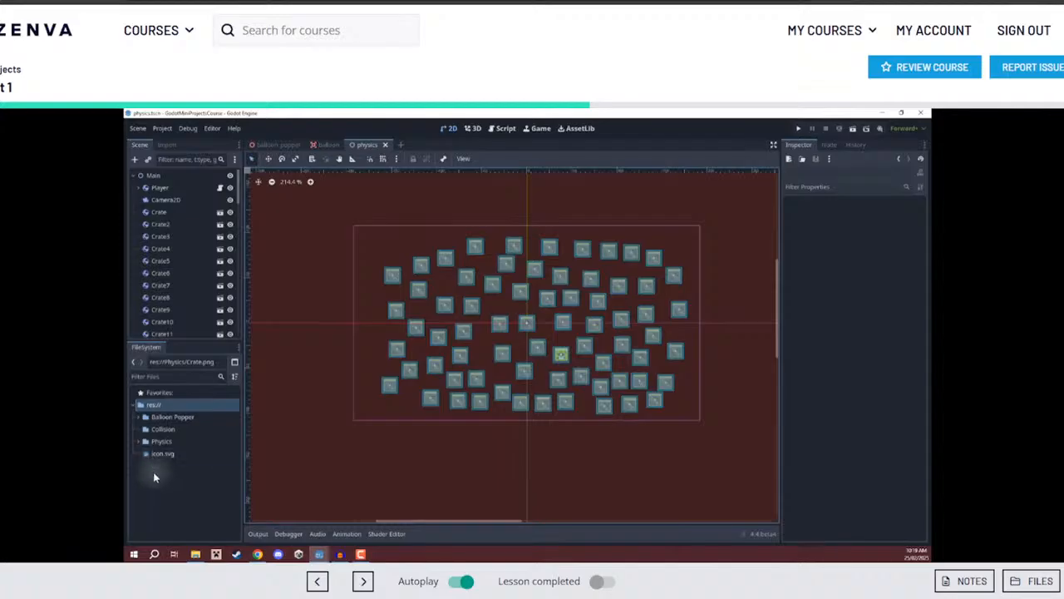
Create a new scene with a 3D root node and rename that root node Main
{"action": "left_click", "coordinate": [161, 472]}
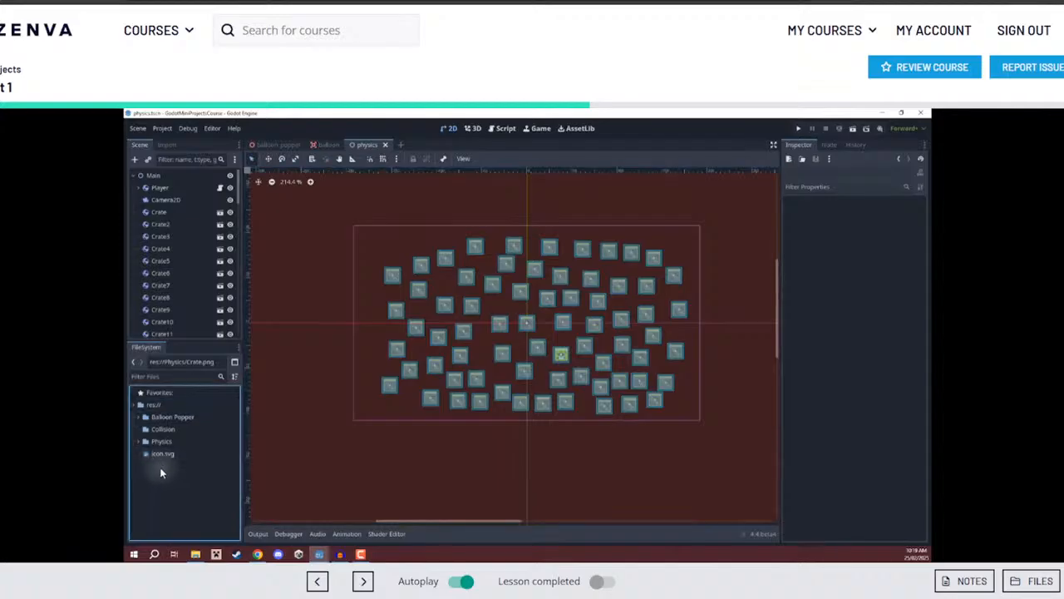
{"action": "left_click", "coordinate": [138, 128]}
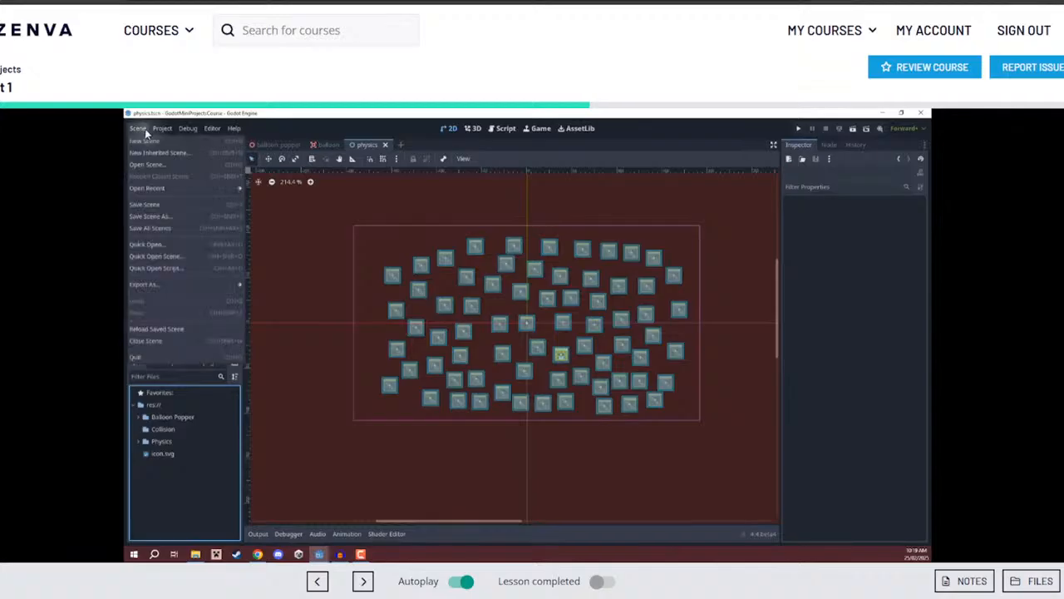
{"action": "left_click", "coordinate": [146, 140]}
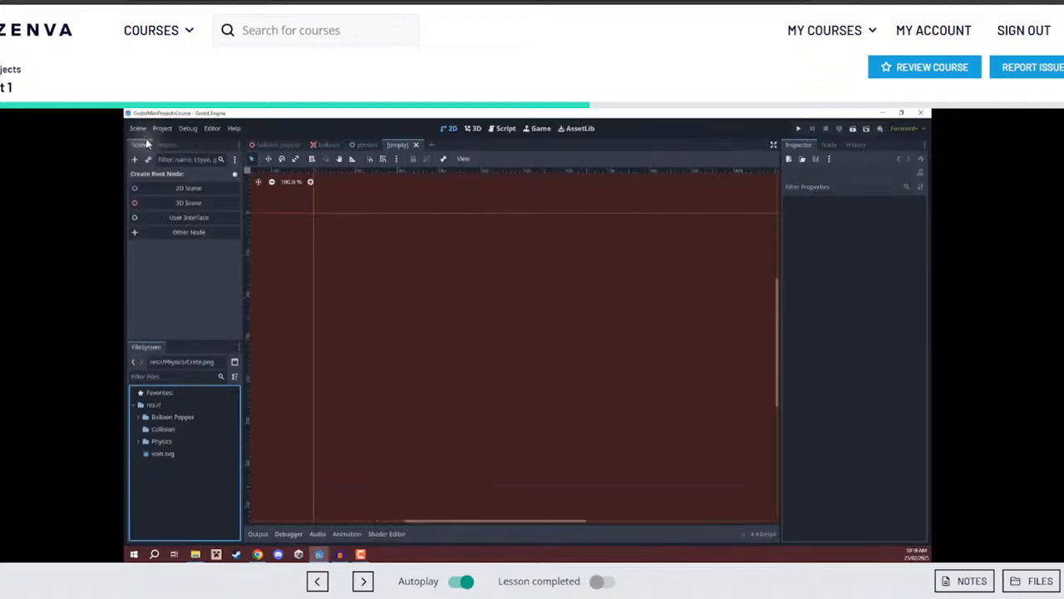
{"action": "left_click", "coordinate": [183, 205]}
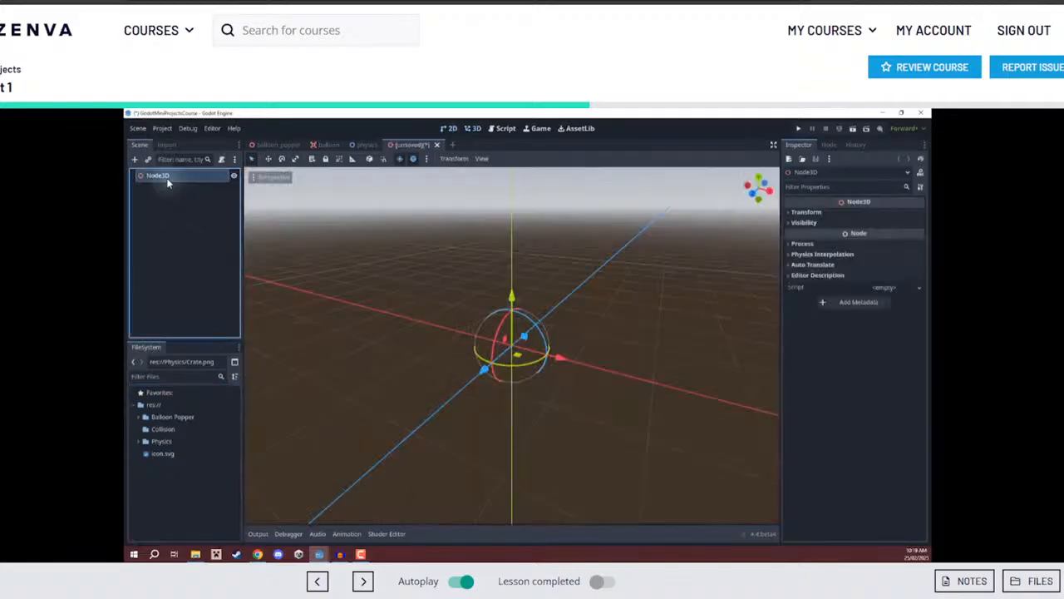
{"action": "double_click", "coordinate": [167, 179]}
{"action": "type", "text": "Ma"}
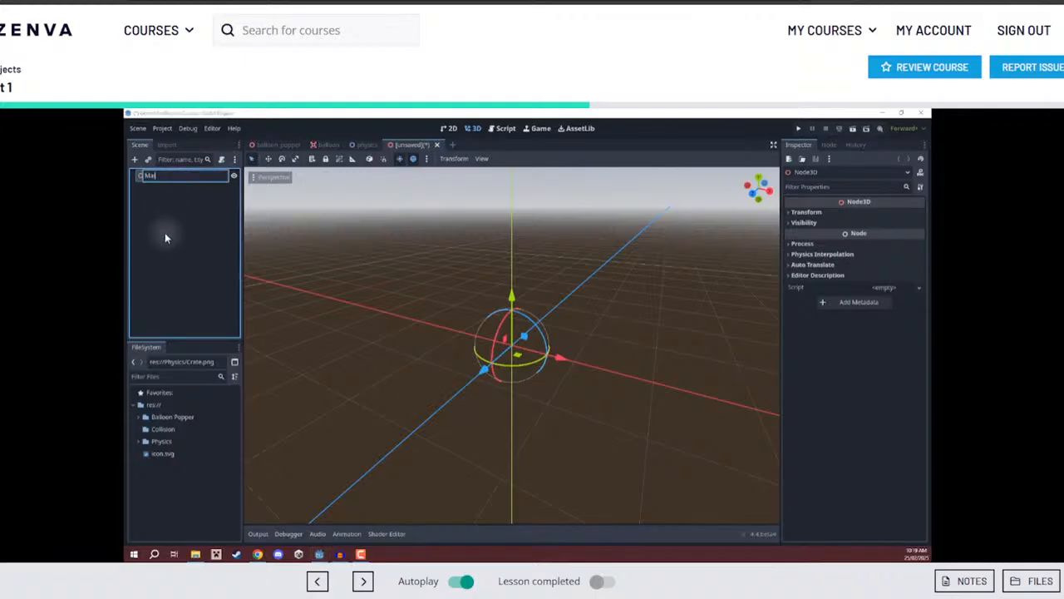
{"action": "type", "text": "in"}
{"action": "key", "text": "Return"}
Save the new scene in the project's Collision folder as collision.tscn
{"action": "key", "text": "ctrl+s"}
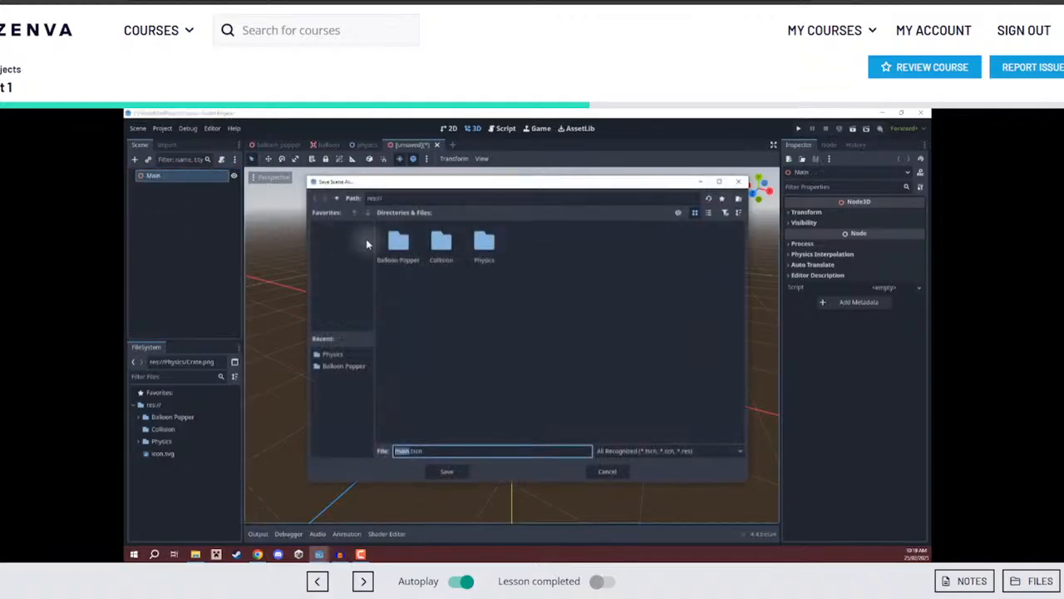
{"action": "double_click", "coordinate": [440, 246]}
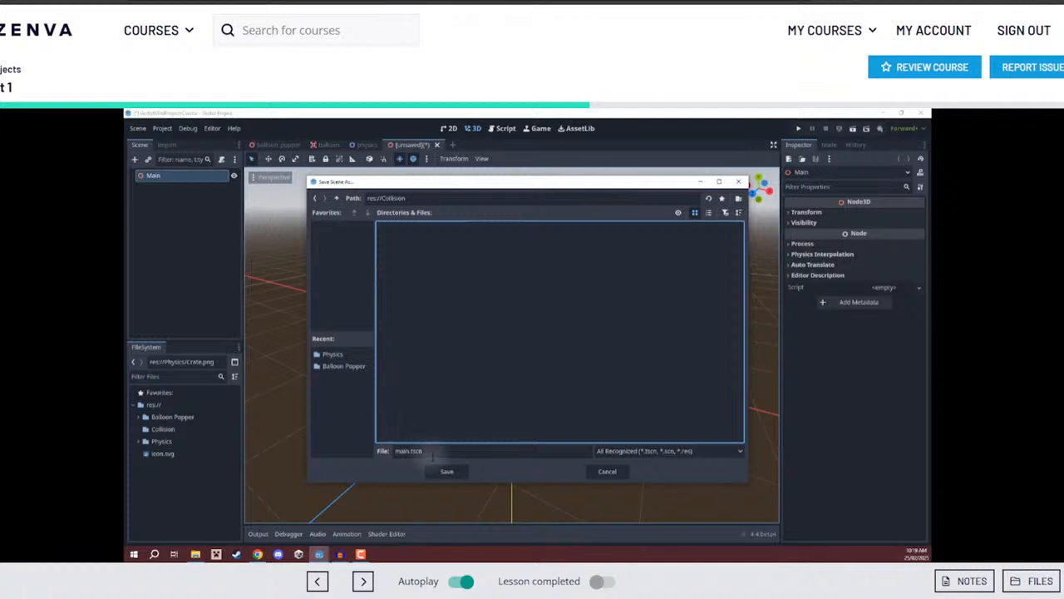
{"action": "type", "text": "Co"}
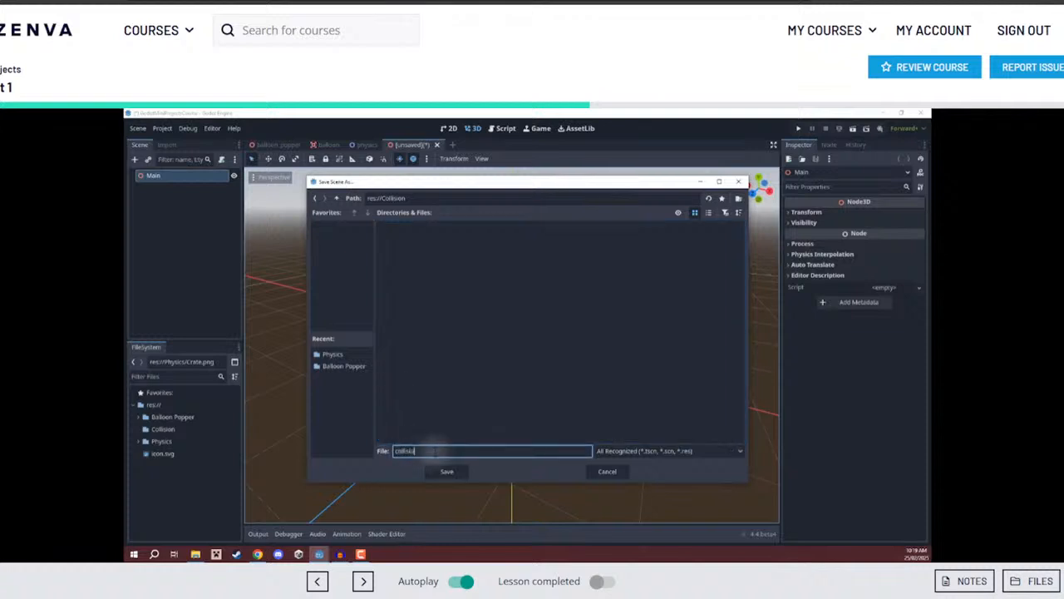
{"action": "type", "text": "llision"}
{"action": "key", "text": "Return"}
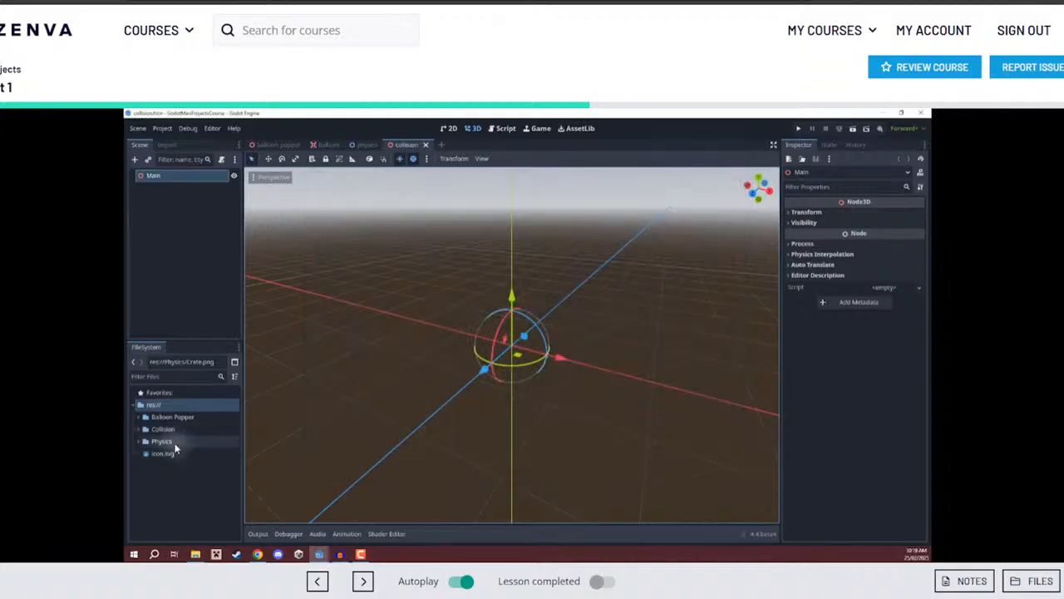
Switch to File Explorer and examine the Collision assets folder, including its Textures subfolder and the character model files
{"action": "left_click", "coordinate": [139, 429]}
{"action": "left_click", "coordinate": [195, 553]}
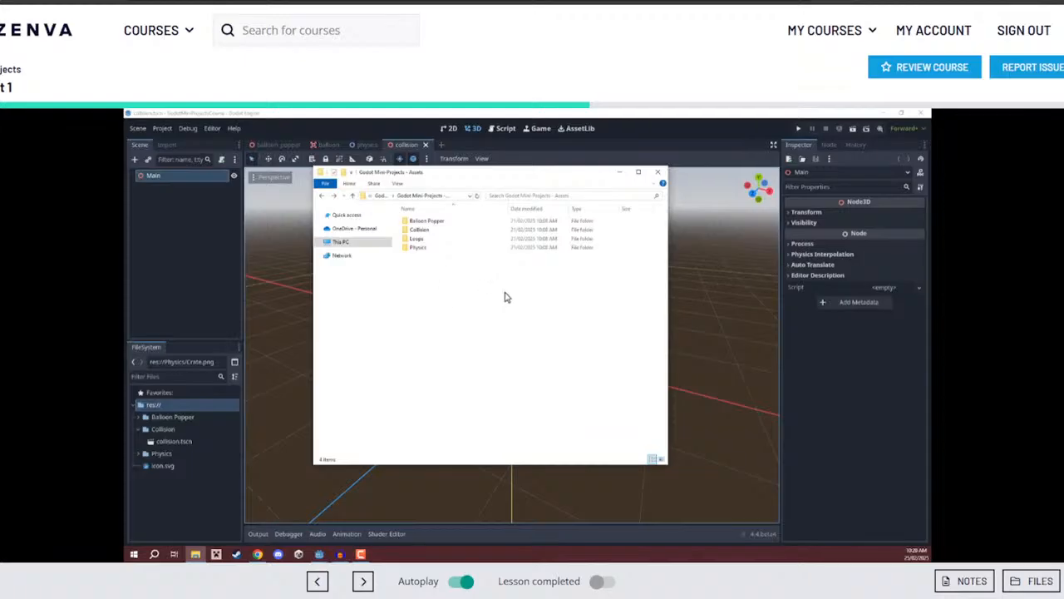
{"action": "left_click", "coordinate": [428, 230]}
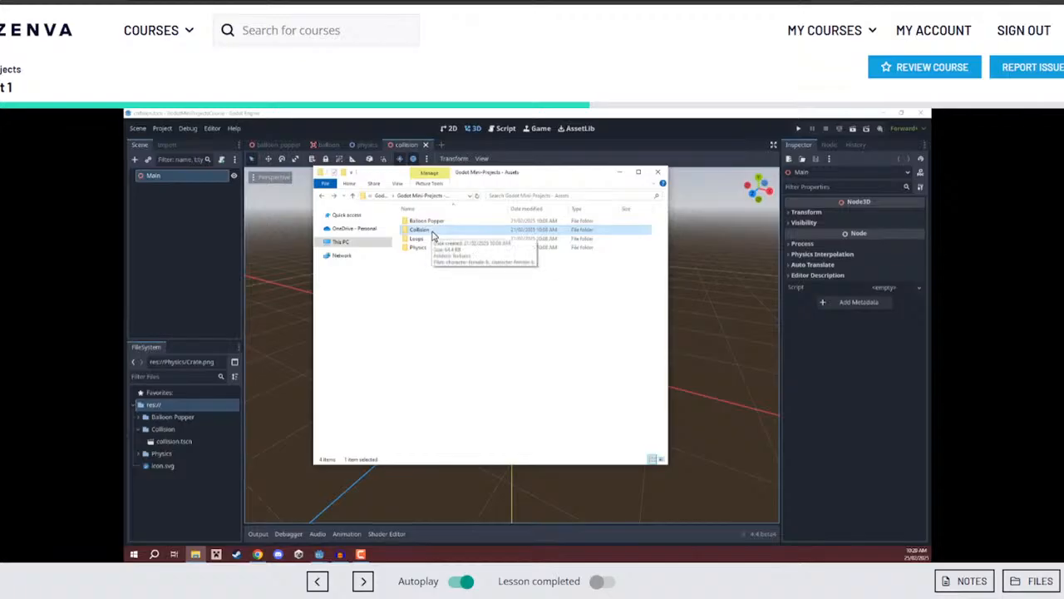
{"action": "double_click", "coordinate": [431, 232]}
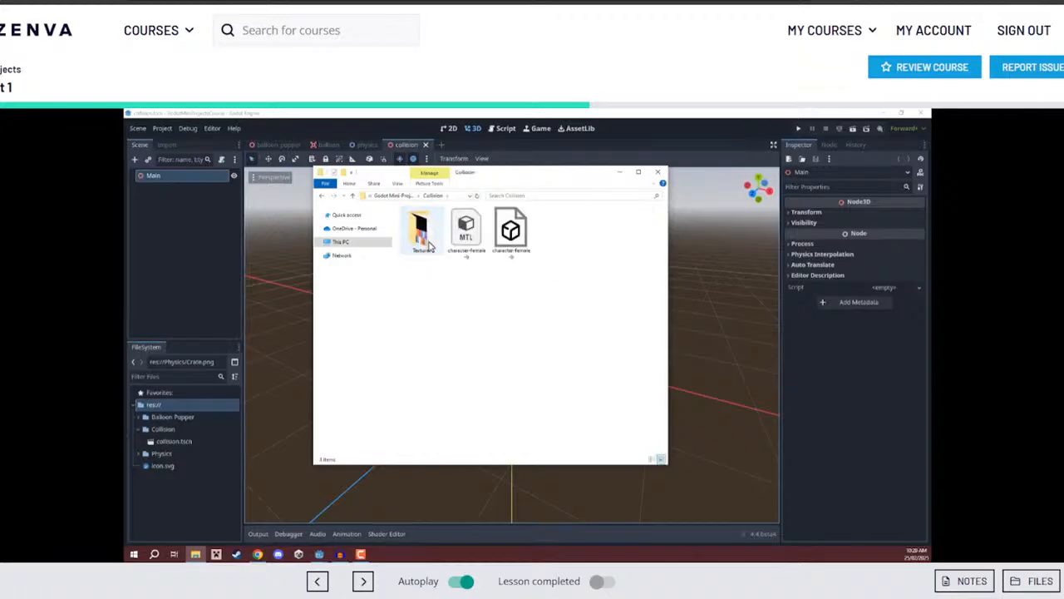
{"action": "double_click", "coordinate": [422, 233]}
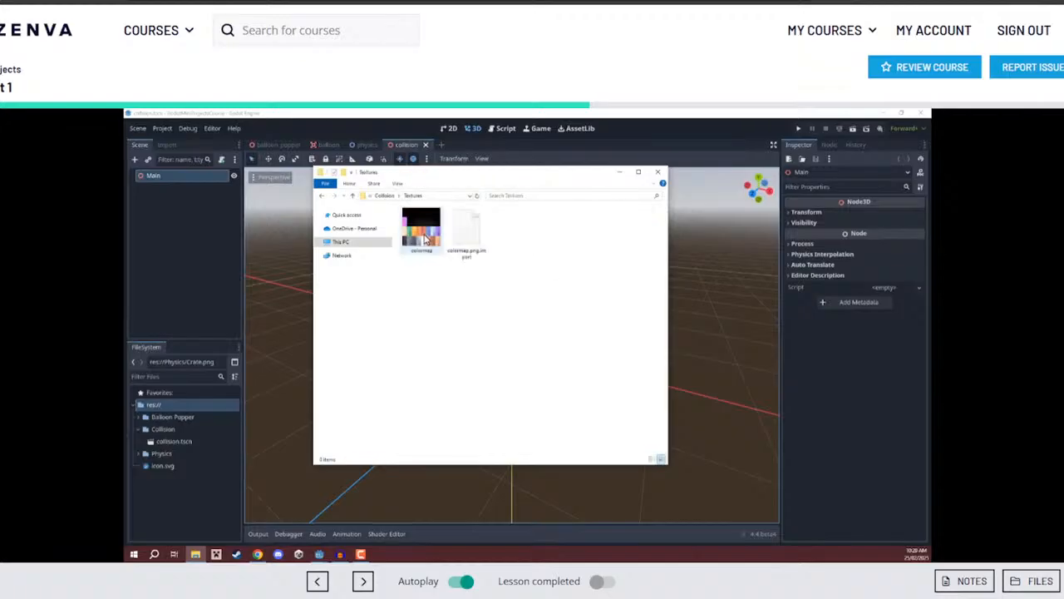
{"action": "key", "text": "alt+Left"}
{"action": "left_click", "coordinate": [472, 245]}
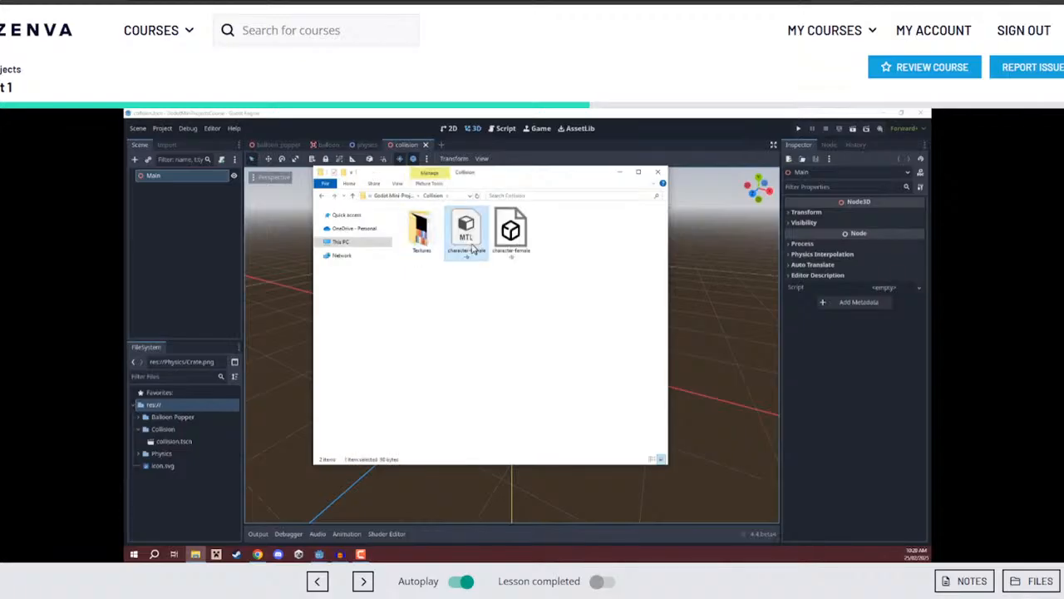
{"action": "left_click", "coordinate": [502, 237]}
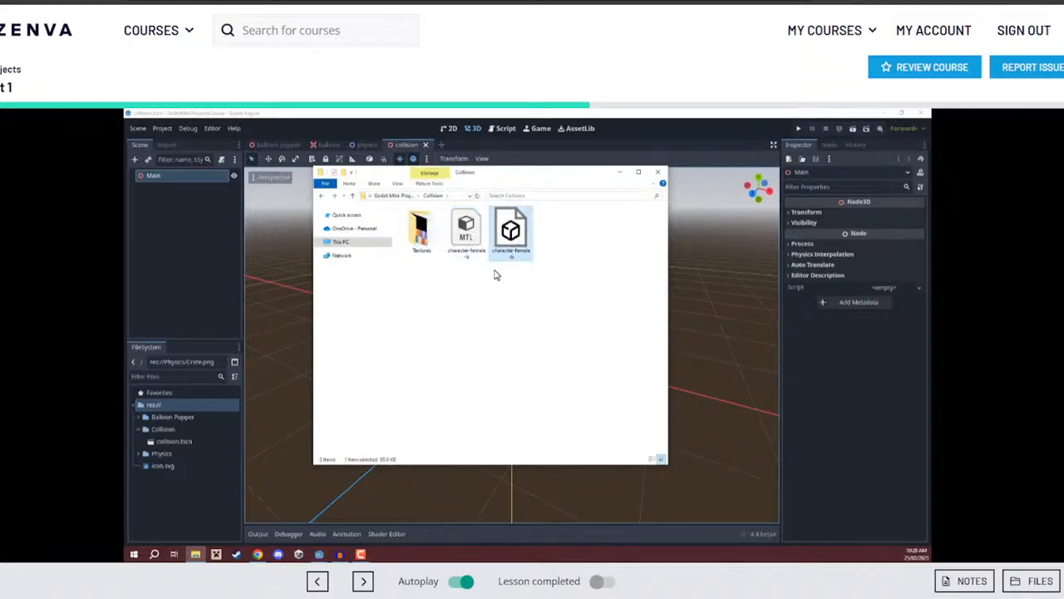
{"action": "left_click", "coordinate": [535, 297]}
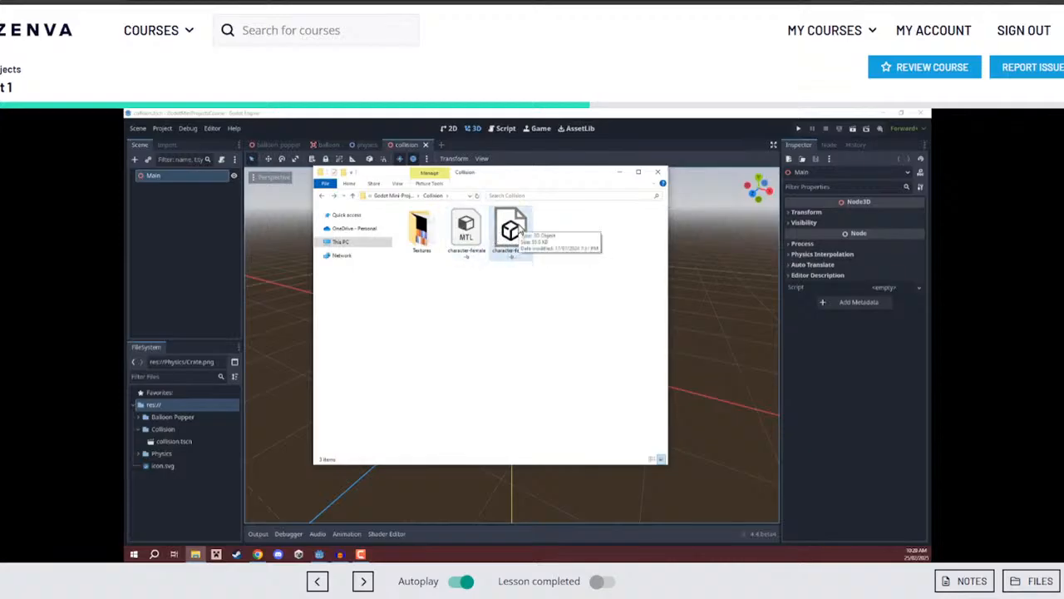
{"action": "left_click", "coordinate": [468, 237]}
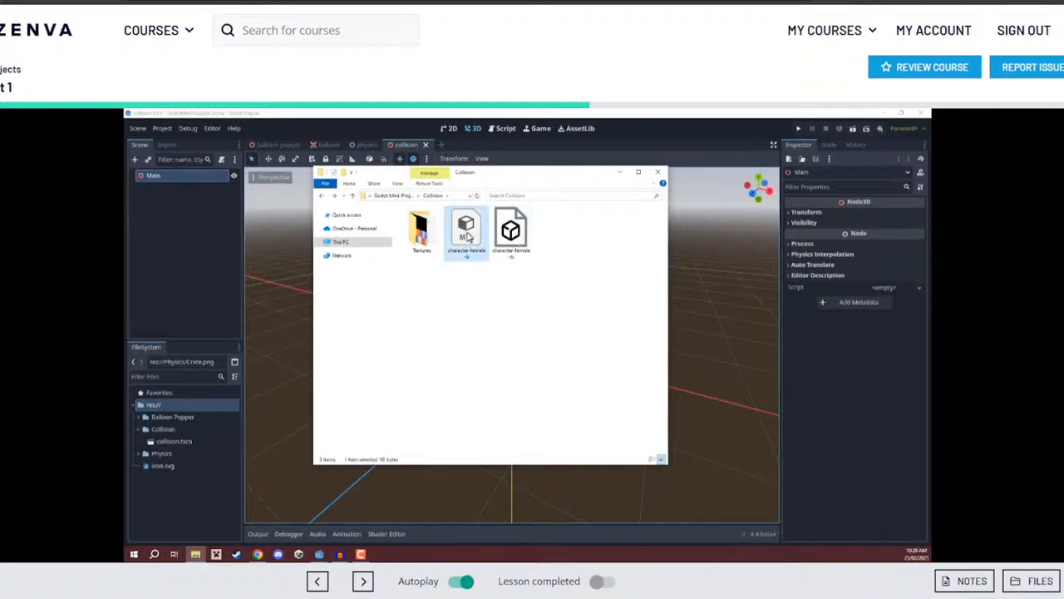
{"action": "left_click", "coordinate": [424, 235]}
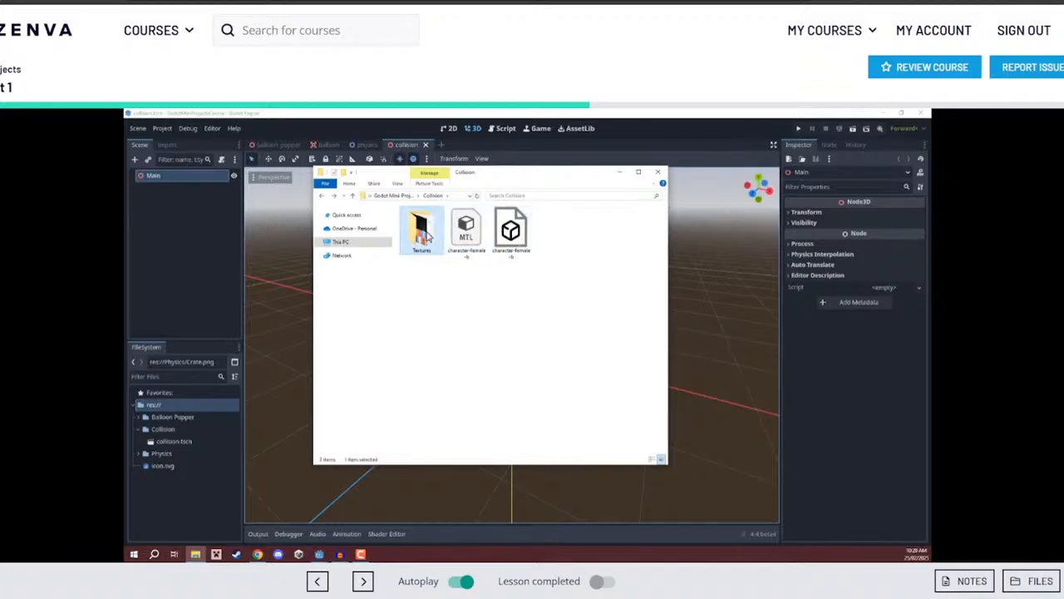
Import the Textures folder and both character-female-b files from the assets into the project's Collision folder
{"action": "left_click", "coordinate": [515, 228]}
{"action": "left_click", "coordinate": [548, 238]}
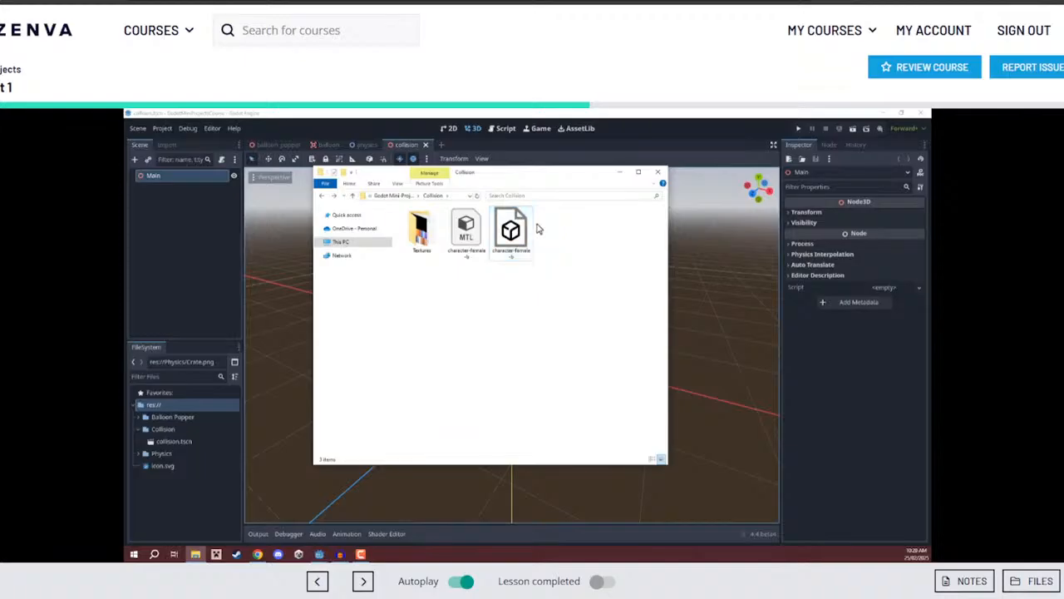
{"action": "left_click_drag", "start_coordinate": [559, 233], "coordinate": [163, 430]}
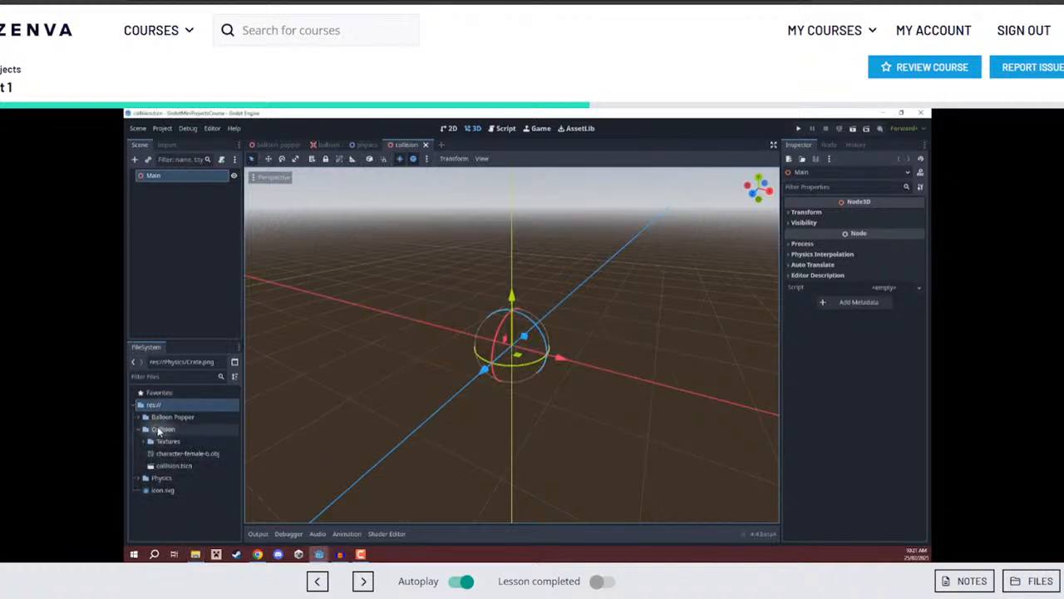
Check the imported colormap.png in the Textures folder and place the character-female-b.obj model in the 3D scene
{"action": "left_click", "coordinate": [158, 430]}
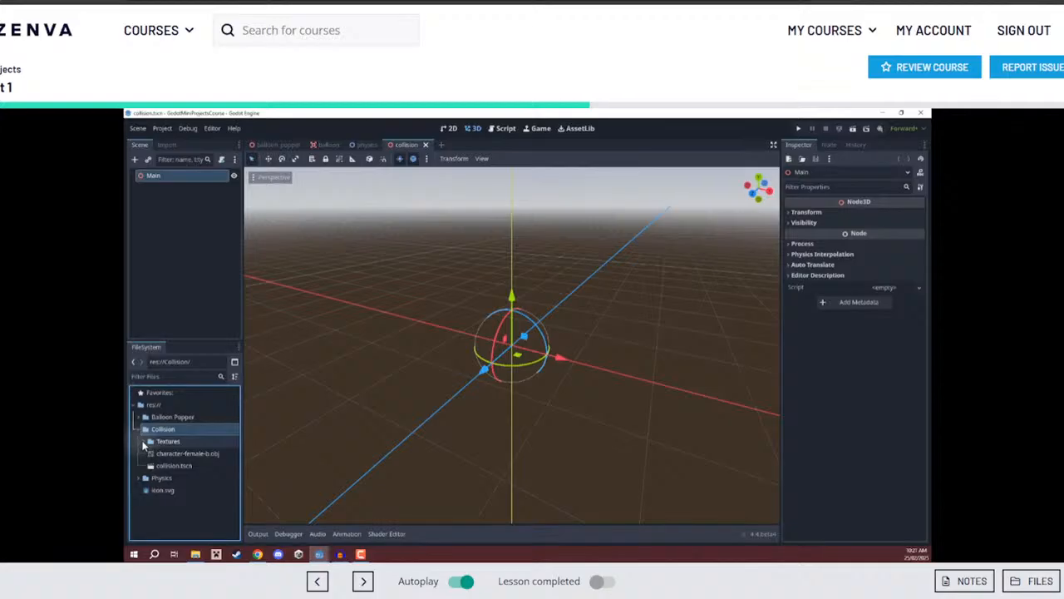
{"action": "left_click", "coordinate": [146, 441]}
{"action": "left_click", "coordinate": [166, 454]}
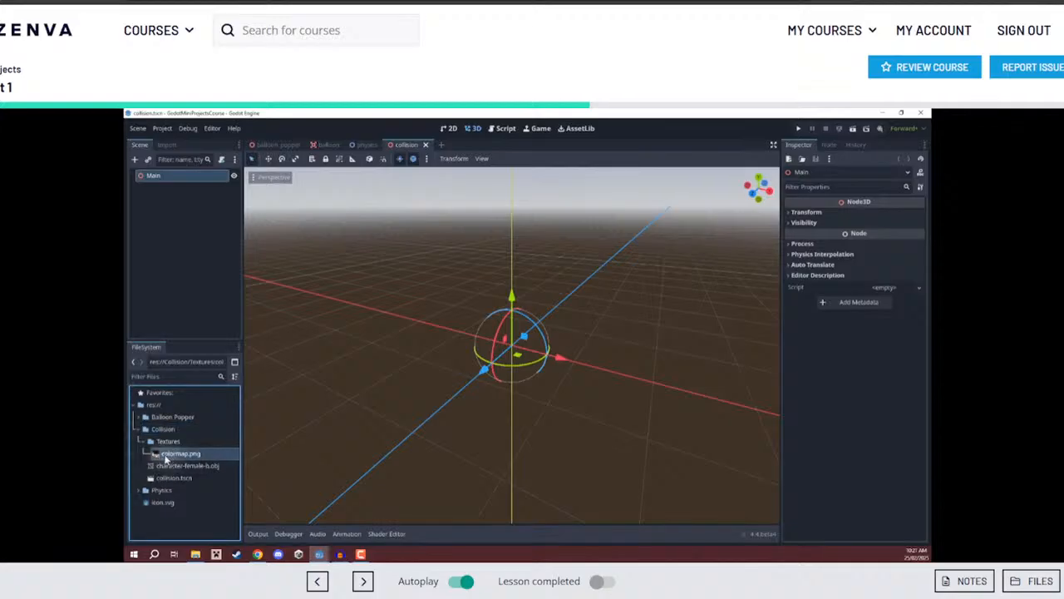
{"action": "left_click", "coordinate": [142, 440]}
{"action": "left_click", "coordinate": [170, 454]}
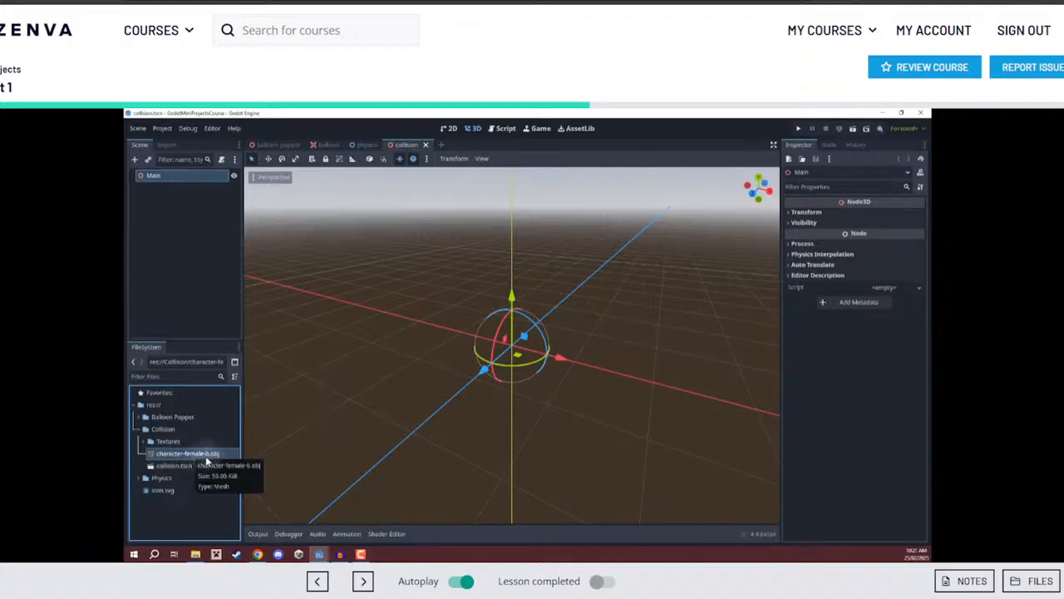
{"action": "left_click_drag", "start_coordinate": [158, 458], "coordinate": [453, 384]}
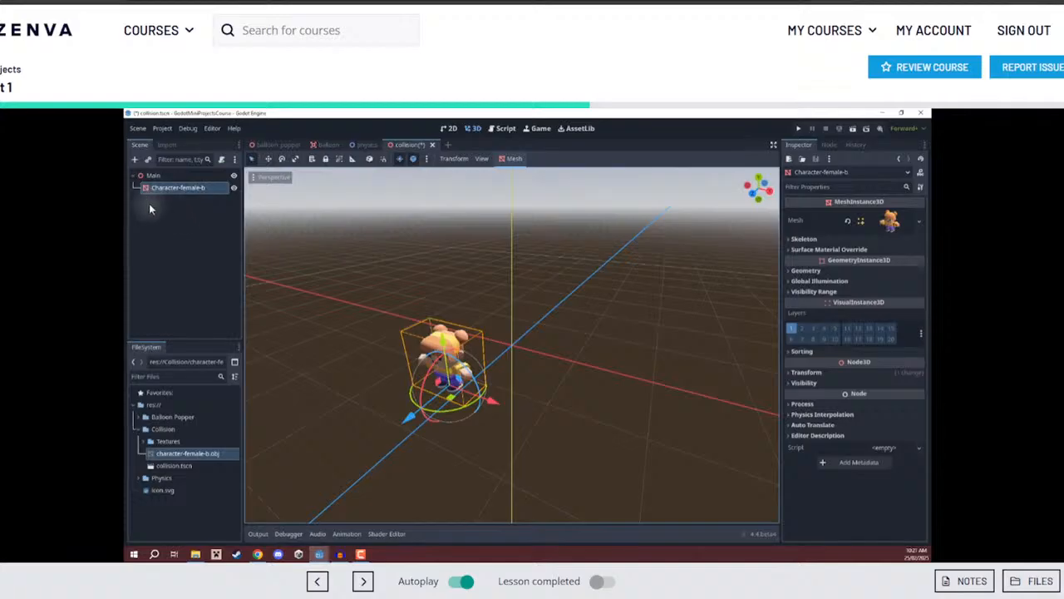
Examine the character model and the surrounding 3D scene from several viewpoints
{"action": "middle_click_drag", "start_coordinate": [487, 321], "coordinate": [513, 331]}
{"action": "left_click", "coordinate": [513, 331]}
{"action": "right_click_drag", "start_coordinate": [513, 331], "coordinate": [526, 300]}
{"action": "key", "text": "w"}
{"action": "key", "text": "d"}
{"action": "key", "text": "a"}
{"action": "key", "text": "s"}
{"action": "key", "text": "s"}
{"action": "key", "text": "d"}
{"action": "key", "text": "a"}
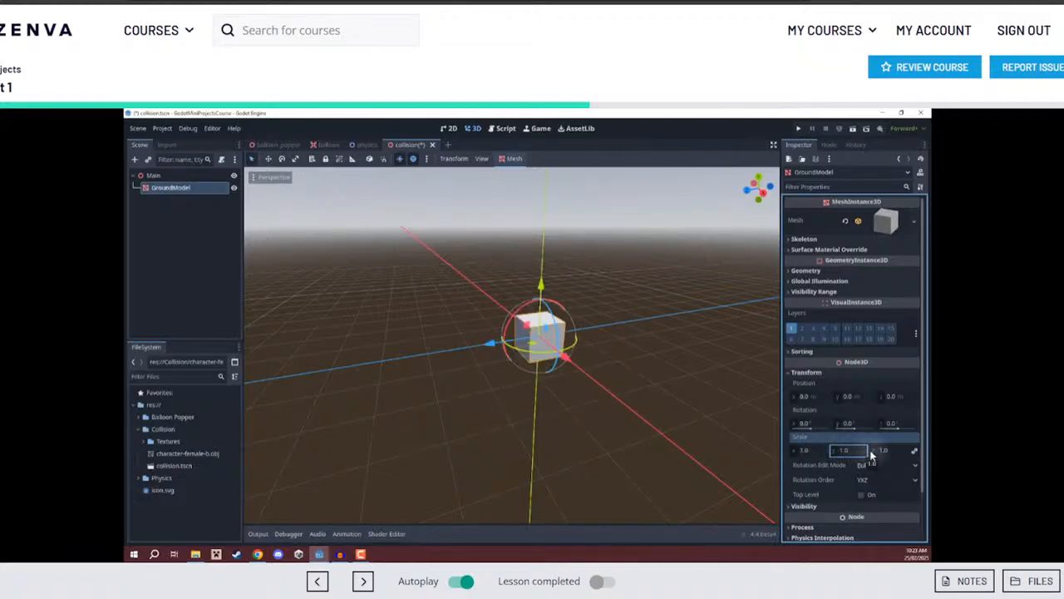
Unlink the GroundModel's scale axes, then set its Y scale to 0.3 and its X scale to 12
{"action": "left_click", "coordinate": [914, 450]}
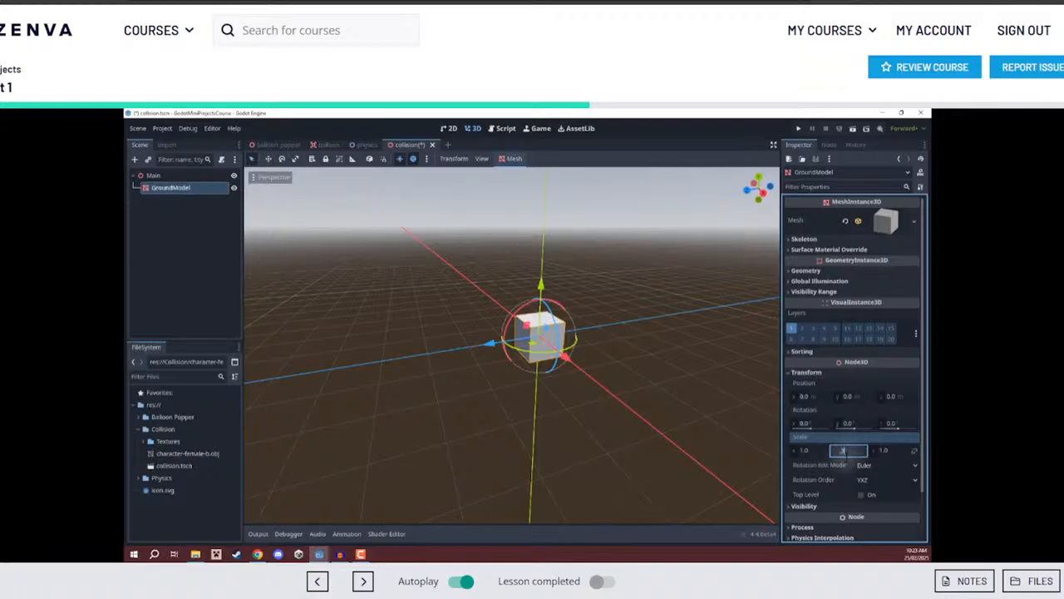
{"action": "key", "text": "Return"}
{"action": "right_click_drag", "start_coordinate": [530, 336], "coordinate": [508, 359]}
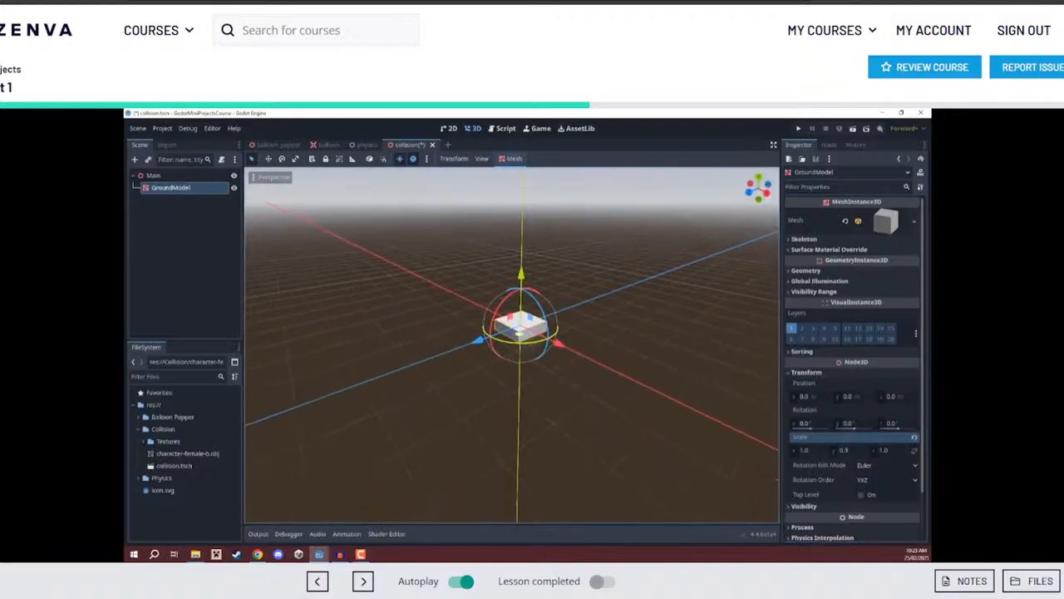
{"action": "left_click", "coordinate": [811, 449]}
{"action": "type", "text": "2"}
{"action": "key", "text": "Return"}
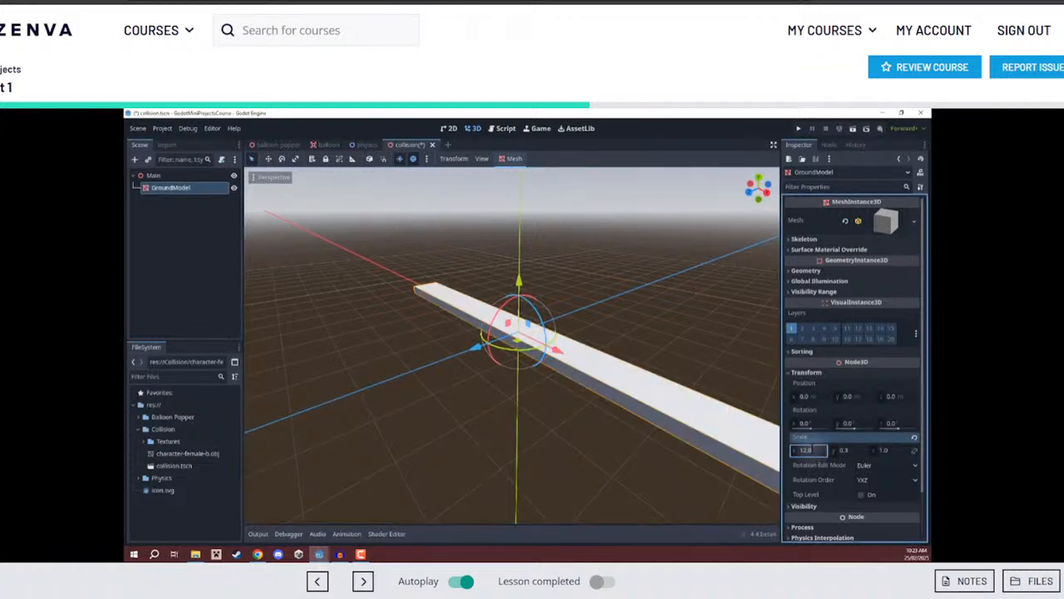
Set the GroundModel's Z scale to 30 to widen it into a large slab
{"action": "mouse_move", "coordinate": [528, 330]}
{"action": "right_mouse_down"}
{"action": "mouse_move", "coordinate": [599, 335]}
{"action": "mouse_move", "coordinate": [507, 331]}
{"action": "mouse_move", "coordinate": [544, 334]}
{"action": "right_mouse_up"}
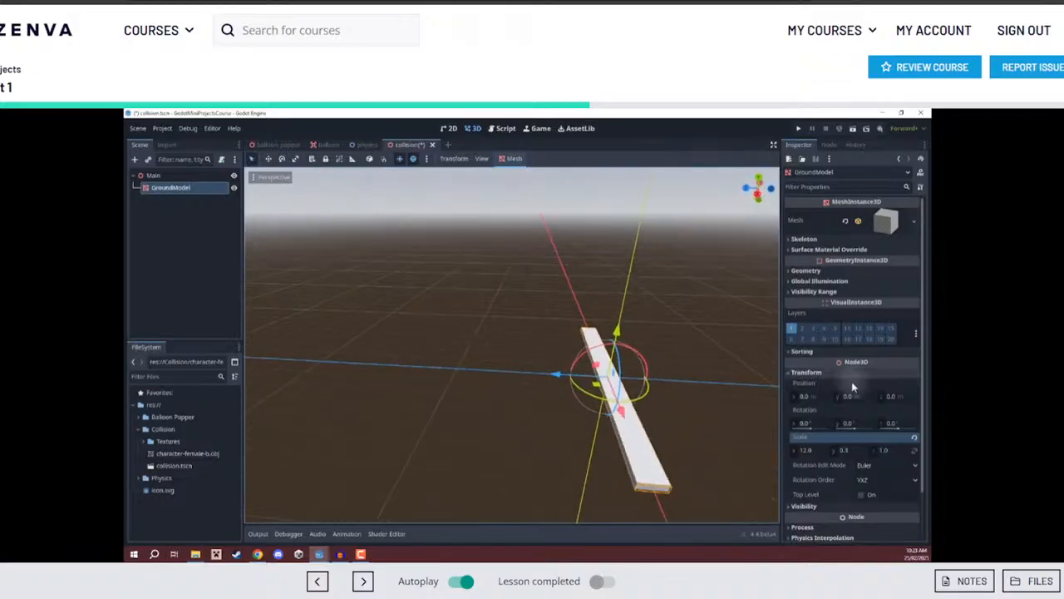
{"action": "left_click", "coordinate": [889, 452]}
{"action": "type", "text": "30"}
{"action": "key", "text": "Return"}
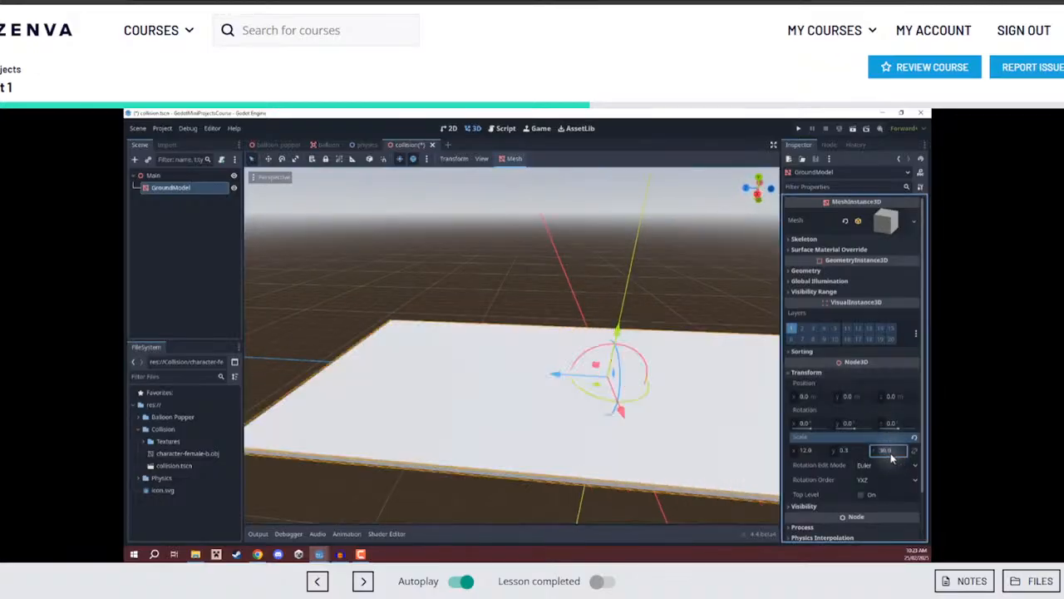
Tilt the GroundModel slab into a slope by rotating it to about -20° around the X axis
{"action": "right_click_drag", "start_coordinate": [529, 323], "coordinate": [444, 345]}
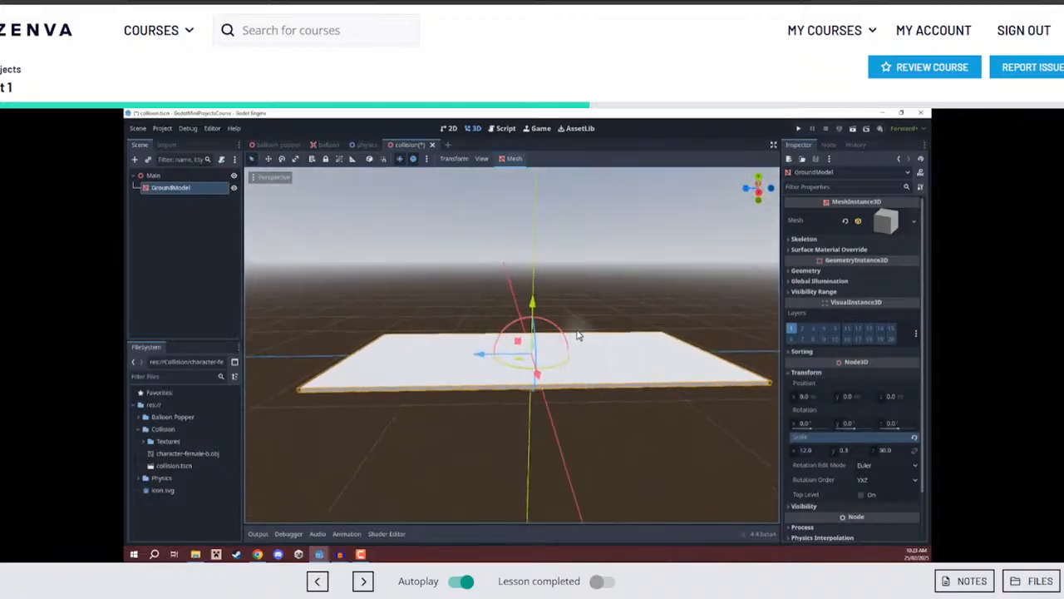
{"action": "mouse_move", "coordinate": [542, 322]}
{"action": "left_mouse_down"}
{"action": "mouse_move", "coordinate": [561, 321]}
{"action": "mouse_move", "coordinate": [546, 321]}
{"action": "mouse_move", "coordinate": [554, 326]}
{"action": "left_mouse_up"}
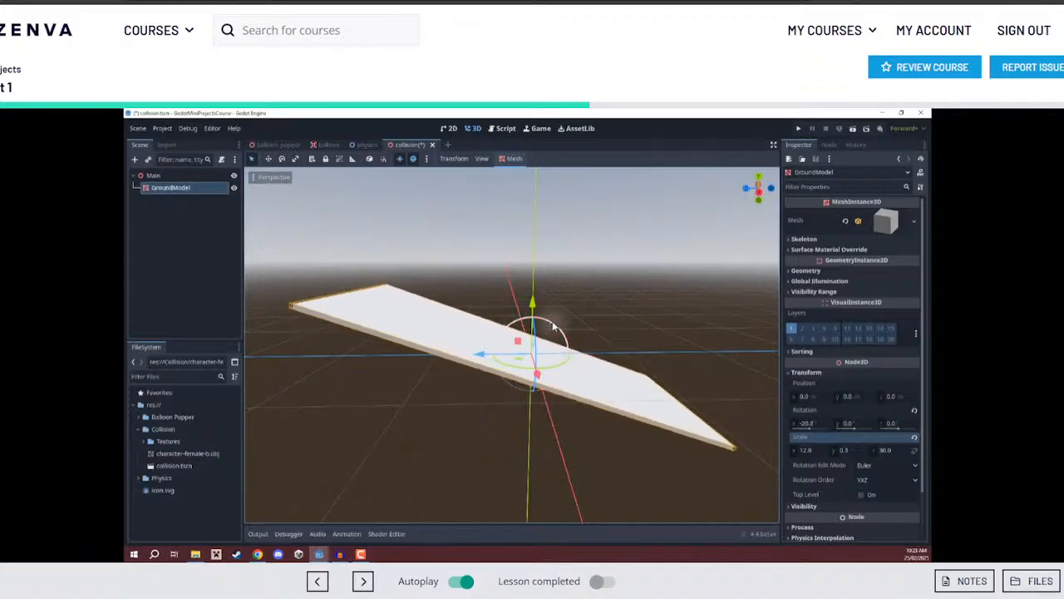
{"action": "right_click_drag", "start_coordinate": [594, 306], "coordinate": [563, 312]}
{"action": "key", "text": "w"}
{"action": "key", "text": "a"}
{"action": "key", "text": "w"}
{"action": "key", "text": "d"}
{"action": "key", "text": "d"}
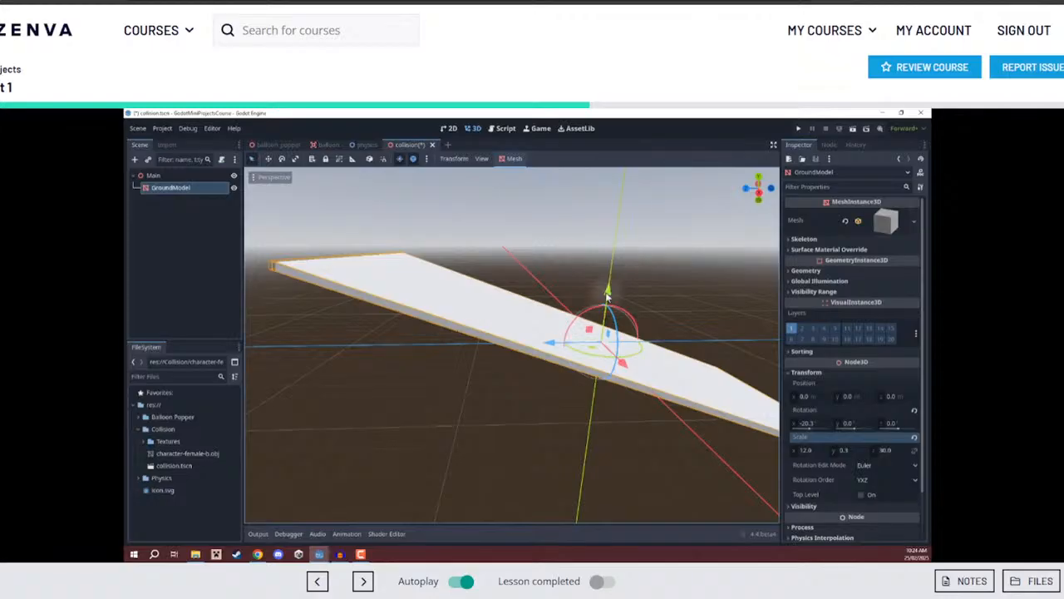
Add a StaticBody3D node to the scene, name it Ground, and make the GroundModel its child
{"action": "left_click", "coordinate": [192, 220]}
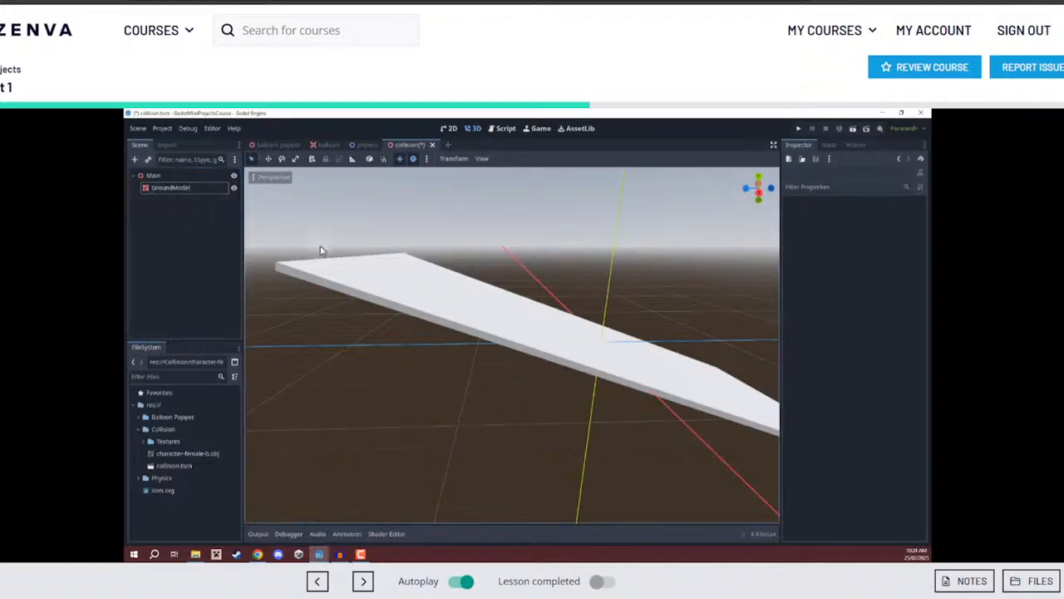
{"action": "left_click", "coordinate": [135, 159]}
{"action": "type", "text": "static"}
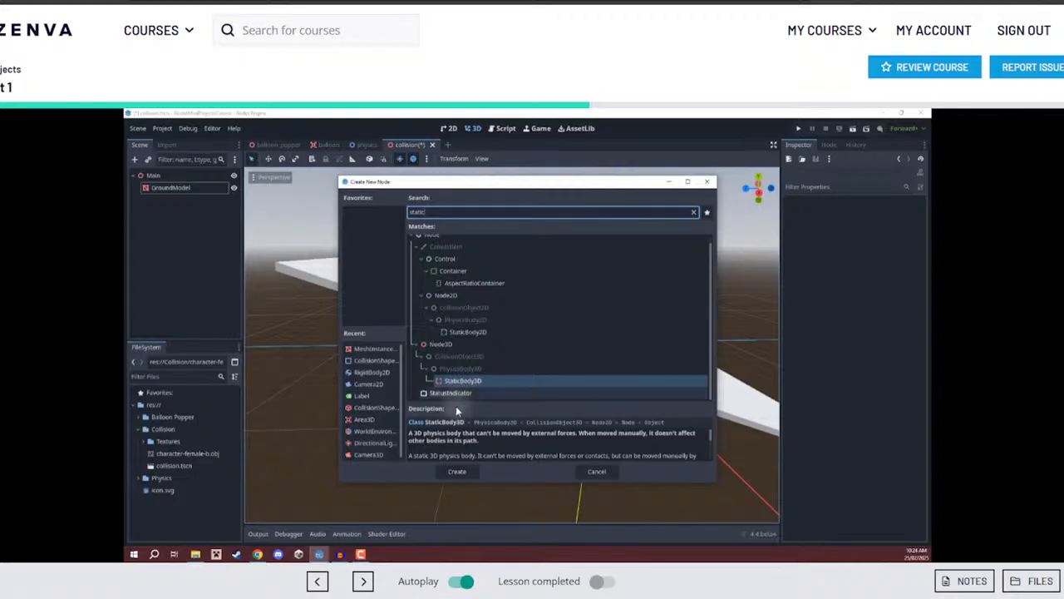
{"action": "left_click", "coordinate": [454, 472]}
{"action": "double_click", "coordinate": [166, 202]}
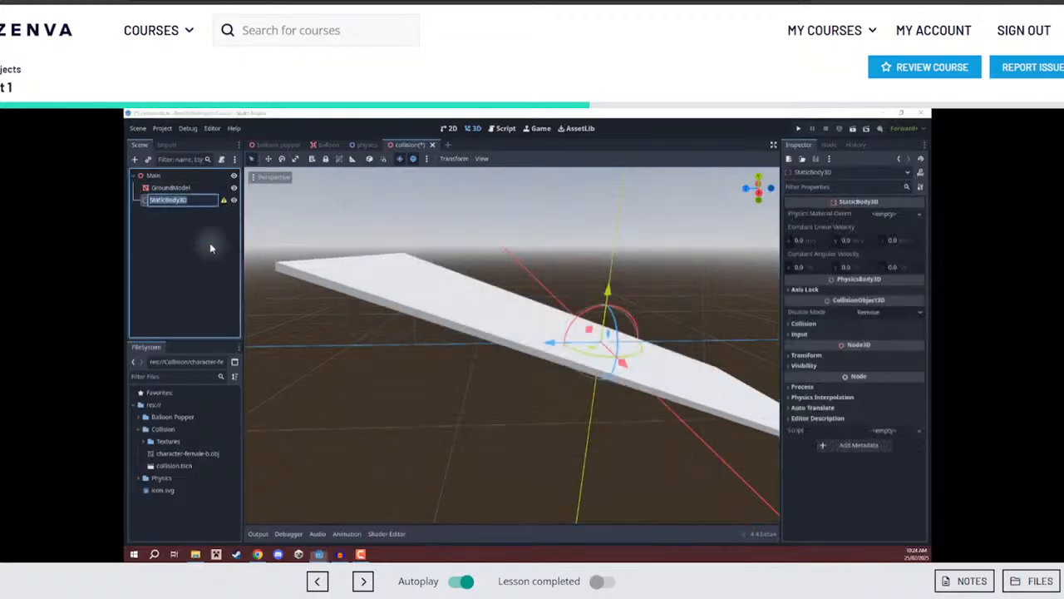
{"action": "type", "text": "Ground"}
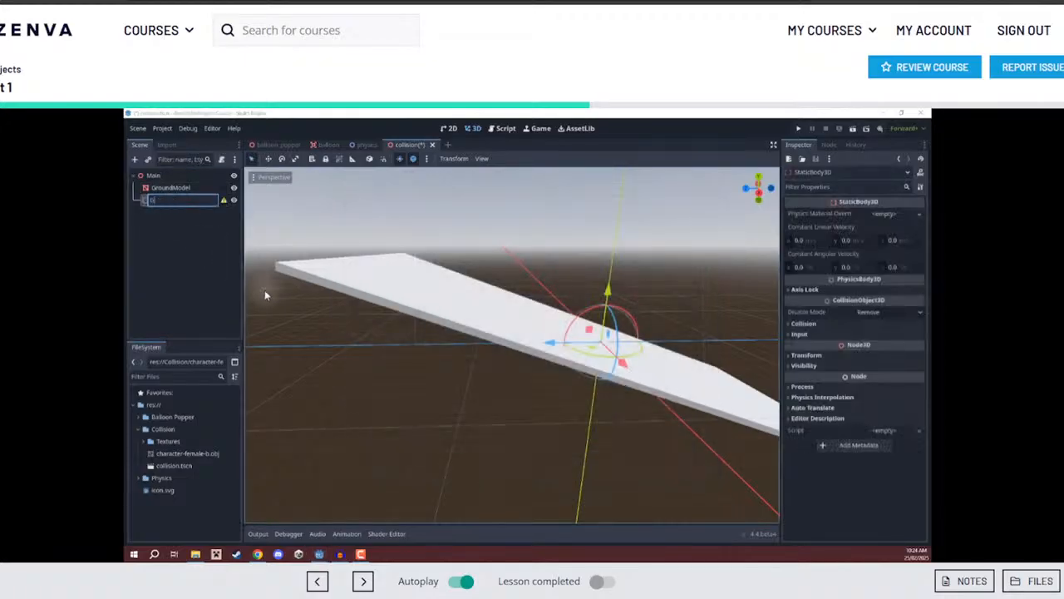
{"action": "key", "text": "Return"}
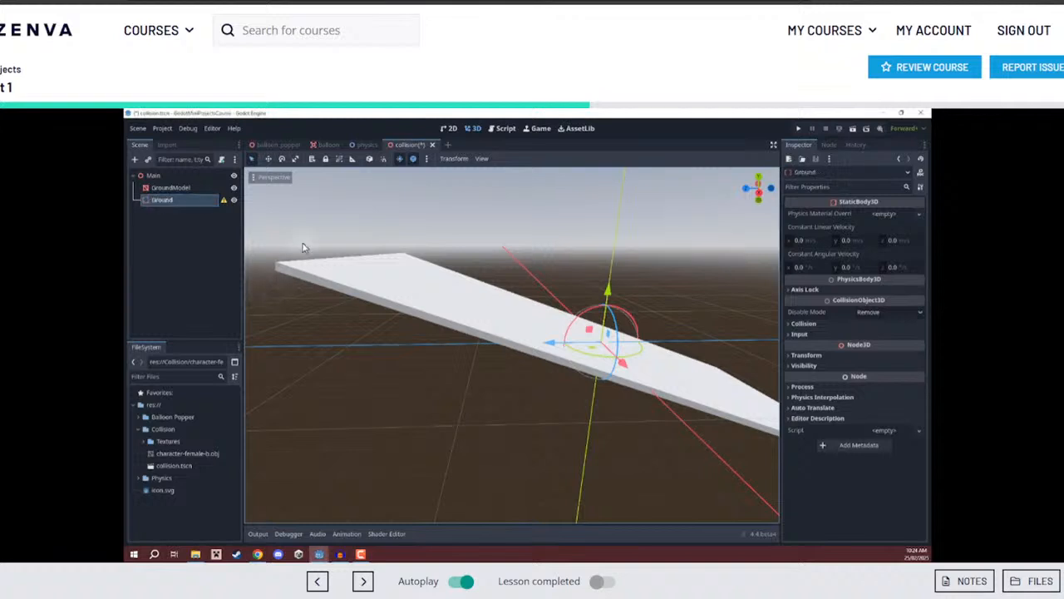
{"action": "left_click_drag", "start_coordinate": [165, 191], "coordinate": [171, 204]}
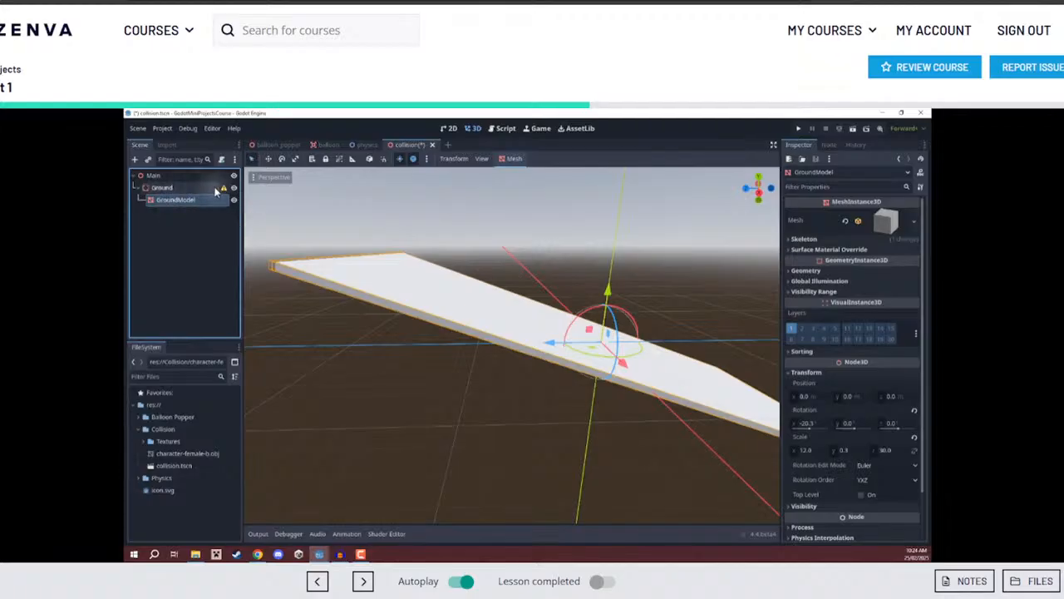
{"action": "mouse_move", "coordinate": [223, 190]}
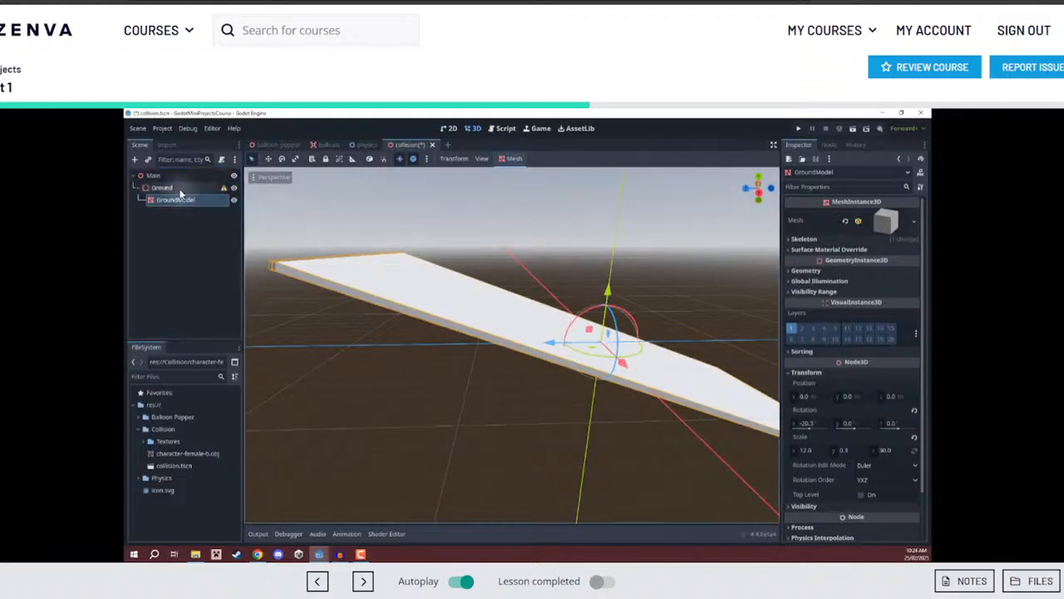
Add a CollisionShape3D as a child of Ground and give it a new BoxShape3D
{"action": "left_click", "coordinate": [180, 189]}
{"action": "right_click", "coordinate": [180, 189]}
{"action": "left_click", "coordinate": [202, 197]}
{"action": "type", "text": "collis"}
{"action": "key", "text": "Down"}
{"action": "key", "text": "Down"}
{"action": "key", "text": "Down"}
{"action": "key", "text": "Return"}
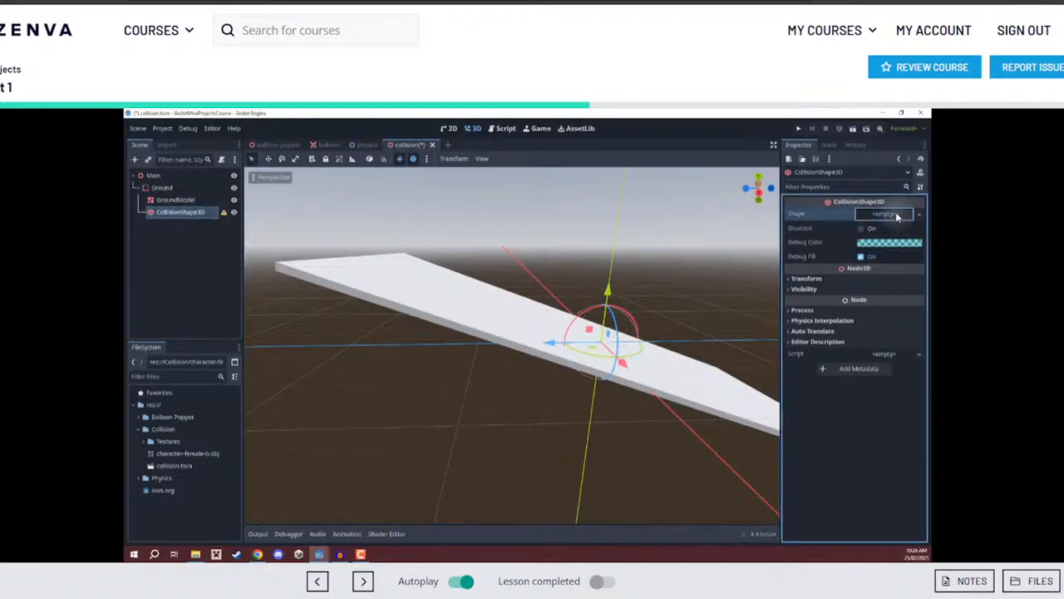
{"action": "left_click", "coordinate": [883, 213]}
{"action": "left_click", "coordinate": [858, 250]}
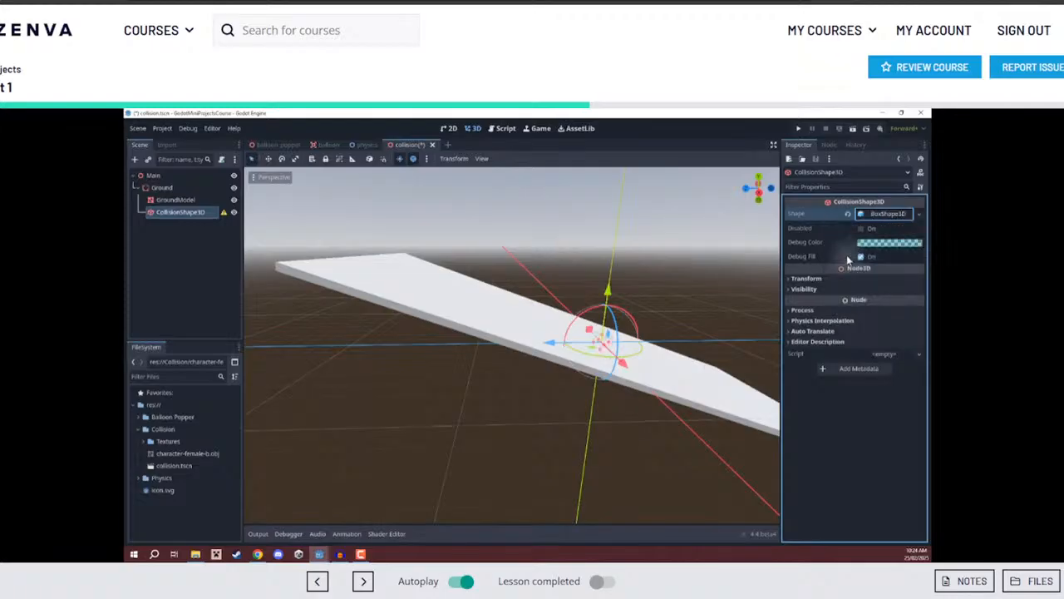
Set the collision box's size to X 12, Y 0.3 and Z 30 to match the ground slab
{"action": "key", "text": "w"}
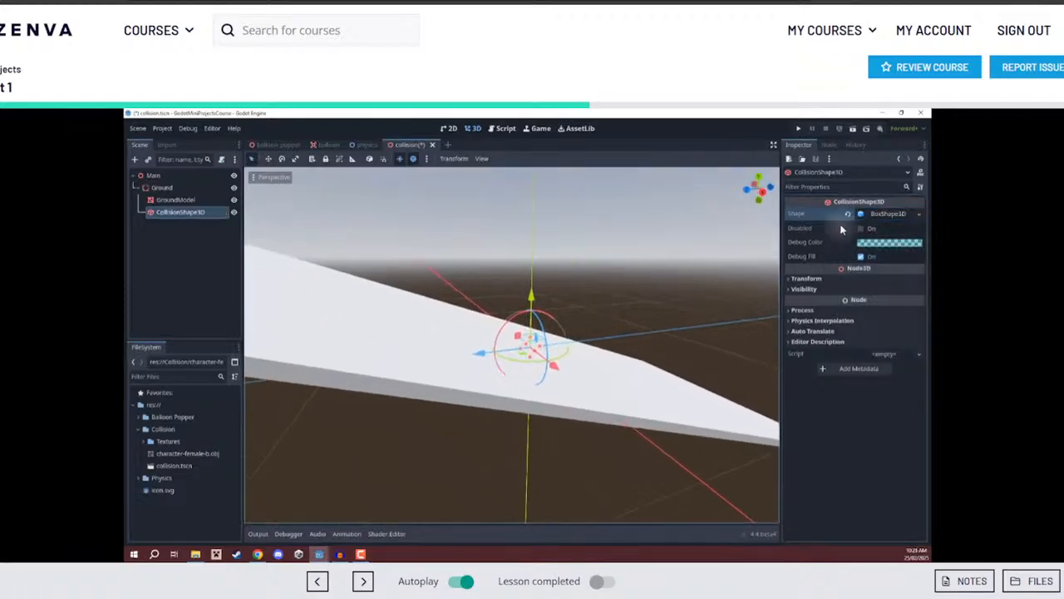
{"action": "left_click", "coordinate": [888, 214]}
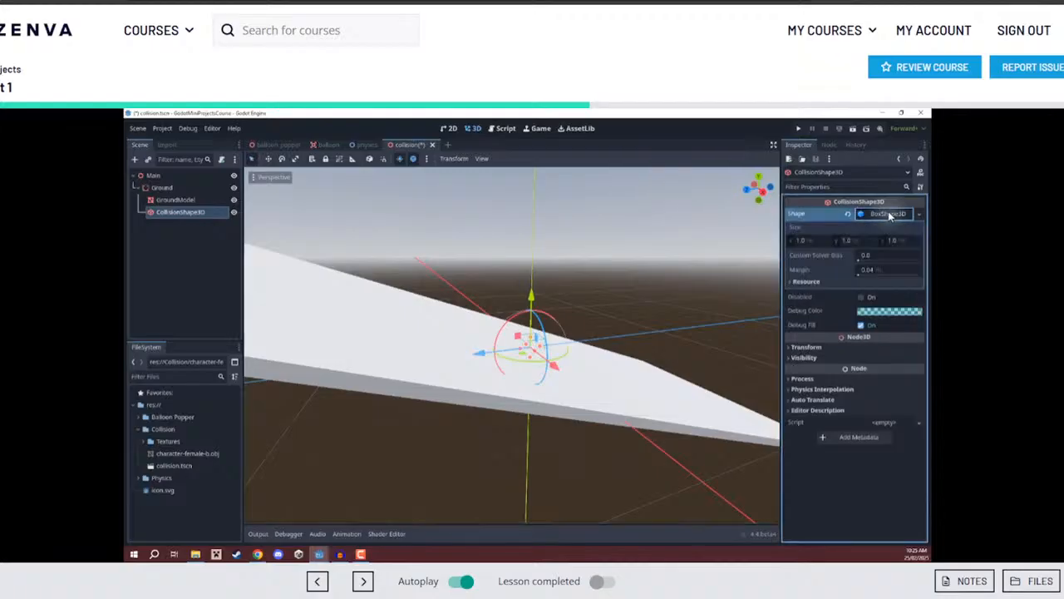
{"action": "left_click", "coordinate": [856, 240]}
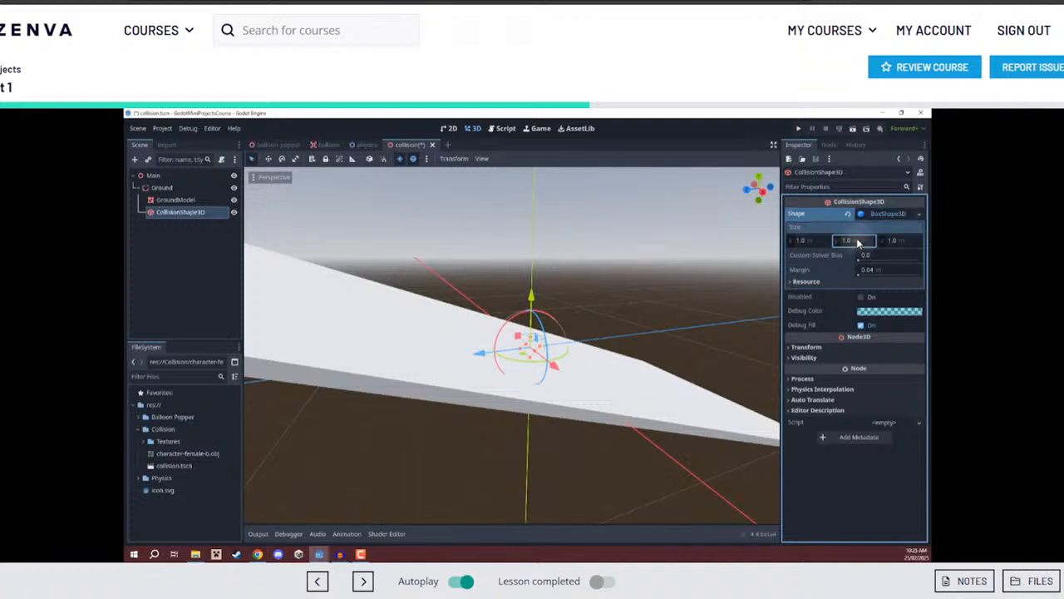
{"action": "left_click", "coordinate": [813, 243]}
{"action": "type", "text": "12.0"}
{"action": "left_click", "coordinate": [891, 240]}
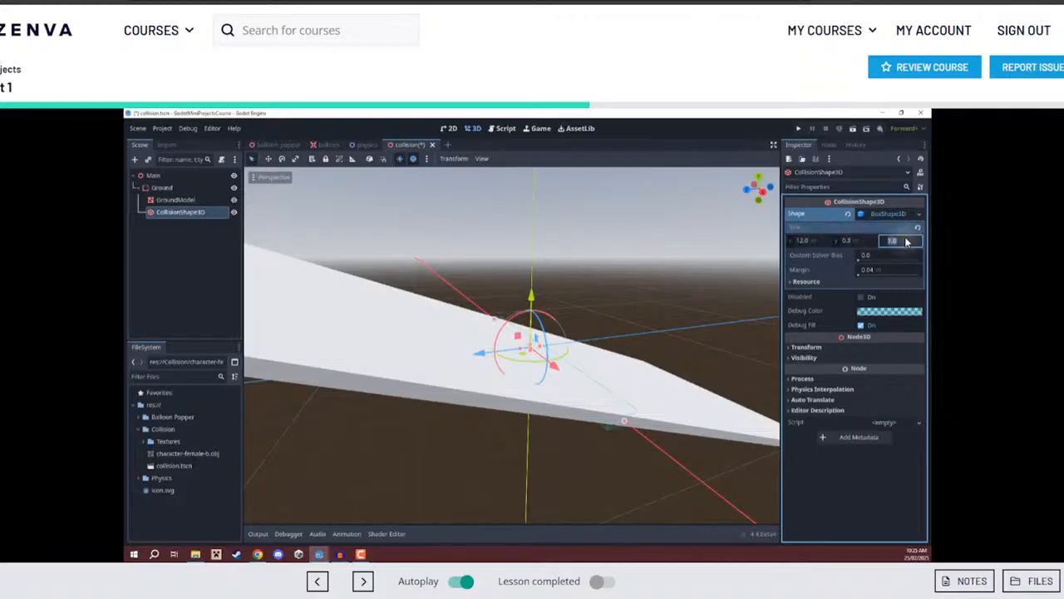
{"action": "key", "text": "Return"}
Rotate the collision shape to about -20° around the X axis to match the GroundModel's slope
{"action": "right_click_drag", "start_coordinate": [652, 274], "coordinate": [652, 275]}
{"action": "key", "text": "s"}
{"action": "left_click_drag", "start_coordinate": [617, 314], "coordinate": [636, 320]}
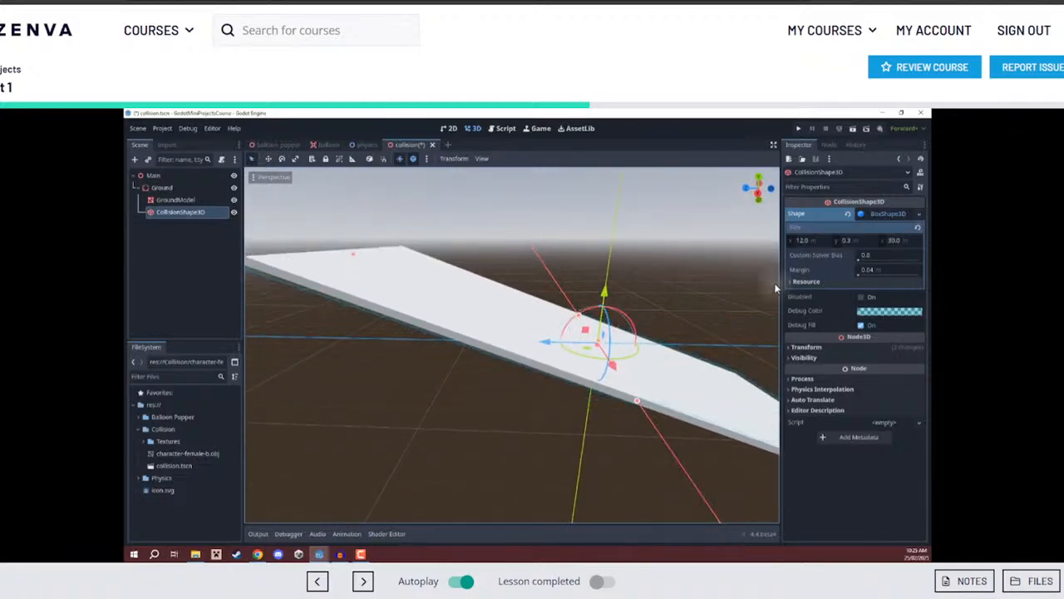
{"action": "left_click", "coordinate": [805, 346]}
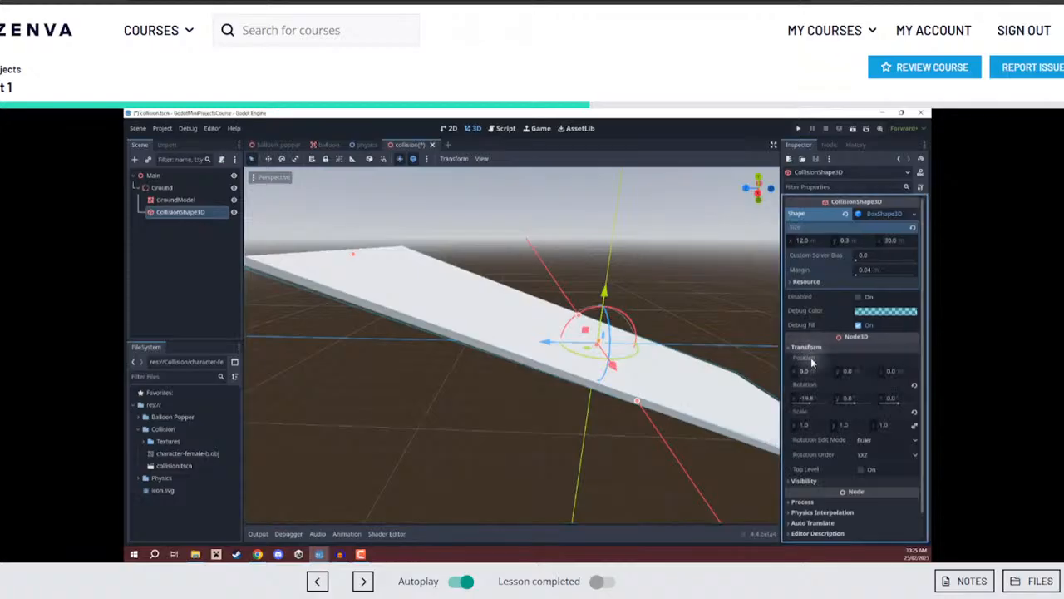
{"action": "left_click", "coordinate": [814, 400]}
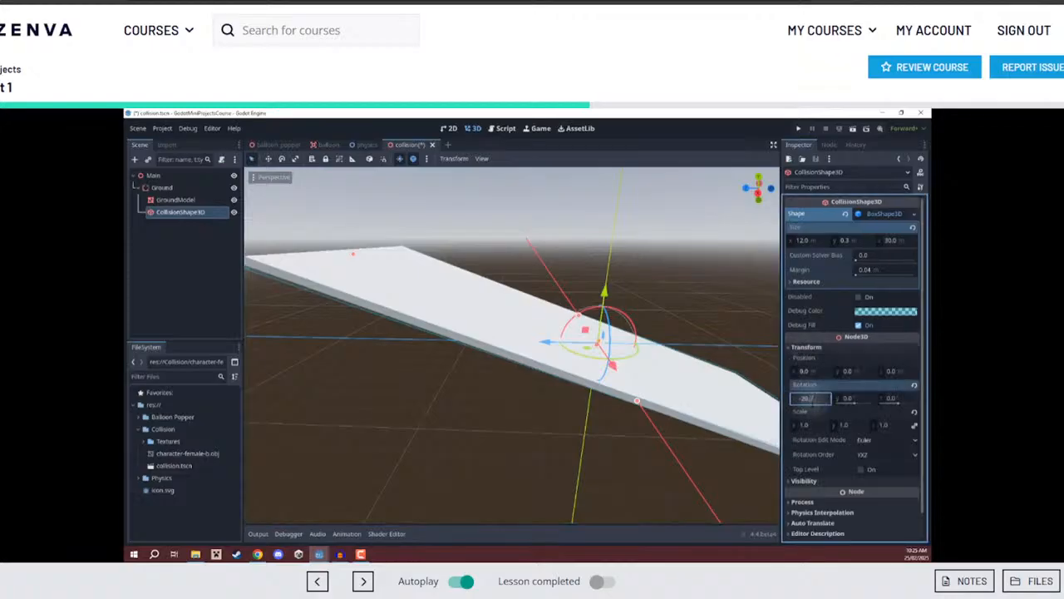
{"action": "key", "text": "Return"}
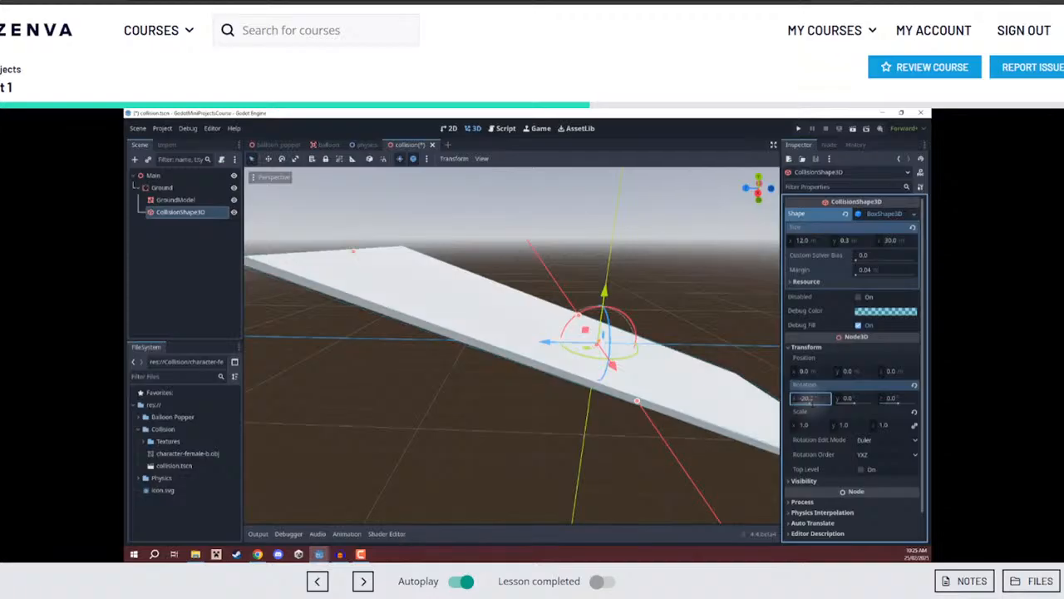
Examine the sloped ground and its collision shape from several viewpoints
{"action": "left_click", "coordinate": [507, 406]}
{"action": "right_click_drag", "start_coordinate": [507, 406], "coordinate": [527, 332]}
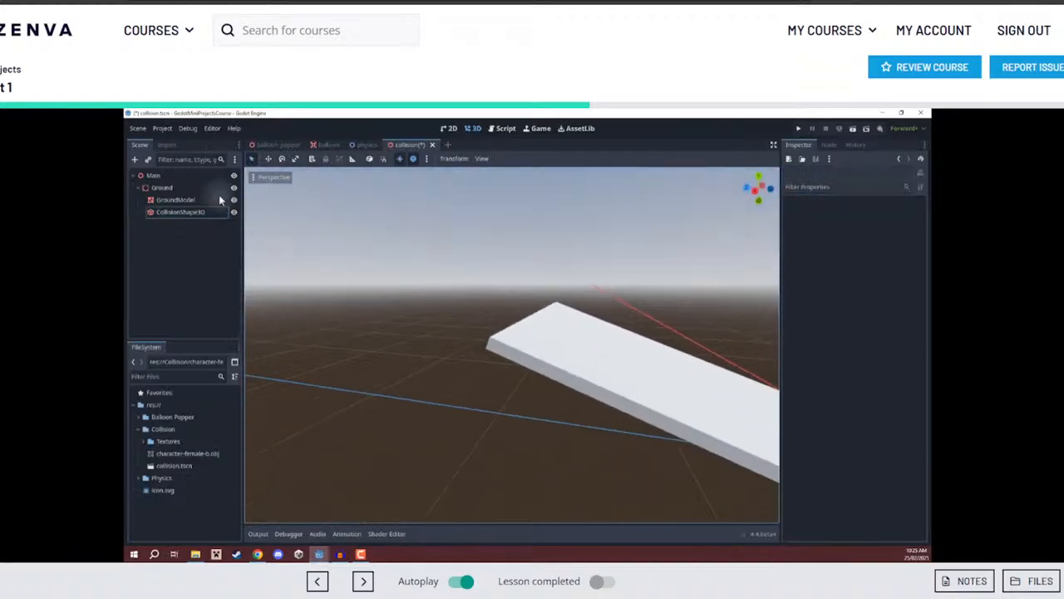
{"action": "left_click", "coordinate": [177, 212]}
{"action": "right_click_drag", "start_coordinate": [527, 332], "coordinate": [406, 241]}
{"action": "left_click", "coordinate": [429, 263]}
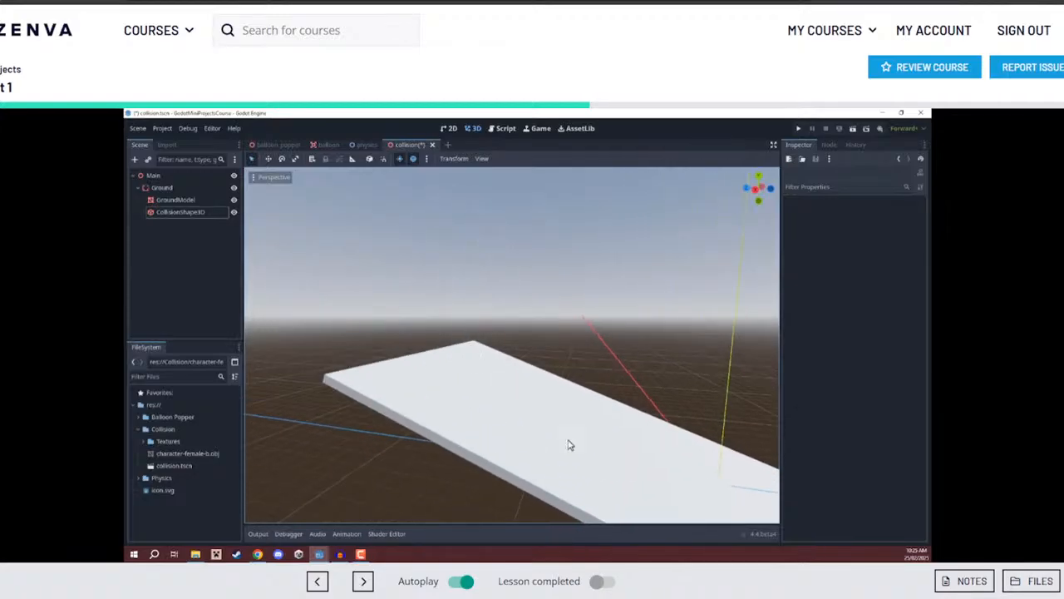
{"action": "right_click_drag", "start_coordinate": [726, 503], "coordinate": [727, 503]}
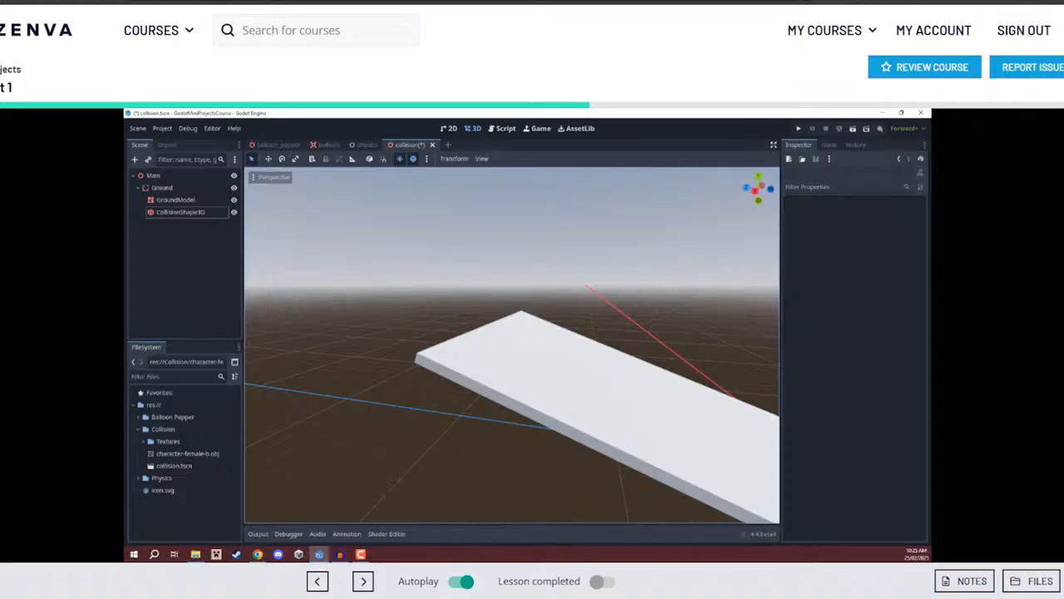
{"action": "right_click_drag", "start_coordinate": [545, 326], "coordinate": [529, 330]}
Collapse the Ground node's children, then add a WorldEnvironment node with a new Environment resource
{"action": "left_click", "coordinate": [173, 275]}
{"action": "left_click", "coordinate": [139, 189]}
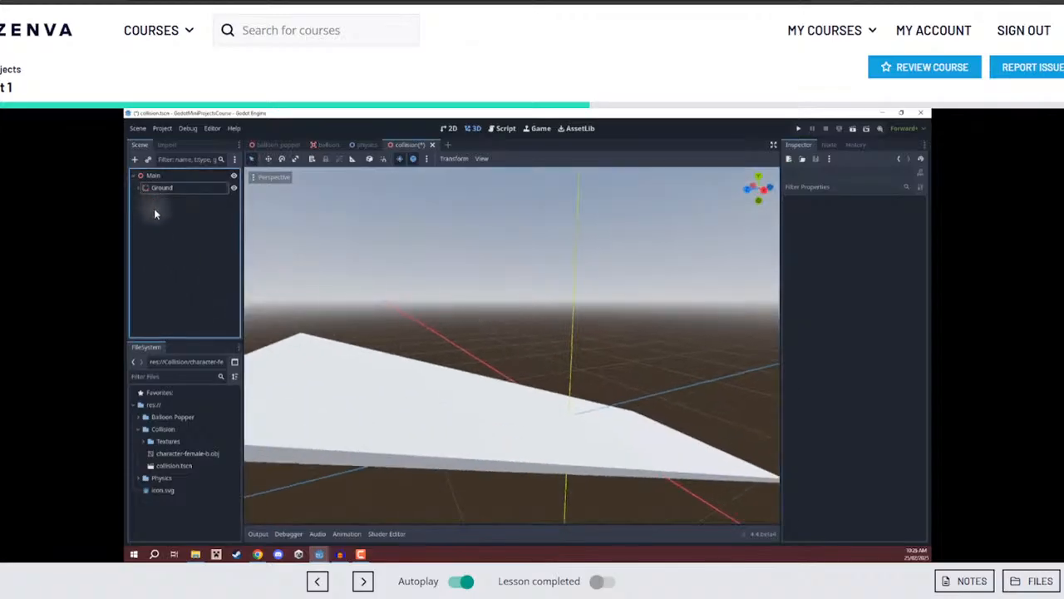
{"action": "left_click", "coordinate": [135, 158]}
{"action": "type", "text": "world"}
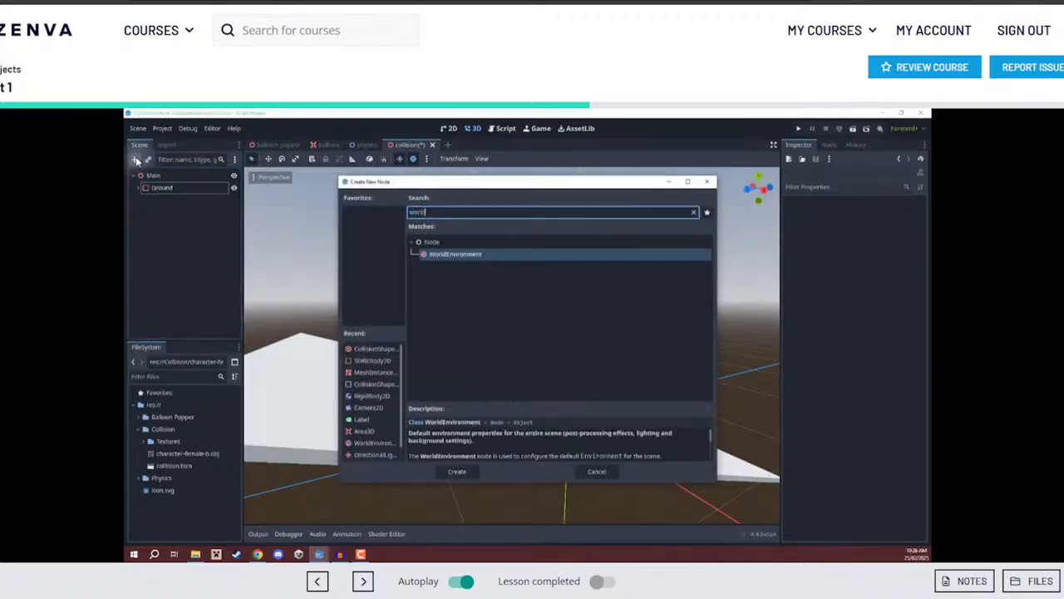
{"action": "key", "text": "Return"}
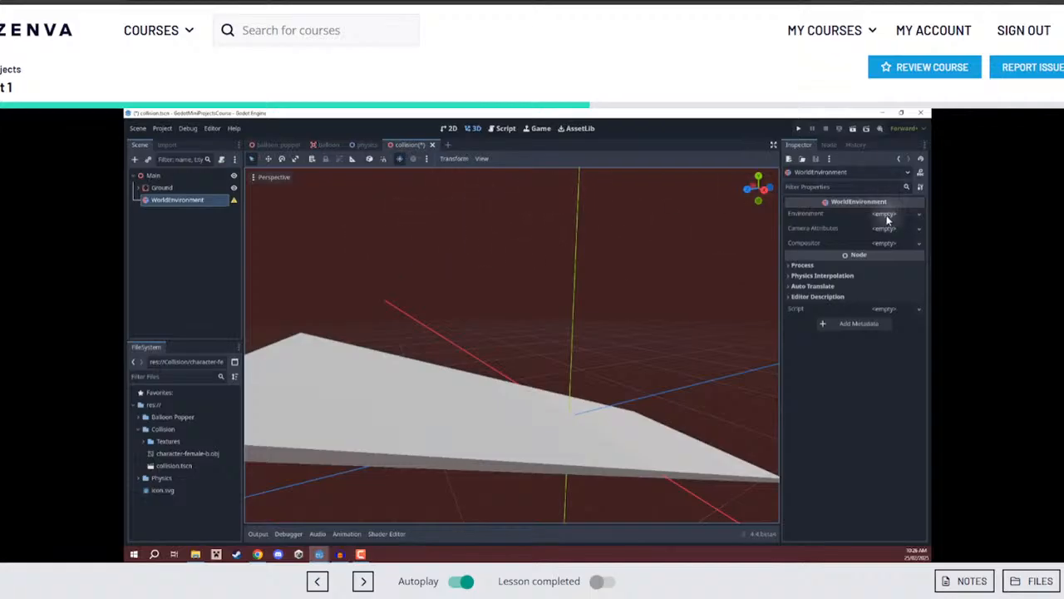
{"action": "left_click", "coordinate": [887, 214]}
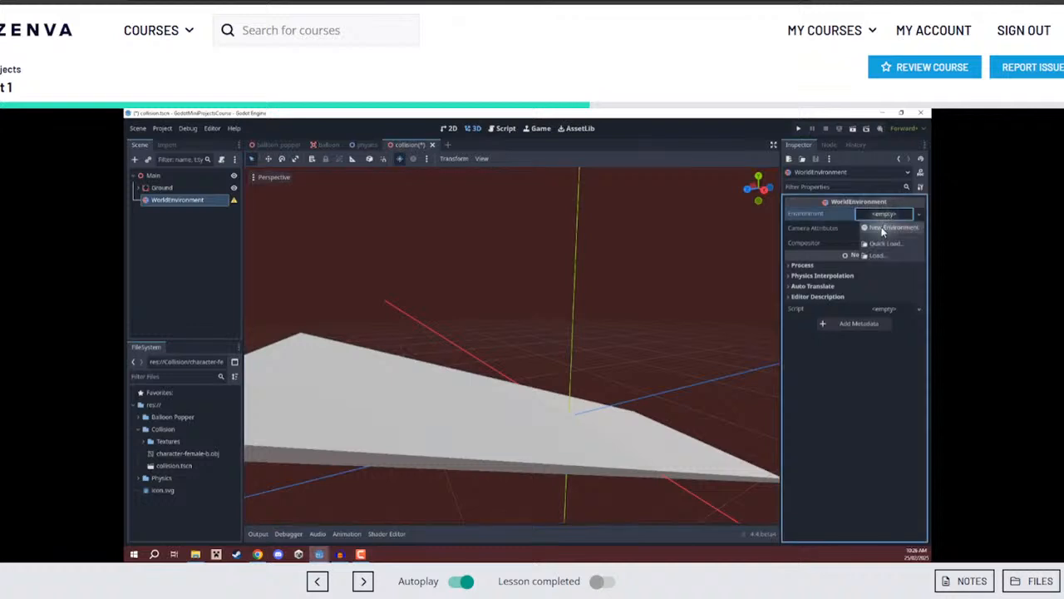
{"action": "left_click", "coordinate": [890, 226]}
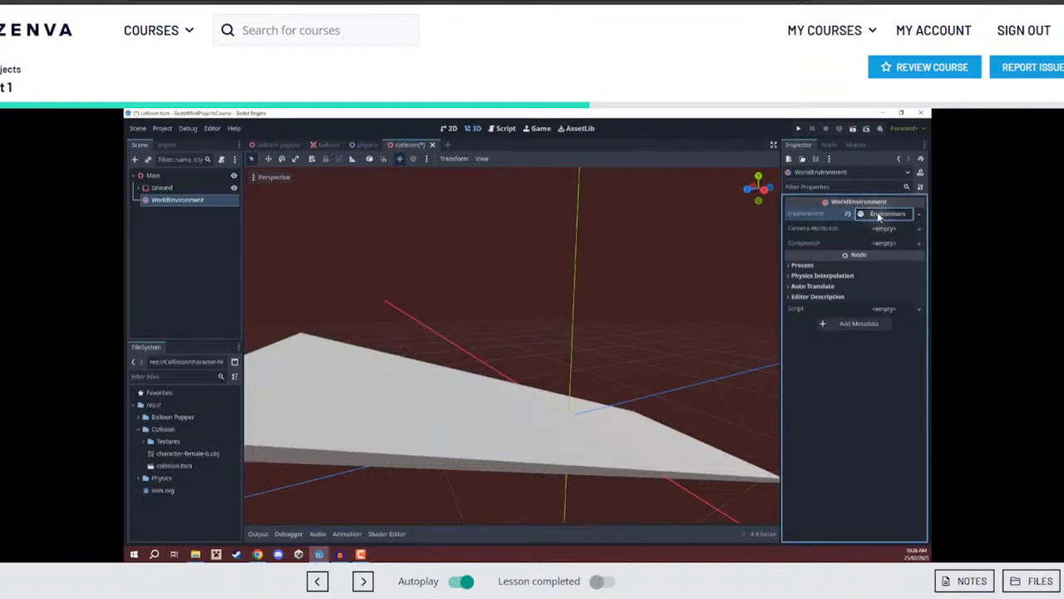
{"action": "left_click", "coordinate": [883, 214]}
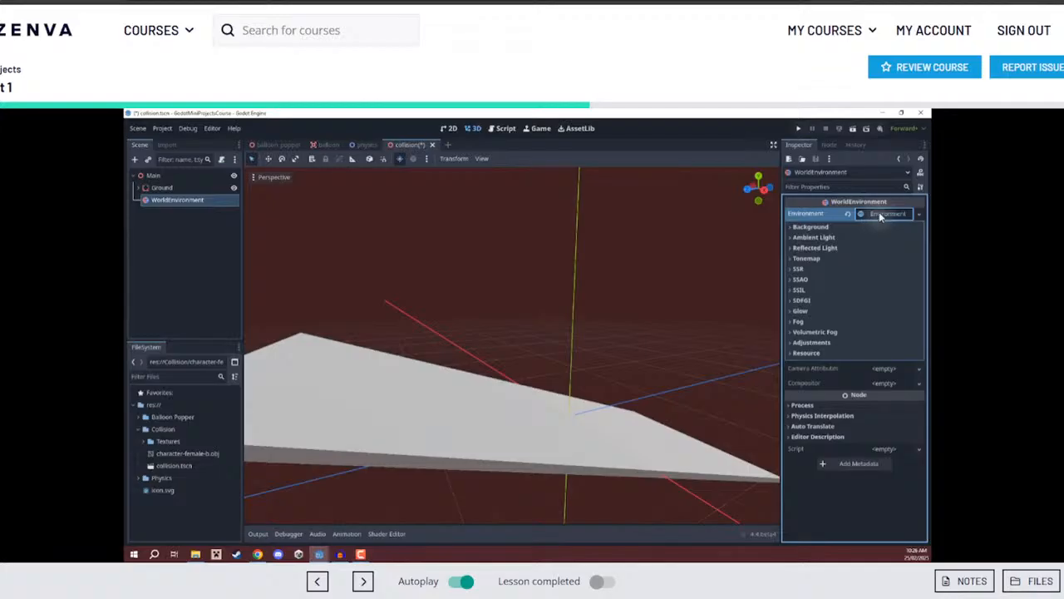
Set the environment's background mode to Custom Color and make its color a light sky blue
{"action": "left_click", "coordinate": [814, 227]}
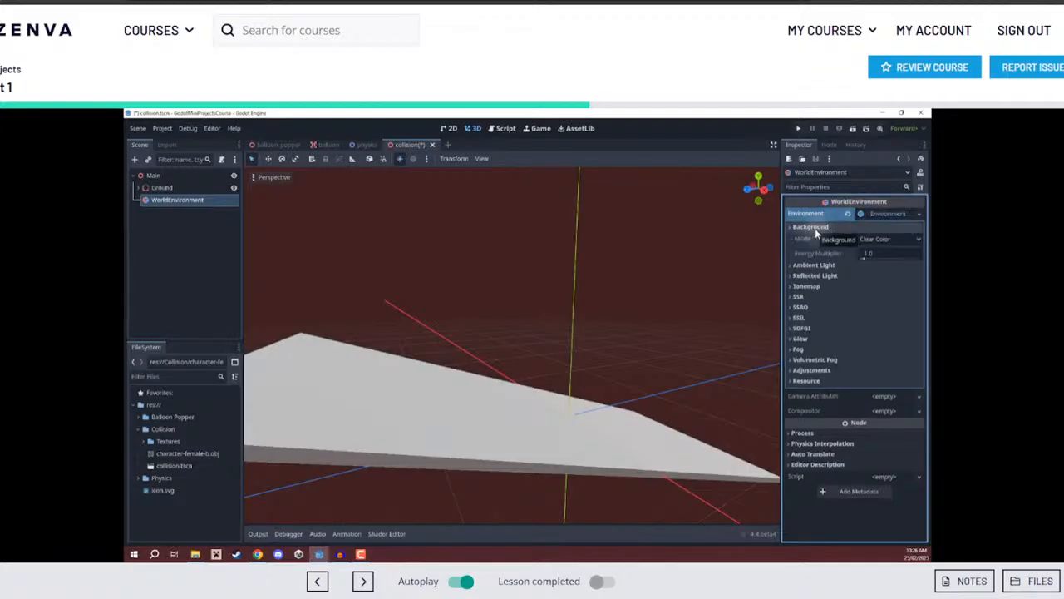
{"action": "left_click", "coordinate": [869, 239]}
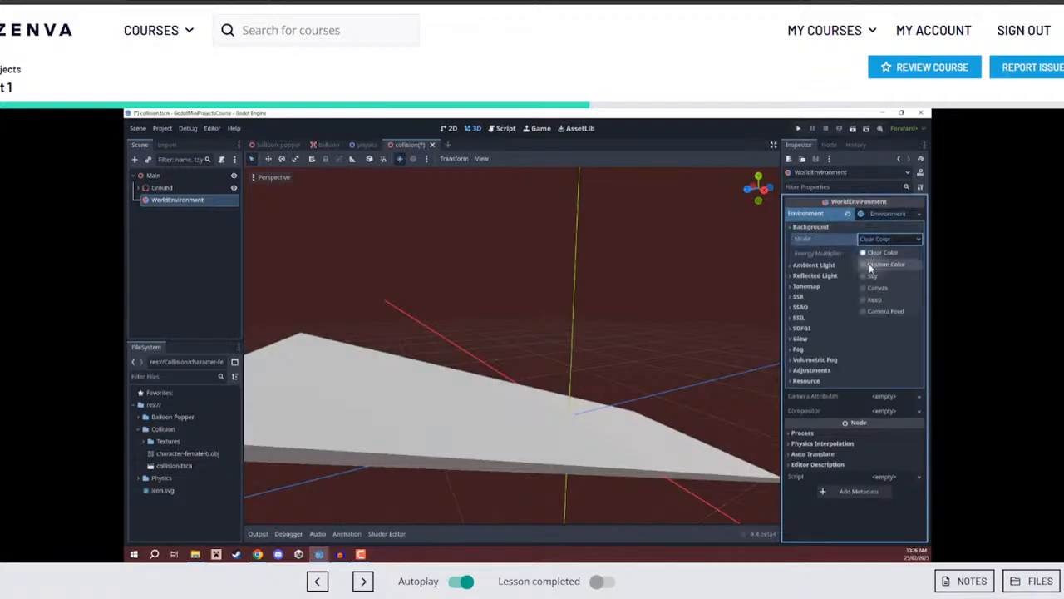
{"action": "left_click", "coordinate": [870, 265]}
{"action": "left_click", "coordinate": [867, 252]}
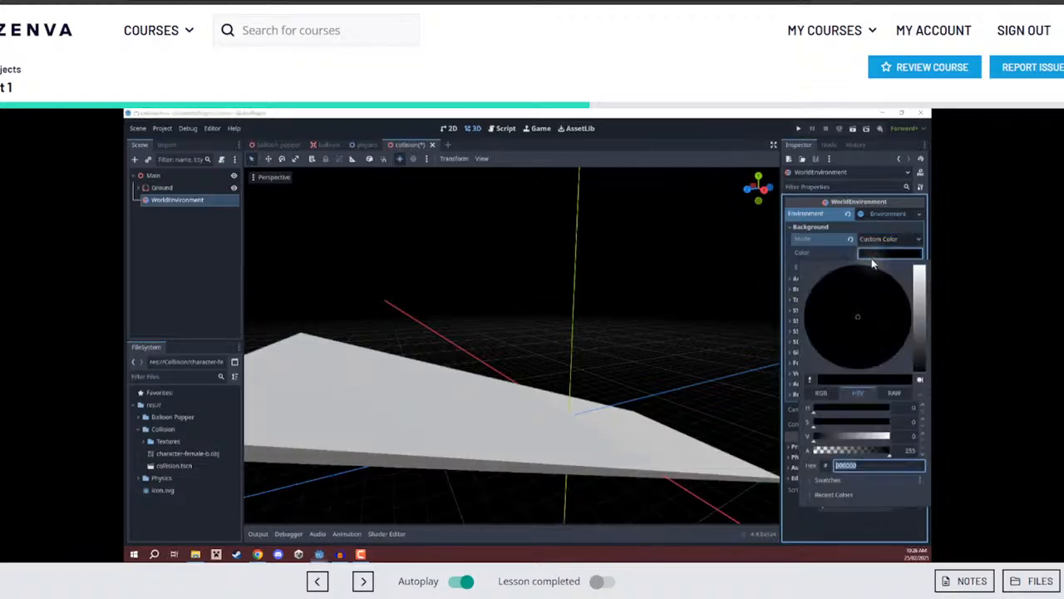
{"action": "left_click_drag", "start_coordinate": [866, 341], "coordinate": [830, 280]}
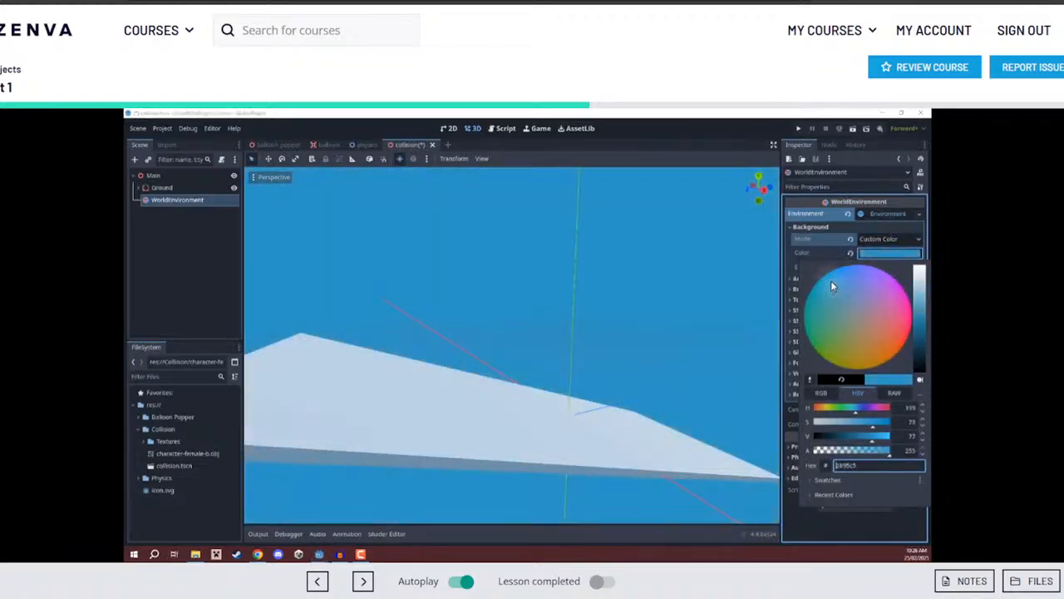
{"action": "left_click_drag", "start_coordinate": [865, 467], "coordinate": [834, 467]}
{"action": "key", "text": "ctrl+v"}
{"action": "key", "text": "Return"}
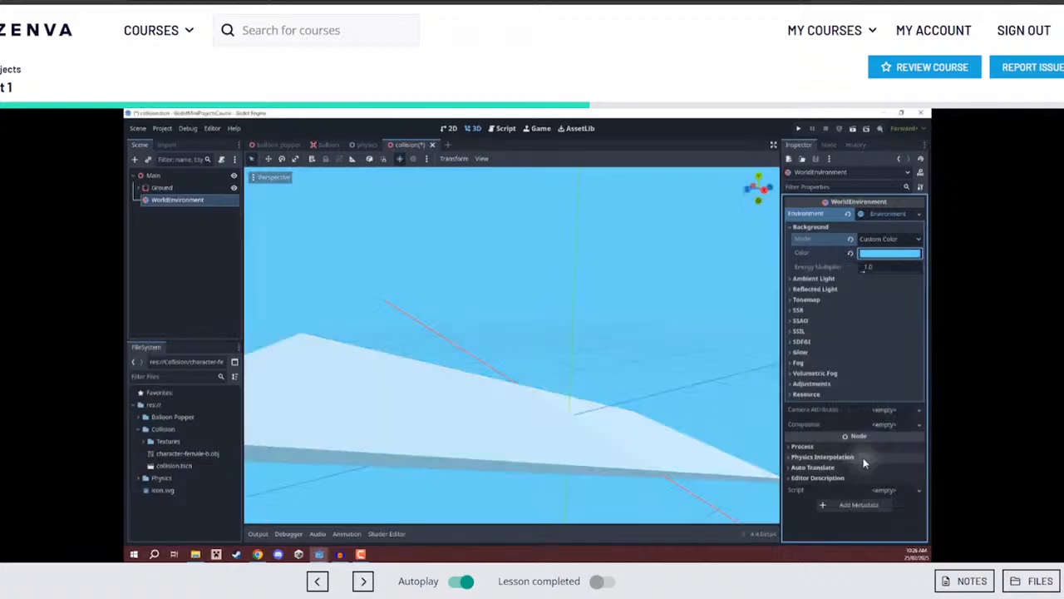
{"action": "left_click", "coordinate": [869, 253]}
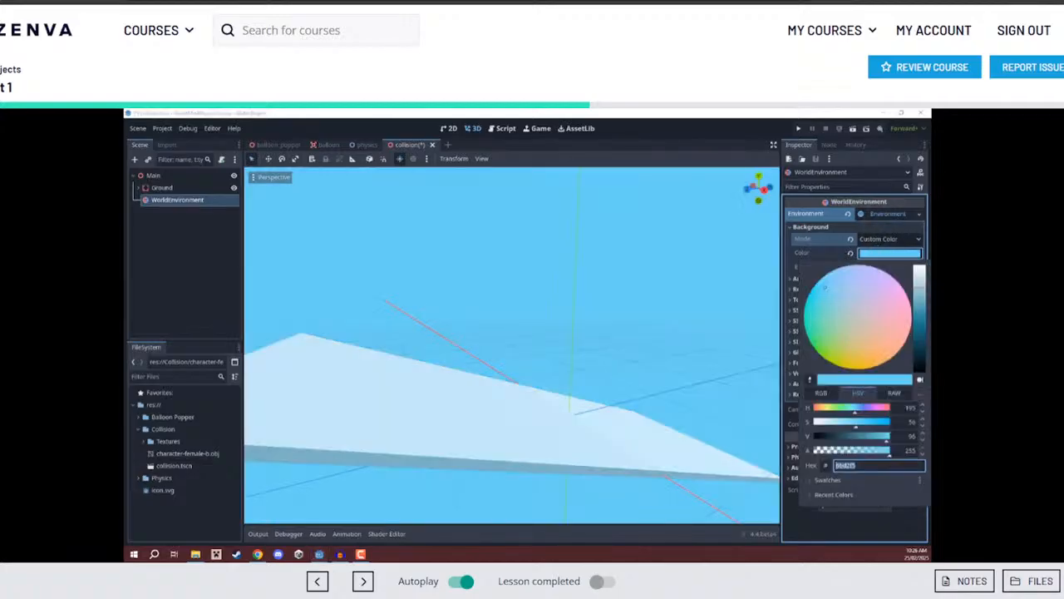
{"action": "left_click", "coordinate": [724, 288]}
Check the ground slope against the blue background and save the collision scene
{"action": "middle_click_drag", "start_coordinate": [582, 287], "coordinate": [528, 332]}
{"action": "right_click_drag", "start_coordinate": [527, 332], "coordinate": [528, 328]}
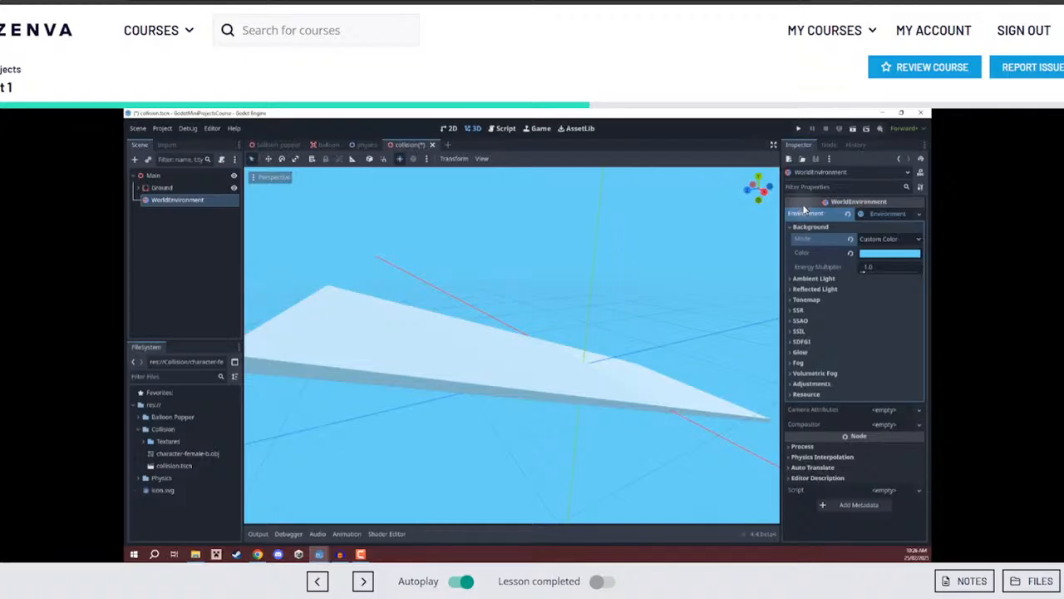
{"action": "right_click_drag", "start_coordinate": [506, 355], "coordinate": [438, 364]}
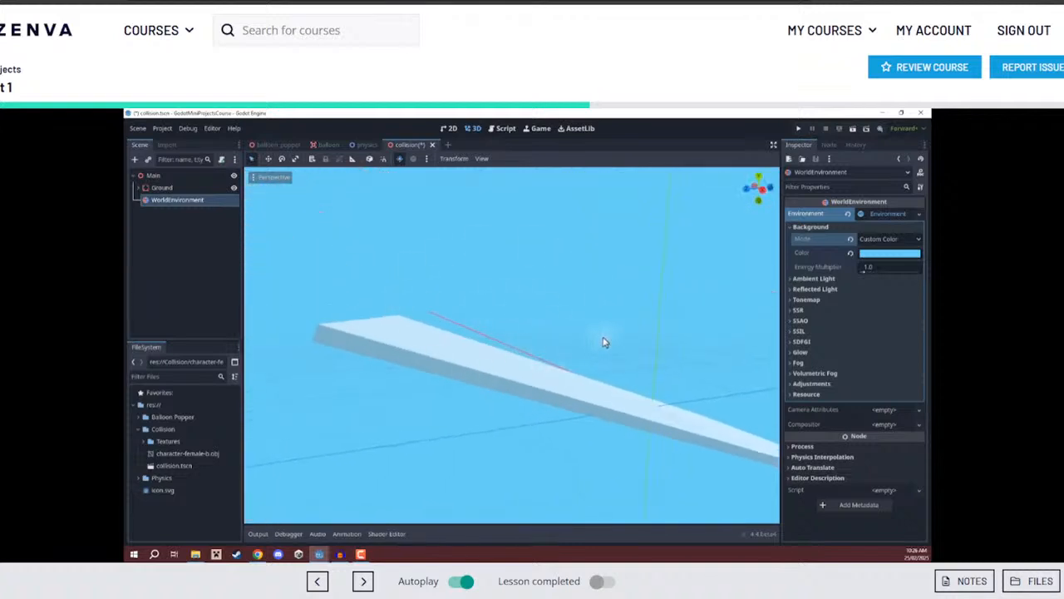
{"action": "key", "text": "ctrl+s"}
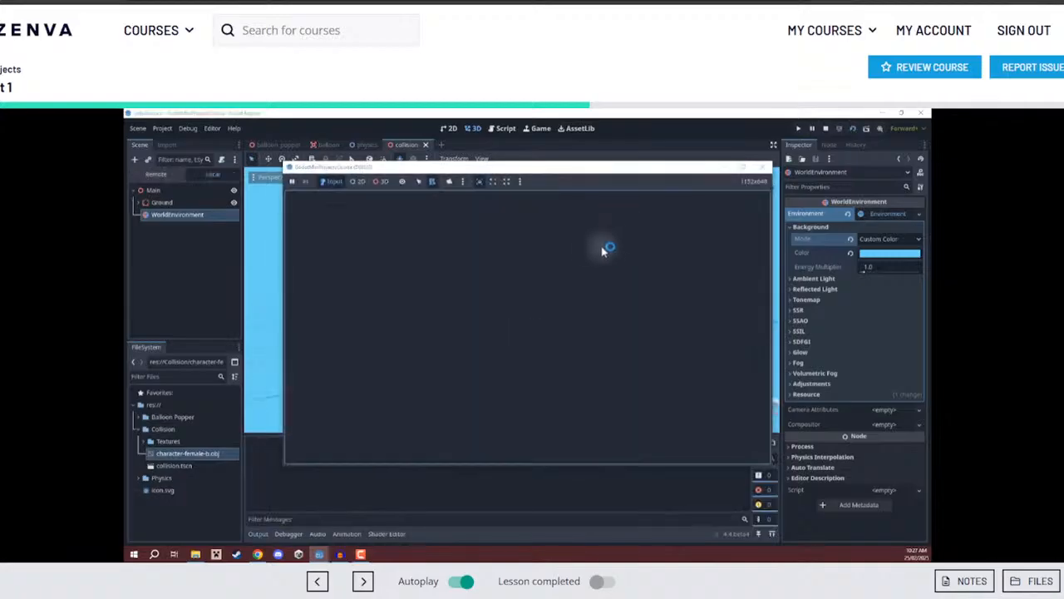
Stop the running scene and collapse the Ground node's children in the scene tree
{"action": "left_click", "coordinate": [825, 128]}
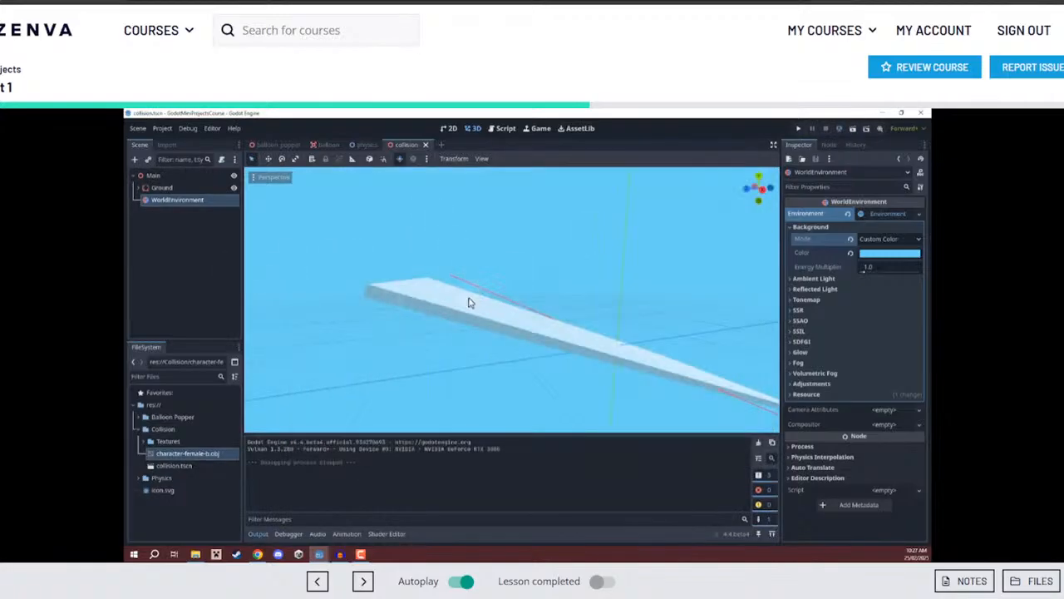
{"action": "left_click", "coordinate": [410, 294]}
{"action": "left_click", "coordinate": [221, 273]}
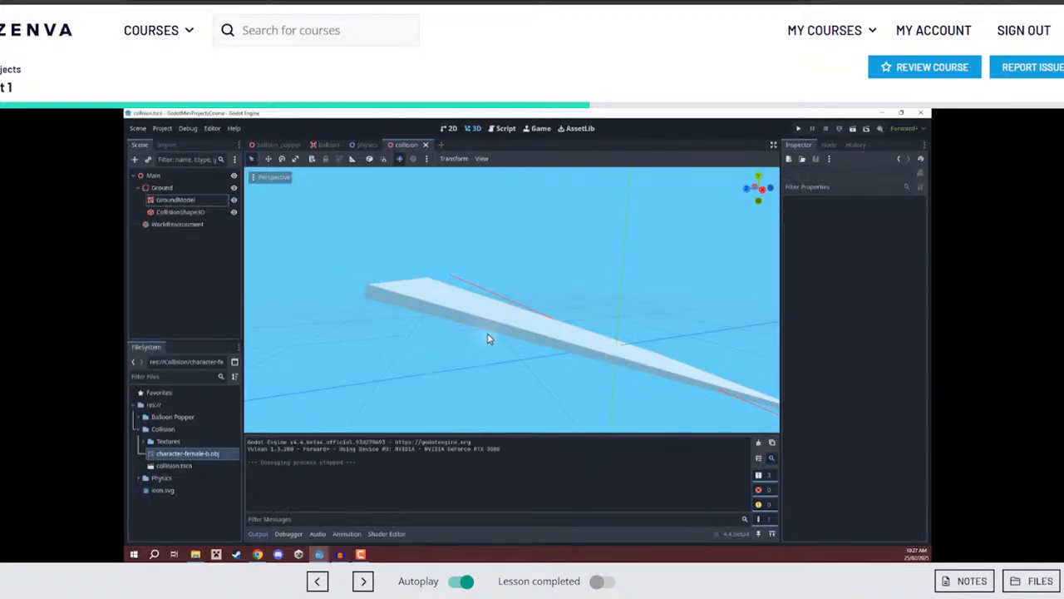
{"action": "left_click", "coordinate": [143, 190]}
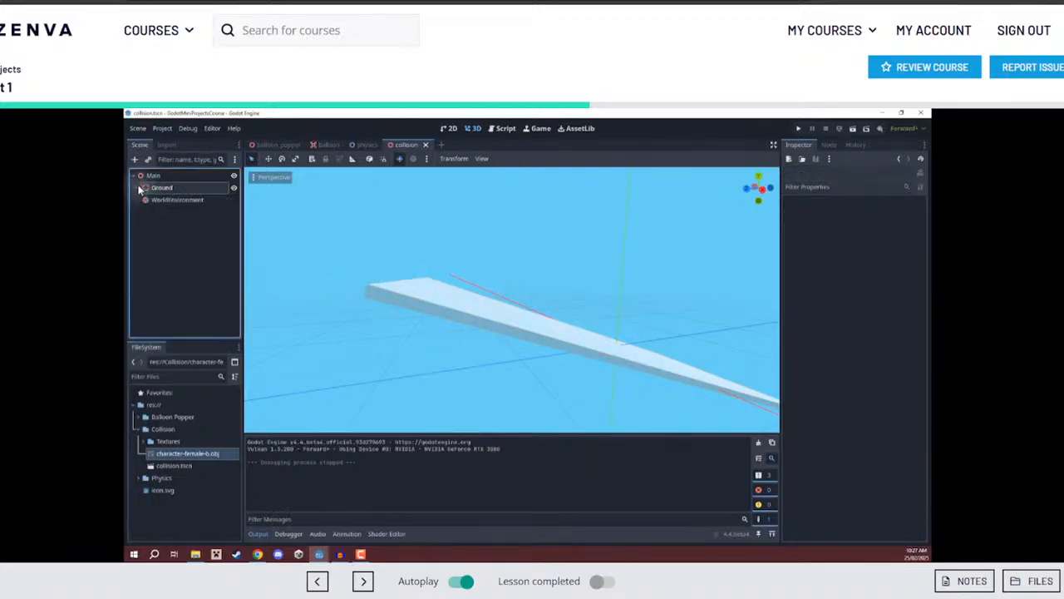
Add a DirectionalLight3D node to the scene and raise it above the ground
{"action": "left_click", "coordinate": [134, 159]}
{"action": "type", "text": "directional"}
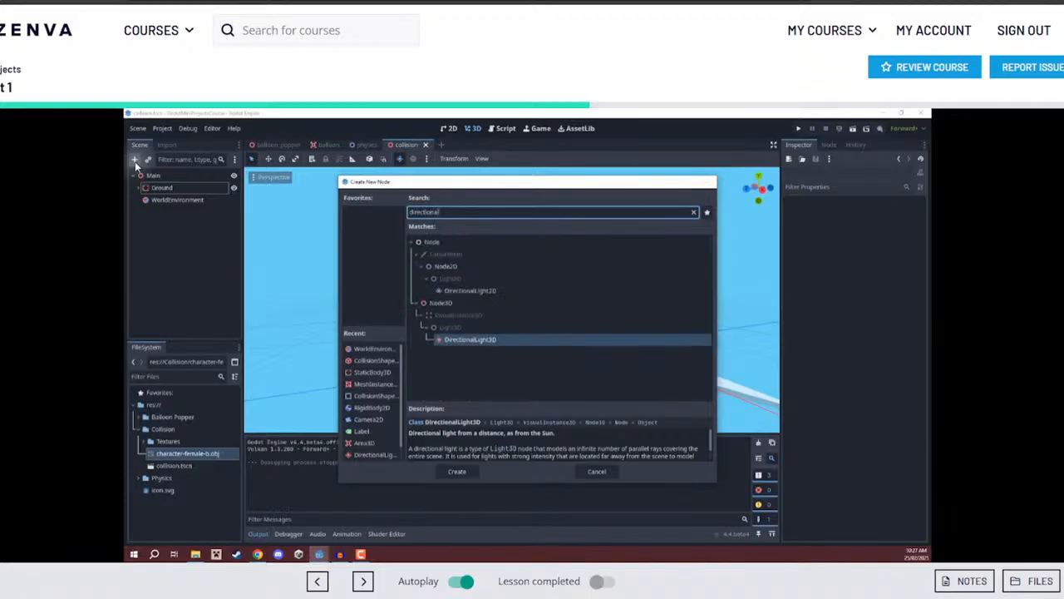
{"action": "key", "text": "Return"}
{"action": "right_click_drag", "start_coordinate": [527, 329], "coordinate": [527, 330]}
{"action": "left_click_drag", "start_coordinate": [578, 335], "coordinate": [577, 223]}
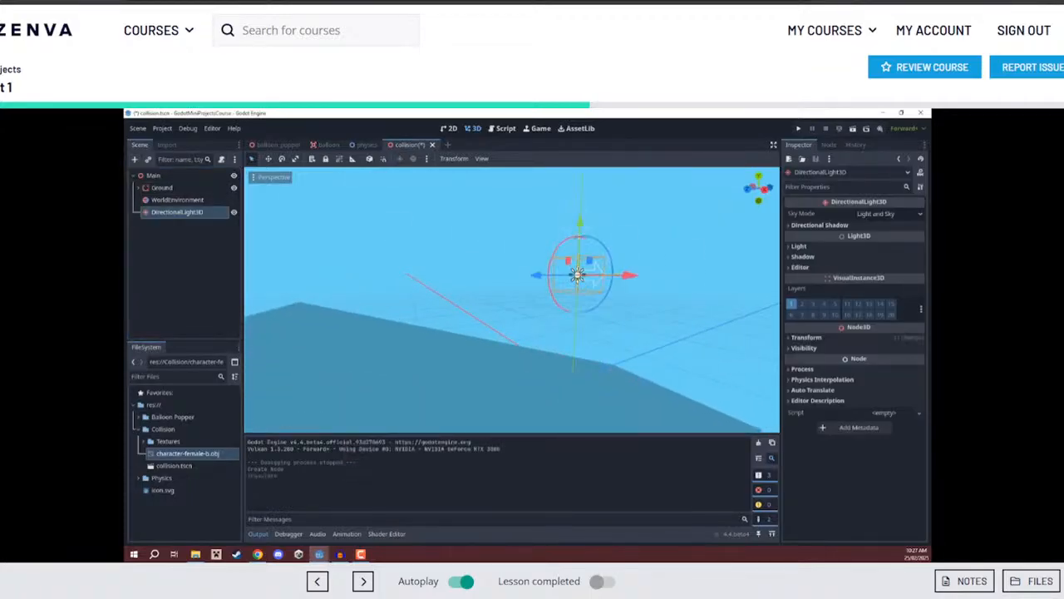
Rotate the directional light so it shines down onto the ground, and enable its shadow
{"action": "left_click", "coordinate": [554, 253]}
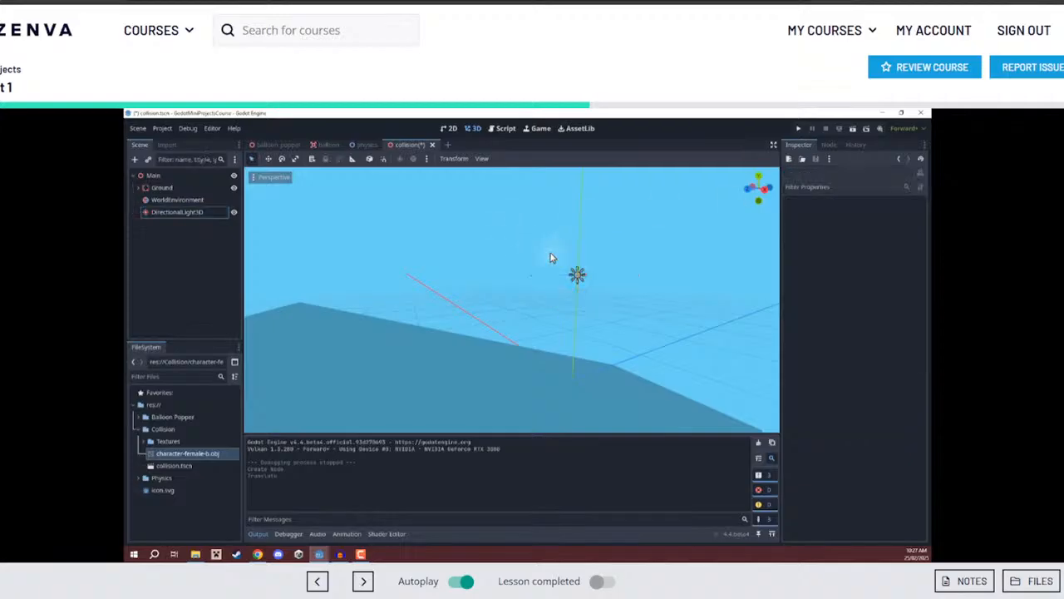
{"action": "left_click", "coordinate": [577, 274]}
{"action": "left_click_drag", "start_coordinate": [589, 280], "coordinate": [598, 234]}
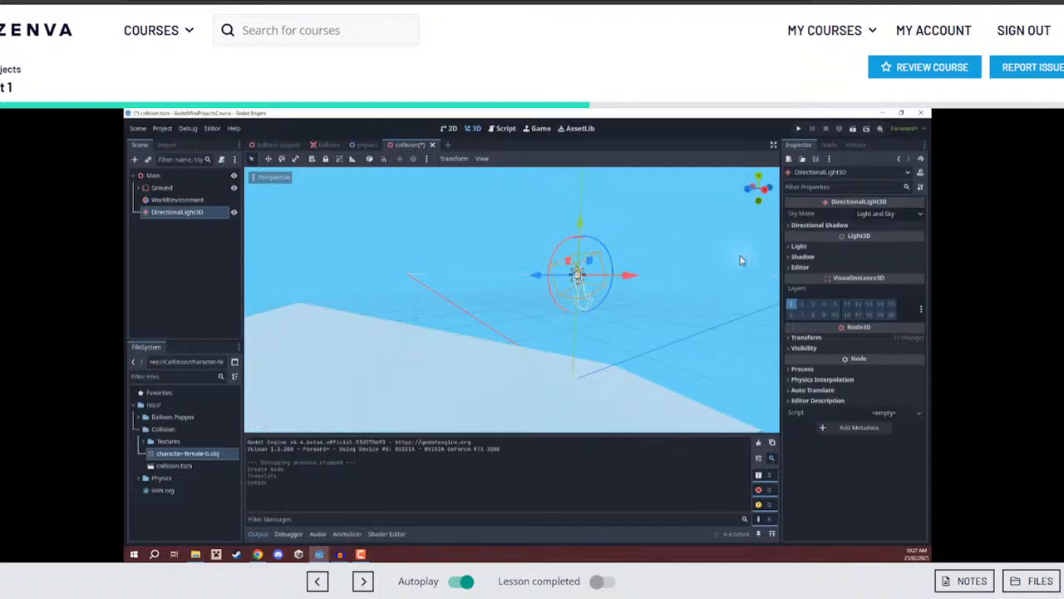
{"action": "left_click", "coordinate": [809, 258]}
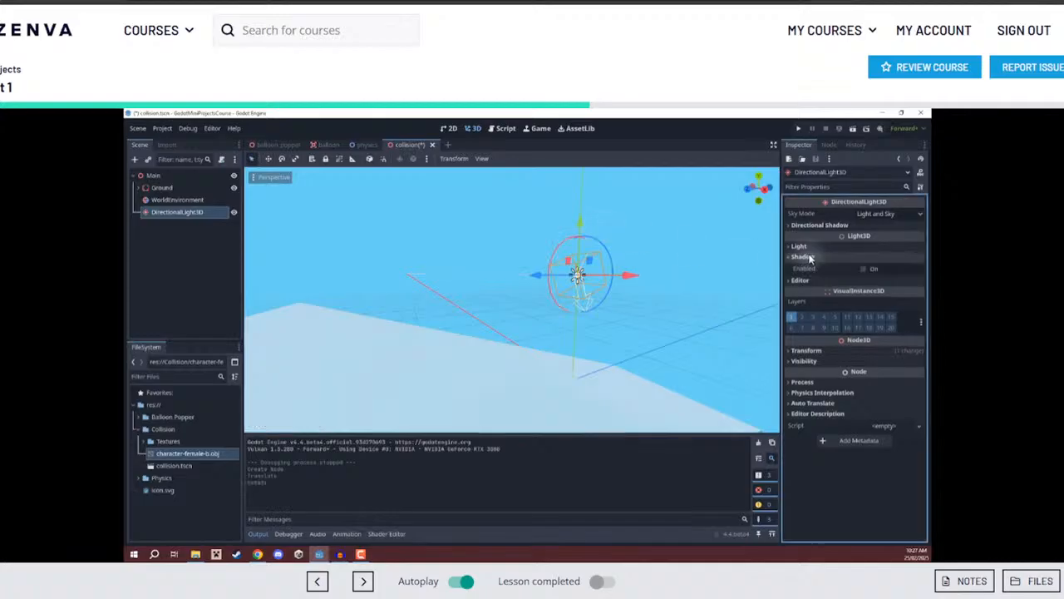
{"action": "left_click", "coordinate": [860, 268]}
{"action": "right_click_drag", "start_coordinate": [527, 331], "coordinate": [347, 378]}
Place the character-female-b.obj model on the ground to check the light and shadow, and delete it again
{"action": "left_click_drag", "start_coordinate": [178, 453], "coordinate": [484, 309]}
{"action": "key", "text": "w"}
{"action": "right_click_drag", "start_coordinate": [527, 330], "coordinate": [489, 306]}
{"action": "key", "text": "w"}
{"action": "key", "text": "s"}
{"action": "key", "text": "Delete"}
{"action": "key", "text": "Return"}
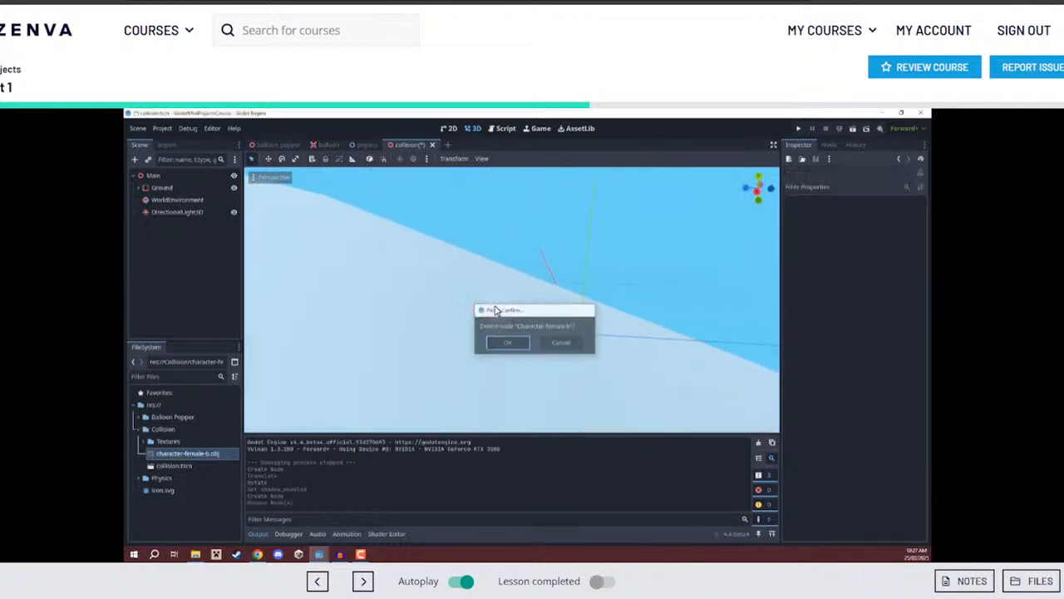
Save the collision scene and hide the output log to enlarge the 3D view
{"action": "right_click_drag", "start_coordinate": [512, 300], "coordinate": [512, 301]}
{"action": "key", "text": "s"}
{"action": "right_click_drag", "start_coordinate": [403, 279], "coordinate": [403, 279]}
{"action": "key", "text": "ctrl+s"}
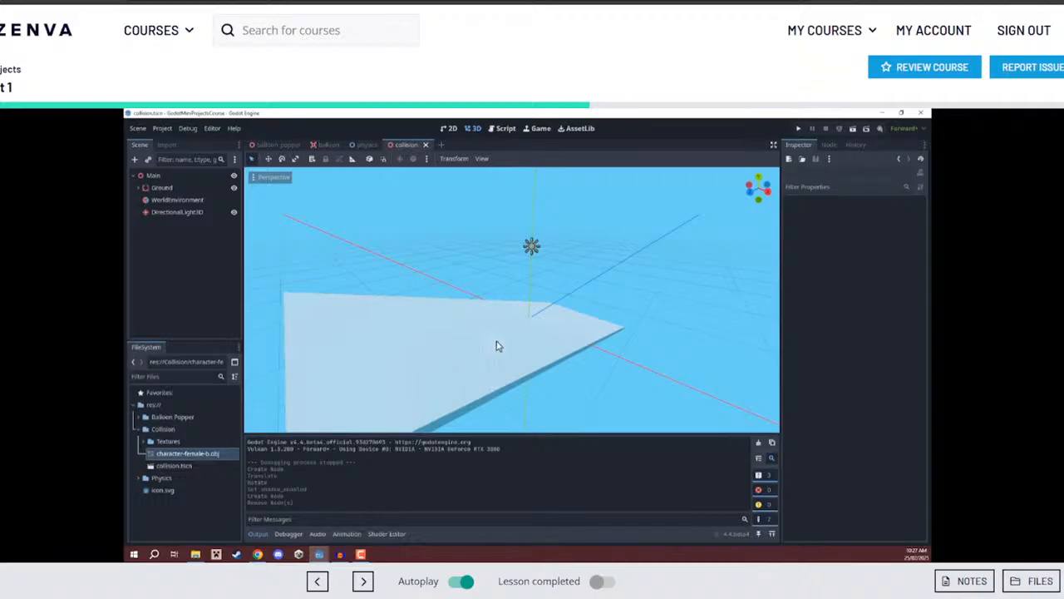
{"action": "left_click", "coordinate": [257, 533]}
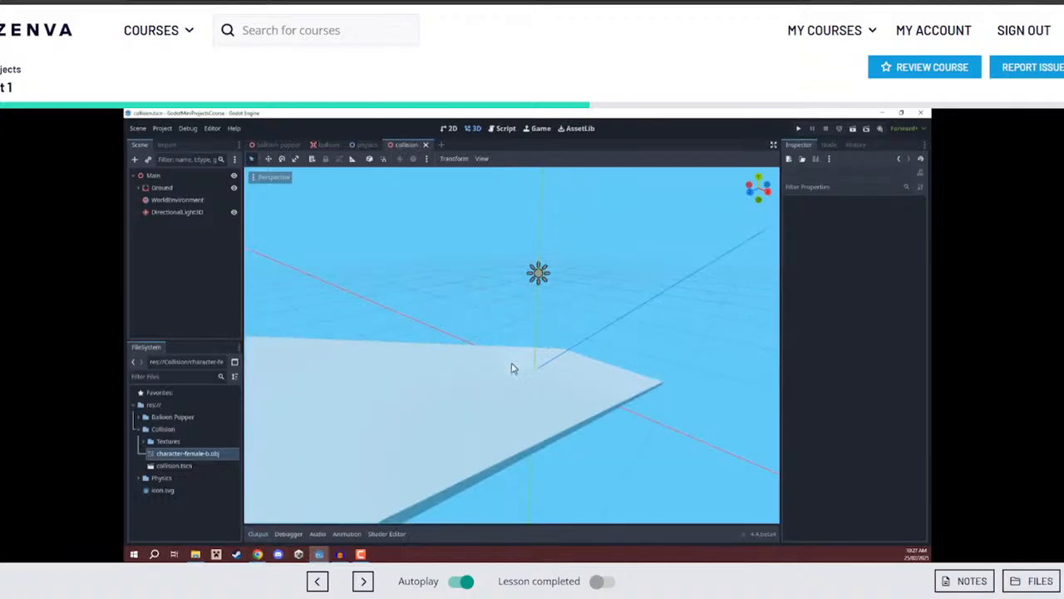
{"action": "middle_click_drag", "start_coordinate": [523, 359], "coordinate": [520, 358]}
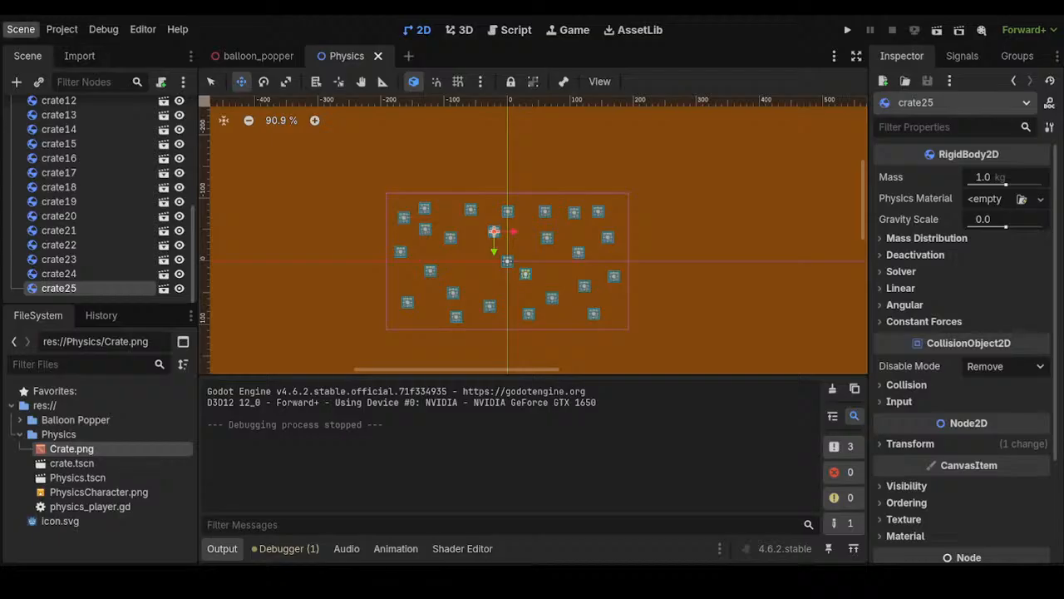
In the Godot editor, create a new 3D scene named Collision and move Collision.tscn into the Collision folder
{"action": "left_click", "coordinate": [41, 51]}
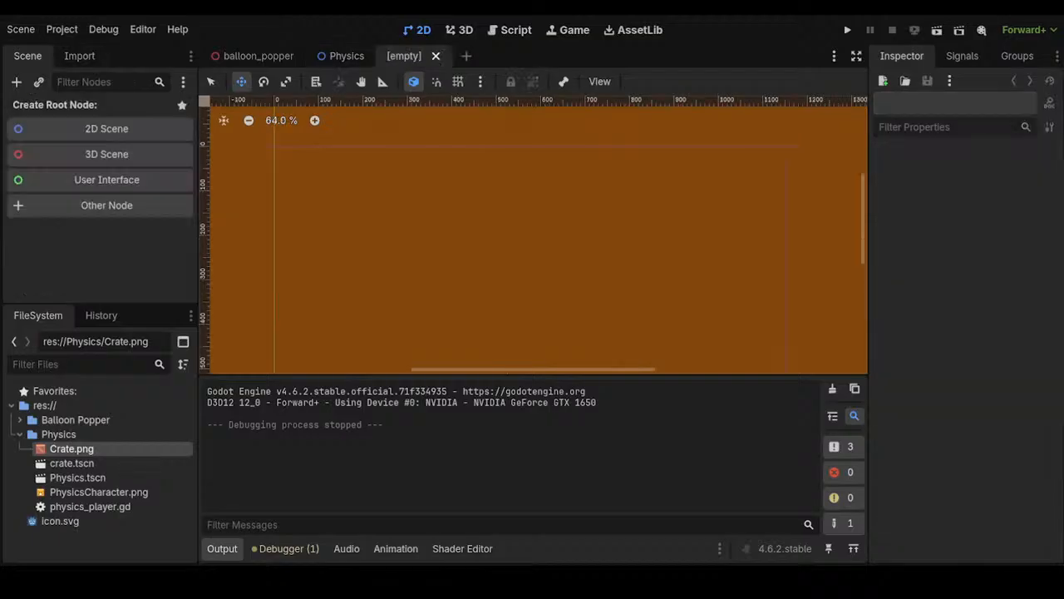
{"action": "left_click", "coordinate": [107, 154]}
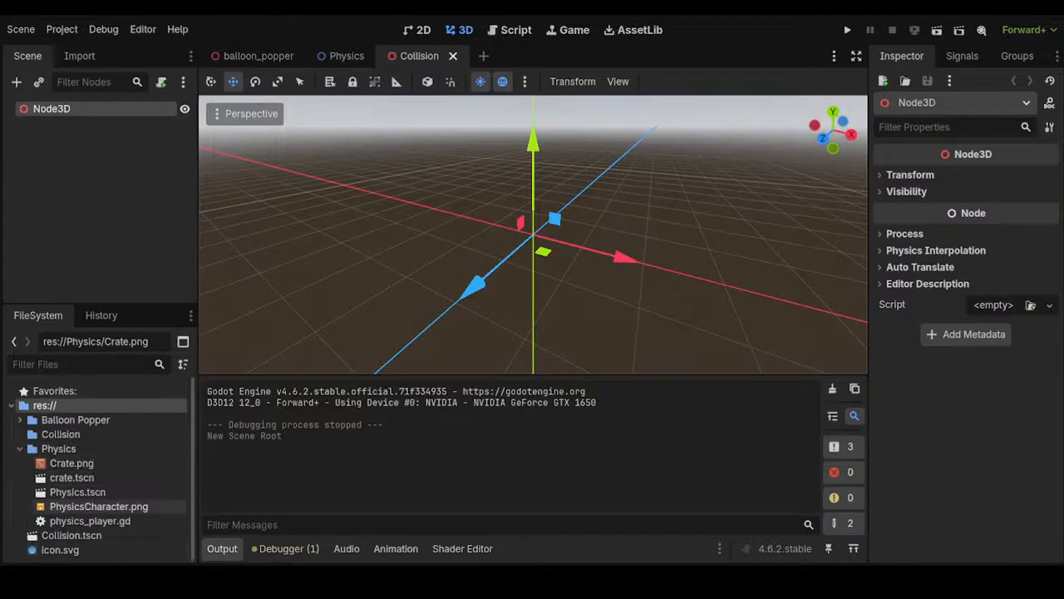
{"action": "left_click", "coordinate": [71, 536]}
{"action": "left_click_drag", "start_coordinate": [71, 536], "coordinate": [75, 434]}
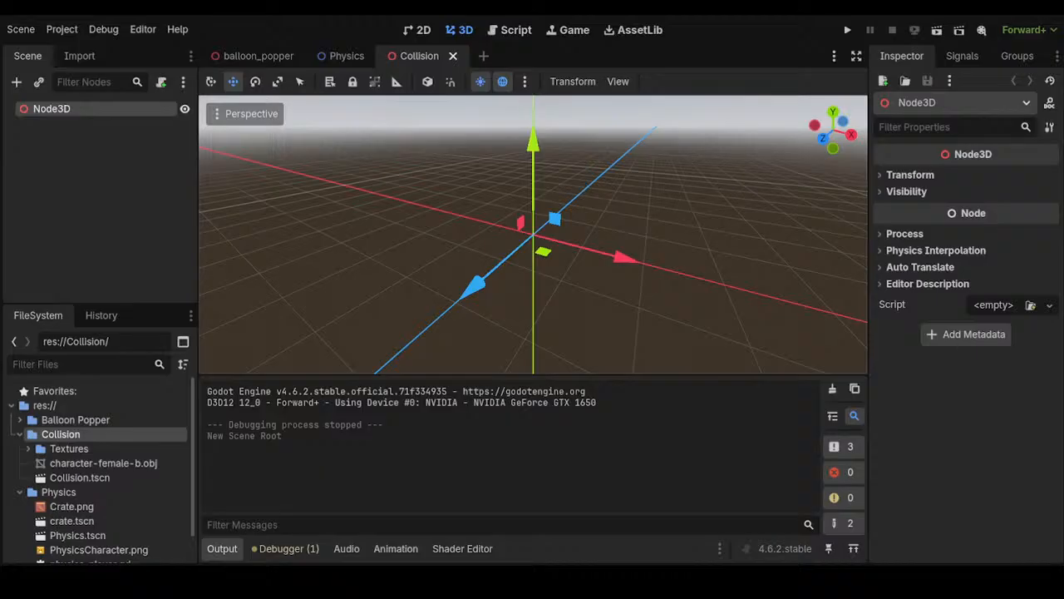
Add a StaticBody3D named ground to the root and give it a MeshInstance3D child with a box mesh
{"action": "key", "text": "Return"}
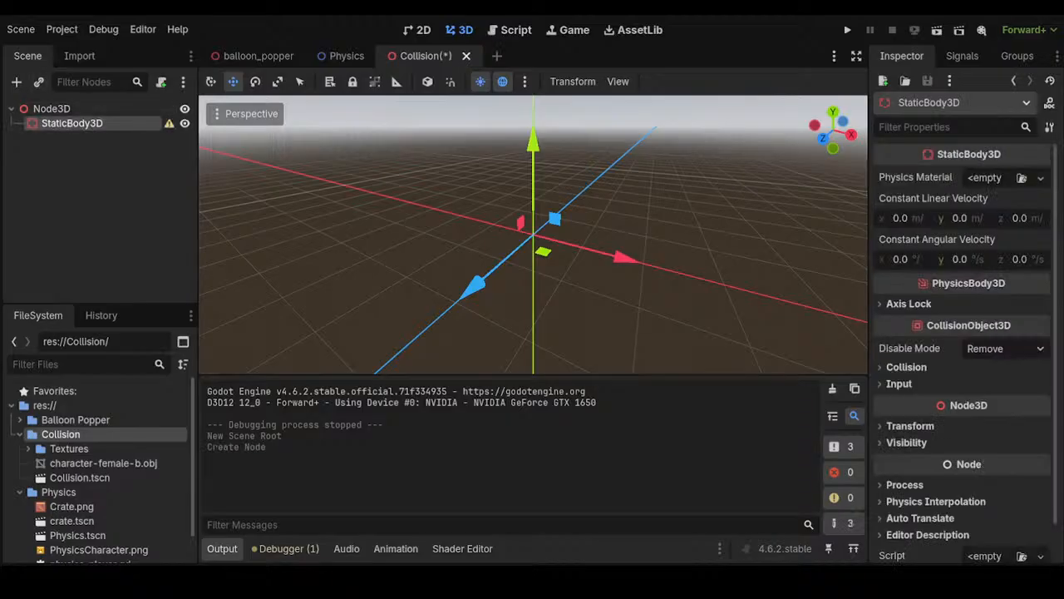
{"action": "key", "text": "Return"}
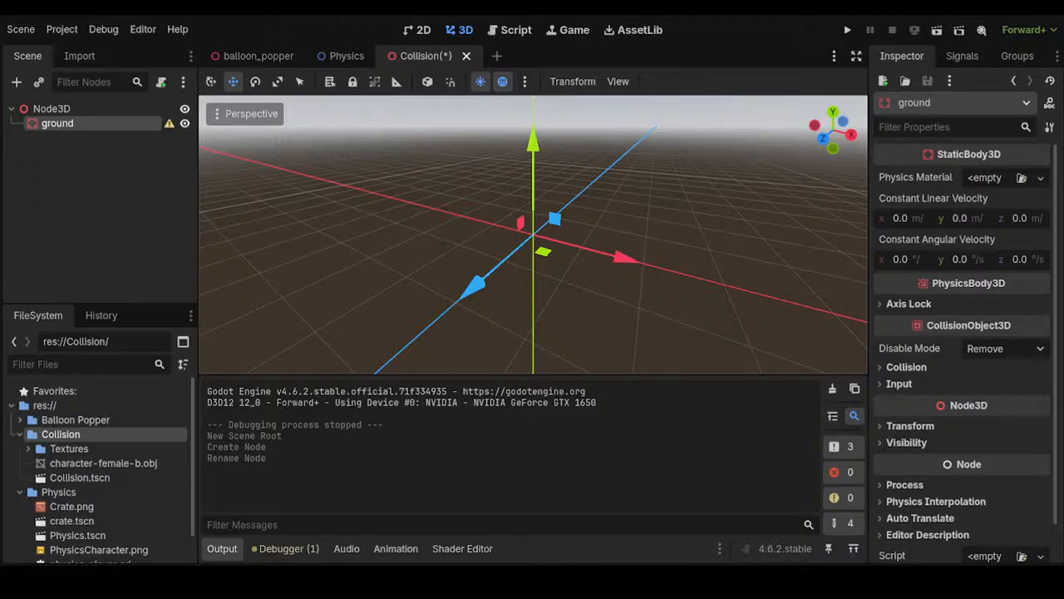
{"action": "key", "text": "Return"}
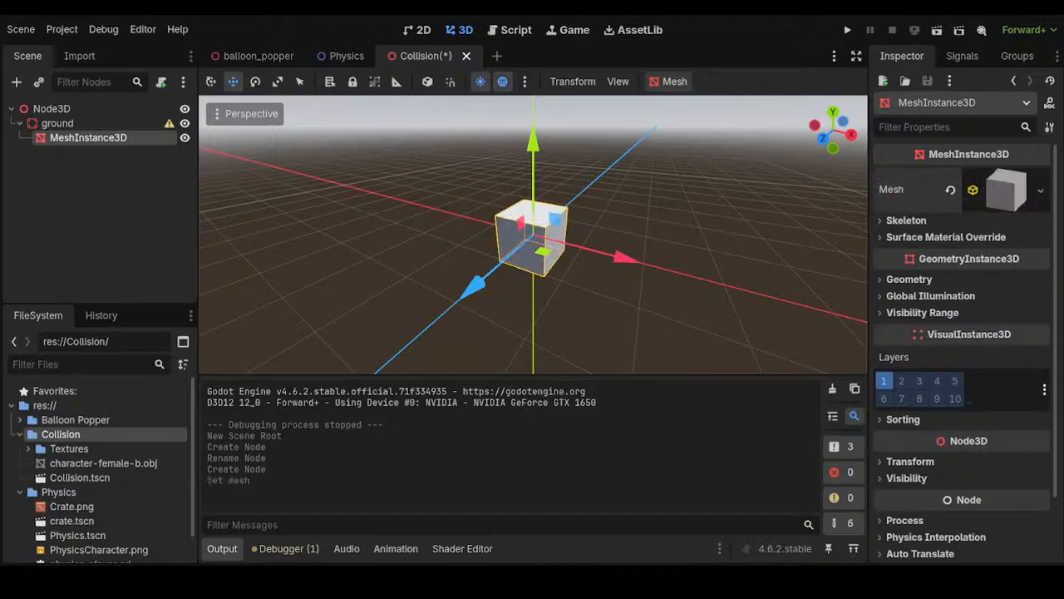
Unlink the box mesh's scale axes and set its scale to 30 in Z and 10 in X
{"action": "scroll", "coordinate": [914, 383], "scroll_direction": "down", "scroll_amount": 2}
{"action": "left_click", "coordinate": [910, 385]}
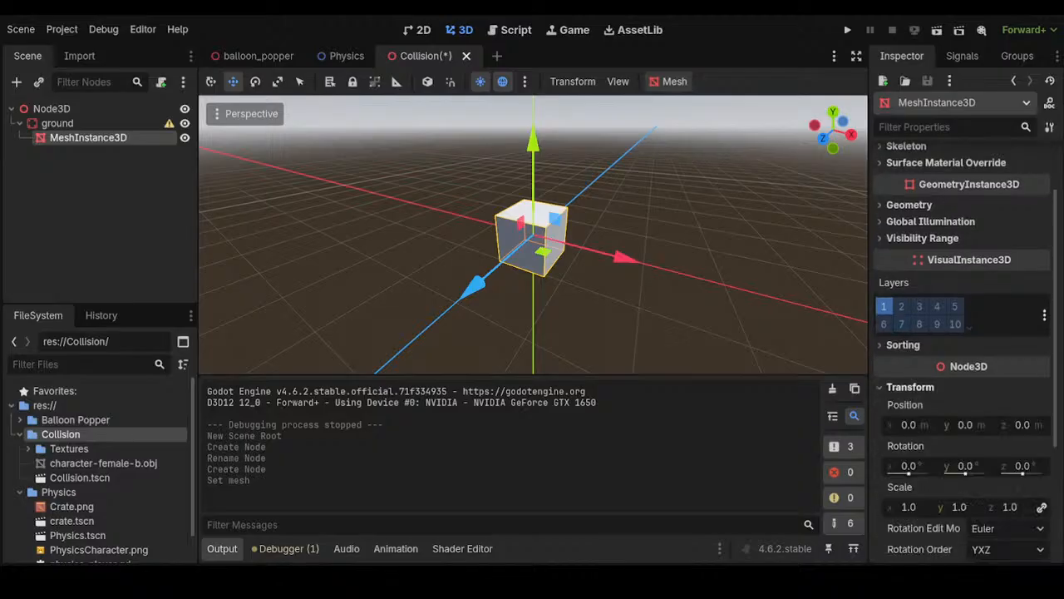
{"action": "scroll", "coordinate": [914, 383], "scroll_direction": "down", "scroll_amount": 3}
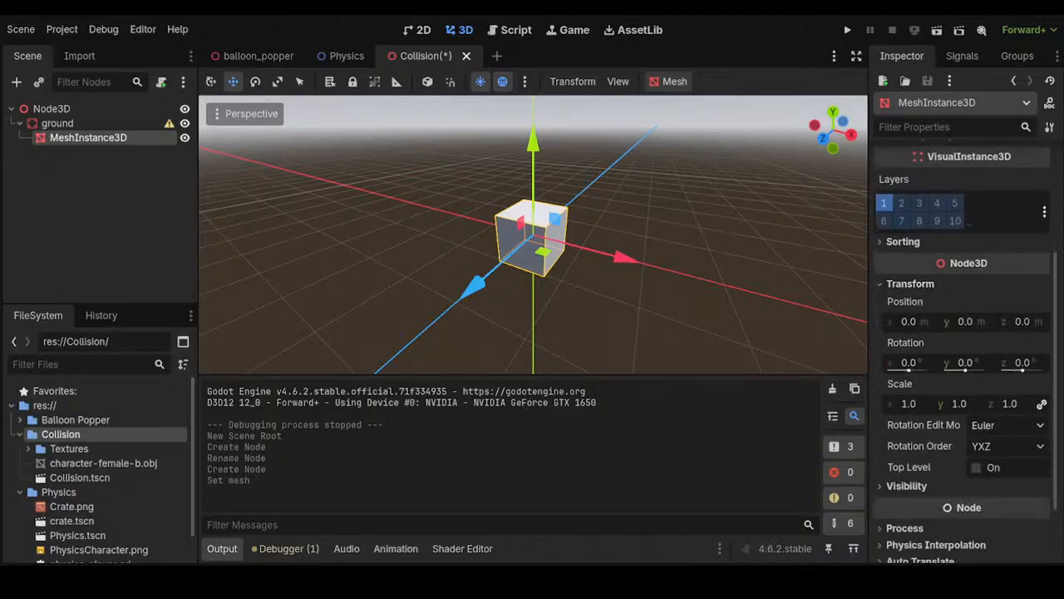
{"action": "left_click", "coordinate": [1042, 404]}
{"action": "left_click", "coordinate": [1009, 404]}
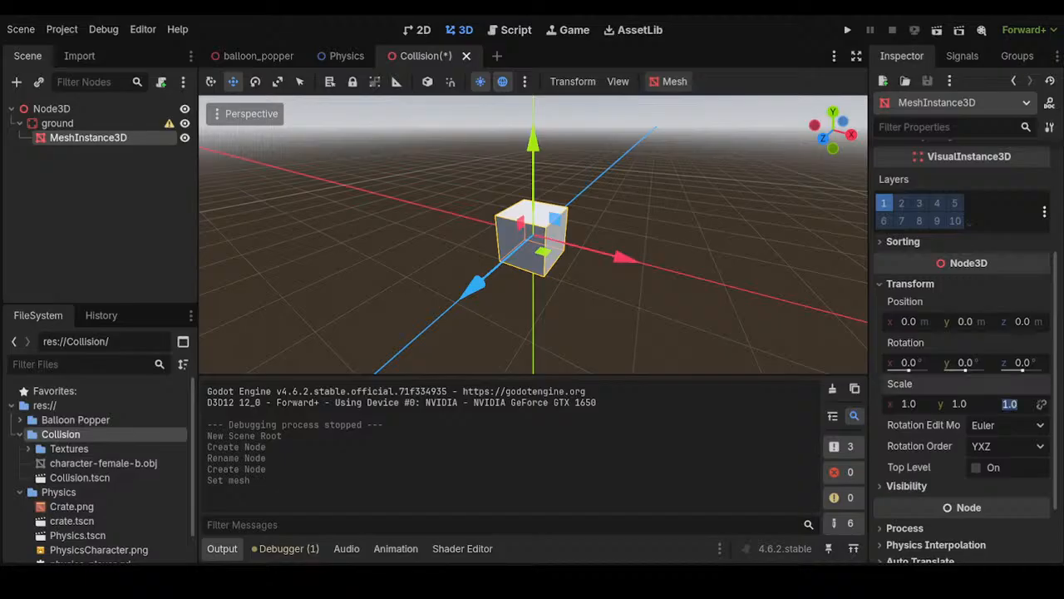
{"action": "type", "text": "30"}
{"action": "key", "text": "Return"}
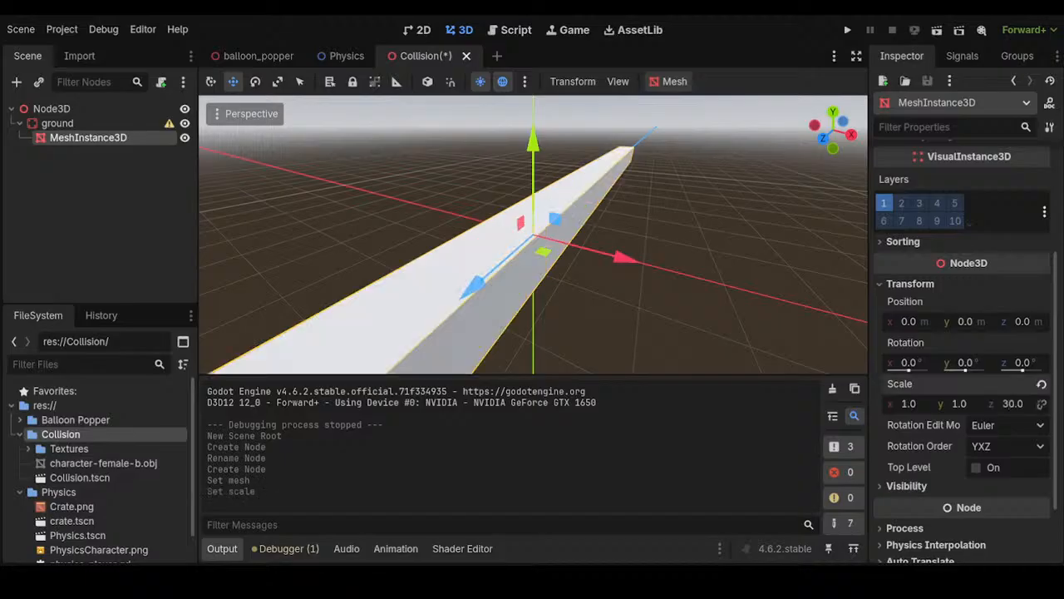
{"action": "left_click", "coordinate": [908, 404]}
{"action": "type", "text": "10"}
{"action": "key", "text": "Return"}
Thin the ground mesh by setting its Y scale to 0.3
{"action": "scroll", "coordinate": [533, 234], "scroll_direction": "down", "scroll_amount": 5}
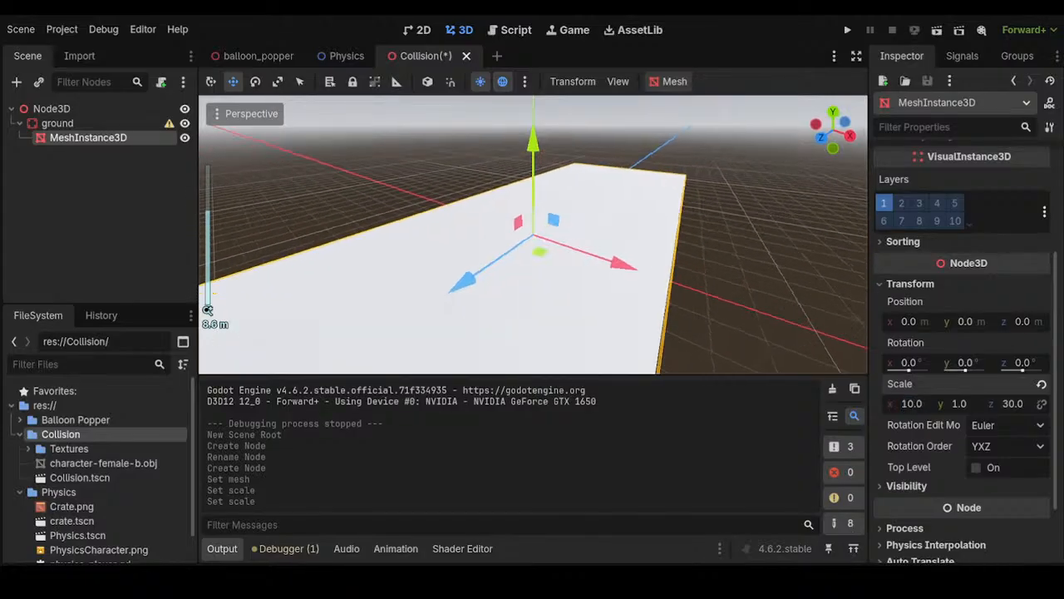
{"action": "middle_click_drag", "start_coordinate": [582, 249], "coordinate": [449, 223]}
{"action": "left_click", "coordinate": [960, 404]}
{"action": "type", "text": "0.3"}
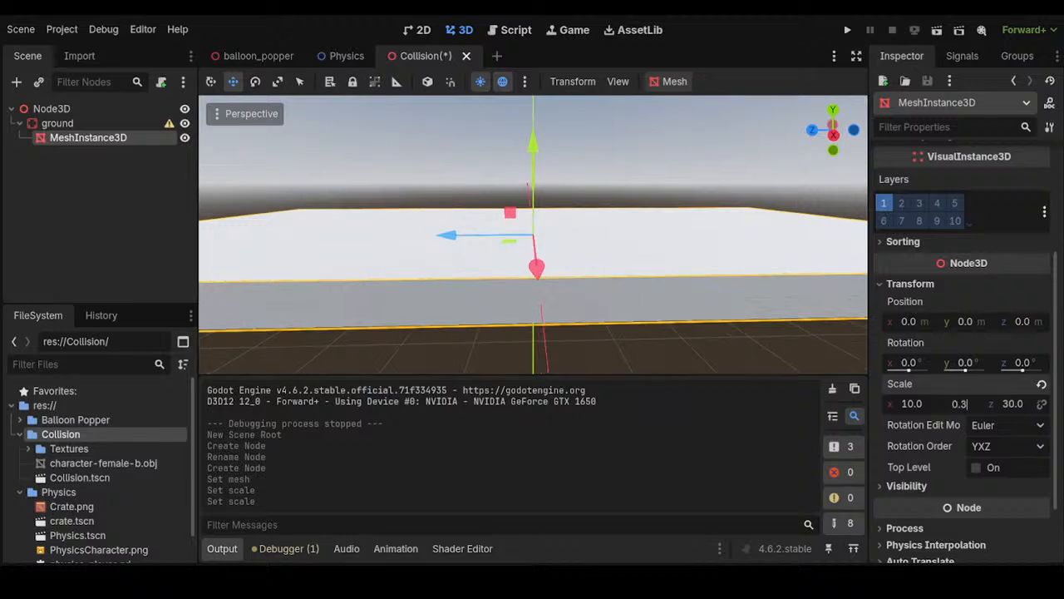
{"action": "key", "text": "Return"}
Widen the ground mesh by setting its X scale to 12
{"action": "scroll", "coordinate": [533, 234], "scroll_direction": "down", "scroll_amount": 3}
{"action": "scroll", "coordinate": [533, 235], "scroll_direction": "up", "scroll_amount": 4}
{"action": "middle_click_drag", "start_coordinate": [533, 235], "coordinate": [643, 268]}
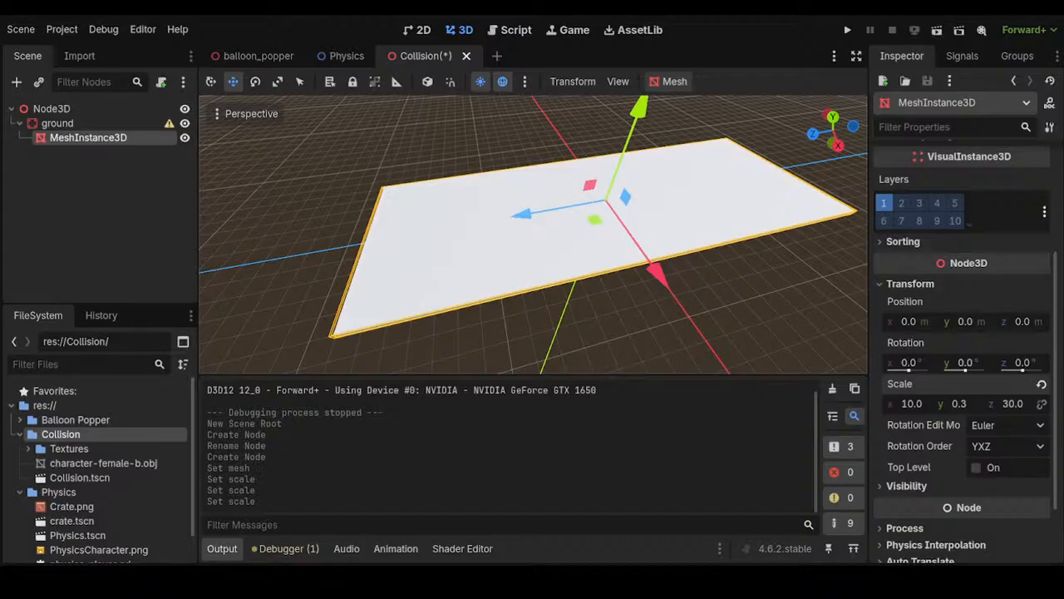
{"action": "left_click", "coordinate": [911, 404]}
{"action": "type", "text": "12"}
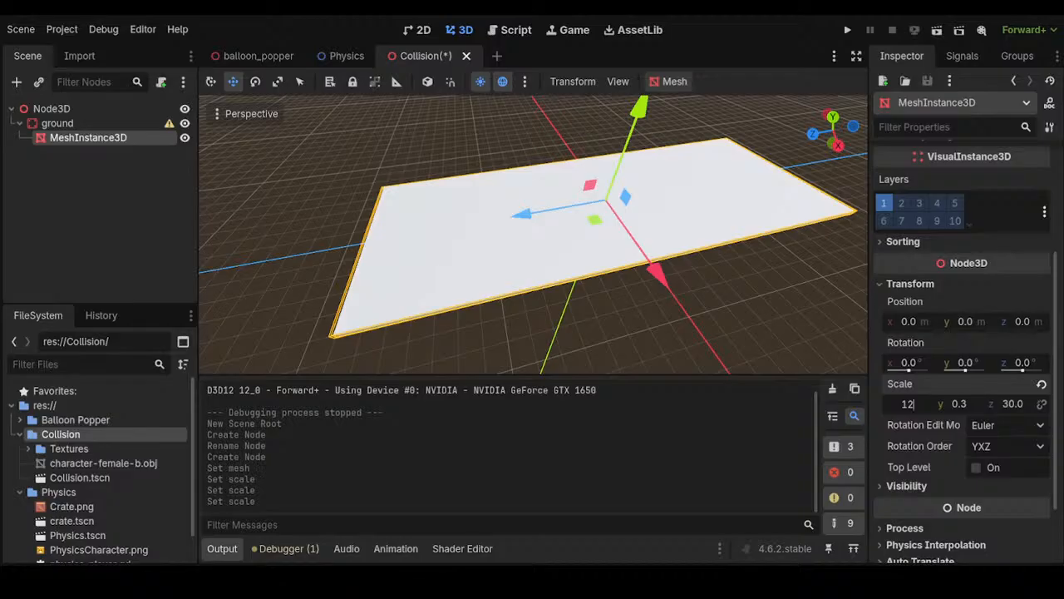
{"action": "key", "text": "Return"}
Tilt the ground mesh freehand about its X axis to about -19 degrees with the Rotate tool
{"action": "scroll", "coordinate": [533, 234], "scroll_direction": "down", "scroll_amount": 5}
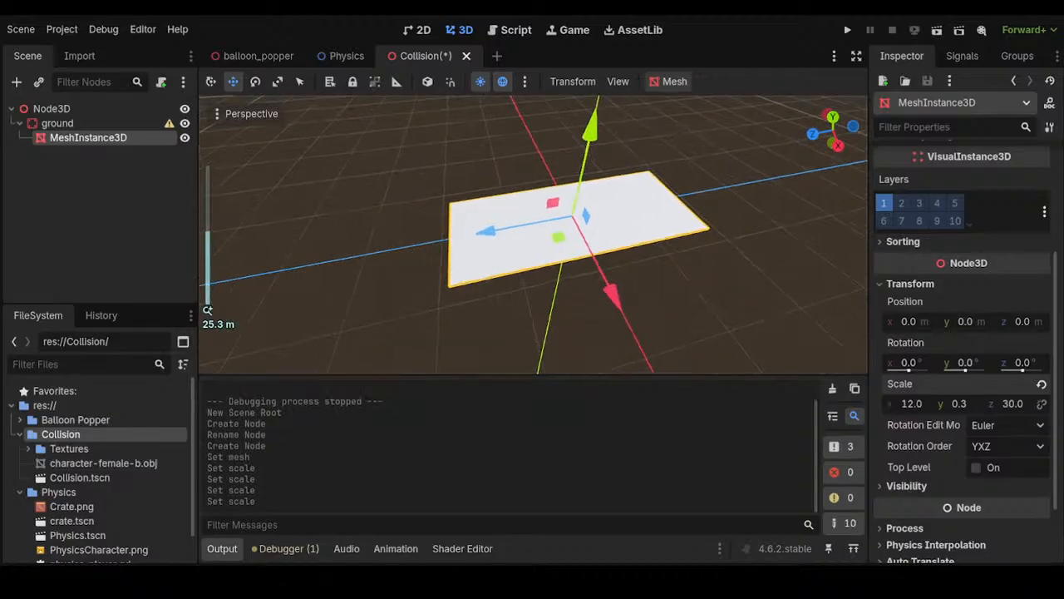
{"action": "left_click", "coordinate": [255, 82]}
{"action": "middle_click_drag", "start_coordinate": [604, 212], "coordinate": [573, 161]}
{"action": "scroll", "coordinate": [877, 284], "scroll_direction": "down", "scroll_amount": 2}
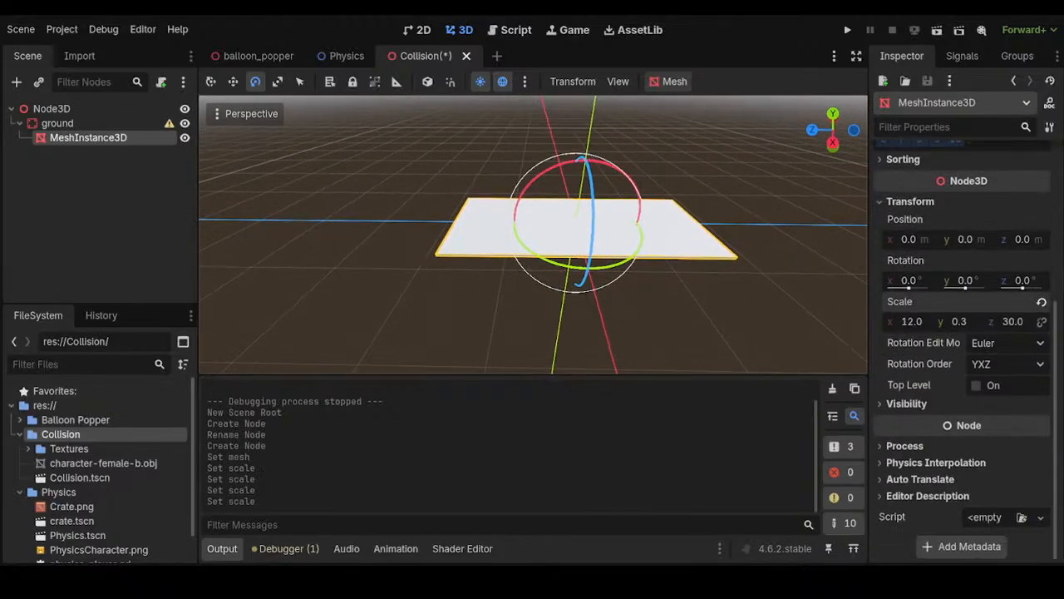
{"action": "scroll", "coordinate": [556, 185], "scroll_direction": "up", "scroll_amount": 2}
{"action": "left_click_drag", "start_coordinate": [544, 177], "coordinate": [555, 159]}
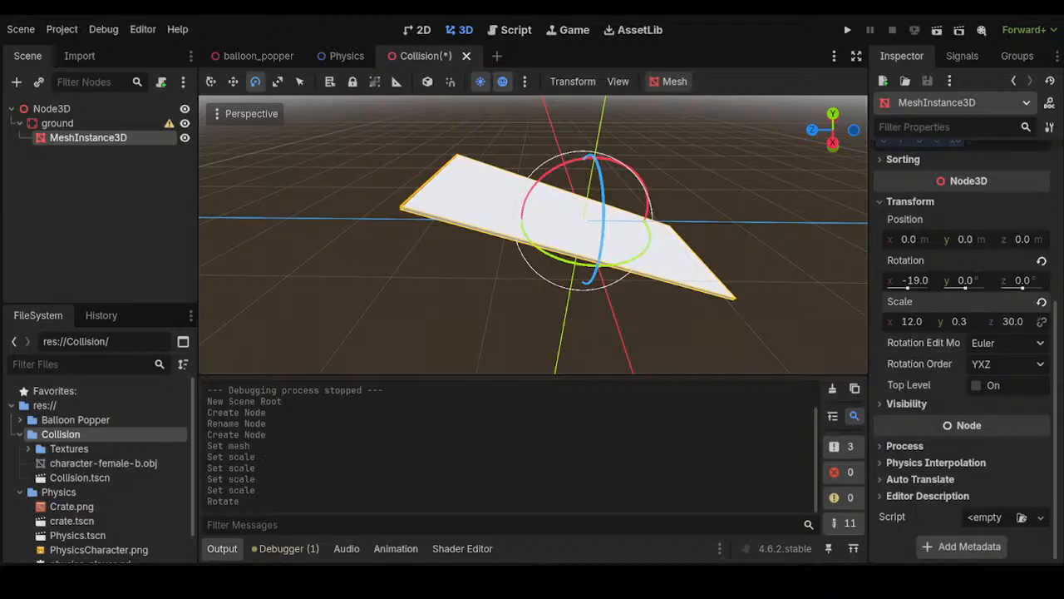
Set the ground mesh's X rotation to exactly -20 degrees
{"action": "left_click", "coordinate": [914, 281]}
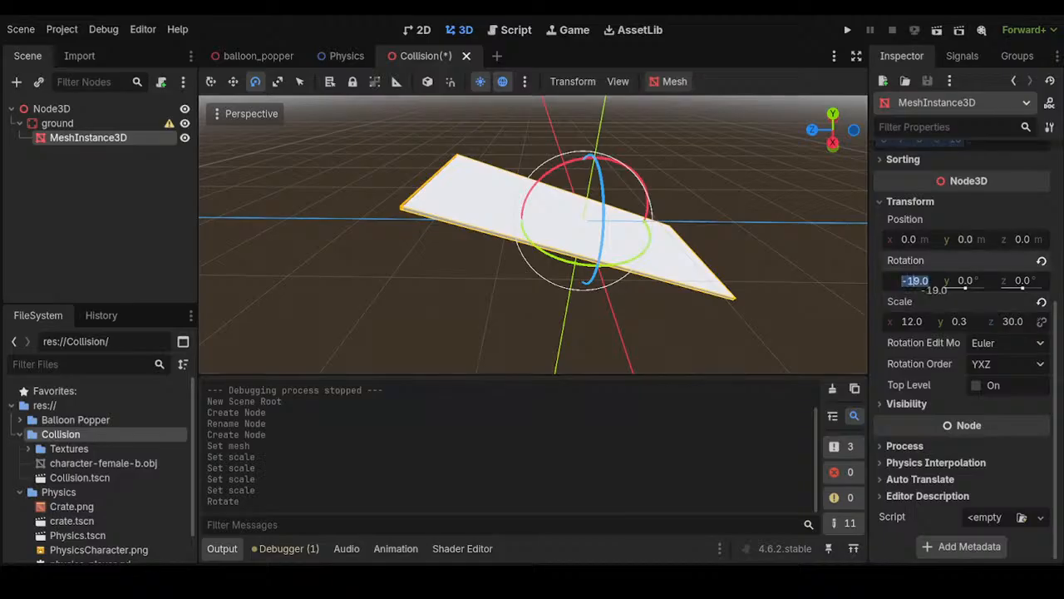
{"action": "left_click", "coordinate": [917, 281]}
{"action": "key", "text": "BackSpace"}
{"action": "key", "text": "BackSpace"}
{"action": "type", "text": "20"}
{"action": "key", "text": "Return"}
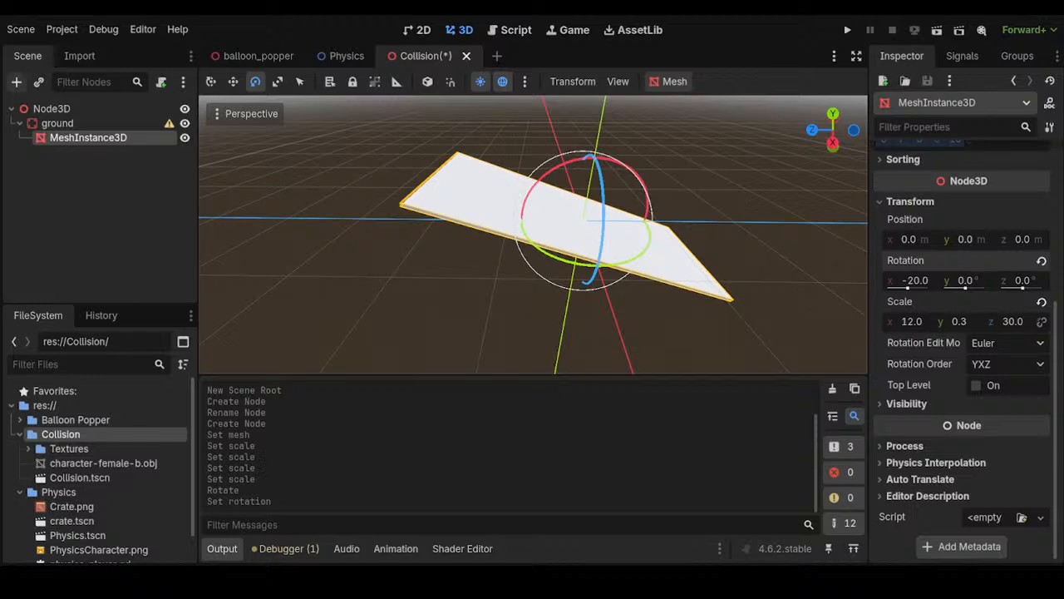
Add a CollisionShape3D under the ground node, unlink its scale axes and set its Z scale to 30
{"action": "left_click", "coordinate": [58, 123]}
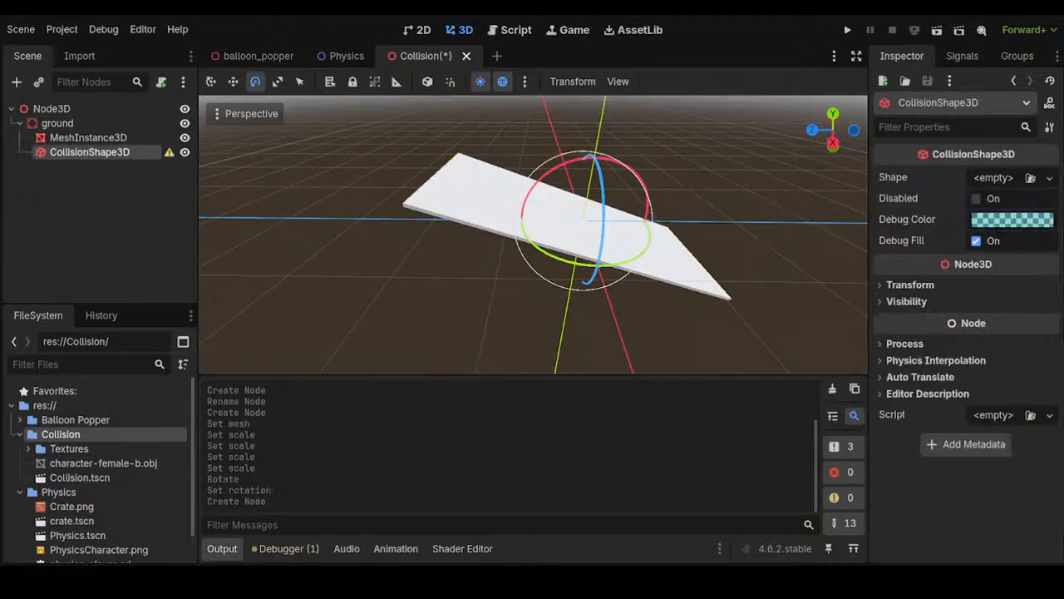
{"action": "left_click", "coordinate": [910, 284]}
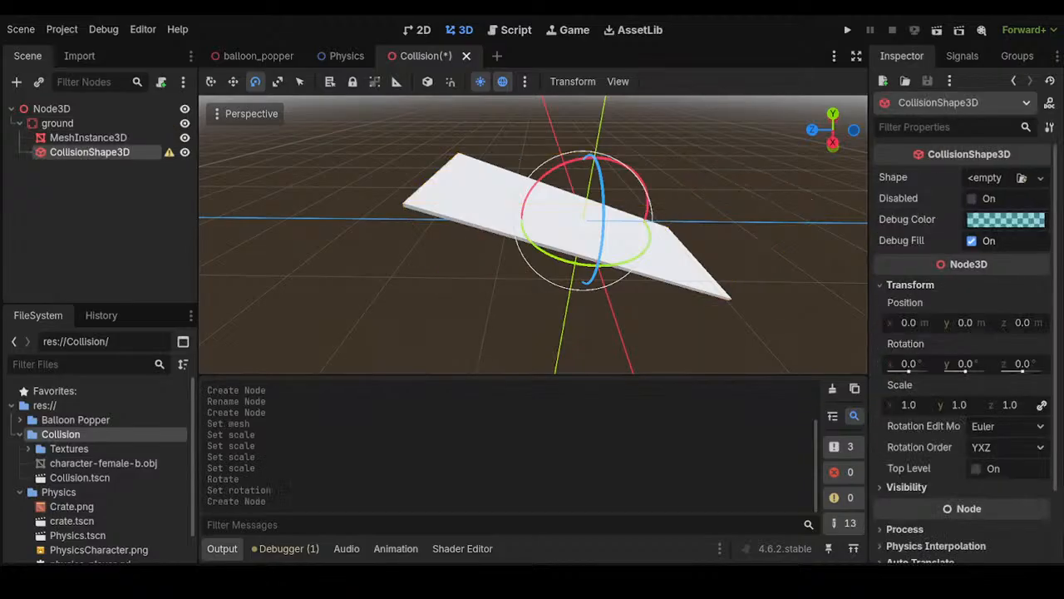
{"action": "scroll", "coordinate": [532, 235], "scroll_direction": "up", "scroll_amount": 5}
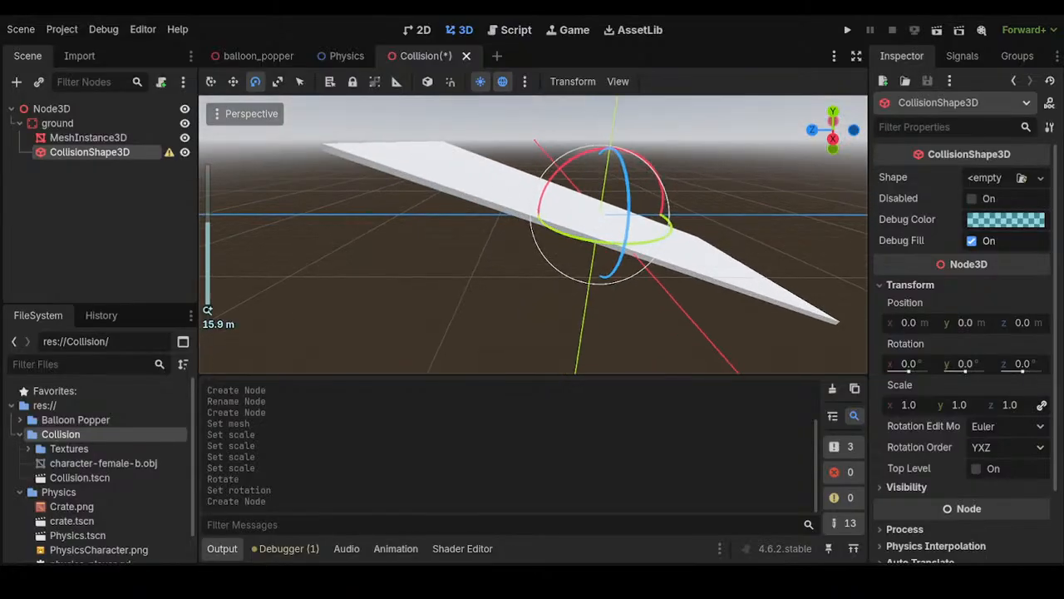
{"action": "left_click", "coordinate": [1042, 404]}
{"action": "left_click", "coordinate": [1009, 404]}
{"action": "type", "text": "30"}
{"action": "key", "text": "Return"}
Set the ground collision shape's X scale to 12 and its Y scale to 0.3
{"action": "left_click", "coordinate": [909, 405]}
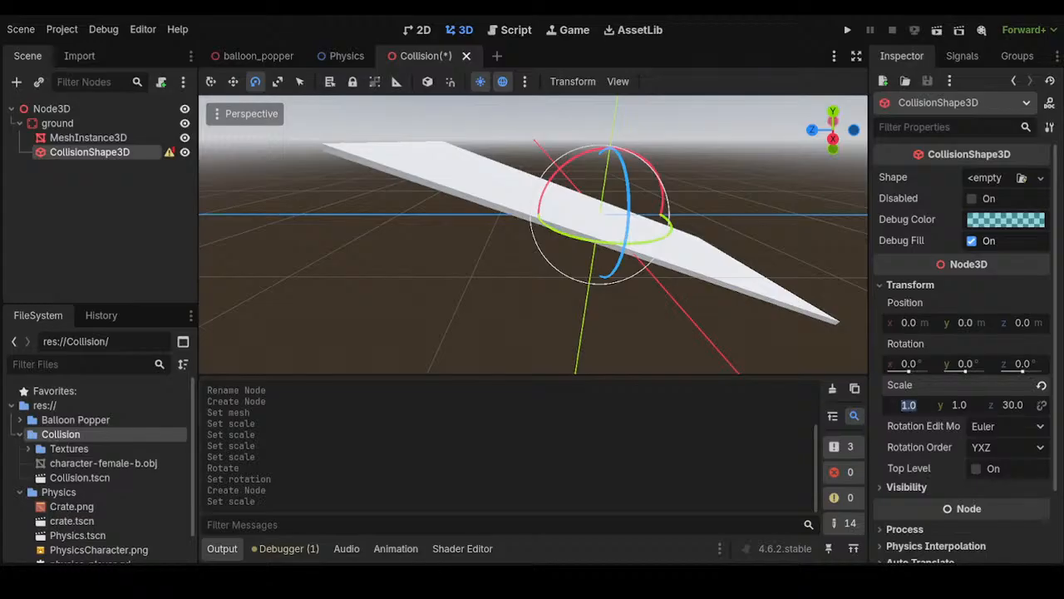
{"action": "type", "text": "12"}
{"action": "key", "text": "Tab"}
{"action": "double_click", "coordinate": [962, 405]}
{"action": "key", "text": "BackSpace"}
{"action": "key", "text": "BackSpace"}
{"action": "key", "text": "BackSpace"}
{"action": "type", "text": "0.3"}
{"action": "key", "text": "Return"}
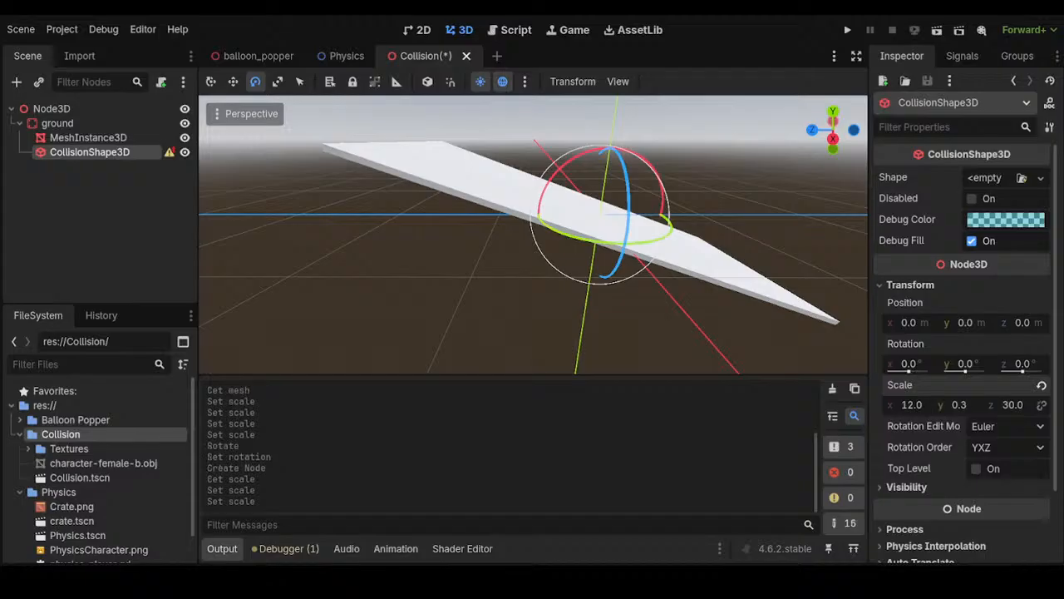
Assign a box shape to the ground's CollisionShape3D and set its X rotation to -20 degrees
{"action": "scroll", "coordinate": [532, 235], "scroll_direction": "down", "scroll_amount": 4}
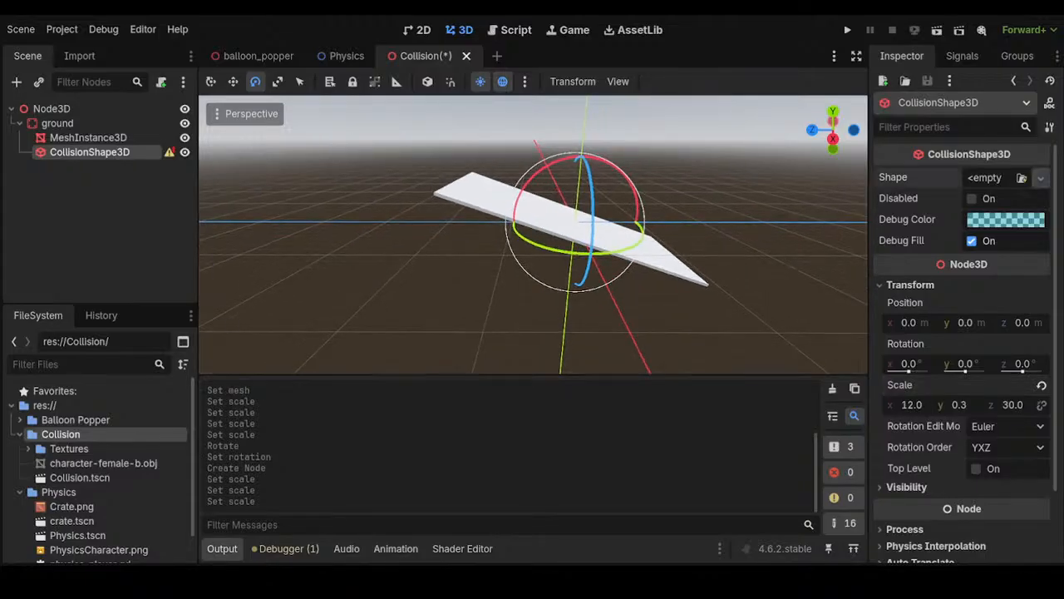
{"action": "left_click", "coordinate": [964, 201]}
{"action": "scroll", "coordinate": [532, 235], "scroll_direction": "up", "scroll_amount": 6}
{"action": "middle_click_drag", "start_coordinate": [532, 236], "coordinate": [553, 189]}
{"action": "left_click", "coordinate": [909, 364]}
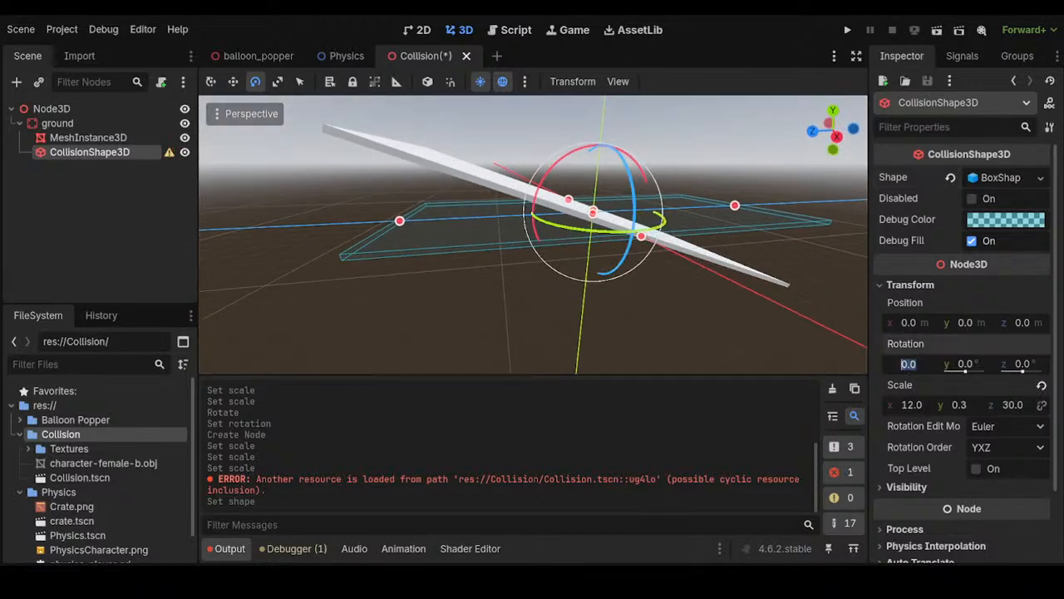
{"action": "type", "text": "-20"}
{"action": "key", "text": "Return"}
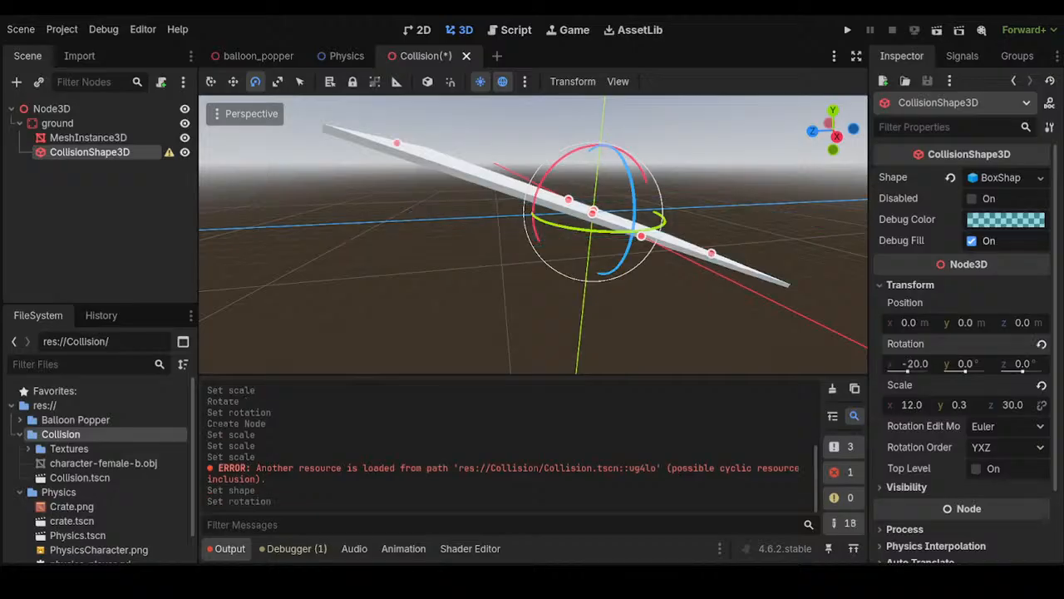
Examine the tilted ground from several angles to check how the collision box lines up with the mesh
{"action": "middle_click_drag", "start_coordinate": [532, 235], "coordinate": [532, 266]}
{"action": "left_click_drag", "start_coordinate": [490, 218], "coordinate": [542, 223]}
{"action": "middle_click_drag", "start_coordinate": [542, 223], "coordinate": [484, 236]}
{"action": "scroll", "coordinate": [546, 199], "scroll_direction": "up", "scroll_amount": 6}
{"action": "scroll", "coordinate": [545, 199], "scroll_direction": "down", "scroll_amount": 8}
{"action": "scroll", "coordinate": [497, 190], "scroll_direction": "up", "scroll_amount": 4}
{"action": "scroll", "coordinate": [457, 186], "scroll_direction": "up", "scroll_amount": 4}
{"action": "scroll", "coordinate": [484, 236], "scroll_direction": "down", "scroll_amount": 4}
Add a DirectionalLight3D as a child of the root Node3D
{"action": "left_click", "coordinate": [52, 109]}
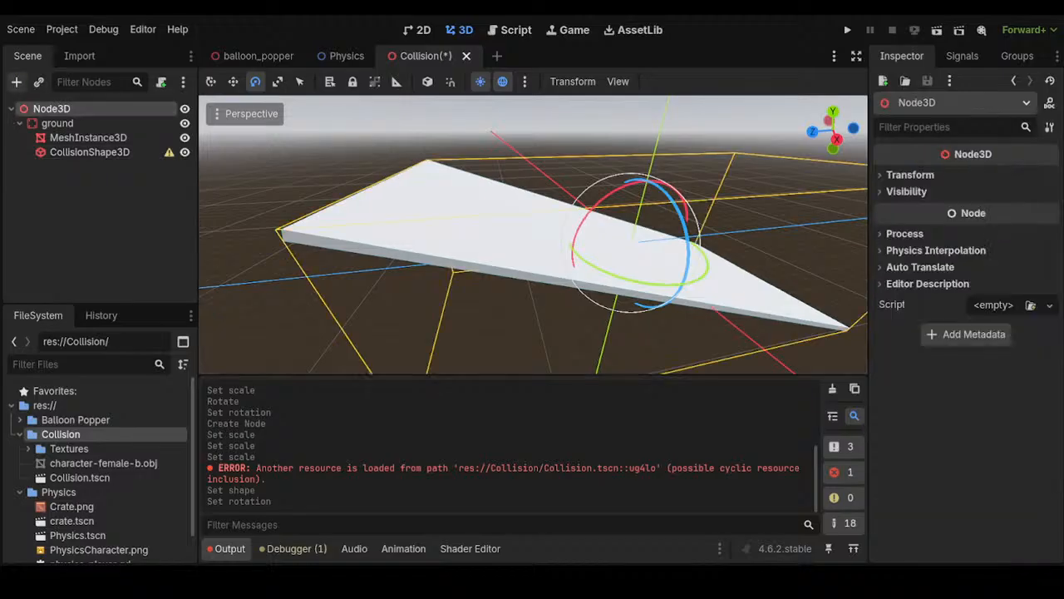
{"action": "key", "text": "Return"}
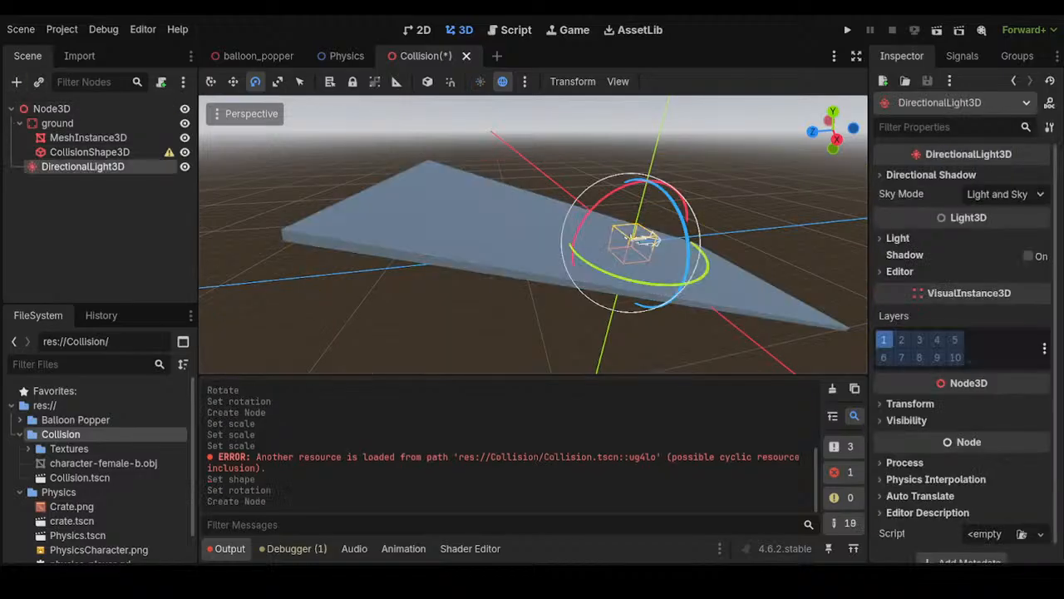
{"action": "scroll", "coordinate": [636, 234], "scroll_direction": "down", "scroll_amount": 6}
{"action": "scroll", "coordinate": [636, 235], "scroll_direction": "up", "scroll_amount": 1}
{"action": "scroll", "coordinate": [615, 237], "scroll_direction": "up", "scroll_amount": 2}
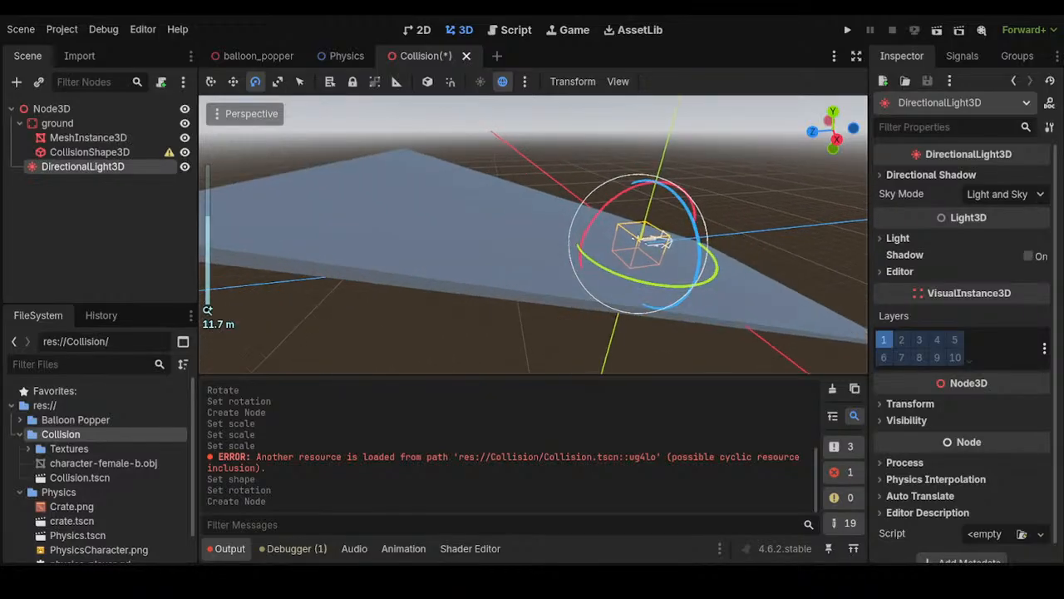
Raise the directional light freehand above the ground slab with the Move tool
{"action": "key", "text": "w"}
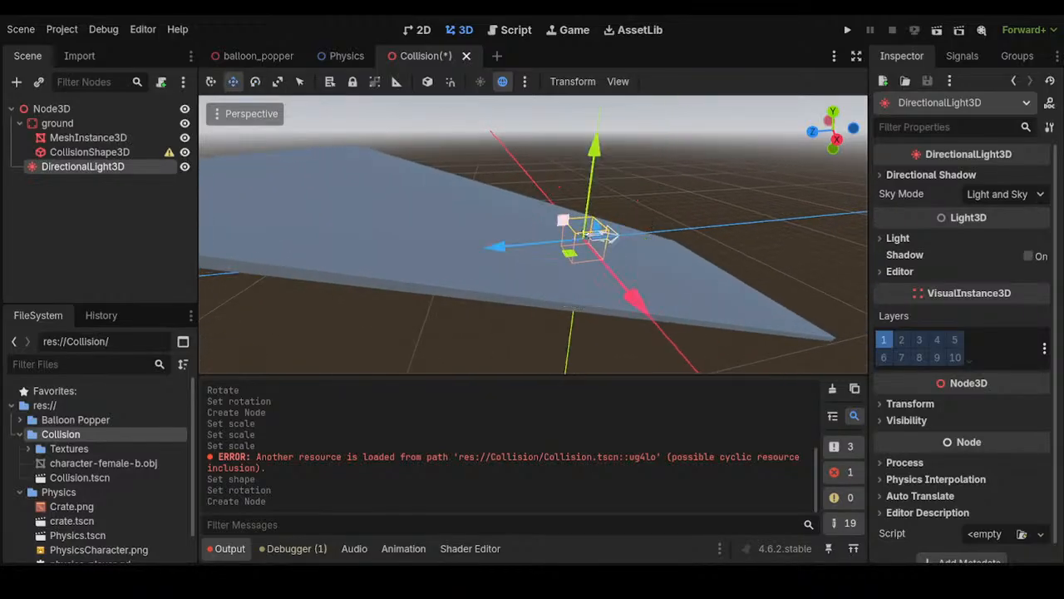
{"action": "left_click", "coordinate": [585, 235]}
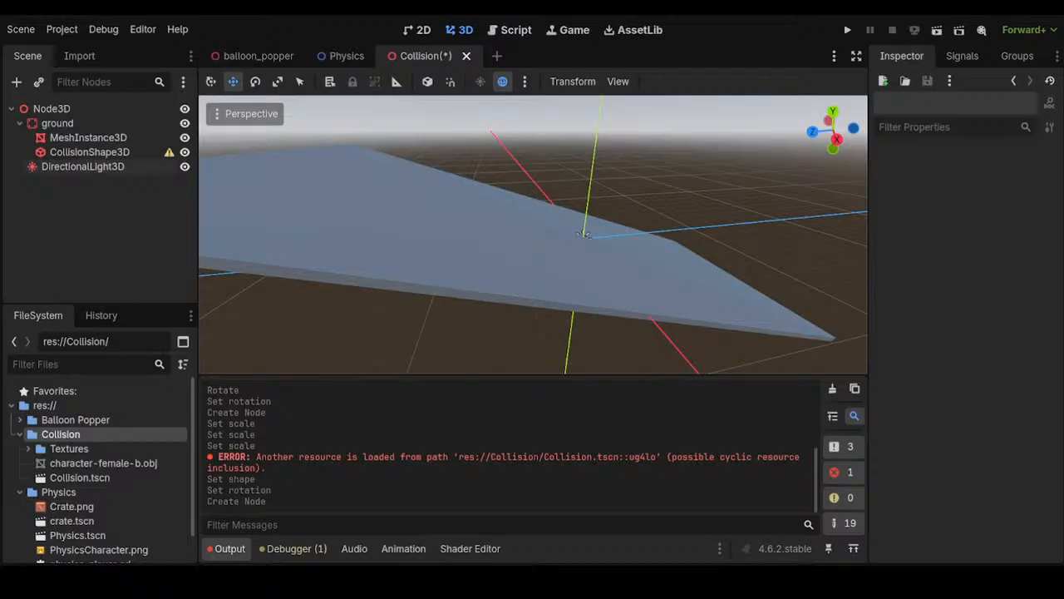
{"action": "left_click", "coordinate": [585, 234]}
{"action": "left_click_drag", "start_coordinate": [584, 235], "coordinate": [588, 190]}
{"action": "scroll", "coordinate": [599, 184], "scroll_direction": "up", "scroll_amount": 3}
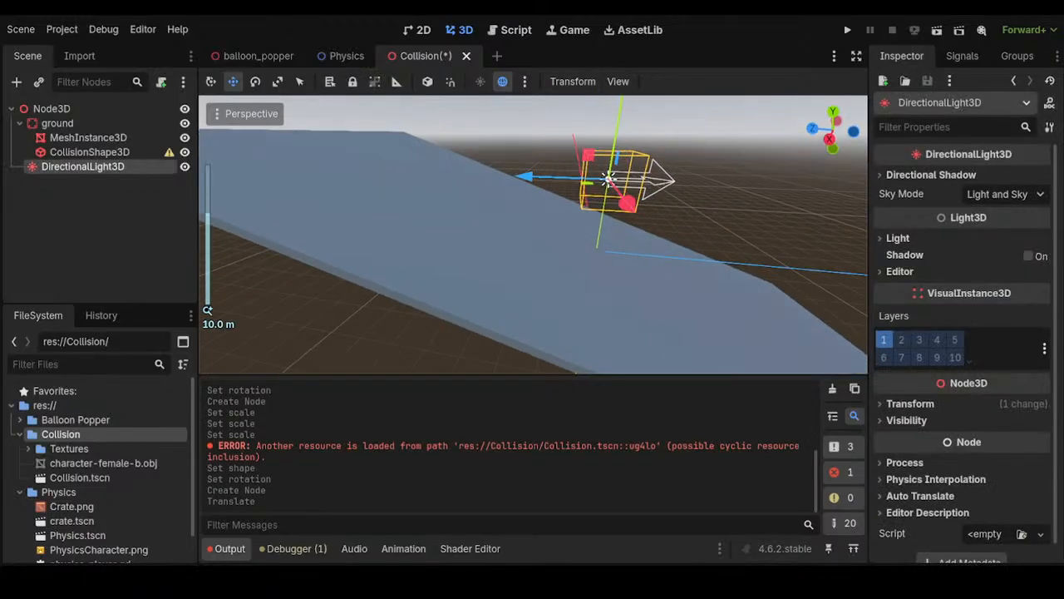
Rotate the directional light freehand so that it points down at the ground's upper surface
{"action": "key", "text": "q"}
{"action": "left_click_drag", "start_coordinate": [609, 179], "coordinate": [613, 195]}
{"action": "left_click_drag", "start_coordinate": [707, 248], "coordinate": [706, 248]}
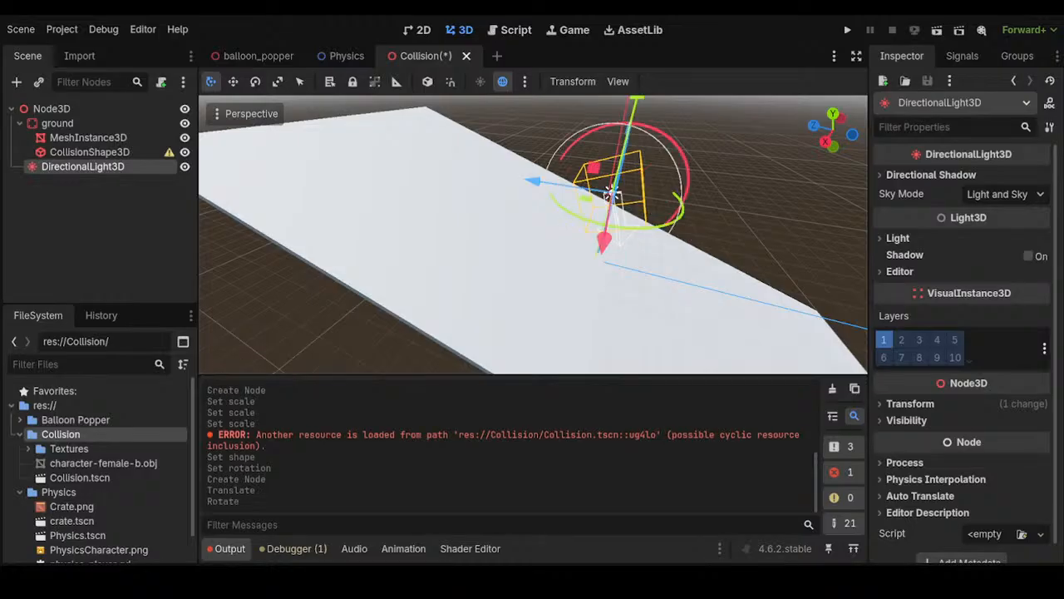
Move the directional light slightly higher above the ground and save the Collision scene
{"action": "middle_click_drag", "start_coordinate": [665, 225], "coordinate": [660, 198]}
{"action": "scroll", "coordinate": [661, 198], "scroll_direction": "down", "scroll_amount": 5}
{"action": "left_click_drag", "start_coordinate": [587, 109], "coordinate": [589, 97]}
{"action": "scroll", "coordinate": [598, 108], "scroll_direction": "up", "scroll_amount": 3}
{"action": "mouse_move", "coordinate": [582, 249]}
{"action": "middle_mouse_down"}
{"action": "mouse_move", "coordinate": [636, 251]}
{"action": "mouse_move", "coordinate": [586, 252]}
{"action": "middle_mouse_up"}
{"action": "scroll", "coordinate": [636, 252], "scroll_direction": "down", "scroll_amount": 6}
{"action": "key", "text": "ctrl+s"}
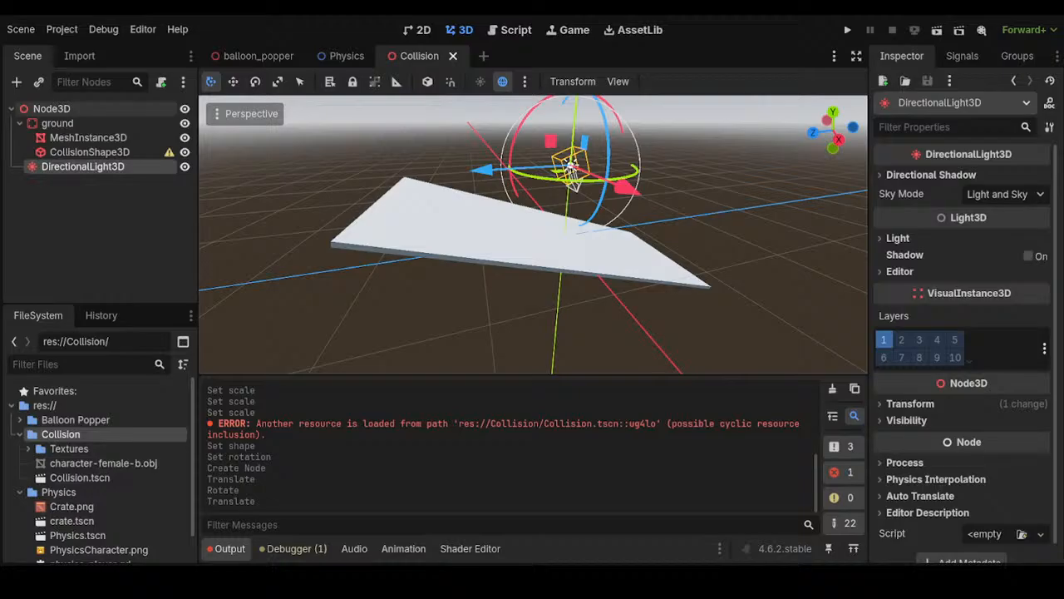
Add a MeshInstance3D with a cylinder mesh under the root node and raise it to a Y position of about 1.673 m
{"action": "left_click", "coordinate": [52, 108]}
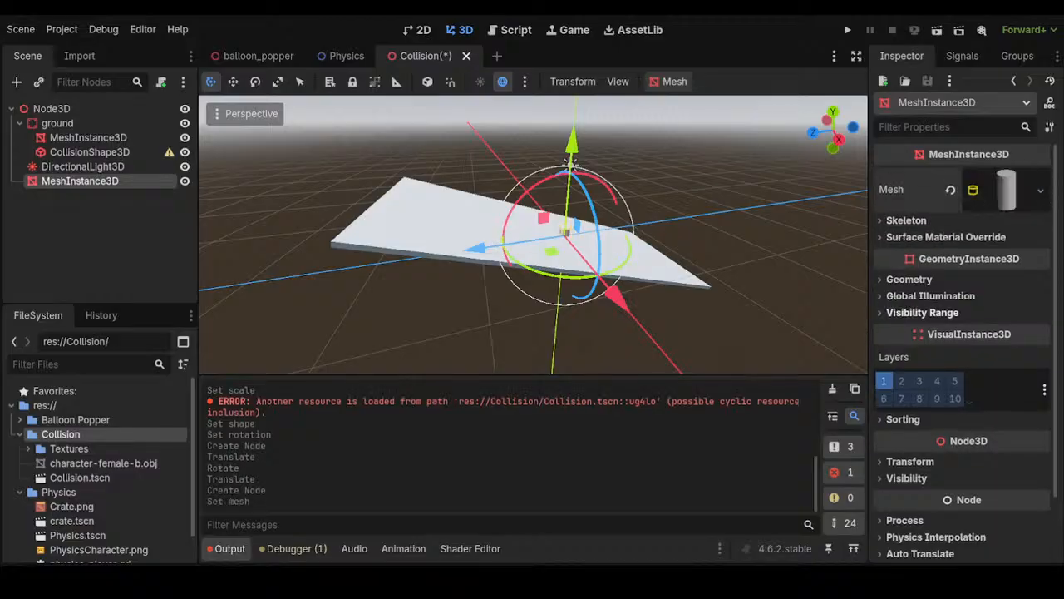
{"action": "scroll", "coordinate": [570, 161], "scroll_direction": "up", "scroll_amount": 8}
{"action": "middle_click_drag", "start_coordinate": [665, 237], "coordinate": [562, 250]}
{"action": "left_click_drag", "start_coordinate": [493, 167], "coordinate": [488, 109]}
{"action": "middle_click_drag", "start_coordinate": [490, 117], "coordinate": [605, 95]}
Unlink the cylinder's scale axes and shorten it to a Y scale of 0.85
{"action": "left_click", "coordinate": [909, 460]}
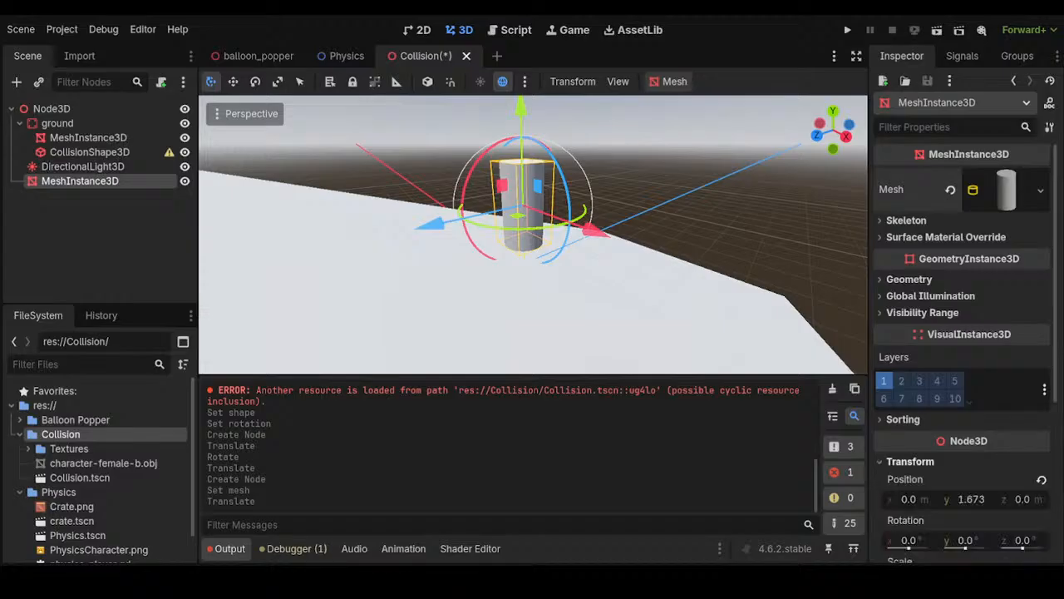
{"action": "scroll", "coordinate": [956, 415], "scroll_direction": "down", "scroll_amount": 3}
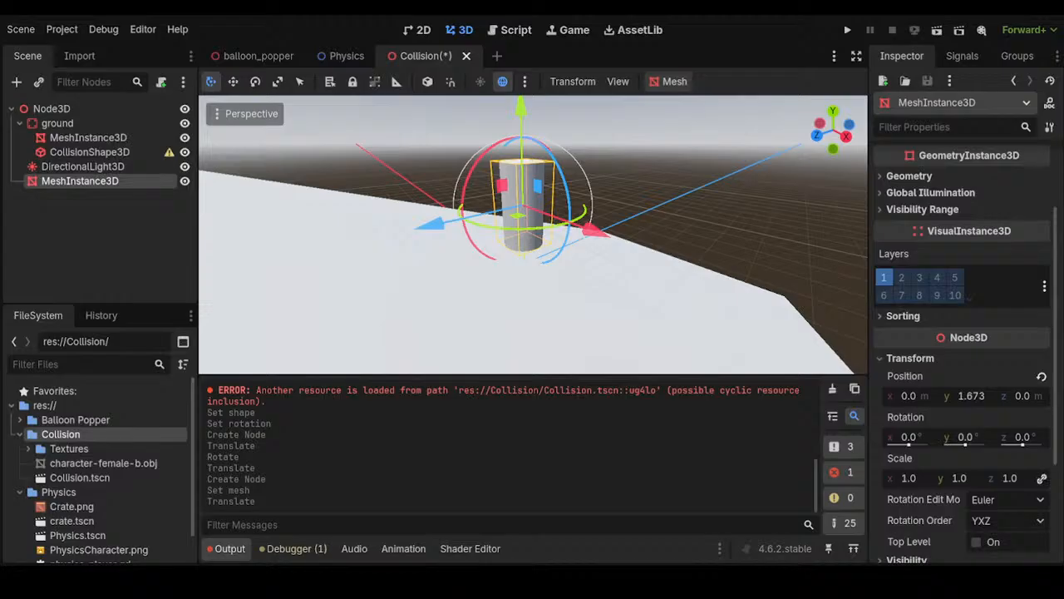
{"action": "mouse_move", "coordinate": [909, 478]}
{"action": "left_mouse_down"}
{"action": "mouse_move", "coordinate": [943, 478]}
{"action": "mouse_move", "coordinate": [909, 478]}
{"action": "left_mouse_up"}
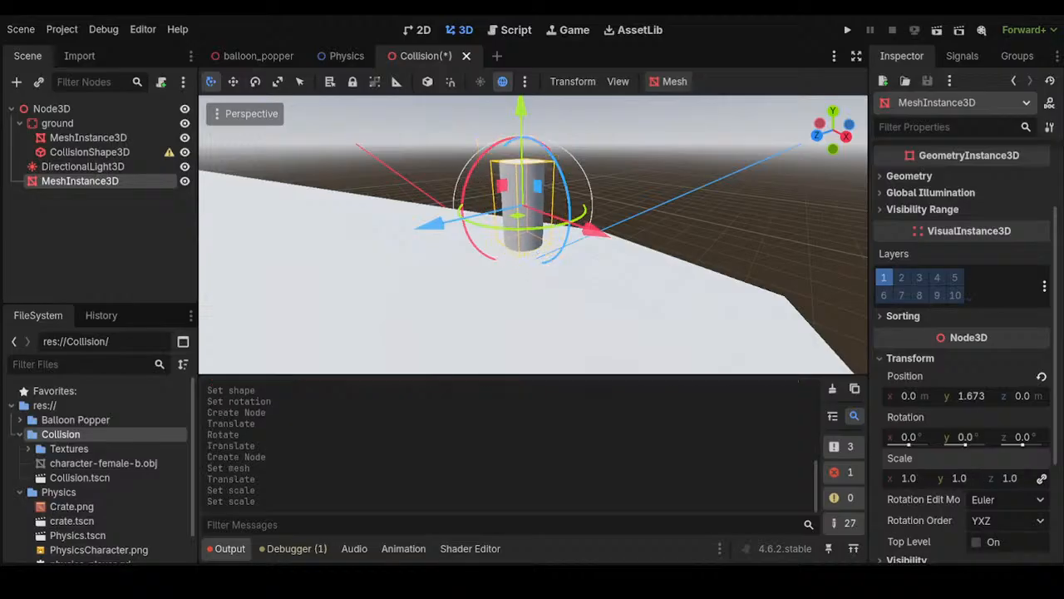
{"action": "middle_click_drag", "start_coordinate": [536, 196], "coordinate": [557, 215]}
{"action": "left_click", "coordinate": [1042, 478]}
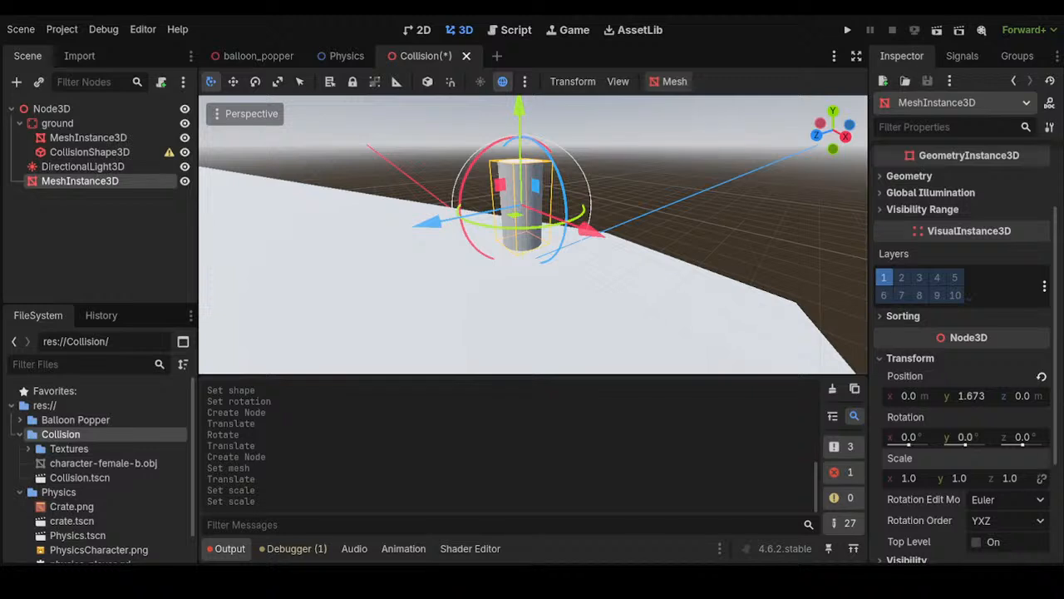
{"action": "mouse_move", "coordinate": [960, 478]}
{"action": "left_mouse_down"}
{"action": "mouse_move", "coordinate": [930, 478]}
{"action": "mouse_move", "coordinate": [948, 478]}
{"action": "left_mouse_up"}
{"action": "middle_click_drag", "start_coordinate": [619, 237], "coordinate": [552, 291]}
{"action": "scroll", "coordinate": [536, 220], "scroll_direction": "up", "scroll_amount": 2}
{"action": "scroll", "coordinate": [533, 234], "scroll_direction": "up", "scroll_amount": 5}
{"action": "middle_click_drag", "start_coordinate": [499, 241], "coordinate": [574, 237]}
{"action": "scroll", "coordinate": [573, 237], "scroll_direction": "down", "scroll_amount": 7}
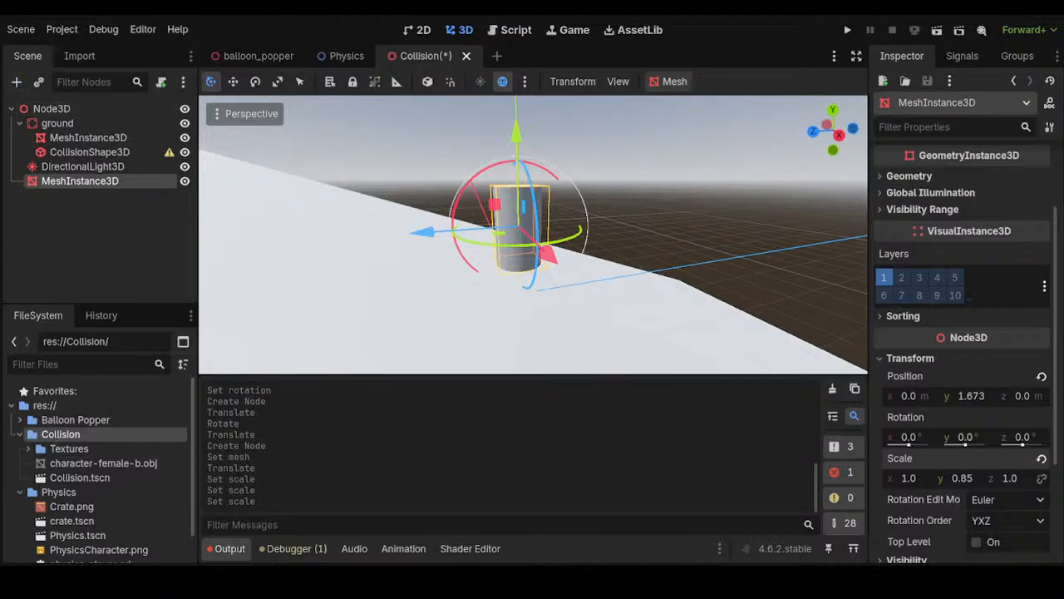
Add a second MeshInstance3D with a sphere mesh under the root and raise it to a Y position of about 2.814 m
{"action": "left_click", "coordinate": [52, 109]}
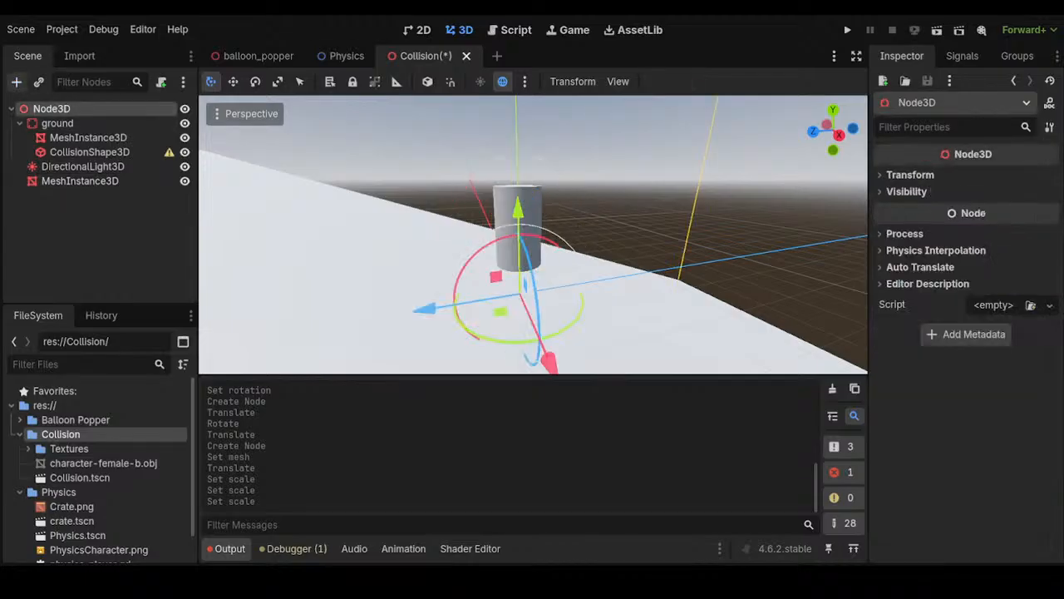
{"action": "key", "text": "Return"}
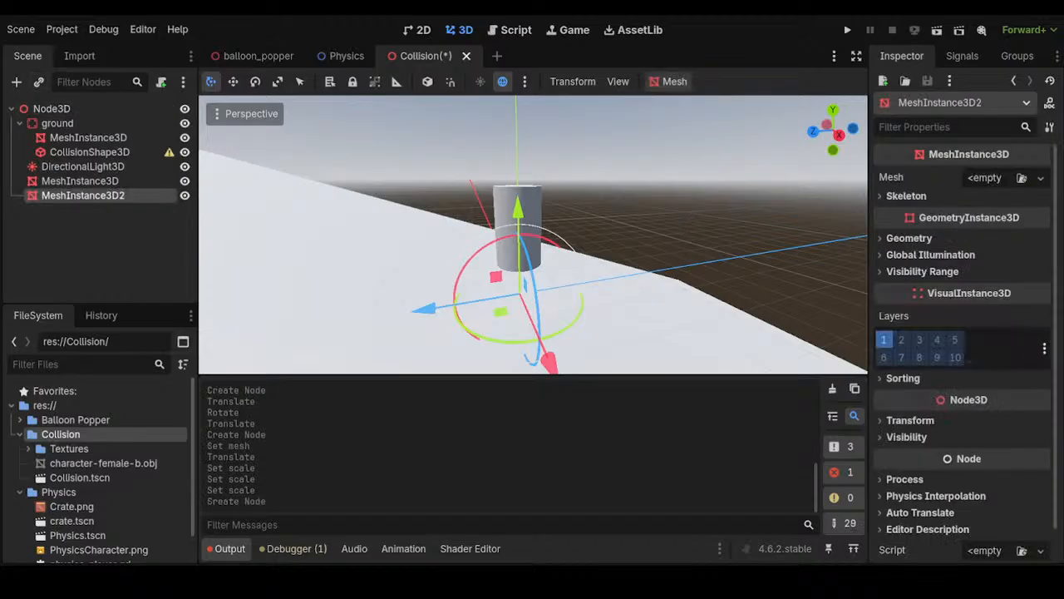
{"action": "left_click", "coordinate": [1040, 178]}
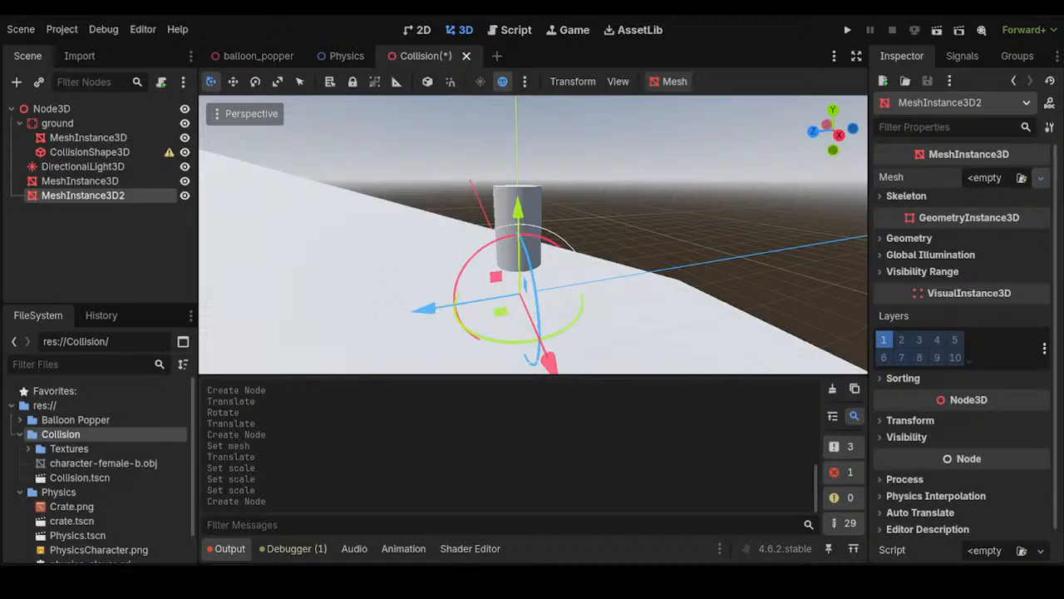
{"action": "left_click", "coordinate": [981, 362]}
{"action": "left_click_drag", "start_coordinate": [518, 208], "coordinate": [519, 74]}
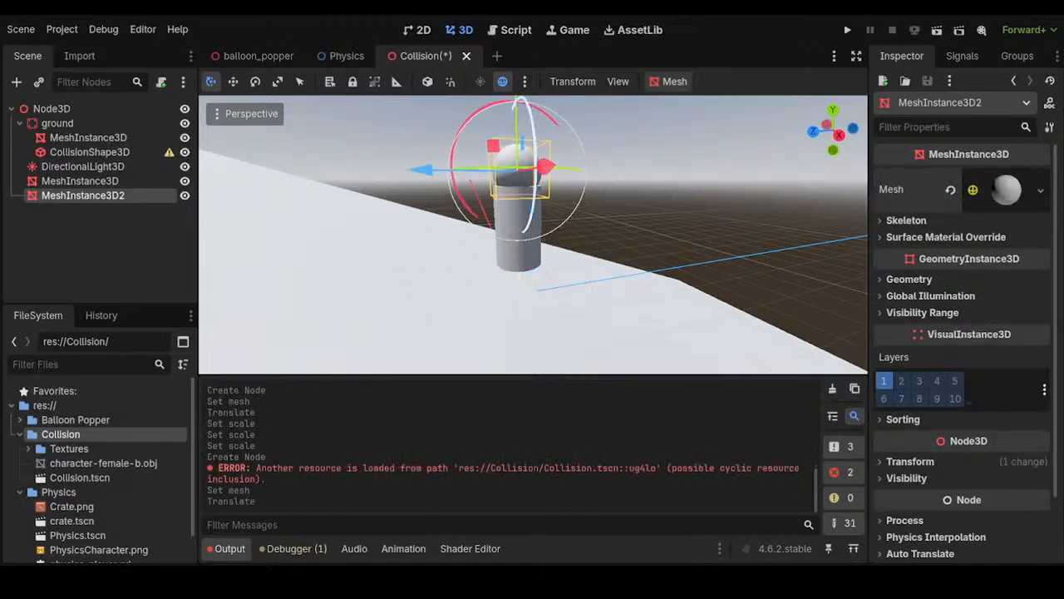
{"action": "scroll", "coordinate": [538, 161], "scroll_direction": "up", "scroll_amount": 3}
{"action": "scroll", "coordinate": [538, 163], "scroll_direction": "up", "scroll_amount": 4}
{"action": "scroll", "coordinate": [538, 166], "scroll_direction": "down", "scroll_amount": 2}
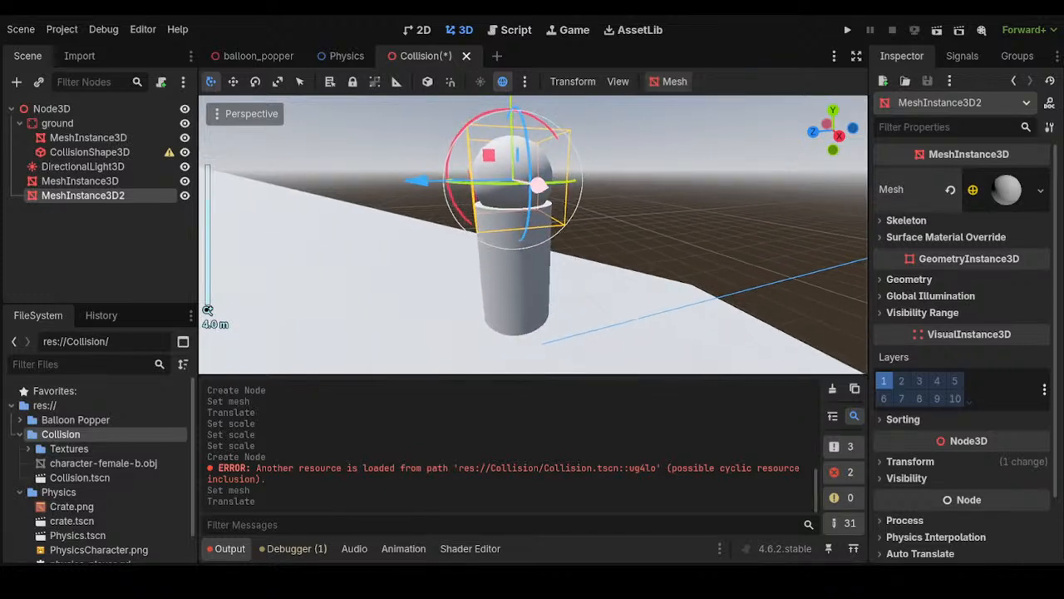
Stretch the sphere mesh along Z by setting its Z scale to 2
{"action": "left_click", "coordinate": [911, 461]}
{"action": "scroll", "coordinate": [914, 461], "scroll_direction": "down", "scroll_amount": 3}
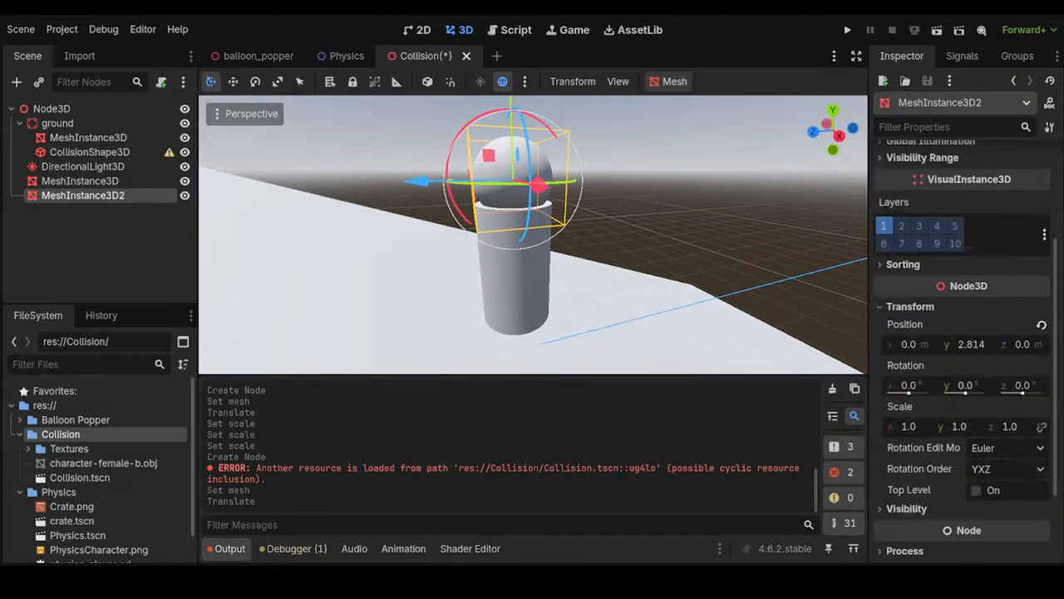
{"action": "mouse_move", "coordinate": [959, 426]}
{"action": "left_mouse_down"}
{"action": "mouse_move", "coordinate": [1002, 426]}
{"action": "mouse_move", "coordinate": [960, 427]}
{"action": "left_mouse_up"}
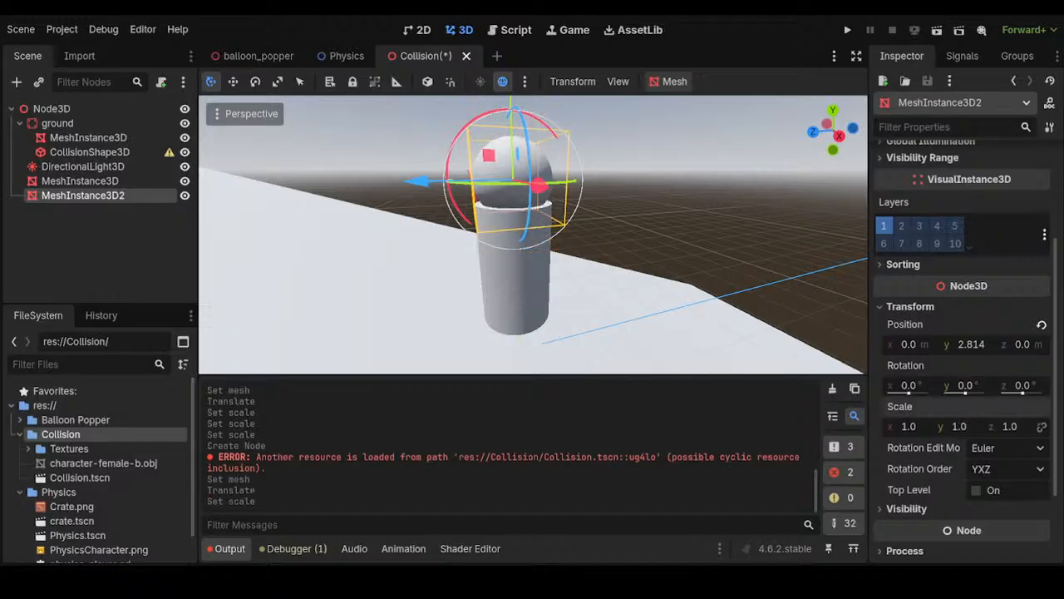
{"action": "left_click_drag", "start_coordinate": [1010, 426], "coordinate": [1046, 426]}
{"action": "left_click", "coordinate": [1013, 426]}
{"action": "type", "text": "2"}
{"action": "key", "text": "Return"}
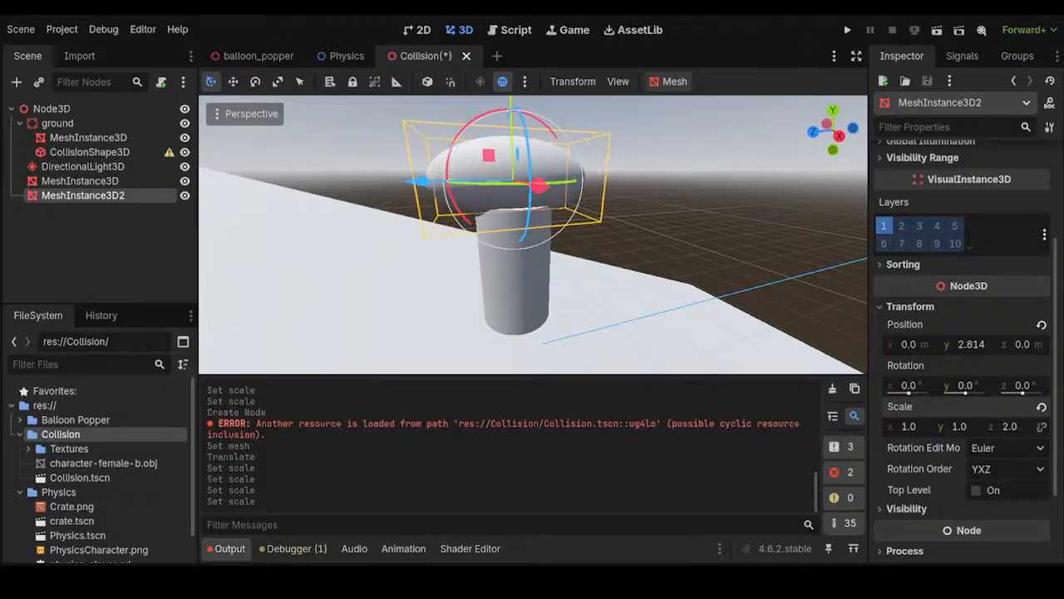
Set the sphere mesh's X scale to 2 and its Y scale to 1.24 to form a mushroom cap
{"action": "left_click", "coordinate": [909, 427]}
{"action": "type", "text": "2"}
{"action": "key", "text": "Return"}
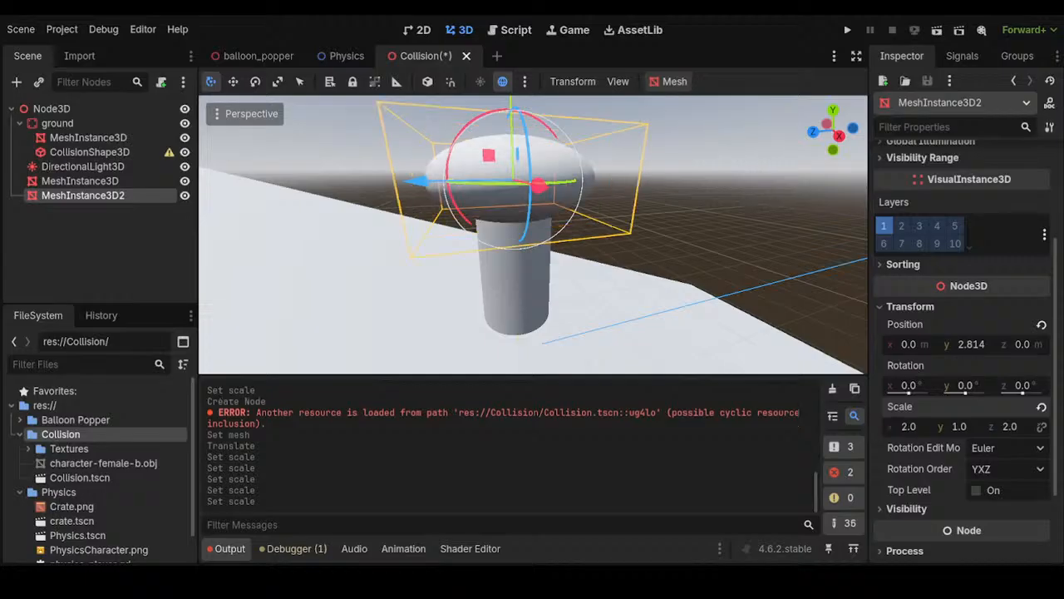
{"action": "middle_click_drag", "start_coordinate": [545, 124], "coordinate": [574, 121]}
{"action": "left_click_drag", "start_coordinate": [962, 426], "coordinate": [996, 426]}
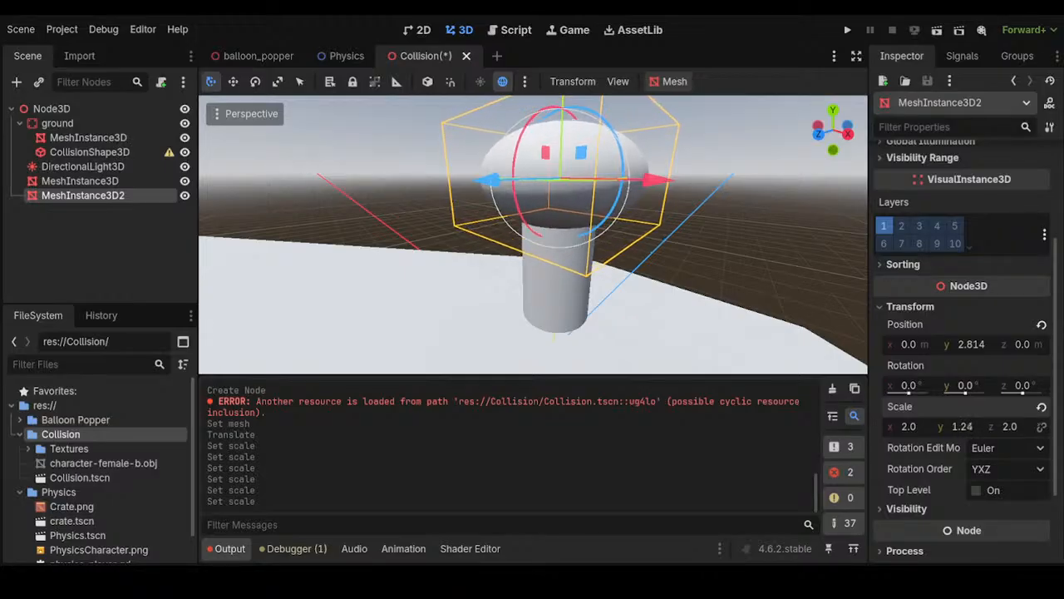
Lower the sphere cap onto the cylinder stem, to a Y position of about 2.409 m
{"action": "scroll", "coordinate": [582, 220], "scroll_direction": "down", "scroll_amount": 6}
{"action": "middle_click_drag", "start_coordinate": [582, 220], "coordinate": [494, 214]}
{"action": "left_click_drag", "start_coordinate": [508, 108], "coordinate": [509, 125]}
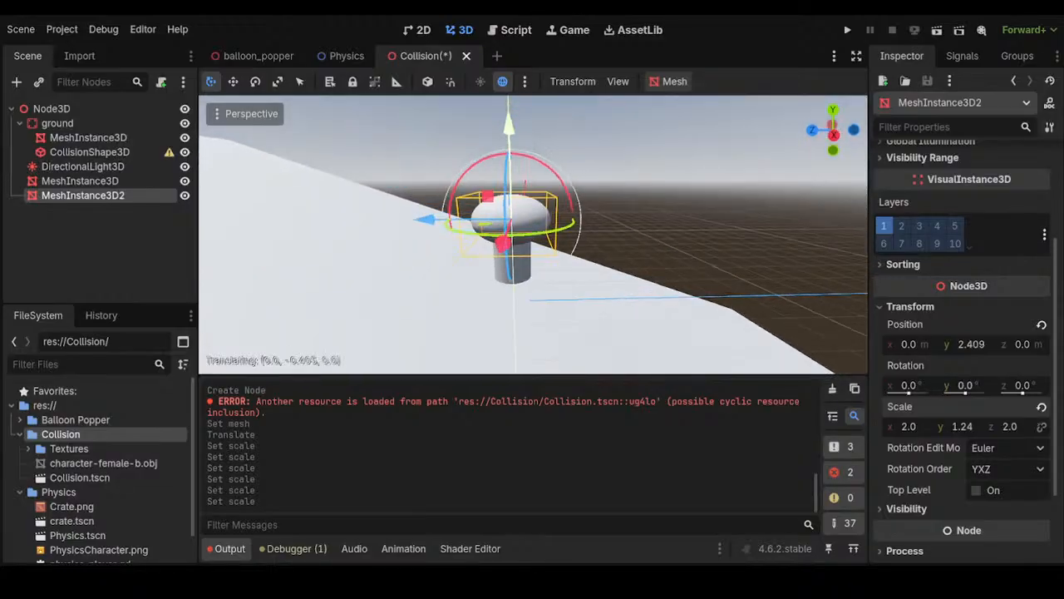
{"action": "middle_click_drag", "start_coordinate": [513, 158], "coordinate": [580, 153]}
{"action": "scroll", "coordinate": [581, 153], "scroll_direction": "up", "scroll_amount": 5}
{"action": "scroll", "coordinate": [575, 158], "scroll_direction": "up", "scroll_amount": 5}
{"action": "scroll", "coordinate": [572, 163], "scroll_direction": "down", "scroll_amount": 5}
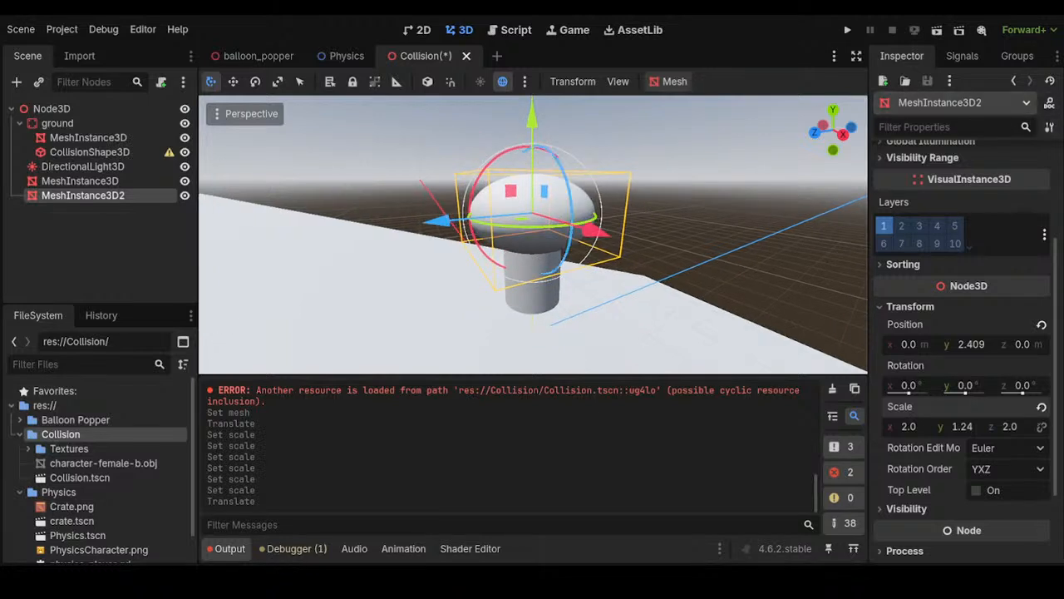
{"action": "scroll", "coordinate": [964, 333], "scroll_direction": "up", "scroll_amount": 4}
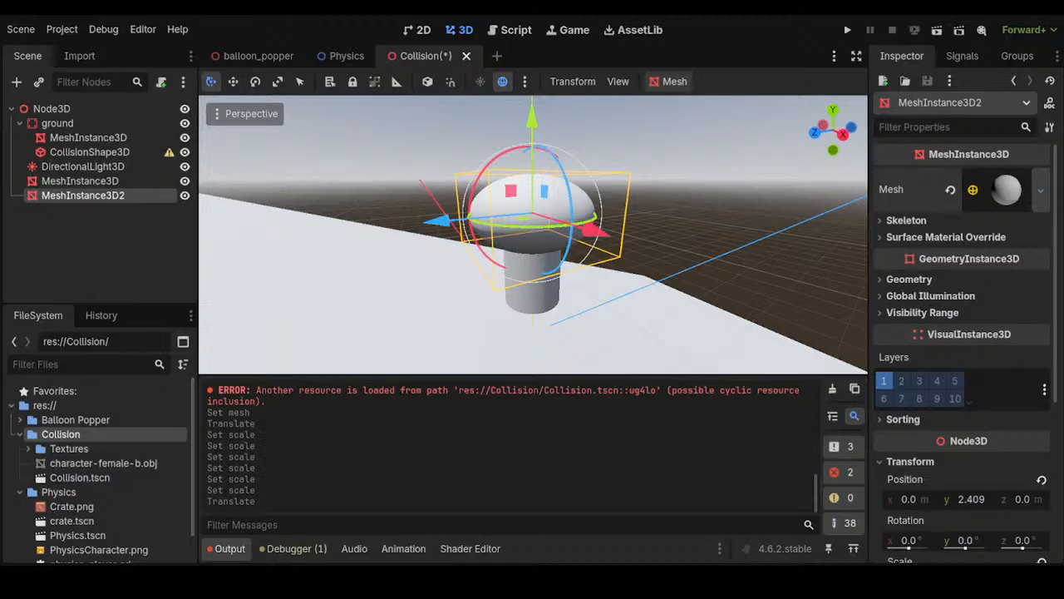
Try a torus and a cylinder as the cap's mesh, and set it back to a sphere
{"action": "left_click", "coordinate": [989, 389]}
{"action": "middle_click_drag", "start_coordinate": [582, 224], "coordinate": [652, 233]}
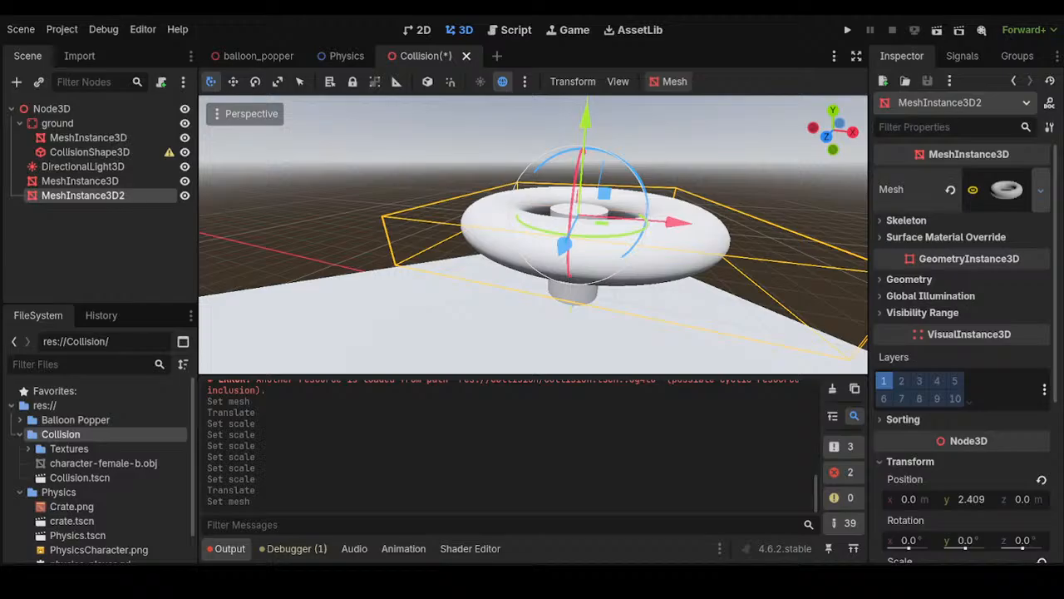
{"action": "left_click", "coordinate": [989, 260]}
{"action": "middle_click_drag", "start_coordinate": [615, 224], "coordinate": [605, 274]}
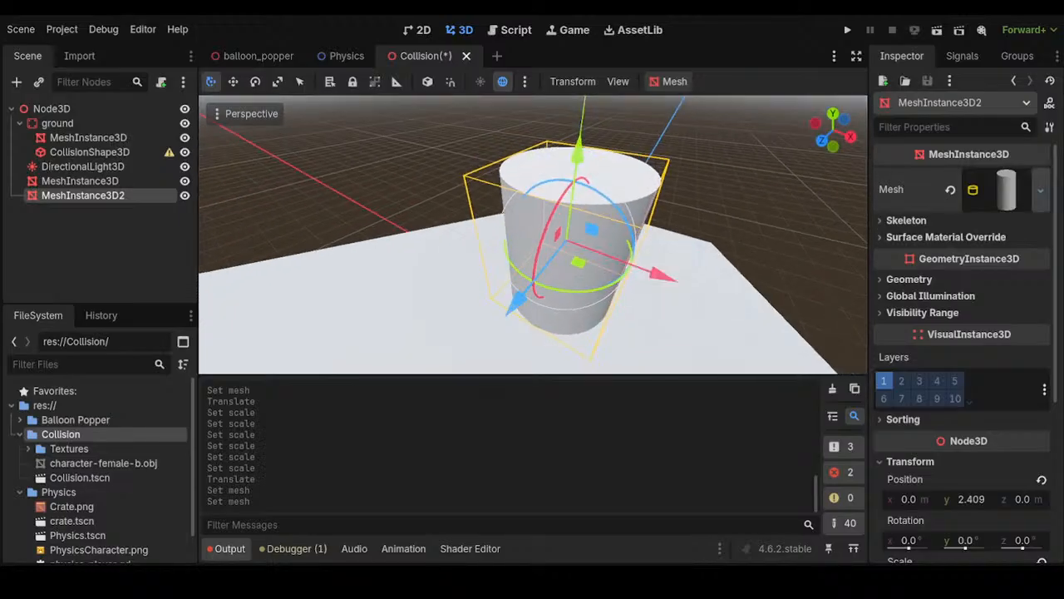
{"action": "left_click", "coordinate": [989, 373]}
{"action": "middle_click_drag", "start_coordinate": [666, 256], "coordinate": [627, 202]}
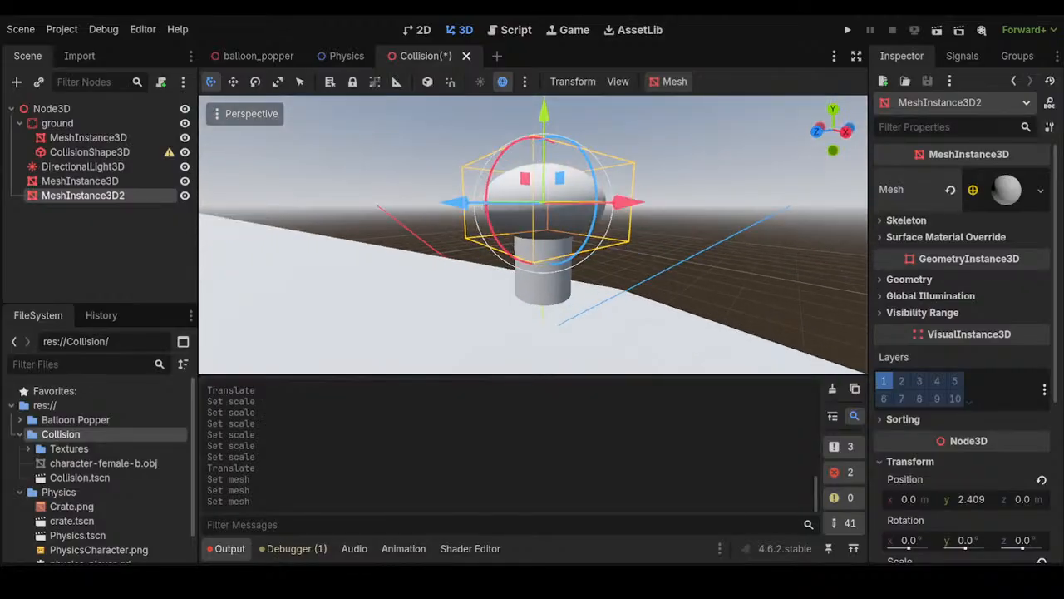
{"action": "middle_click_drag", "start_coordinate": [628, 202], "coordinate": [608, 214]}
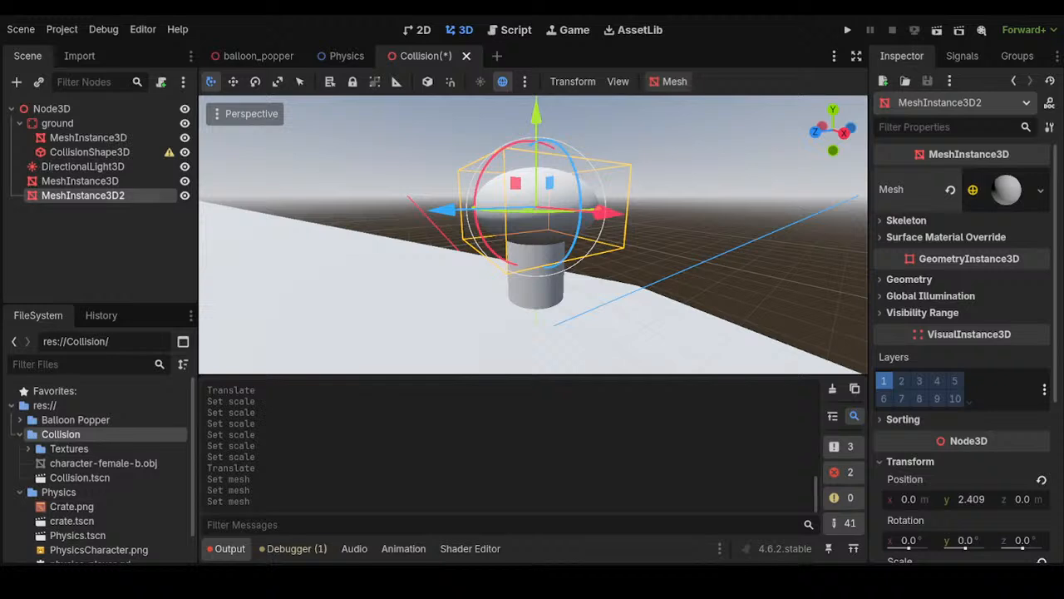
Duplicate the sphere cap and raise the copy to a Y position of about 3.057 m
{"action": "key", "text": "ctrl+d"}
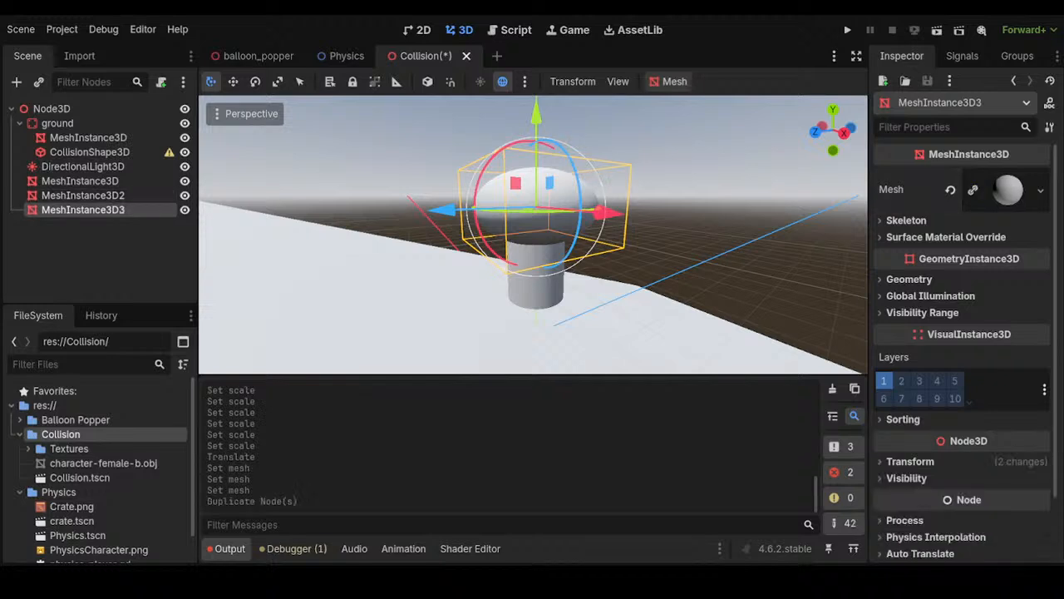
{"action": "middle_click_drag", "start_coordinate": [536, 114], "coordinate": [525, 158], "text": "shift"}
{"action": "left_click_drag", "start_coordinate": [525, 159], "coordinate": [525, 121]}
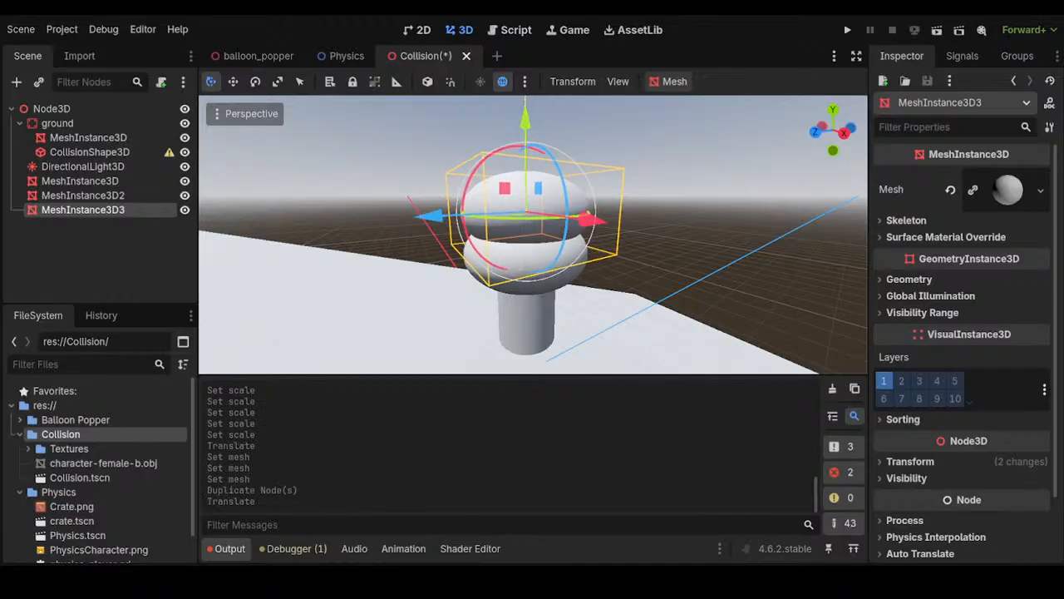
Flatten the duplicated sphere to a Y scale of 0.86 and set its X and Z scales to 1.5
{"action": "left_click", "coordinate": [909, 461]}
{"action": "scroll", "coordinate": [909, 461], "scroll_direction": "down", "scroll_amount": 5}
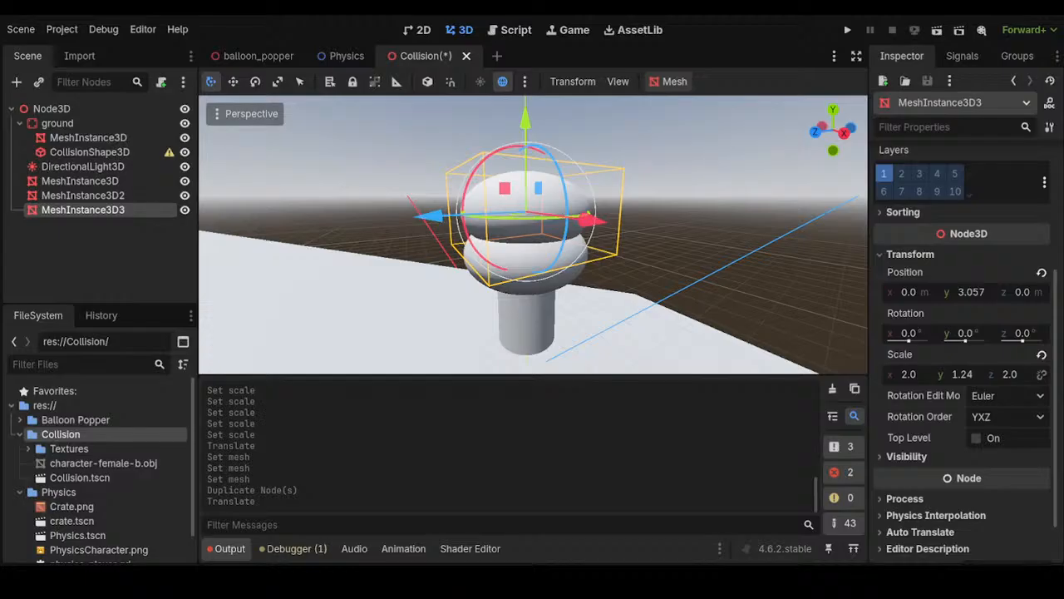
{"action": "left_click_drag", "start_coordinate": [963, 374], "coordinate": [906, 374]}
{"action": "left_click", "coordinate": [911, 375]}
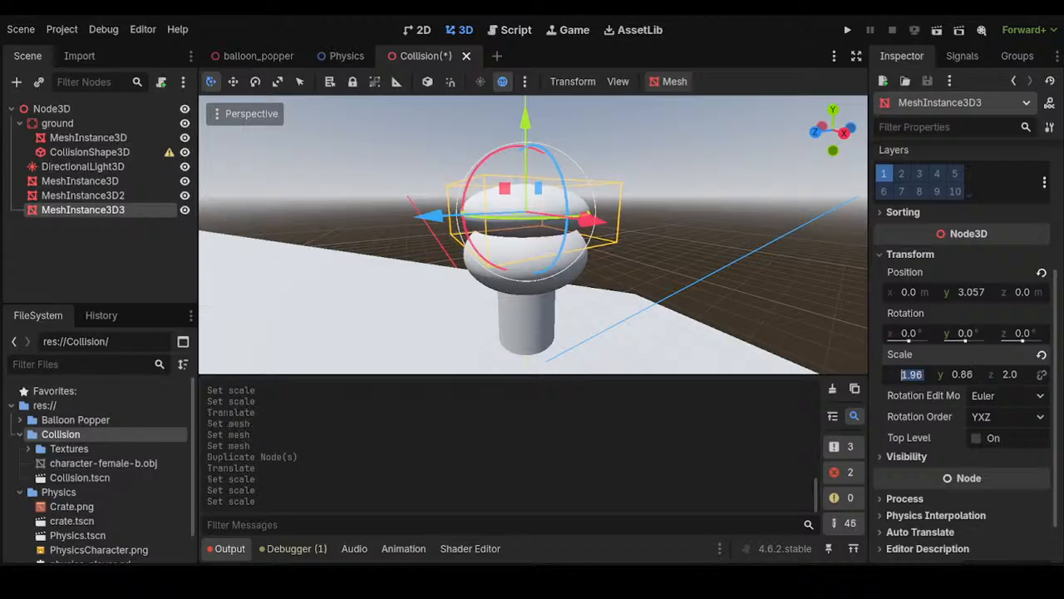
{"action": "type", "text": "1.5"}
{"action": "key", "text": "Return"}
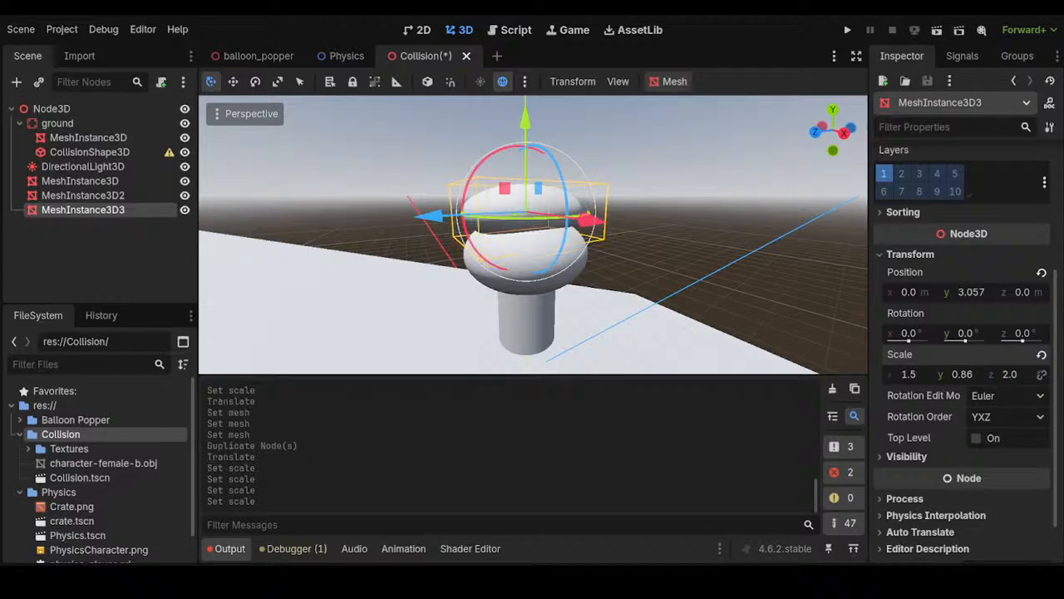
{"action": "mouse_move", "coordinate": [541, 218]}
{"action": "middle_mouse_down"}
{"action": "mouse_move", "coordinate": [588, 336]}
{"action": "mouse_move", "coordinate": [576, 278]}
{"action": "mouse_move", "coordinate": [531, 231]}
{"action": "middle_mouse_up"}
{"action": "left_click", "coordinate": [1010, 374]}
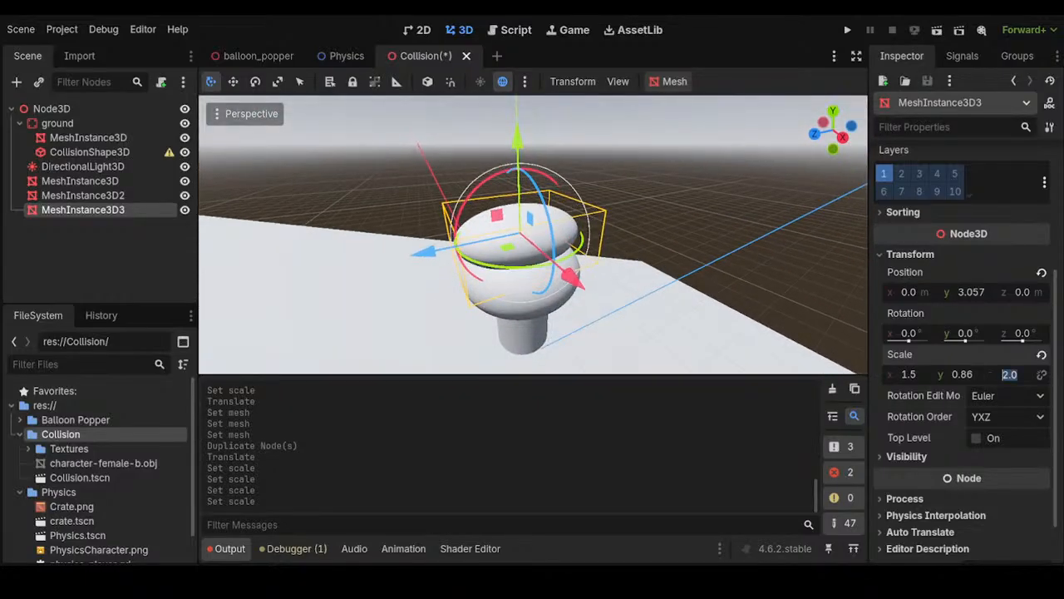
{"action": "type", "text": "1.5"}
{"action": "key", "text": "Return"}
Raise the middle sphere slightly, to a Y position of about 3.089 m
{"action": "middle_click_drag", "start_coordinate": [574, 272], "coordinate": [649, 231]}
{"action": "mouse_move", "coordinate": [563, 119]}
{"action": "left_mouse_down"}
{"action": "mouse_move", "coordinate": [564, 102]}
{"action": "mouse_move", "coordinate": [564, 114]}
{"action": "left_mouse_up"}
{"action": "middle_click_drag", "start_coordinate": [634, 211], "coordinate": [572, 212]}
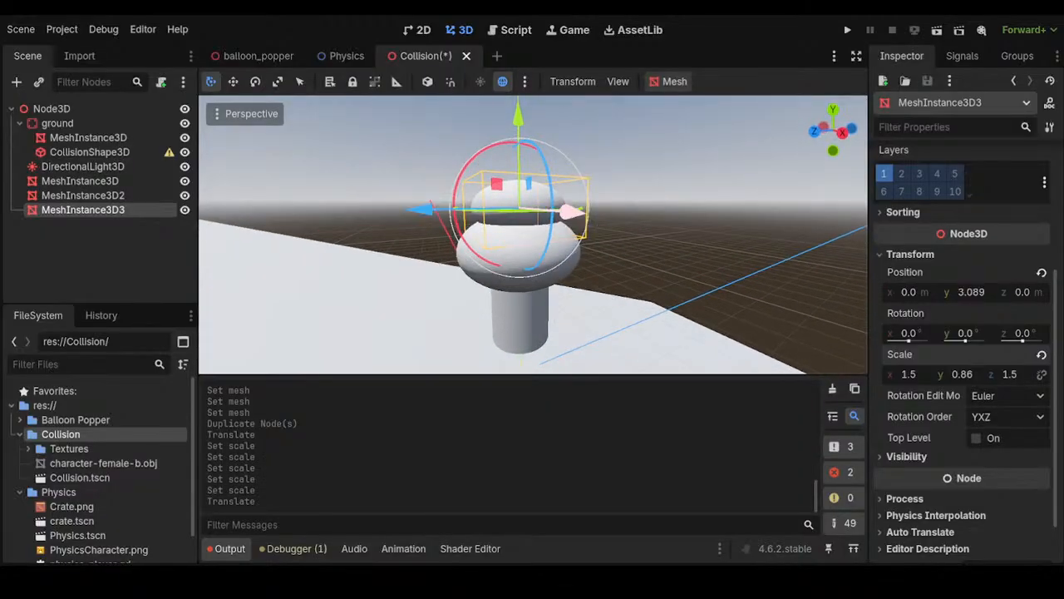
Duplicate the middle sphere and raise the copy to a Y position of about 3.712 m
{"action": "key", "text": "ctrl+d"}
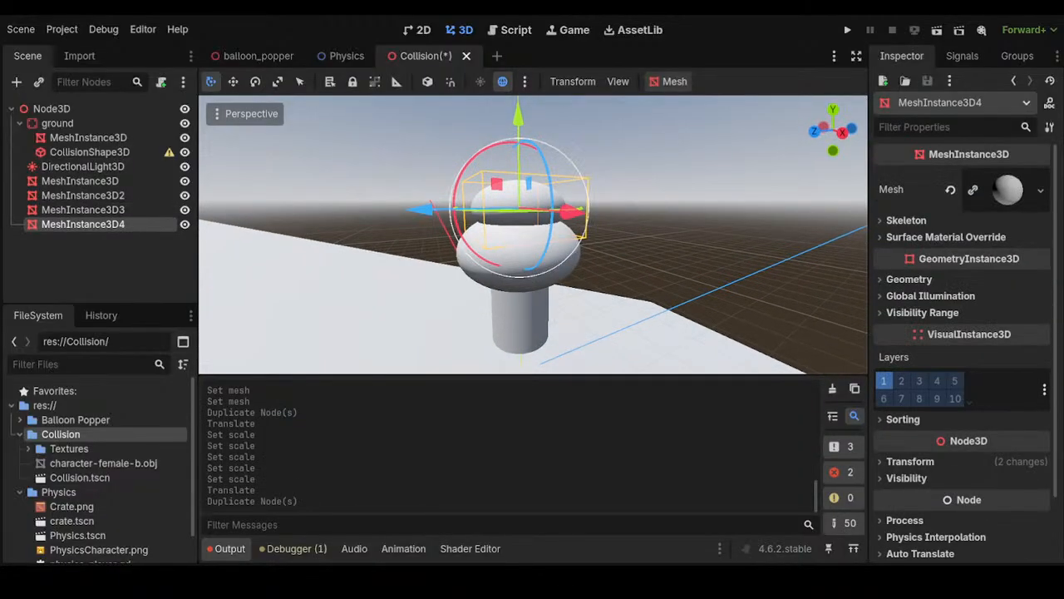
{"action": "left_click_drag", "start_coordinate": [517, 116], "coordinate": [522, 83]}
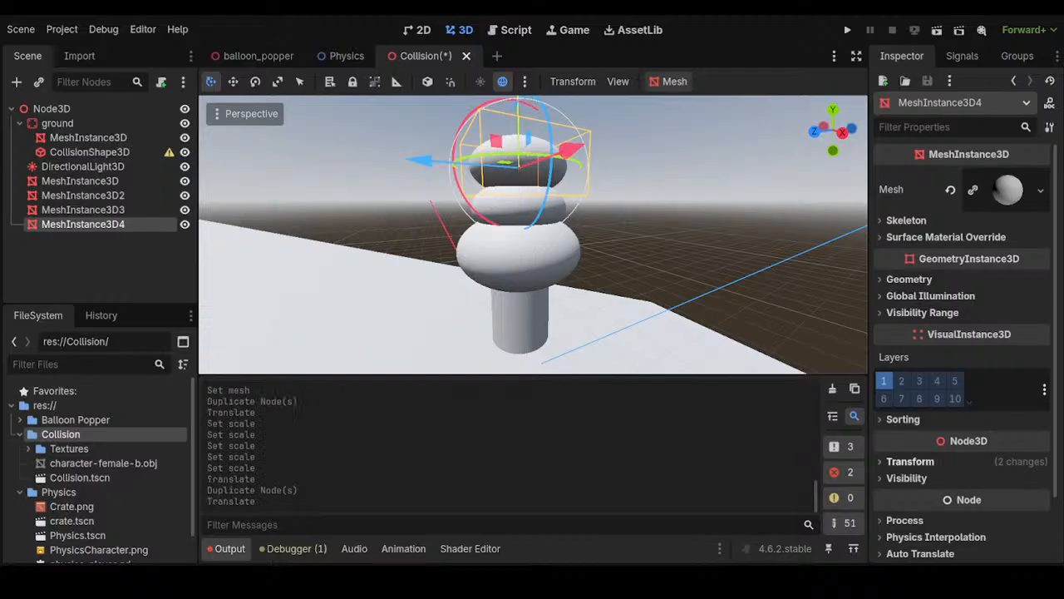
Set the topmost sphere's X and Z scales to 1 and its Y scale to 0.5
{"action": "left_click", "coordinate": [910, 462]}
{"action": "scroll", "coordinate": [910, 461], "scroll_direction": "down", "scroll_amount": 5}
{"action": "scroll", "coordinate": [910, 459], "scroll_direction": "up", "scroll_amount": 1}
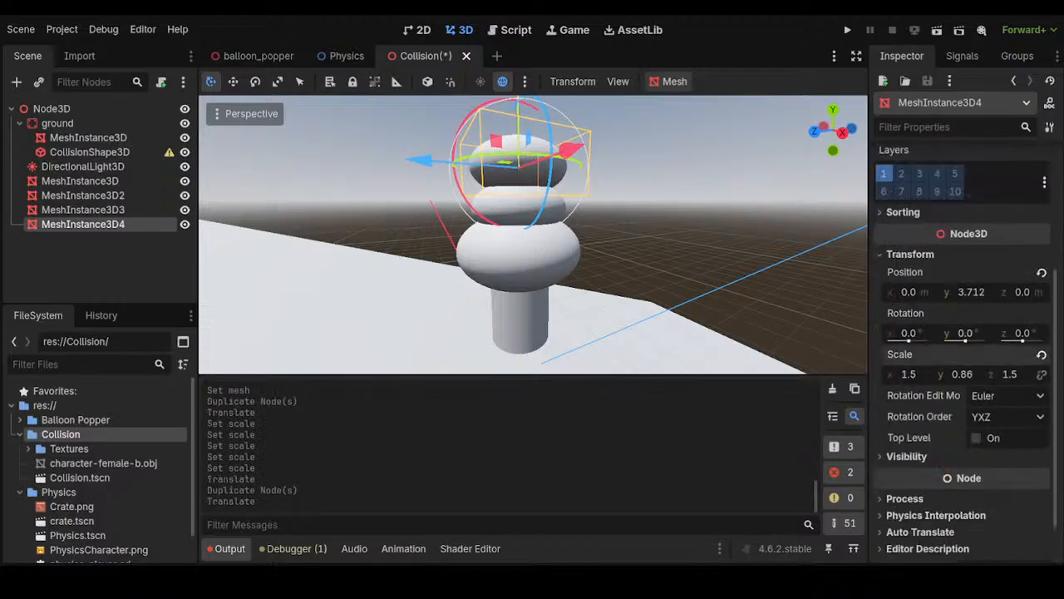
{"action": "left_click", "coordinate": [909, 375]}
{"action": "type", "text": "1"}
{"action": "key", "text": "Return"}
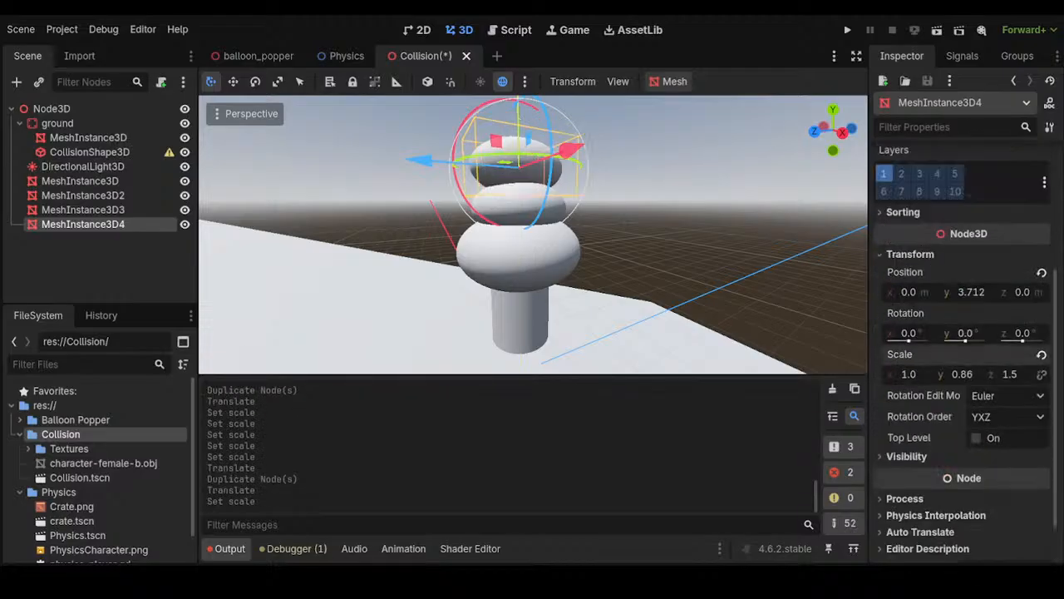
{"action": "left_click", "coordinate": [1009, 374]}
{"action": "type", "text": "1"}
{"action": "key", "text": "Return"}
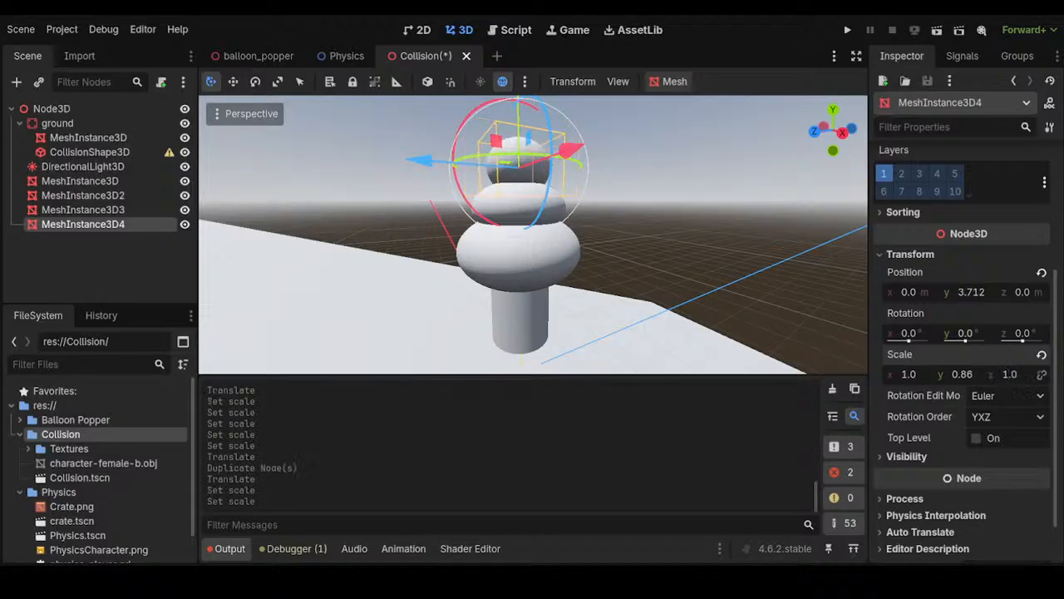
{"action": "left_click", "coordinate": [961, 375]}
{"action": "key", "text": "BackSpace"}
{"action": "type", "text": "0.5"}
{"action": "key", "text": "Return"}
Lower the topmost sphere slightly onto the middle one and clear the selection
{"action": "middle_click_drag", "start_coordinate": [574, 153], "coordinate": [573, 176]}
{"action": "left_click_drag", "start_coordinate": [509, 105], "coordinate": [509, 112]}
{"action": "middle_click_drag", "start_coordinate": [521, 125], "coordinate": [550, 115]}
{"action": "middle_click_drag", "start_coordinate": [550, 167], "coordinate": [499, 158]}
{"action": "left_click", "coordinate": [714, 181]}
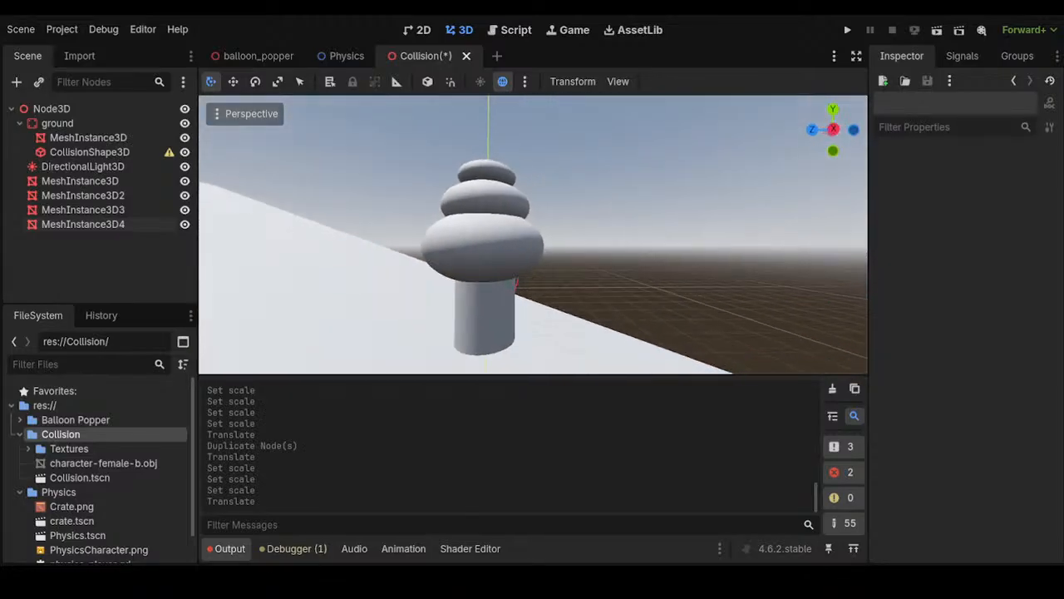
Create a StaticBody3D and place it directly under the root Node3D
{"action": "left_click", "coordinate": [80, 182]}
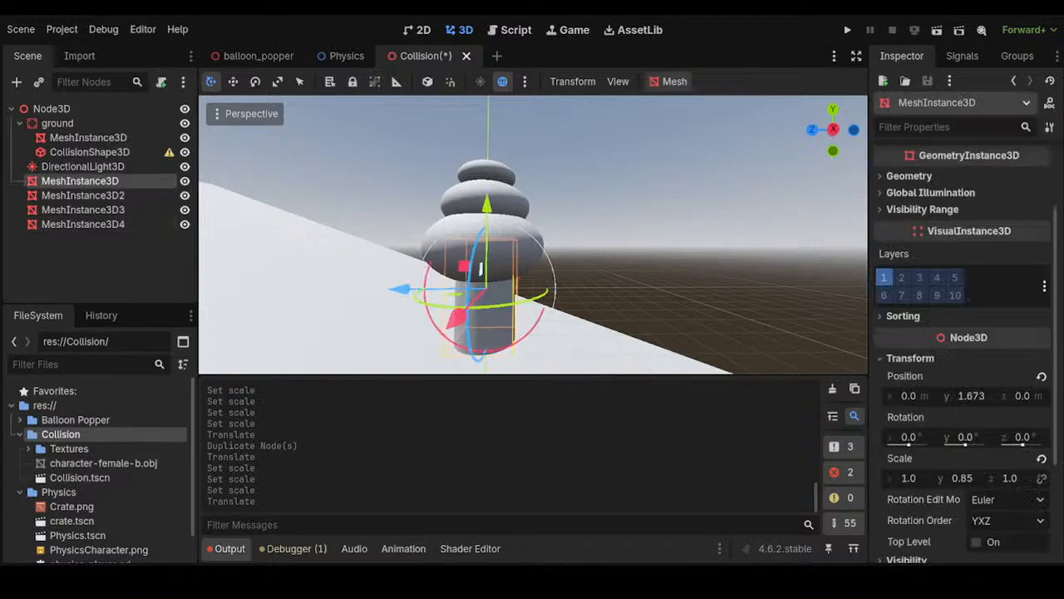
{"action": "scroll", "coordinate": [532, 235], "scroll_direction": "down", "scroll_amount": 13}
{"action": "middle_click_drag", "start_coordinate": [532, 234], "coordinate": [625, 257]}
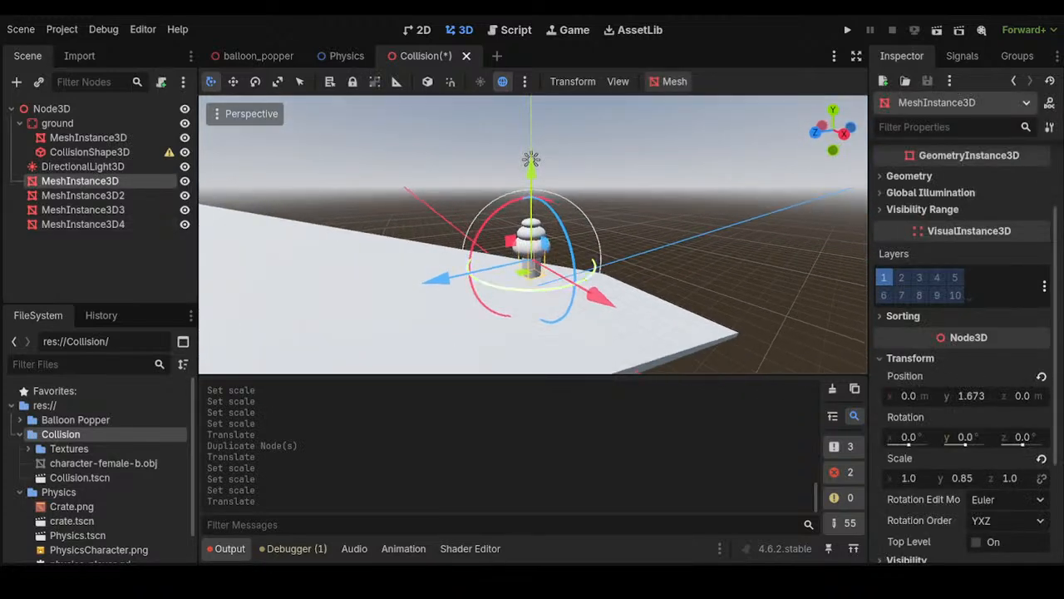
{"action": "scroll", "coordinate": [625, 257], "scroll_direction": "up", "scroll_amount": 6}
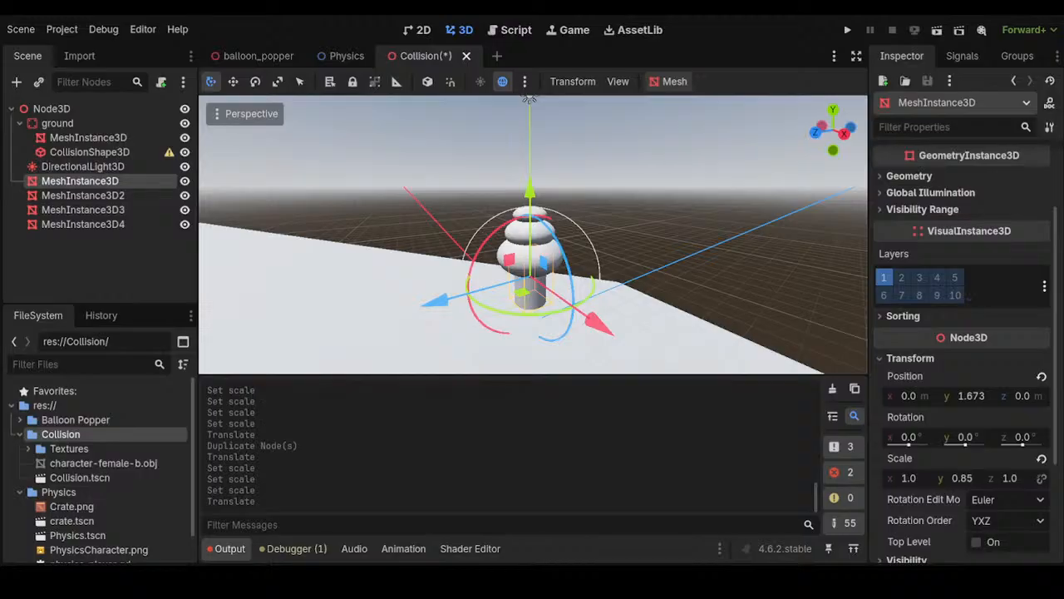
{"action": "left_click_drag", "start_coordinate": [80, 194], "coordinate": [52, 109]}
Rename the new StaticBody3D as tree
{"action": "left_click", "coordinate": [83, 224]}
{"action": "left_click", "coordinate": [72, 238]}
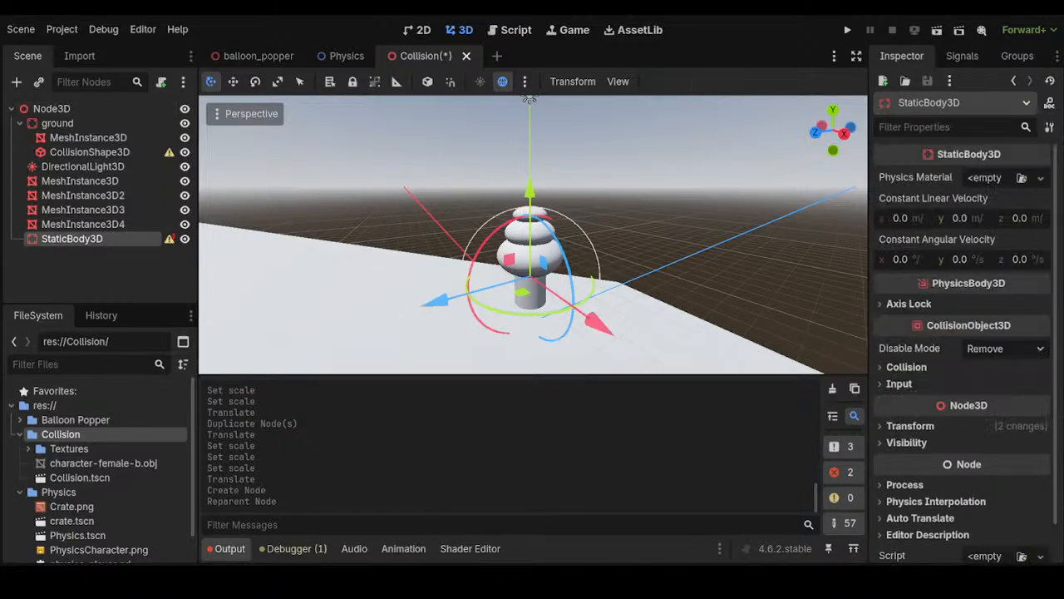
{"action": "type", "text": "tree"}
{"action": "key", "text": "Return"}
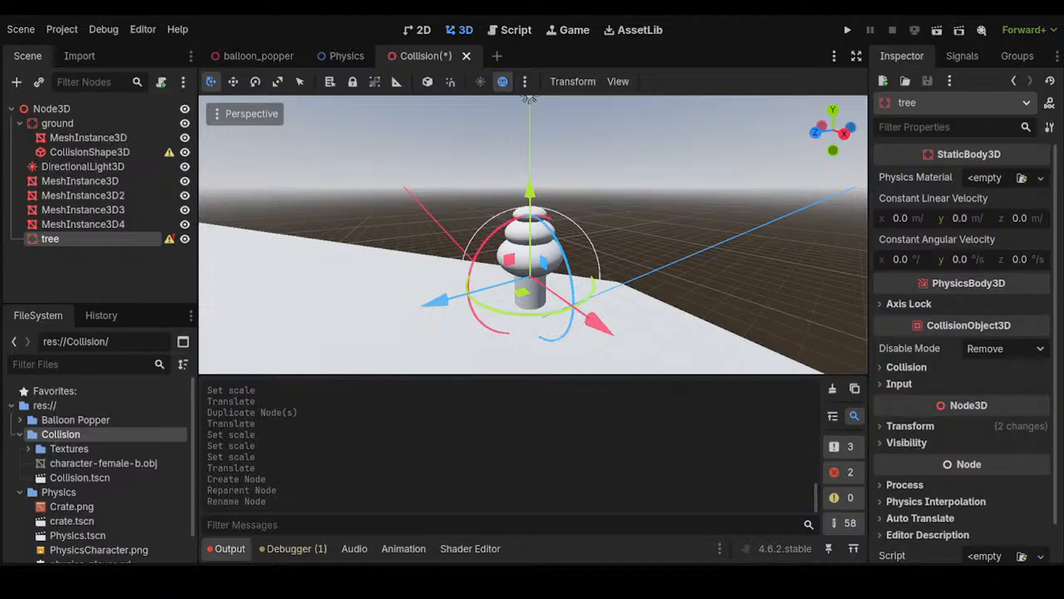
Add a CollisionShape3D with a cylinder shape under tree and scale it up uniformly around the tree meshes
{"action": "key", "text": "Return"}
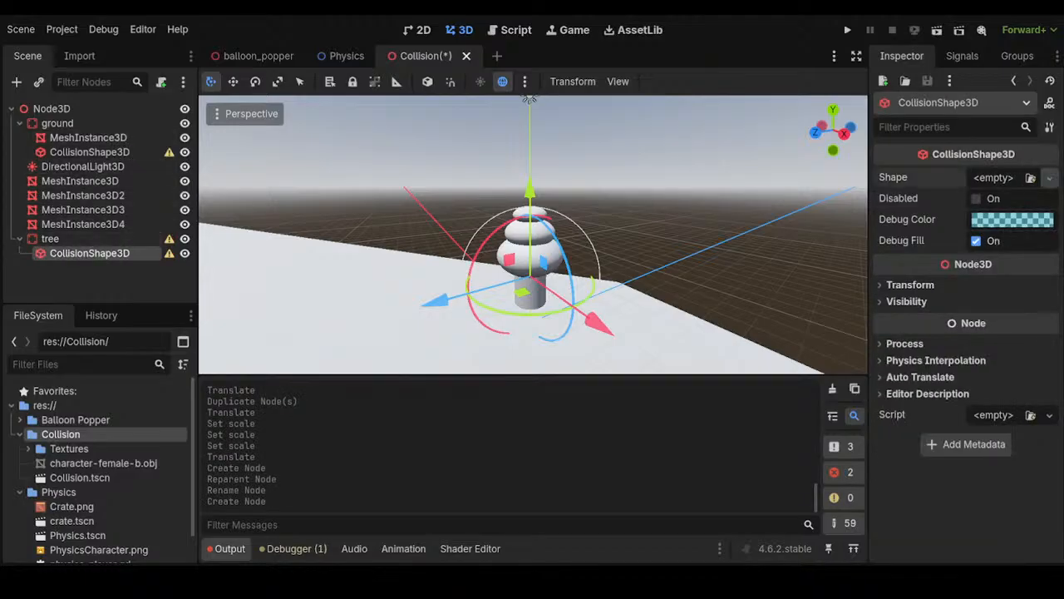
{"action": "left_click", "coordinate": [956, 283]}
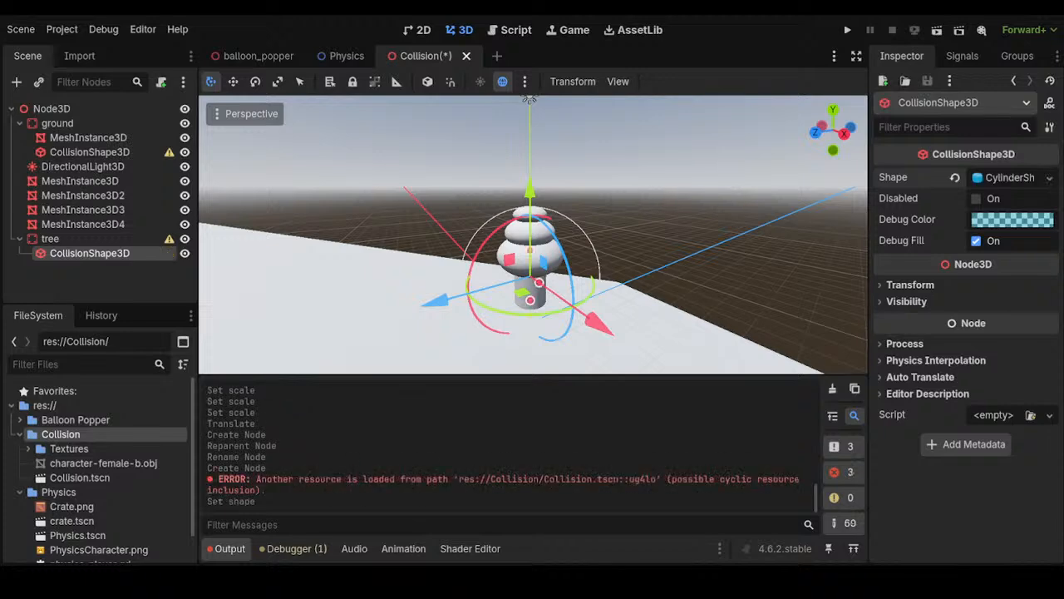
{"action": "scroll", "coordinate": [533, 234], "scroll_direction": "up", "scroll_amount": 4}
{"action": "middle_click_drag", "start_coordinate": [541, 318], "coordinate": [620, 287]}
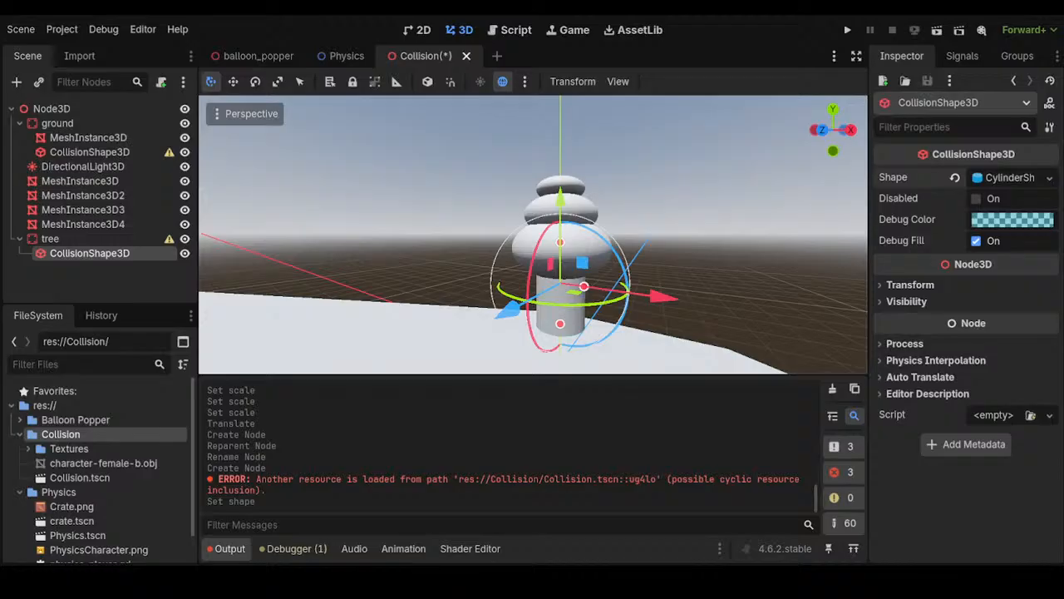
{"action": "key", "text": "e"}
{"action": "middle_click_drag", "start_coordinate": [560, 282], "coordinate": [593, 282]}
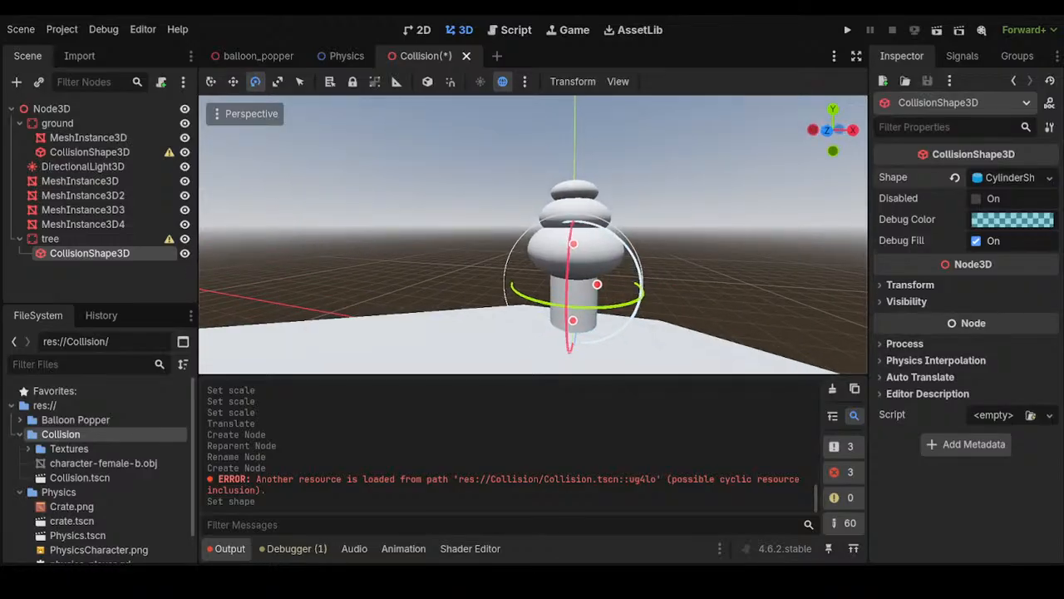
{"action": "key", "text": "r"}
{"action": "left_click_drag", "start_coordinate": [593, 282], "coordinate": [621, 283]}
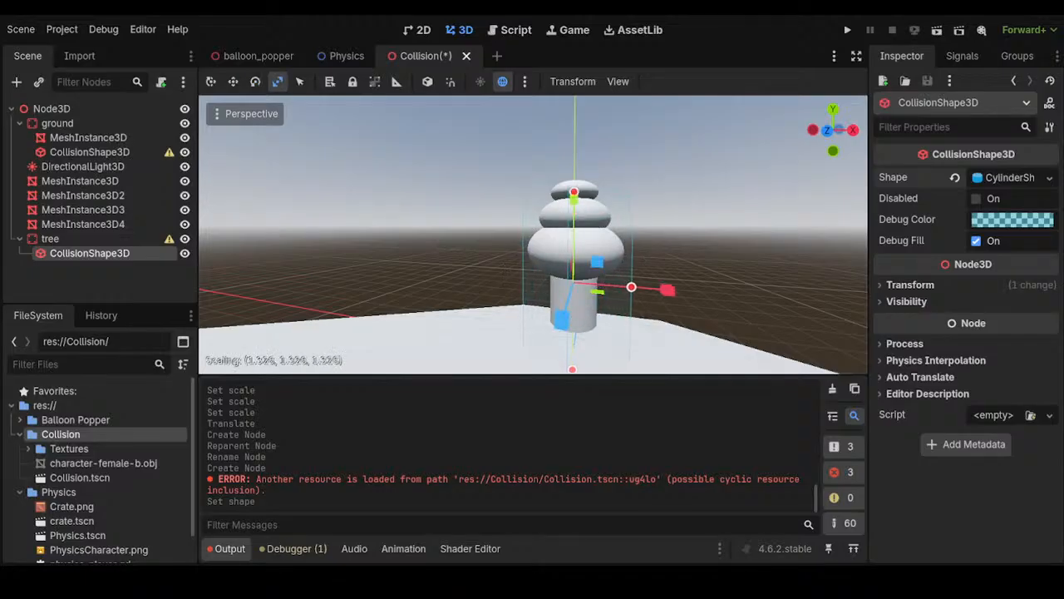
{"action": "middle_click_drag", "start_coordinate": [621, 283], "coordinate": [483, 252]}
{"action": "scroll", "coordinate": [497, 287], "scroll_direction": "down", "scroll_amount": 2}
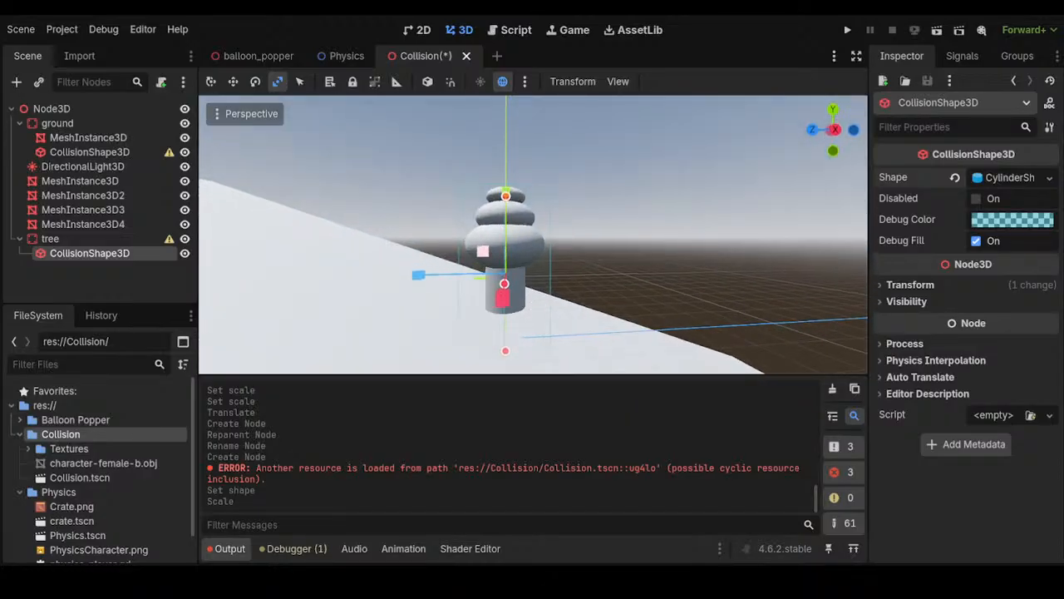
Adjust the cylinder collision shape's scale and raise it to line up with the tree
{"action": "scroll", "coordinate": [483, 252], "scroll_direction": "up", "scroll_amount": 2}
{"action": "left_click_drag", "start_coordinate": [500, 199], "coordinate": [500, 176]}
{"action": "key", "text": "w"}
{"action": "middle_click_drag", "start_coordinate": [500, 216], "coordinate": [541, 214]}
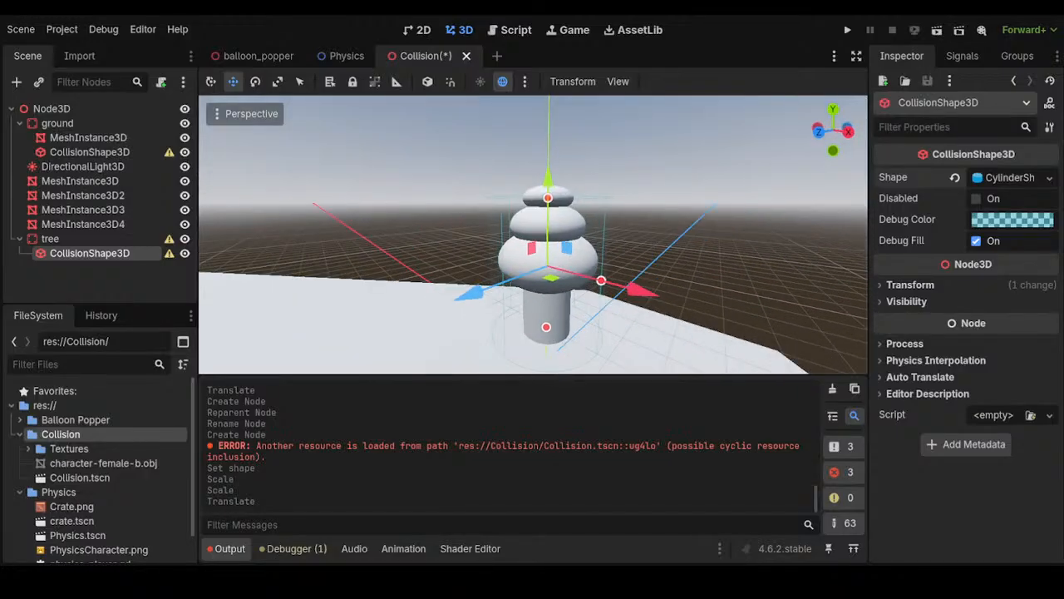
Stretch the collision shape vertically and reduce its width to fit the tree more closely
{"action": "key", "text": "r"}
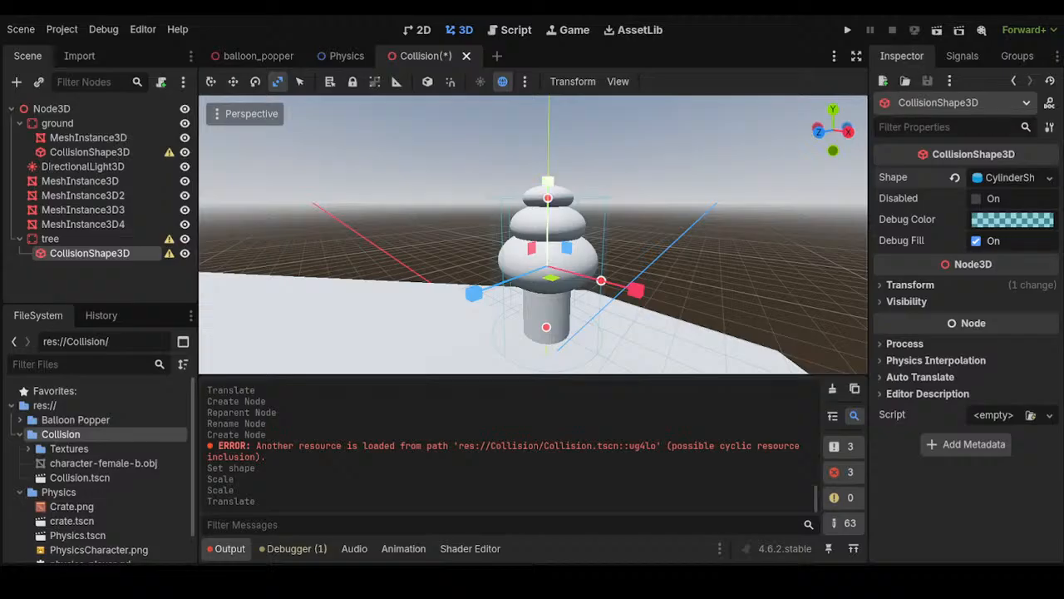
{"action": "left_click_drag", "start_coordinate": [547, 181], "coordinate": [547, 171]}
{"action": "middle_click_drag", "start_coordinate": [547, 174], "coordinate": [668, 268]}
{"action": "scroll", "coordinate": [574, 278], "scroll_direction": "up", "scroll_amount": 2}
{"action": "scroll", "coordinate": [574, 279], "scroll_direction": "up", "scroll_amount": 2}
{"action": "left_click_drag", "start_coordinate": [560, 244], "coordinate": [549, 250]}
{"action": "middle_click_drag", "start_coordinate": [549, 249], "coordinate": [416, 172]}
{"action": "scroll", "coordinate": [444, 173], "scroll_direction": "down", "scroll_amount": 4}
{"action": "scroll", "coordinate": [466, 195], "scroll_direction": "up", "scroll_amount": 4}
{"action": "middle_click_drag", "start_coordinate": [466, 196], "coordinate": [287, 198]}
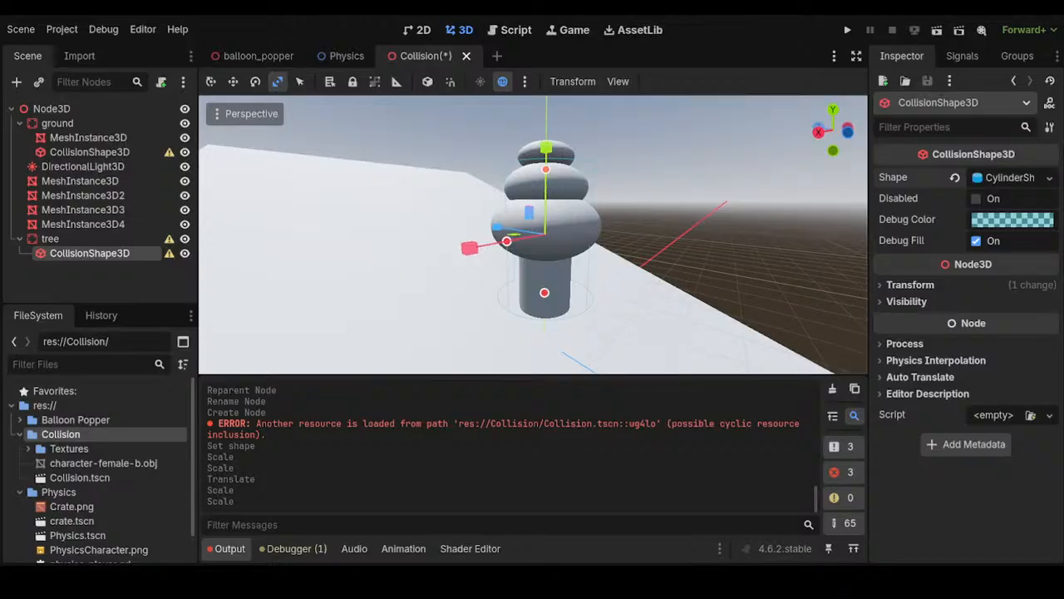
Add a WorldEnvironment node under the root Node3D
{"action": "left_click", "coordinate": [52, 108]}
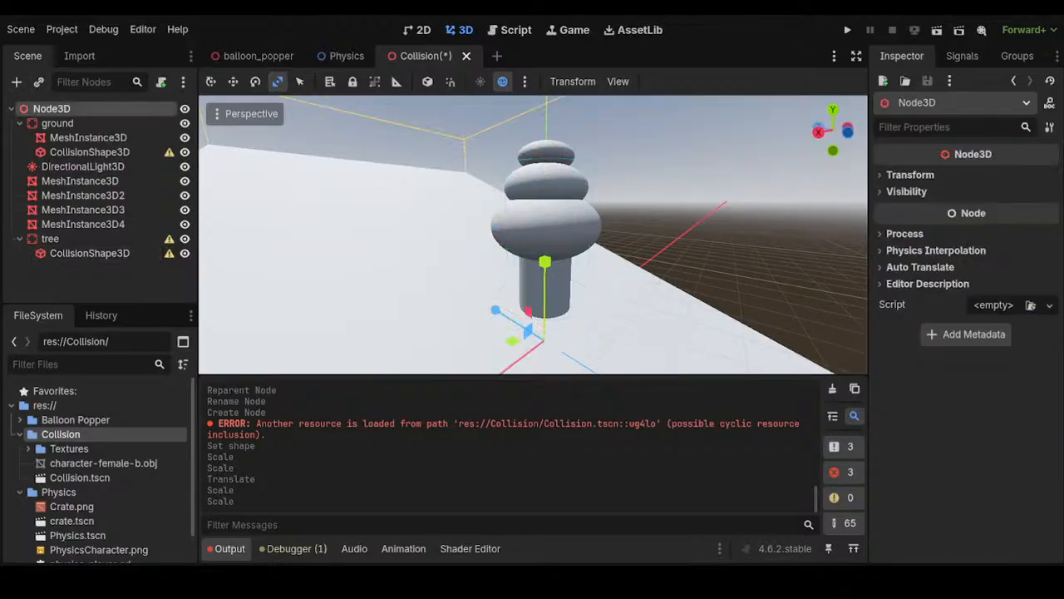
{"action": "key", "text": "Return"}
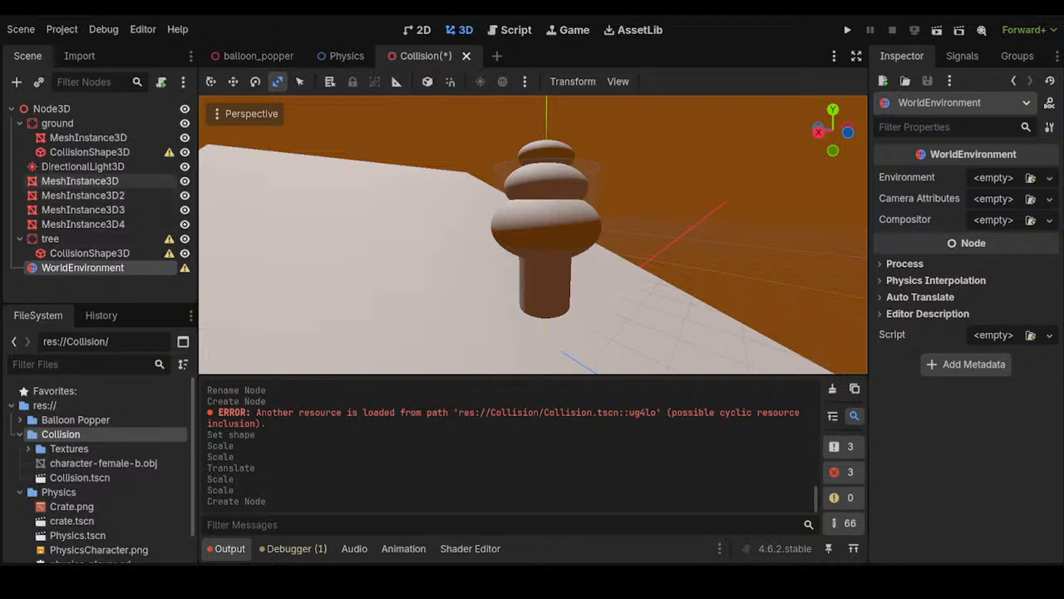
Move the cylinder trunk and the three sphere meshes under the tree static body
{"action": "left_click", "coordinate": [79, 180]}
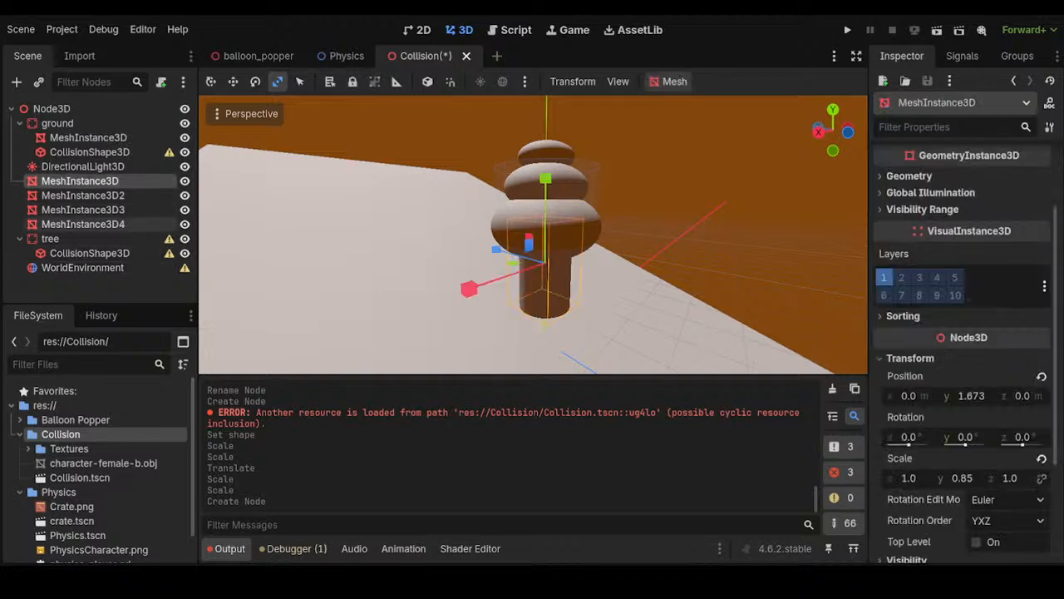
{"action": "left_click", "coordinate": [83, 209], "text": "shift"}
{"action": "left_click", "coordinate": [83, 224], "text": "shift"}
{"action": "left_click_drag", "start_coordinate": [83, 223], "coordinate": [50, 238]}
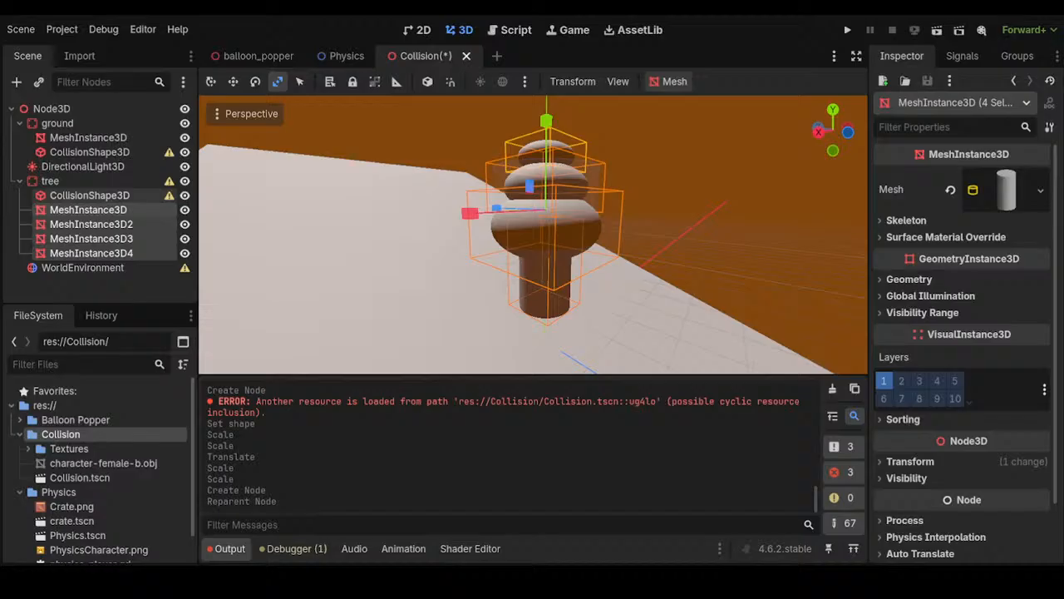
Assign a new Environment to the WorldEnvironment node, with its background mode set to Custom Color and a light blue color
{"action": "left_click", "coordinate": [83, 268]}
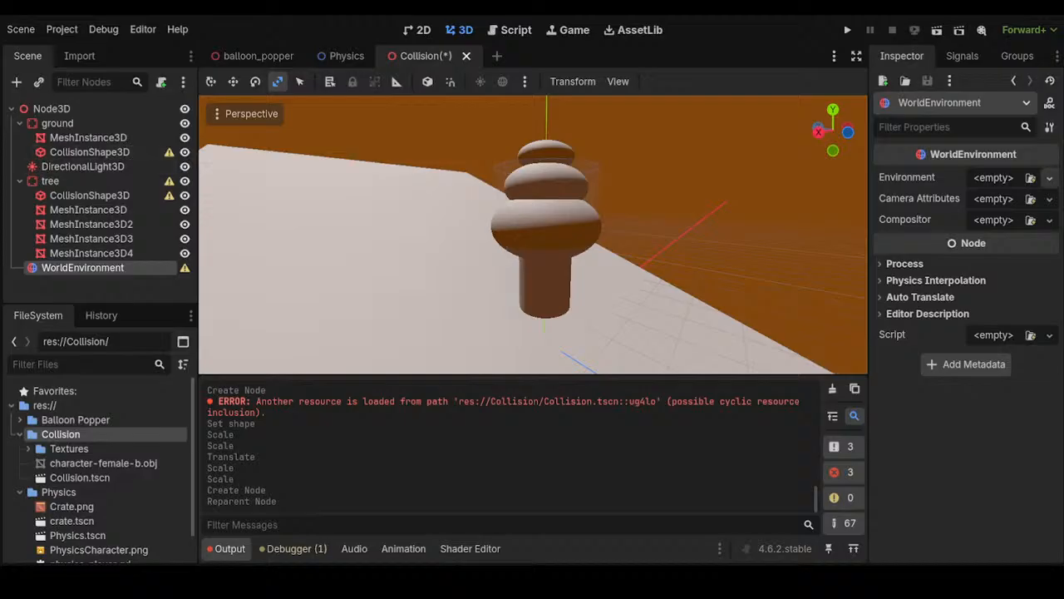
{"action": "left_click", "coordinate": [1044, 208]}
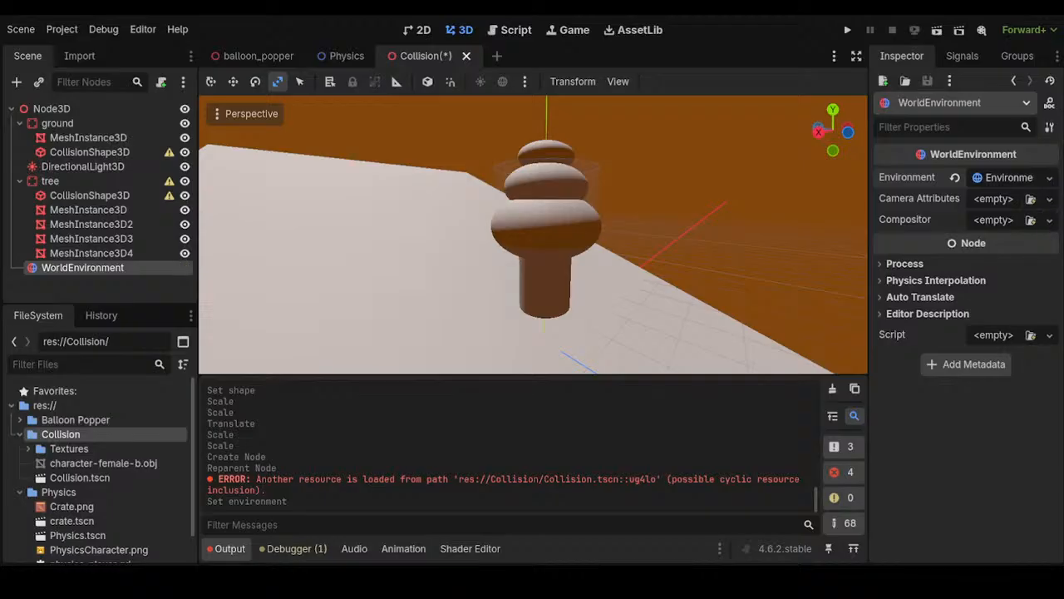
{"action": "left_click", "coordinate": [1003, 178]}
{"action": "left_click", "coordinate": [916, 198]}
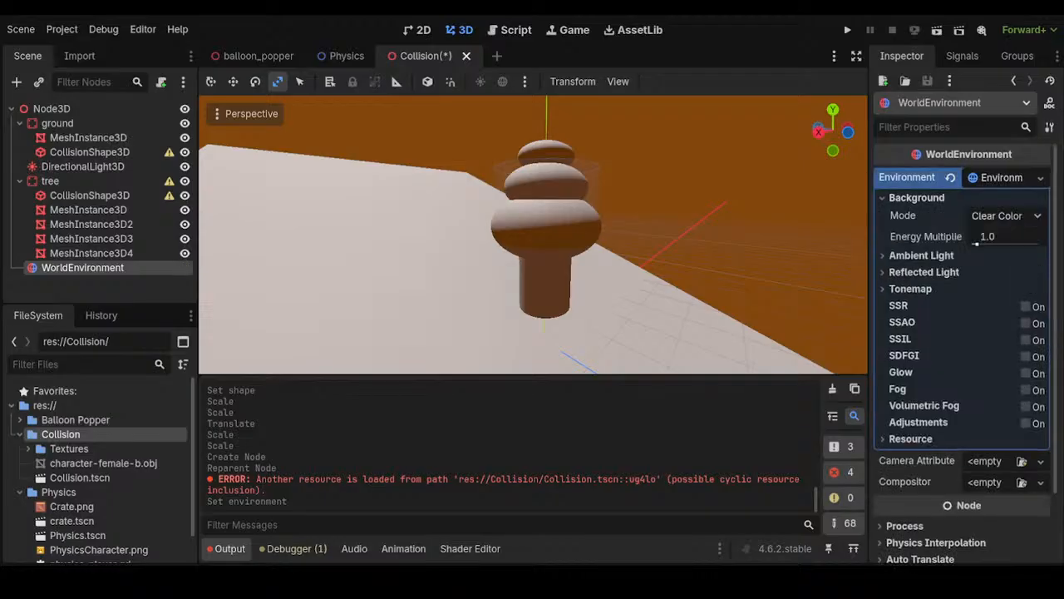
{"action": "left_click", "coordinate": [1005, 216]}
{"action": "left_click", "coordinate": [1005, 255]}
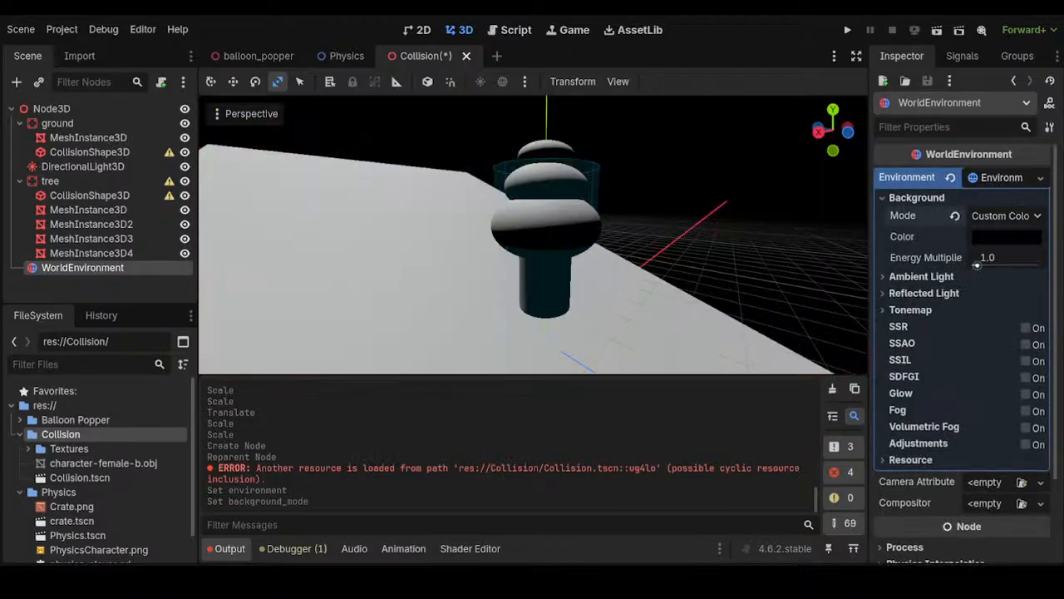
{"action": "left_click", "coordinate": [1006, 237]}
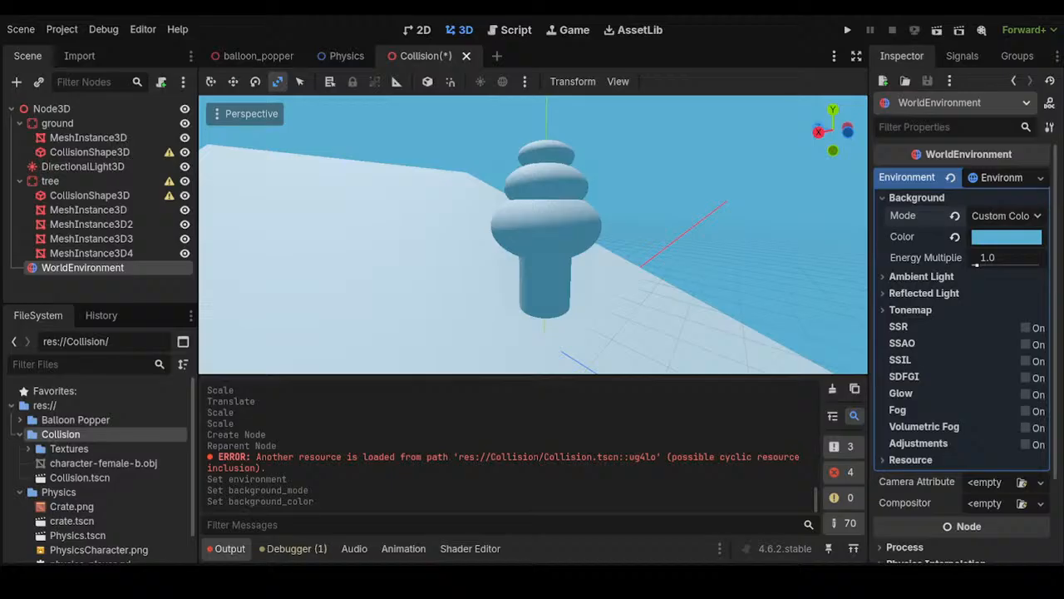
Enable shadows on the DirectionalLight3D
{"action": "scroll", "coordinate": [532, 234], "scroll_direction": "down", "scroll_amount": 13}
{"action": "middle_click_drag", "start_coordinate": [499, 241], "coordinate": [633, 223]}
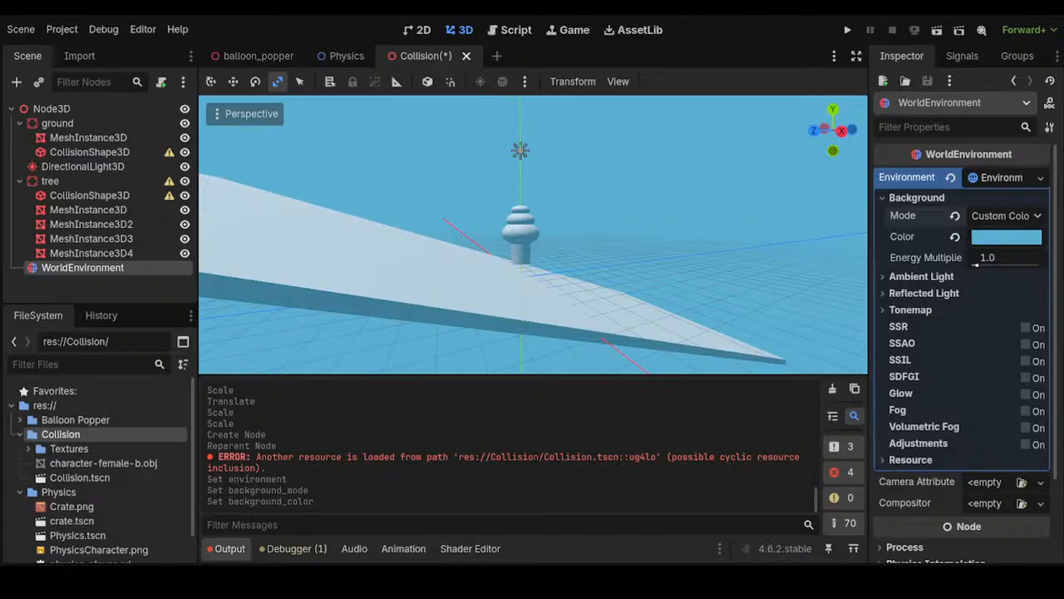
{"action": "left_click", "coordinate": [519, 150]}
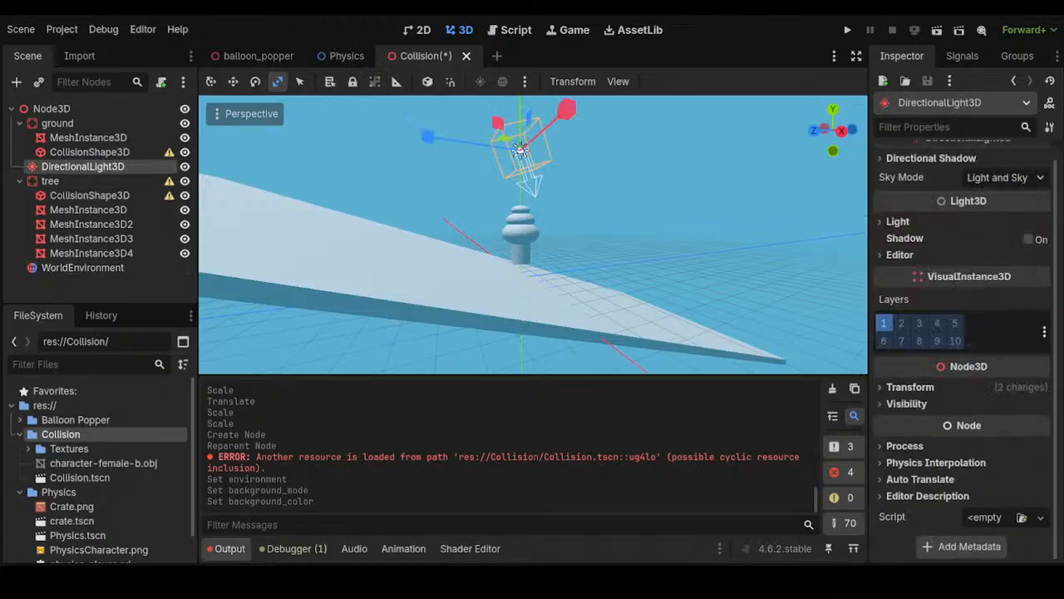
{"action": "left_click", "coordinate": [1028, 239]}
{"action": "scroll", "coordinate": [636, 233], "scroll_direction": "up", "scroll_amount": 7}
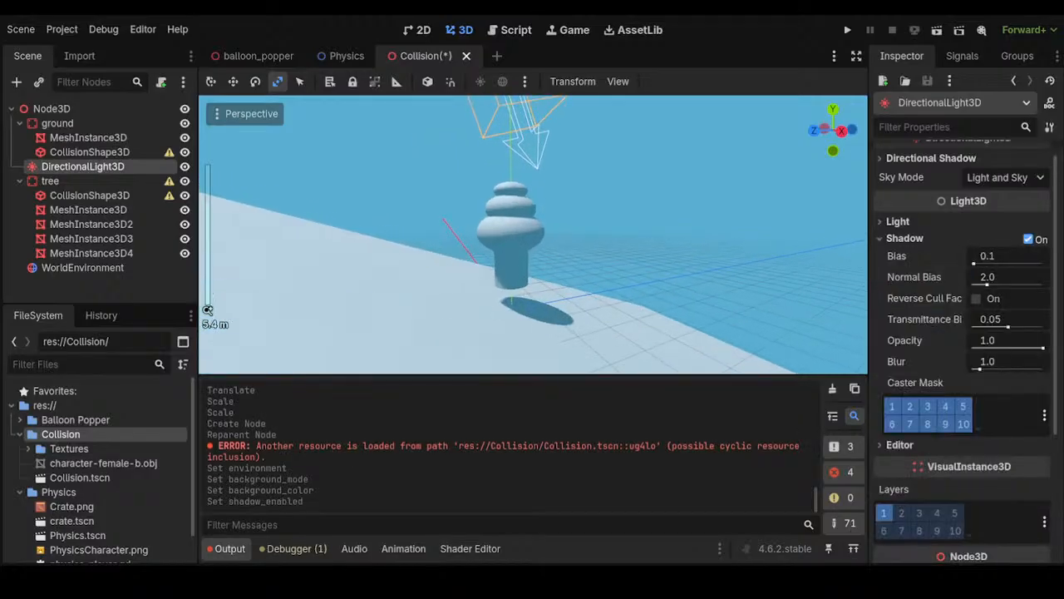
{"action": "middle_click_drag", "start_coordinate": [636, 233], "coordinate": [578, 233]}
Lower the whole tree static body vertically so its trunk sits closer to the sloped ground
{"action": "left_click", "coordinate": [50, 180]}
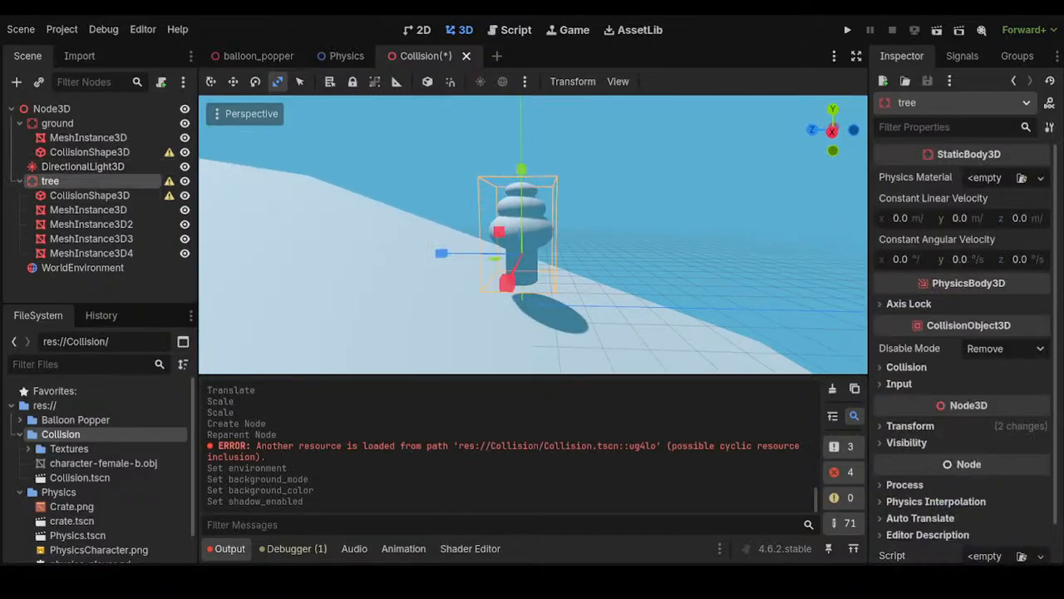
{"action": "middle_click_drag", "start_coordinate": [532, 249], "coordinate": [637, 231]}
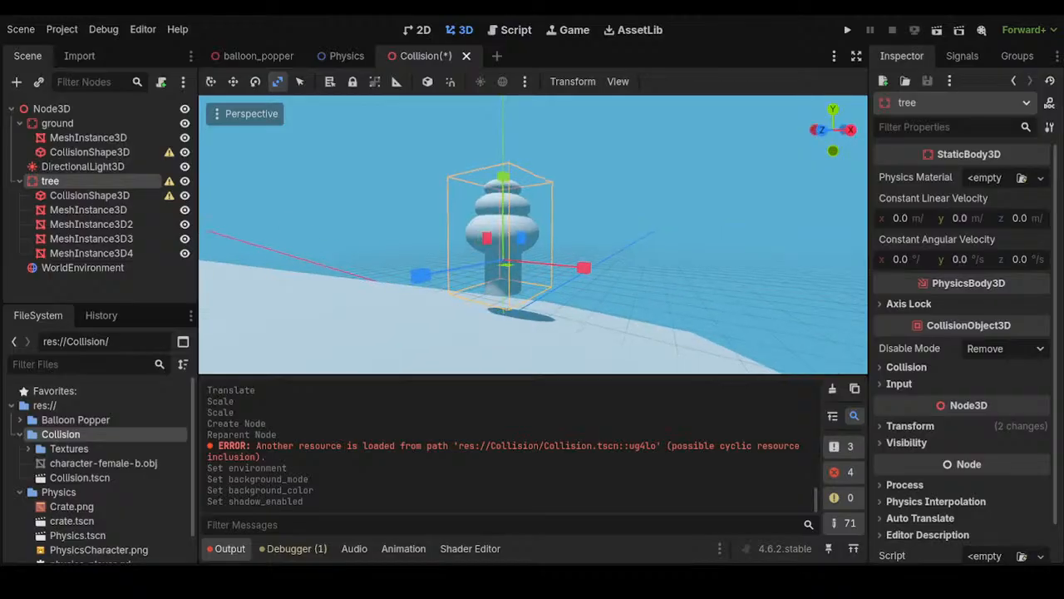
{"action": "key", "text": "w"}
{"action": "left_click_drag", "start_coordinate": [503, 175], "coordinate": [503, 195]}
{"action": "middle_click_drag", "start_coordinate": [532, 241], "coordinate": [589, 246]}
{"action": "scroll", "coordinate": [532, 235], "scroll_direction": "up", "scroll_amount": 5}
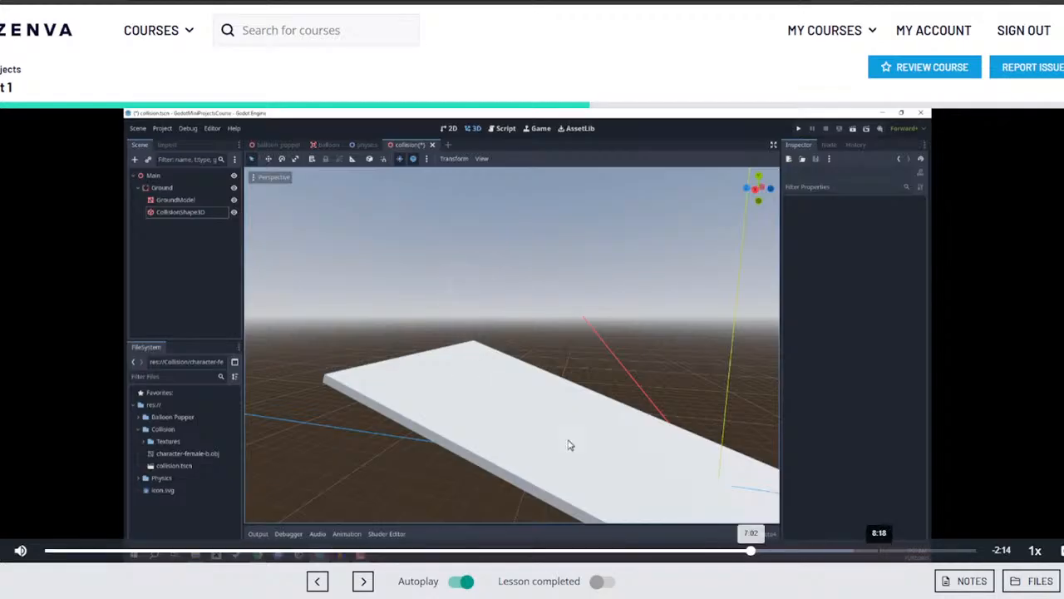
Switch to the Zenva course page and skip ahead in the lesson video past the environment and lighting part
{"action": "left_click", "coordinate": [810, 551]}
{"action": "left_click", "coordinate": [886, 551]}
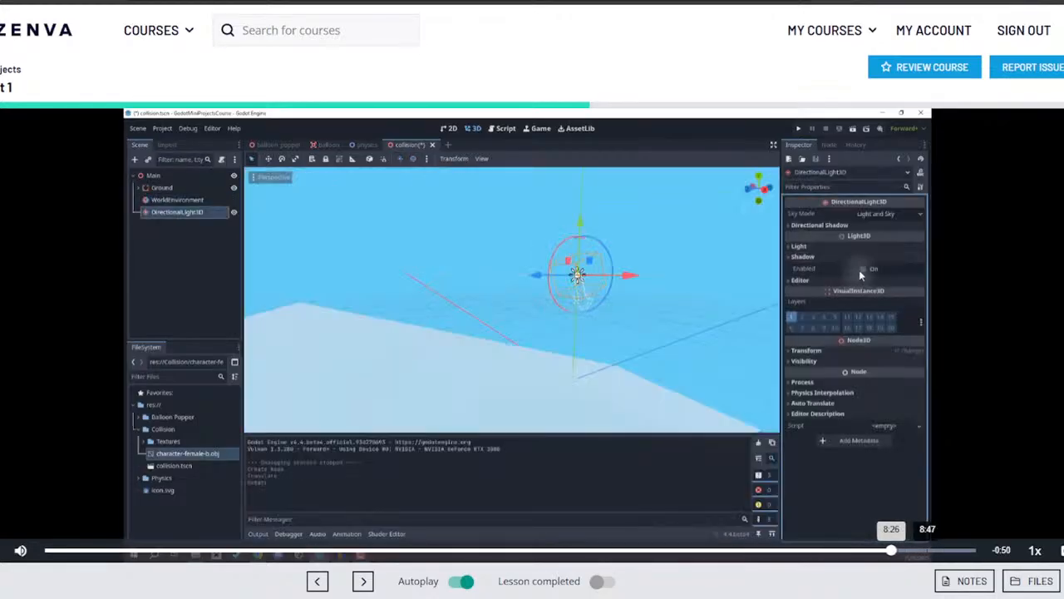
{"action": "left_click", "coordinate": [926, 550]}
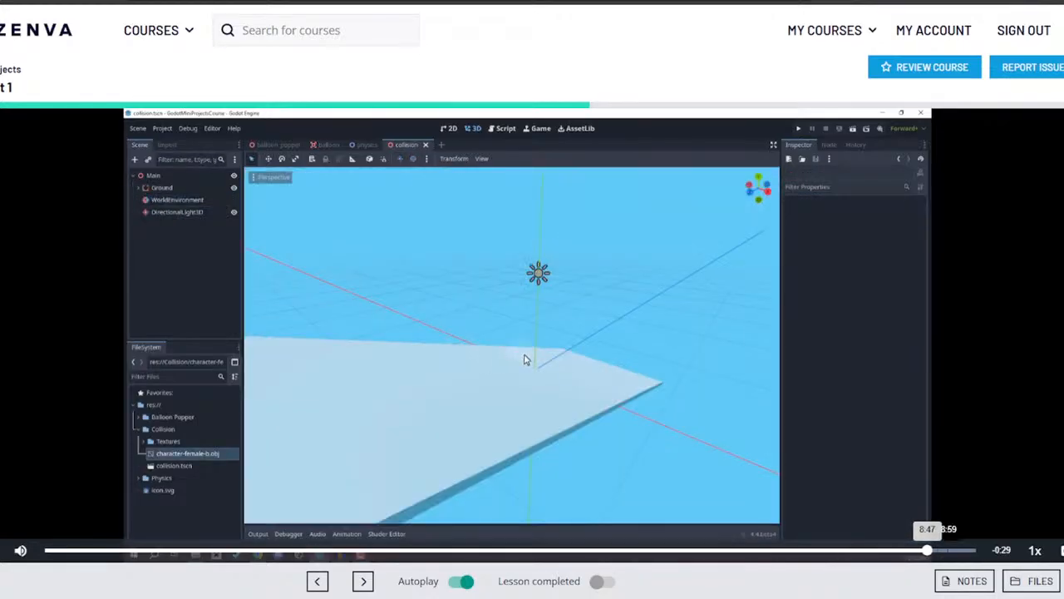
{"action": "left_click", "coordinate": [949, 550]}
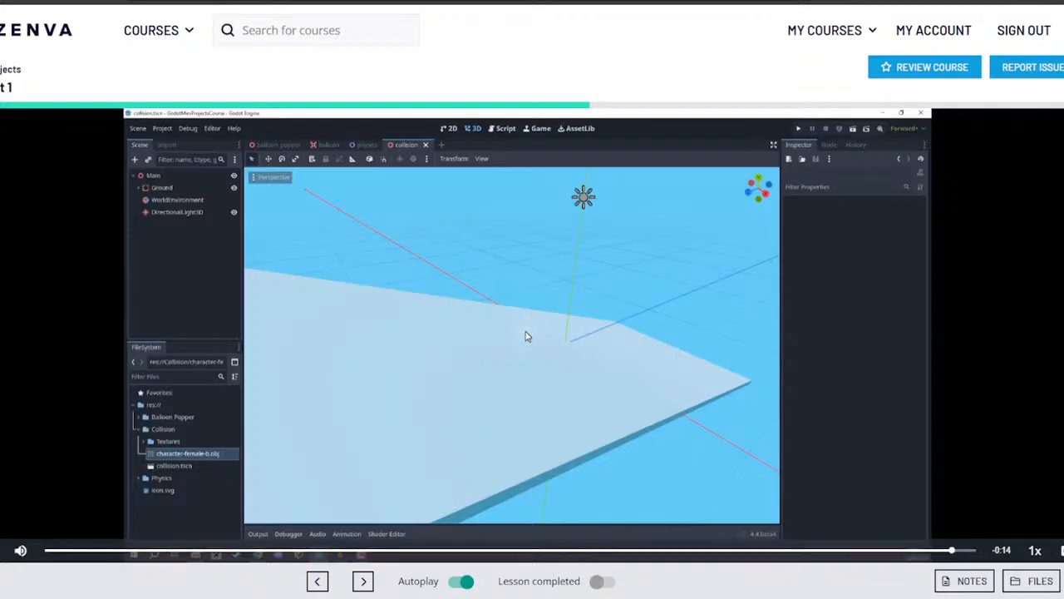
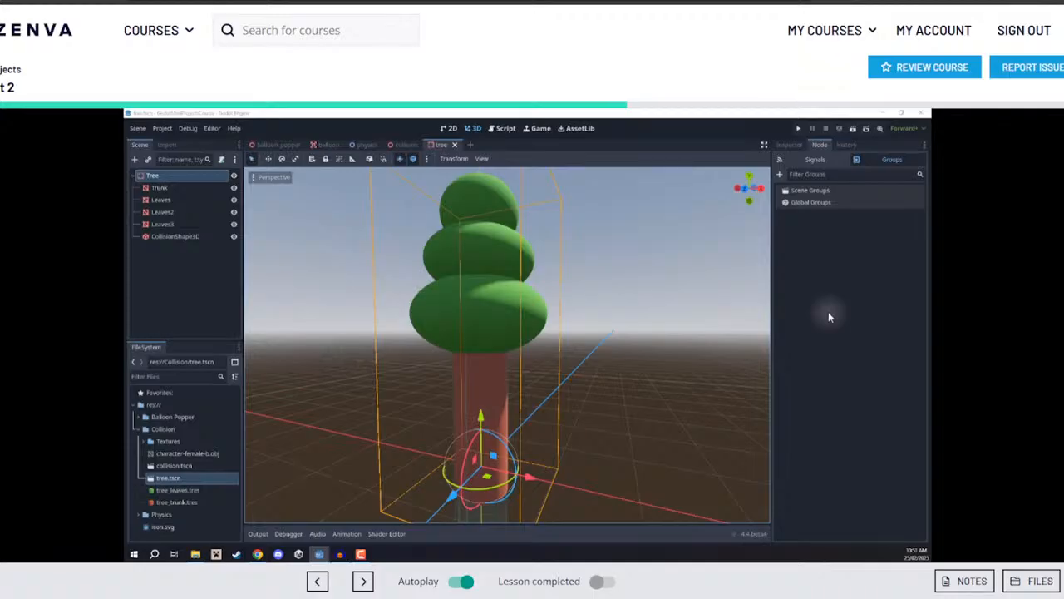
{"action": "left_click", "coordinate": [780, 174]}
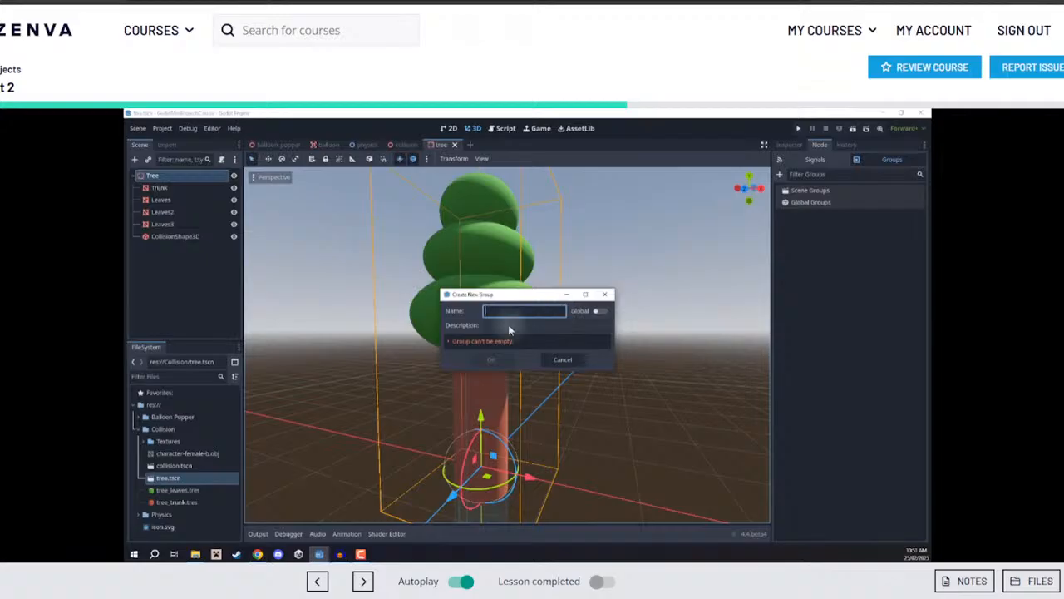
{"action": "type", "text": "t"}
{"action": "left_click", "coordinate": [490, 359]}
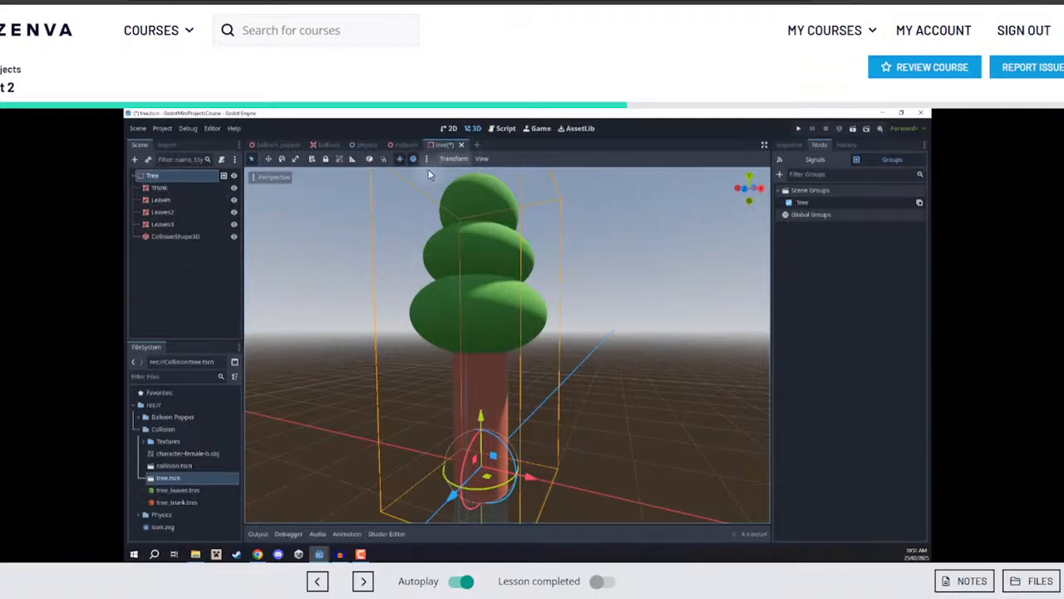
{"action": "key", "text": "ctrl+s"}
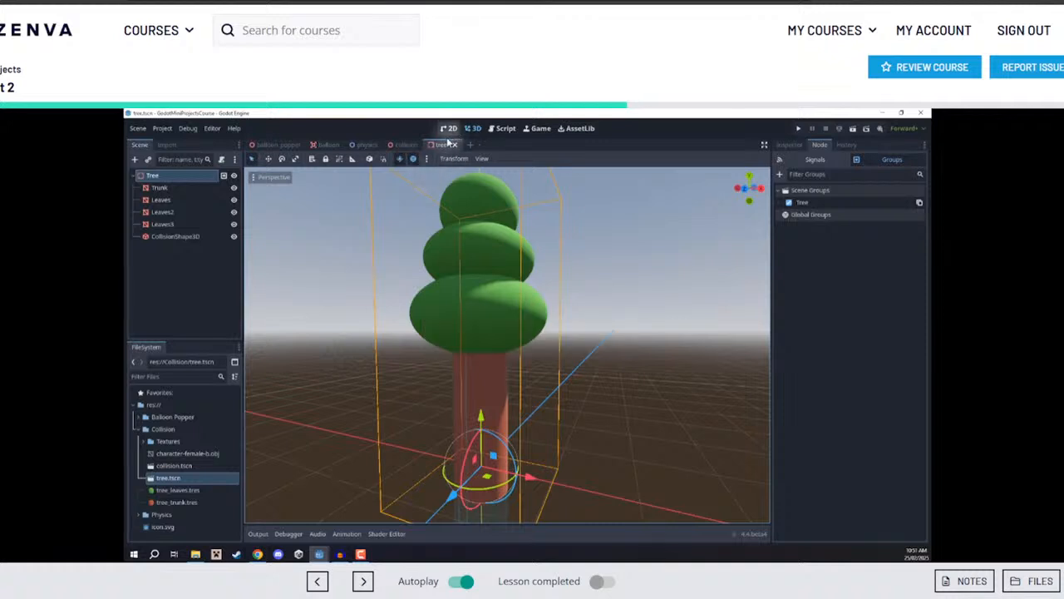
{"action": "left_click", "coordinate": [399, 145]}
{"action": "right_click_drag", "start_coordinate": [564, 272], "coordinate": [478, 291]}
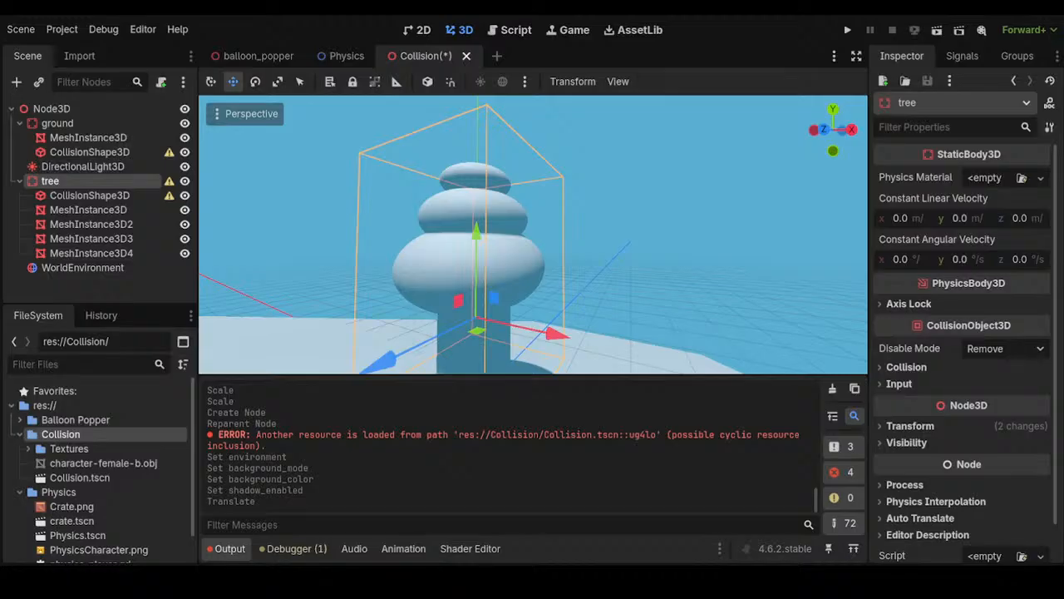
Switch back to Godot, hide the output log and inspect how the tree's cylinder collision shape fits the meshes
{"action": "left_click", "coordinate": [226, 548]}
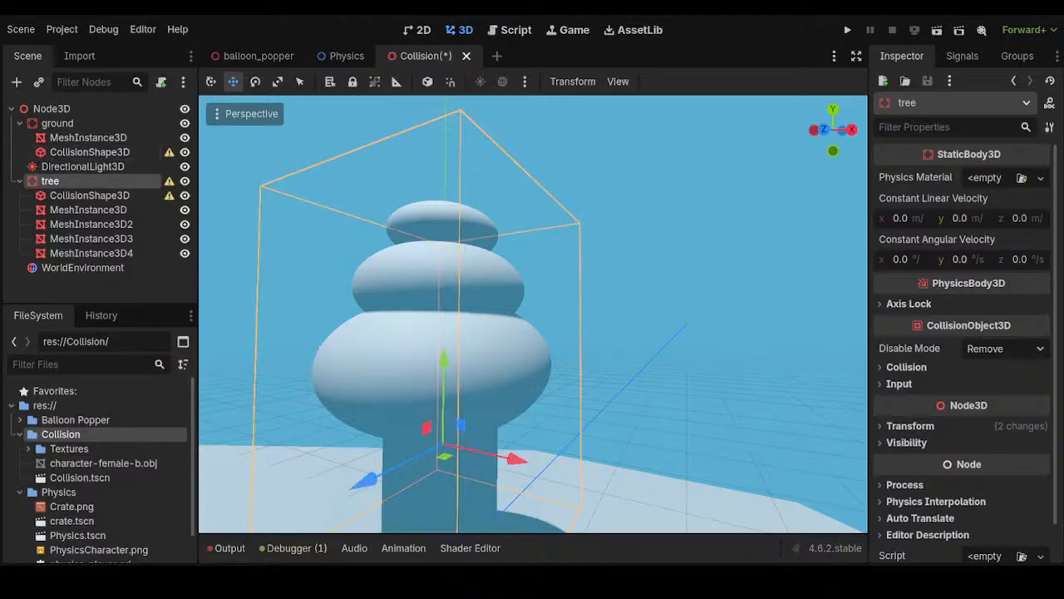
{"action": "left_click", "coordinate": [89, 195]}
{"action": "scroll", "coordinate": [462, 335], "scroll_direction": "down", "scroll_amount": 6}
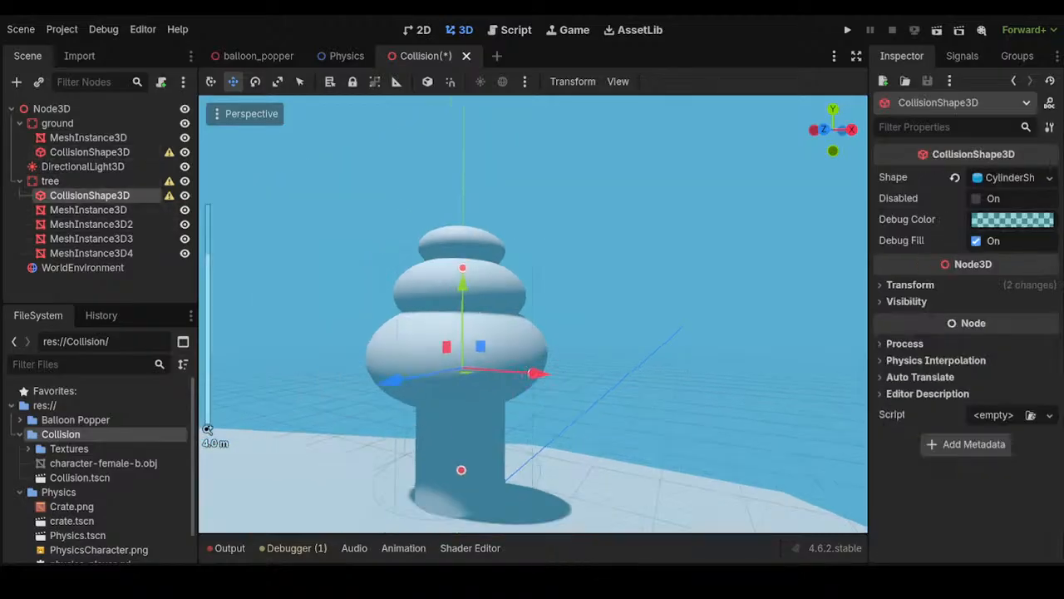
{"action": "middle_click_drag", "start_coordinate": [405, 364], "coordinate": [364, 322], "text": "shift"}
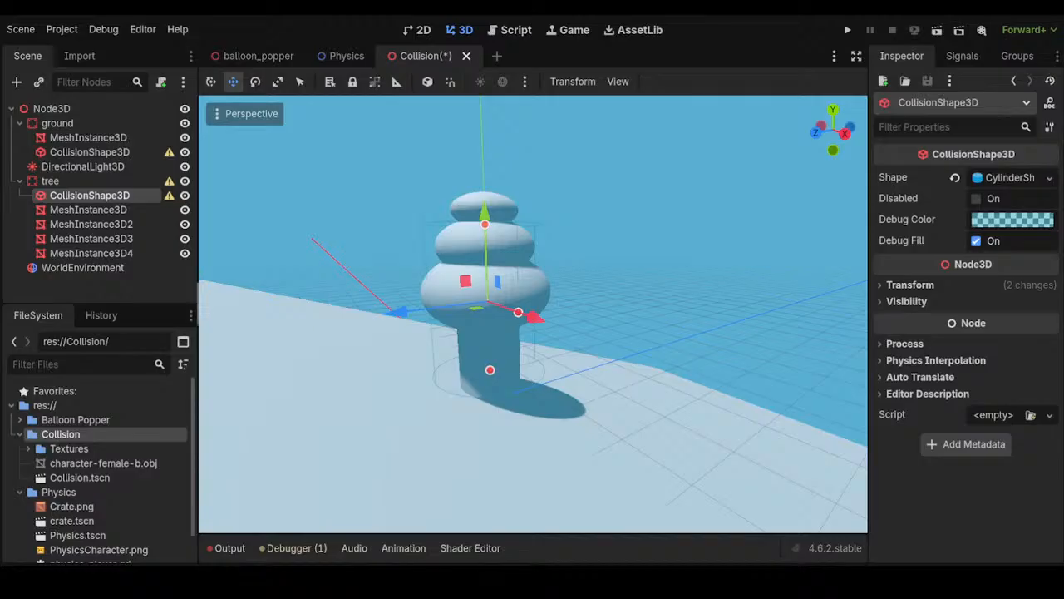
Stretch the tree's topmost sphere to a Y scale of about 0.80 and raise it to about Y 2.324
{"action": "left_click", "coordinate": [89, 209]}
{"action": "left_click", "coordinate": [90, 225]}
{"action": "left_click", "coordinate": [91, 252]}
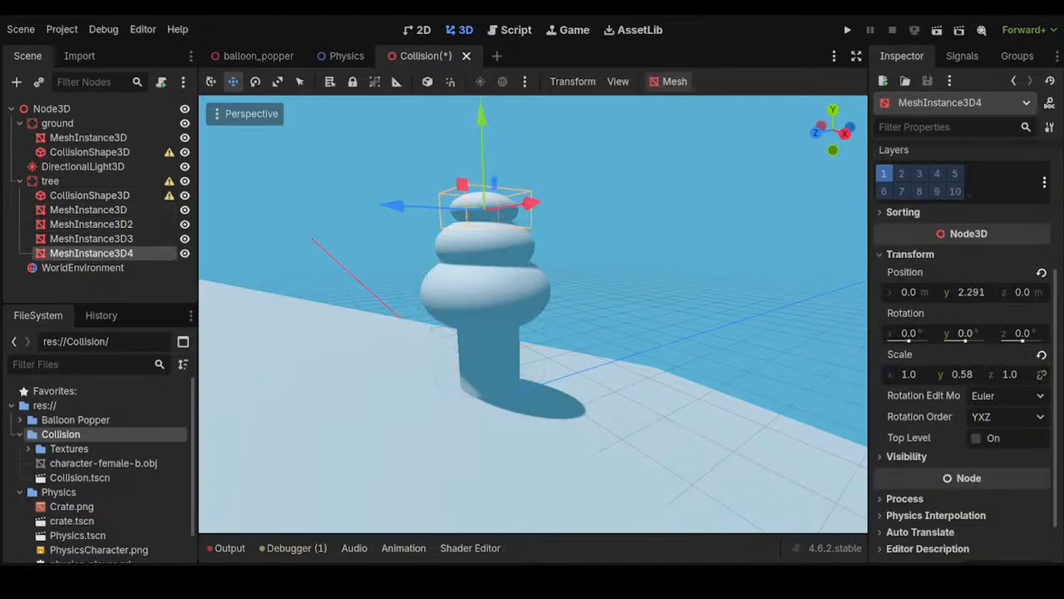
{"action": "key", "text": "e"}
{"action": "key", "text": "w"}
{"action": "key", "text": "r"}
{"action": "mouse_move", "coordinate": [482, 118]}
{"action": "left_mouse_down"}
{"action": "mouse_move", "coordinate": [481, 86]}
{"action": "mouse_move", "coordinate": [480, 114]}
{"action": "left_mouse_up"}
{"action": "key", "text": "w"}
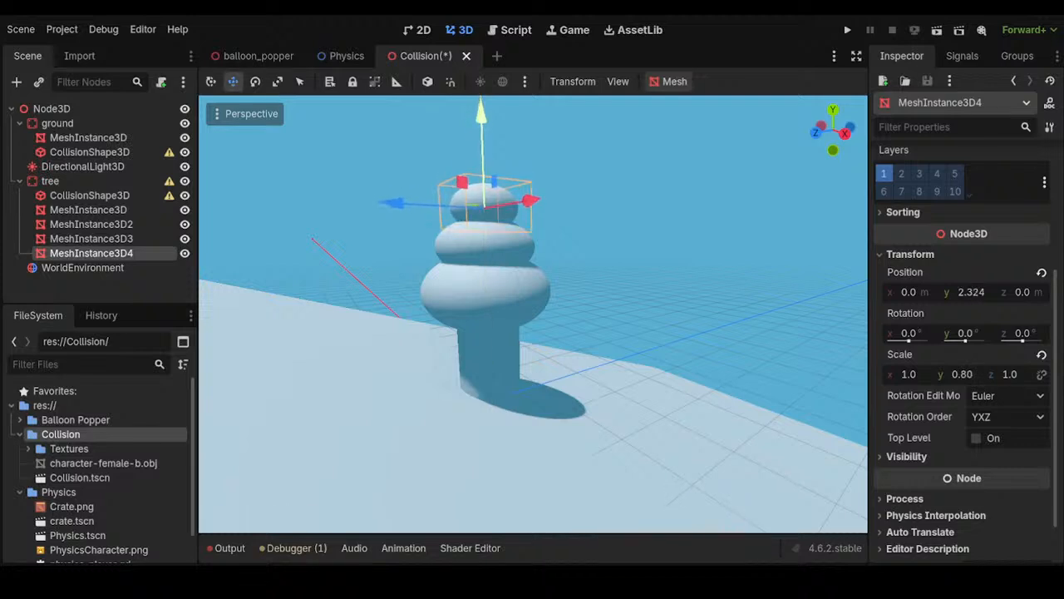
Slim the tree's trunk cylinder by setting its X and Z scale to 0.75
{"action": "left_click", "coordinate": [88, 210]}
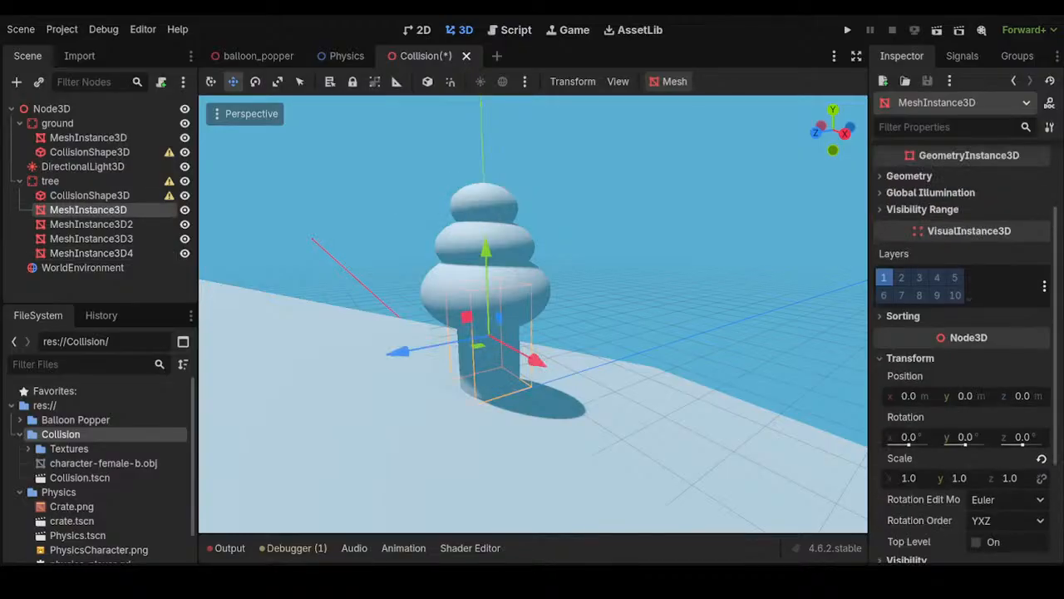
{"action": "middle_click_drag", "start_coordinate": [515, 324], "coordinate": [621, 311]}
{"action": "left_click", "coordinate": [908, 478]}
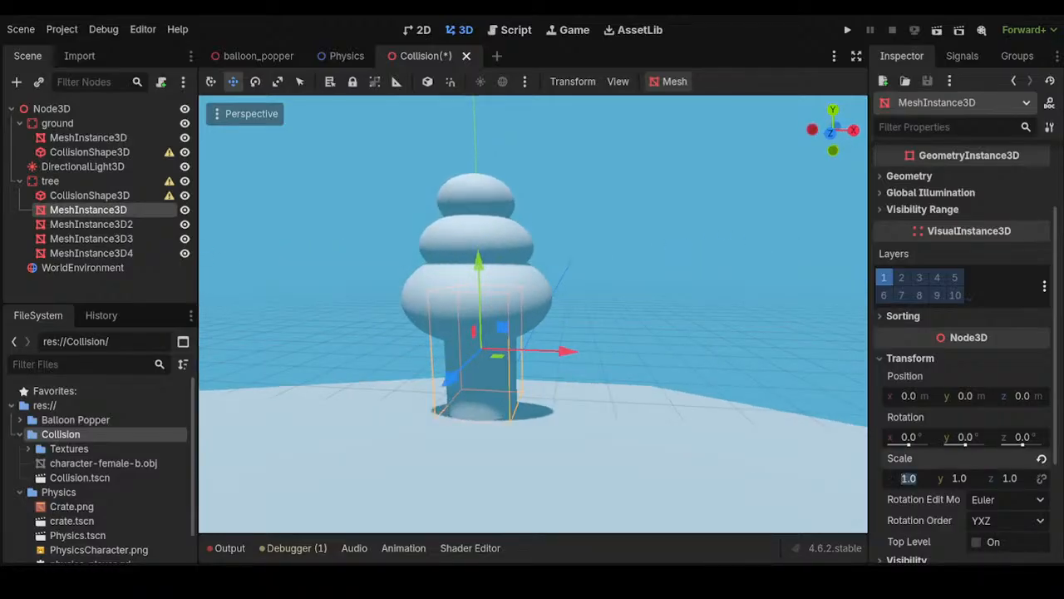
{"action": "type", "text": "0.75"}
{"action": "key", "text": "Return"}
{"action": "left_click", "coordinate": [1010, 478]}
{"action": "type", "text": ".75"}
{"action": "key", "text": "Return"}
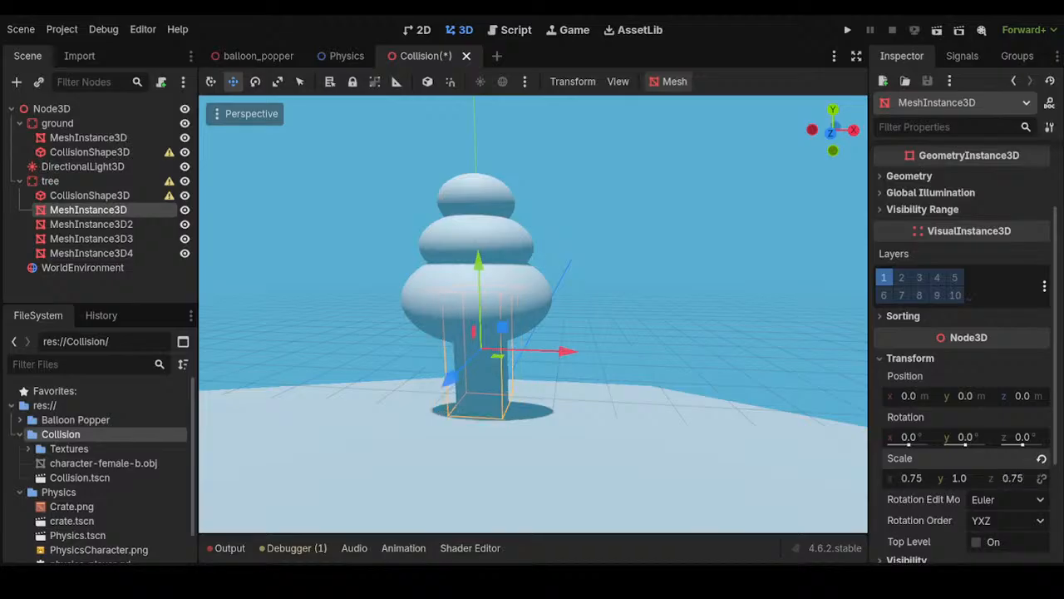
Lower the trunk cylinder to about Y -0.49 so more of it extends below the foliage
{"action": "middle_click_drag", "start_coordinate": [376, 301], "coordinate": [570, 297]}
{"action": "left_click_drag", "start_coordinate": [570, 264], "coordinate": [570, 284]}
{"action": "middle_click_drag", "start_coordinate": [570, 287], "coordinate": [859, 289]}
{"action": "scroll", "coordinate": [859, 289], "scroll_direction": "up", "scroll_amount": 2}
{"action": "left_click_drag", "start_coordinate": [497, 274], "coordinate": [497, 291]}
{"action": "middle_click_drag", "start_coordinate": [497, 291], "coordinate": [549, 280]}
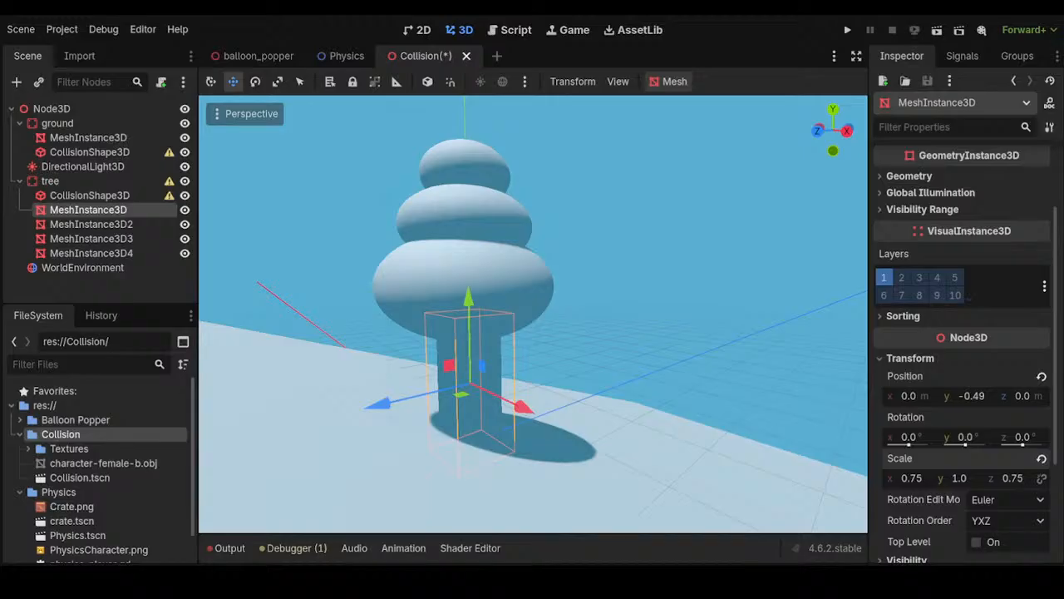
Raise the whole tree static body so the lengthened trunk stands on the slope
{"action": "left_click", "coordinate": [89, 195]}
{"action": "left_click", "coordinate": [66, 181]}
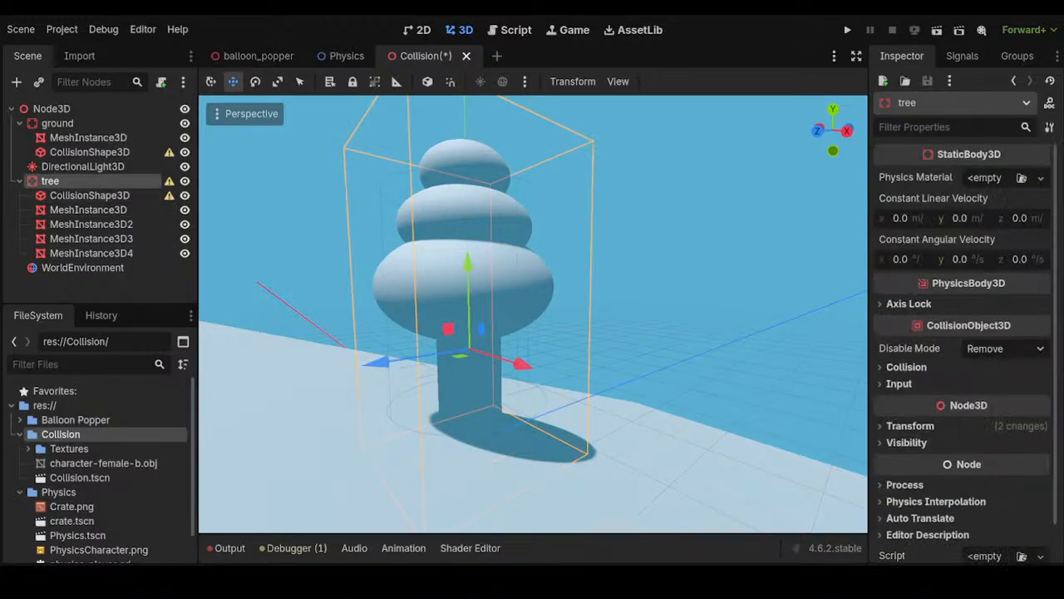
{"action": "left_click_drag", "start_coordinate": [468, 265], "coordinate": [468, 239]}
{"action": "scroll", "coordinate": [468, 239], "scroll_direction": "down", "scroll_amount": 3}
{"action": "middle_click_drag", "start_coordinate": [468, 239], "coordinate": [581, 237]}
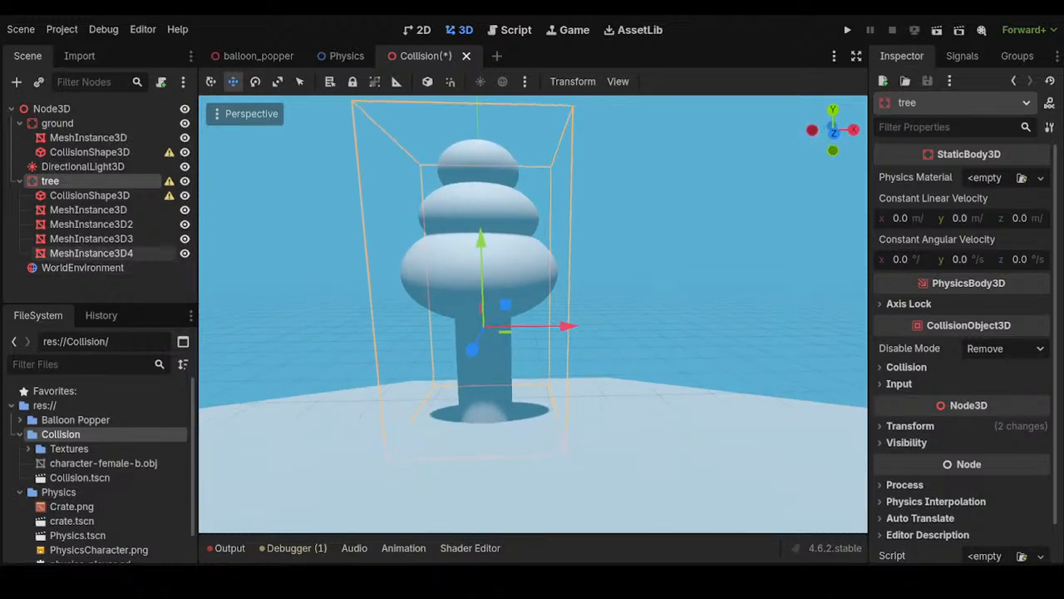
Move the tree's cylinder collision shape down along the trunk towards the ground
{"action": "left_click", "coordinate": [89, 194]}
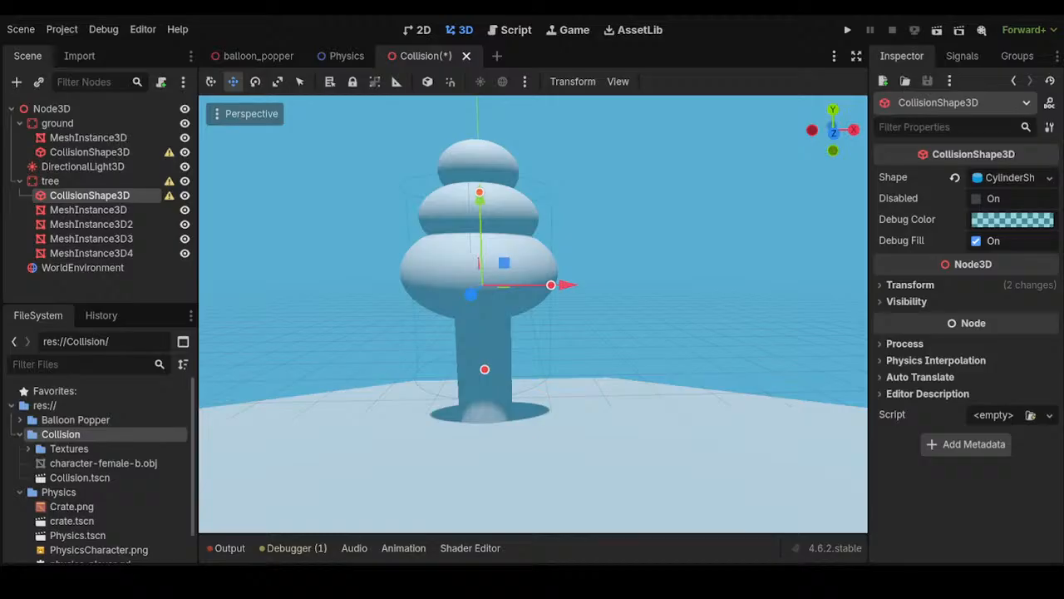
{"action": "middle_click_drag", "start_coordinate": [532, 287], "coordinate": [488, 287]}
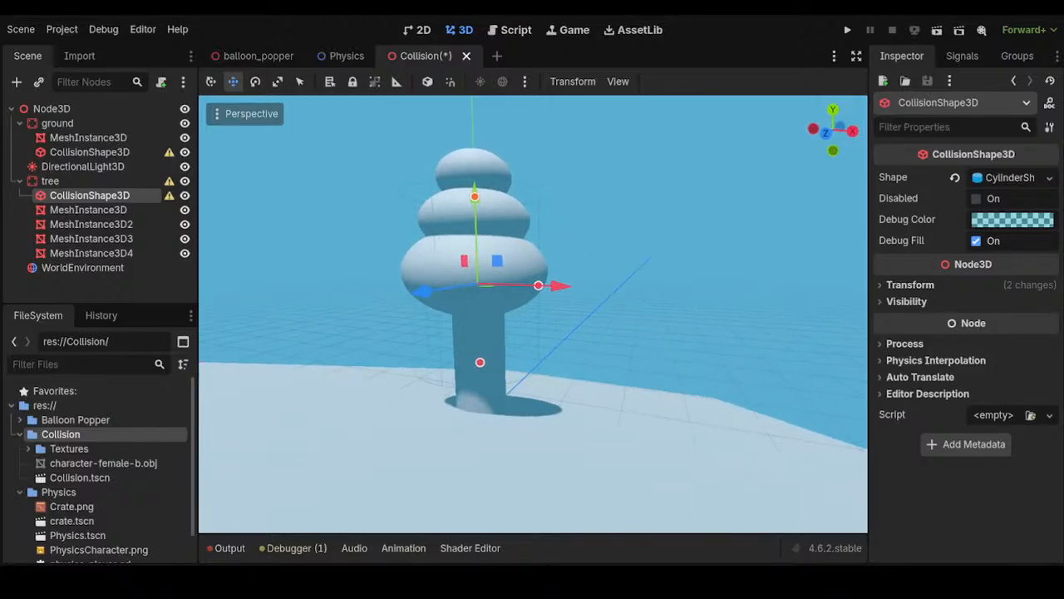
{"action": "left_click_drag", "start_coordinate": [475, 190], "coordinate": [476, 217]}
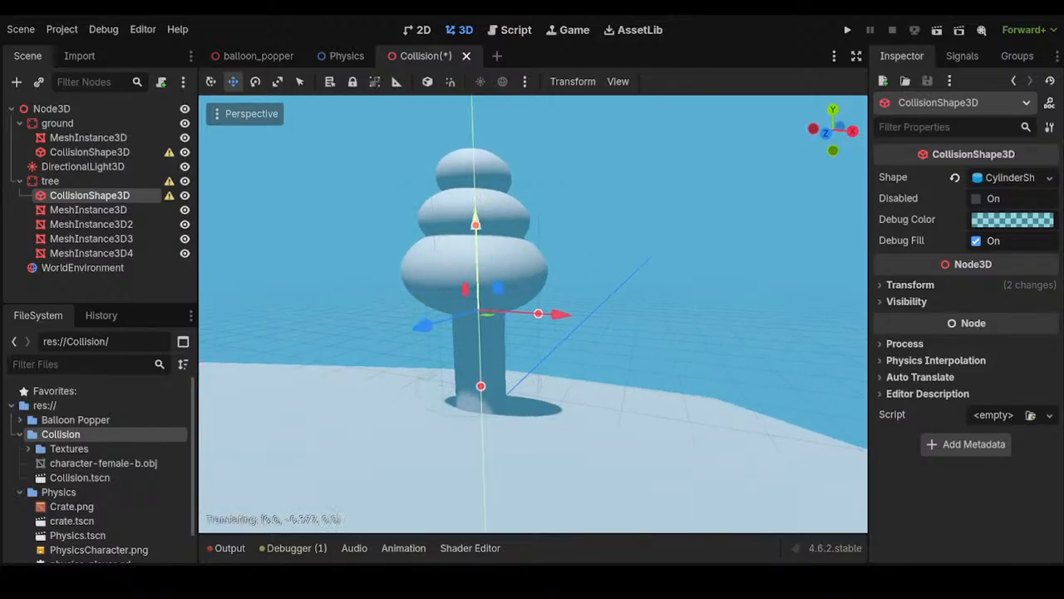
{"action": "scroll", "coordinate": [475, 222], "scroll_direction": "up", "scroll_amount": 5}
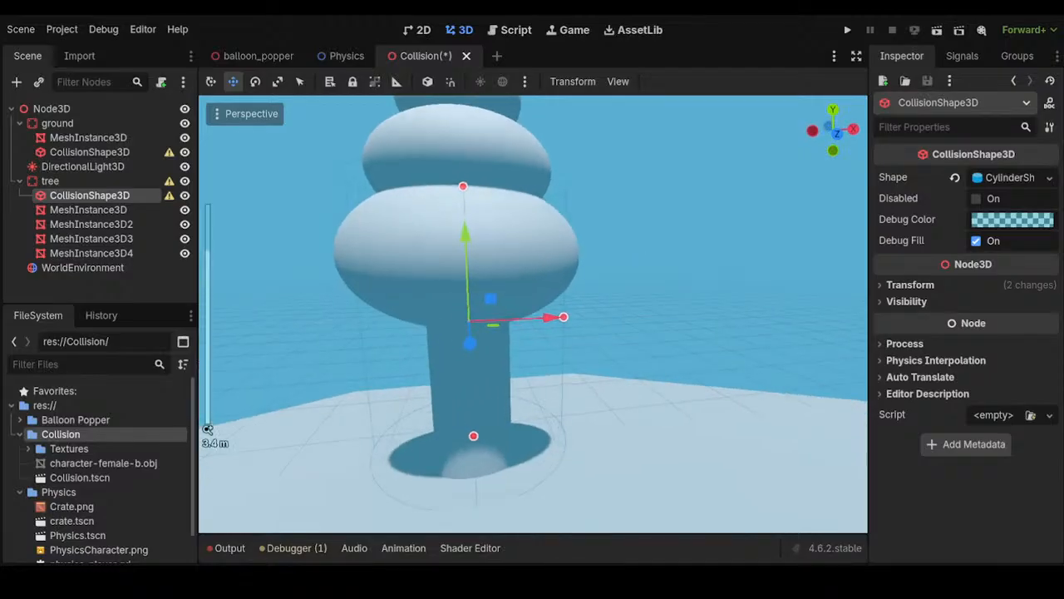
Narrow the cylinder collision shape along X to match the trunk's width and adjust its vertical scale
{"action": "key", "text": "e"}
{"action": "key", "text": "r"}
{"action": "left_click_drag", "start_coordinate": [548, 318], "coordinate": [503, 318]}
{"action": "scroll", "coordinate": [503, 319], "scroll_direction": "up", "scroll_amount": 5}
{"action": "middle_click_drag", "start_coordinate": [532, 267], "coordinate": [434, 308]}
{"action": "left_click_drag", "start_coordinate": [483, 308], "coordinate": [478, 309]}
{"action": "scroll", "coordinate": [478, 308], "scroll_direction": "down", "scroll_amount": 4}
{"action": "left_click_drag", "start_coordinate": [435, 230], "coordinate": [434, 184]}
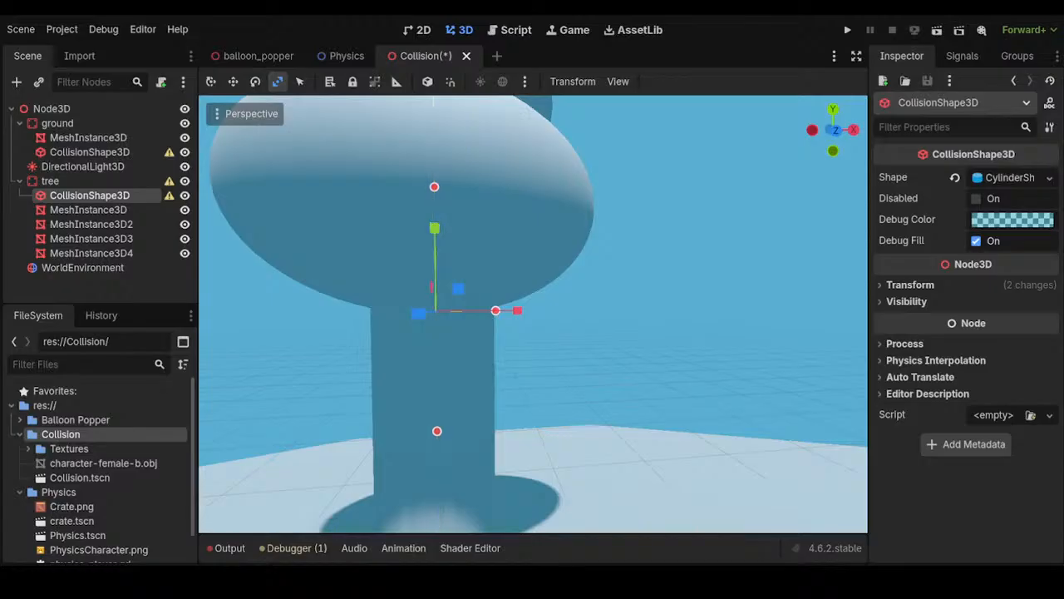
Lower the tree's cylinder collision shape so it covers the trunk down to the ground
{"action": "scroll", "coordinate": [434, 183], "scroll_direction": "down", "scroll_amount": 2}
{"action": "middle_click_drag", "start_coordinate": [434, 187], "coordinate": [573, 195]}
{"action": "left_click_drag", "start_coordinate": [545, 225], "coordinate": [545, 294]}
{"action": "key", "text": "e"}
{"action": "key", "text": "w"}
{"action": "scroll", "coordinate": [544, 293], "scroll_direction": "down", "scroll_amount": 3}
{"action": "middle_click_drag", "start_coordinate": [545, 294], "coordinate": [615, 314]}
{"action": "scroll", "coordinate": [532, 313], "scroll_direction": "up", "scroll_amount": 5}
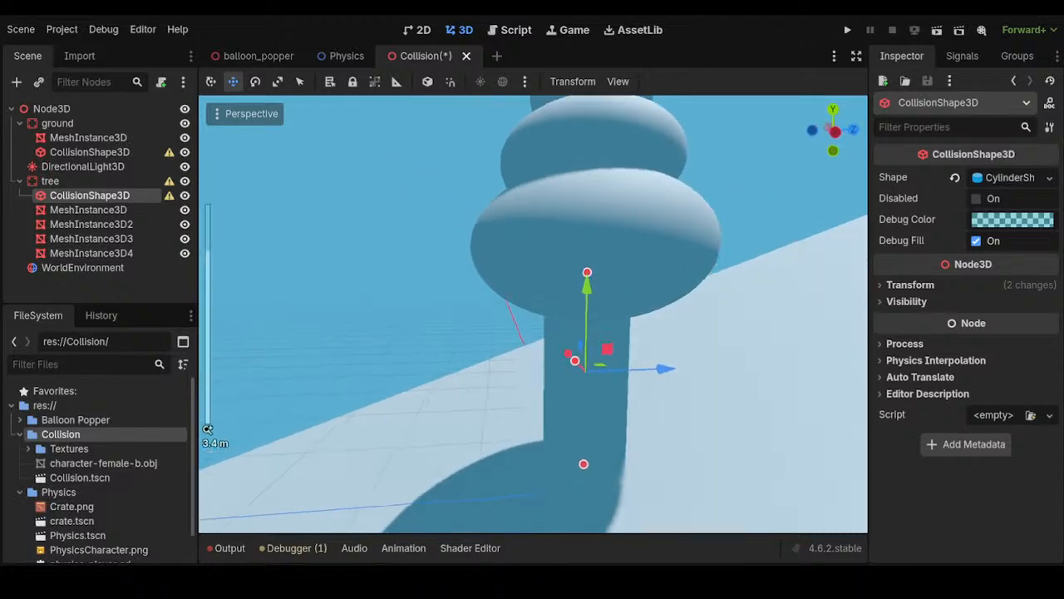
Set the debug color of the tree's collision shape to pink and check its fit around the trunk
{"action": "left_click", "coordinate": [1012, 219]}
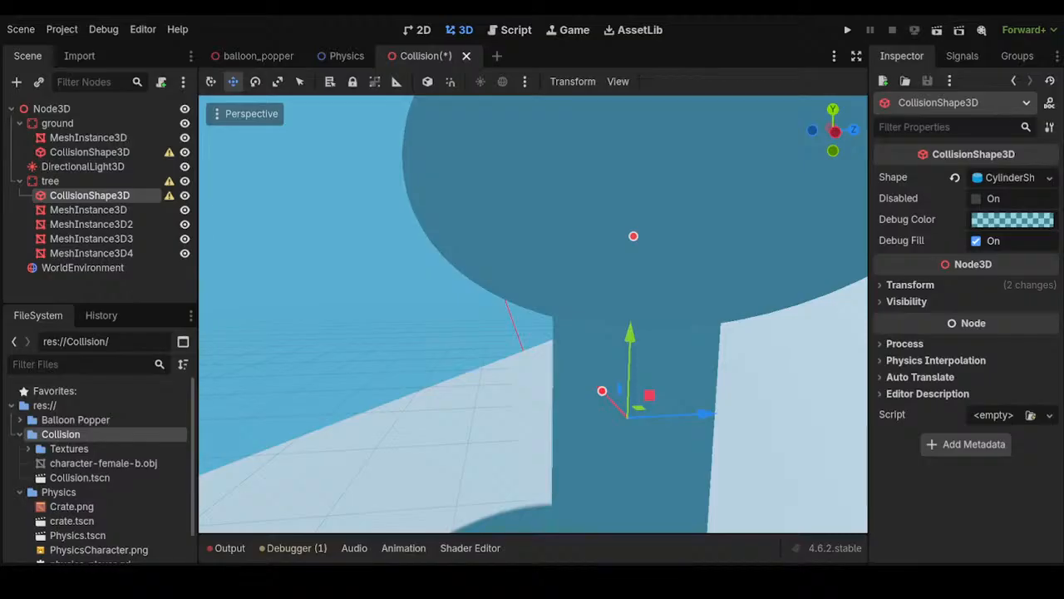
{"action": "middle_click_drag", "start_coordinate": [615, 313], "coordinate": [399, 319]}
{"action": "scroll", "coordinate": [432, 317], "scroll_direction": "down", "scroll_amount": 4}
{"action": "scroll", "coordinate": [532, 313], "scroll_direction": "up", "scroll_amount": 5}
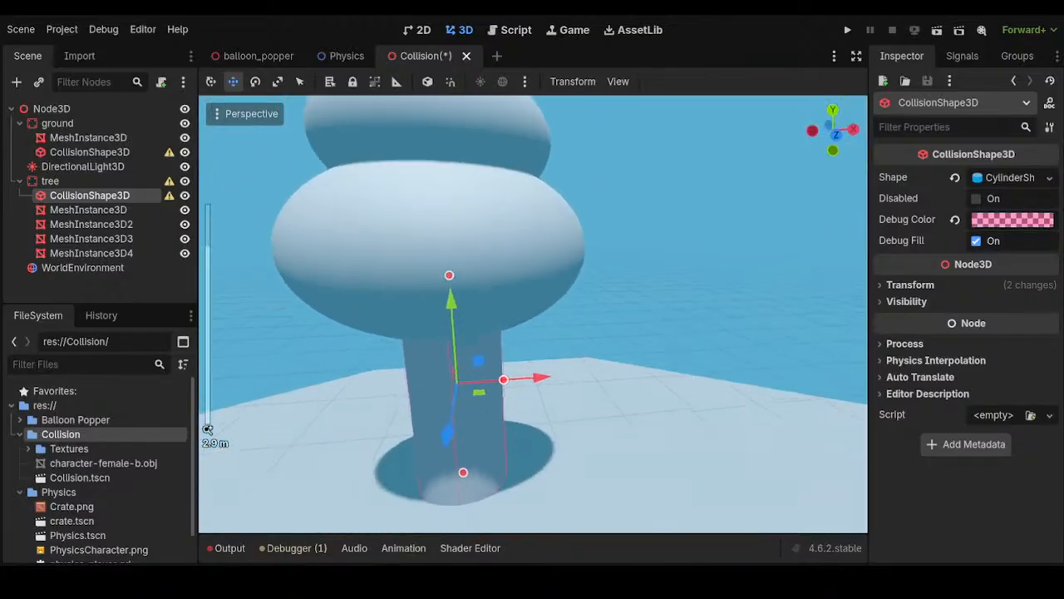
{"action": "scroll", "coordinate": [532, 313], "scroll_direction": "down", "scroll_amount": 7}
{"action": "middle_click_drag", "start_coordinate": [532, 313], "coordinate": [632, 320]}
{"action": "scroll", "coordinate": [465, 324], "scroll_direction": "up", "scroll_amount": 10}
{"action": "scroll", "coordinate": [466, 324], "scroll_direction": "down", "scroll_amount": 14}
{"action": "scroll", "coordinate": [465, 324], "scroll_direction": "up", "scroll_amount": 5}
{"action": "middle_click_drag", "start_coordinate": [465, 324], "coordinate": [590, 344]}
{"action": "scroll", "coordinate": [98, 471], "scroll_direction": "down", "scroll_amount": 1}
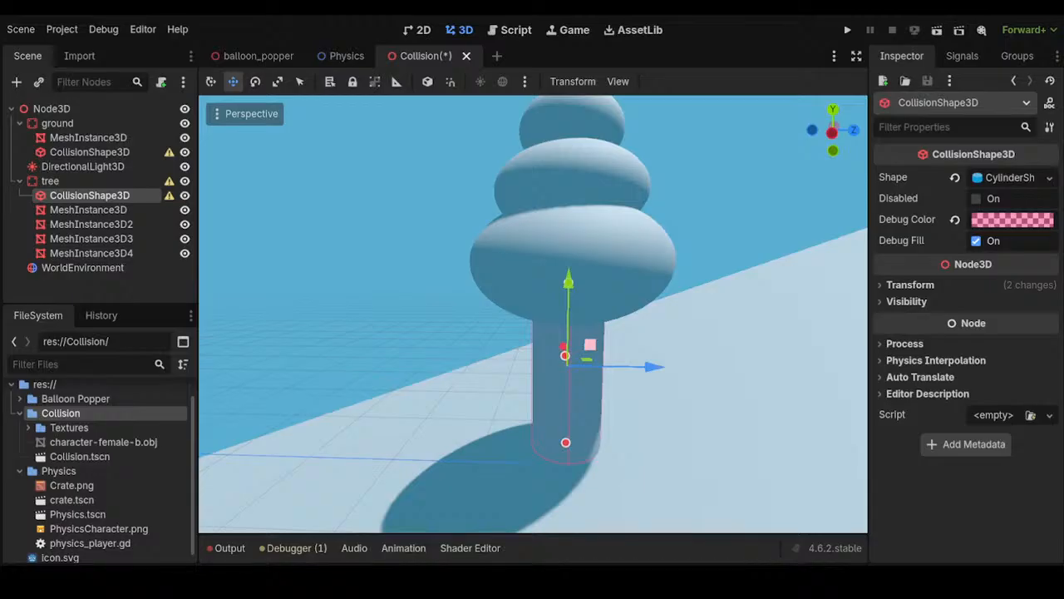
Create a StandardMaterial3D named tree_trunk.tres in the Collision folder with a reddish-brown albedo and apply it to the trunk
{"action": "left_click", "coordinate": [1013, 81]}
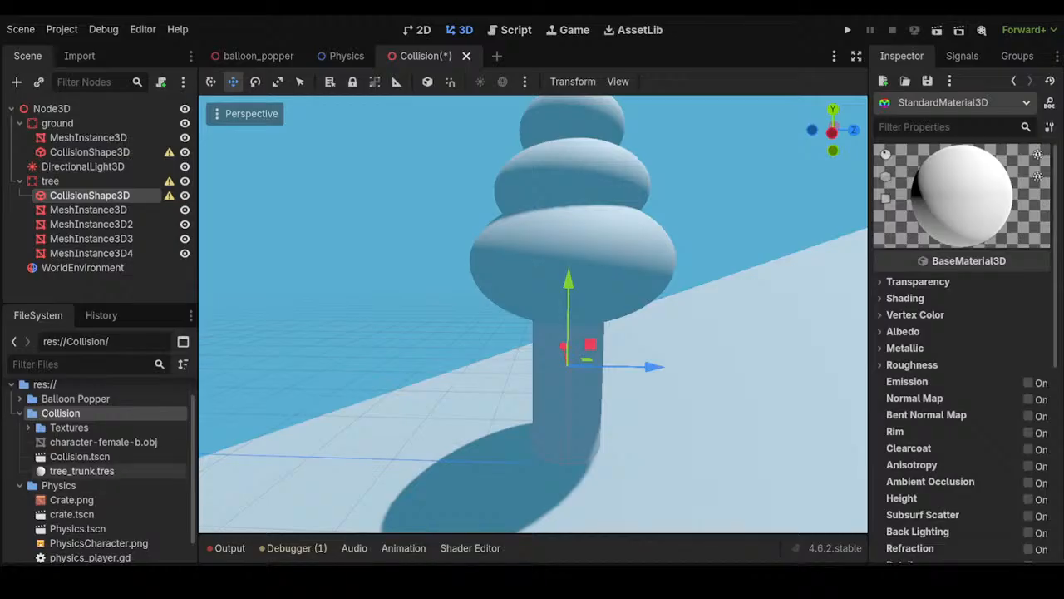
{"action": "left_click", "coordinate": [81, 471]}
{"action": "left_click", "coordinate": [902, 331]}
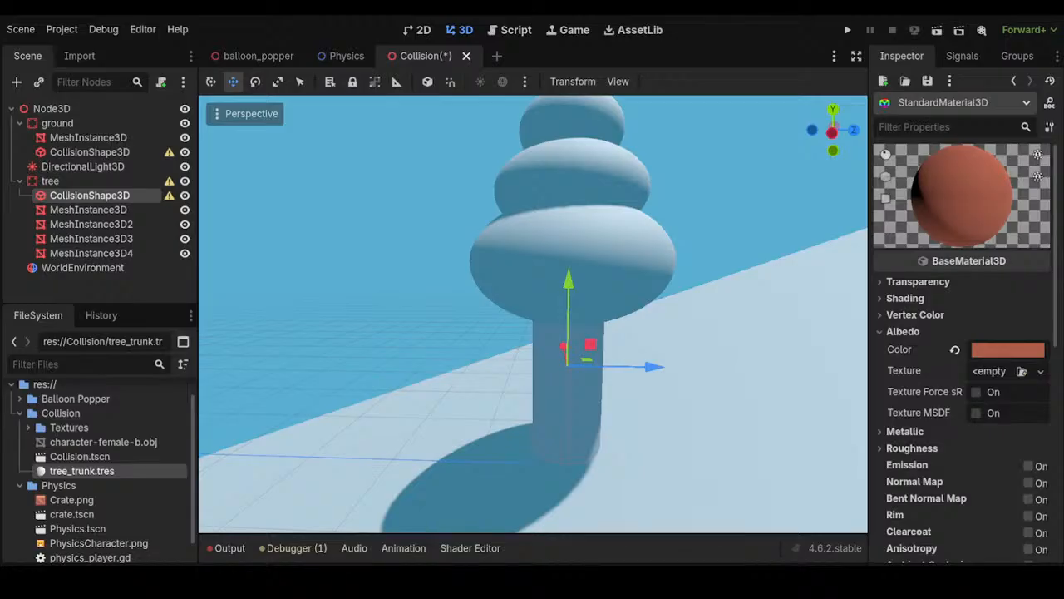
{"action": "scroll", "coordinate": [963, 349], "scroll_direction": "down", "scroll_amount": 2}
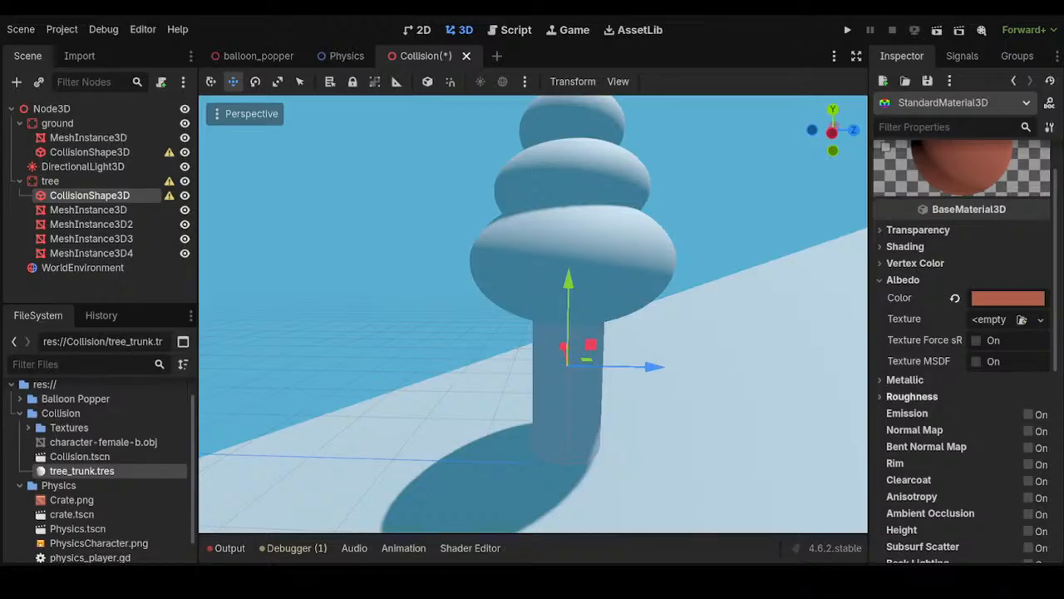
{"action": "scroll", "coordinate": [963, 349], "scroll_direction": "down", "scroll_amount": 4}
{"action": "scroll", "coordinate": [963, 349], "scroll_direction": "down", "scroll_amount": 2}
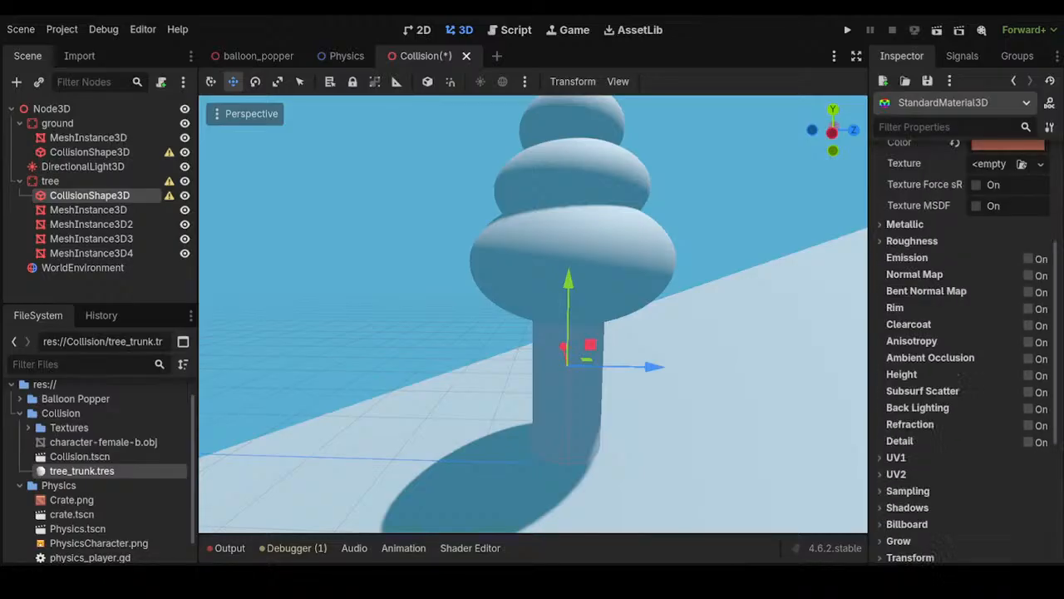
{"action": "scroll", "coordinate": [963, 349], "scroll_direction": "up", "scroll_amount": 6}
{"action": "left_click_drag", "start_coordinate": [82, 470], "coordinate": [595, 398]}
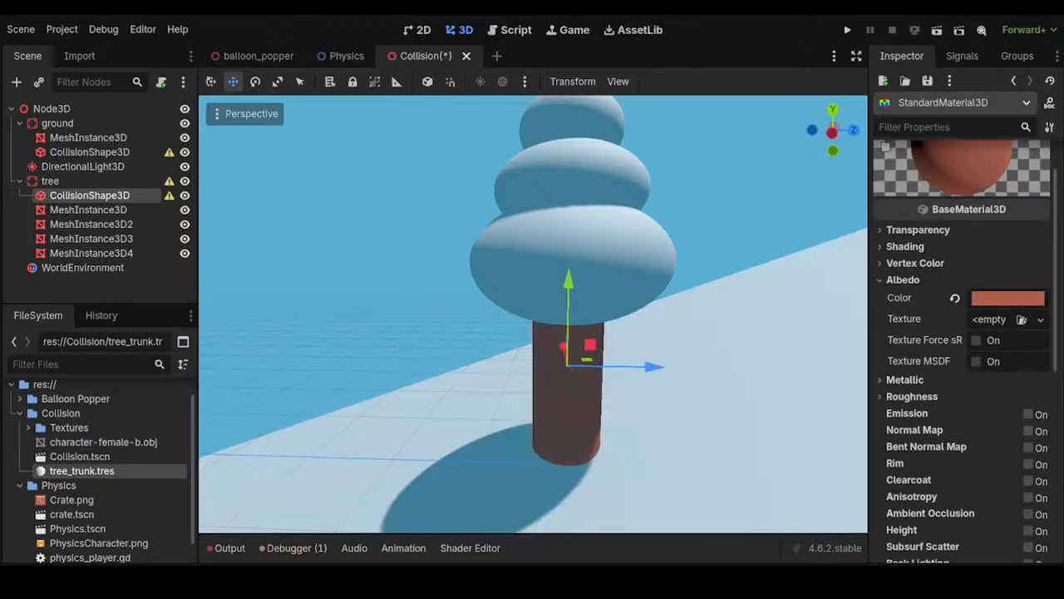
Create a material named leaves.tres in the Collision folder with a green albedo and apply it to all three foliage meshes
{"action": "left_click", "coordinate": [60, 413]}
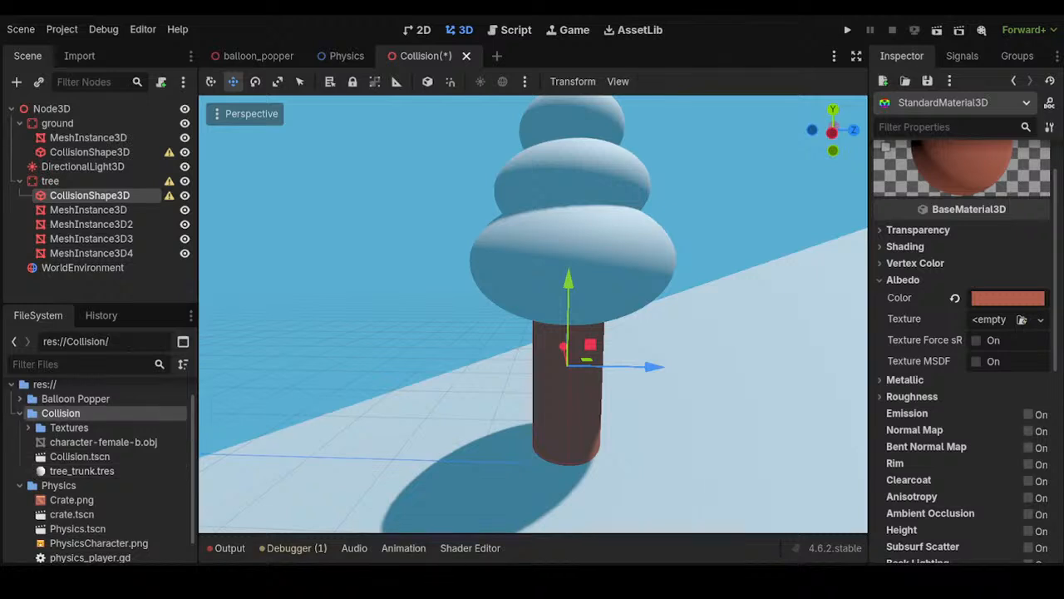
{"action": "key", "text": "Return"}
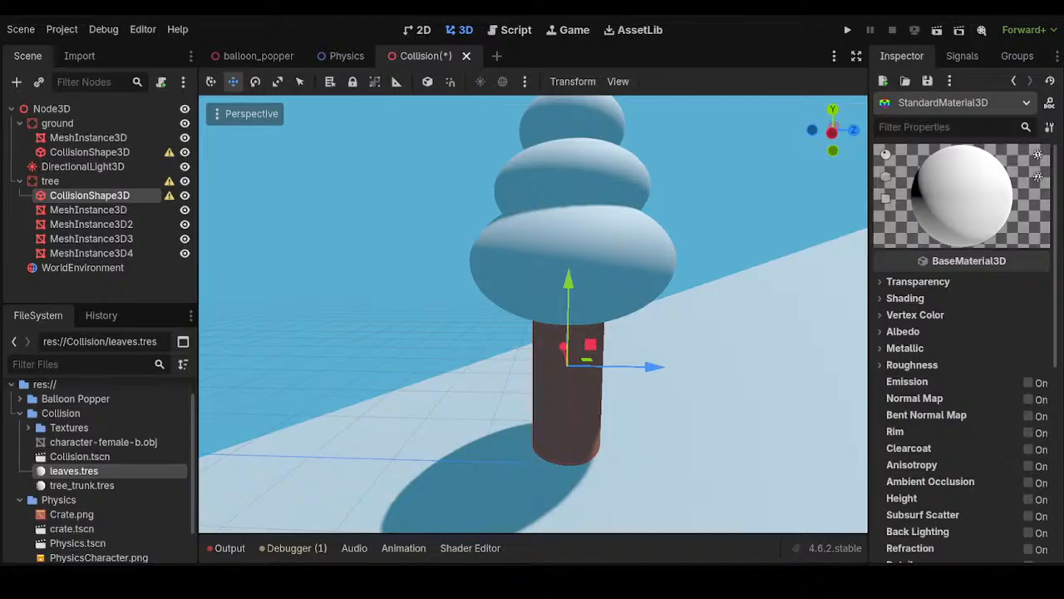
{"action": "left_click", "coordinate": [902, 331]}
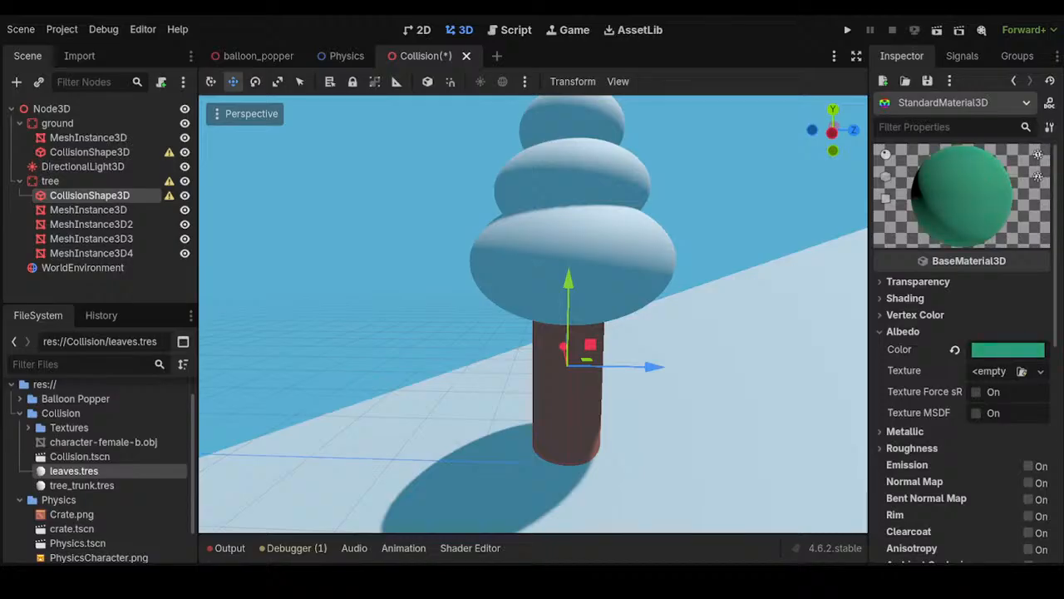
{"action": "left_click_drag", "start_coordinate": [73, 470], "coordinate": [508, 292]}
{"action": "left_click_drag", "start_coordinate": [73, 471], "coordinate": [532, 187]}
{"action": "left_click_drag", "start_coordinate": [73, 479], "coordinate": [572, 125]}
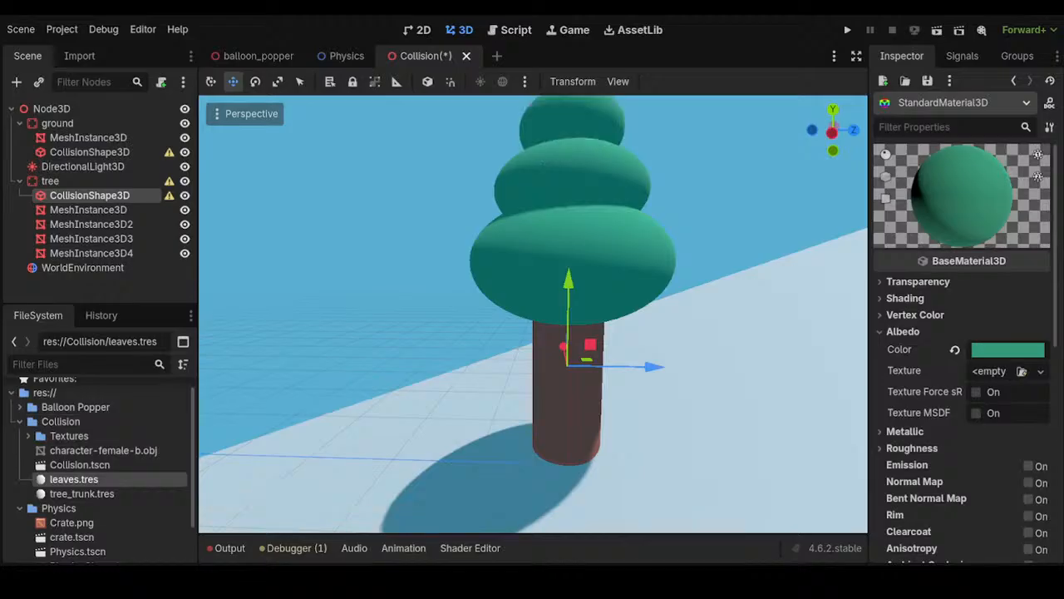
Raise the three foliage meshes together slightly above the trunk
{"action": "scroll", "coordinate": [573, 216], "scroll_direction": "down", "scroll_amount": 10}
{"action": "middle_click_drag", "start_coordinate": [574, 216], "coordinate": [490, 191]}
{"action": "left_click", "coordinate": [89, 210]}
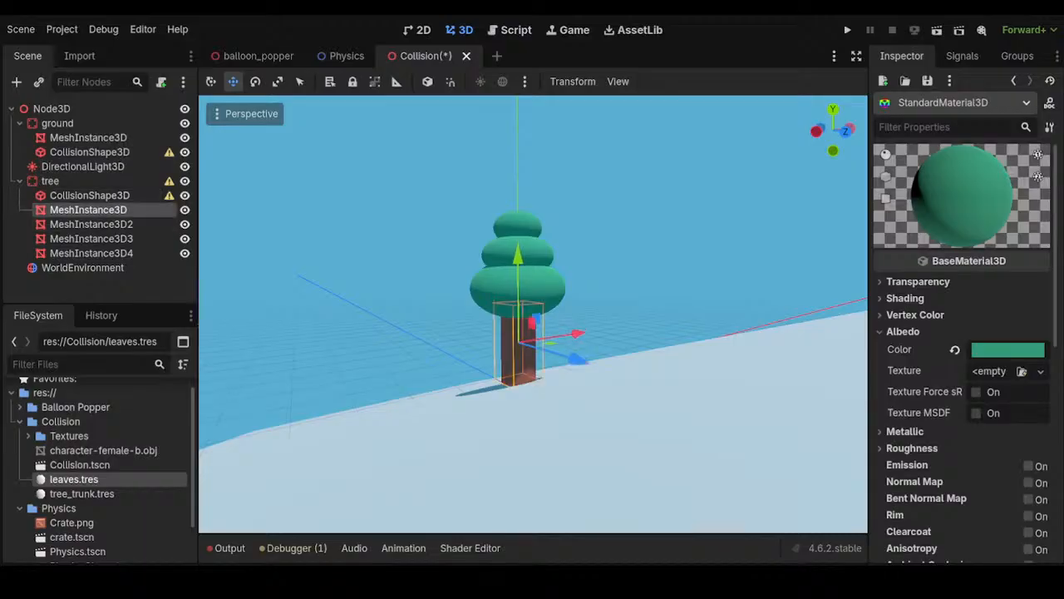
{"action": "left_click", "coordinate": [92, 224]}
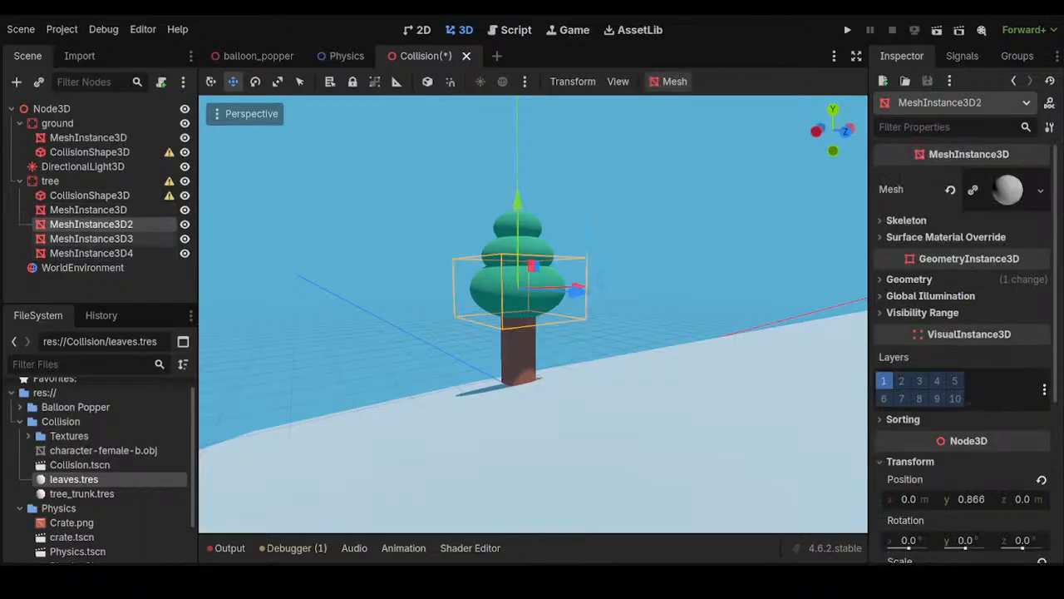
{"action": "left_click", "coordinate": [91, 253], "text": "shift"}
{"action": "mouse_move", "coordinate": [517, 169]}
{"action": "left_mouse_down"}
{"action": "mouse_move", "coordinate": [517, 145]}
{"action": "mouse_move", "coordinate": [517, 163]}
{"action": "left_mouse_up"}
{"action": "middle_click_drag", "start_coordinate": [536, 170], "coordinate": [823, 203]}
{"action": "scroll", "coordinate": [654, 204], "scroll_direction": "up", "scroll_amount": 4}
{"action": "middle_click_drag", "start_coordinate": [432, 274], "coordinate": [682, 237]}
{"action": "scroll", "coordinate": [682, 237], "scroll_direction": "down", "scroll_amount": 4}
{"action": "middle_click_drag", "start_coordinate": [598, 274], "coordinate": [490, 273]}
{"action": "scroll", "coordinate": [524, 97], "scroll_direction": "up", "scroll_amount": 3}
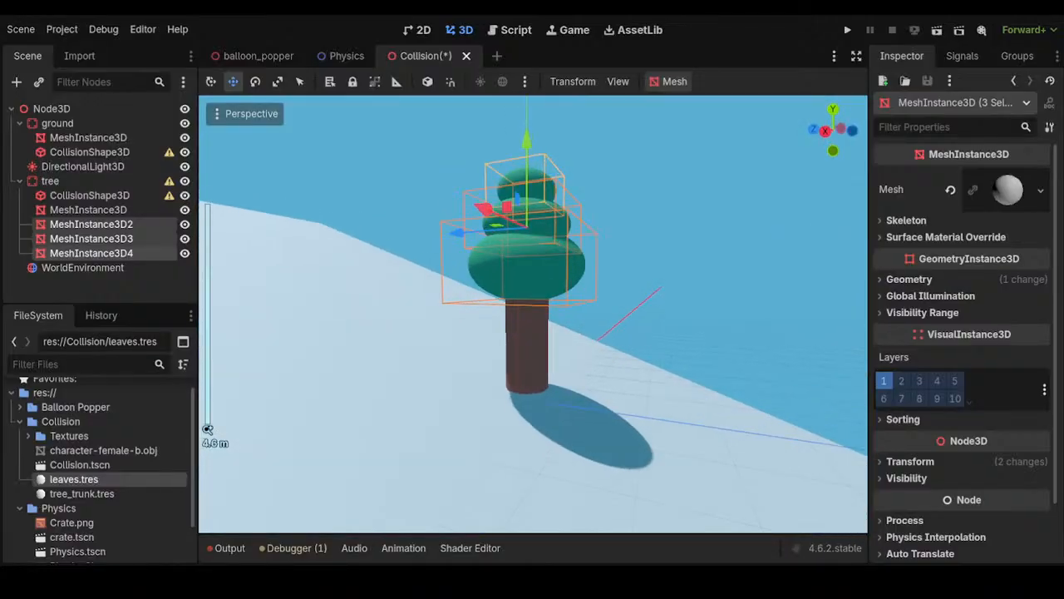
Lengthen the trunk mesh to a Y scale of 1.19, lower it to Y -0.62, and save the scene
{"action": "left_click", "coordinate": [88, 209]}
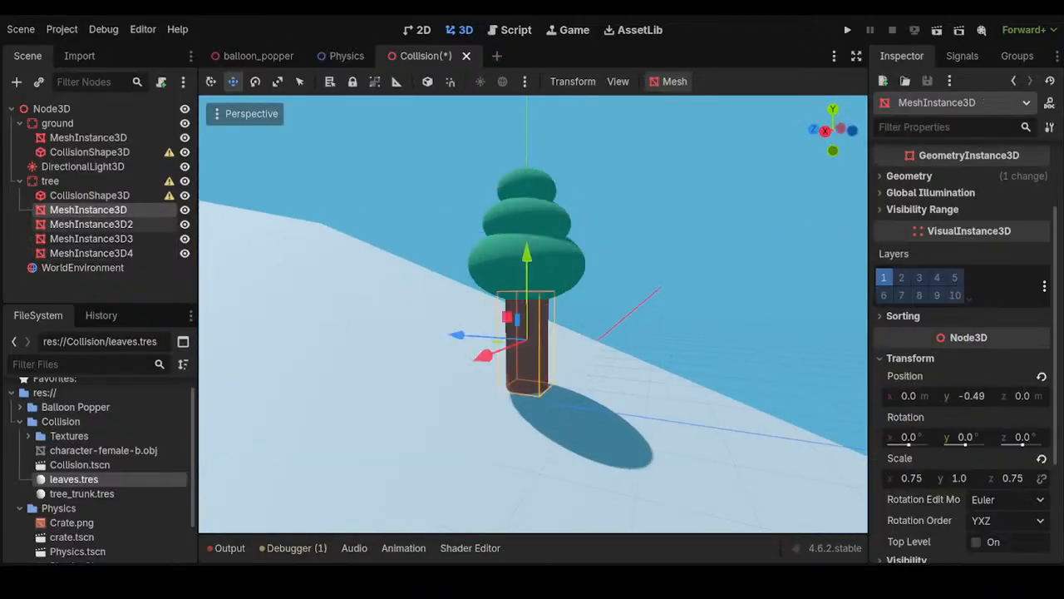
{"action": "key", "text": "r"}
{"action": "mouse_move", "coordinate": [526, 257]}
{"action": "left_mouse_down"}
{"action": "mouse_move", "coordinate": [526, 233]}
{"action": "mouse_move", "coordinate": [526, 262]}
{"action": "left_mouse_up"}
{"action": "key", "text": "w"}
{"action": "middle_click_drag", "start_coordinate": [544, 324], "coordinate": [224, 270]}
{"action": "scroll", "coordinate": [532, 314], "scroll_direction": "down", "scroll_amount": 7}
{"action": "middle_click_drag", "start_coordinate": [533, 314], "coordinate": [354, 324]}
{"action": "key", "text": "ctrl+s"}
Save the tree branch as its own scene, tree.tscn, in the Collision folder
{"action": "left_click", "coordinate": [20, 180]}
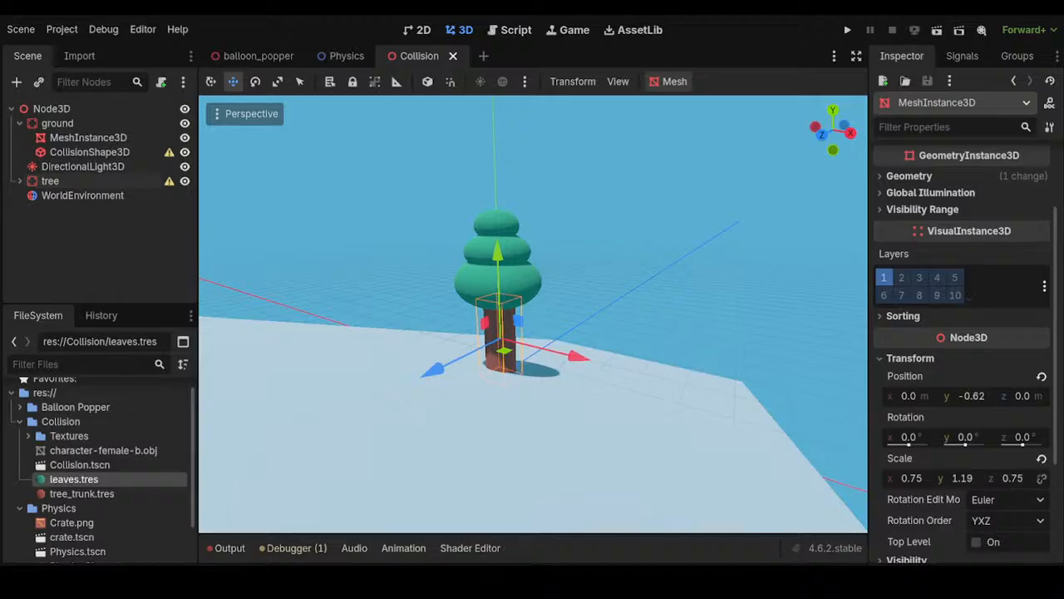
{"action": "scroll", "coordinate": [532, 314], "scroll_direction": "up", "scroll_amount": 8}
{"action": "middle_click_drag", "start_coordinate": [533, 315], "coordinate": [612, 255]}
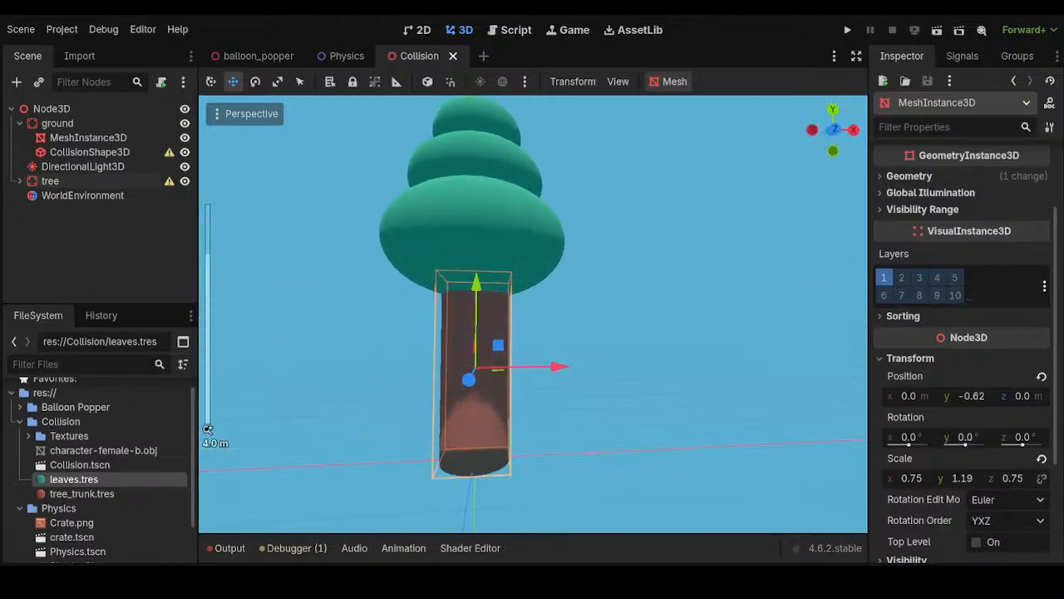
{"action": "left_click_drag", "start_coordinate": [49, 180], "coordinate": [97, 438]}
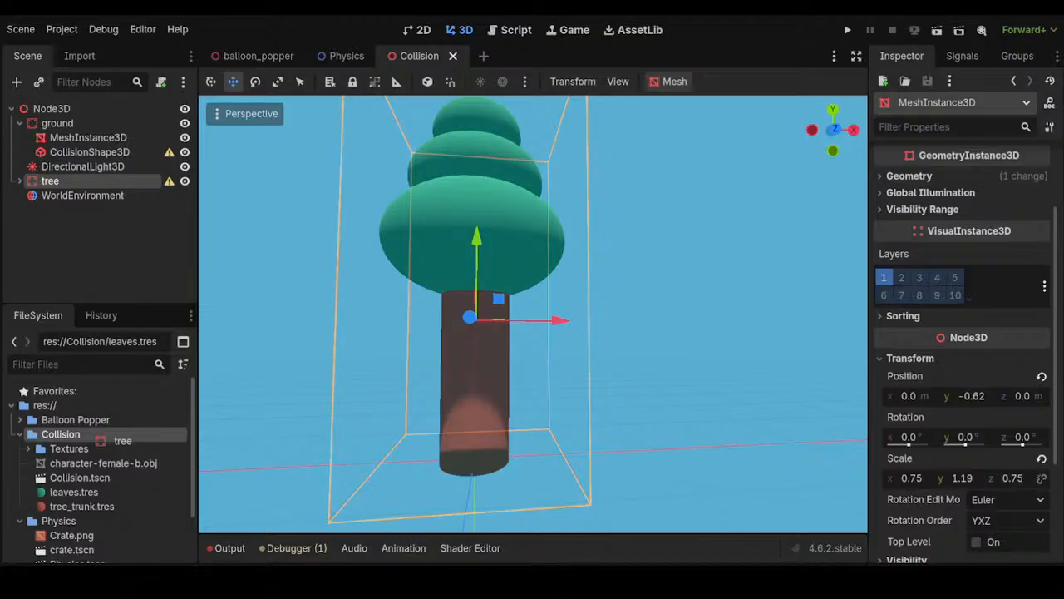
{"action": "left_click_drag", "start_coordinate": [97, 438], "coordinate": [97, 438]}
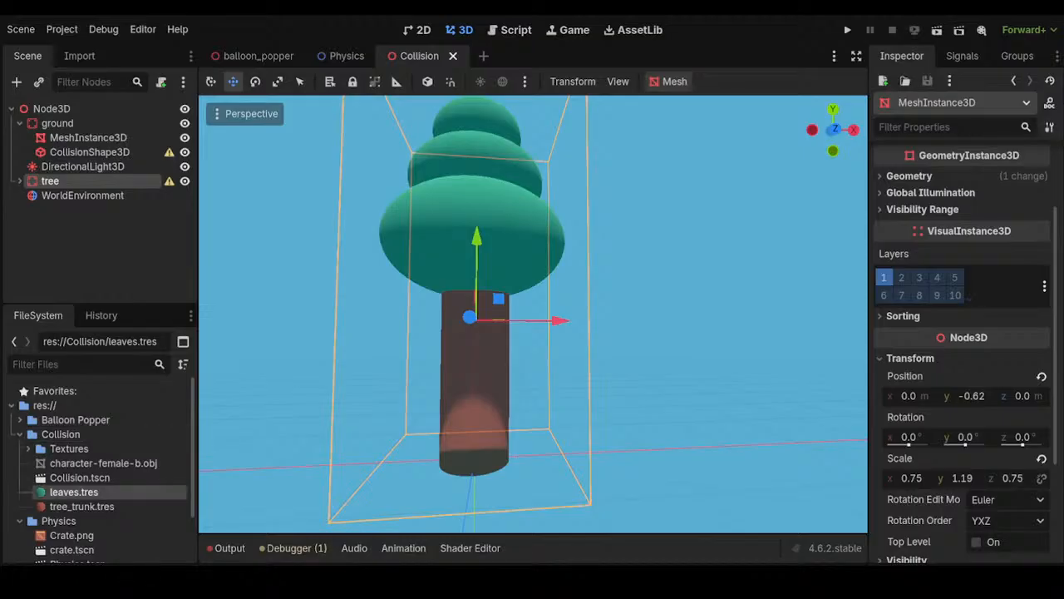
{"action": "scroll", "coordinate": [532, 314], "scroll_direction": "down", "scroll_amount": 8}
{"action": "middle_click_drag", "start_coordinate": [532, 314], "coordinate": [416, 352]}
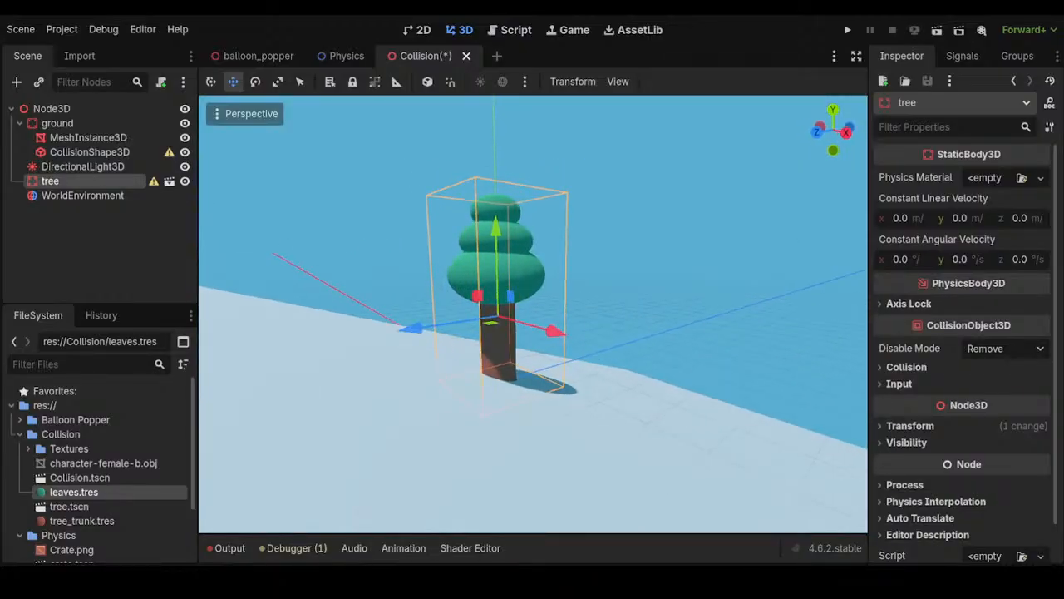
Duplicate the tree and place the copy further up the slope, near the ground's +X edge
{"action": "scroll", "coordinate": [532, 315], "scroll_direction": "down", "scroll_amount": 12}
{"action": "middle_click_drag", "start_coordinate": [532, 315], "coordinate": [358, 314]}
{"action": "scroll", "coordinate": [333, 354], "scroll_direction": "up", "scroll_amount": 2}
{"action": "scroll", "coordinate": [386, 346], "scroll_direction": "up", "scroll_amount": 4}
{"action": "scroll", "coordinate": [386, 346], "scroll_direction": "down", "scroll_amount": 2}
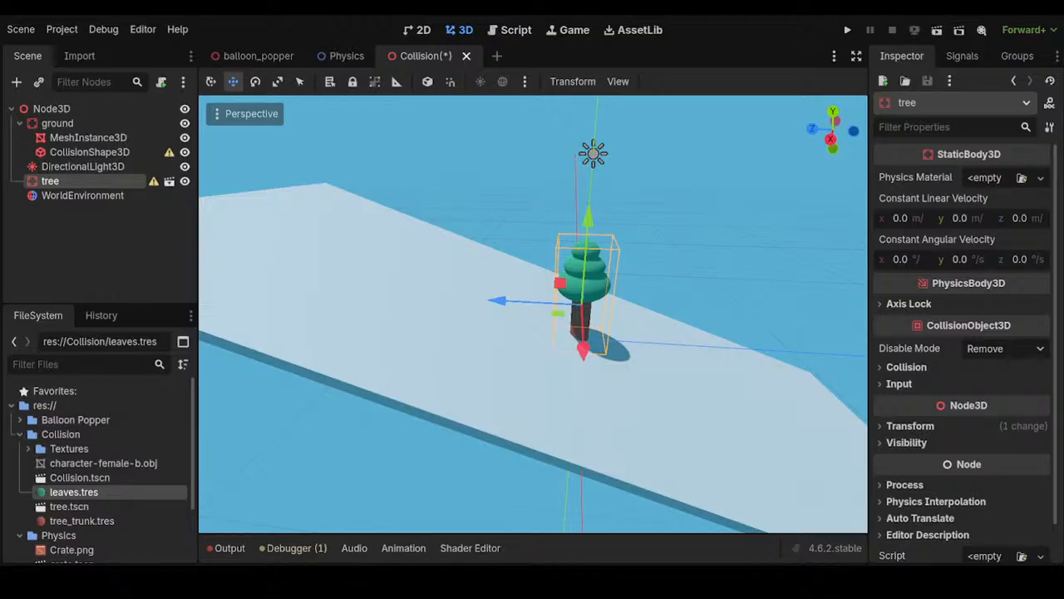
{"action": "middle_click_drag", "start_coordinate": [578, 339], "coordinate": [559, 312]}
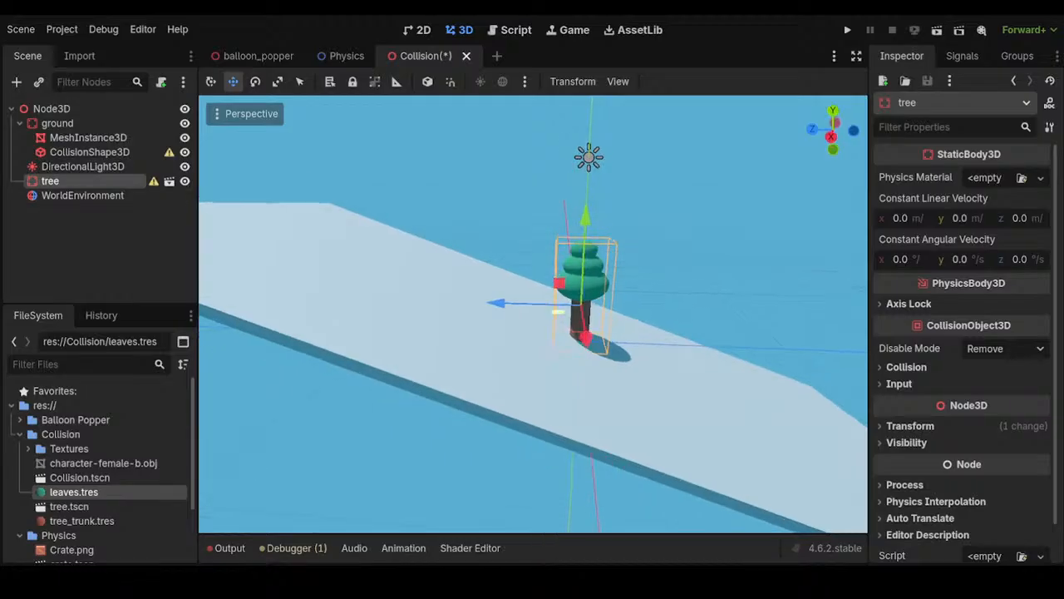
{"action": "key", "text": "ctrl+d"}
{"action": "left_click_drag", "start_coordinate": [560, 283], "coordinate": [434, 234]}
{"action": "middle_click_drag", "start_coordinate": [422, 273], "coordinate": [241, 339]}
{"action": "left_click_drag", "start_coordinate": [466, 212], "coordinate": [380, 213]}
{"action": "scroll", "coordinate": [399, 241], "scroll_direction": "down", "scroll_amount": 9}
{"action": "middle_click_drag", "start_coordinate": [399, 241], "coordinate": [411, 202]}
{"action": "scroll", "coordinate": [411, 201], "scroll_direction": "up", "scroll_amount": 6}
Duplicate the upslope tree and move the copy across to the opposite edge of the ground
{"action": "key", "text": "ctrl+d"}
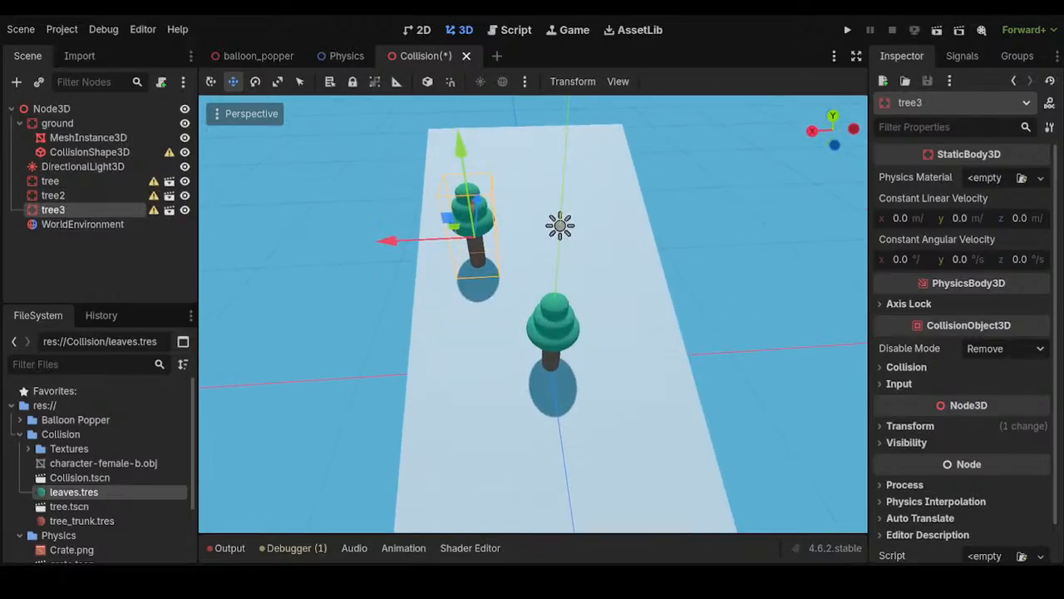
{"action": "left_click_drag", "start_coordinate": [406, 240], "coordinate": [523, 236]}
{"action": "middle_click_drag", "start_coordinate": [517, 256], "coordinate": [648, 250]}
Duplicate trees to form a second pair downslope of the central tree, one near each edge of the ground
{"action": "key", "text": "ctrl+d"}
{"action": "left_click_drag", "start_coordinate": [456, 213], "coordinate": [616, 271]}
{"action": "middle_click_drag", "start_coordinate": [616, 272], "coordinate": [424, 229]}
{"action": "left_click_drag", "start_coordinate": [569, 388], "coordinate": [329, 380]}
{"action": "key", "text": "ctrl+d"}
{"action": "middle_click_drag", "start_coordinate": [332, 381], "coordinate": [407, 380]}
Duplicate another tree and place the copy midway across the ground, below the second pair
{"action": "key", "text": "ctrl+d"}
{"action": "left_click_drag", "start_coordinate": [368, 324], "coordinate": [461, 304]}
{"action": "middle_click_drag", "start_coordinate": [460, 304], "coordinate": [545, 284]}
{"action": "left_click_drag", "start_coordinate": [508, 262], "coordinate": [597, 319]}
{"action": "middle_click_drag", "start_coordinate": [597, 320], "coordinate": [472, 337]}
Duplicate the lowest central tree, place the copy near the slope's lower end towards the +X edge, and save the scene
{"action": "key", "text": "ctrl+d"}
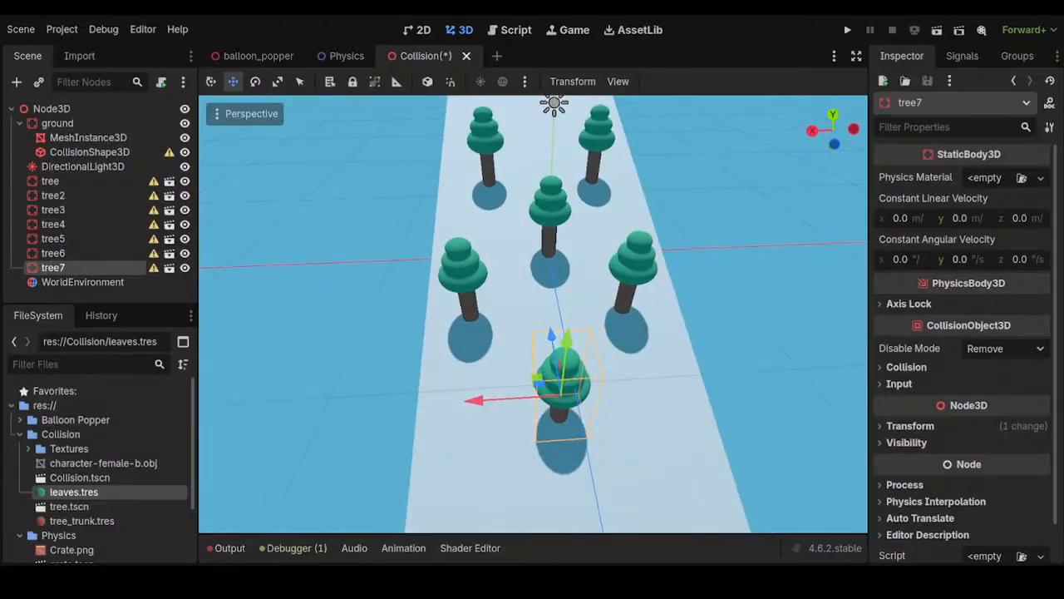
{"action": "key", "text": "Escape"}
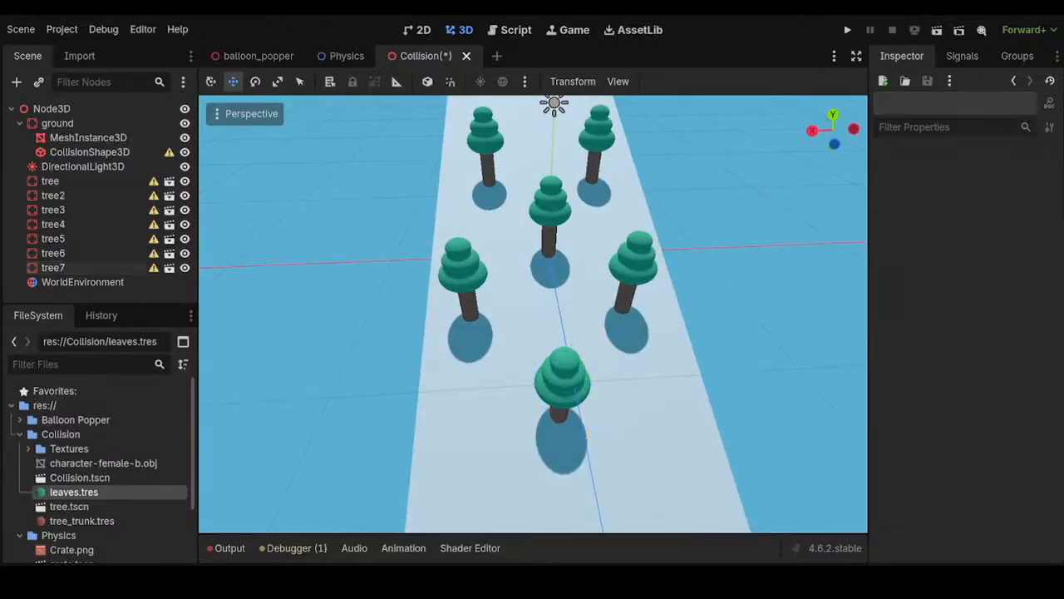
{"action": "left_click", "coordinate": [54, 267]}
{"action": "left_click_drag", "start_coordinate": [480, 400], "coordinate": [389, 406]}
{"action": "middle_click_drag", "start_coordinate": [391, 406], "coordinate": [553, 354]}
{"action": "left_click_drag", "start_coordinate": [597, 366], "coordinate": [709, 408]}
{"action": "middle_click_drag", "start_coordinate": [709, 408], "coordinate": [350, 406]}
{"action": "scroll", "coordinate": [454, 387], "scroll_direction": "down", "scroll_amount": 4}
{"action": "middle_click_drag", "start_coordinate": [482, 329], "coordinate": [565, 304]}
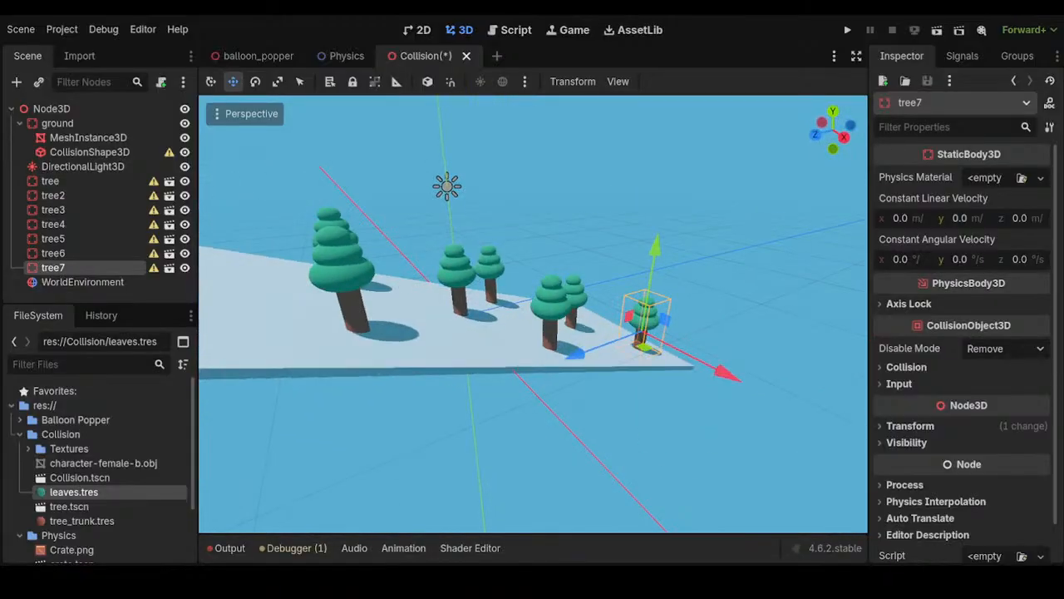
{"action": "key", "text": "ctrl+s"}
Open the tree scene from its first instance in the Collision scene and show the root node's groups
{"action": "scroll", "coordinate": [532, 316], "scroll_direction": "down", "scroll_amount": 2}
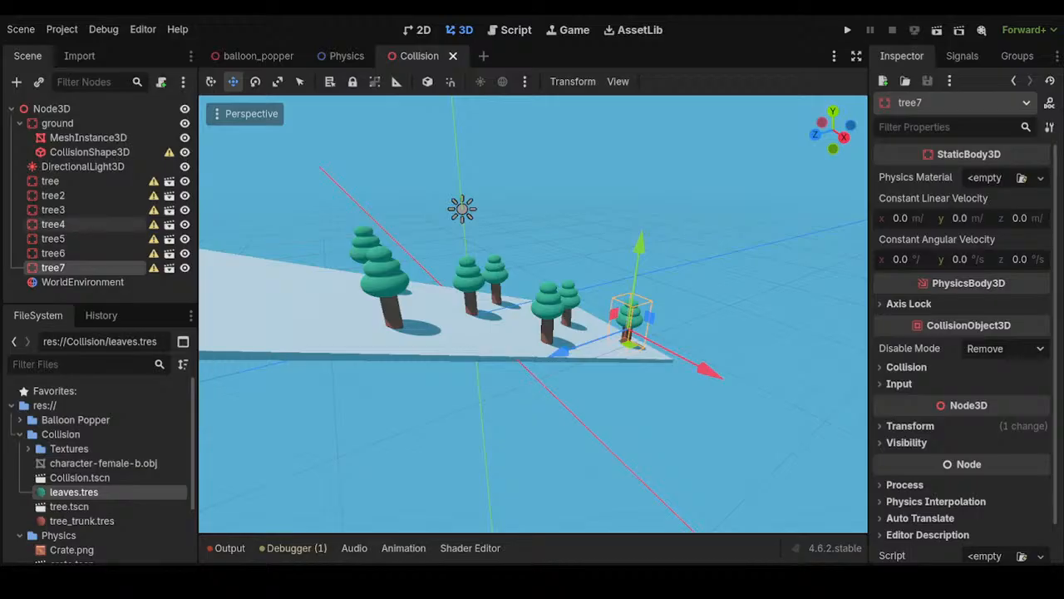
{"action": "left_click", "coordinate": [169, 181]}
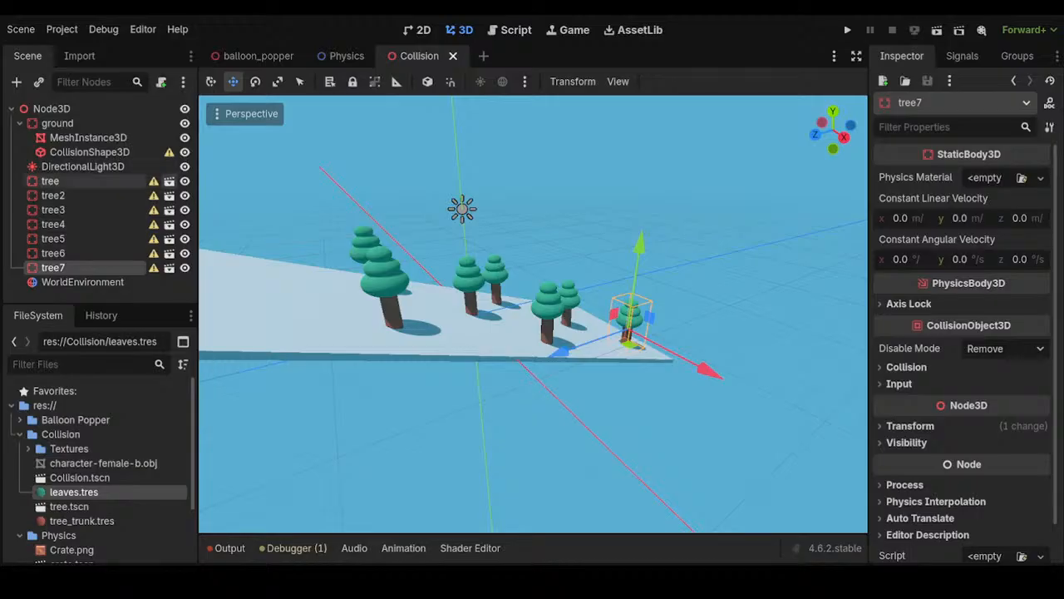
{"action": "left_click", "coordinate": [1016, 56]}
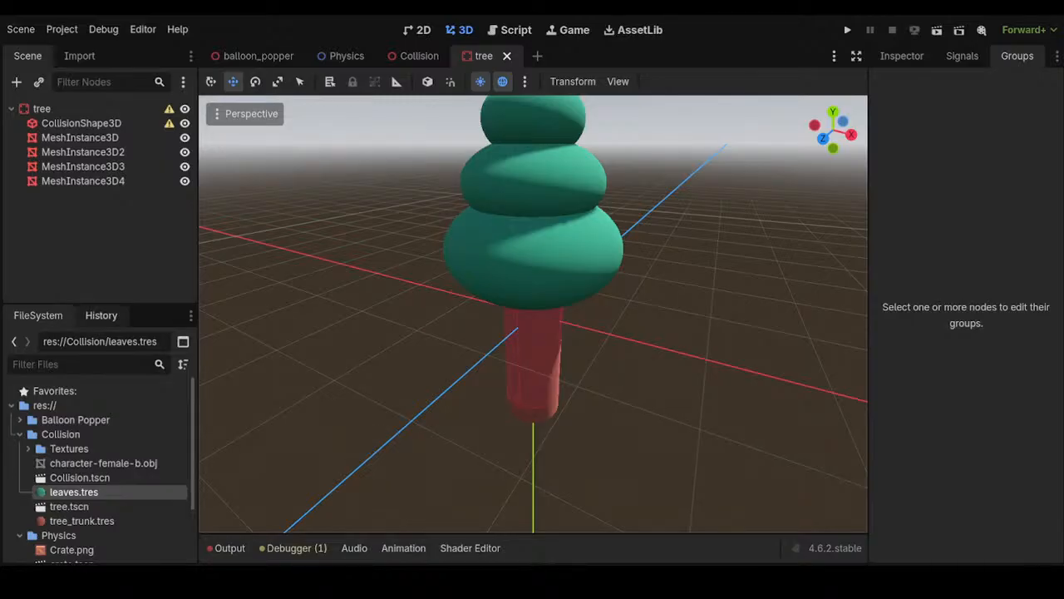
{"action": "left_click", "coordinate": [48, 109]}
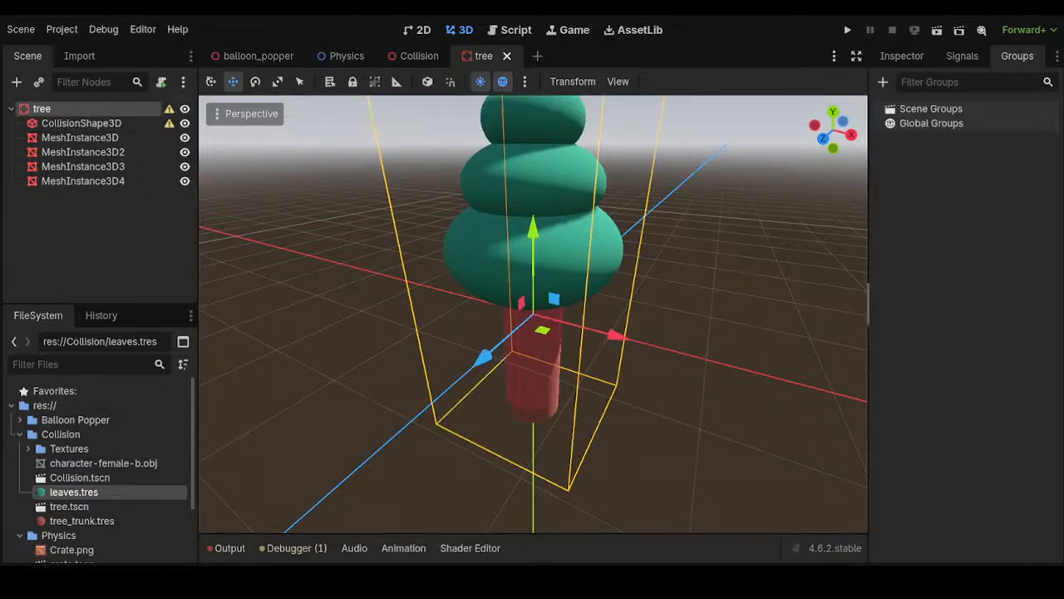
Add the tree scene's root node to a new scene group named "tree"
{"action": "left_click", "coordinate": [961, 56]}
{"action": "left_click", "coordinate": [1017, 55]}
{"action": "left_click", "coordinate": [82, 123]}
{"action": "left_click", "coordinate": [80, 137]}
{"action": "left_click", "coordinate": [82, 151]}
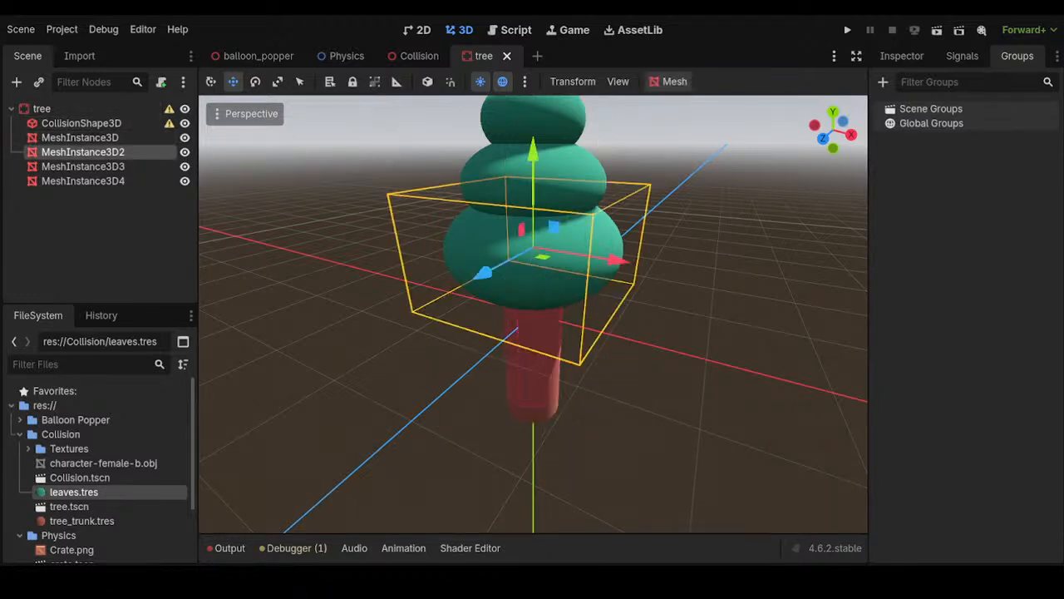
{"action": "left_click", "coordinate": [41, 109]}
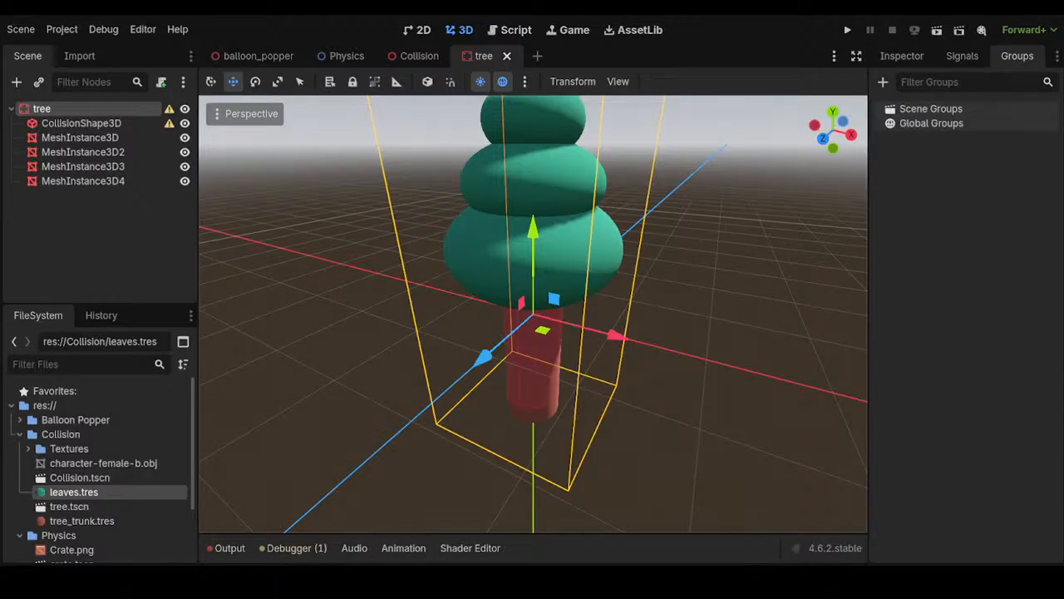
{"action": "key", "text": "Return"}
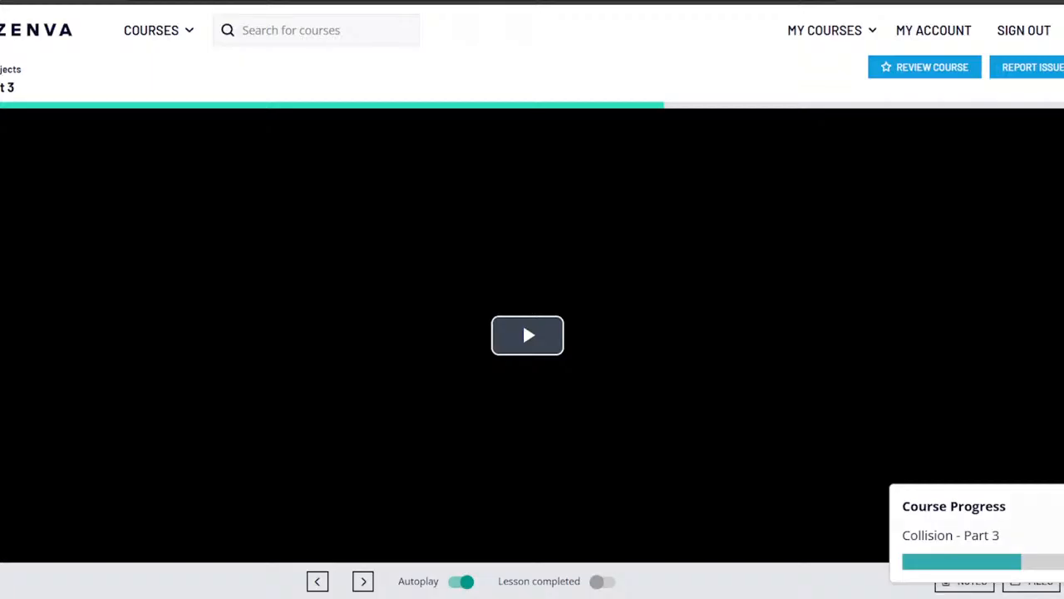
Switch to the Zenva course page and play the "Collision - Part 3" lesson video
{"action": "left_click", "coordinate": [522, 322]}
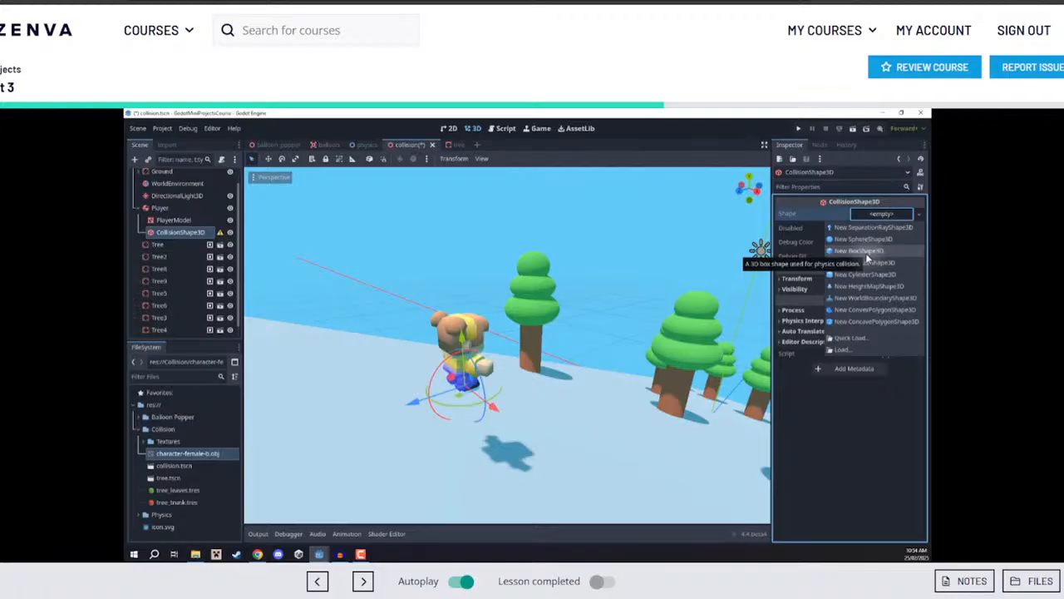
{"action": "left_click", "coordinate": [865, 252]}
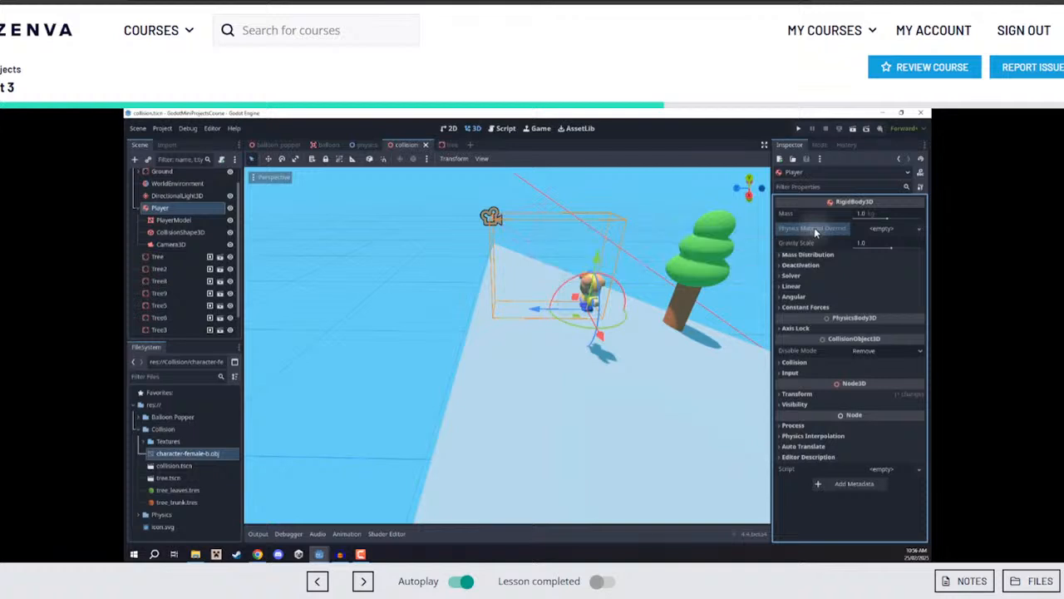
{"action": "left_click", "coordinate": [915, 230]}
{"action": "left_click", "coordinate": [885, 243]}
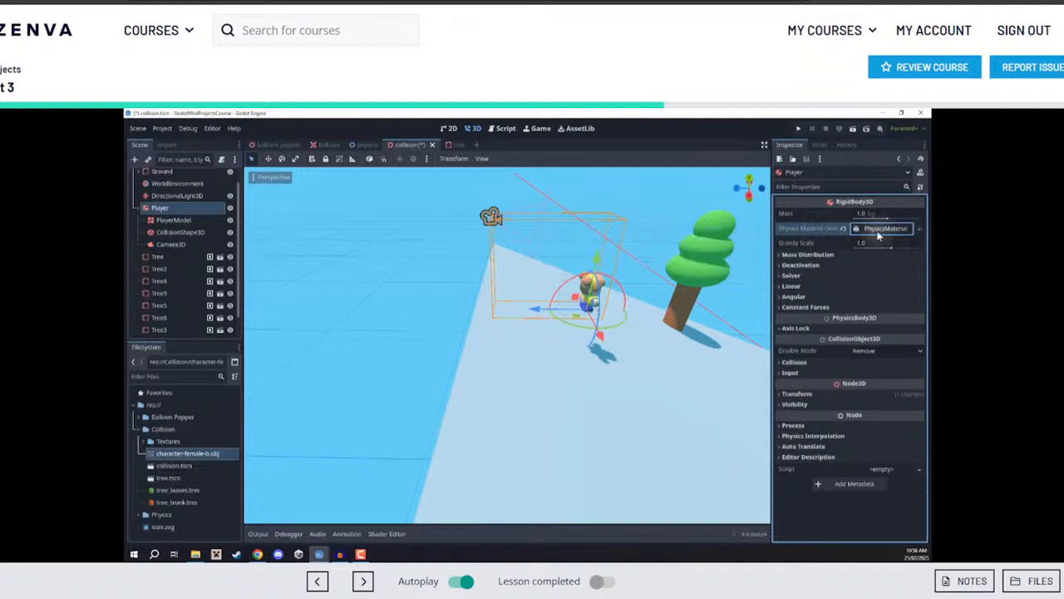
{"action": "left_click", "coordinate": [872, 228]}
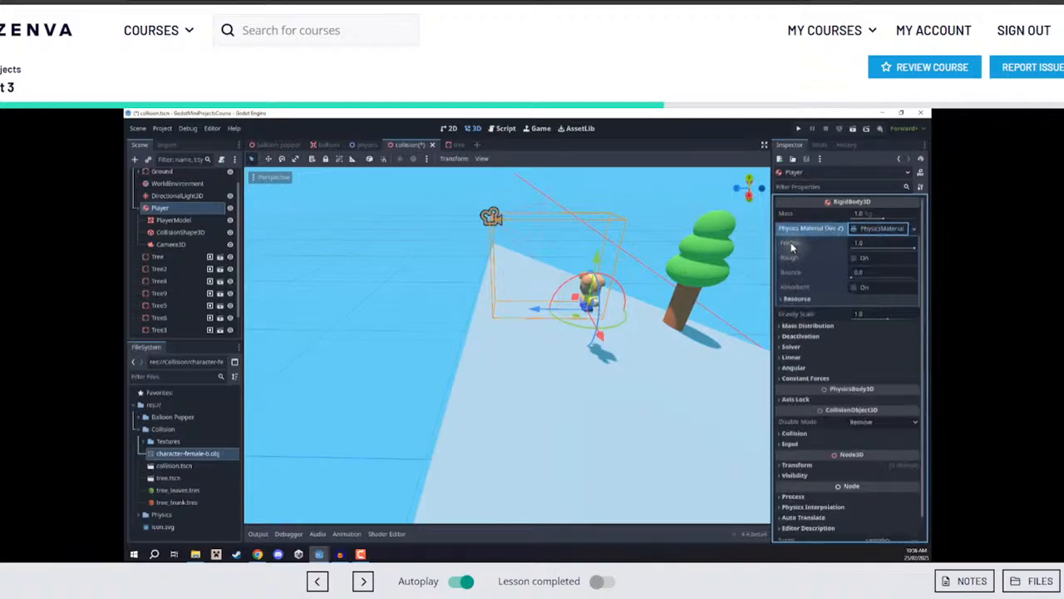
{"action": "mouse_move", "coordinate": [793, 247]}
{"action": "left_click_drag", "start_coordinate": [914, 250], "coordinate": [848, 253]}
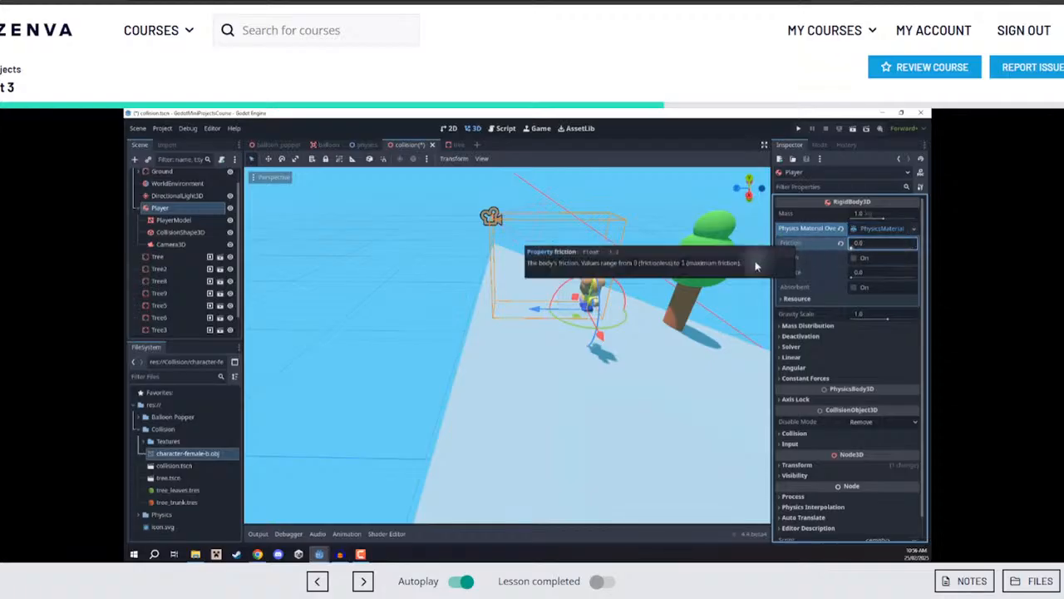
{"action": "key", "text": "ctrl+s"}
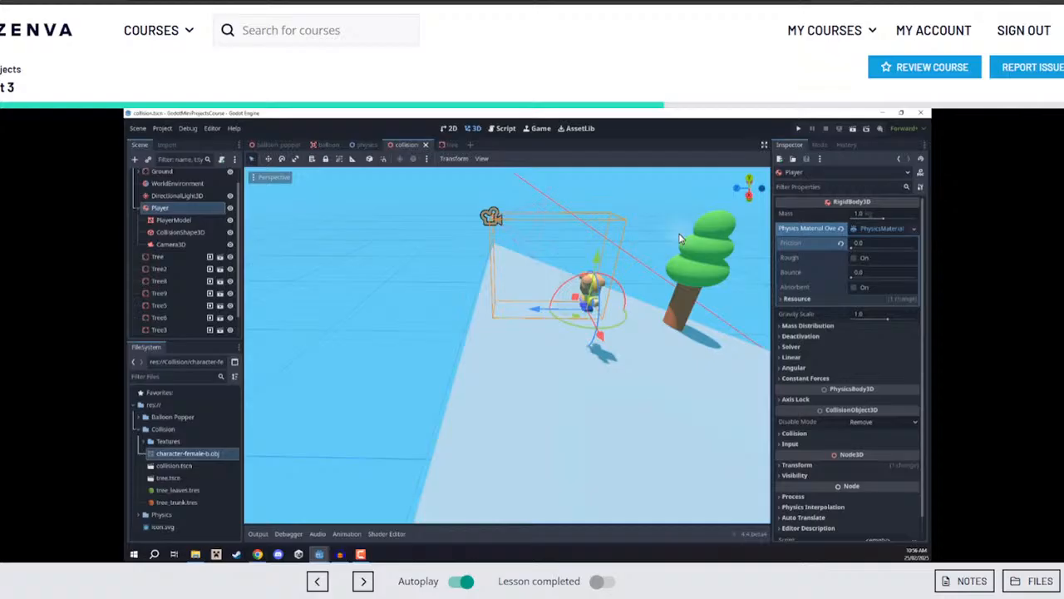
{"action": "left_click", "coordinate": [853, 131]}
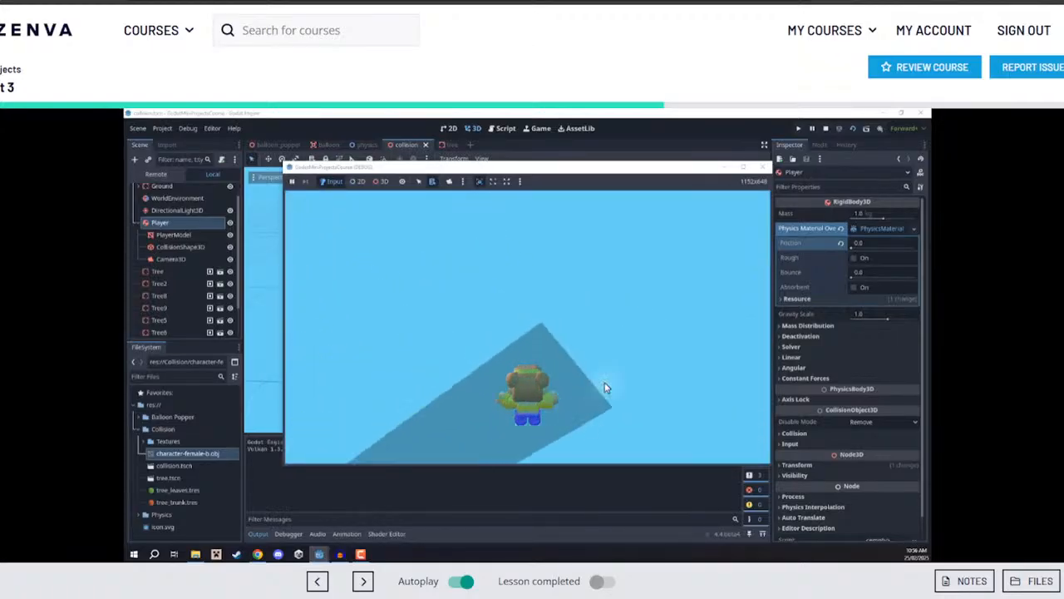
{"action": "left_click", "coordinate": [827, 129]}
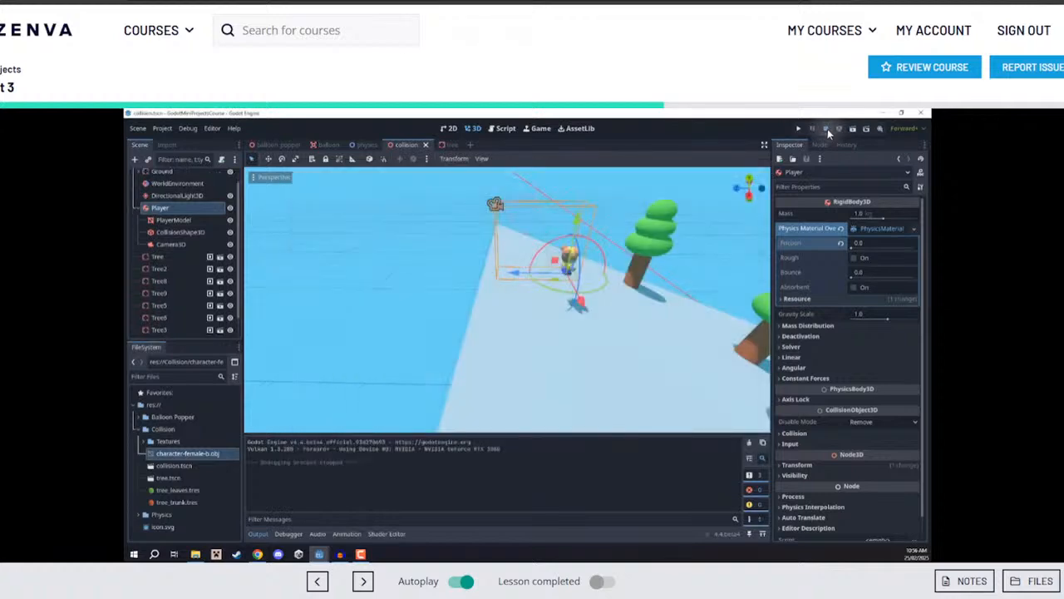
{"action": "left_click", "coordinate": [853, 129]}
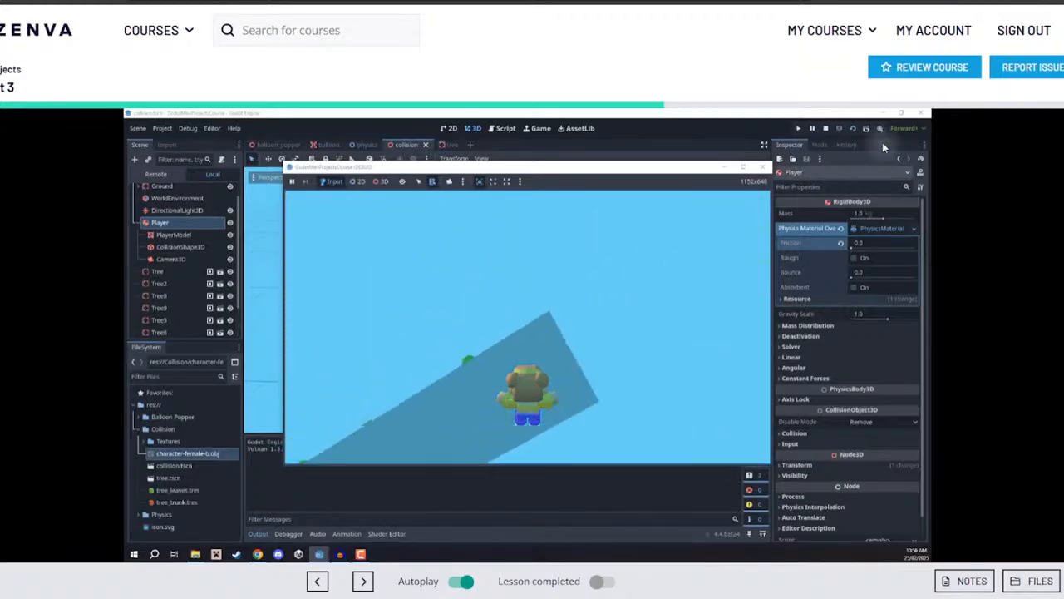
{"action": "left_click", "coordinate": [826, 130]}
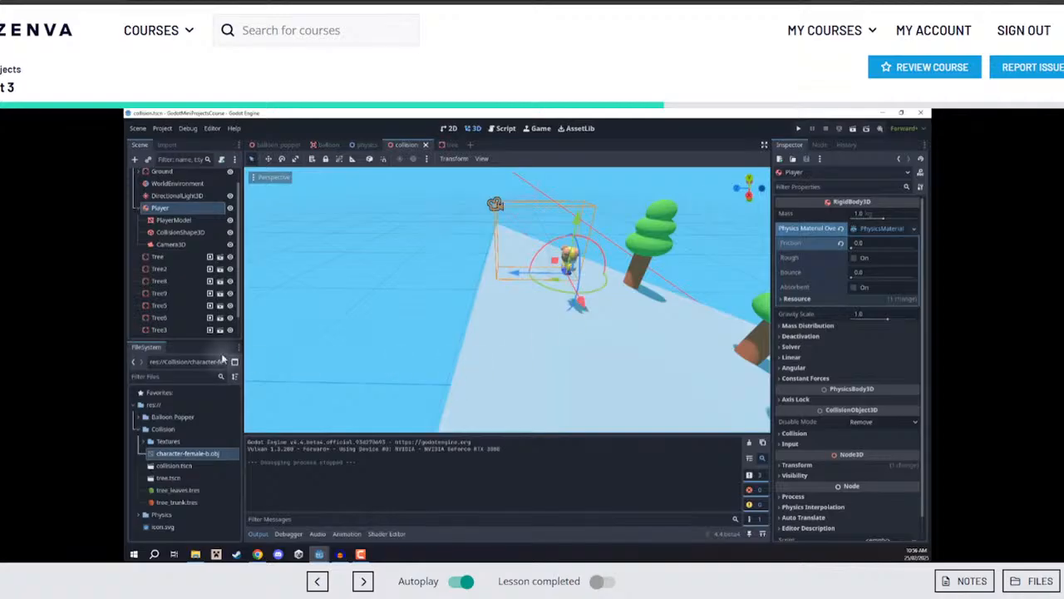
{"action": "left_click", "coordinate": [320, 271]}
{"action": "right_click_drag", "start_coordinate": [433, 259], "coordinate": [459, 223]}
{"action": "left_click", "coordinate": [257, 533]}
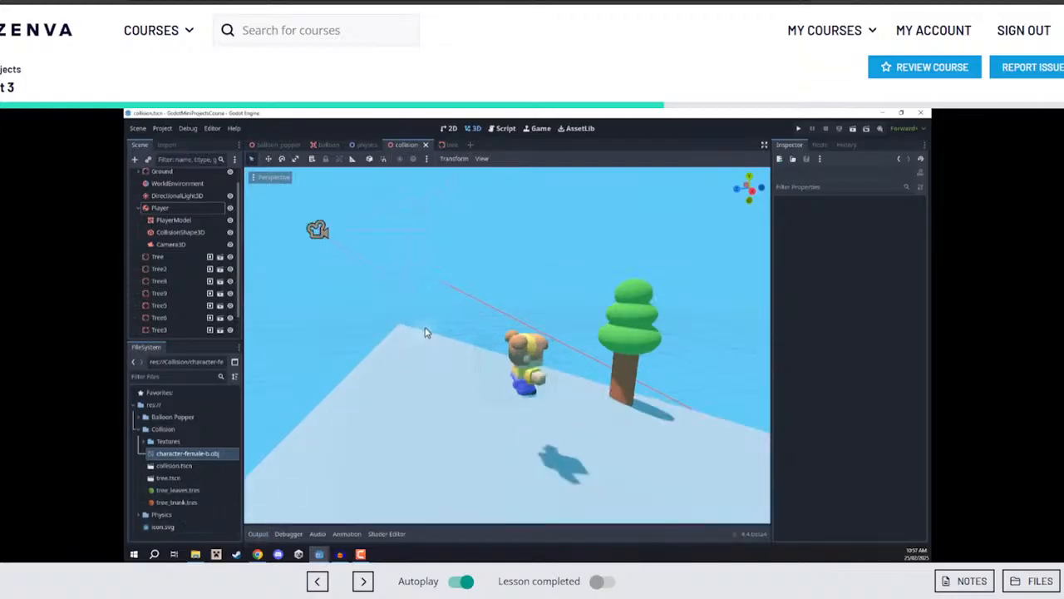
{"action": "key", "text": "w"}
{"action": "right_click_drag", "start_coordinate": [318, 229], "coordinate": [468, 308]}
{"action": "middle_click_drag", "start_coordinate": [525, 337], "coordinate": [637, 381]}
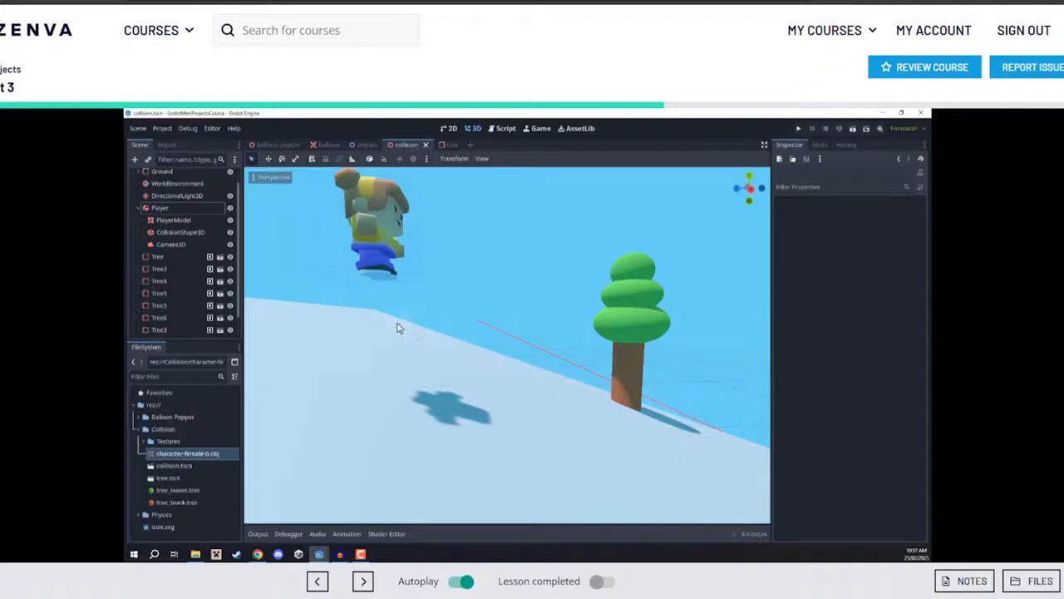
{"action": "scroll", "coordinate": [178, 229], "scroll_direction": "up", "scroll_amount": 1}
{"action": "right_click", "coordinate": [164, 225]}
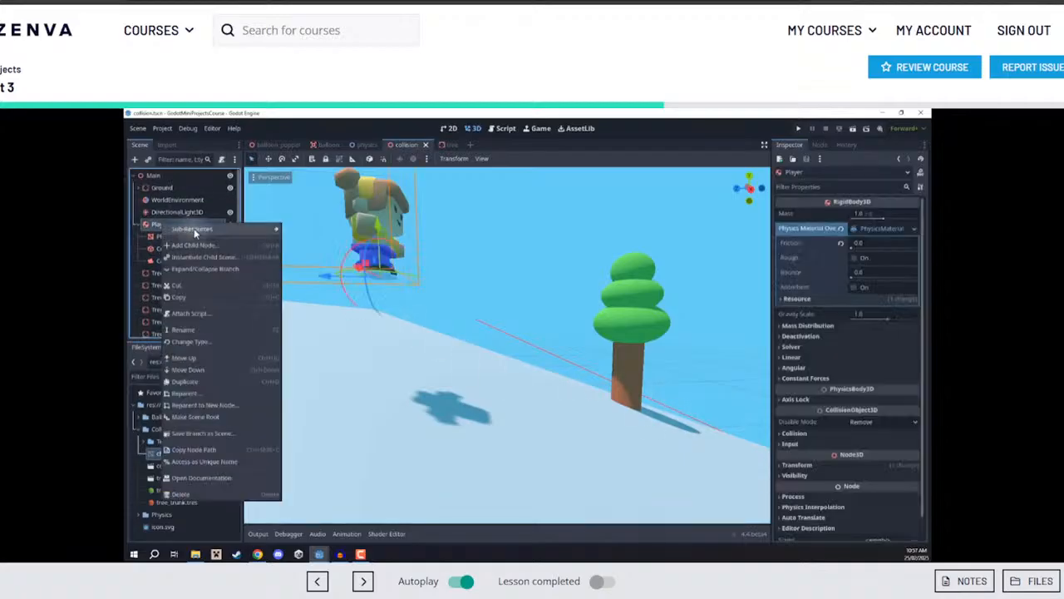
{"action": "left_click", "coordinate": [193, 245]}
{"action": "type", "text": "mesh"}
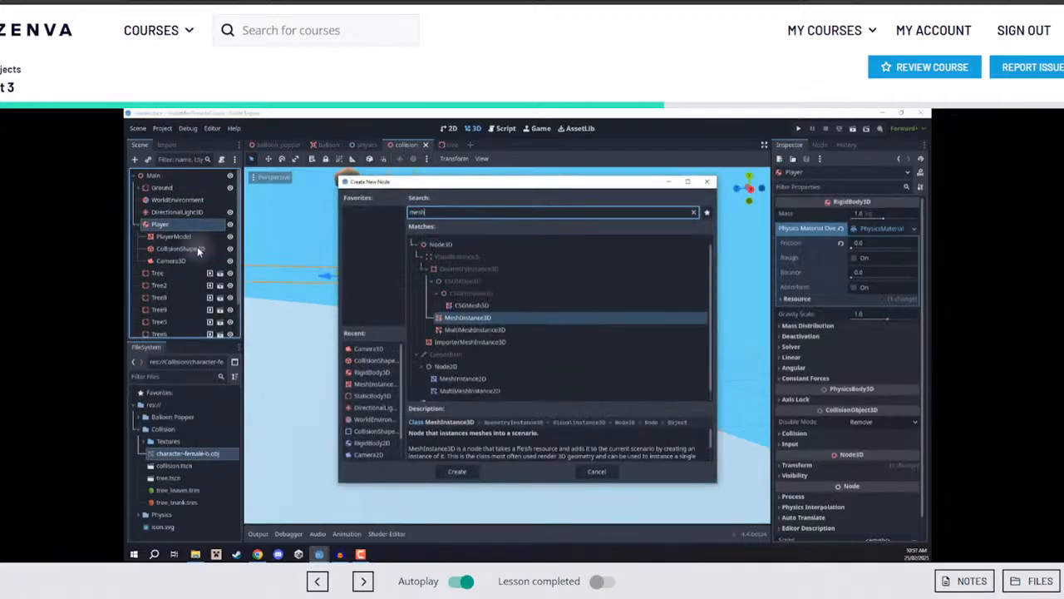
{"action": "key", "text": "Return"}
{"action": "double_click", "coordinate": [181, 274]}
{"action": "type", "text": "Ski"}
{"action": "key", "text": "Return"}
{"action": "key", "text": "f"}
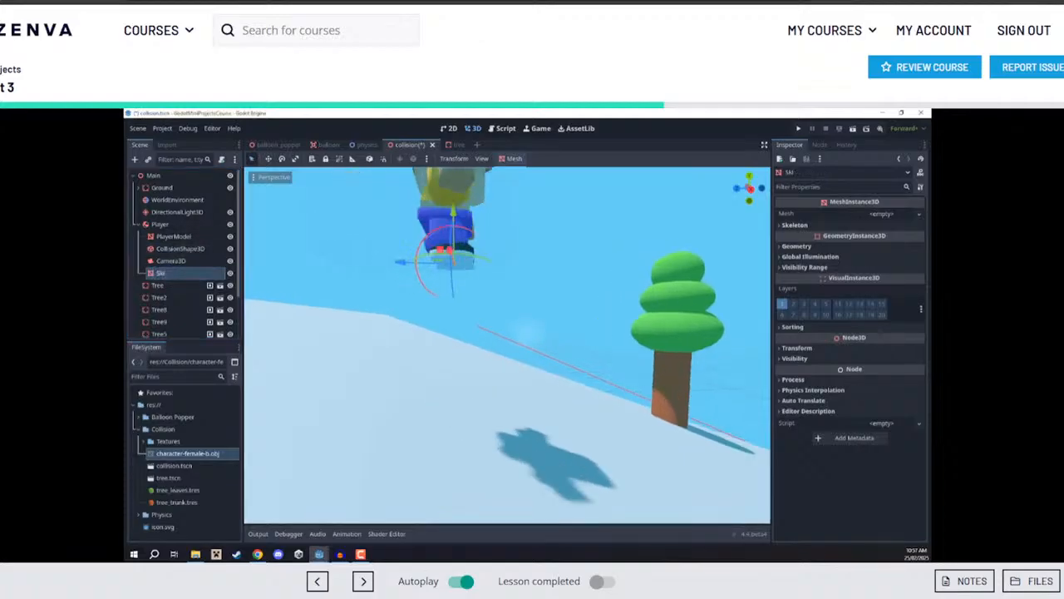
{"action": "left_click", "coordinate": [886, 213]}
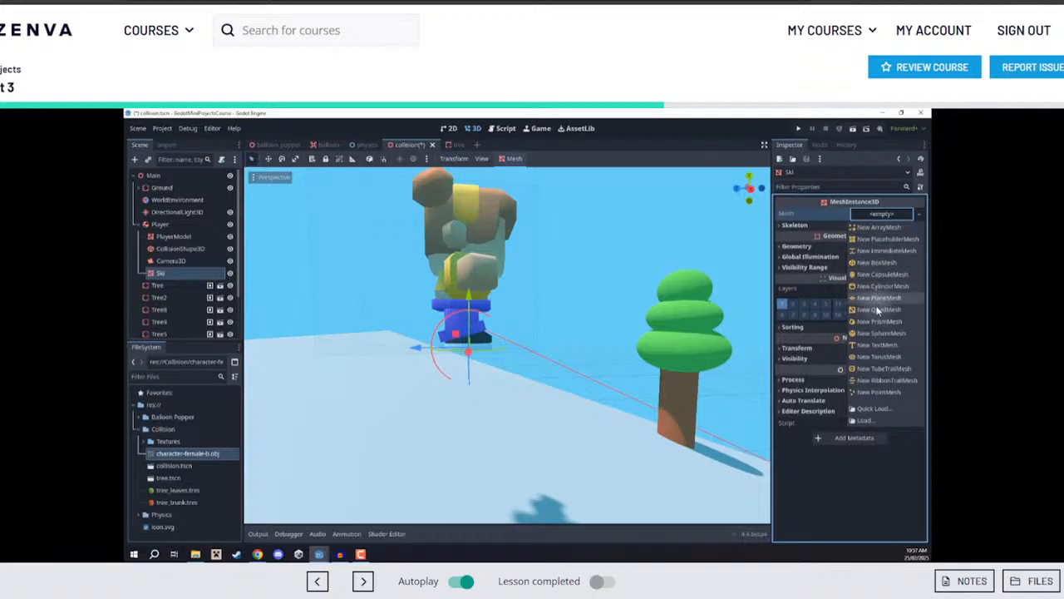
{"action": "left_click", "coordinate": [877, 262]}
{"action": "scroll", "coordinate": [530, 347], "scroll_direction": "down", "scroll_amount": 3}
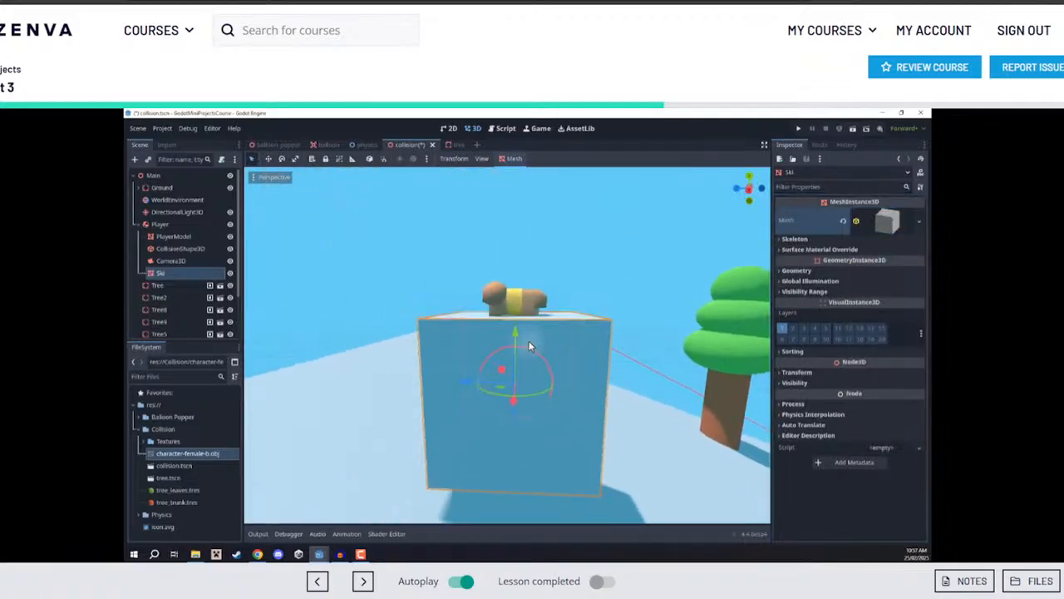
{"action": "left_click_drag", "start_coordinate": [566, 366], "coordinate": [126, 351]}
{"action": "middle_click_drag", "start_coordinate": [541, 373], "coordinate": [437, 333]}
{"action": "scroll", "coordinate": [436, 333], "scroll_direction": "up", "scroll_amount": 5}
{"action": "left_click_drag", "start_coordinate": [517, 330], "coordinate": [478, 381]}
{"action": "middle_click_drag", "start_coordinate": [479, 386], "coordinate": [515, 383]}
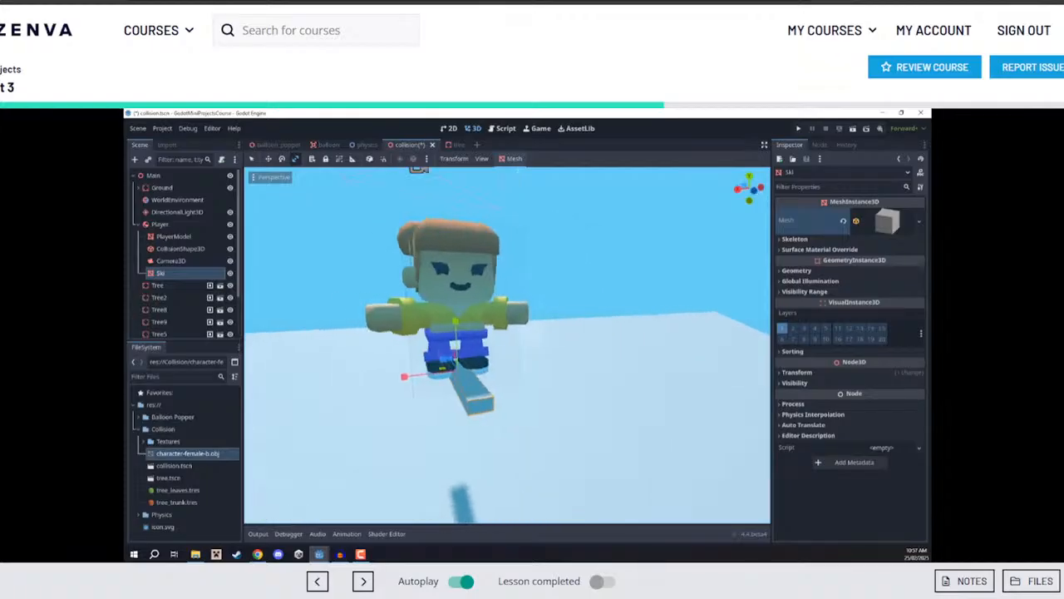
{"action": "scroll", "coordinate": [522, 381], "scroll_direction": "up", "scroll_amount": 3}
{"action": "left_click_drag", "start_coordinate": [509, 384], "coordinate": [481, 383]}
{"action": "key", "text": "ctrl+d"}
{"action": "middle_click_drag", "start_coordinate": [481, 382], "coordinate": [612, 364]}
{"action": "left_click", "coordinate": [852, 129]}
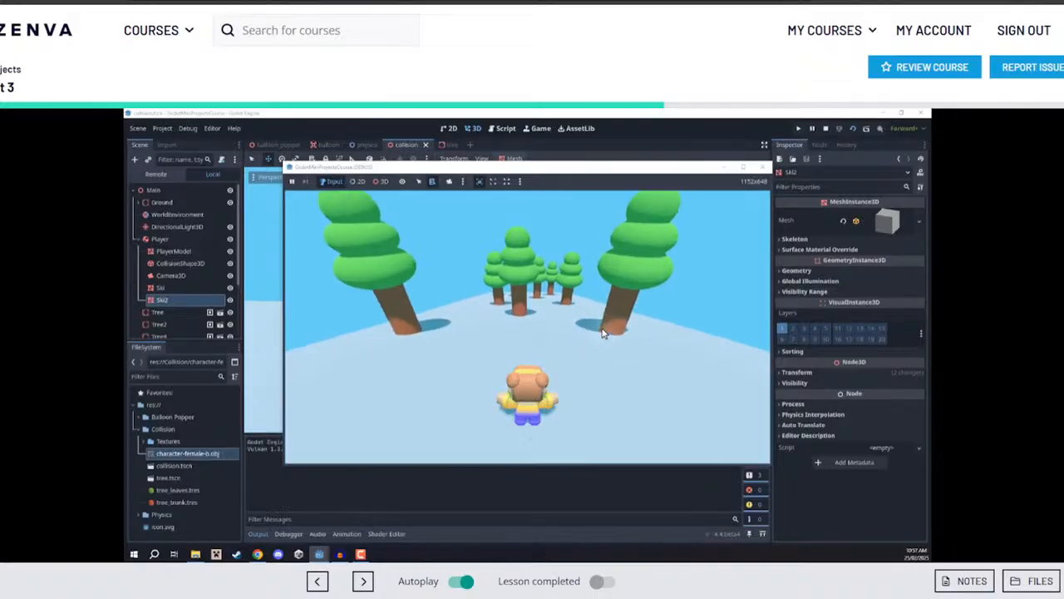
{"action": "left_click", "coordinate": [825, 129]}
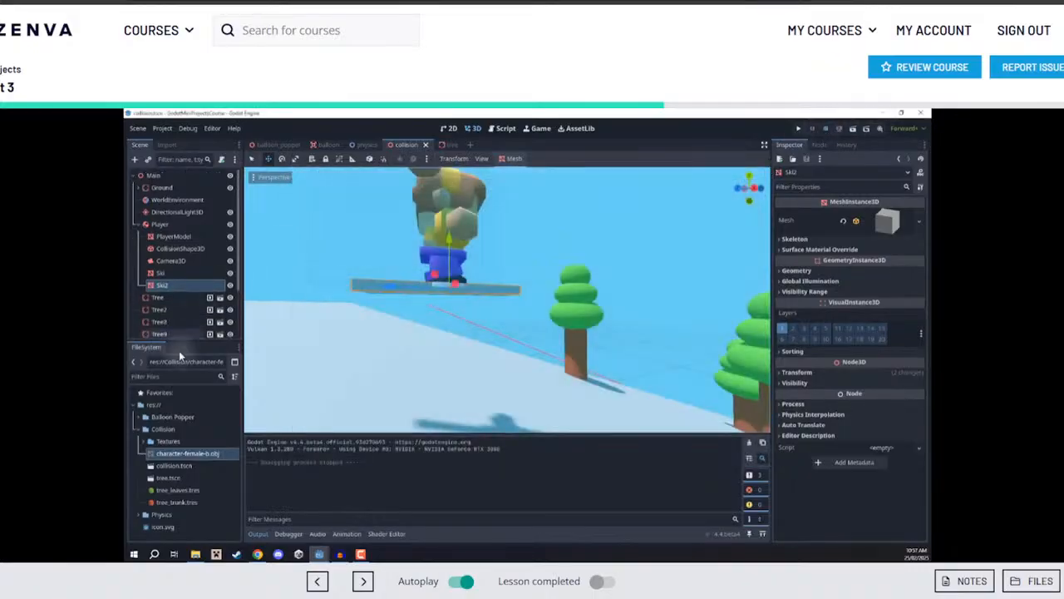
{"action": "right_click_drag", "start_coordinate": [366, 327], "coordinate": [457, 349]}
{"action": "right_click_drag", "start_coordinate": [335, 292], "coordinate": [246, 307]}
{"action": "left_click_drag", "start_coordinate": [195, 492], "coordinate": [533, 374]}
{"action": "left_click_drag", "start_coordinate": [235, 480], "coordinate": [565, 321]}
{"action": "key", "text": "ctrl+s"}
{"action": "left_click", "coordinate": [851, 130]}
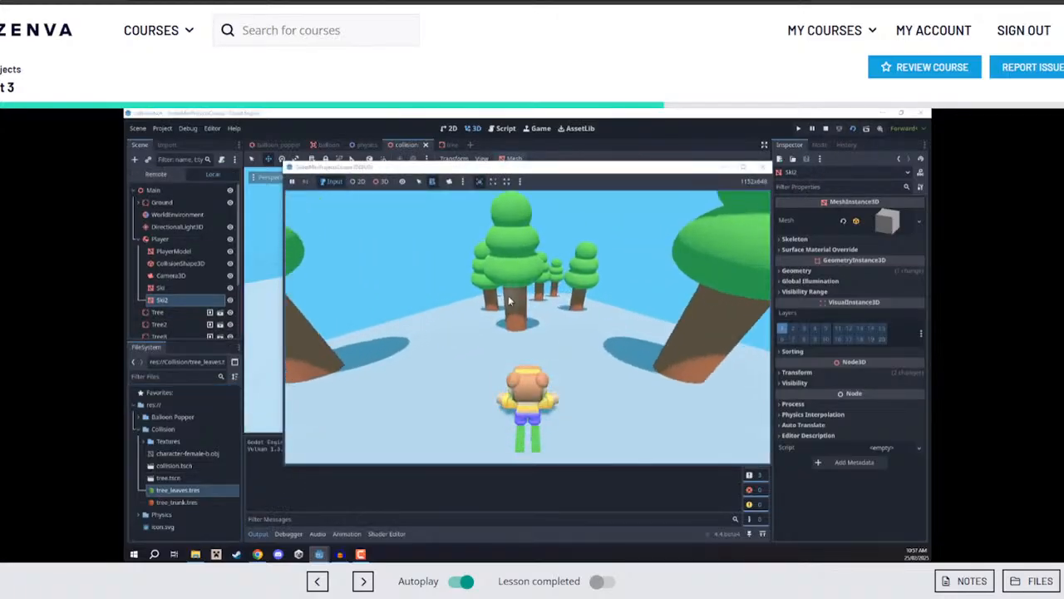
{"action": "key", "text": "Left"}
{"action": "key", "text": "Left"}
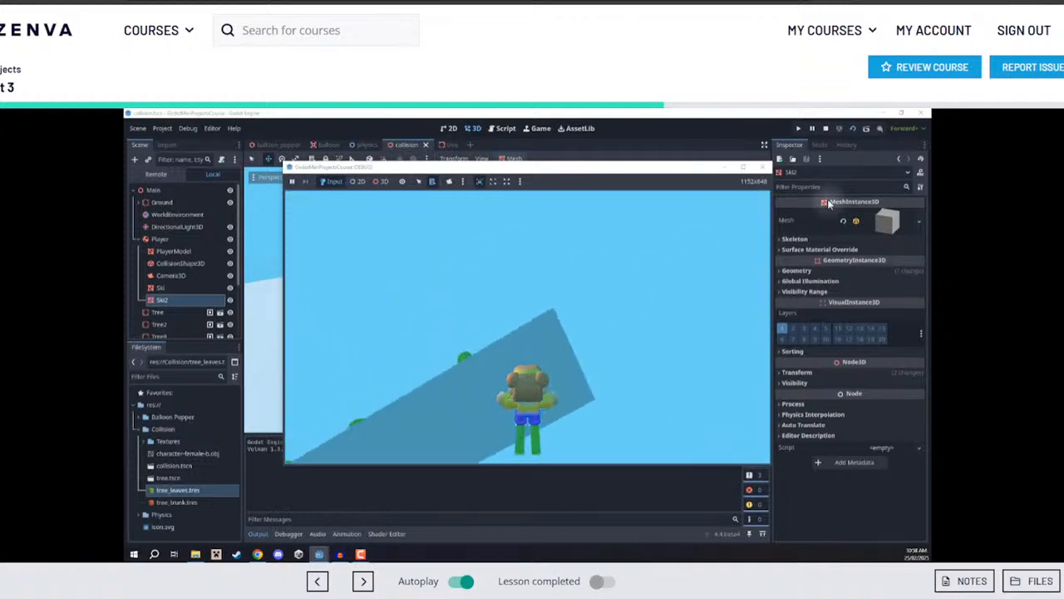
{"action": "left_click", "coordinate": [826, 128]}
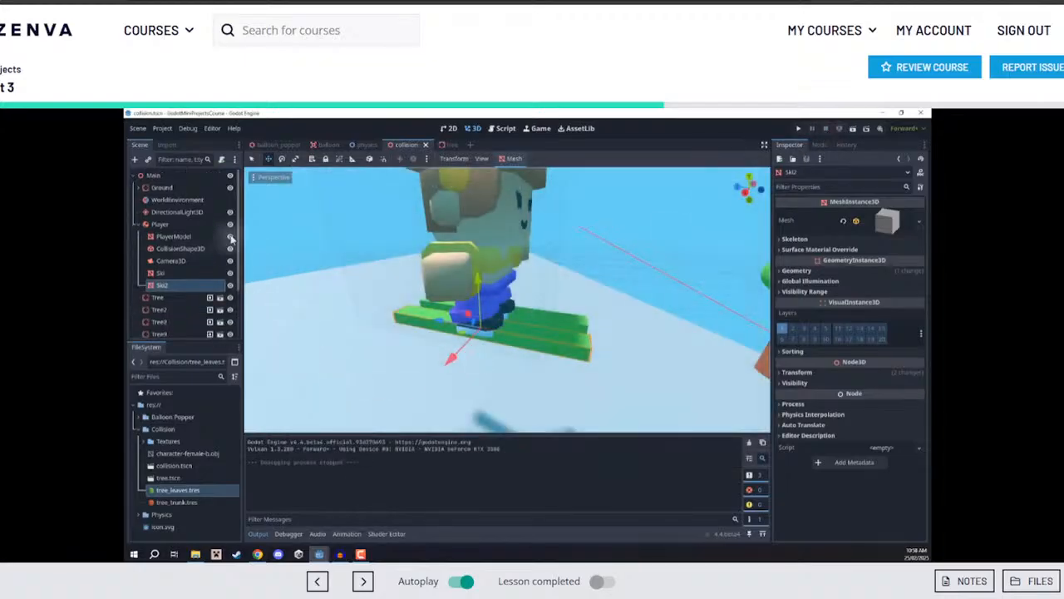
{"action": "scroll", "coordinate": [258, 265], "scroll_direction": "down", "scroll_amount": 6}
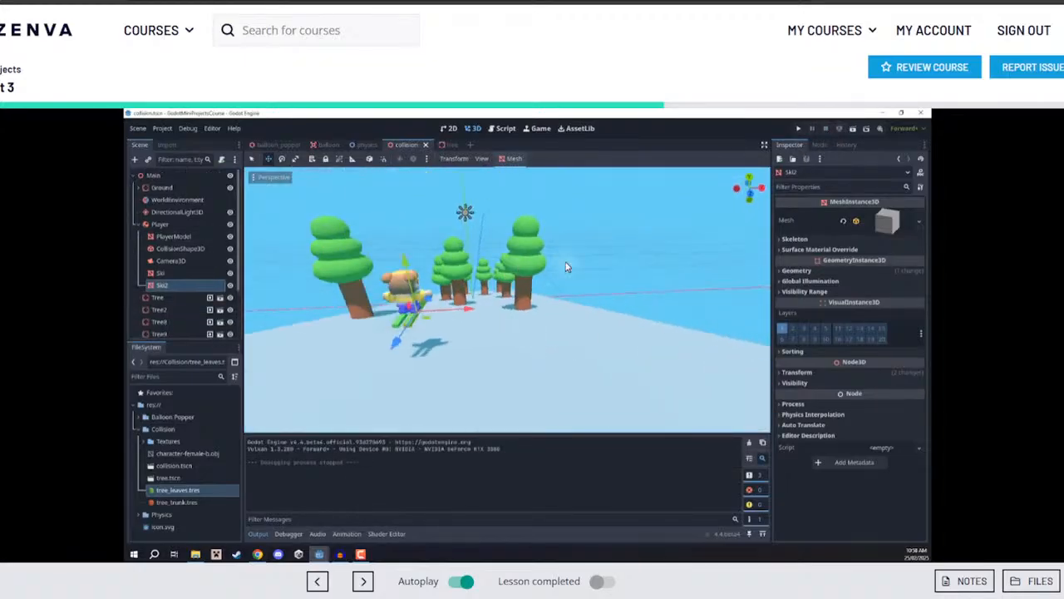
{"action": "left_click", "coordinate": [159, 223]}
{"action": "right_click_drag", "start_coordinate": [496, 256], "coordinate": [502, 249]}
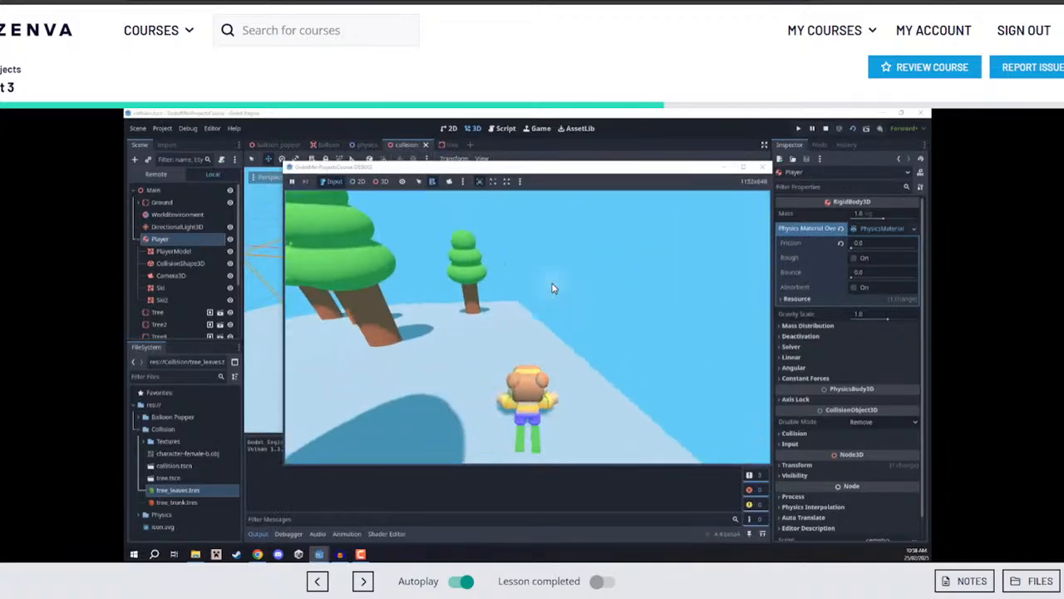
{"action": "left_click", "coordinate": [827, 129]}
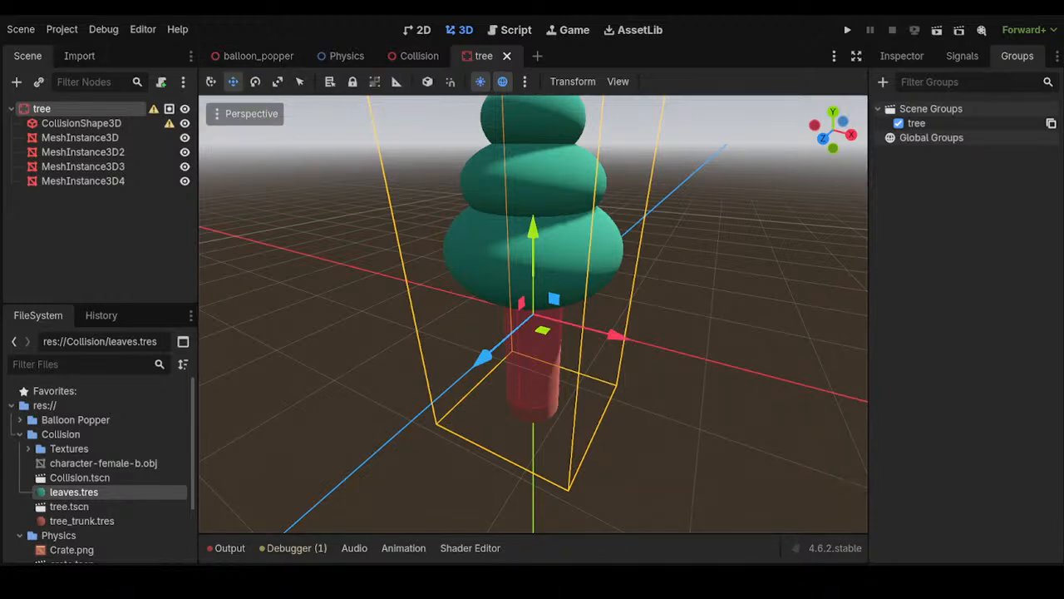
Return to Godot, close the tree scene and reopen it from the first tree instance in the Collision scene
{"action": "left_click", "coordinate": [507, 56]}
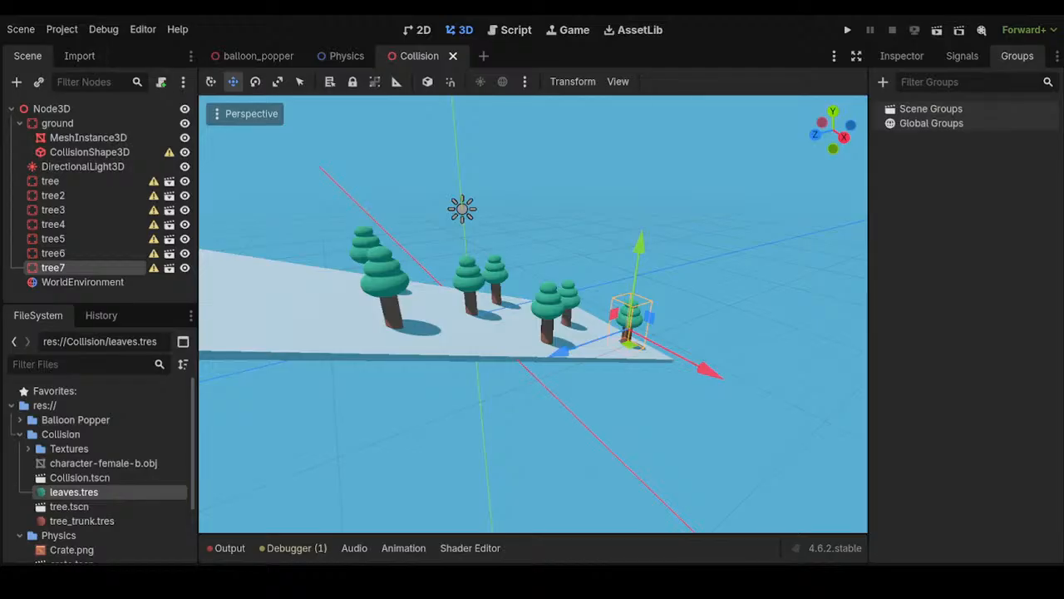
{"action": "left_click", "coordinate": [169, 180]}
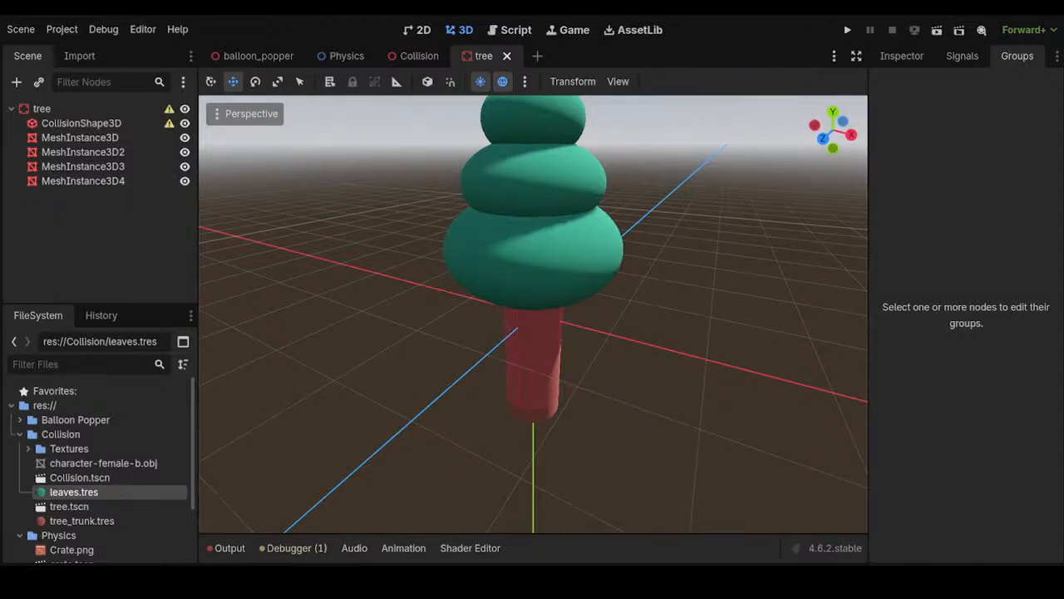
Add the tree scene's root node to the scene group "tree", then save and close the tree scene
{"action": "left_click", "coordinate": [41, 109]}
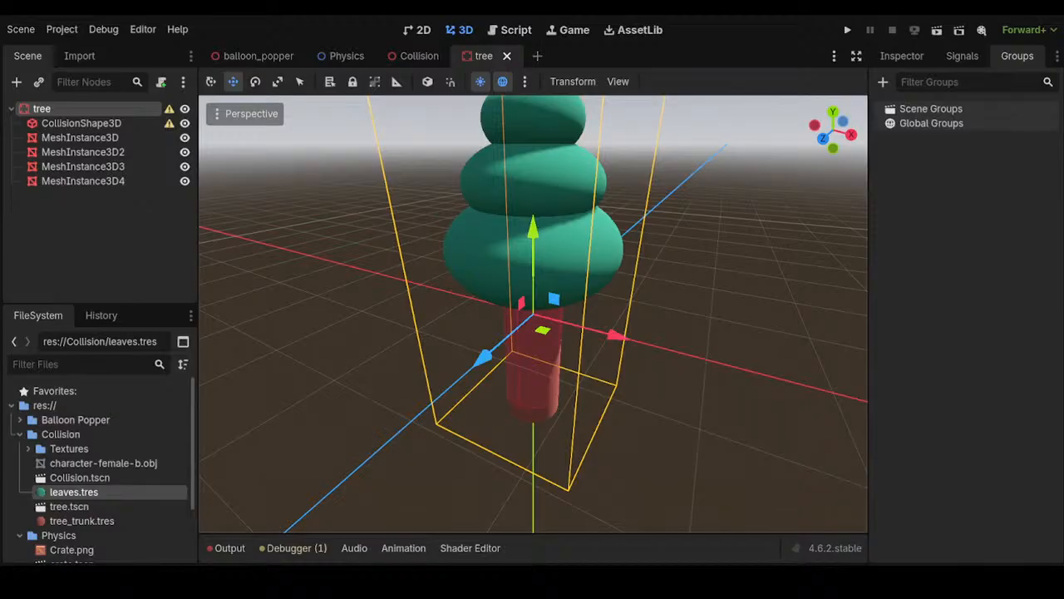
{"action": "left_click", "coordinate": [81, 123]}
{"action": "left_click", "coordinate": [80, 138]}
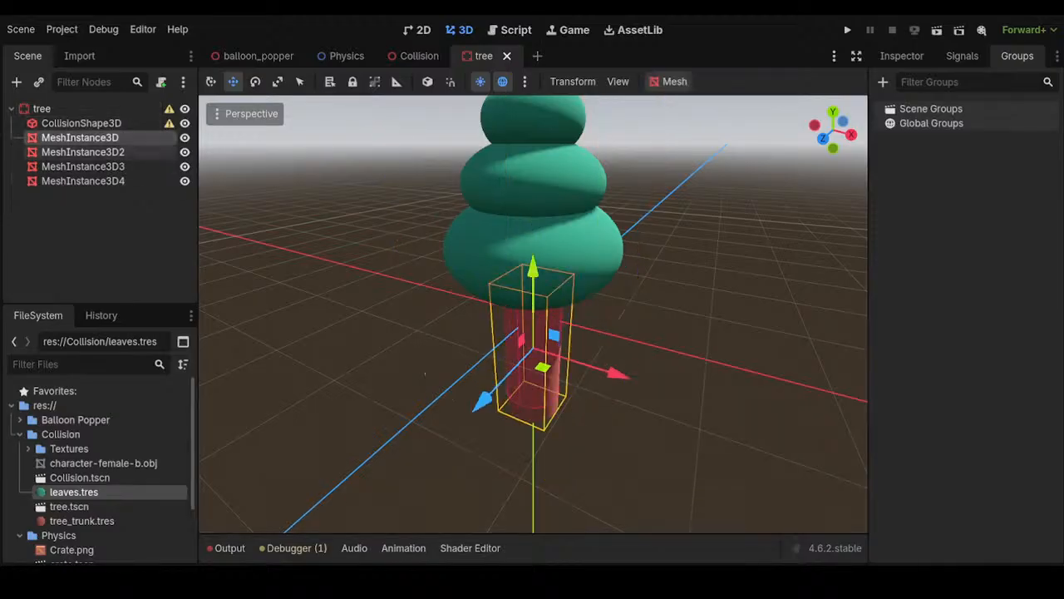
{"action": "left_click", "coordinate": [43, 109]}
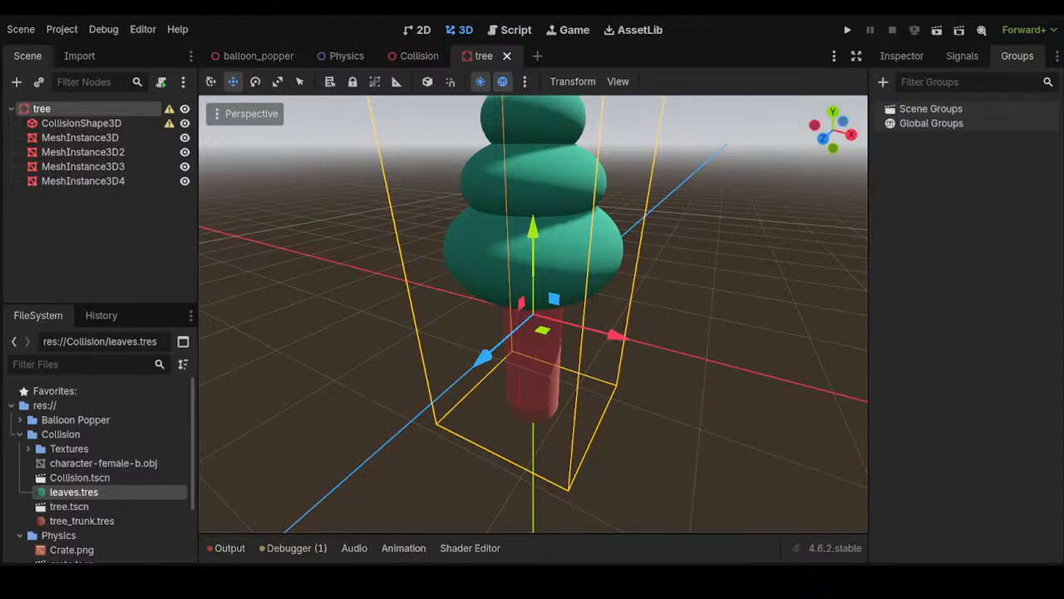
{"action": "key", "text": "Return"}
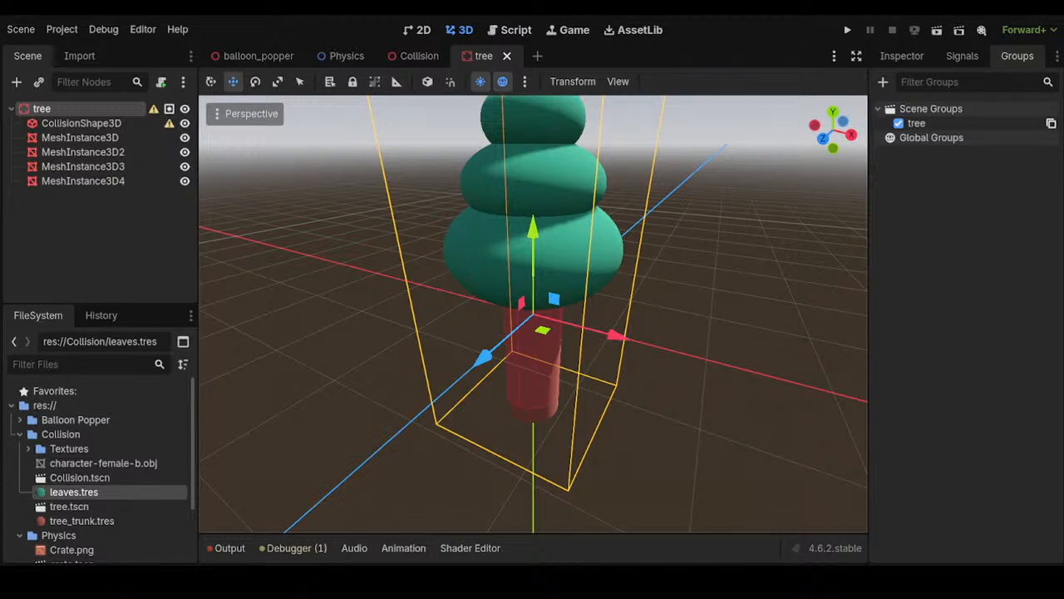
{"action": "key", "text": "ctrl+s"}
{"action": "key", "text": "ctrl+w"}
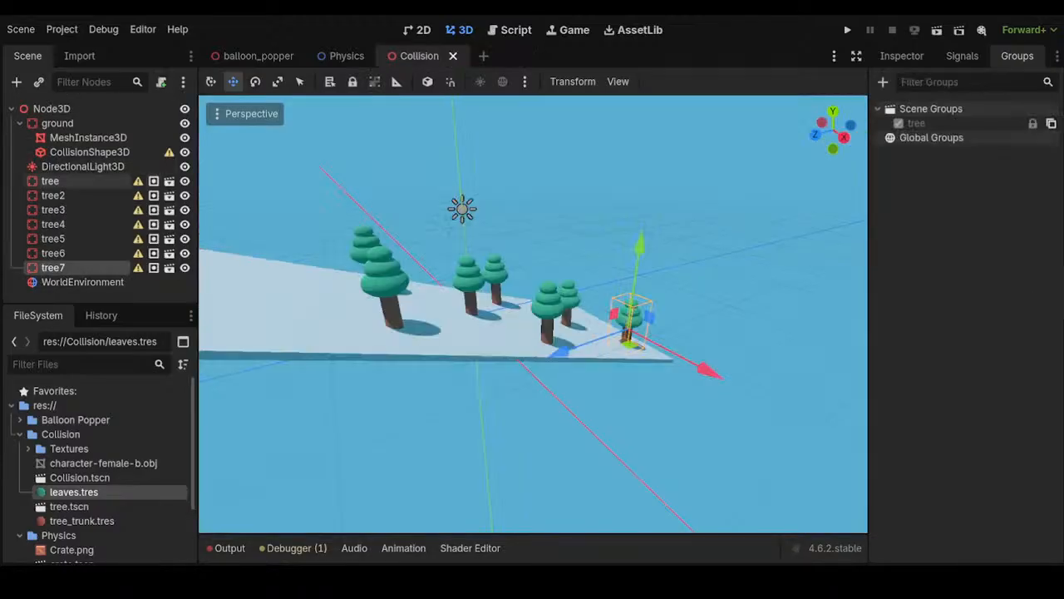
Check the group assignment of the tree2 instance by opening its source scene, then close that scene
{"action": "left_click", "coordinate": [154, 196]}
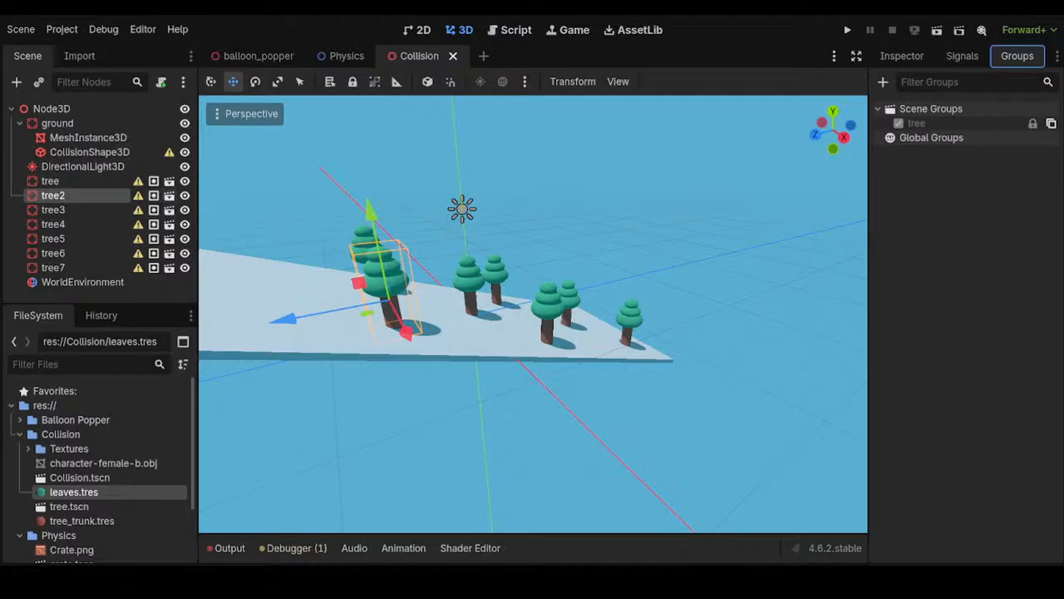
{"action": "left_click", "coordinate": [169, 196]}
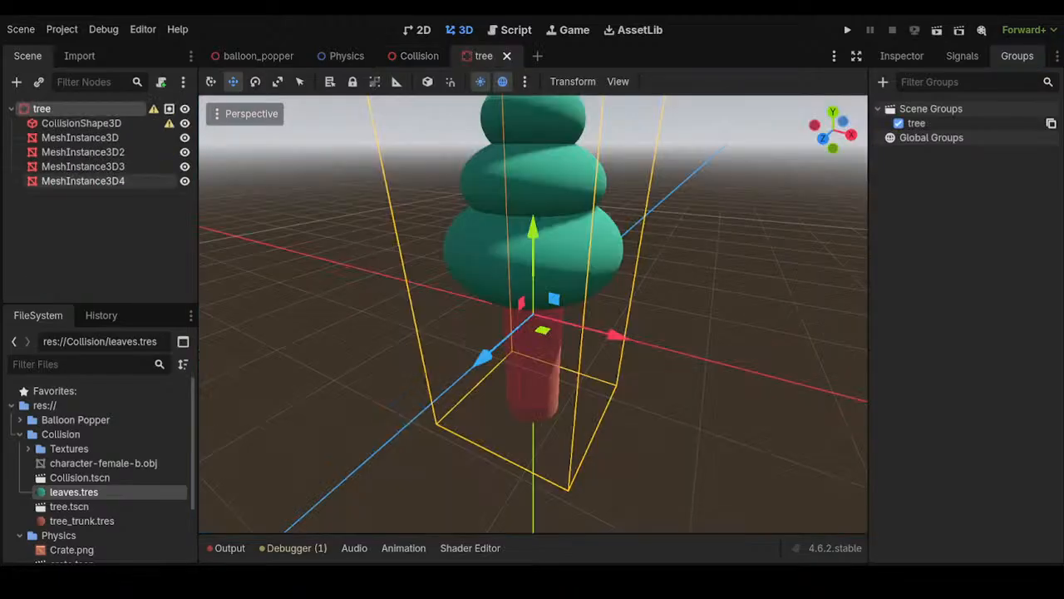
{"action": "left_click", "coordinate": [507, 56]}
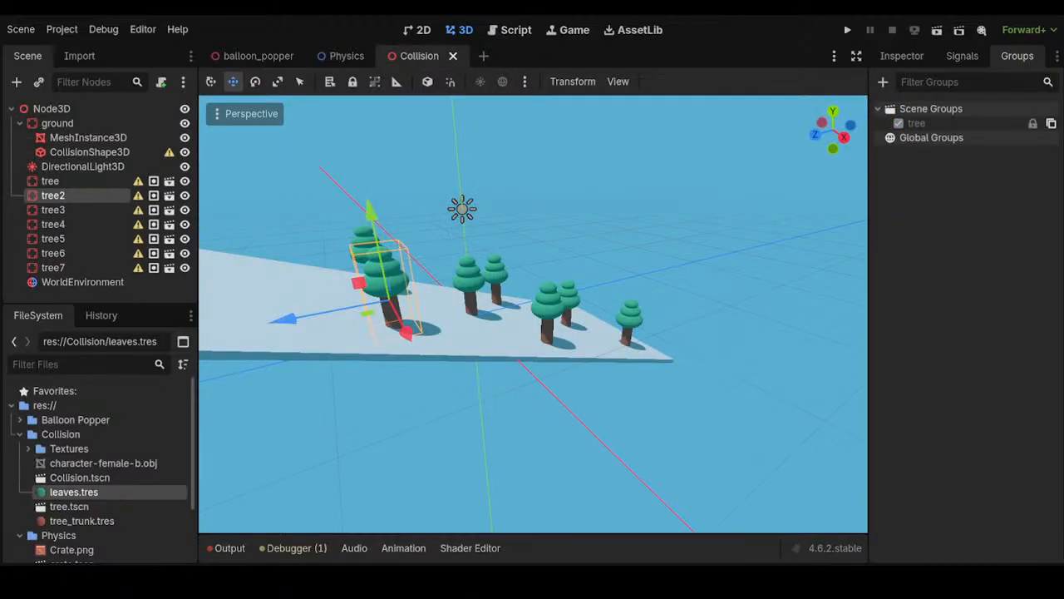
Add a RigidBody3D under the Collision scene's root Node3D and name it Player
{"action": "middle_click_drag", "start_coordinate": [416, 357], "coordinate": [582, 370]}
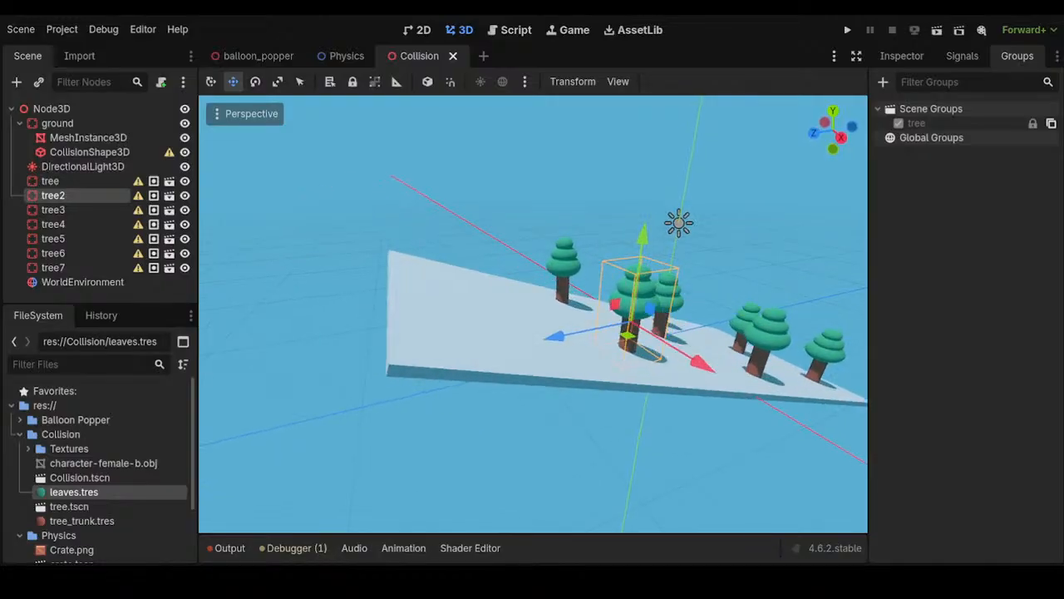
{"action": "left_click", "coordinate": [51, 109]}
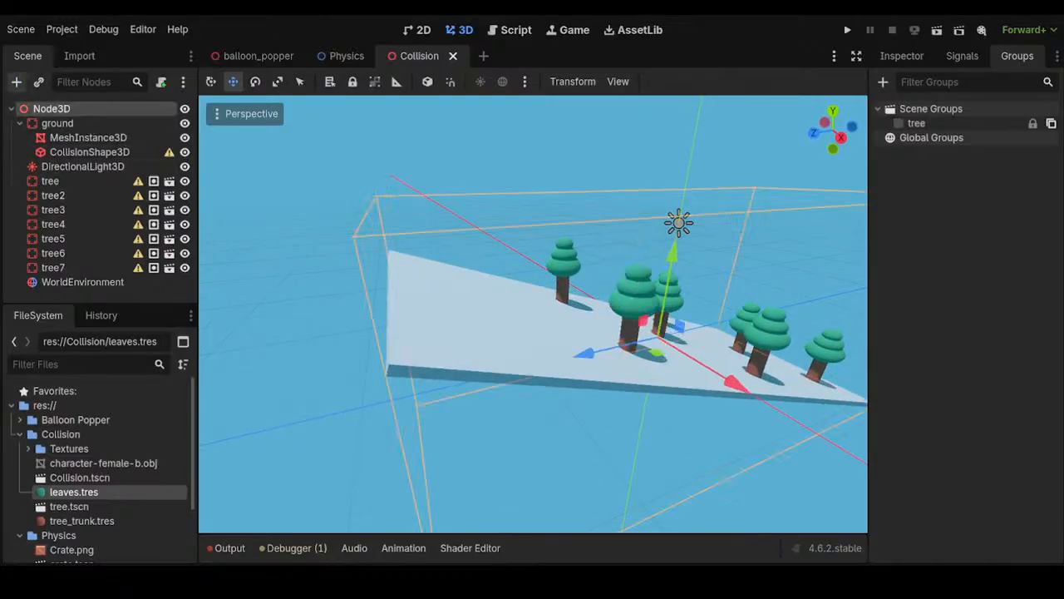
{"action": "key", "text": "Return"}
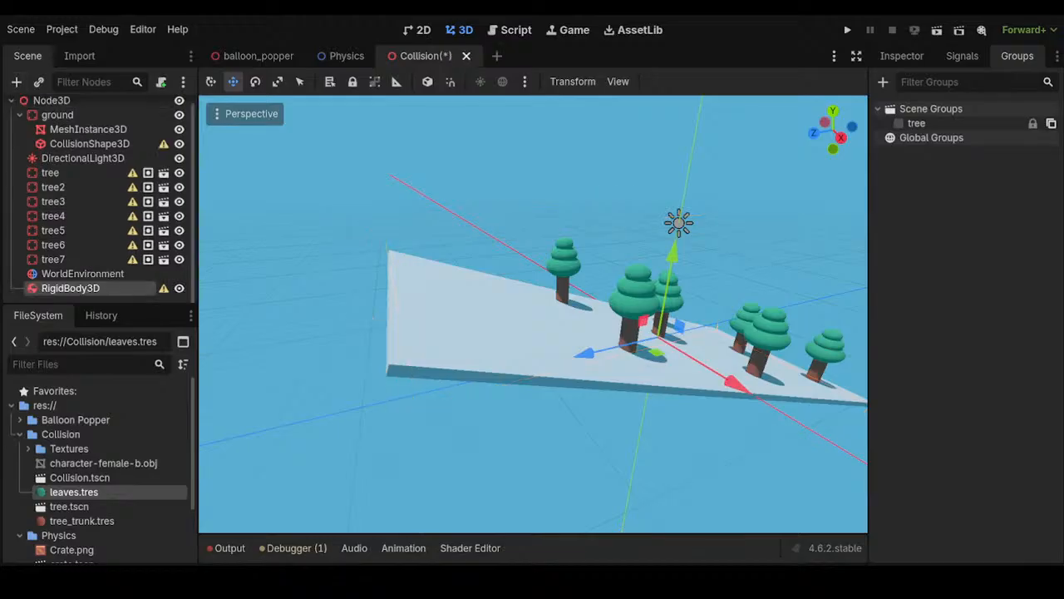
{"action": "type", "text": "Player"}
{"action": "key", "text": "Return"}
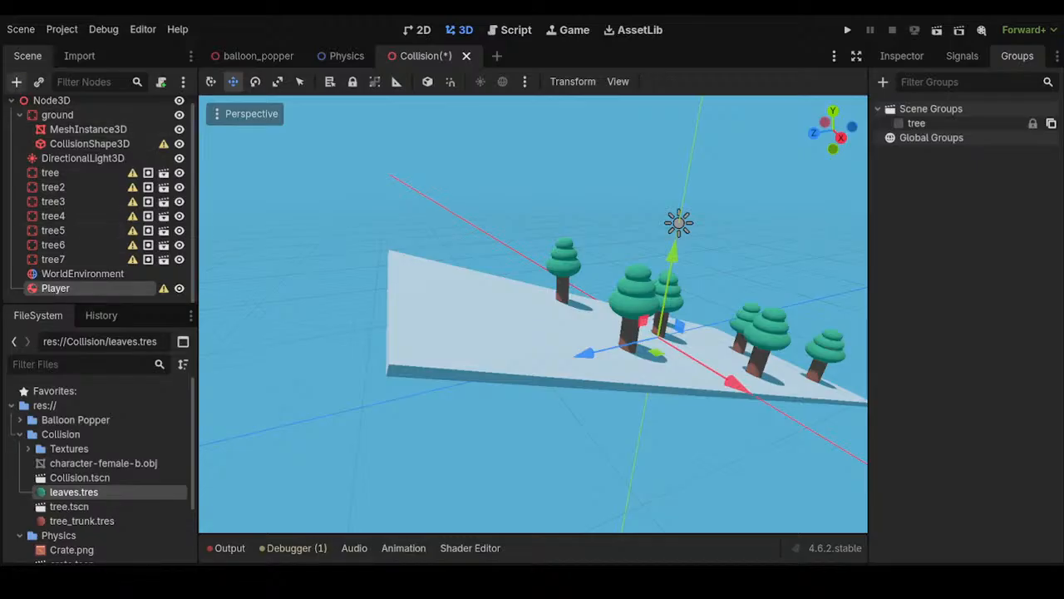
{"action": "key", "text": "Return"}
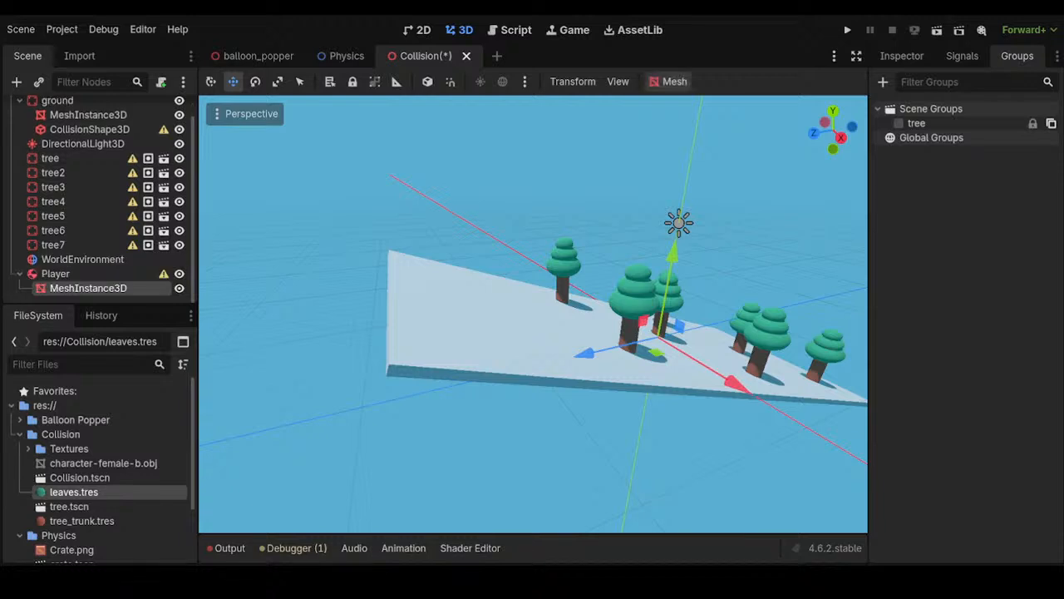
{"action": "key", "text": "ctrl+z"}
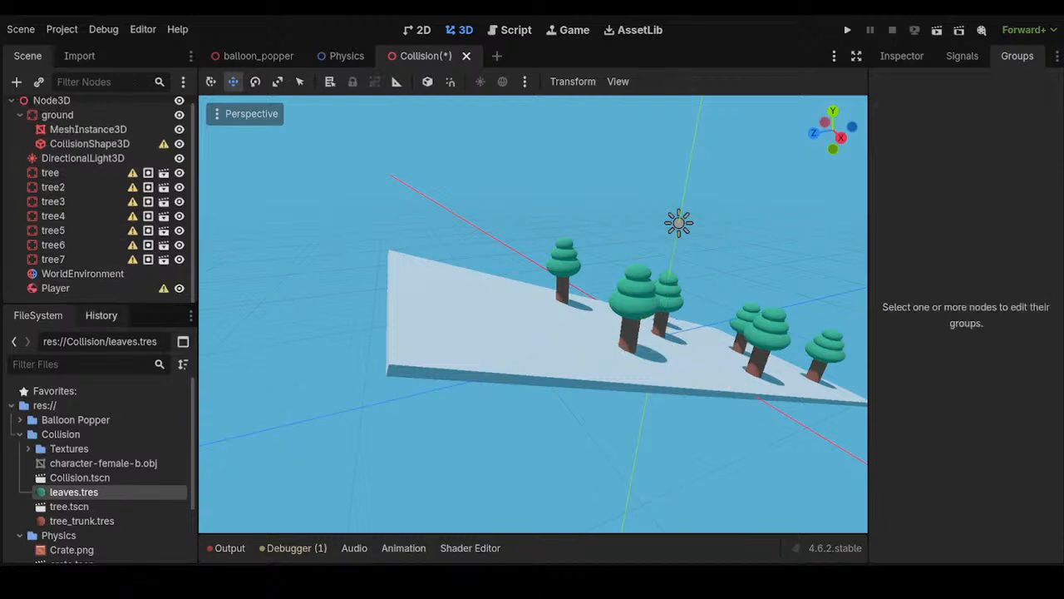
{"action": "left_click", "coordinate": [56, 287]}
Collapse the Physics folder in the project files and select Collision.tscn
{"action": "scroll", "coordinate": [73, 505], "scroll_direction": "down", "scroll_amount": 3}
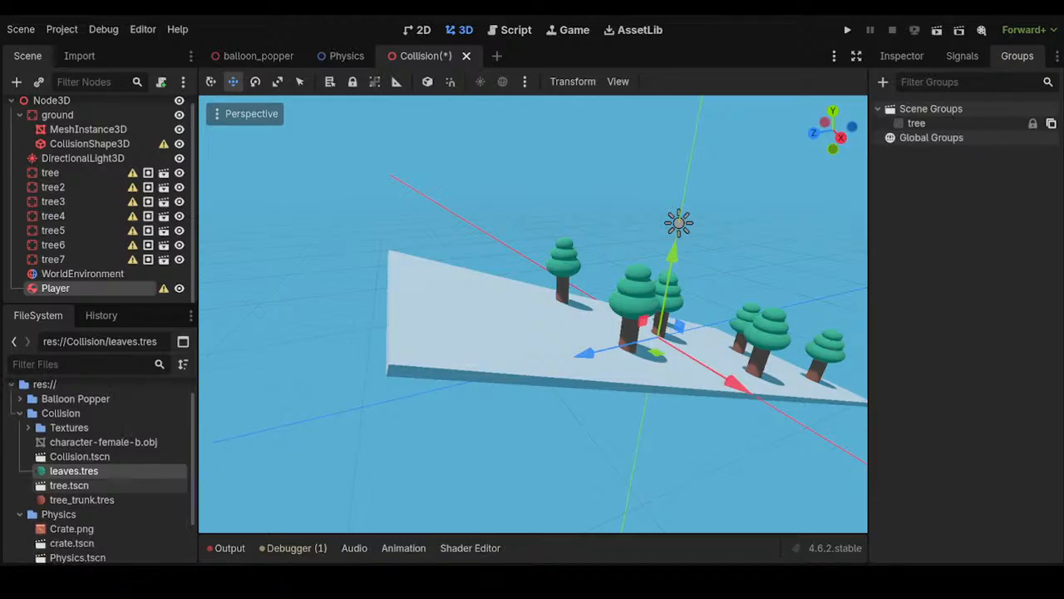
{"action": "scroll", "coordinate": [100, 465], "scroll_direction": "up", "scroll_amount": 2}
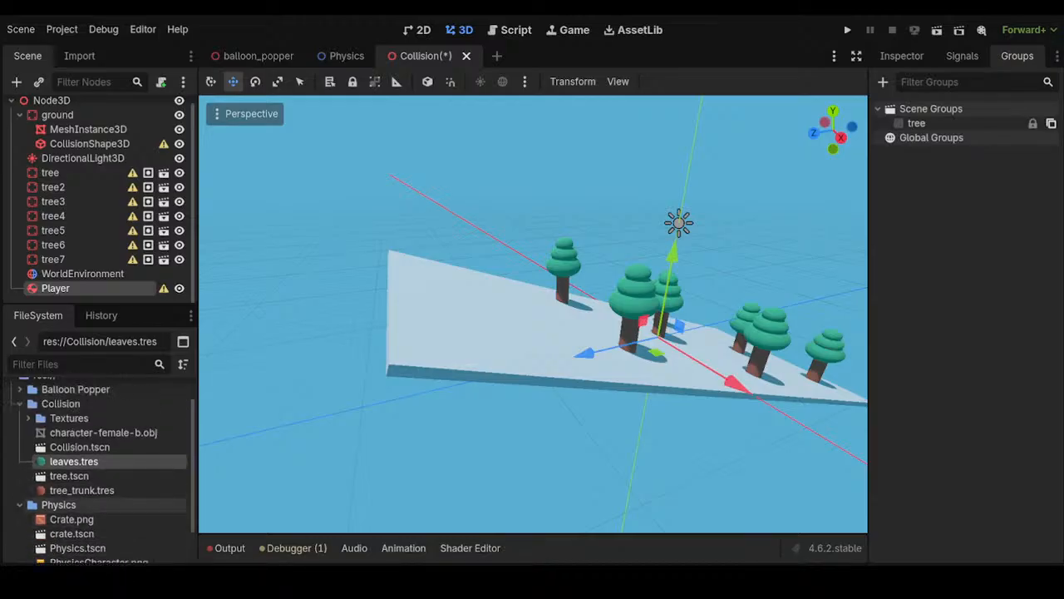
{"action": "scroll", "coordinate": [99, 449], "scroll_direction": "up", "scroll_amount": 2}
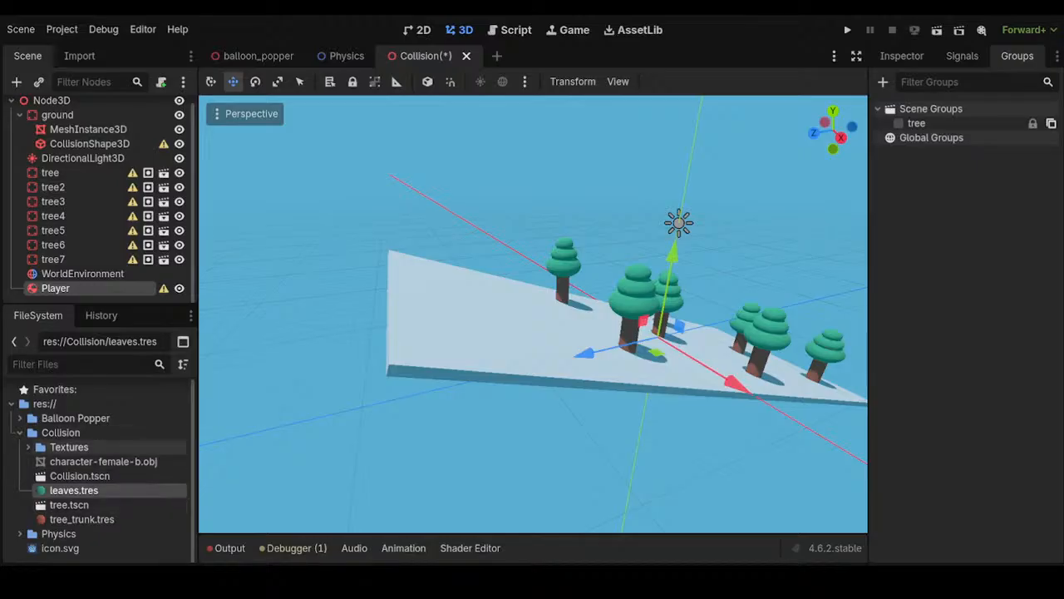
{"action": "left_click", "coordinate": [80, 476]}
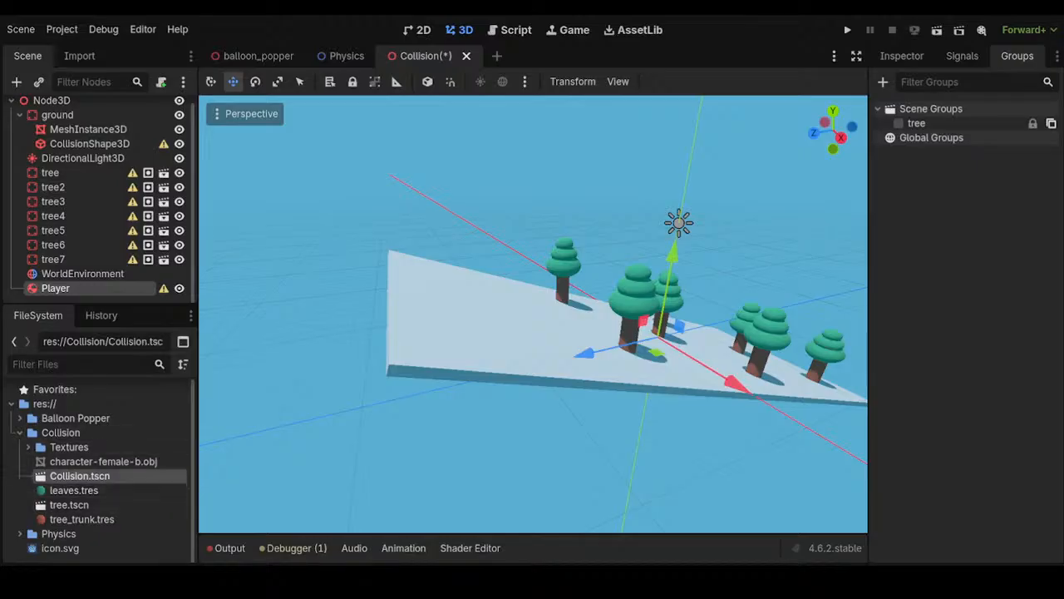
Move the Player node to the raised end of the ground slope and lift it slightly
{"action": "scroll", "coordinate": [533, 314], "scroll_direction": "up", "scroll_amount": 5}
{"action": "scroll", "coordinate": [533, 315], "scroll_direction": "down", "scroll_amount": 5}
{"action": "mouse_move", "coordinate": [533, 314]}
{"action": "middle_mouse_down"}
{"action": "mouse_move", "coordinate": [507, 313]}
{"action": "mouse_move", "coordinate": [547, 312]}
{"action": "mouse_move", "coordinate": [520, 311]}
{"action": "middle_mouse_up"}
{"action": "scroll", "coordinate": [533, 314], "scroll_direction": "up", "scroll_amount": 1}
{"action": "scroll", "coordinate": [533, 314], "scroll_direction": "up", "scroll_amount": 2}
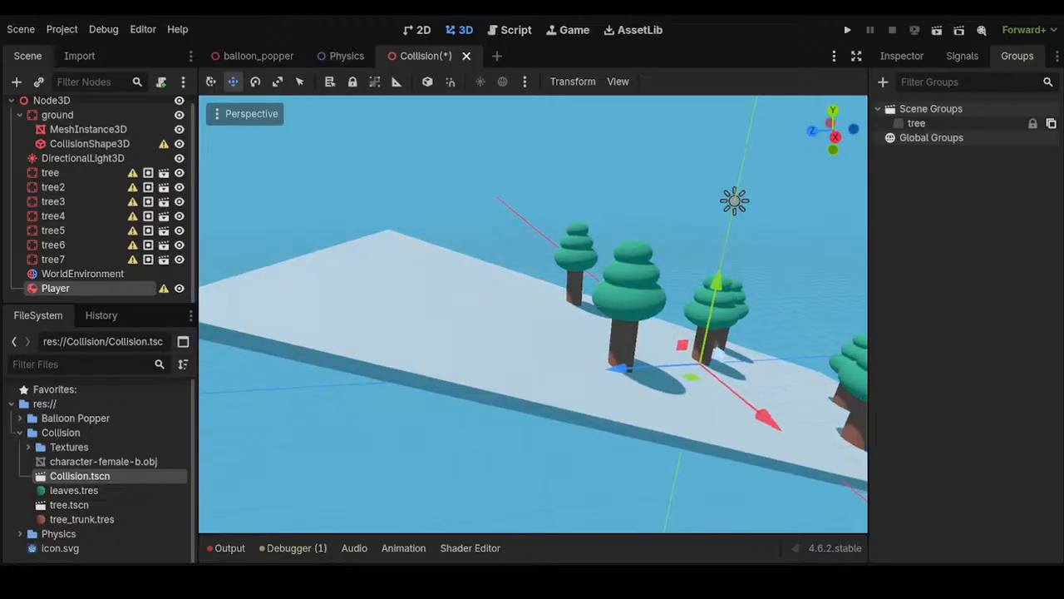
{"action": "left_click_drag", "start_coordinate": [681, 344], "coordinate": [345, 263]}
{"action": "mouse_move", "coordinate": [345, 262]}
{"action": "middle_mouse_down"}
{"action": "mouse_move", "coordinate": [436, 309]}
{"action": "mouse_move", "coordinate": [420, 282]}
{"action": "mouse_move", "coordinate": [351, 243]}
{"action": "middle_mouse_up"}
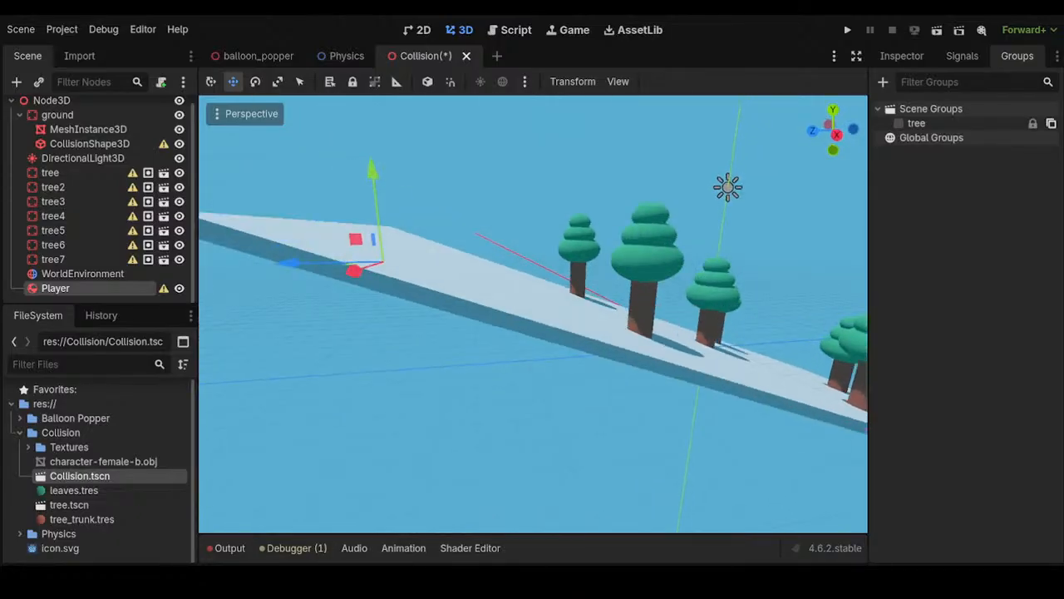
{"action": "left_click_drag", "start_coordinate": [373, 171], "coordinate": [367, 125]}
{"action": "middle_click_drag", "start_coordinate": [368, 125], "coordinate": [387, 133]}
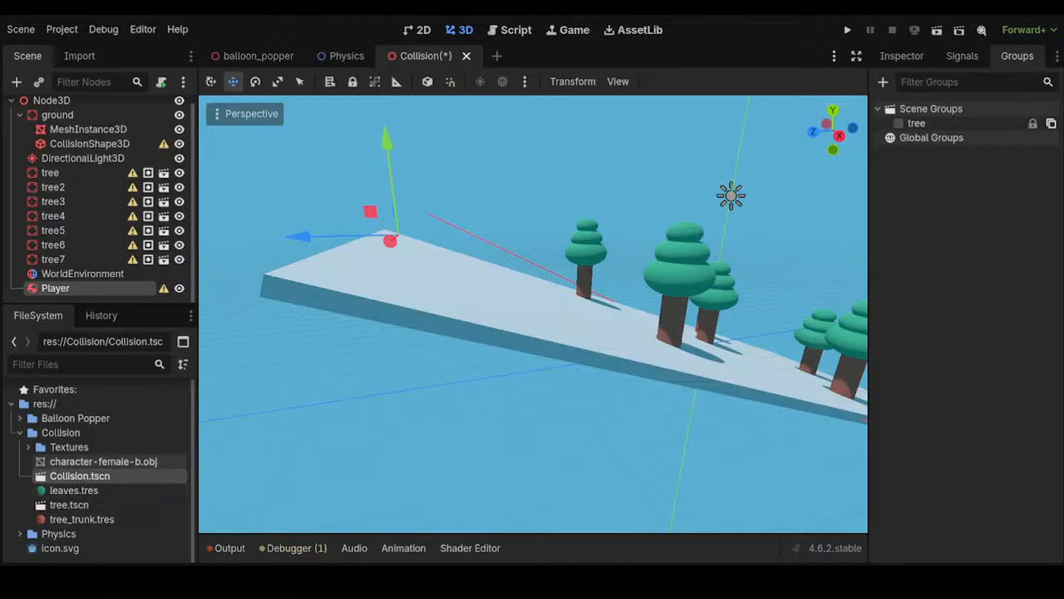
Place the character-female-b.obj model on the slope and make it a child of the Player node
{"action": "left_click_drag", "start_coordinate": [103, 460], "coordinate": [411, 266]}
{"action": "scroll", "coordinate": [412, 266], "scroll_direction": "up", "scroll_amount": 6}
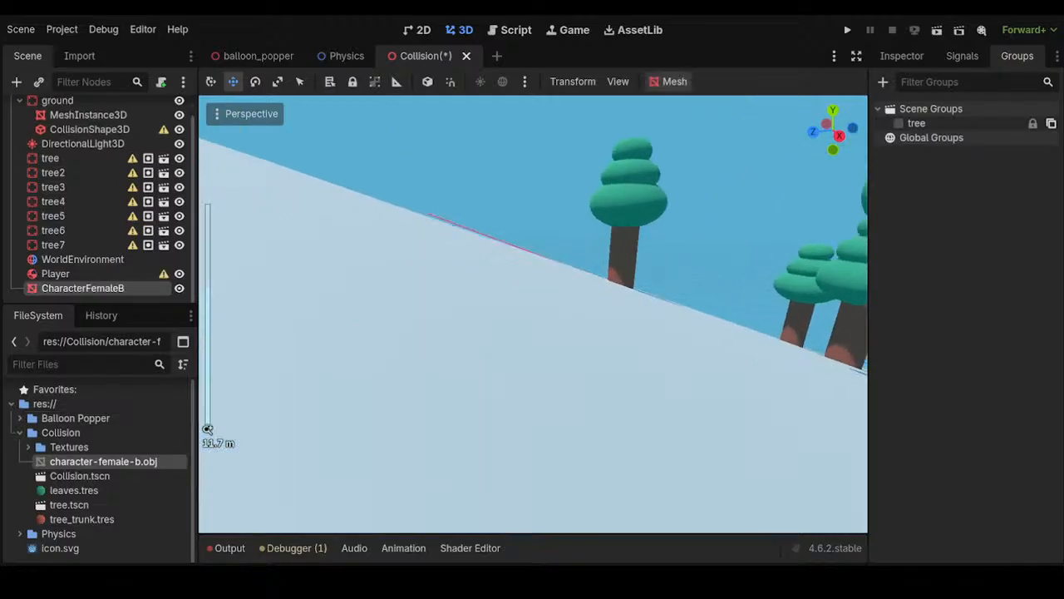
{"action": "scroll", "coordinate": [504, 240], "scroll_direction": "down", "scroll_amount": 12}
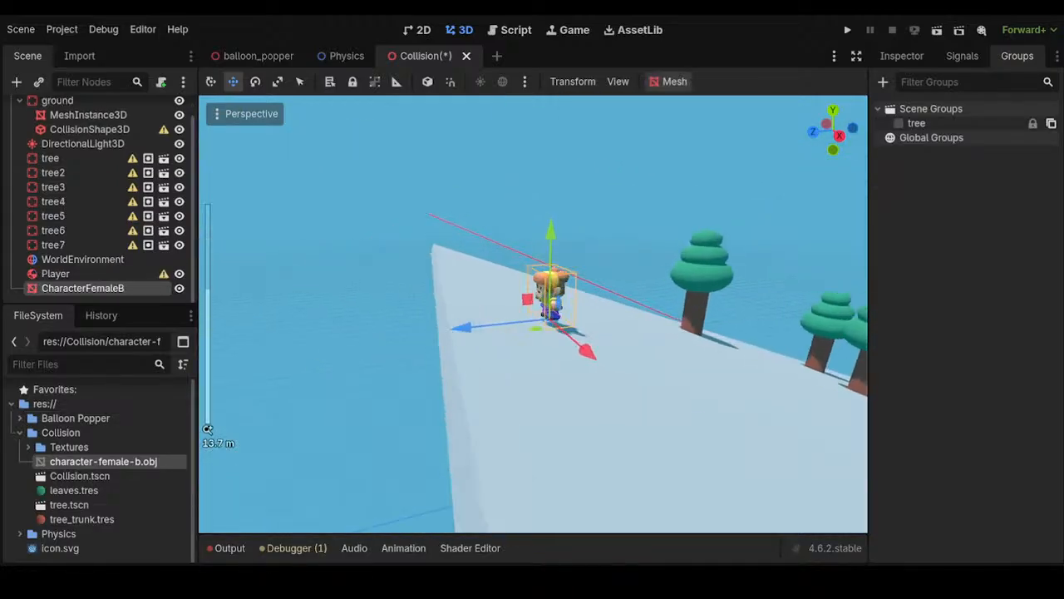
{"action": "scroll", "coordinate": [504, 240], "scroll_direction": "up", "scroll_amount": 10}
{"action": "middle_click_drag", "start_coordinate": [532, 240], "coordinate": [503, 241]}
{"action": "left_click_drag", "start_coordinate": [81, 288], "coordinate": [76, 275]}
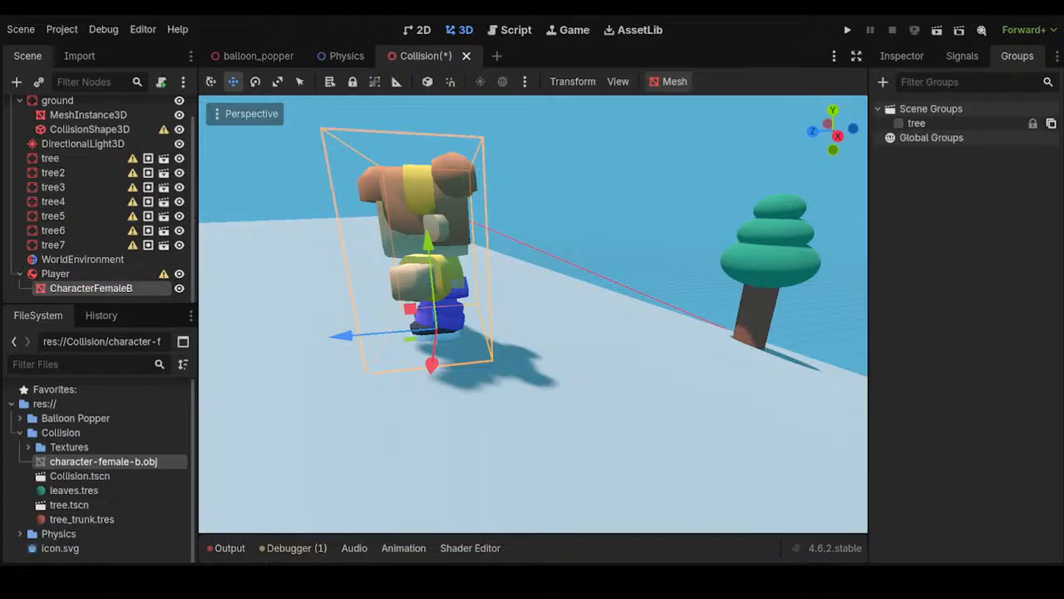
Set the CharacterFemaleB mesh's position to 0, 0, 0 so it sits at the Player node's origin
{"action": "left_click", "coordinate": [902, 55]}
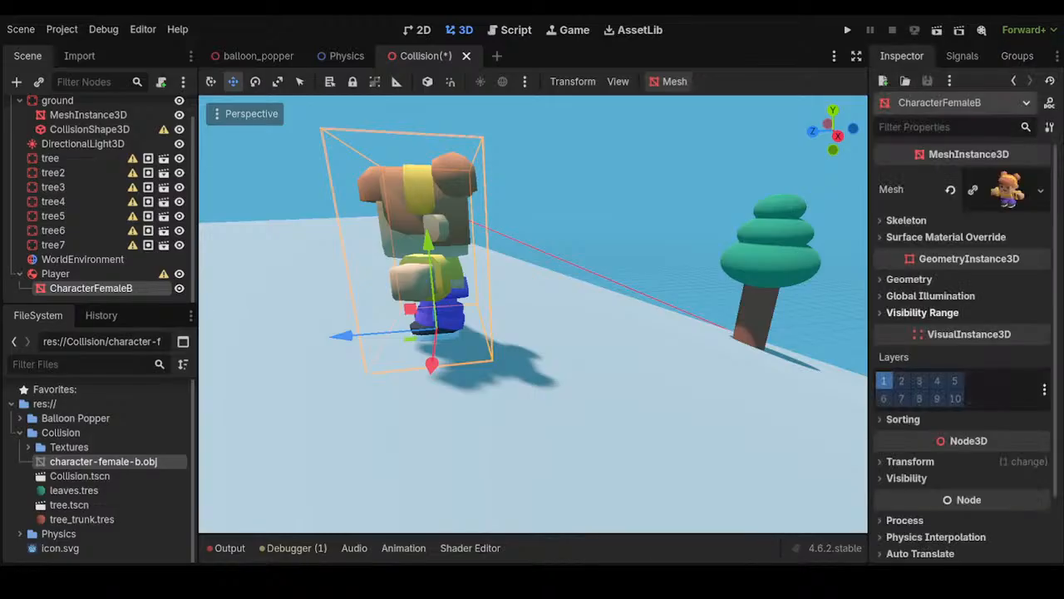
{"action": "scroll", "coordinate": [956, 332], "scroll_direction": "down", "scroll_amount": 2}
{"action": "left_click", "coordinate": [911, 388]}
{"action": "scroll", "coordinate": [911, 388], "scroll_direction": "down", "scroll_amount": 2}
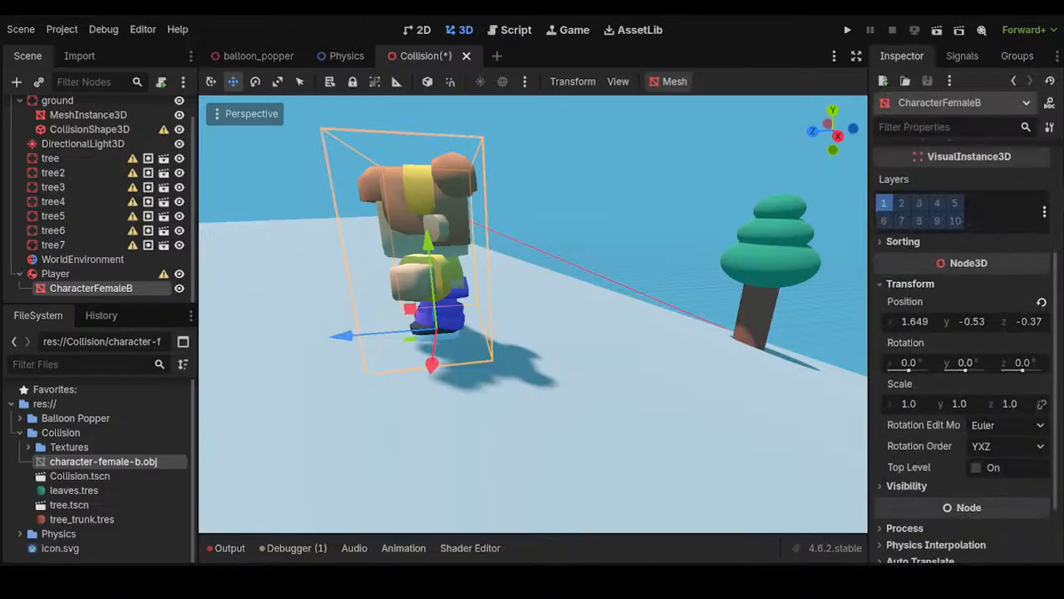
{"action": "left_click", "coordinate": [914, 322]}
{"action": "type", "text": "0"}
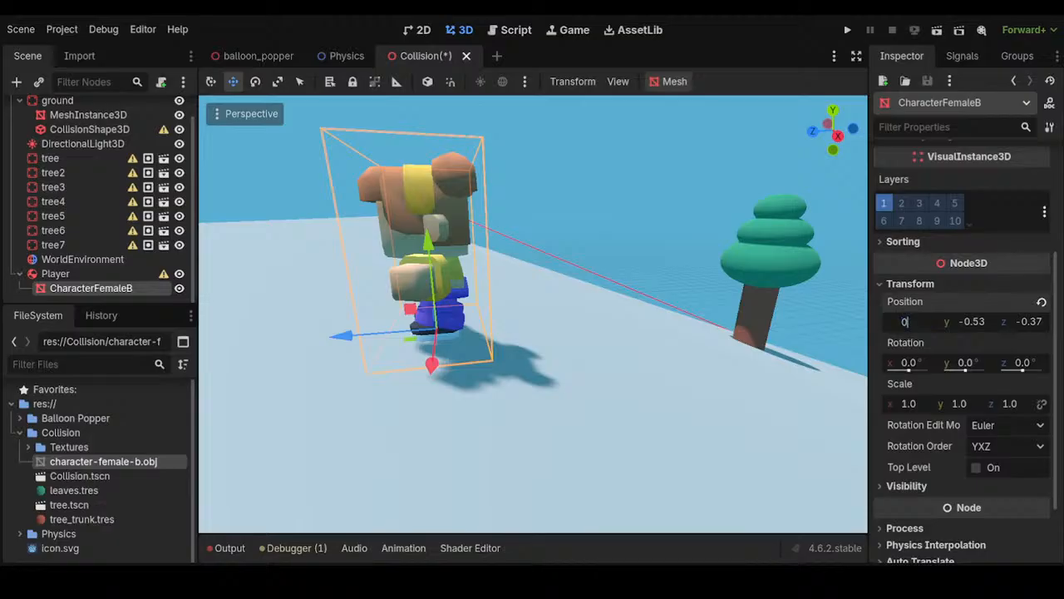
{"action": "key", "text": "Return"}
{"action": "type", "text": "0"}
{"action": "key", "text": "Tab"}
{"action": "type", "text": "0"}
{"action": "key", "text": "Return"}
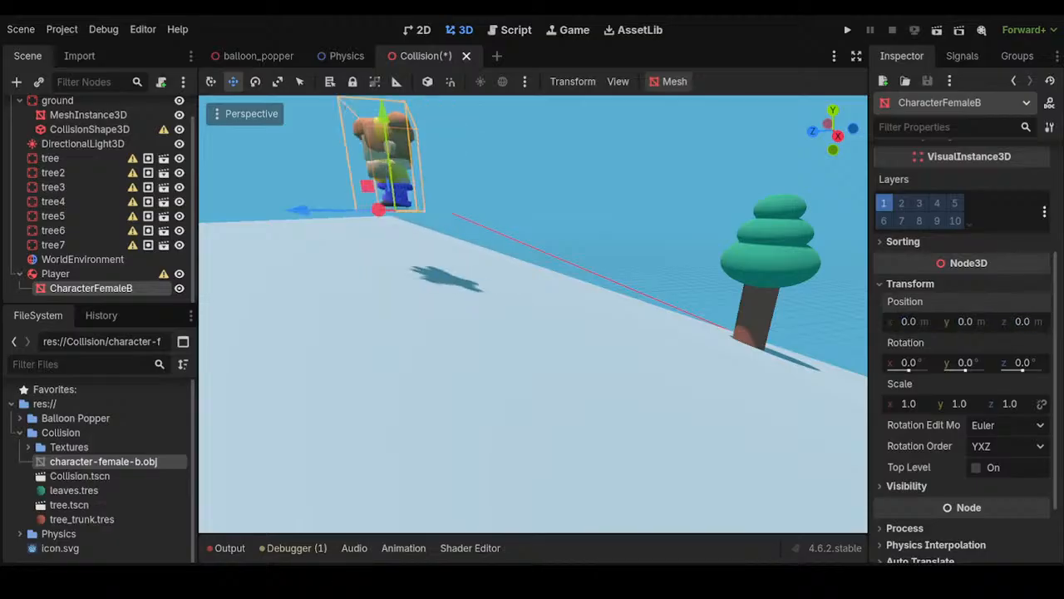
Set the CharacterFemaleB mesh's Y rotation to 180° and check that the character faces down the slope
{"action": "left_click", "coordinate": [964, 362]}
{"action": "type", "text": "180"}
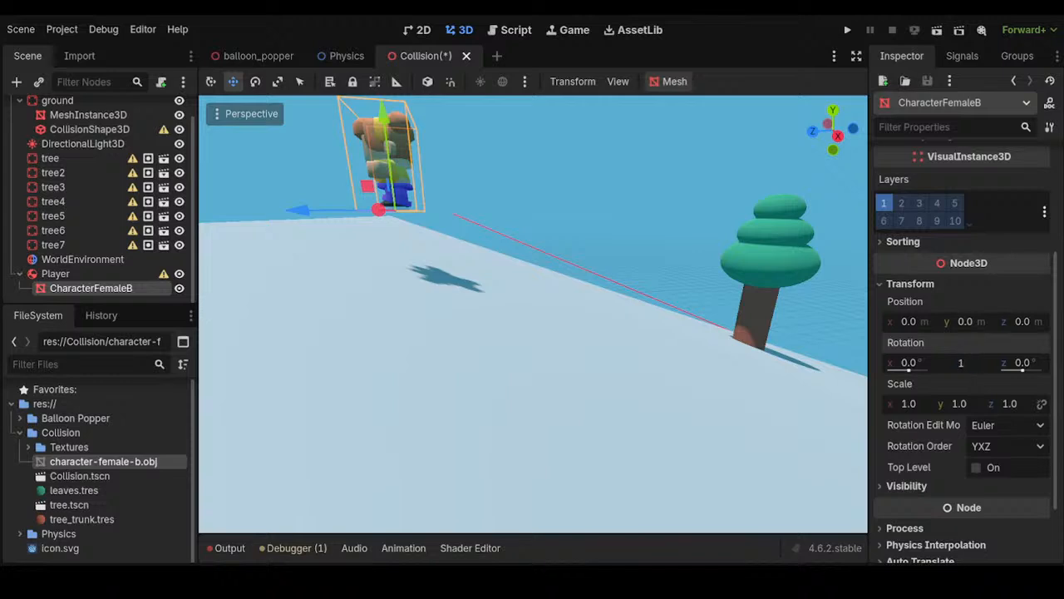
{"action": "key", "text": "Return"}
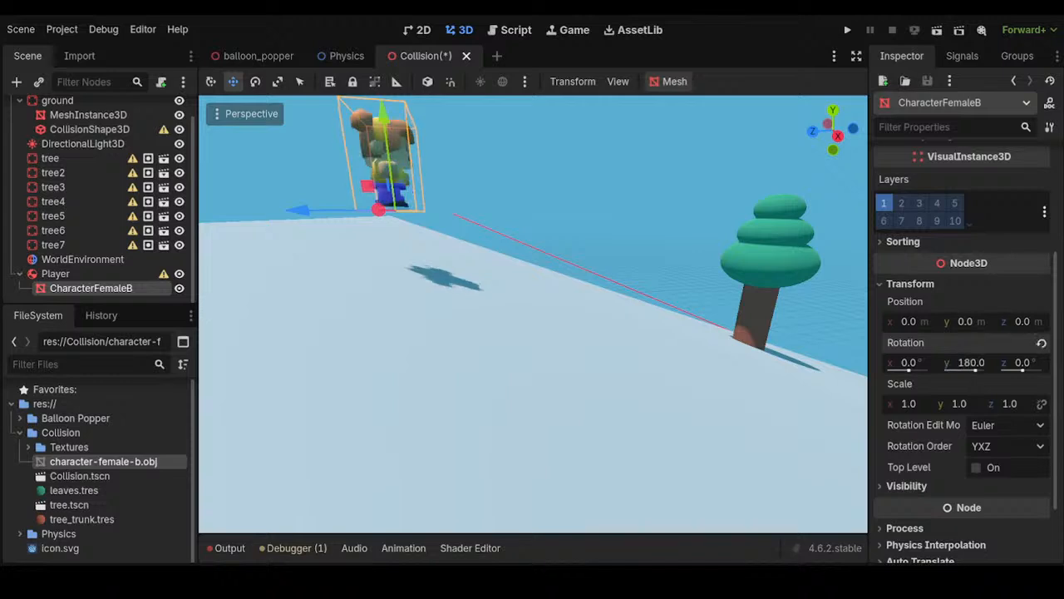
{"action": "left_click", "coordinate": [565, 167]}
{"action": "middle_click_drag", "start_coordinate": [532, 274], "coordinate": [613, 360], "text": "shift"}
{"action": "left_click", "coordinate": [91, 287]}
{"action": "middle_click_drag", "start_coordinate": [532, 316], "coordinate": [414, 269], "text": "shift"}
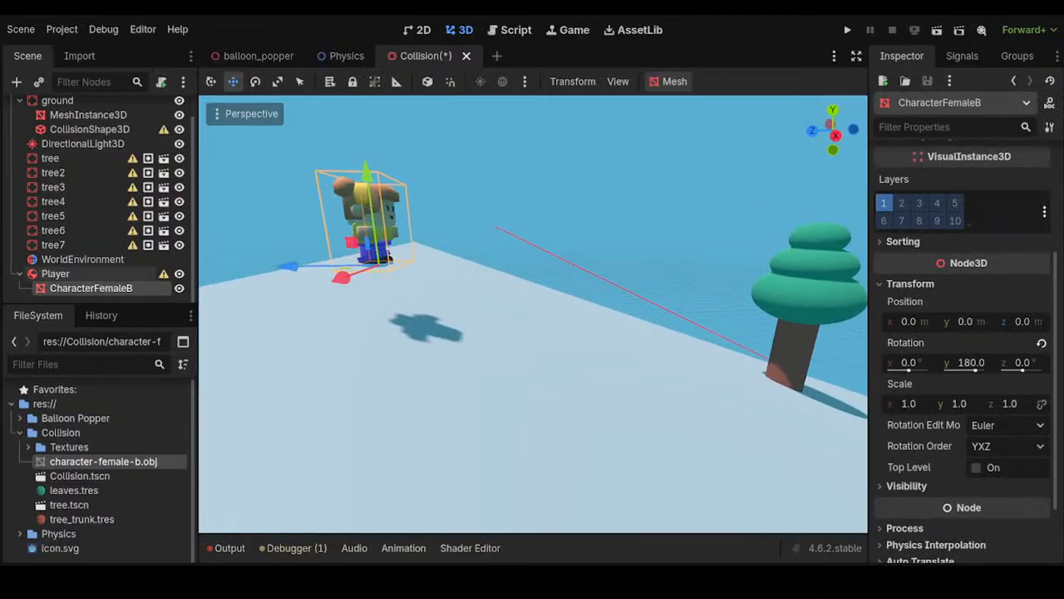
Add a CollisionShape3D with a BoxShape3D to the Player and raise it to about 0.33 m on Y
{"action": "left_click", "coordinate": [54, 274]}
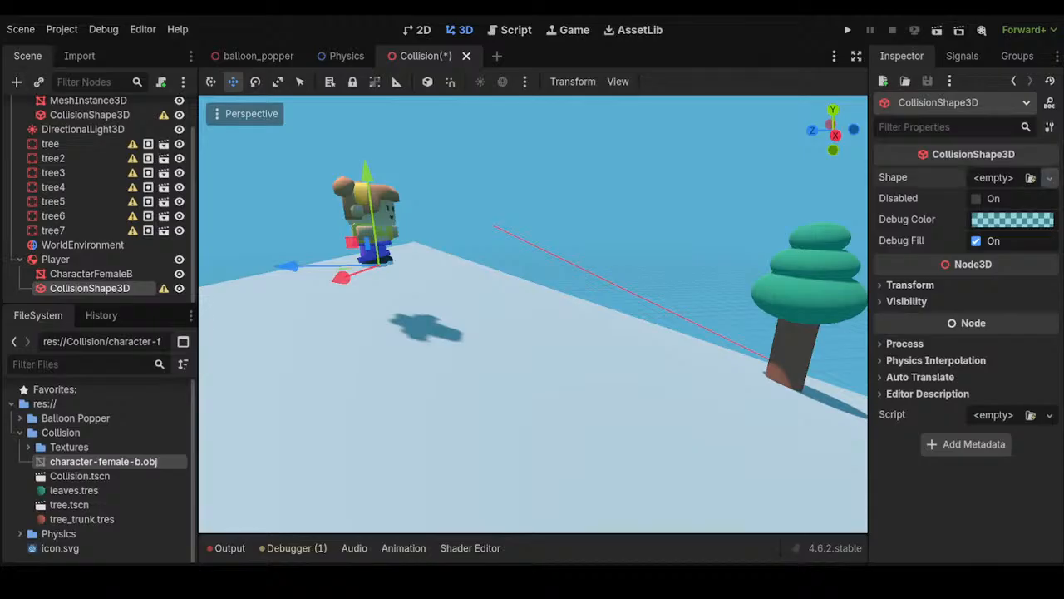
{"action": "left_click", "coordinate": [989, 198]}
{"action": "mouse_move", "coordinate": [356, 242]}
{"action": "middle_mouse_down", "text": "shift"}
{"action": "mouse_move", "coordinate": [512, 240]}
{"action": "mouse_move", "coordinate": [500, 357]}
{"action": "middle_mouse_up", "text": "shift"}
{"action": "scroll", "coordinate": [512, 241], "scroll_direction": "up", "scroll_amount": 10}
{"action": "left_click_drag", "start_coordinate": [521, 223], "coordinate": [521, 129]}
{"action": "scroll", "coordinate": [520, 129], "scroll_direction": "down", "scroll_amount": 11}
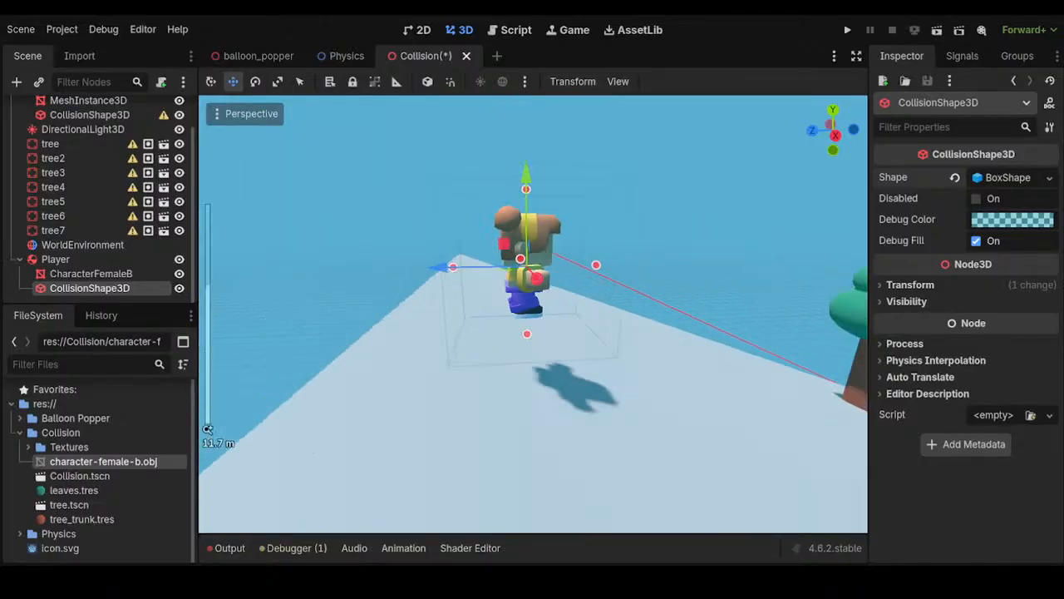
Scale the Player's collision box down vertically to about 0.72 to match the character's height
{"action": "key", "text": "r"}
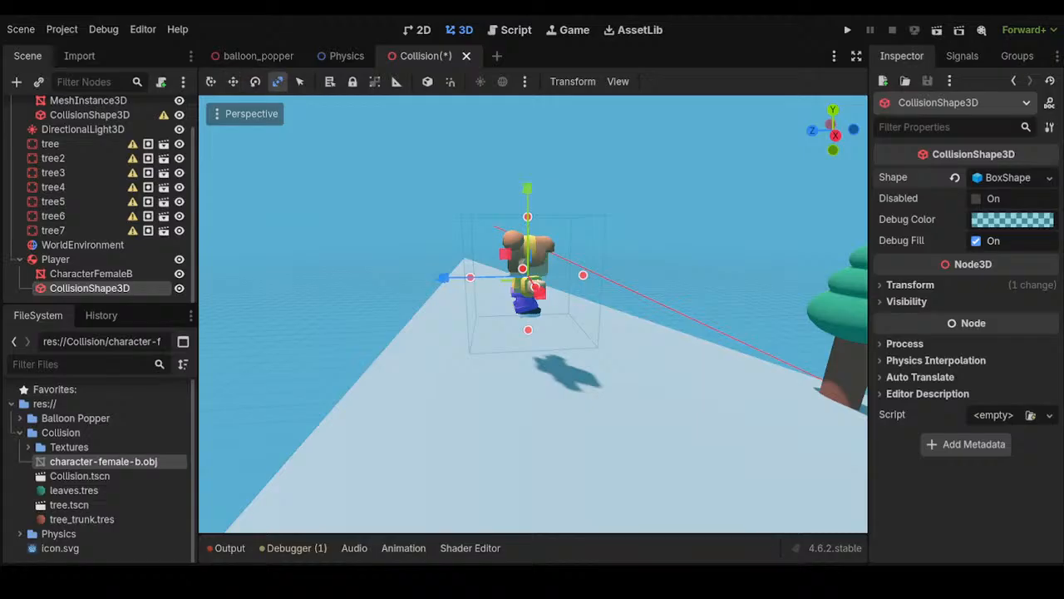
{"action": "left_click_drag", "start_coordinate": [527, 188], "coordinate": [527, 211]}
{"action": "middle_click_drag", "start_coordinate": [527, 212], "coordinate": [587, 287]}
{"action": "scroll", "coordinate": [505, 192], "scroll_direction": "up", "scroll_amount": 8}
{"action": "scroll", "coordinate": [586, 287], "scroll_direction": "down", "scroll_amount": 2}
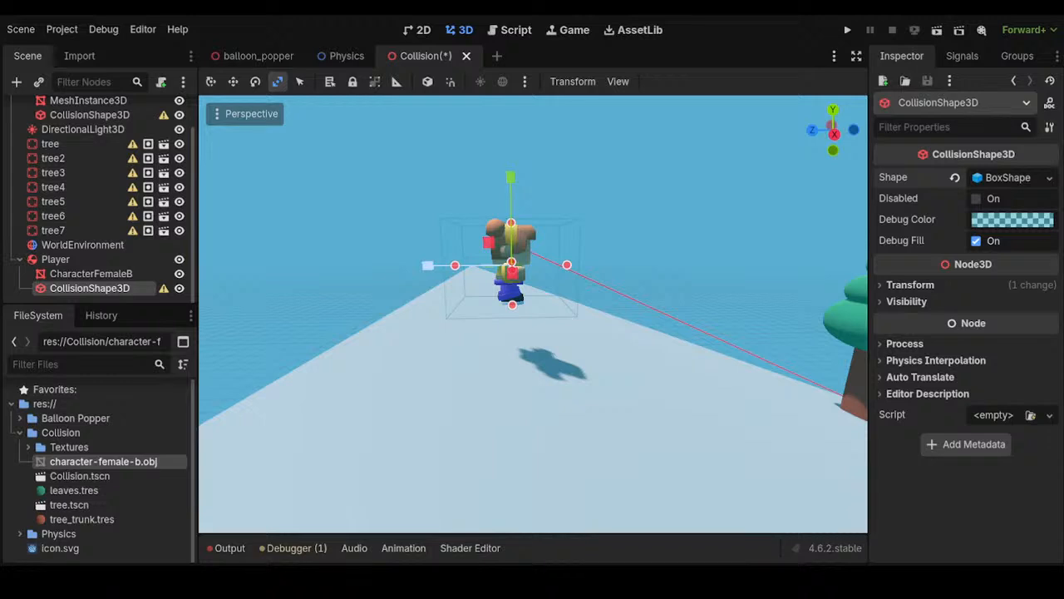
{"action": "key", "text": "w"}
{"action": "middle_click_drag", "start_coordinate": [488, 242], "coordinate": [542, 186], "text": "shift"}
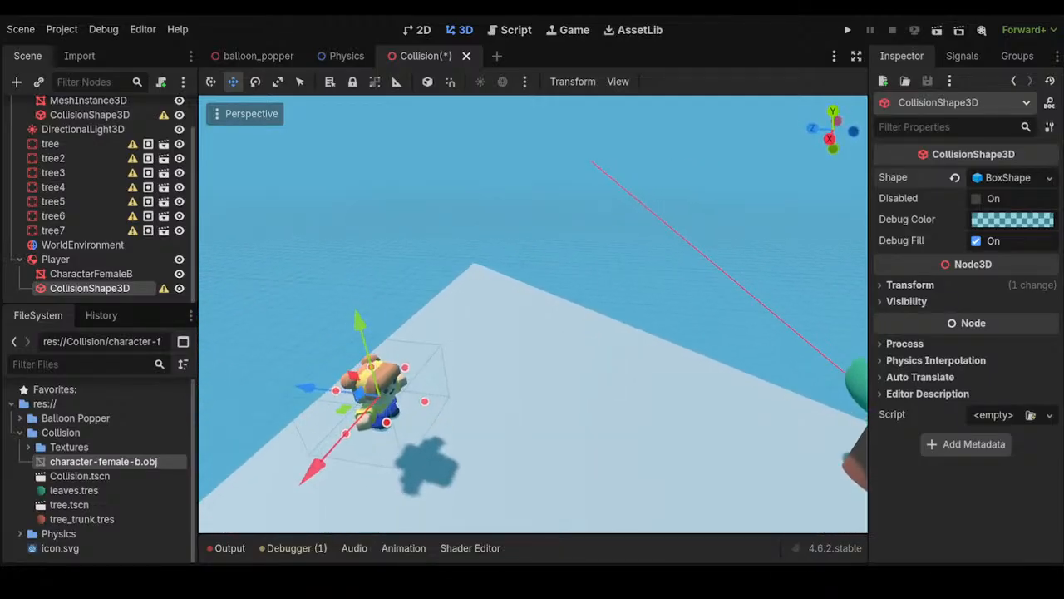
{"action": "left_click_drag", "start_coordinate": [405, 367], "coordinate": [385, 389]}
{"action": "key", "text": "ctrl+z"}
Scale the Player's collision box down along X to about 0.47 to fit the character's width
{"action": "key", "text": "r"}
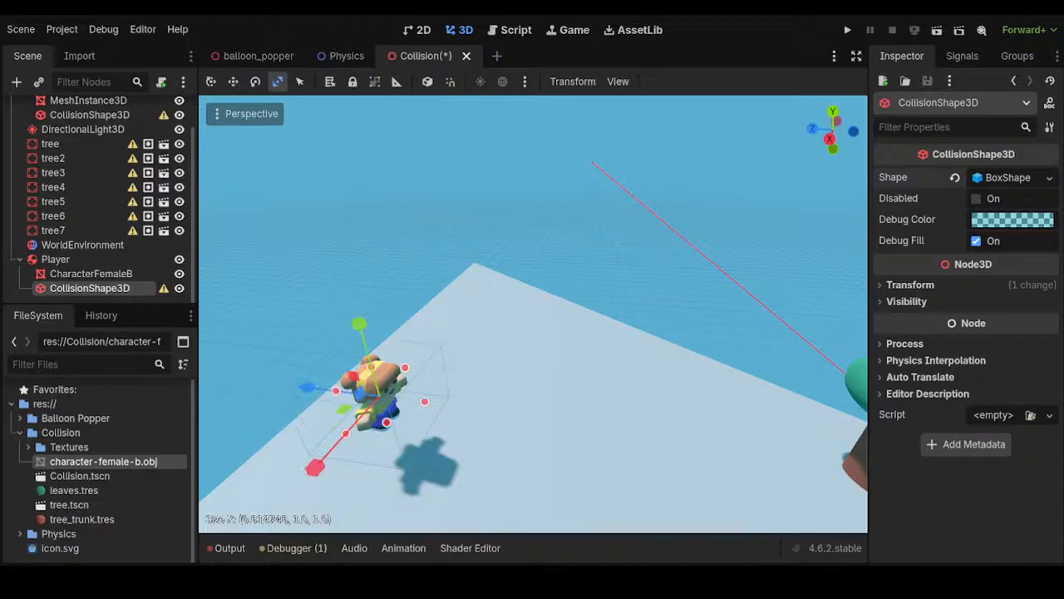
{"action": "left_click_drag", "start_coordinate": [315, 467], "coordinate": [346, 433]}
{"action": "mouse_move", "coordinate": [346, 432]}
{"action": "middle_mouse_down"}
{"action": "mouse_move", "coordinate": [272, 428]}
{"action": "mouse_move", "coordinate": [390, 418]}
{"action": "mouse_move", "coordinate": [357, 418]}
{"action": "middle_mouse_up"}
{"action": "scroll", "coordinate": [391, 418], "scroll_direction": "up", "scroll_amount": 8}
{"action": "middle_click_drag", "start_coordinate": [474, 287], "coordinate": [379, 250]}
{"action": "left_click_drag", "start_coordinate": [456, 245], "coordinate": [455, 245]}
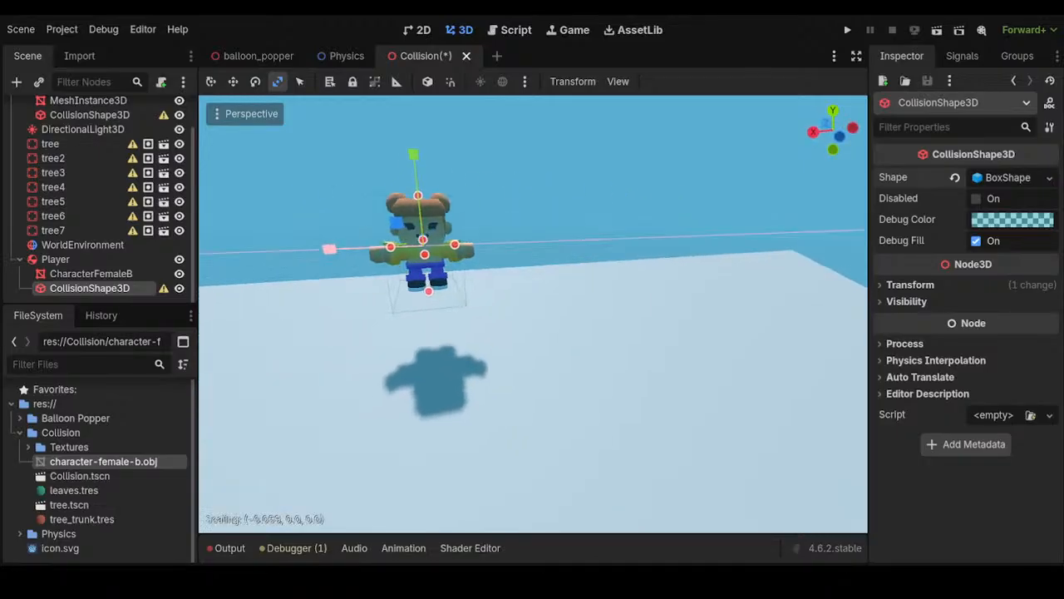
{"action": "middle_click_drag", "start_coordinate": [333, 257], "coordinate": [453, 266]}
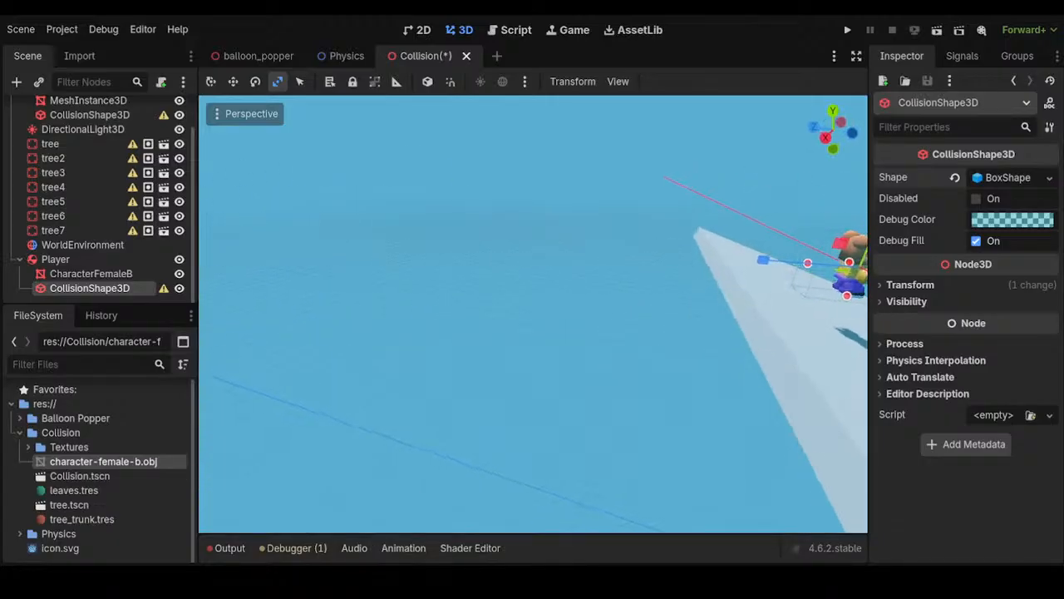
{"action": "scroll", "coordinate": [453, 266], "scroll_direction": "down", "scroll_amount": 6}
{"action": "mouse_move", "coordinate": [532, 274]}
{"action": "middle_mouse_down"}
{"action": "mouse_move", "coordinate": [424, 270]}
{"action": "mouse_move", "coordinate": [532, 262]}
{"action": "middle_mouse_up"}
{"action": "scroll", "coordinate": [424, 270], "scroll_direction": "up", "scroll_amount": 3}
{"action": "scroll", "coordinate": [532, 262], "scroll_direction": "up", "scroll_amount": 5}
{"action": "scroll", "coordinate": [519, 258], "scroll_direction": "down", "scroll_amount": 4}
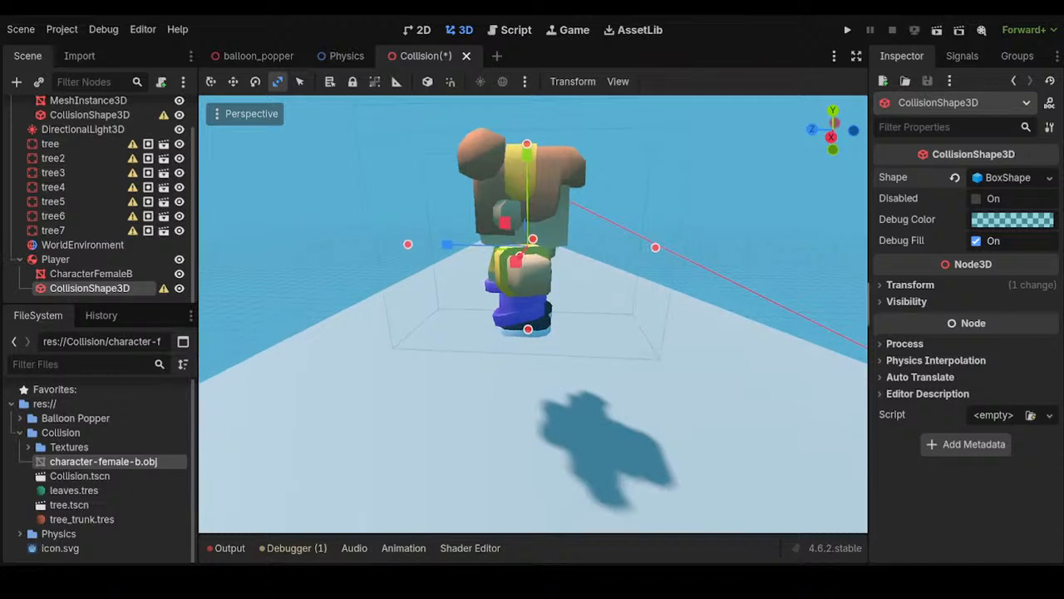
Examine the collision shape's Transform, Process and Physics Interpolation properties
{"action": "left_click", "coordinate": [910, 284]}
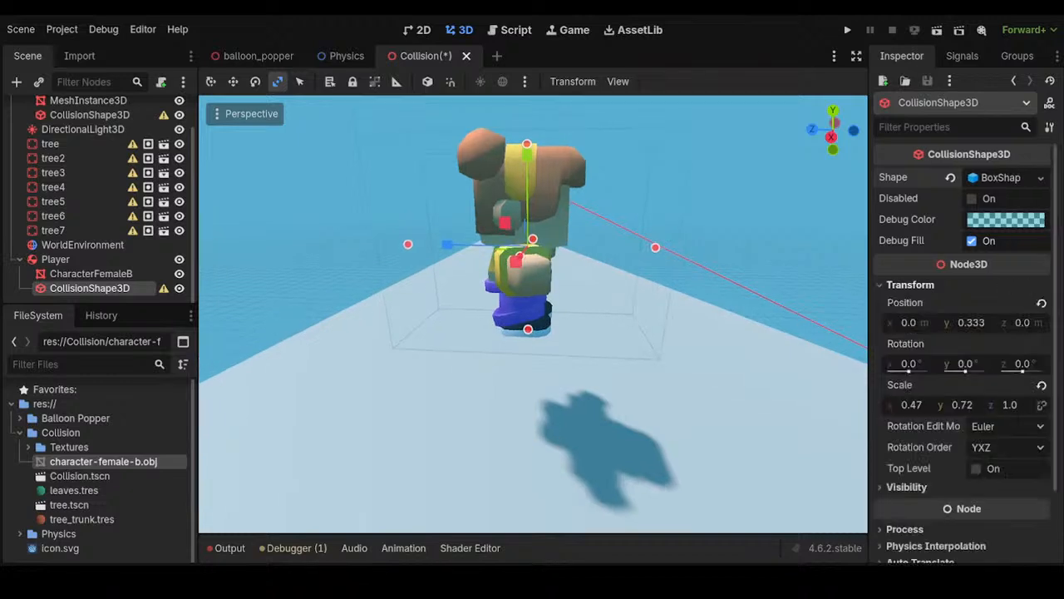
{"action": "left_click", "coordinate": [909, 285]}
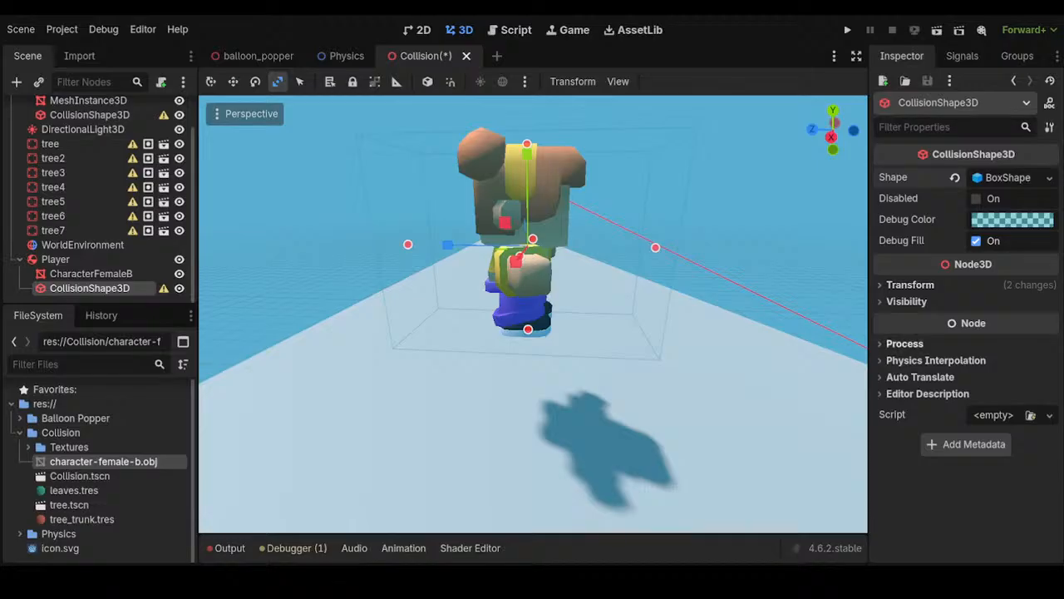
{"action": "left_click", "coordinate": [905, 343]}
{"action": "left_click", "coordinate": [904, 343]}
{"action": "left_click", "coordinate": [904, 344]}
{"action": "left_click", "coordinate": [905, 344]}
{"action": "left_click", "coordinate": [935, 360]}
{"action": "left_click", "coordinate": [936, 360]}
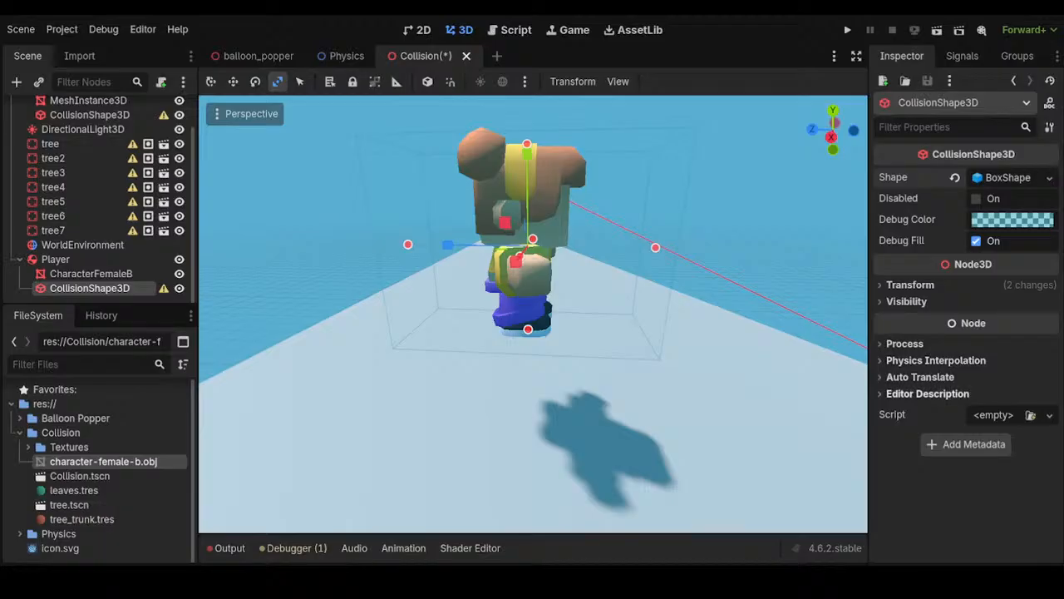
Look through the Player body's Axis Lock, Collision, Physics Interpolation and Process properties
{"action": "left_click", "coordinate": [56, 260]}
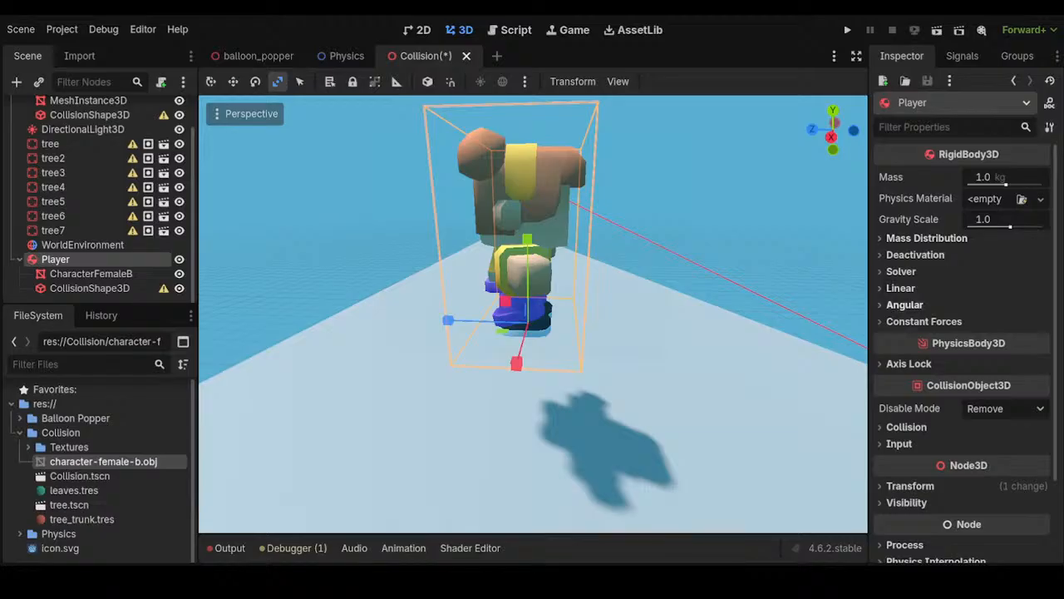
{"action": "left_click", "coordinate": [908, 363]}
{"action": "left_click", "coordinate": [908, 363]}
{"action": "scroll", "coordinate": [964, 349], "scroll_direction": "down", "scroll_amount": 2}
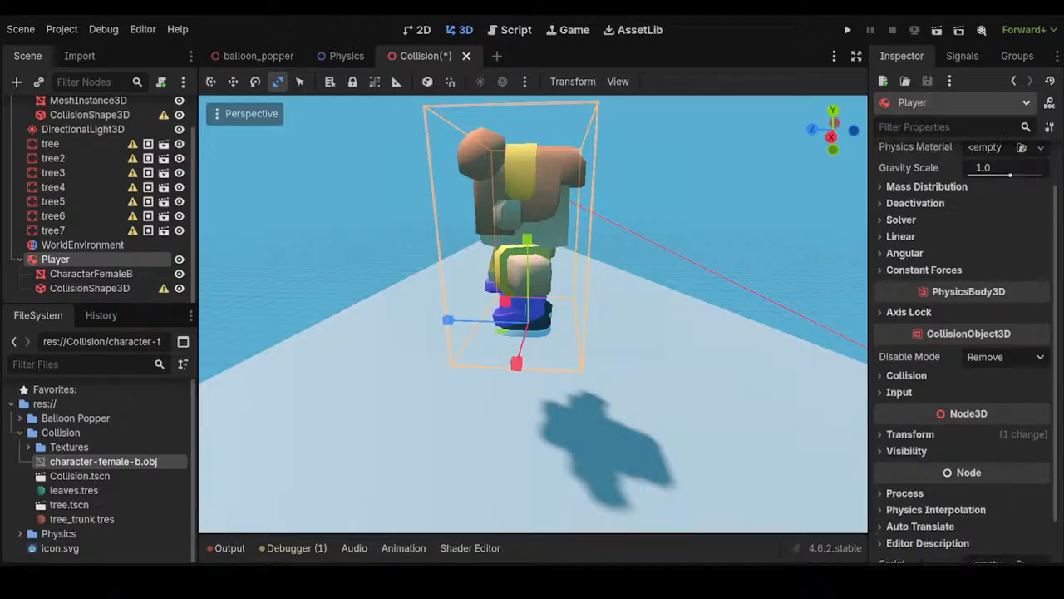
{"action": "left_click", "coordinate": [907, 375]}
{"action": "left_click", "coordinate": [906, 375]}
{"action": "scroll", "coordinate": [936, 463], "scroll_direction": "down", "scroll_amount": 2}
{"action": "left_click", "coordinate": [936, 462]}
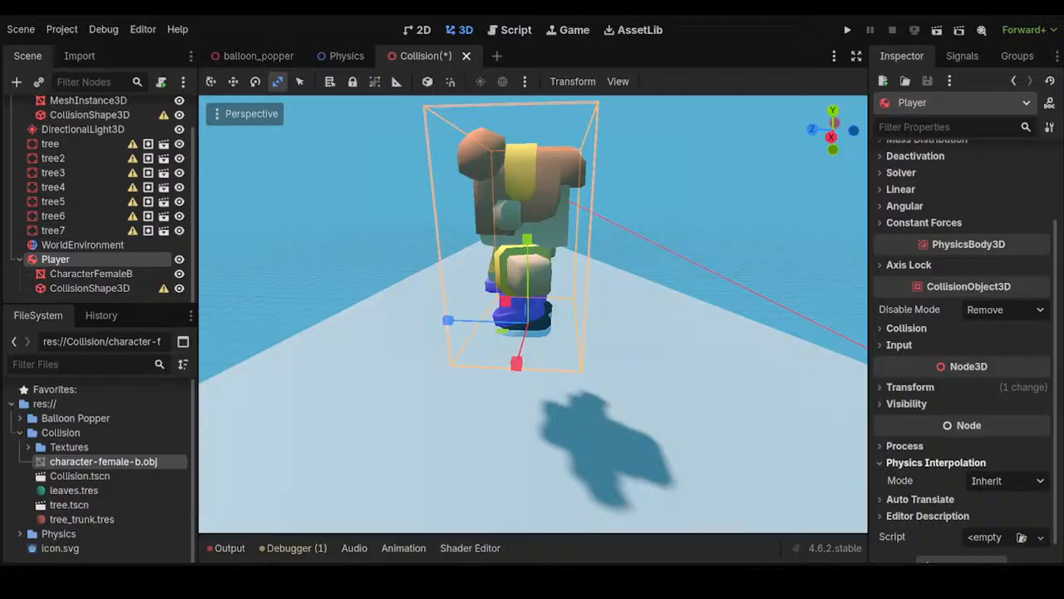
{"action": "left_click", "coordinate": [936, 462]}
{"action": "left_click", "coordinate": [905, 445]}
{"action": "left_click", "coordinate": [904, 446]}
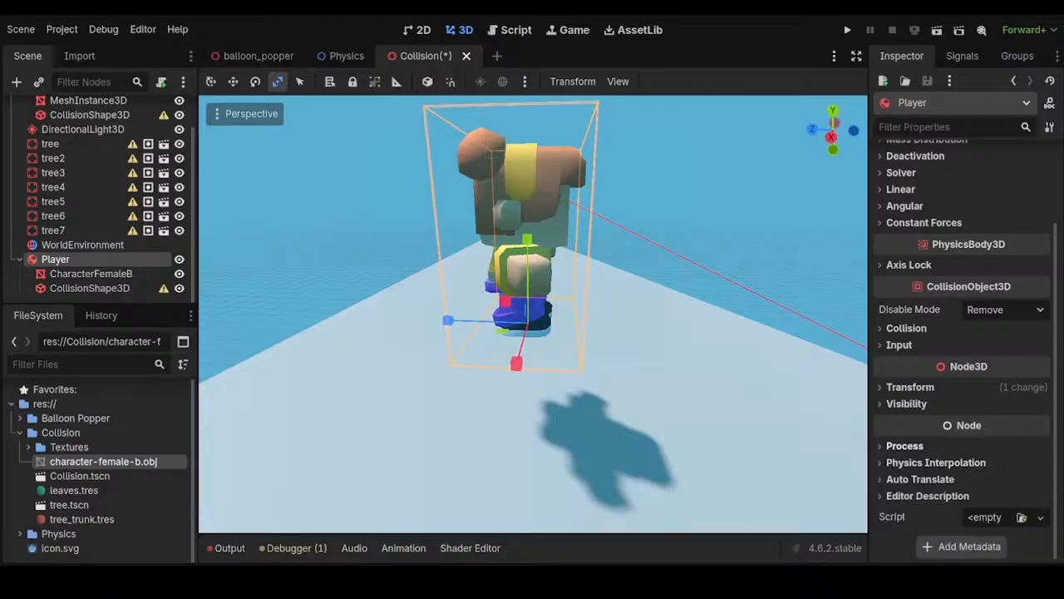
{"action": "scroll", "coordinate": [905, 446], "scroll_direction": "up", "scroll_amount": 3}
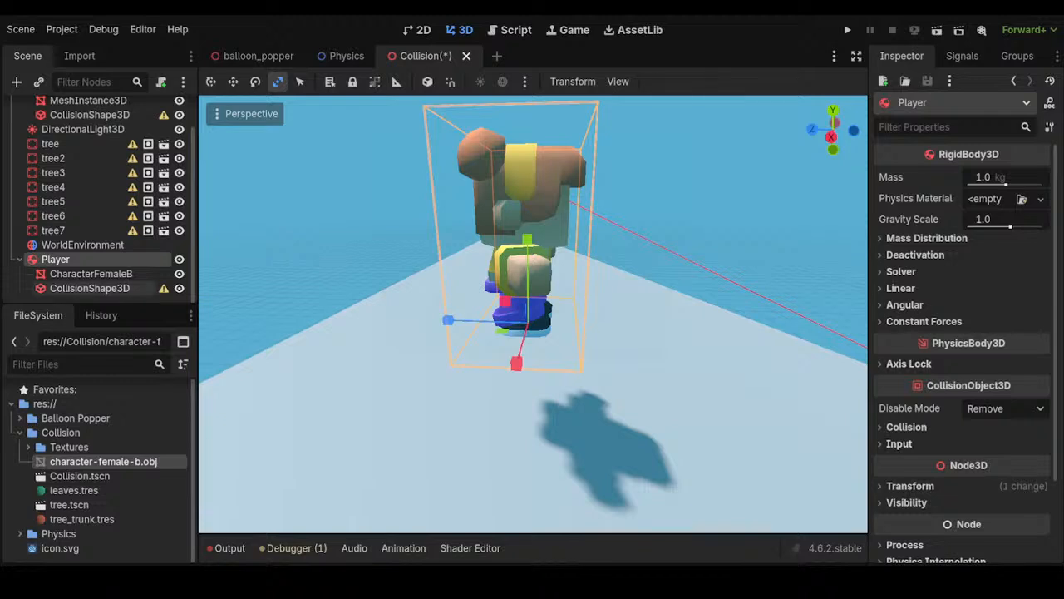
Recheck the Physics Interpolation and Process properties of the Player's collision shape
{"action": "left_click", "coordinate": [91, 274]}
{"action": "left_click", "coordinate": [89, 288]}
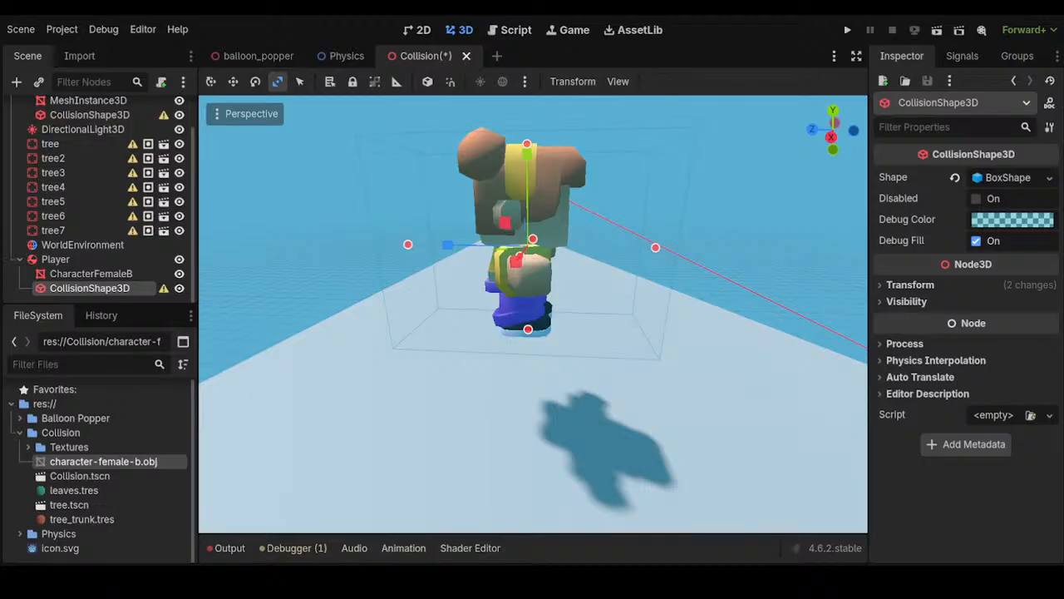
{"action": "left_click", "coordinate": [935, 361]}
{"action": "left_click", "coordinate": [935, 360]}
{"action": "left_click", "coordinate": [904, 343]}
{"action": "left_click", "coordinate": [904, 344]}
Assign a new PhysicsMaterial to the Player, set its Friction to 0.0 and save the scene
{"action": "left_click", "coordinate": [56, 259]}
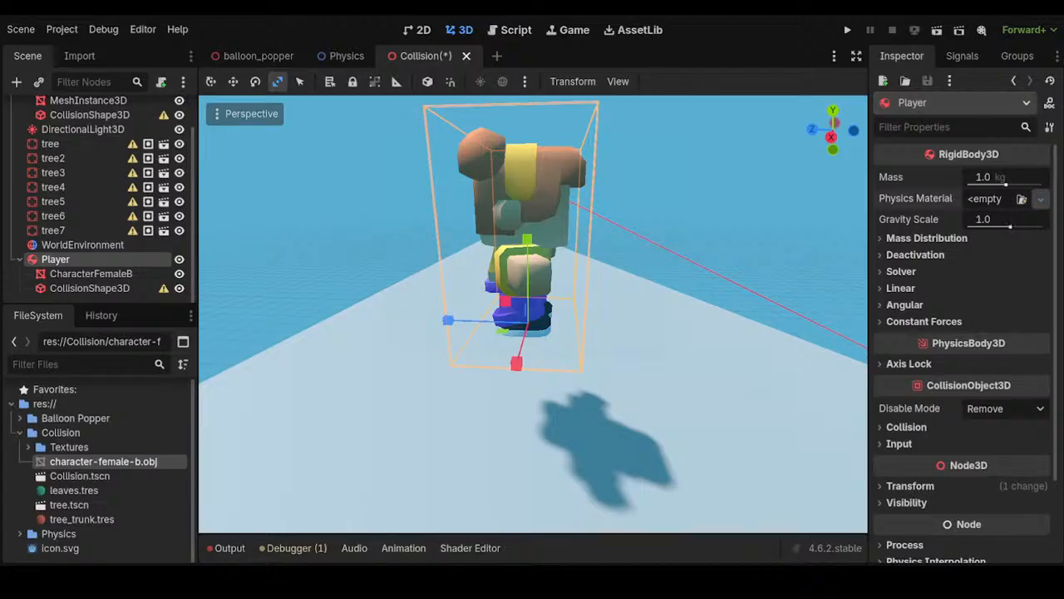
{"action": "left_click", "coordinate": [981, 234]}
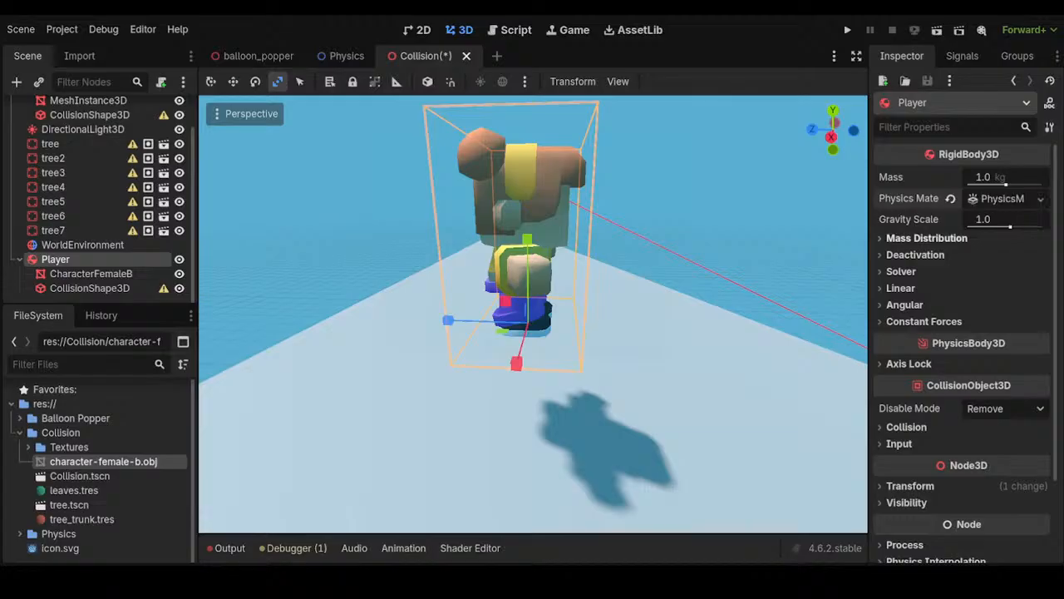
{"action": "left_click", "coordinate": [1001, 198]}
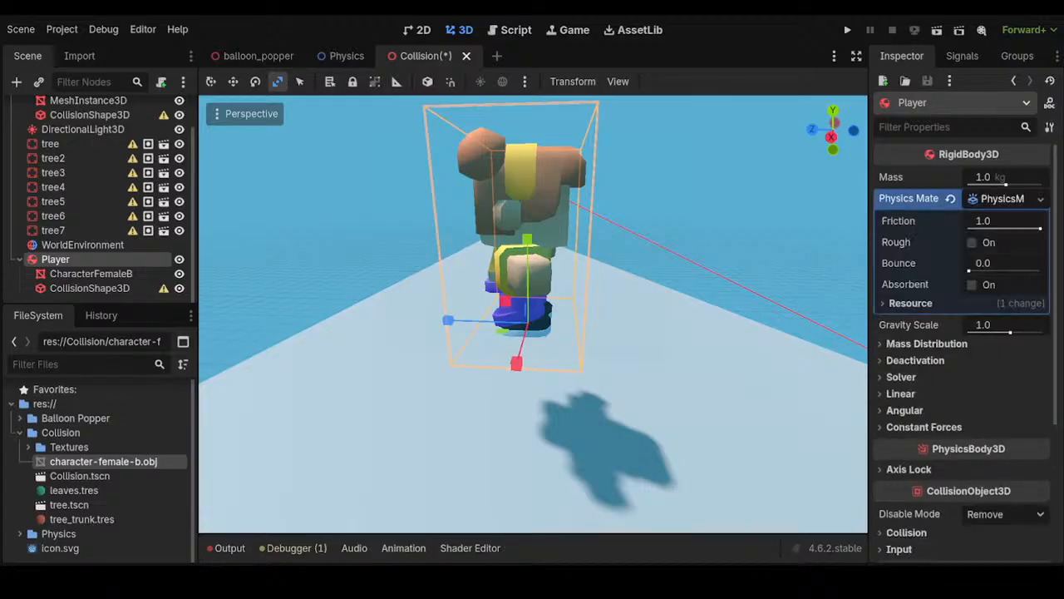
{"action": "left_click_drag", "start_coordinate": [1040, 229], "coordinate": [969, 229]}
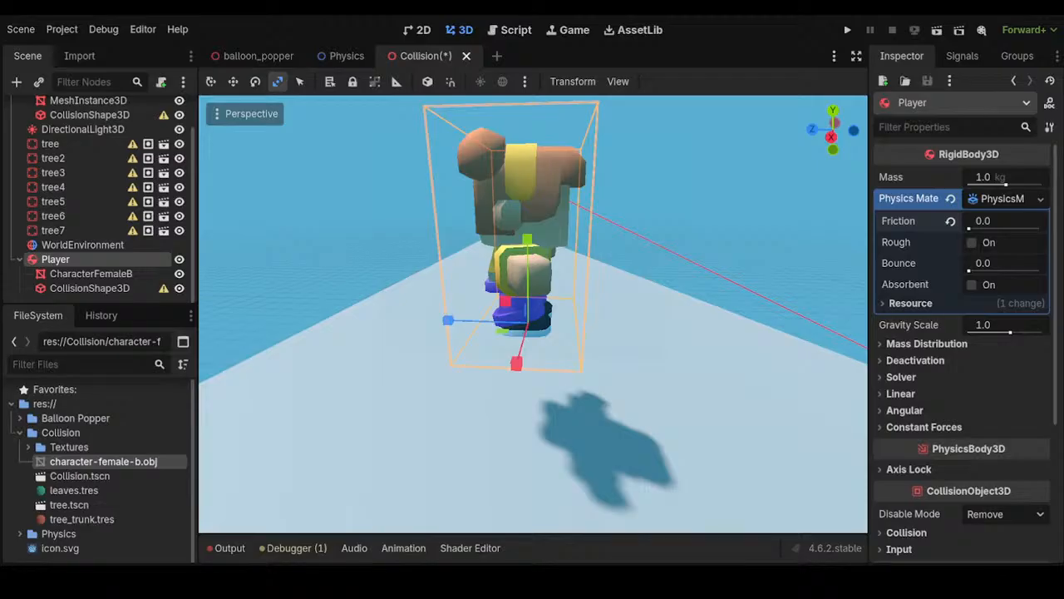
{"action": "key", "text": "ctrl+s"}
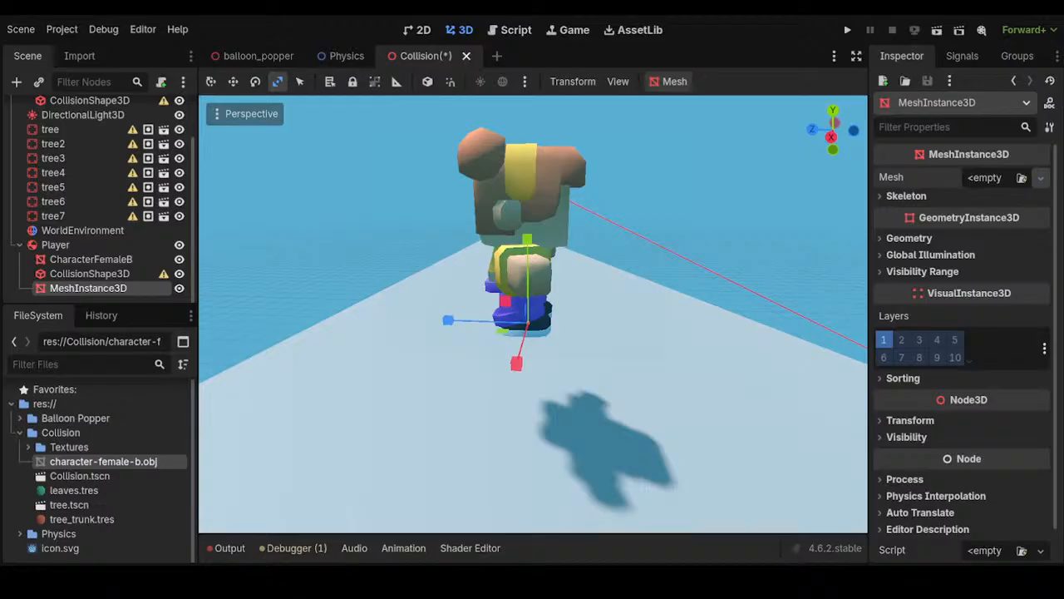
Give the Player's MeshInstance3D a box mesh and scale it into a flat, narrow ski at the character's feet
{"action": "left_click", "coordinate": [989, 208]}
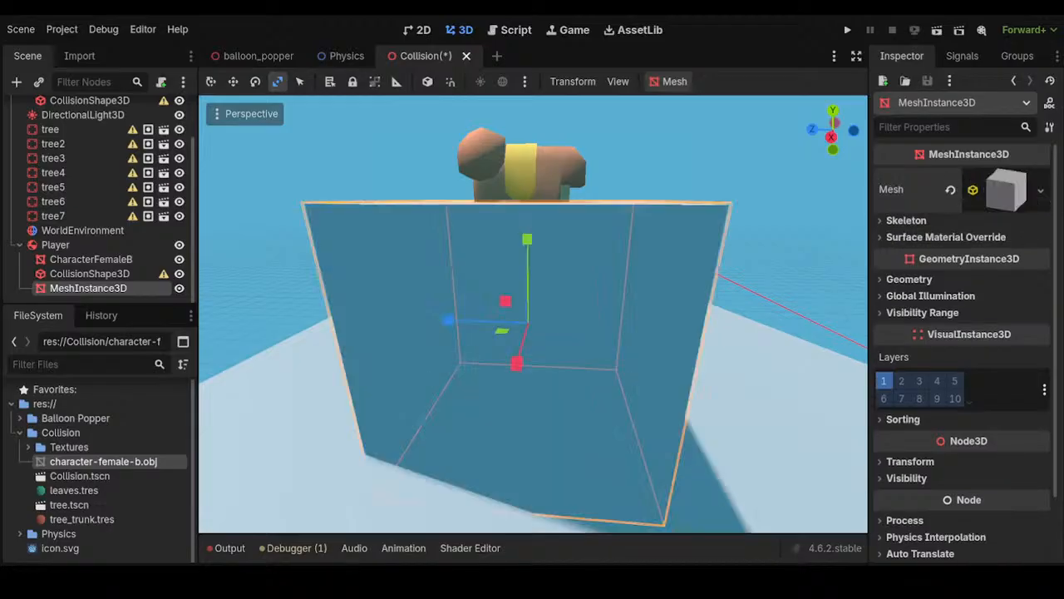
{"action": "right_click_drag", "start_coordinate": [532, 314], "coordinate": [624, 249]}
{"action": "left_click_drag", "start_coordinate": [636, 187], "coordinate": [628, 271]}
{"action": "left_click_drag", "start_coordinate": [558, 268], "coordinate": [616, 279]}
{"action": "right_click", "coordinate": [577, 270]}
{"action": "mouse_move", "coordinate": [617, 279]}
{"action": "middle_mouse_down"}
{"action": "mouse_move", "coordinate": [501, 275]}
{"action": "mouse_move", "coordinate": [573, 267]}
{"action": "mouse_move", "coordinate": [617, 279]}
{"action": "middle_mouse_up"}
{"action": "scroll", "coordinate": [617, 279], "scroll_direction": "up", "scroll_amount": 8}
{"action": "scroll", "coordinate": [616, 279], "scroll_direction": "down", "scroll_amount": 8}
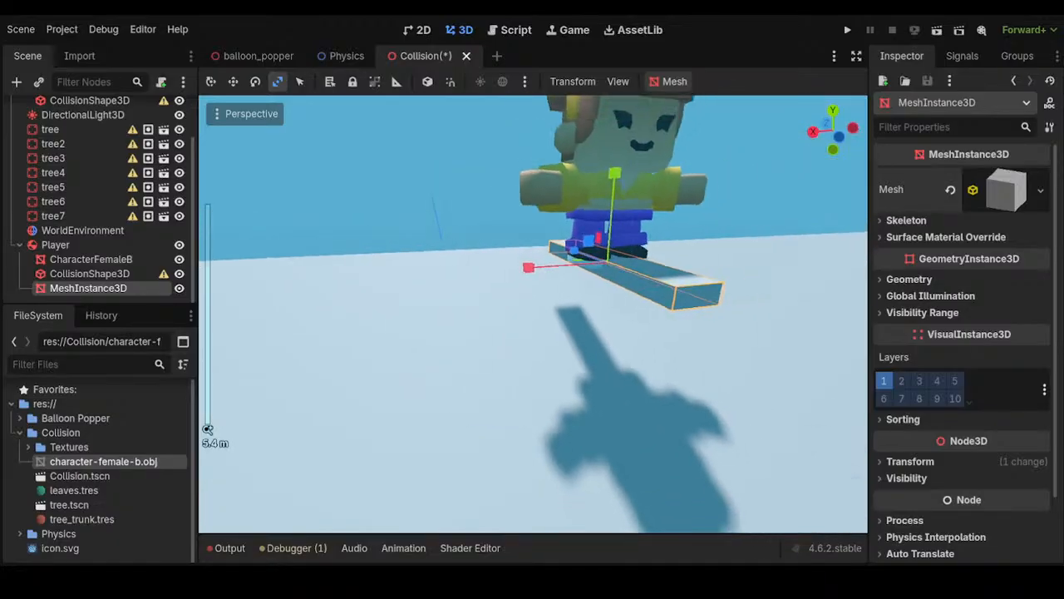
{"action": "middle_click_drag", "start_coordinate": [617, 279], "coordinate": [565, 279]}
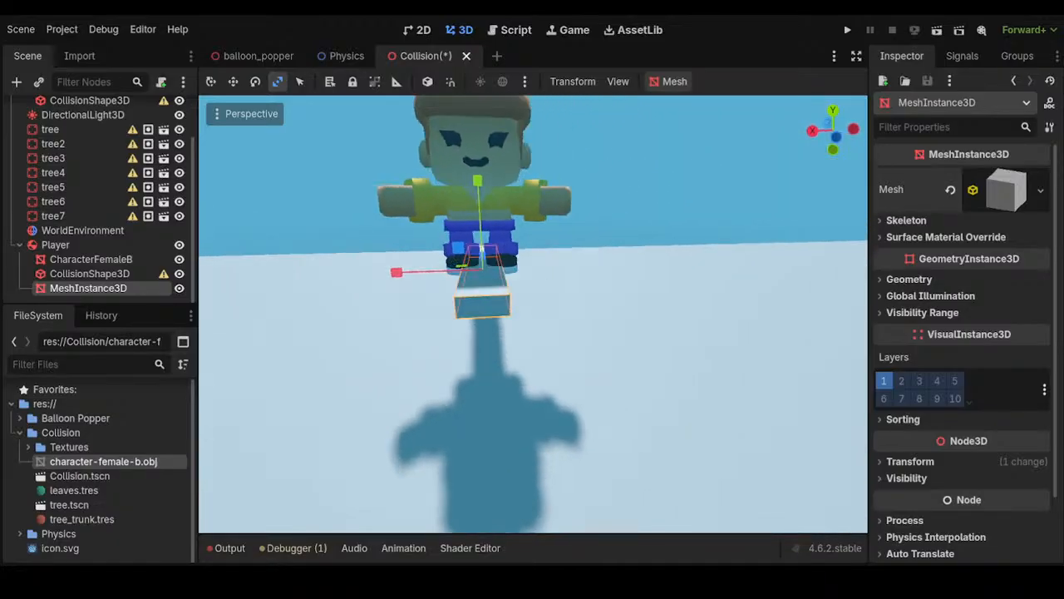
{"action": "left_click_drag", "start_coordinate": [396, 272], "coordinate": [423, 272]}
Move the ski mesh sideways along X so it sits under one of the character's feet
{"action": "key", "text": "w"}
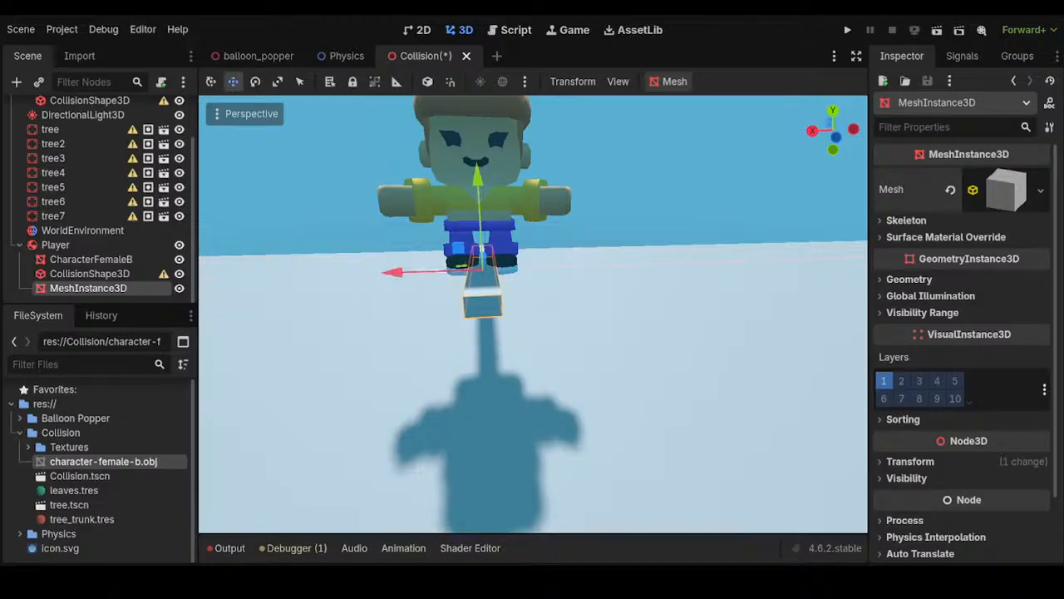
{"action": "left_click", "coordinate": [349, 333]}
{"action": "left_click", "coordinate": [88, 287]}
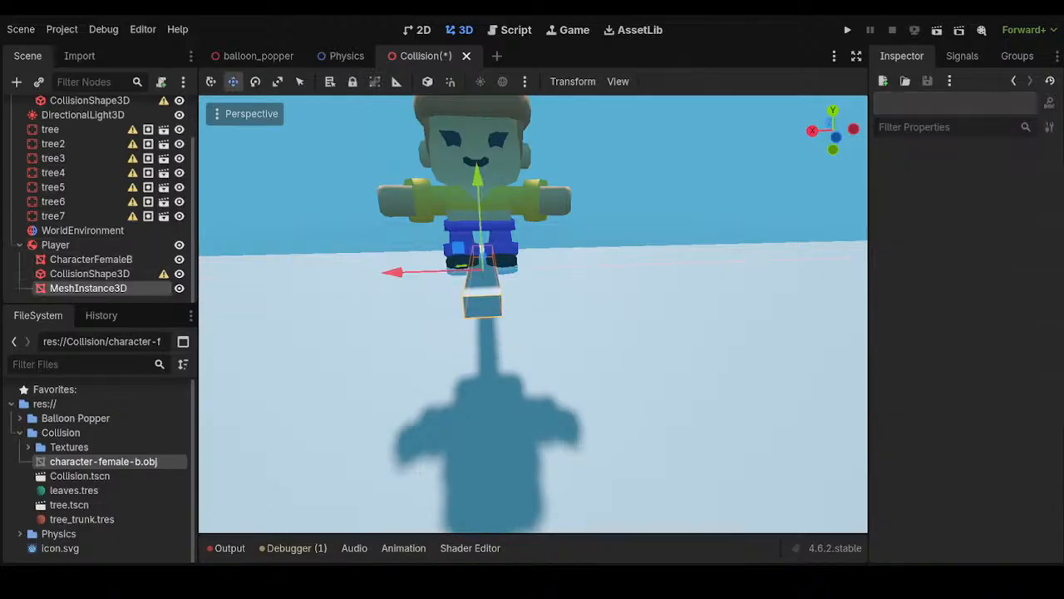
{"action": "left_click_drag", "start_coordinate": [392, 271], "coordinate": [419, 271]}
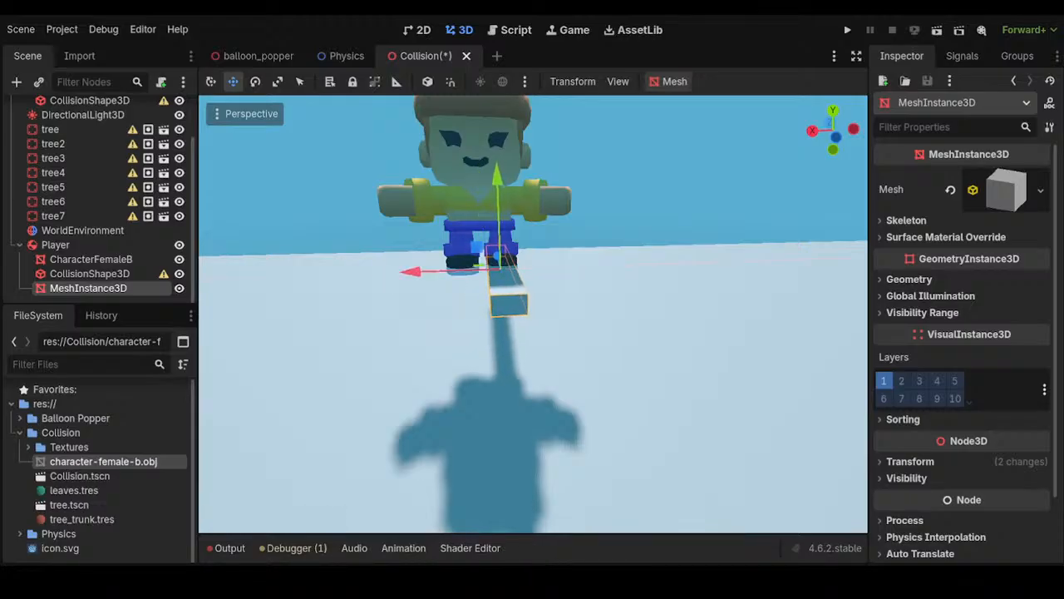
Duplicate the ski mesh and move the copy along X under the character's other foot
{"action": "key", "text": "ctrl+d"}
{"action": "left_click_drag", "start_coordinate": [407, 272], "coordinate": [374, 272]}
{"action": "middle_click_drag", "start_coordinate": [391, 287], "coordinate": [506, 289]}
{"action": "middle_click_drag", "start_coordinate": [582, 288], "coordinate": [416, 324], "text": "shift"}
{"action": "middle_click_drag", "start_coordinate": [499, 307], "coordinate": [432, 316]}
{"action": "scroll", "coordinate": [533, 314], "scroll_direction": "up", "scroll_amount": 5}
{"action": "middle_click_drag", "start_coordinate": [498, 308], "coordinate": [466, 301]}
Apply the leaves.tres material to both ski meshes
{"action": "left_click_drag", "start_coordinate": [74, 490], "coordinate": [574, 389]}
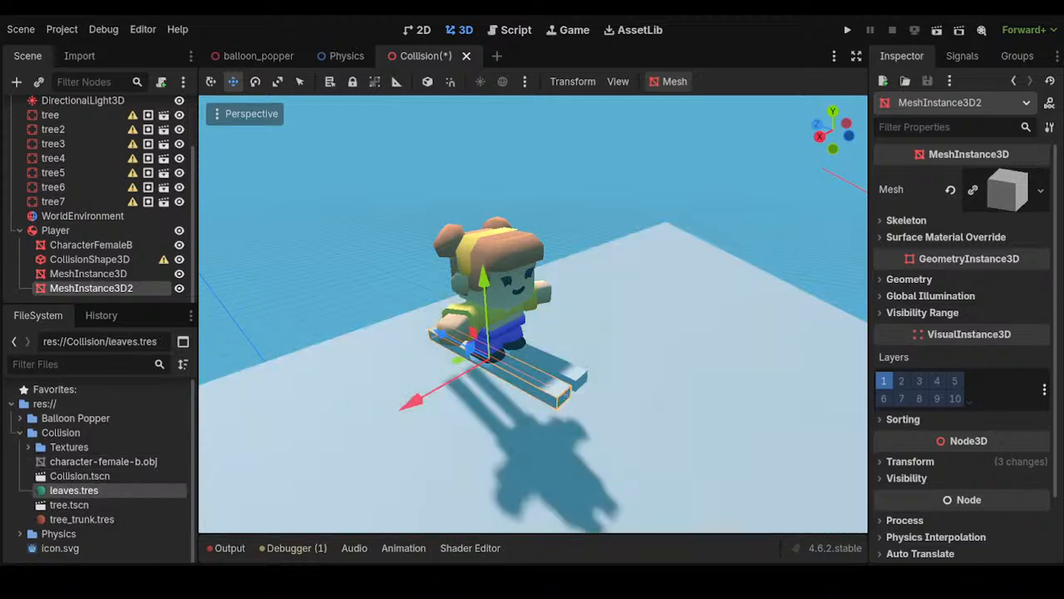
{"action": "middle_click_drag", "start_coordinate": [574, 389], "coordinate": [537, 393]}
{"action": "left_click_drag", "start_coordinate": [74, 490], "coordinate": [438, 422]}
{"action": "left_click_drag", "start_coordinate": [74, 489], "coordinate": [407, 436]}
{"action": "middle_click_drag", "start_coordinate": [407, 436], "coordinate": [490, 399]}
{"action": "scroll", "coordinate": [553, 336], "scroll_direction": "down", "scroll_amount": 5}
{"action": "scroll", "coordinate": [490, 399], "scroll_direction": "up", "scroll_amount": 4}
Save the Collision scene, run it to test the Player, and stop the run
{"action": "left_click", "coordinate": [90, 259]}
{"action": "middle_click_drag", "start_coordinate": [490, 333], "coordinate": [515, 342]}
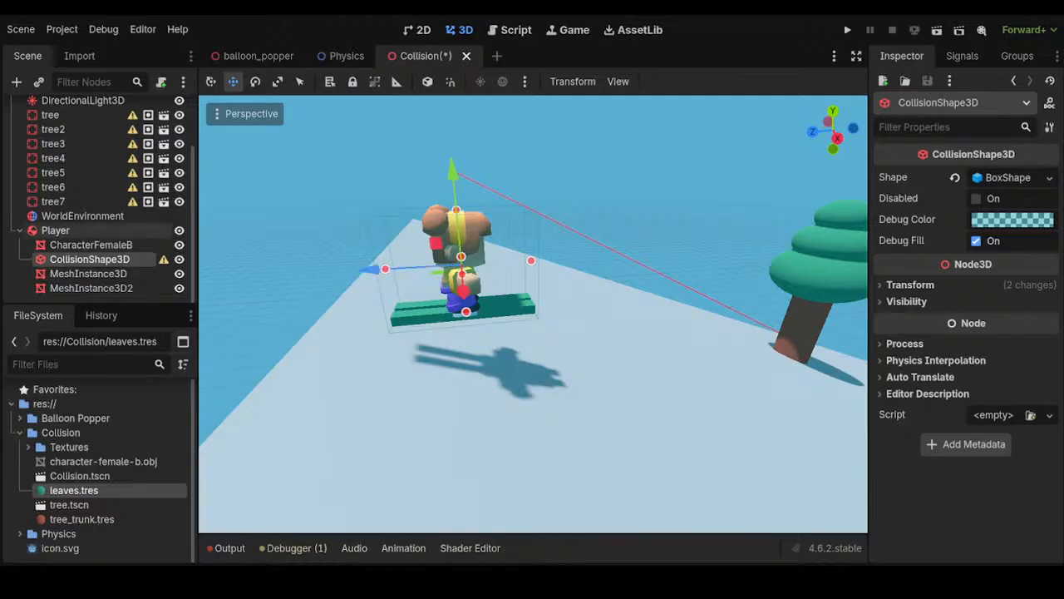
{"action": "left_click", "coordinate": [55, 230]}
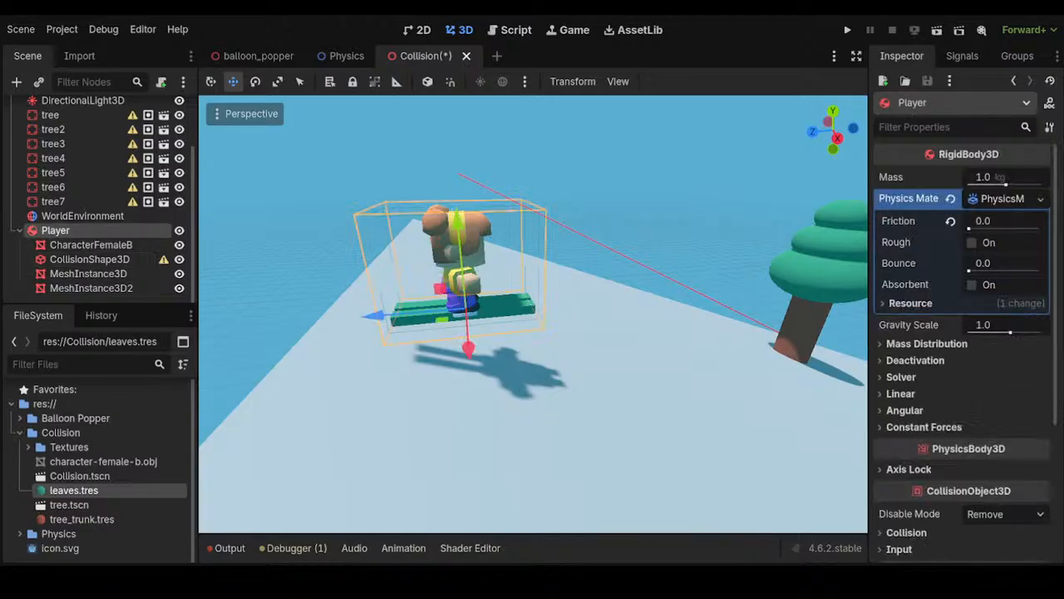
{"action": "key", "text": "ctrl+s"}
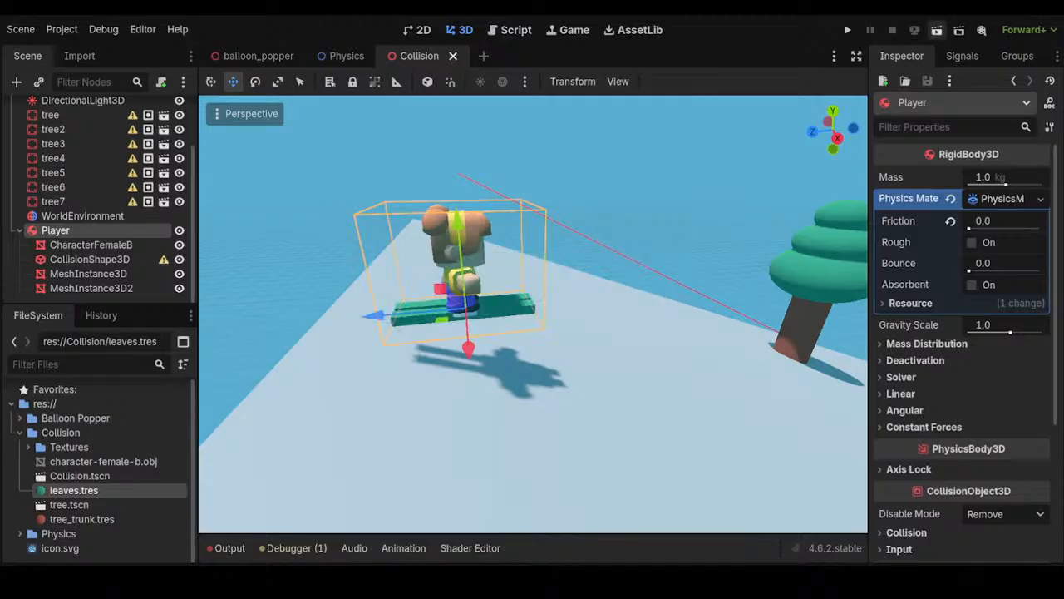
{"action": "key", "text": "F6"}
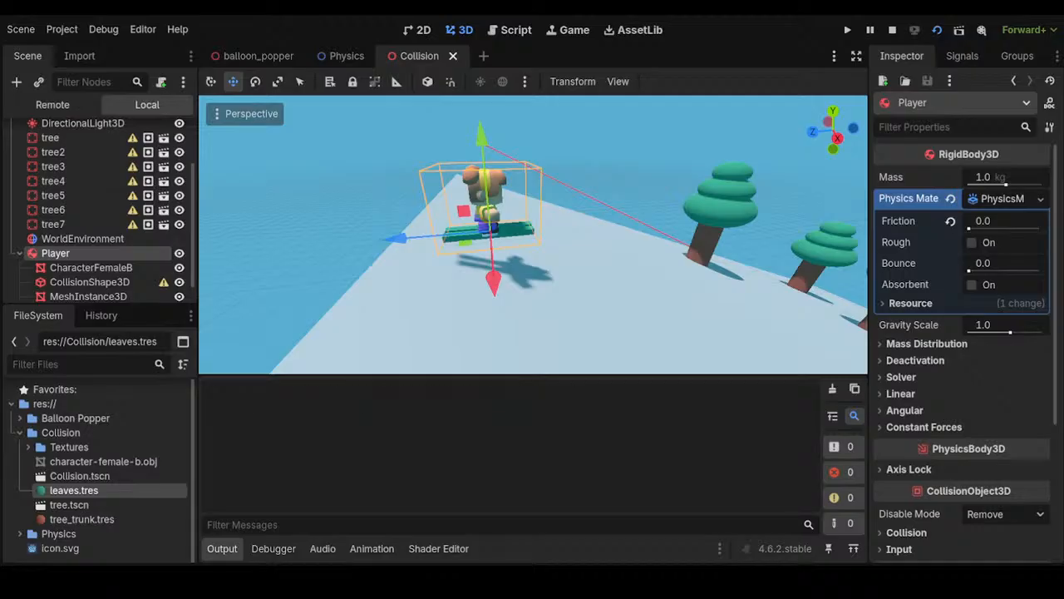
{"action": "key", "text": "F8"}
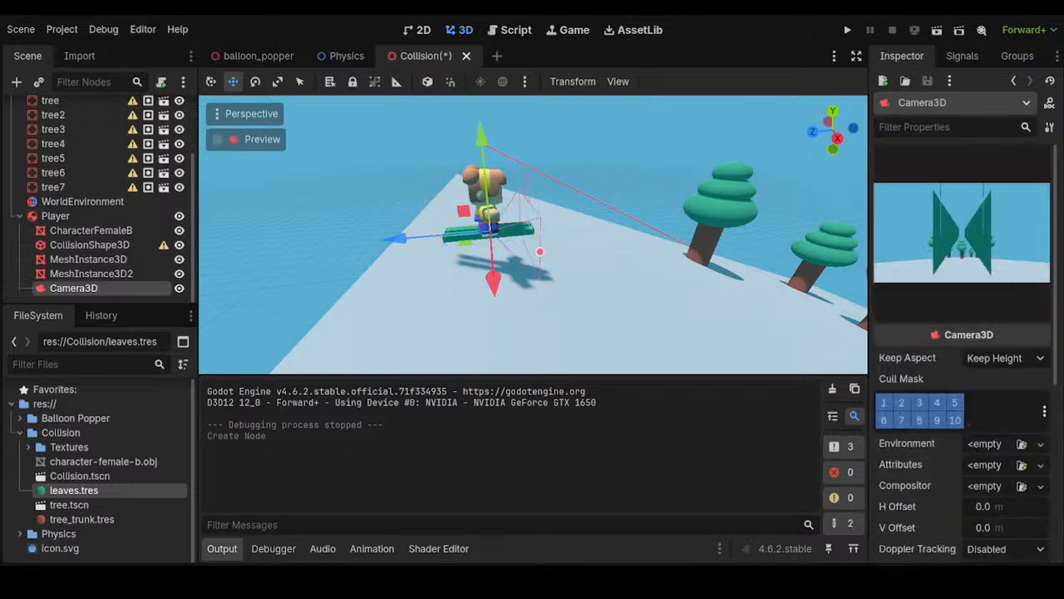
{"action": "left_click_drag", "start_coordinate": [393, 238], "coordinate": [394, 240]}
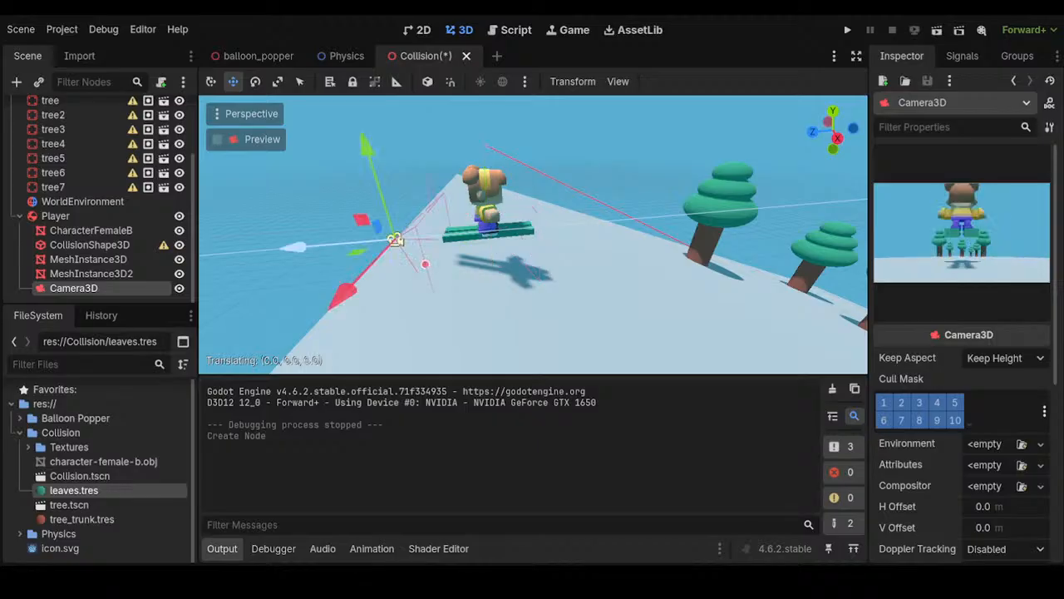
{"action": "key", "text": "Escape"}
{"action": "middle_click_drag", "start_coordinate": [403, 226], "coordinate": [387, 208]}
{"action": "left_click_drag", "start_coordinate": [387, 207], "coordinate": [385, 207]}
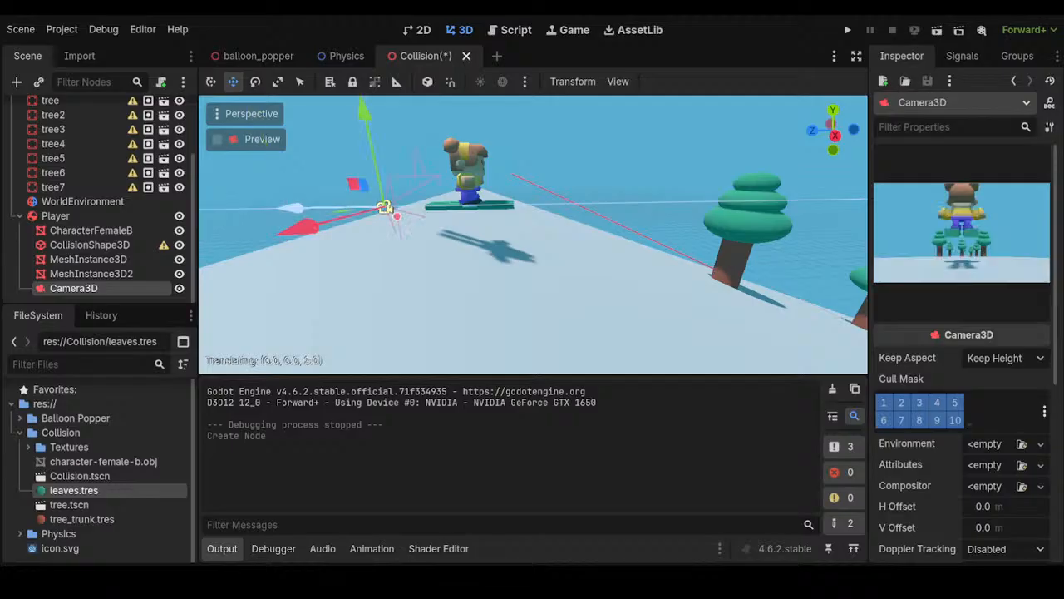
{"action": "key", "text": "Escape"}
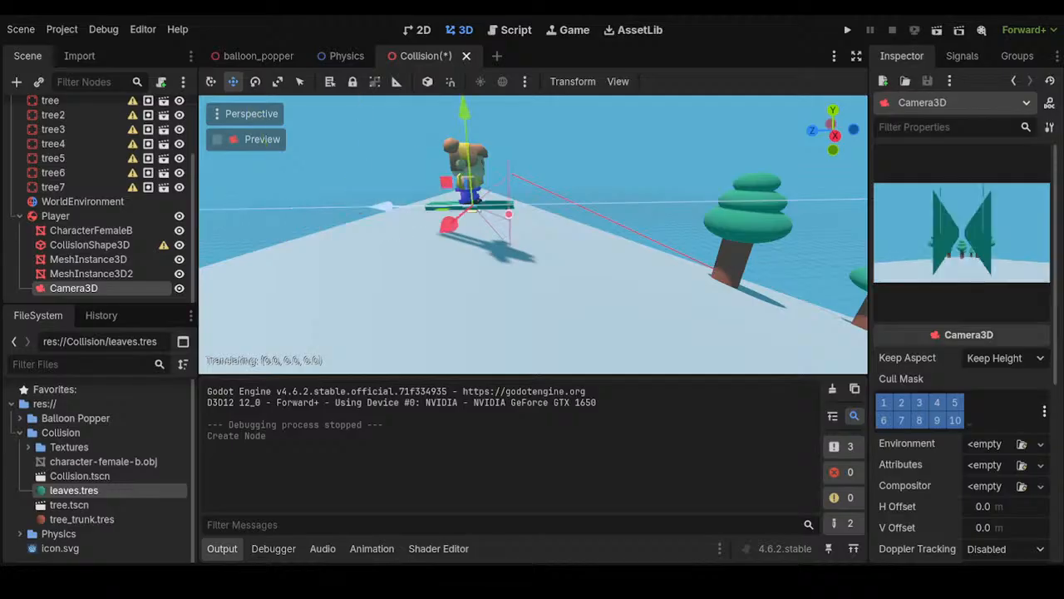
Move the Camera3D in the YZ plane so it sits above and behind the Player
{"action": "middle_click_drag", "start_coordinate": [450, 221], "coordinate": [467, 214]}
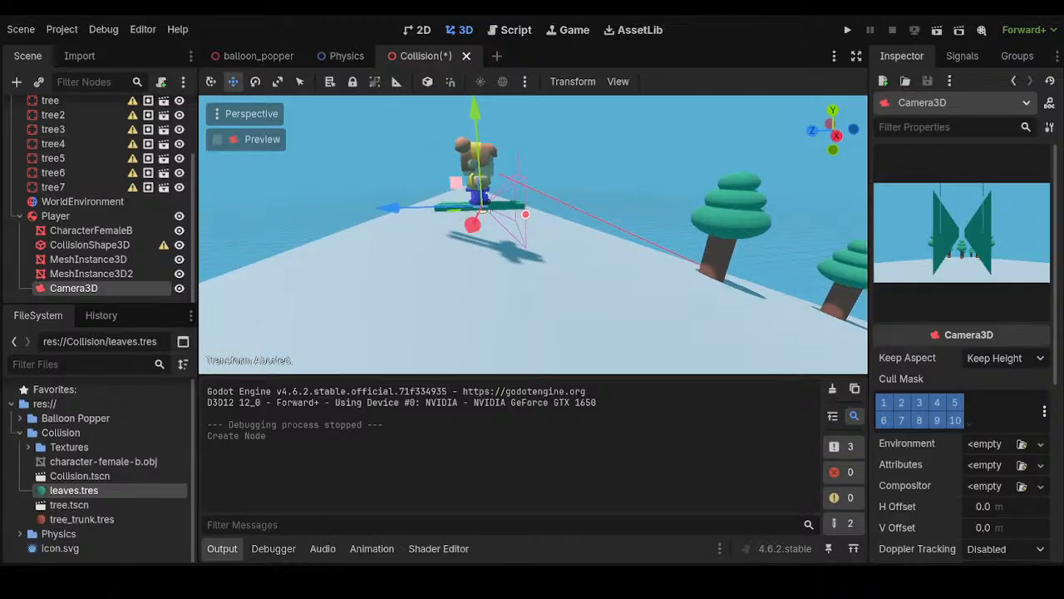
{"action": "left_click_drag", "start_coordinate": [456, 182], "coordinate": [369, 105]}
{"action": "scroll", "coordinate": [368, 105], "scroll_direction": "down", "scroll_amount": 5}
{"action": "left_click_drag", "start_coordinate": [474, 202], "coordinate": [476, 222]}
{"action": "left_click_drag", "start_coordinate": [476, 216], "coordinate": [474, 200]}
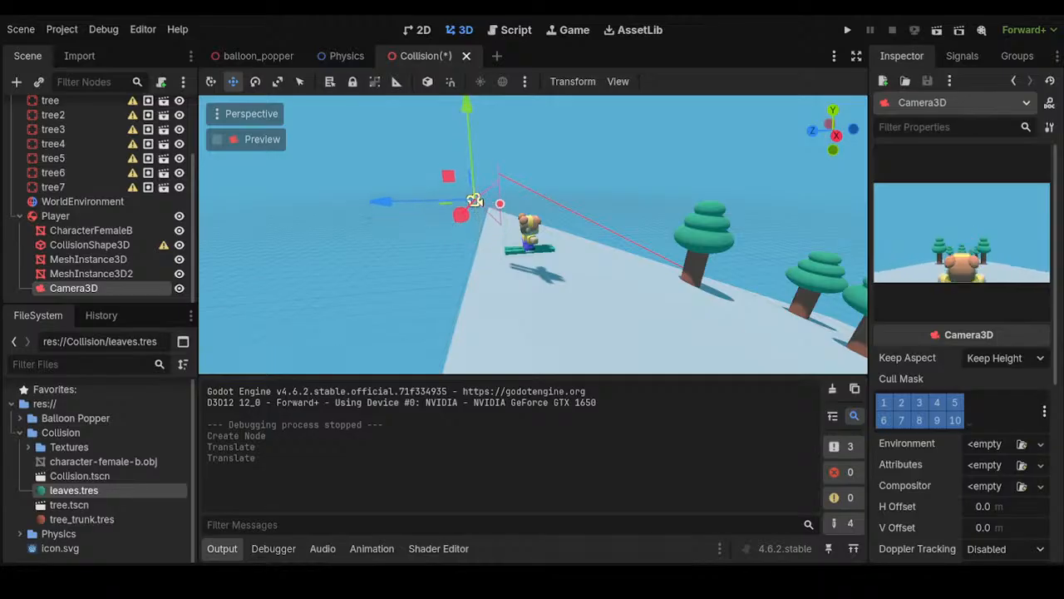
Tilt the Camera3D downward about X toward the Player and shift it slightly farther back and up to refine the framing
{"action": "key", "text": "e"}
{"action": "left_click_drag", "start_coordinate": [491, 135], "coordinate": [516, 157]}
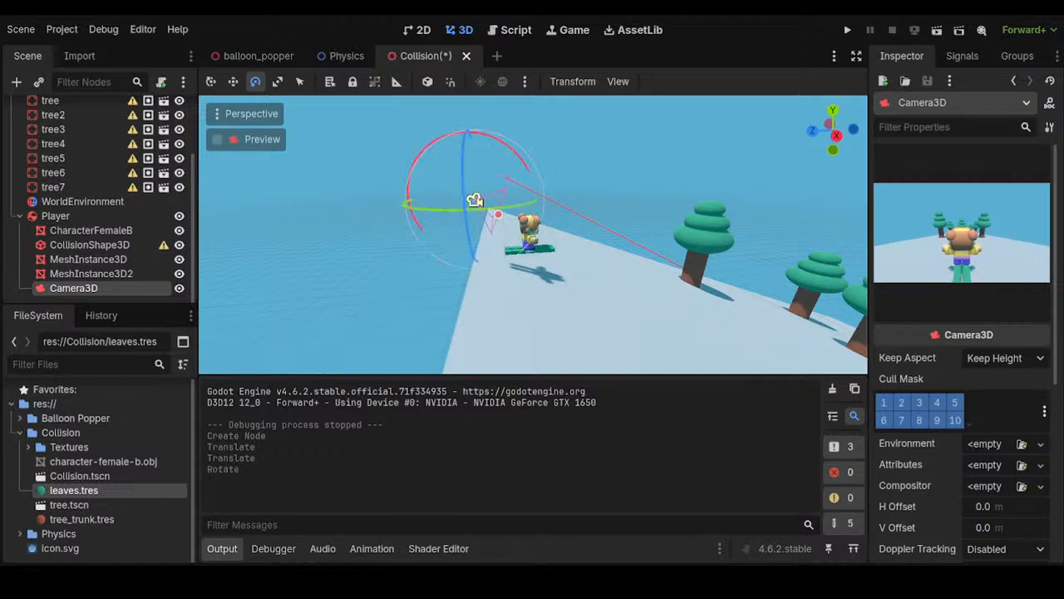
{"action": "key", "text": "w"}
{"action": "left_click_drag", "start_coordinate": [383, 201], "coordinate": [373, 201]}
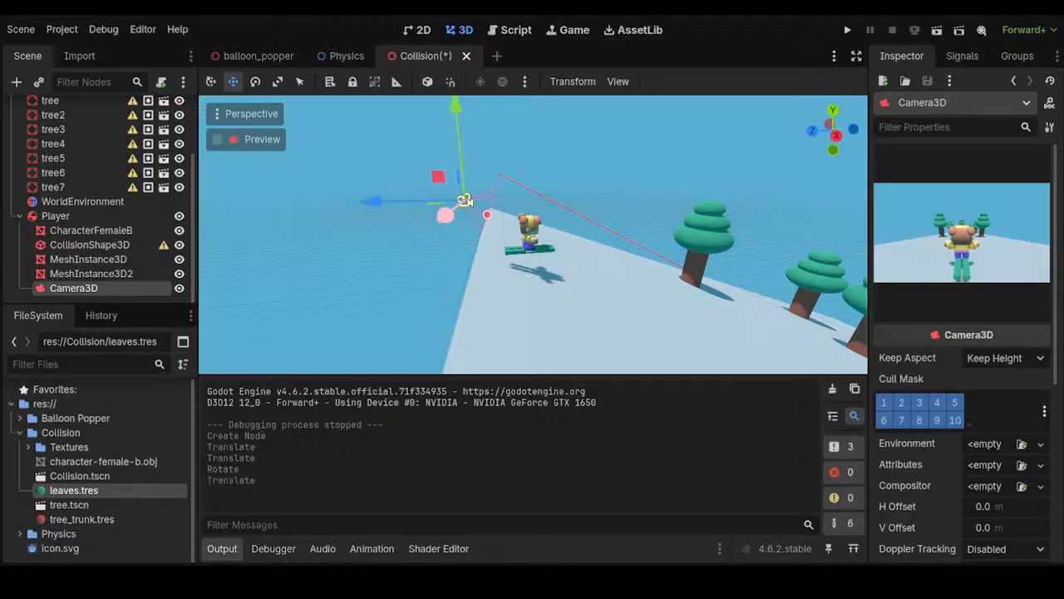
{"action": "key", "text": "e"}
{"action": "mouse_move", "coordinate": [464, 201]}
{"action": "left_mouse_down"}
{"action": "mouse_move", "coordinate": [461, 213]}
{"action": "mouse_move", "coordinate": [458, 194]}
{"action": "left_mouse_up"}
{"action": "key", "text": "w"}
{"action": "key", "text": "e"}
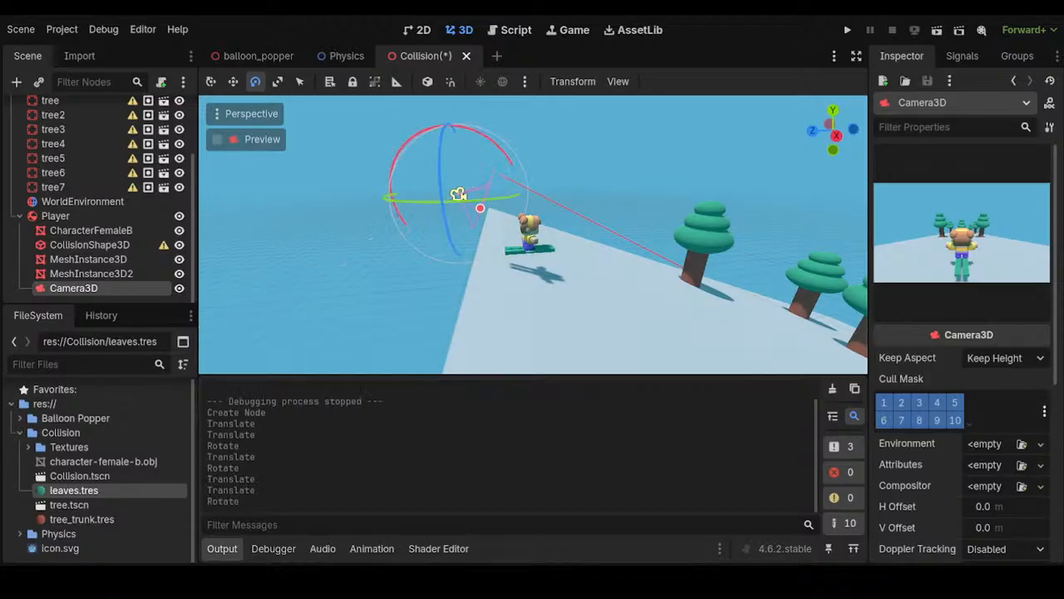
Save the Collision scene, run it to check the new follow camera, and stop the run
{"action": "key", "text": "ctrl+s"}
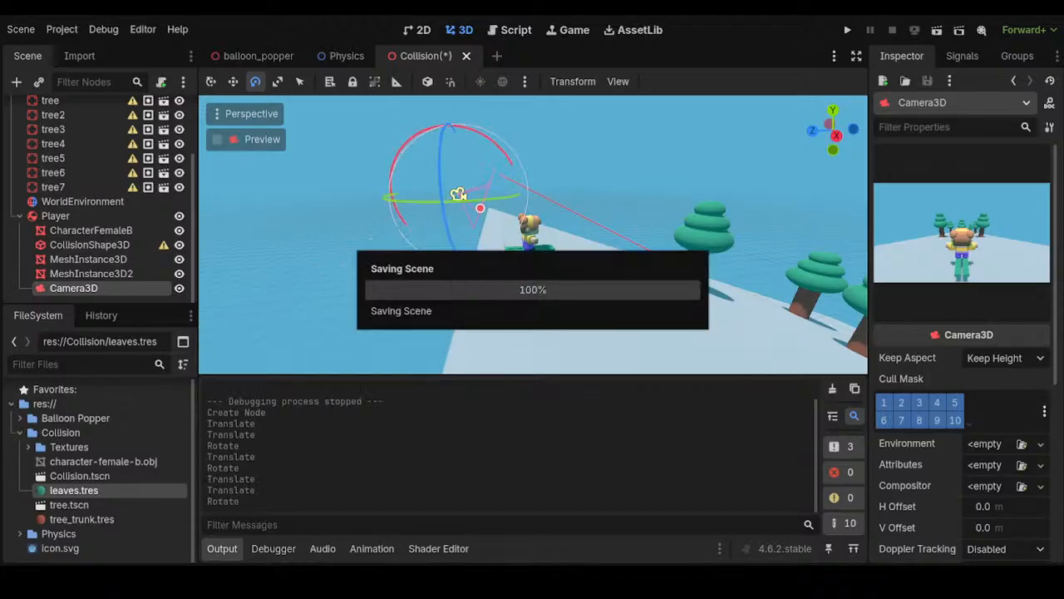
{"action": "key", "text": "F6"}
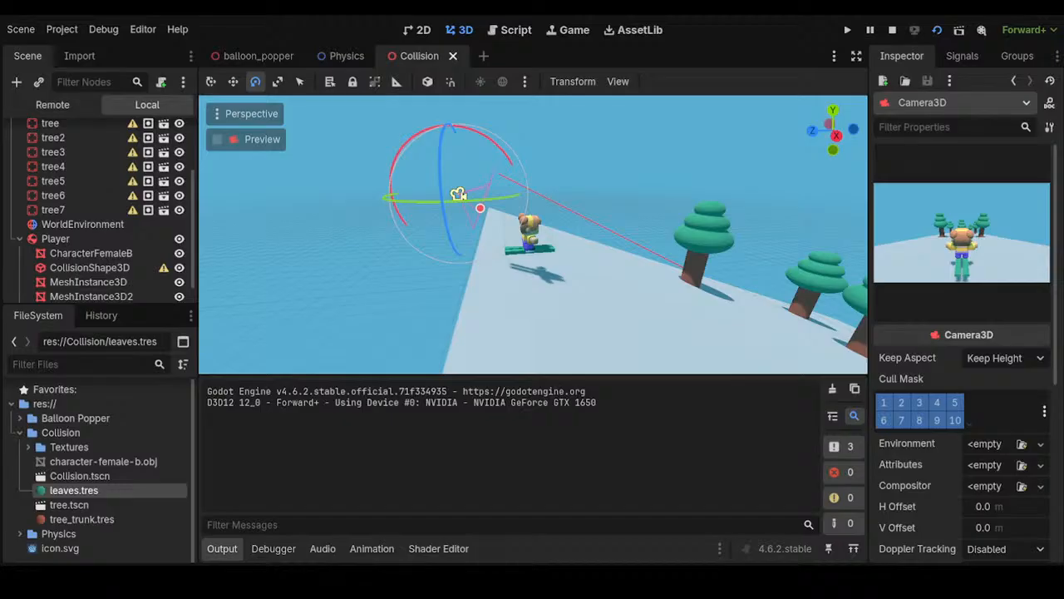
{"action": "left_click", "coordinate": [892, 30]}
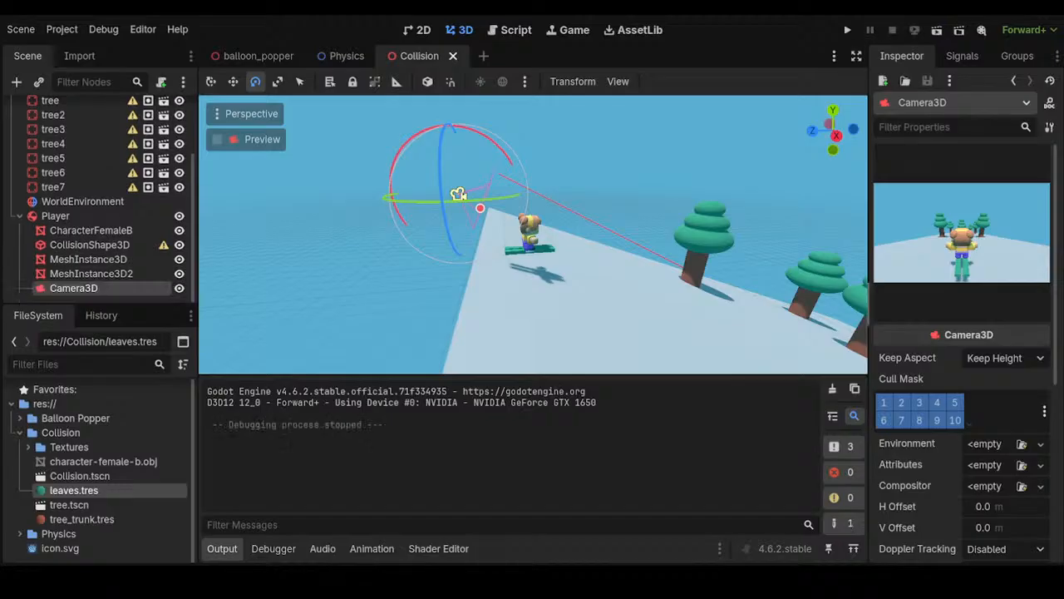
{"action": "middle_click_drag", "start_coordinate": [499, 207], "coordinate": [640, 237]}
{"action": "scroll", "coordinate": [532, 249], "scroll_direction": "up", "scroll_amount": 6}
{"action": "middle_click_drag", "start_coordinate": [582, 258], "coordinate": [648, 198], "text": "shift"}
{"action": "scroll", "coordinate": [491, 213], "scroll_direction": "up", "scroll_amount": 4}
{"action": "scroll", "coordinate": [454, 194], "scroll_direction": "down", "scroll_amount": 2}
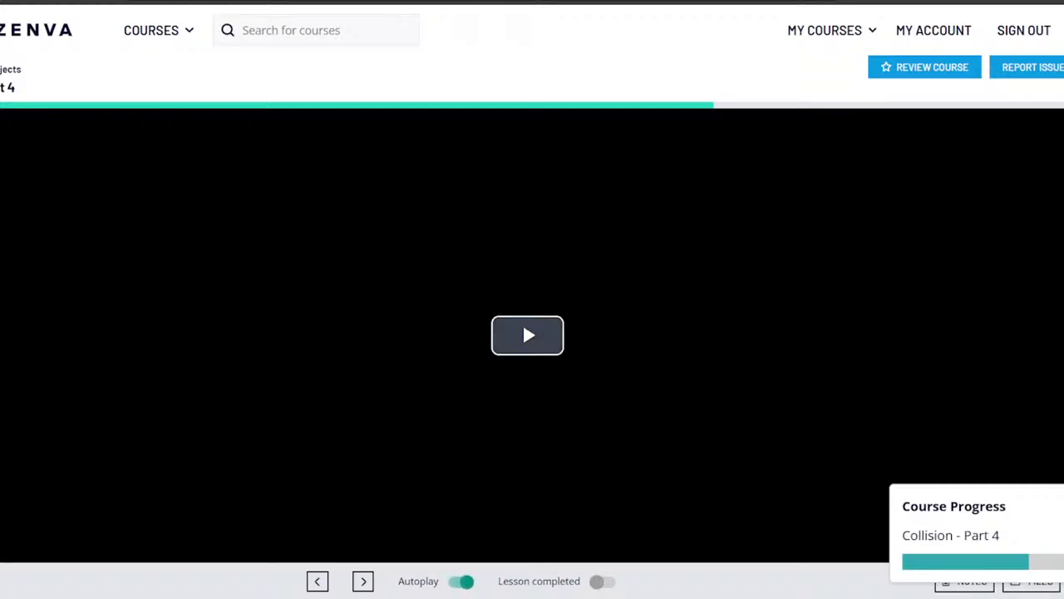
Play the Collision - Part 4 lesson video on the Zenva course page
{"action": "left_click", "coordinate": [522, 323]}
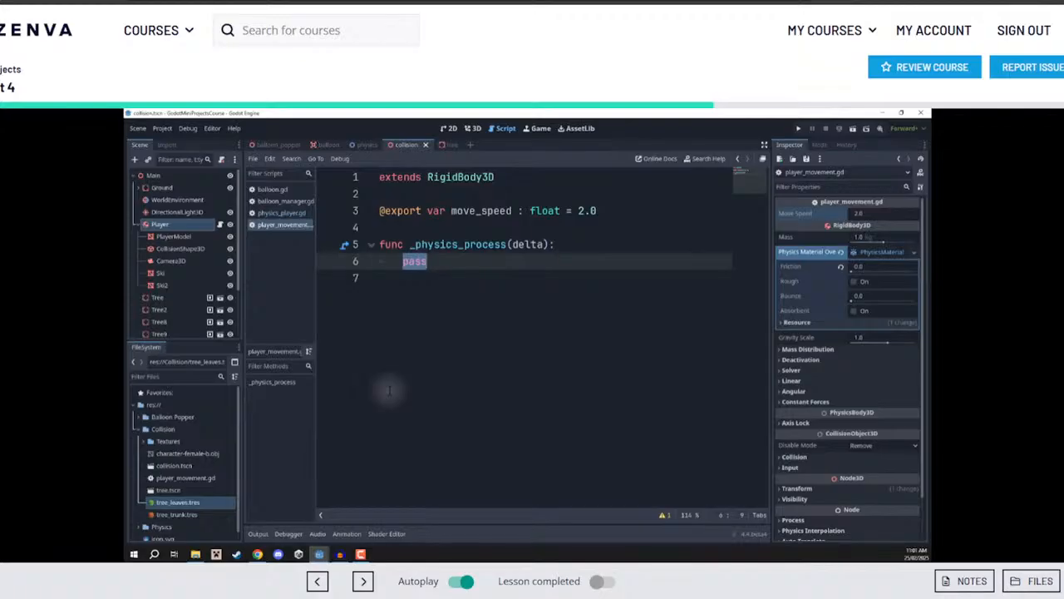
{"action": "double_click", "coordinate": [459, 243]}
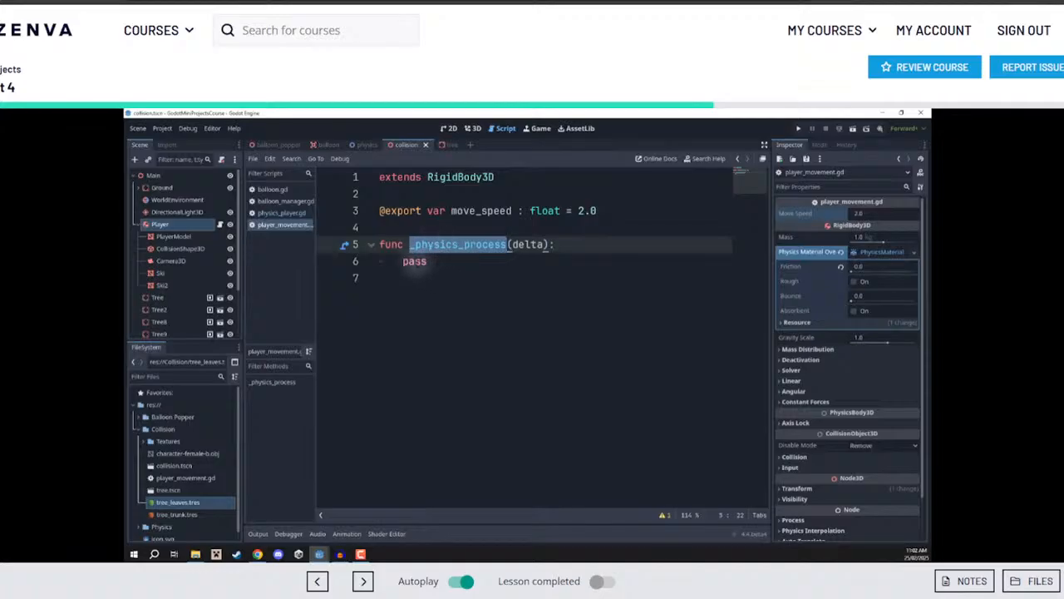
{"action": "double_click", "coordinate": [414, 261]}
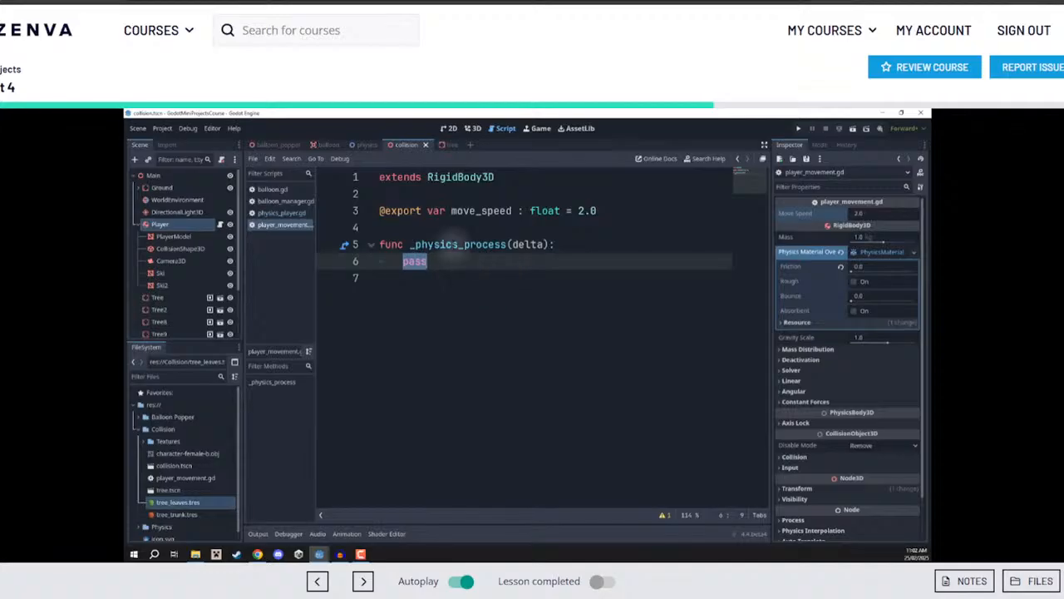
{"action": "double_click", "coordinate": [453, 244]}
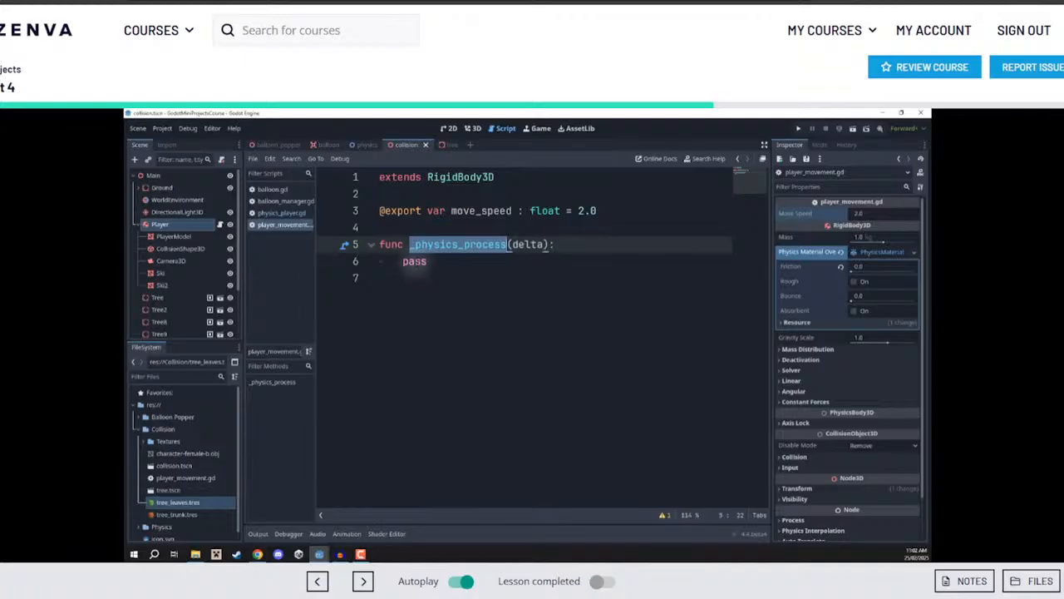
{"action": "double_click", "coordinate": [414, 261]}
{"action": "type", "text": "i"}
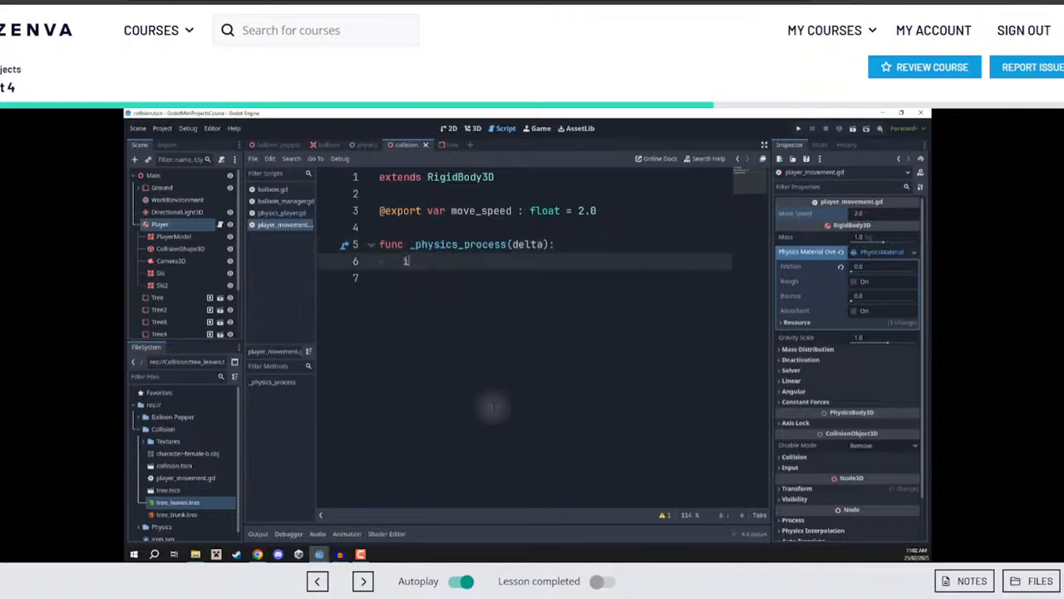
{"action": "type", "text": "f Input."}
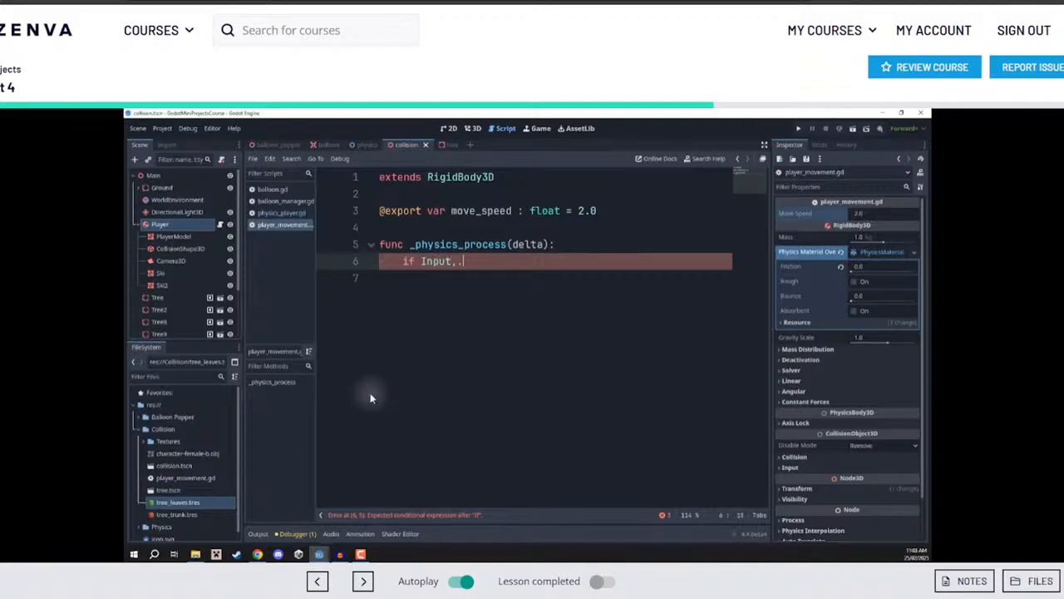
{"action": "type", "text": "is_phy"}
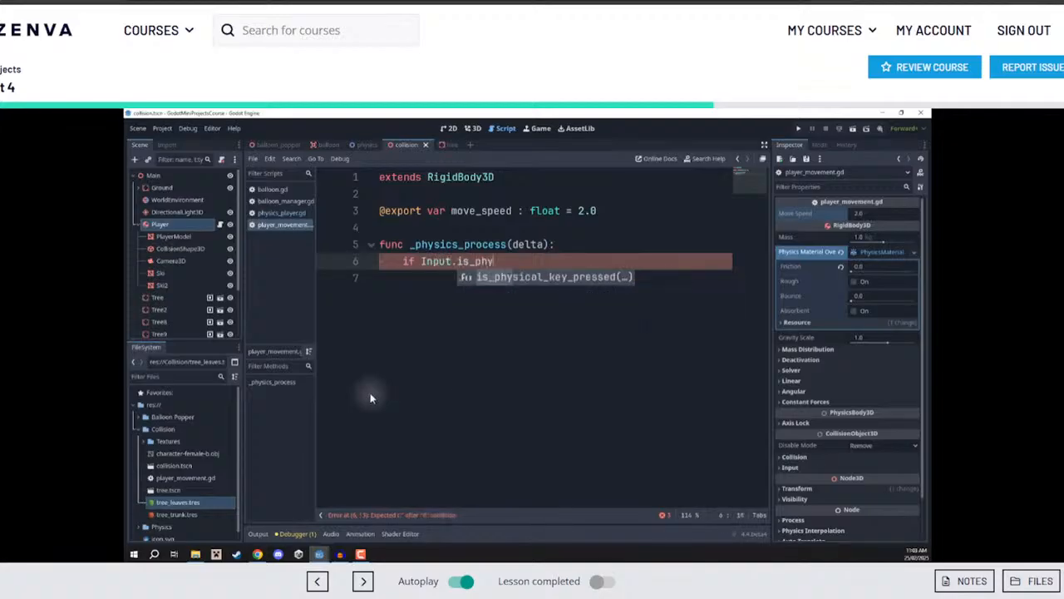
{"action": "key", "text": "Return"}
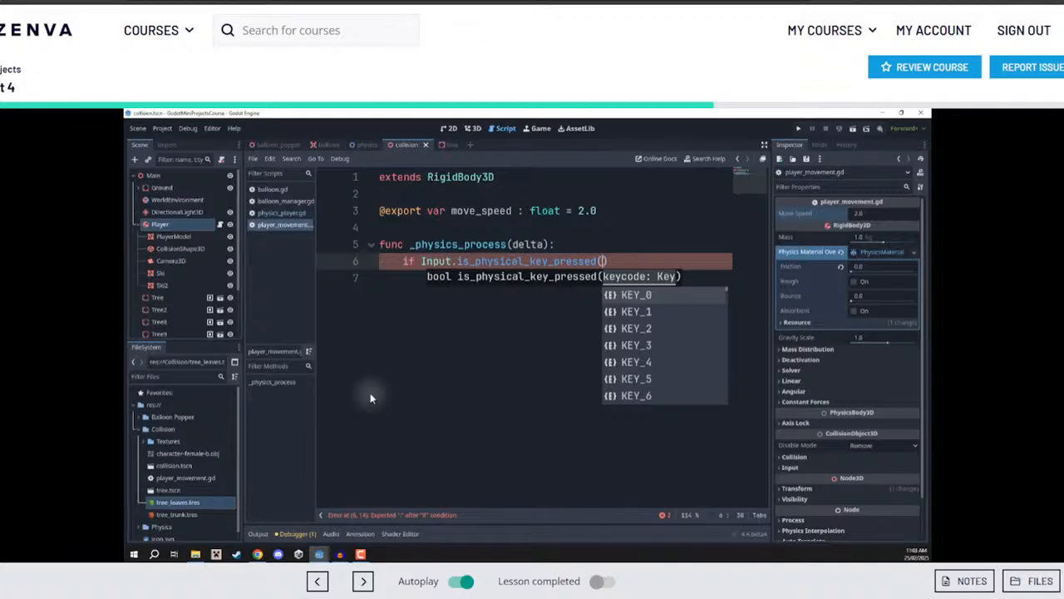
{"action": "type", "text": "KEY_LEFT)"}
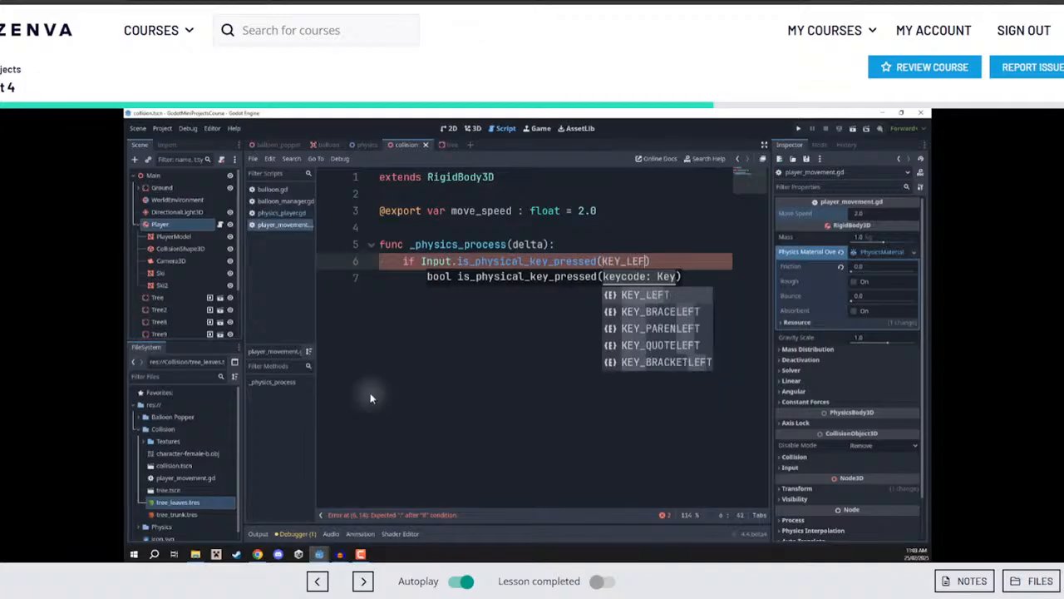
{"action": "type", "text": ":"}
{"action": "key", "text": "Return"}
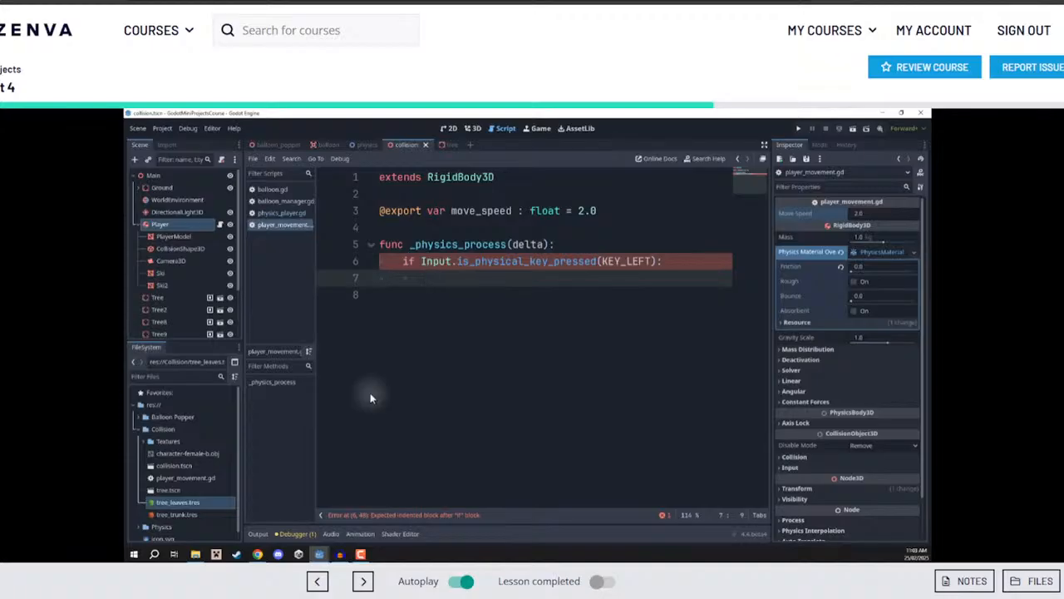
{"action": "double_click", "coordinate": [629, 260]}
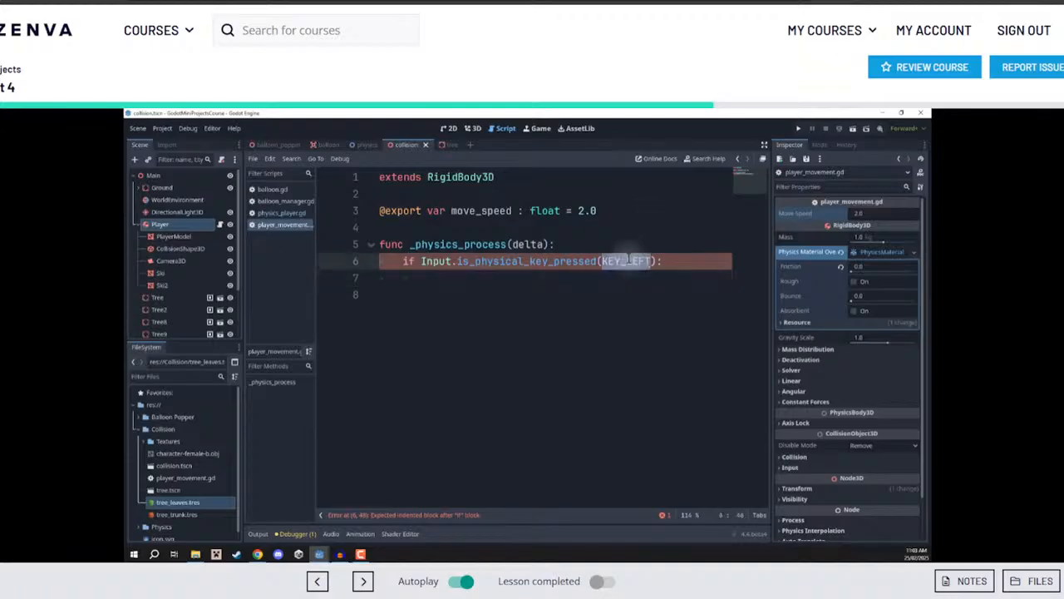
{"action": "left_click", "coordinate": [524, 277]}
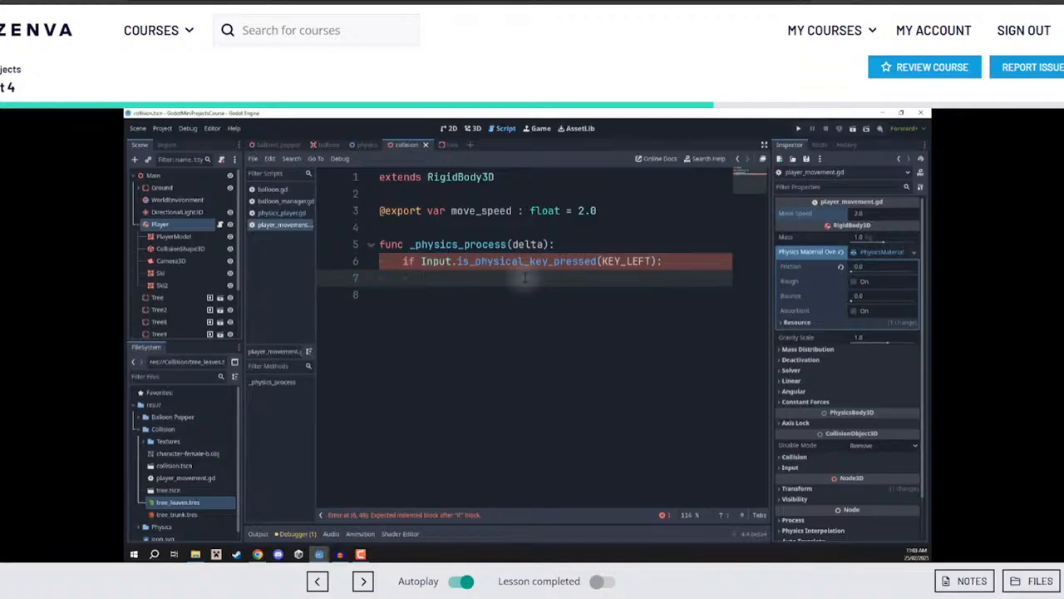
{"action": "type", "text": "print(\"move left"}
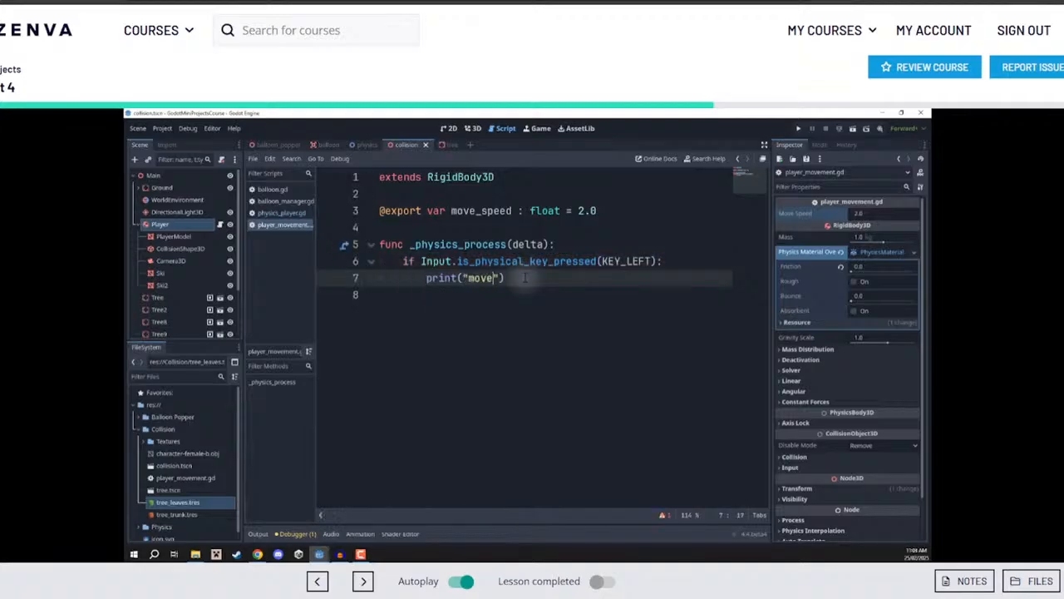
{"action": "key", "text": "ctrl+s"}
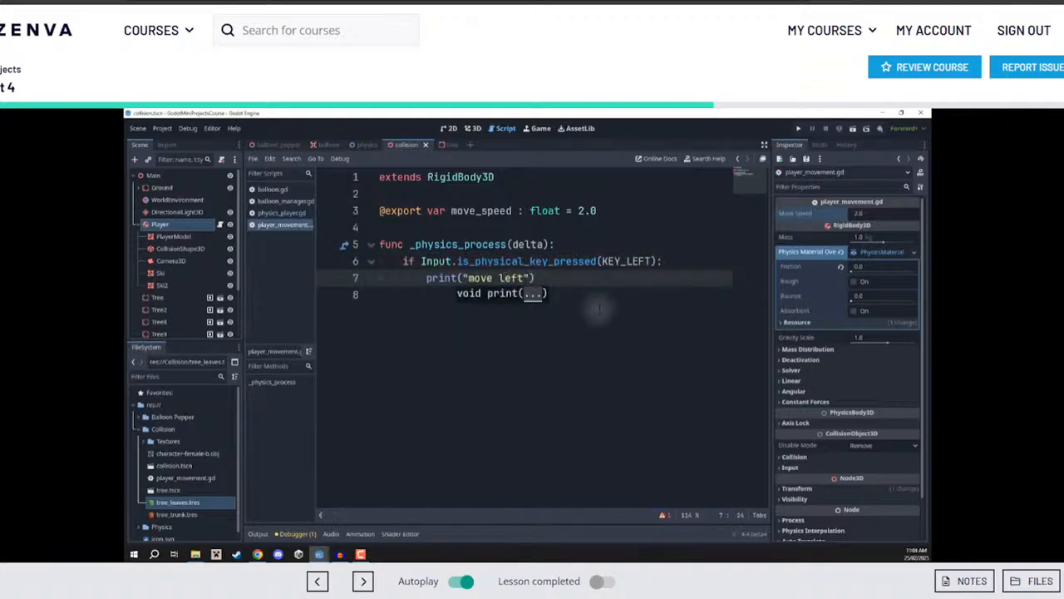
{"action": "left_click", "coordinate": [599, 311]}
{"action": "left_click", "coordinate": [850, 128]}
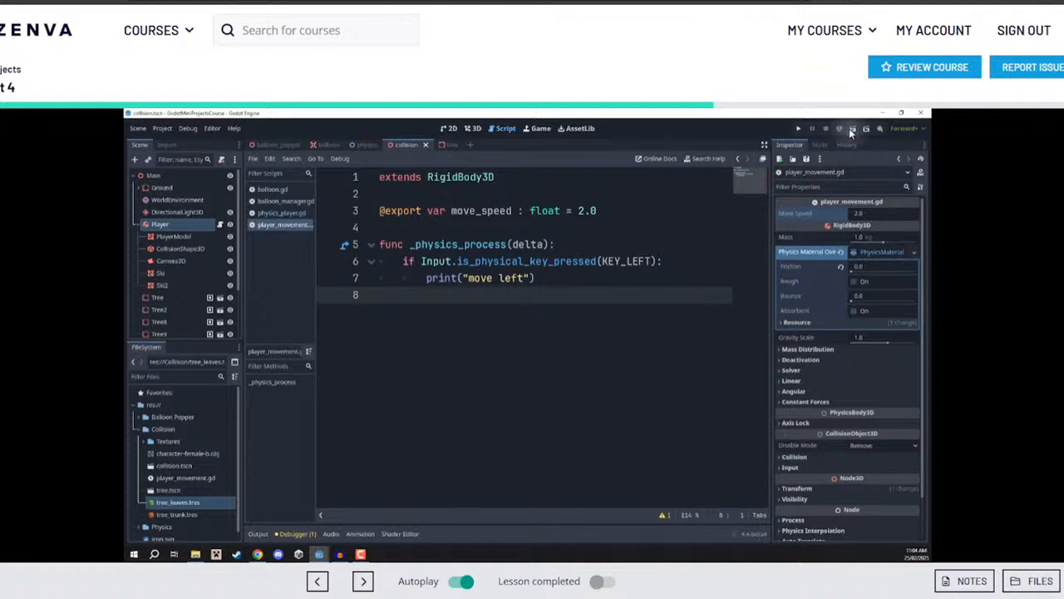
{"action": "key", "text": "Left"}
{"action": "key", "text": "Left"}
{"action": "key", "text": "Left"}
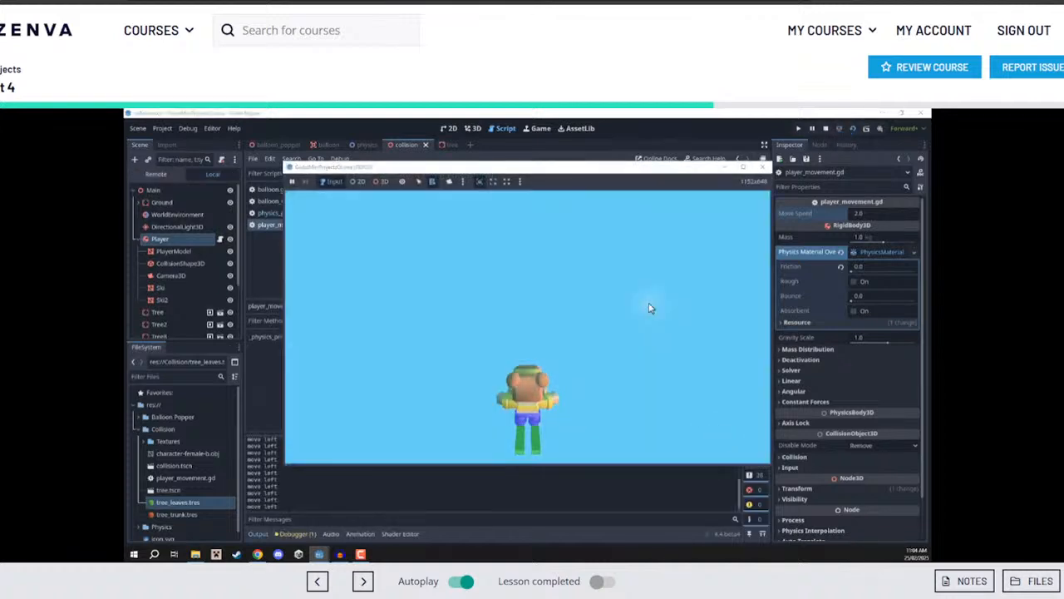
{"action": "key", "text": "Left"}
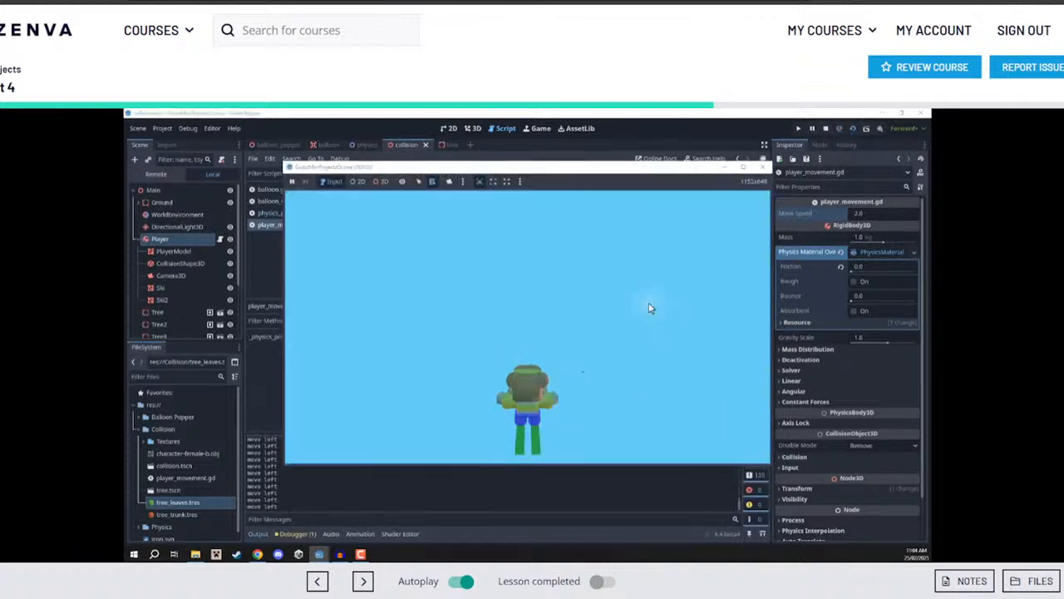
{"action": "left_click", "coordinate": [826, 128]}
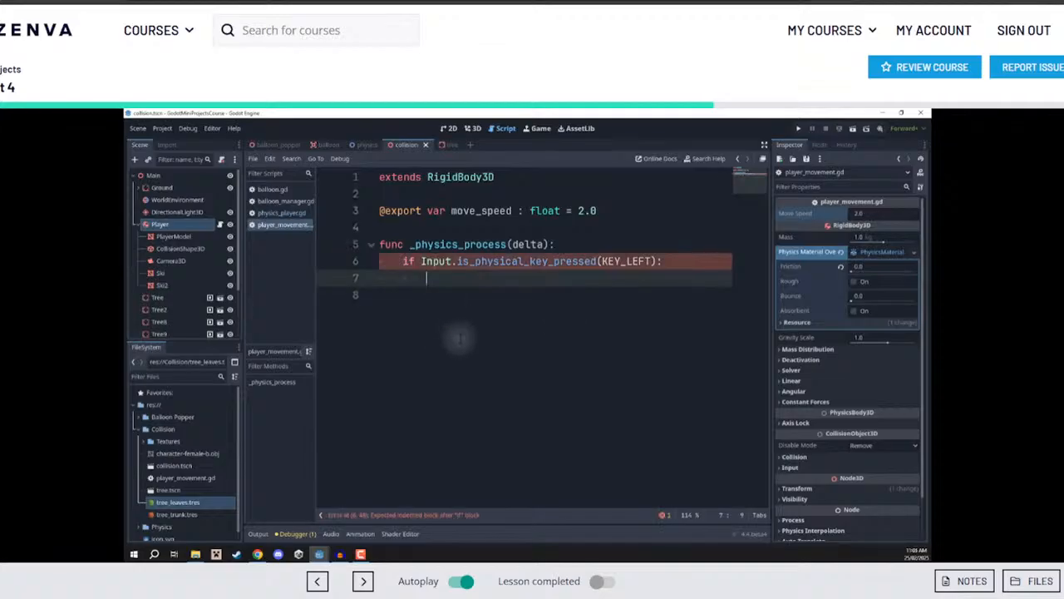
{"action": "type", "text": "apply_force"}
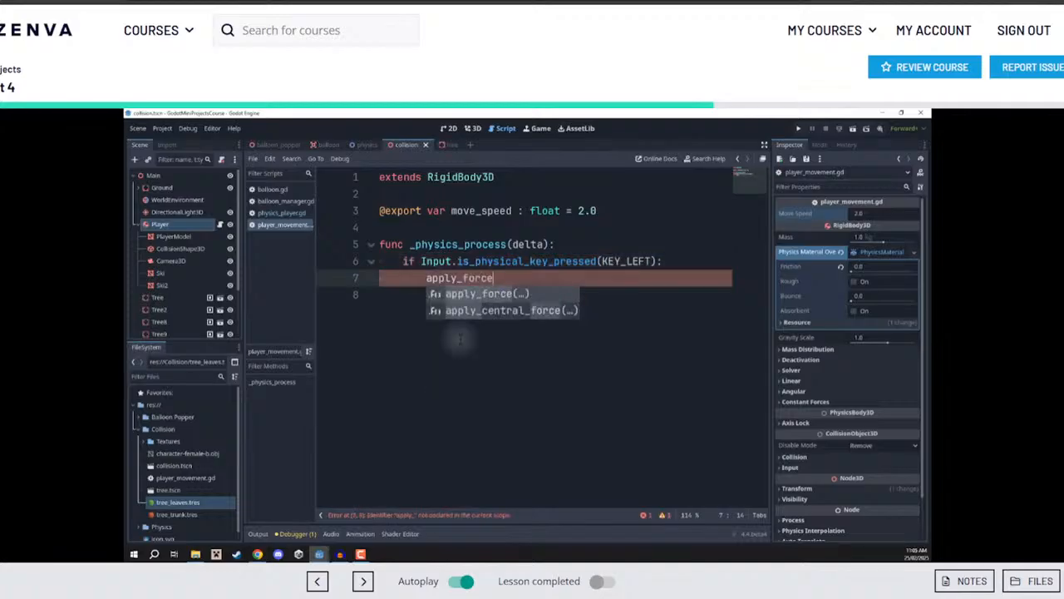
{"action": "key", "text": "Return"}
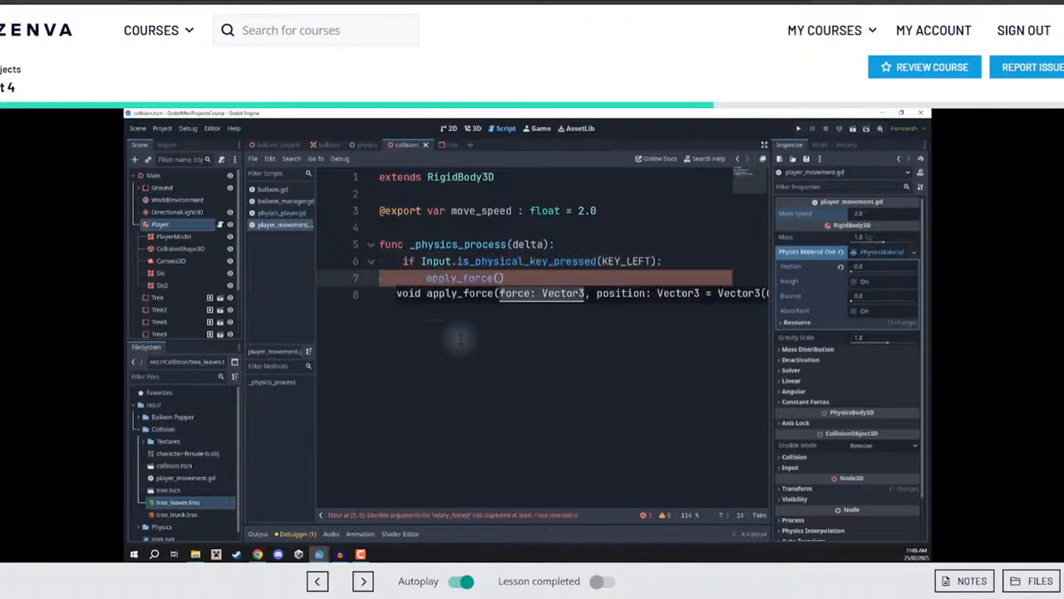
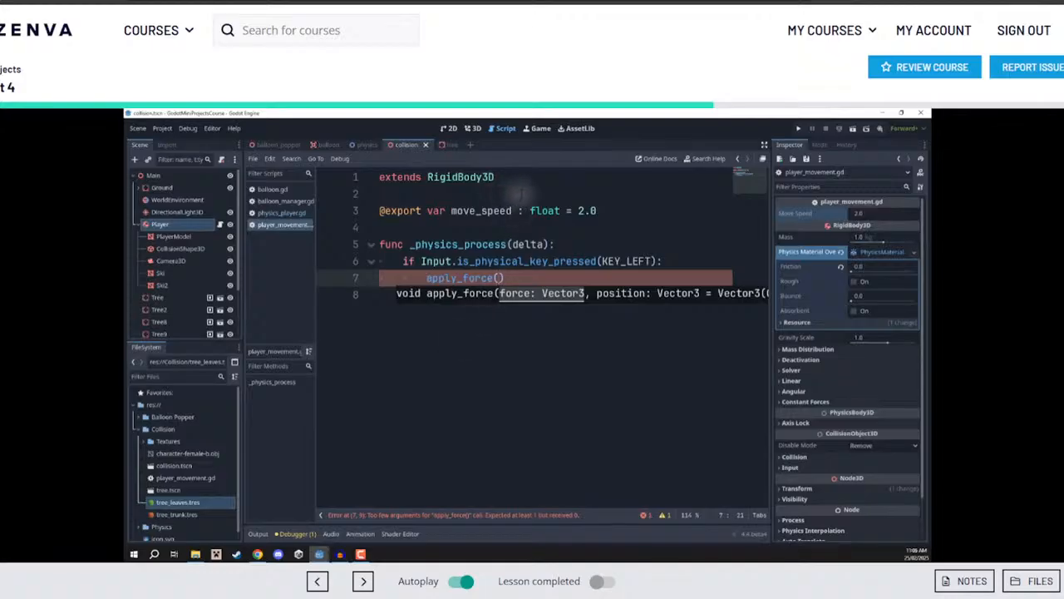
{"action": "type", "text": "Vect"}
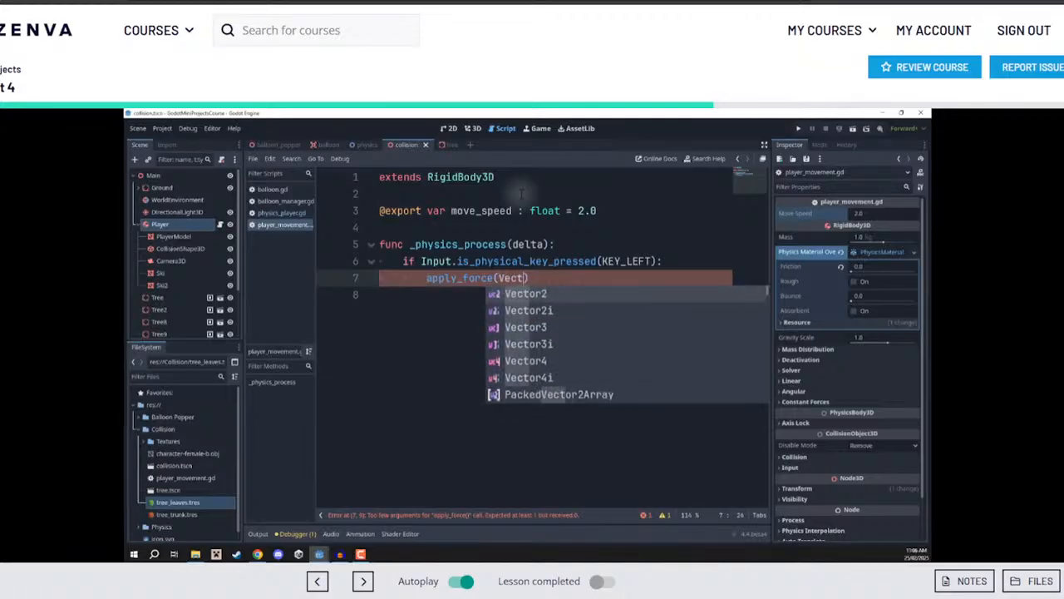
{"action": "type", "text": "or3.L"}
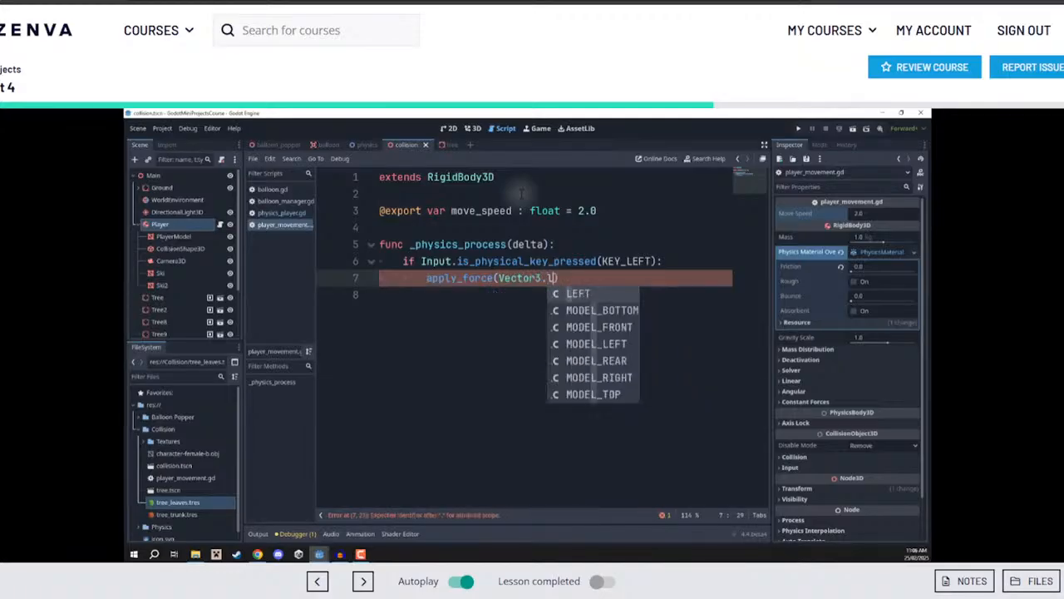
Complete the left-key branch with apply_force(Vector3.LEFT * move_speed) and save the script
{"action": "key", "text": "Return"}
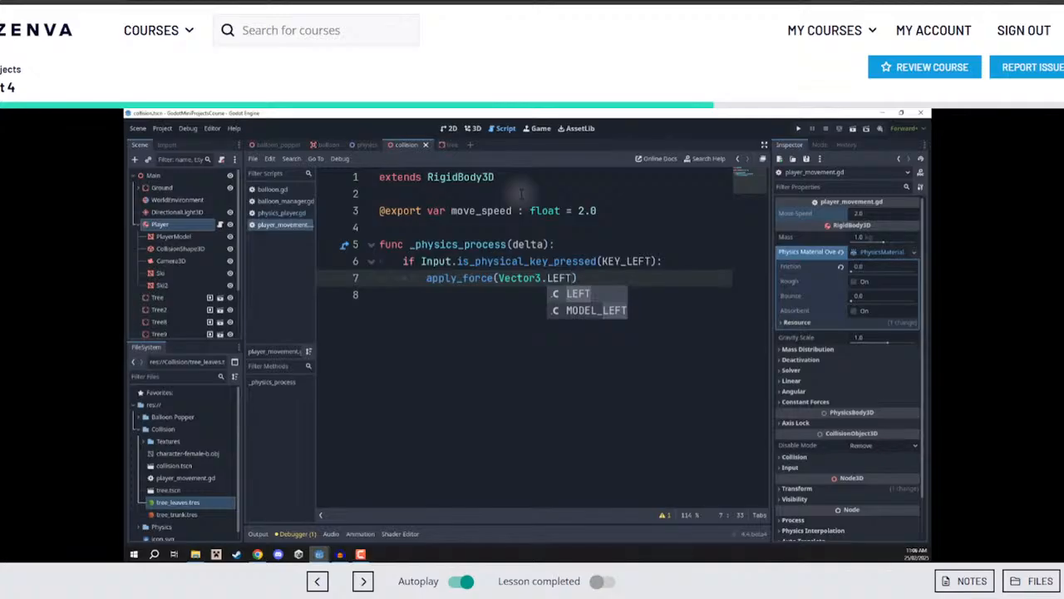
{"action": "type", "text": "* move_speed"}
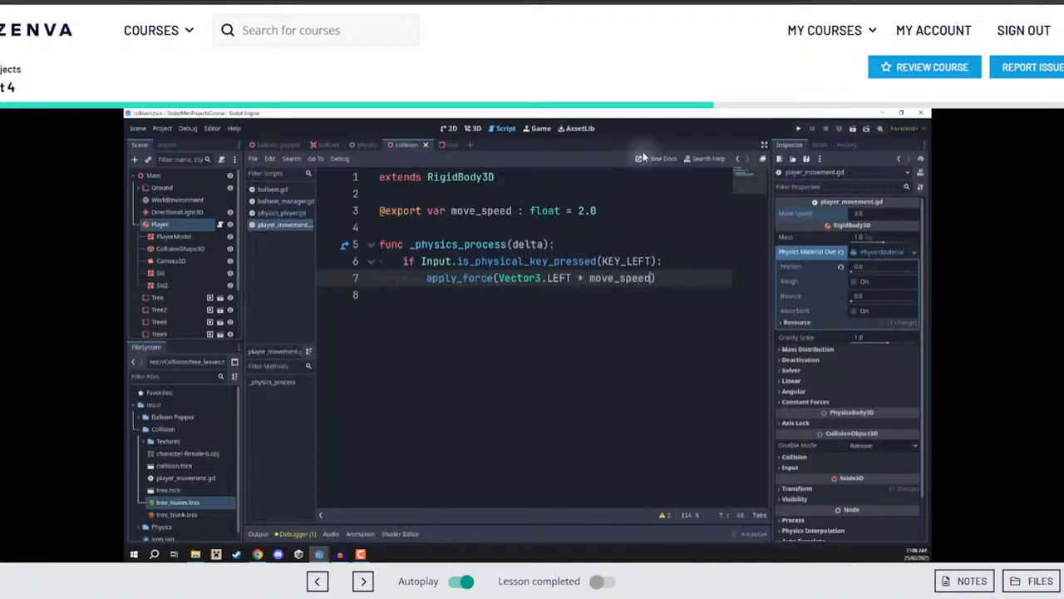
{"action": "key", "text": "ctrl+s"}
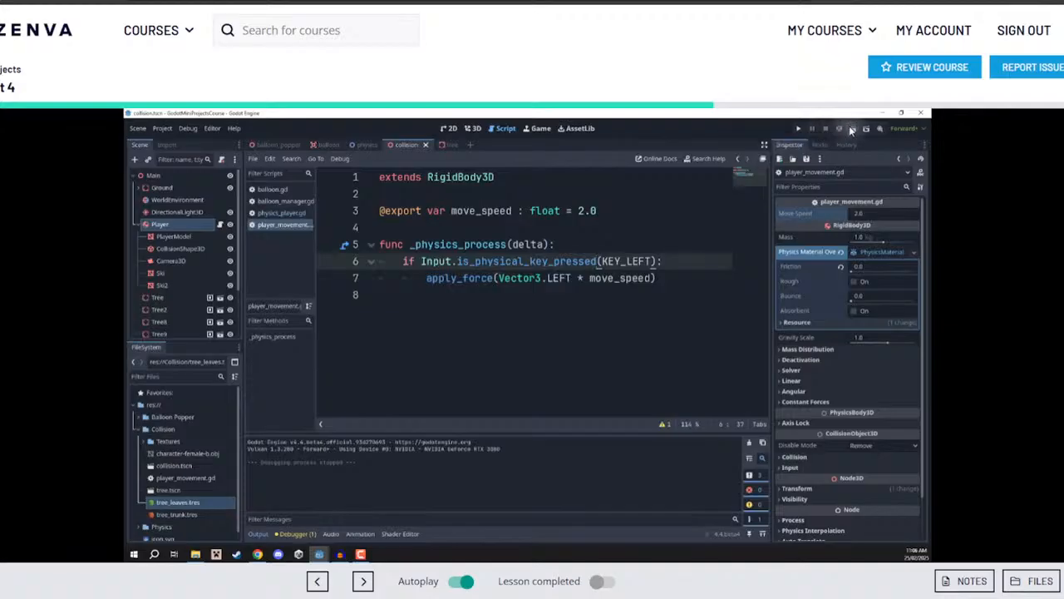
Run the Collision scene to test steering the Player left, and stop the run
{"action": "left_click", "coordinate": [850, 131]}
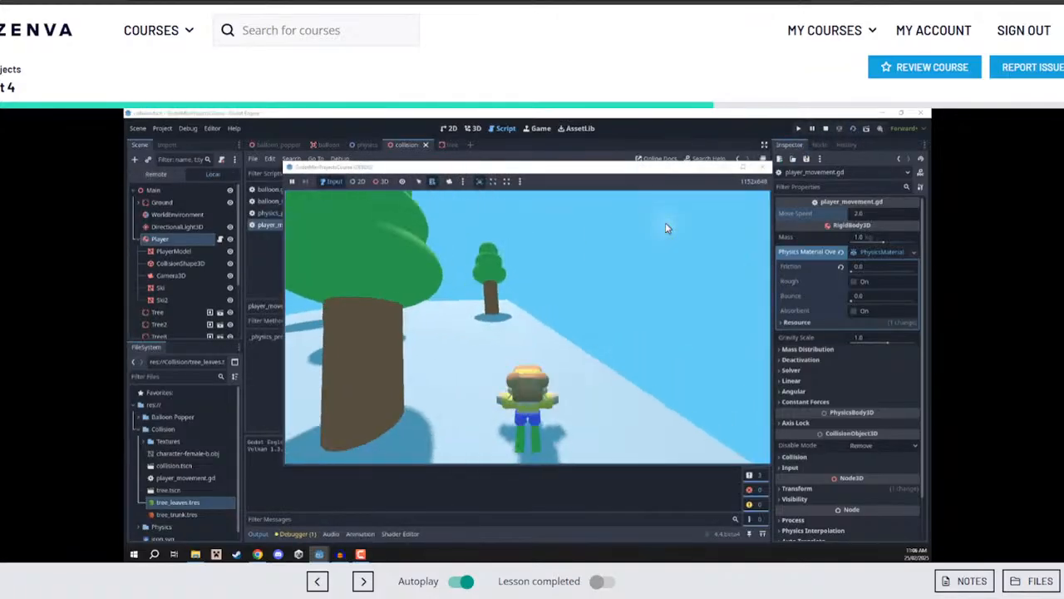
{"action": "left_click", "coordinate": [825, 128]}
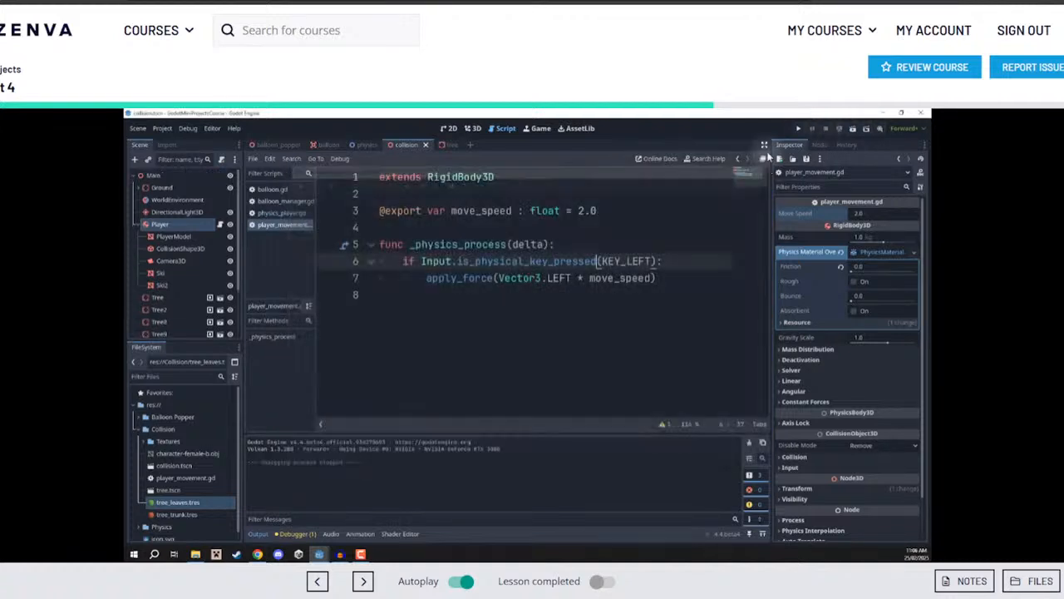
{"action": "left_click", "coordinate": [499, 309]}
Examine the Player and its skis from the side and from above in the 3D view
{"action": "left_click", "coordinate": [473, 128]}
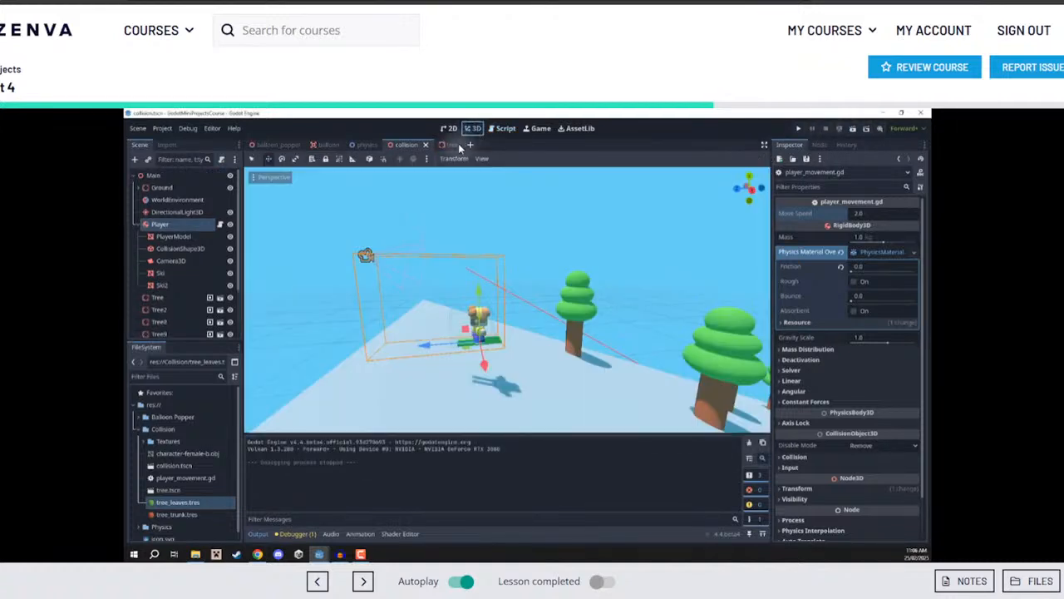
{"action": "key", "text": "w"}
{"action": "mouse_move", "coordinate": [524, 326]}
{"action": "right_mouse_down"}
{"action": "mouse_move", "coordinate": [482, 334]}
{"action": "mouse_move", "coordinate": [522, 364]}
{"action": "mouse_move", "coordinate": [524, 326]}
{"action": "right_mouse_up"}
{"action": "left_click", "coordinate": [160, 225]}
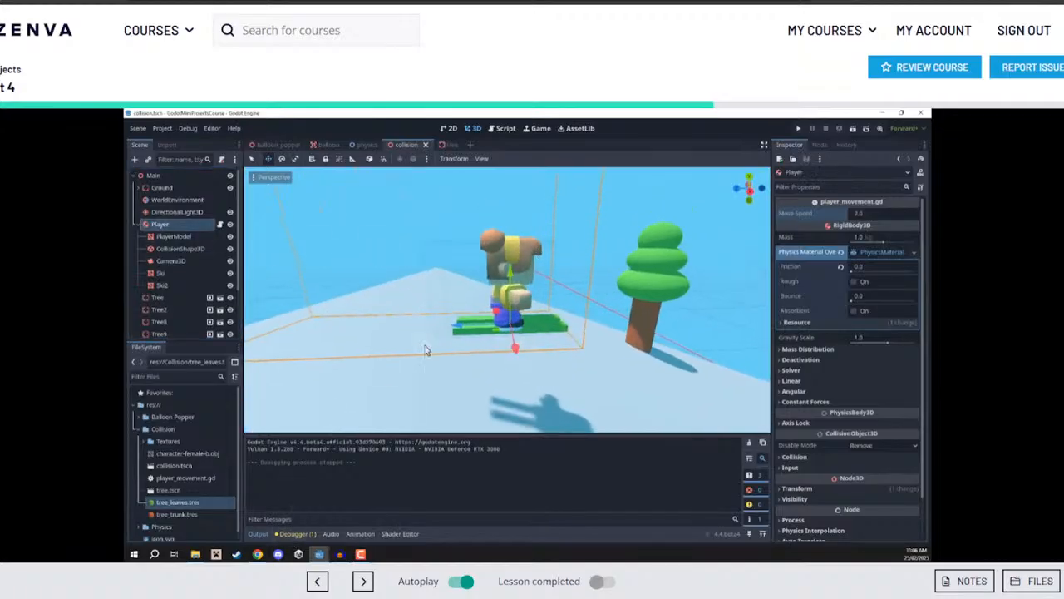
{"action": "right_click_drag", "start_coordinate": [492, 259], "coordinate": [566, 320]}
{"action": "key", "text": "w"}
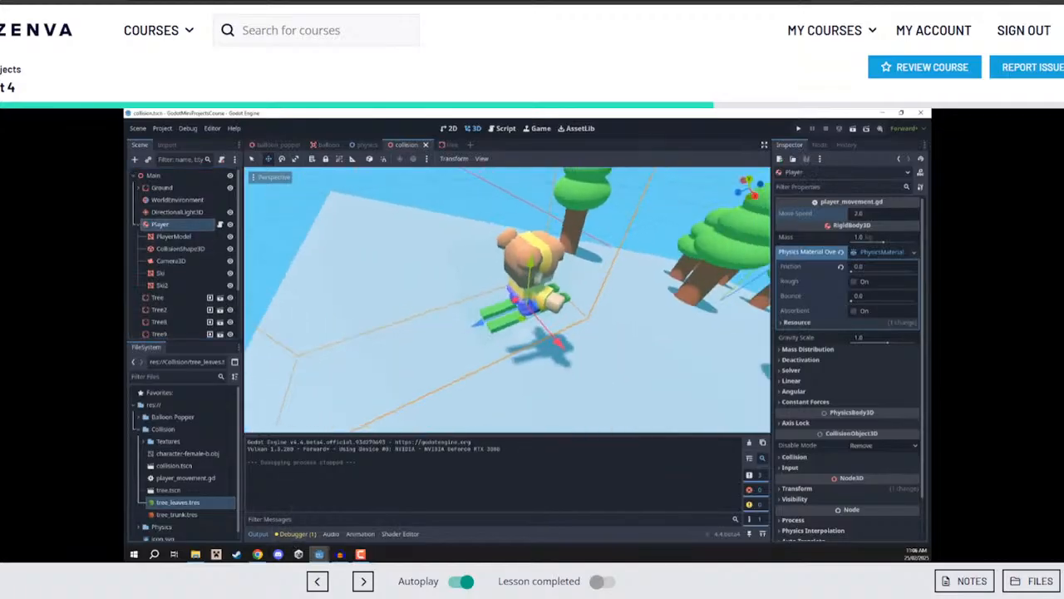
{"action": "right_click_drag", "start_coordinate": [495, 310], "coordinate": [504, 316]}
{"action": "key", "text": "w"}
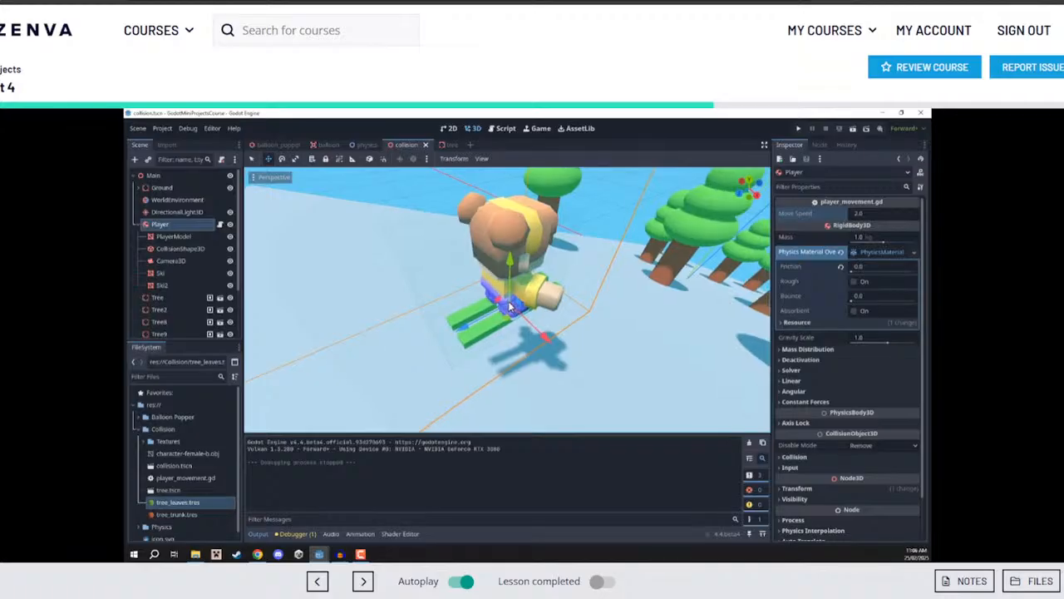
{"action": "key", "text": "q"}
{"action": "key", "text": "d"}
{"action": "right_click_drag", "start_coordinate": [512, 303], "coordinate": [474, 261]}
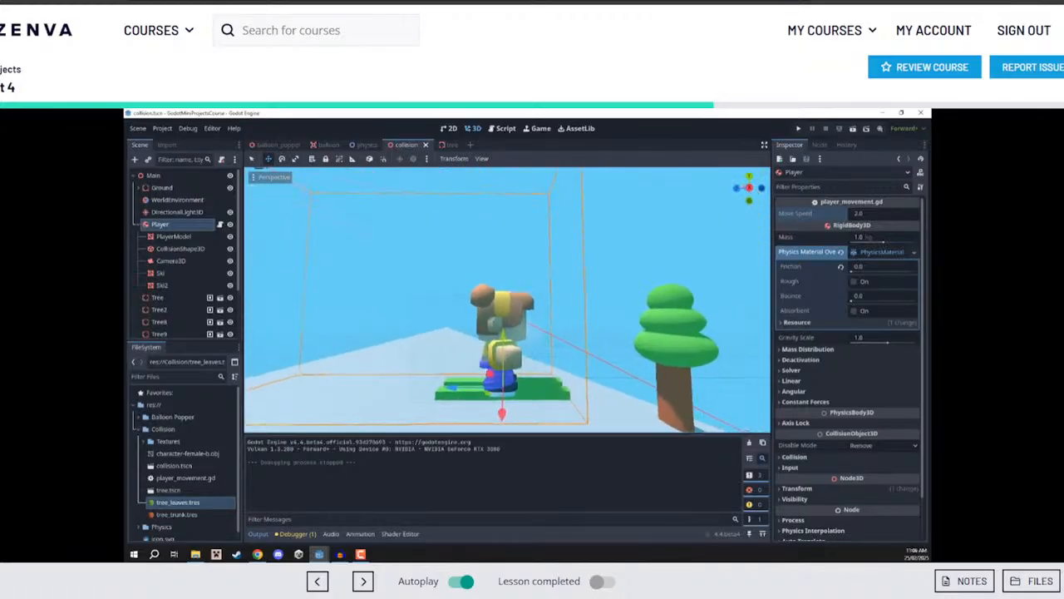
Set the Z position of the Player's CollisionShape3D to 0
{"action": "left_click", "coordinate": [176, 249]}
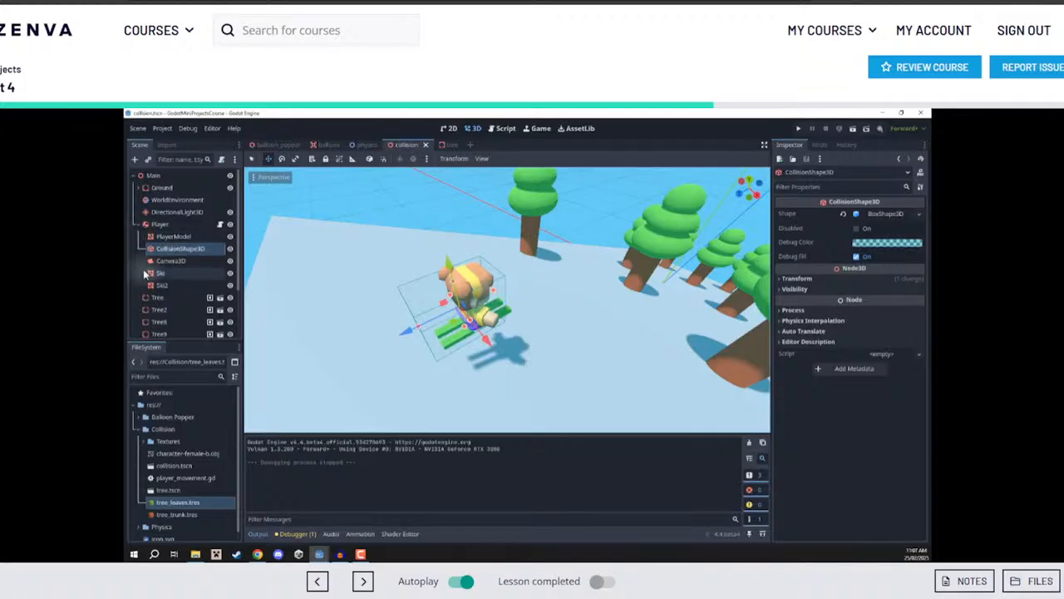
{"action": "double_click", "coordinate": [168, 251]}
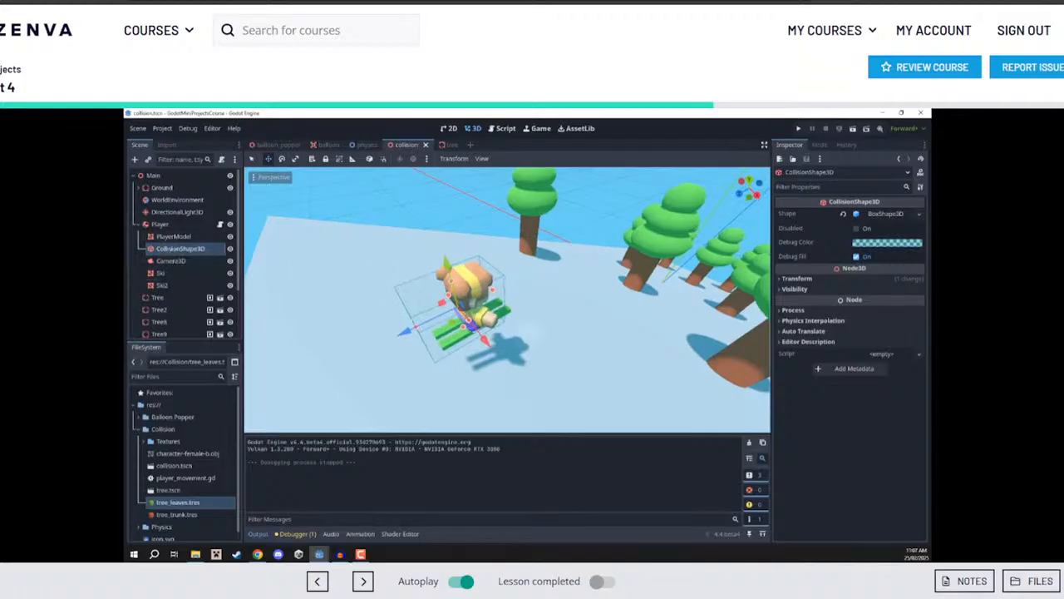
{"action": "mouse_move", "coordinate": [473, 281]}
{"action": "right_mouse_down"}
{"action": "mouse_move", "coordinate": [475, 292]}
{"action": "mouse_move", "coordinate": [474, 281]}
{"action": "right_mouse_up"}
{"action": "right_click_drag", "start_coordinate": [525, 327], "coordinate": [487, 317]}
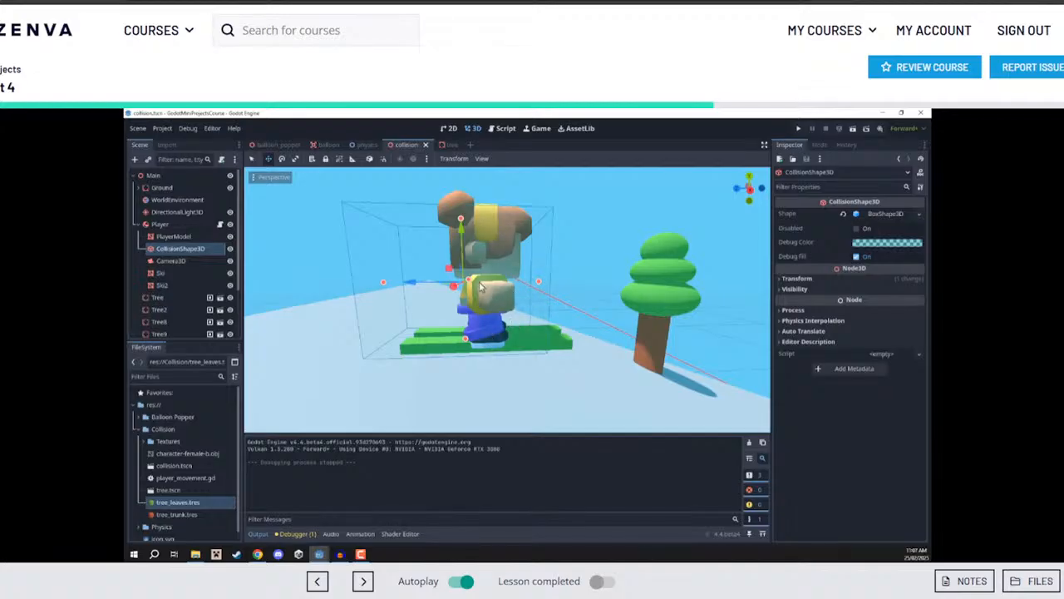
{"action": "left_click", "coordinate": [797, 279]}
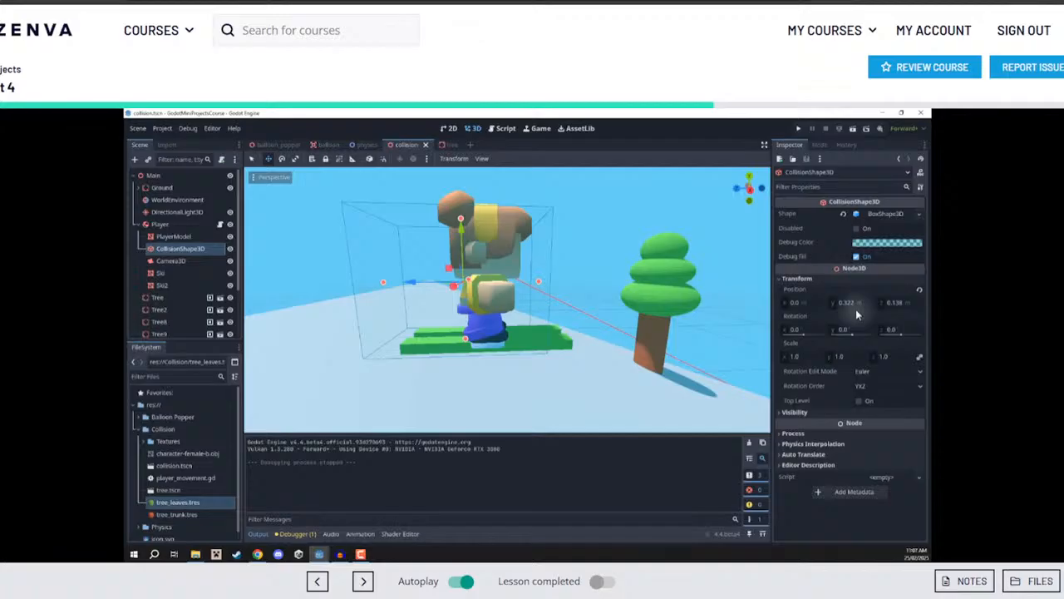
{"action": "left_click", "coordinate": [903, 304]}
{"action": "type", "text": "0"}
{"action": "key", "text": "Return"}
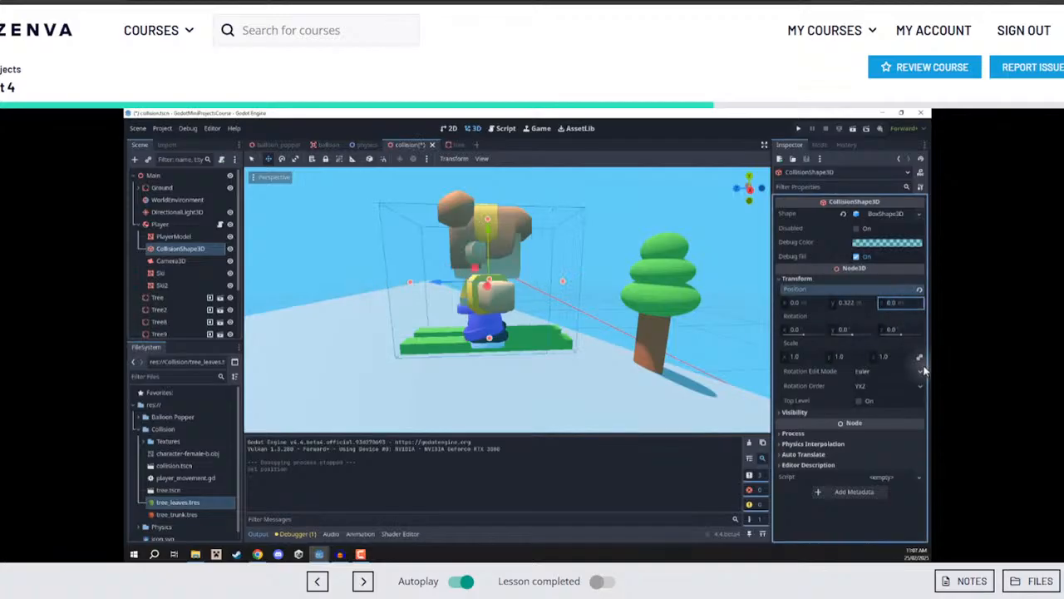
Run the Collision scene to test steering with the repositioned collision shape, and stop the run
{"action": "right_click_drag", "start_coordinate": [579, 270], "coordinate": [550, 265]}
{"action": "key", "text": "F6"}
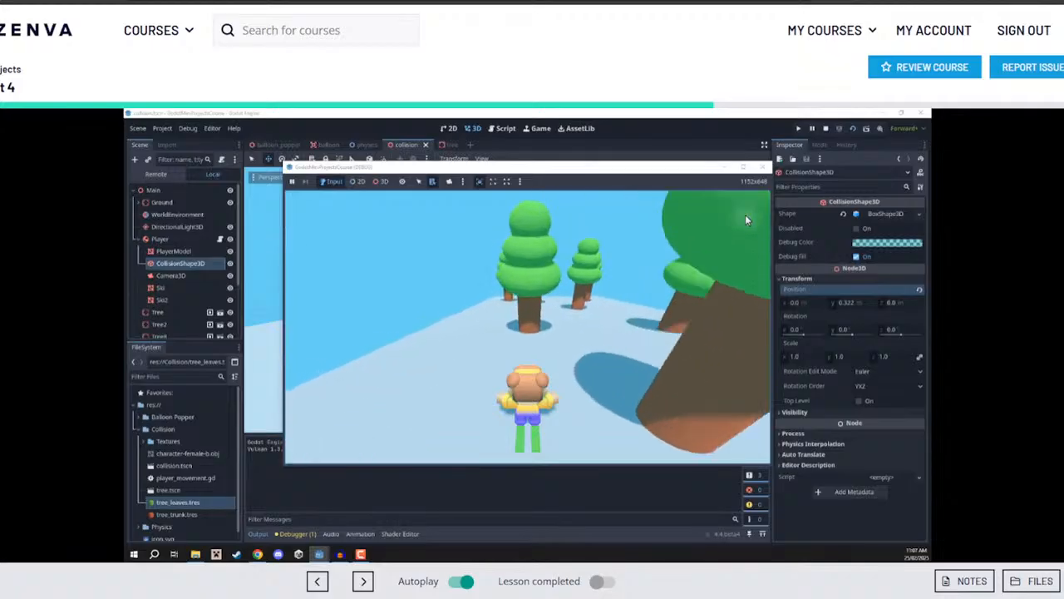
{"action": "left_click", "coordinate": [826, 129]}
Add the branch elif Input.is_physical_key_pressed(KEY_RIGHT): below the left-key force line in the player movement script
{"action": "left_click", "coordinate": [507, 129]}
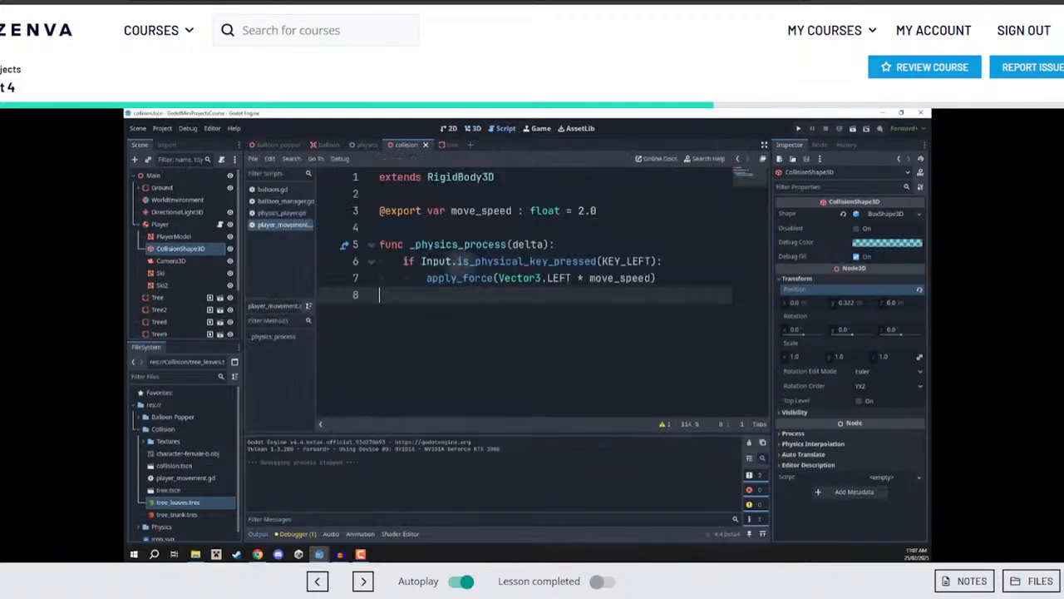
{"action": "left_click", "coordinate": [671, 278]}
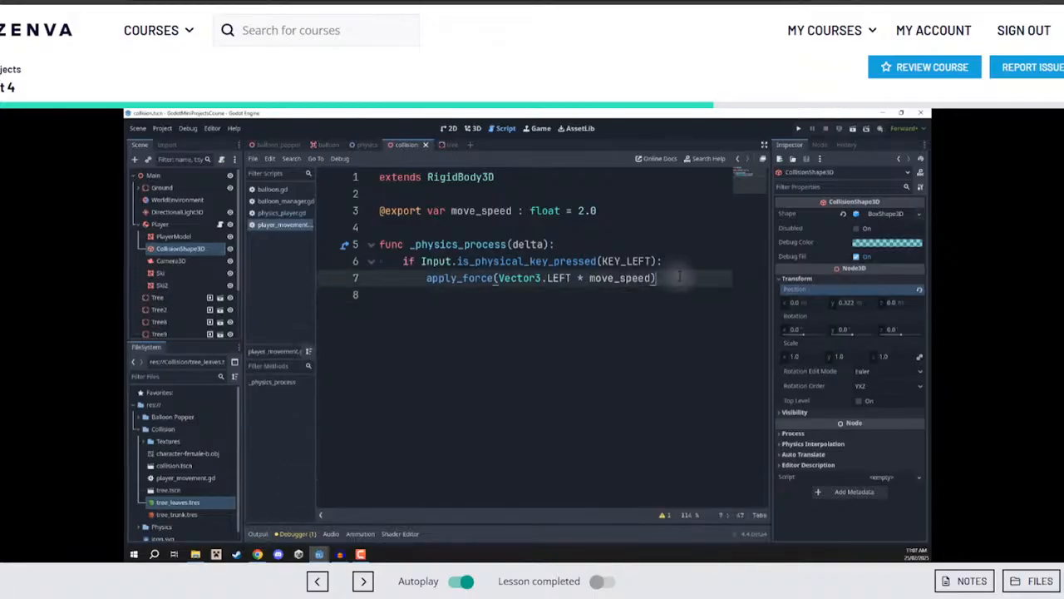
{"action": "key", "text": "Return"}
{"action": "key", "text": "BackSpace"}
{"action": "type", "text": "elif "}
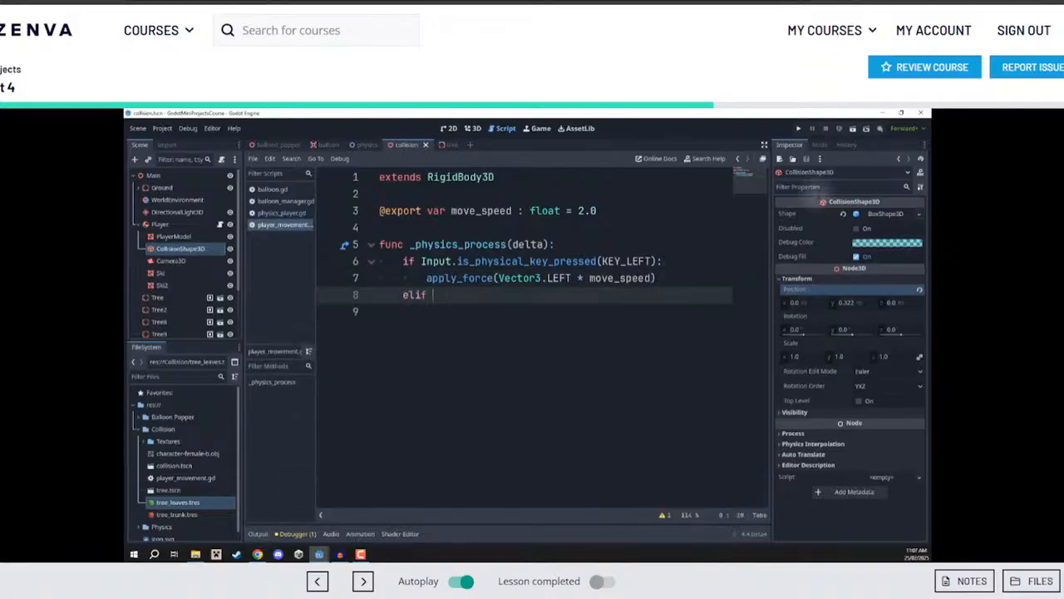
{"action": "type", "text": "Input.is_phy"}
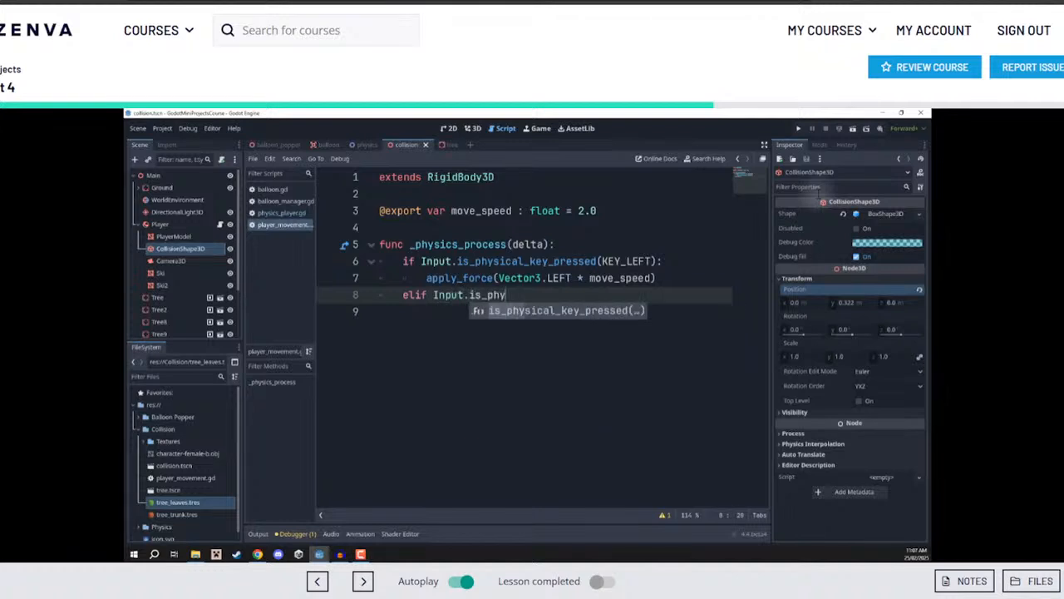
{"action": "key", "text": "Return"}
{"action": "type", "text": "KEY_RIGH"}
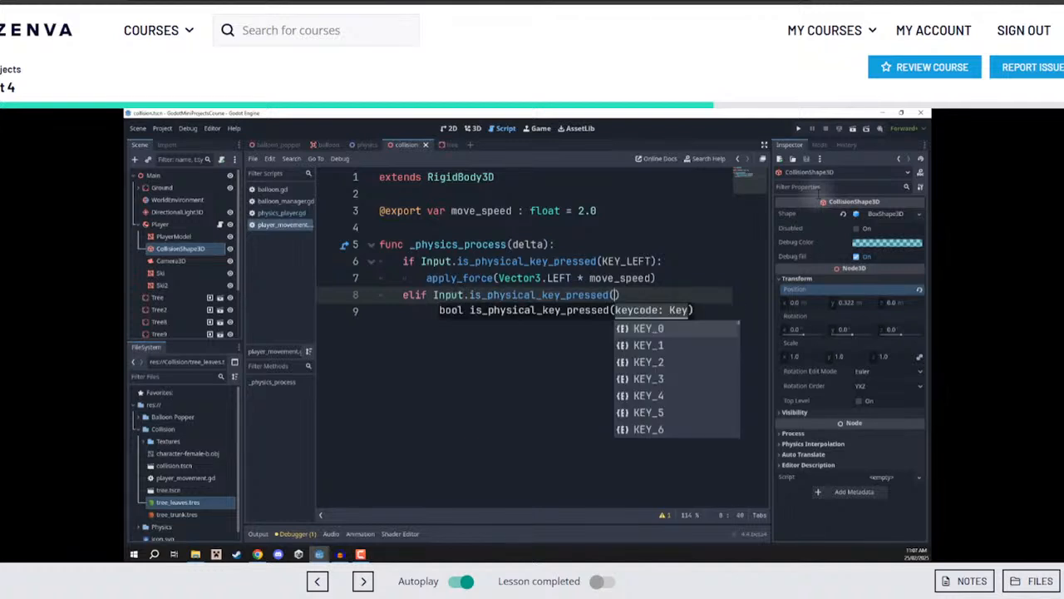
{"action": "key", "text": "Return"}
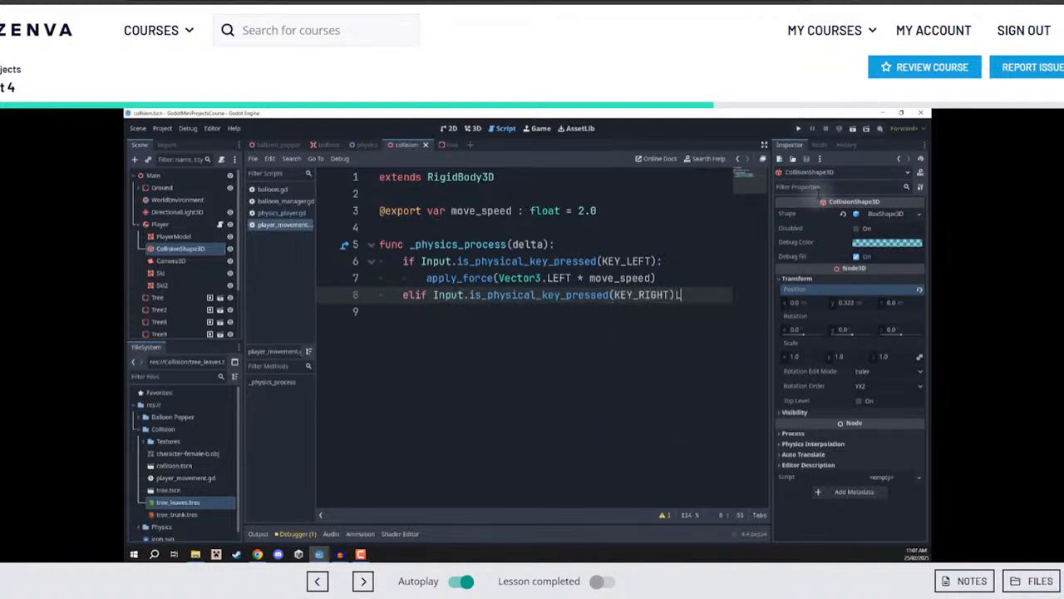
{"action": "type", "text": ":"}
Fill the right-key branch with apply_force(Vector3.RIGHT * move_speed)
{"action": "key", "text": "Return"}
{"action": "type", "text": "apply"}
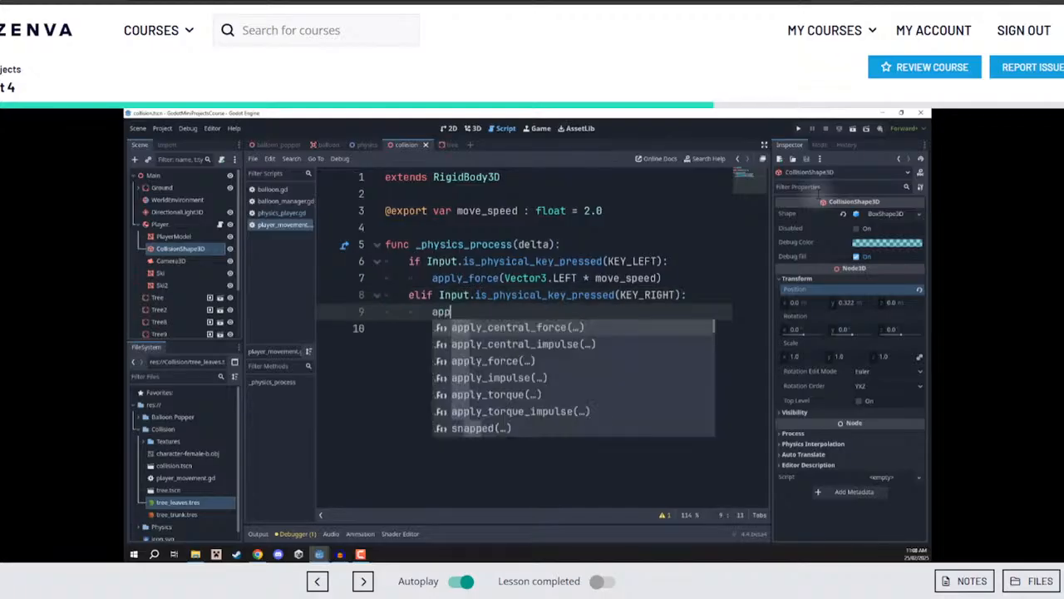
{"action": "key", "text": "Down"}
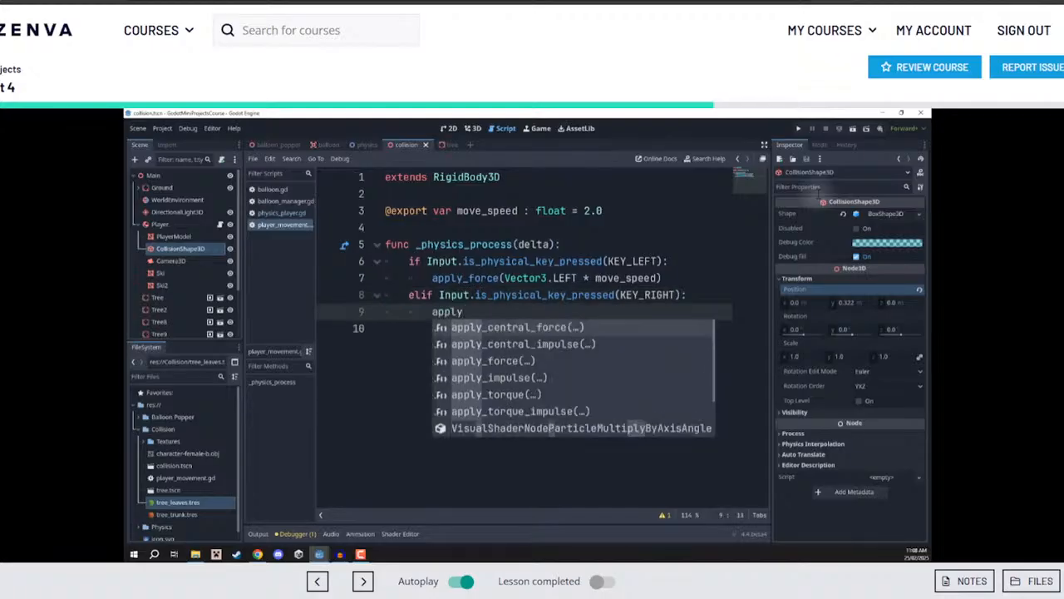
{"action": "key", "text": "Down"}
{"action": "key", "text": "Down"}
{"action": "key", "text": "Return"}
{"action": "type", "text": "Vector3.RIG"}
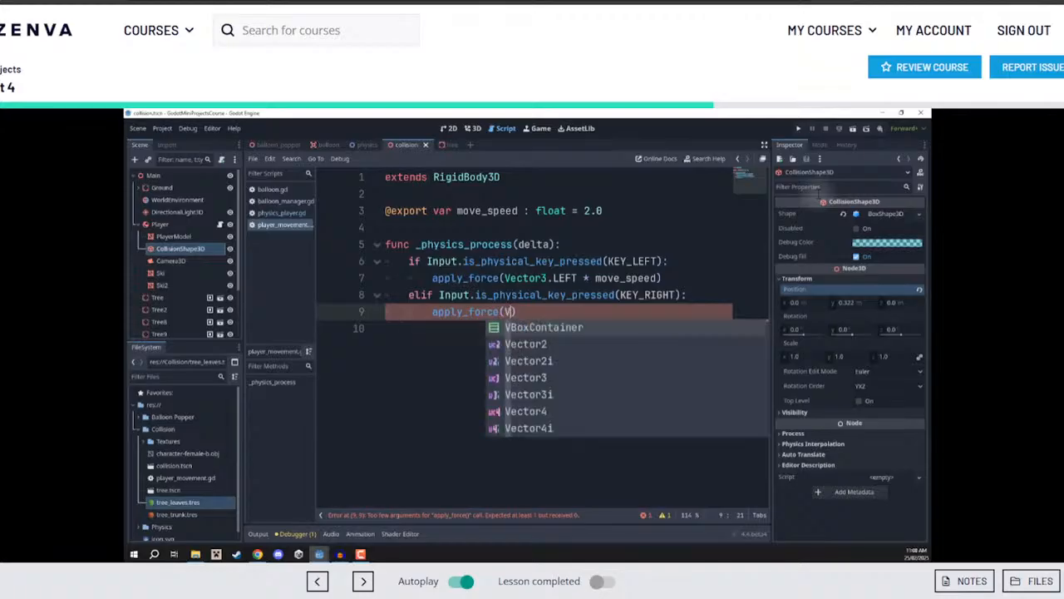
{"action": "type", "text": "HT * move_"}
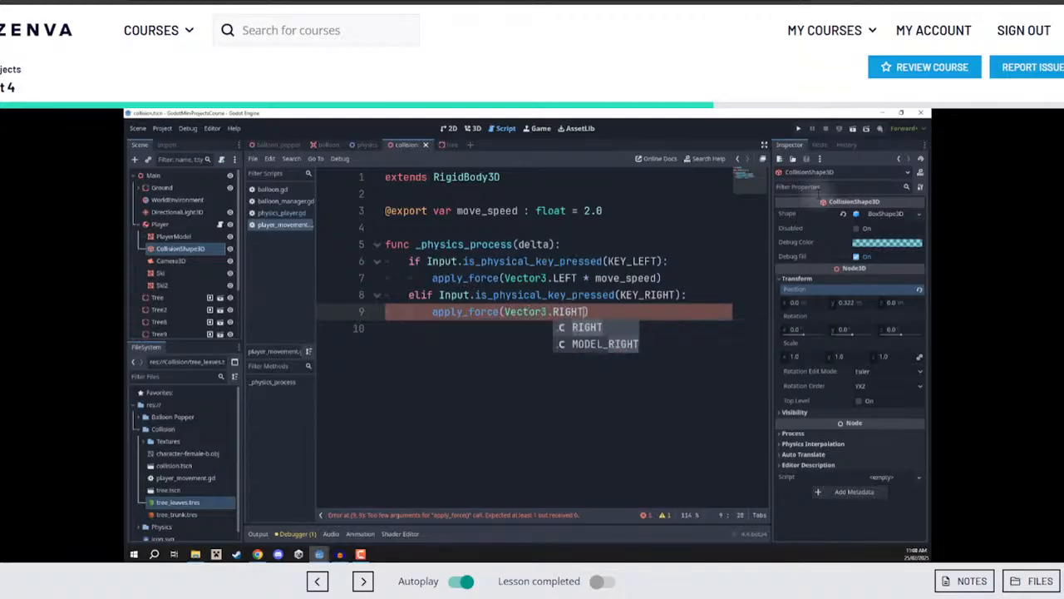
{"action": "type", "text": "speed"}
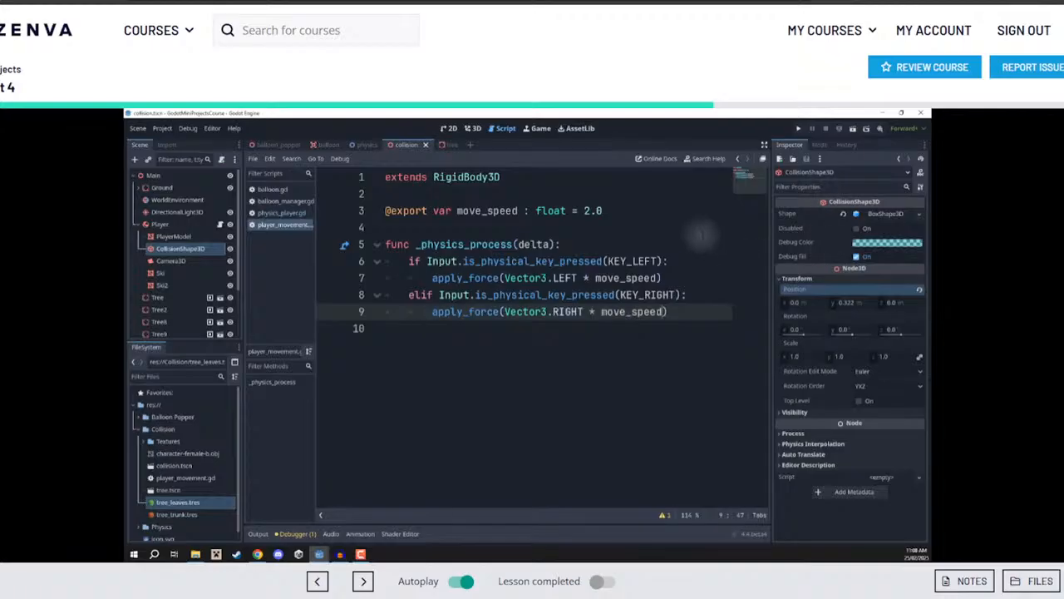
Run the Collision scene twice to test steering the Player between the trees, stopping each run
{"action": "left_click", "coordinate": [852, 128]}
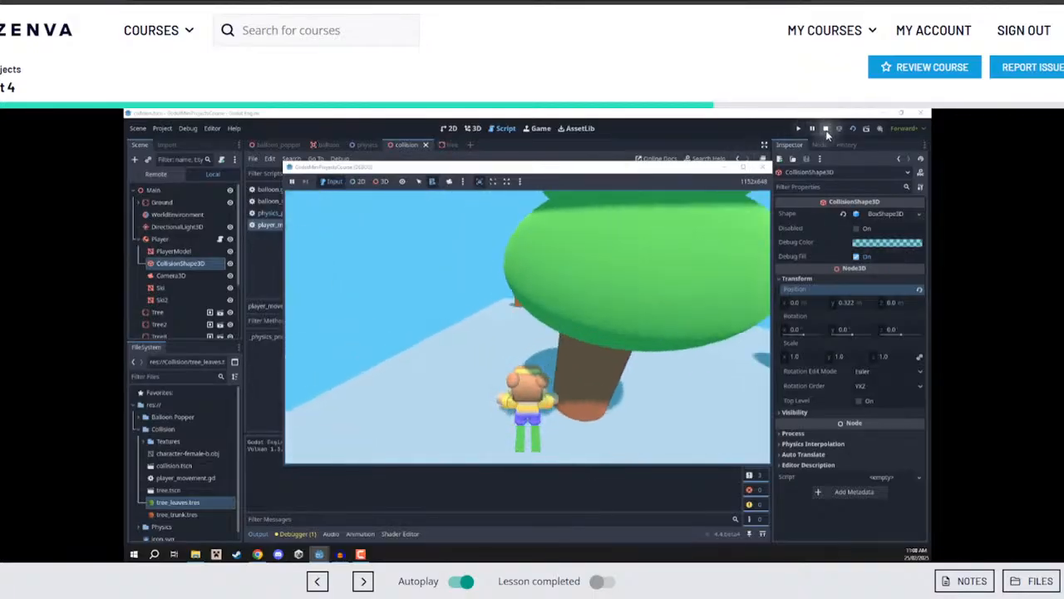
{"action": "left_click", "coordinate": [826, 130]}
{"action": "left_click", "coordinate": [853, 128]}
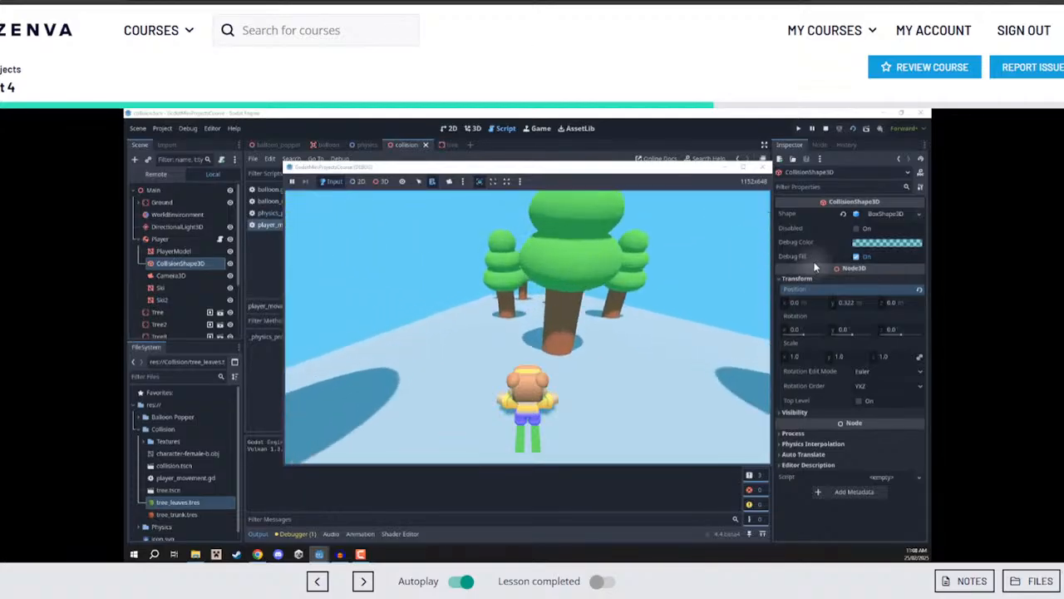
{"action": "key", "text": "Right"}
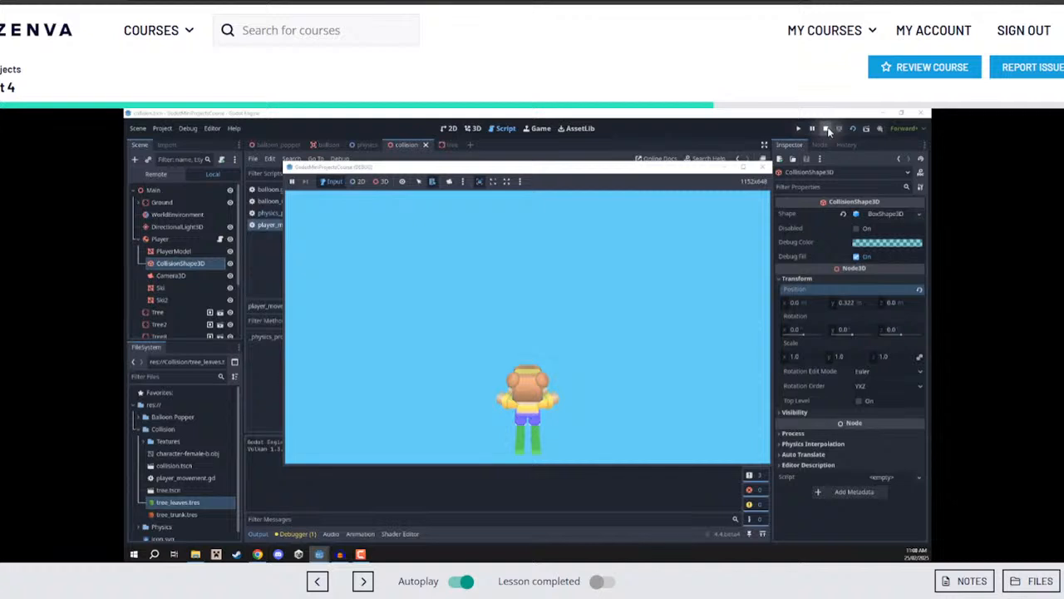
{"action": "left_click", "coordinate": [826, 129]}
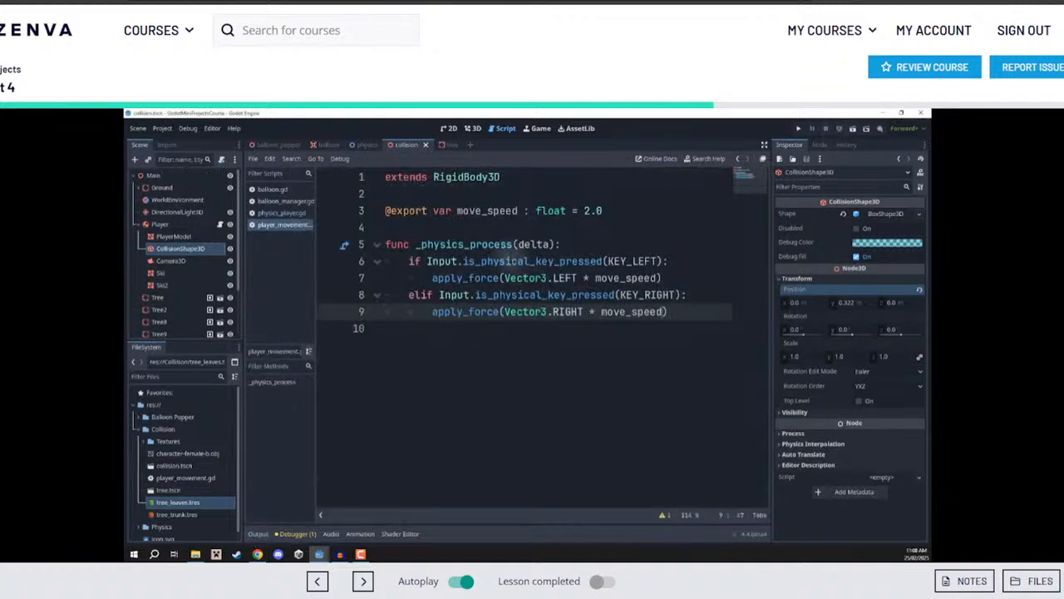
Look over the Player, its camera and the trees on the slope in the 3D view
{"action": "left_click", "coordinate": [472, 128]}
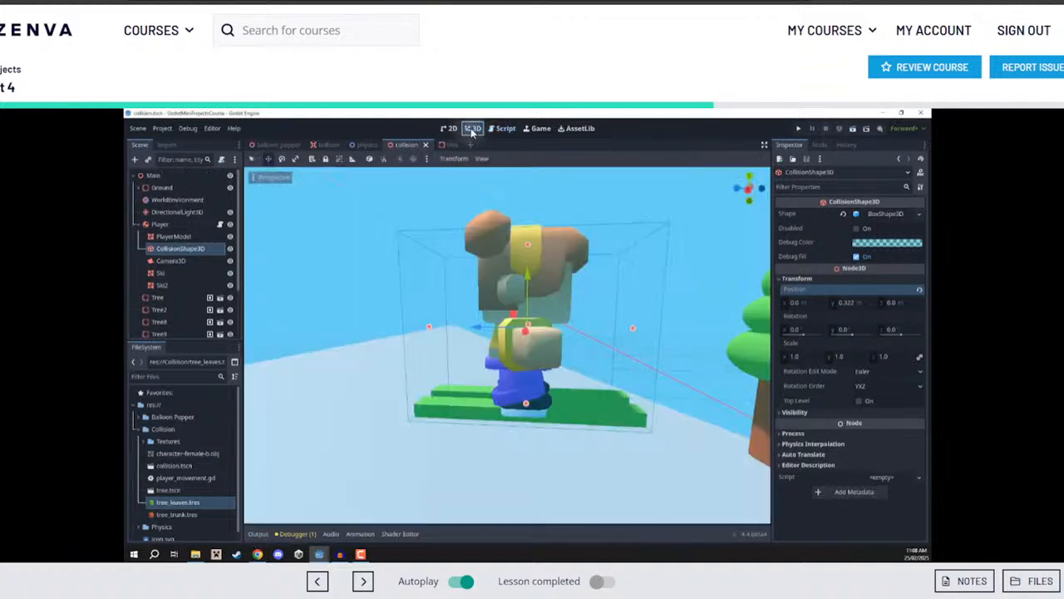
{"action": "right_click_drag", "start_coordinate": [563, 280], "coordinate": [632, 320]}
{"action": "key", "text": "s"}
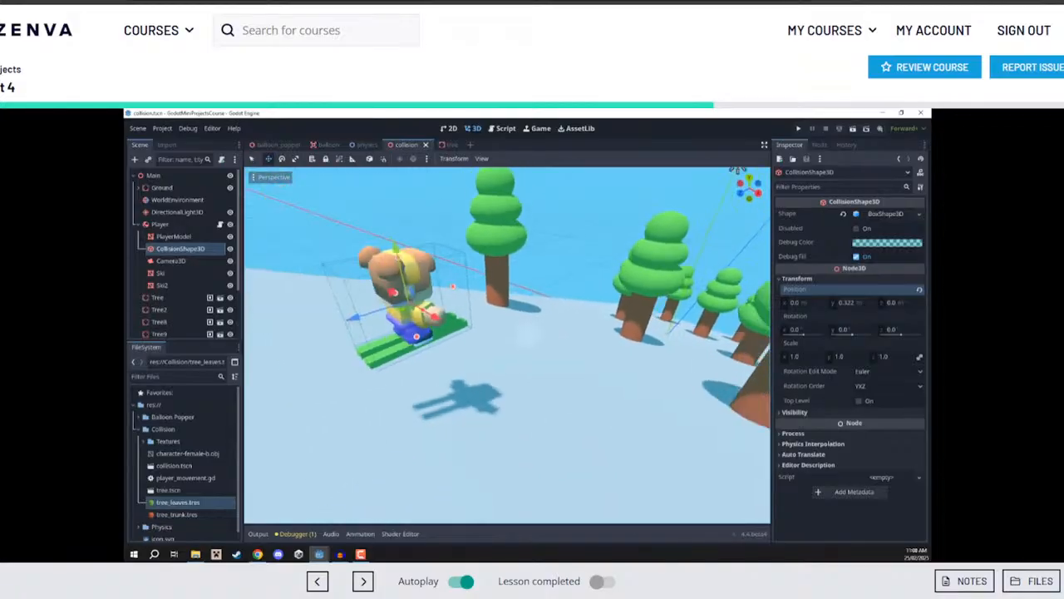
{"action": "key", "text": "s"}
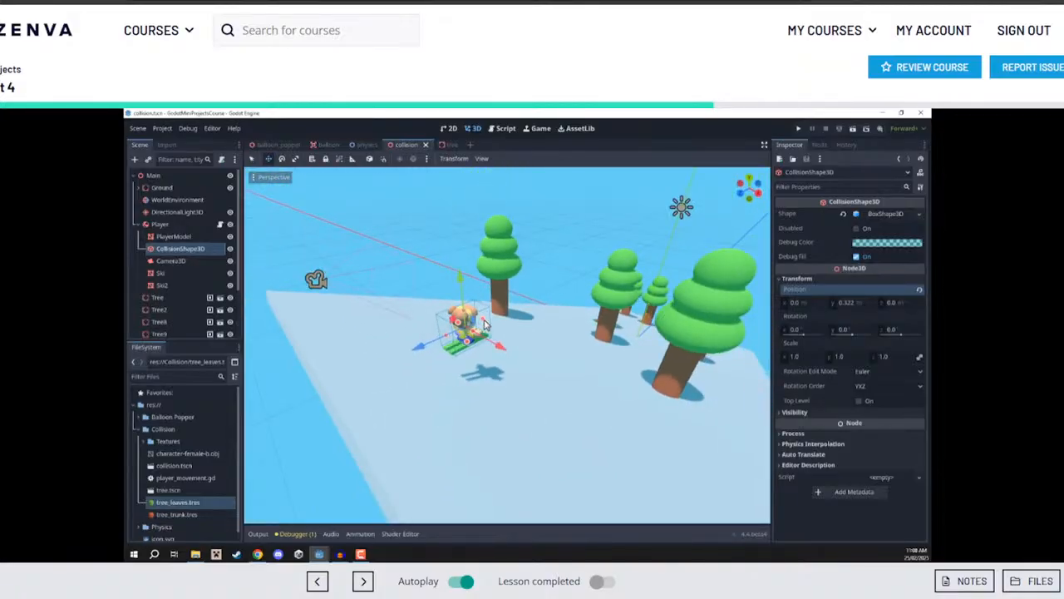
{"action": "key", "text": "w"}
{"action": "right_click_drag", "start_coordinate": [563, 329], "coordinate": [509, 329]}
{"action": "key", "text": "s"}
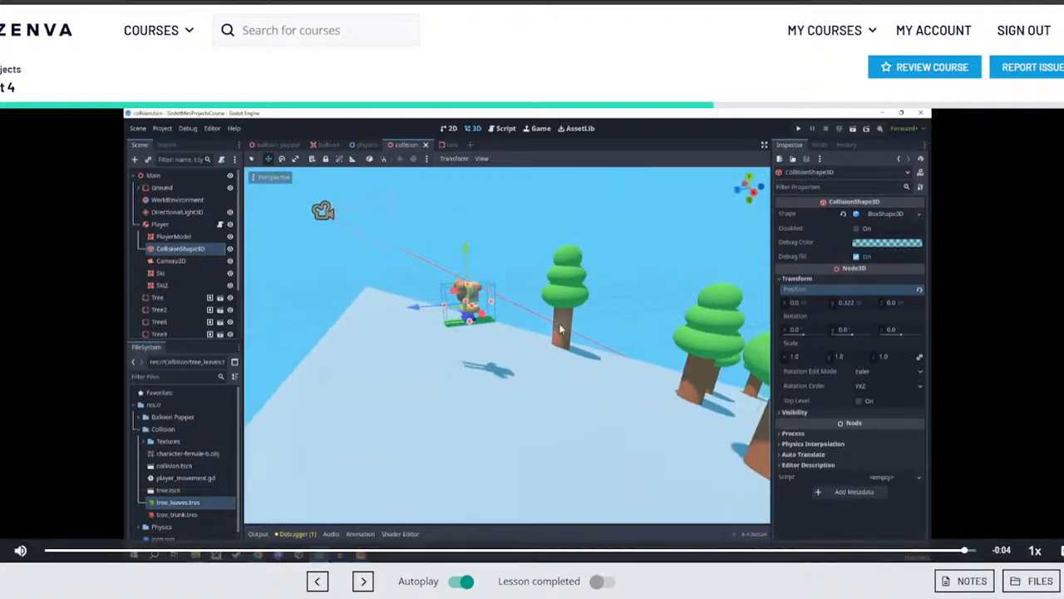
Skim the last part of the lesson video, covering the right-key force code and the steering test run
{"action": "left_click", "coordinate": [884, 551]}
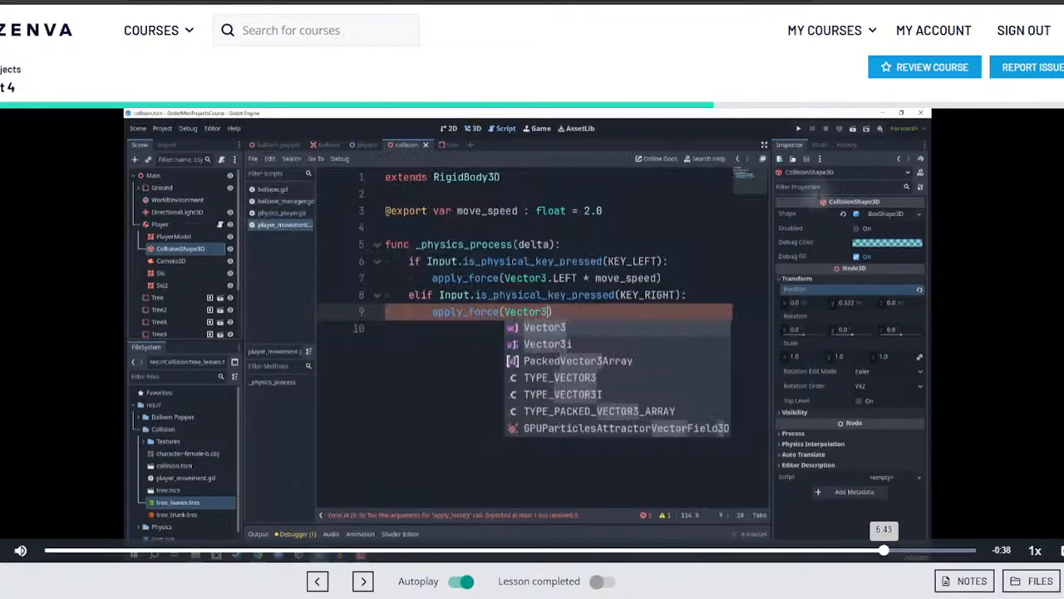
{"action": "left_click", "coordinate": [918, 551]}
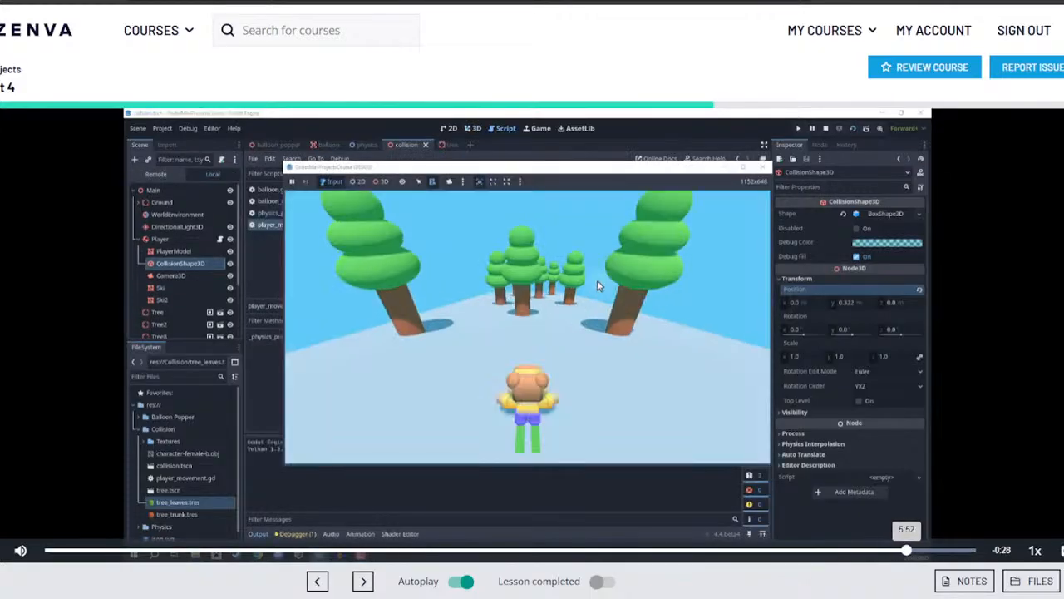
{"action": "left_click", "coordinate": [936, 550]}
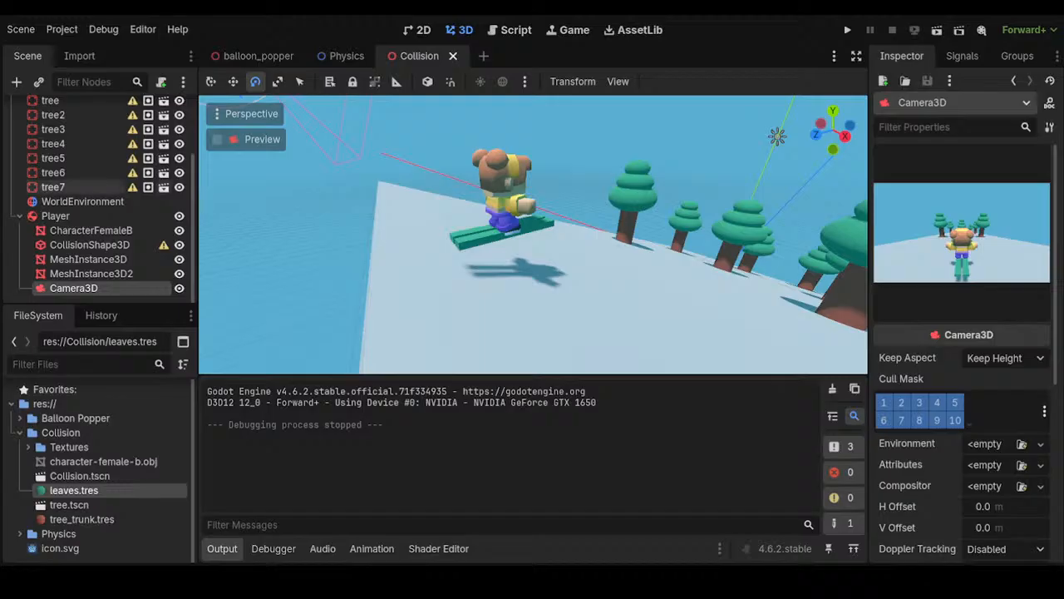
Attach a new script named player_movement.gd to the Player node
{"action": "left_click", "coordinate": [56, 216]}
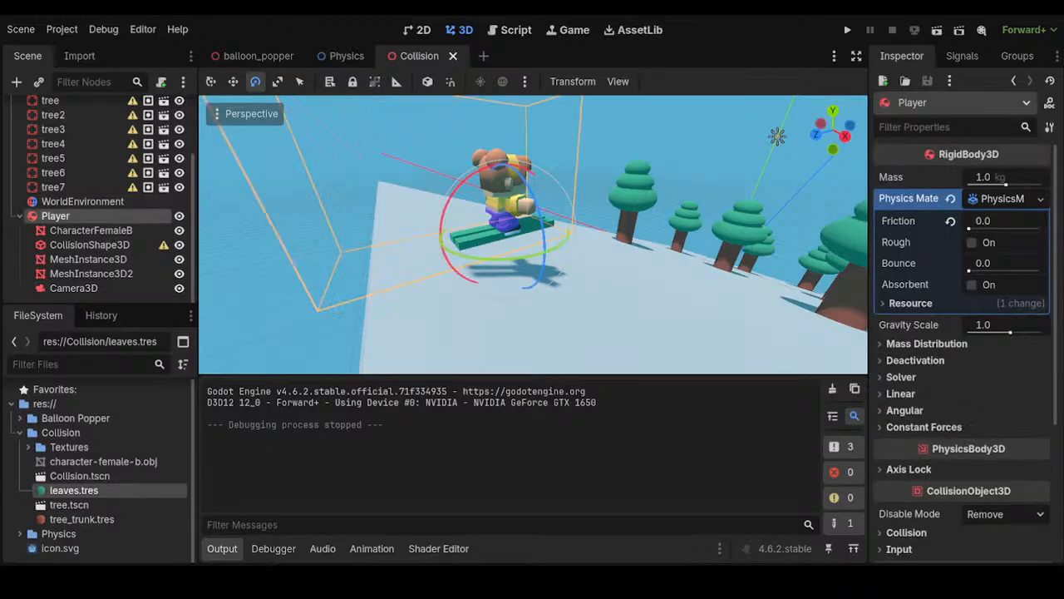
{"action": "scroll", "coordinate": [100, 200], "scroll_direction": "up", "scroll_amount": 3}
{"action": "scroll", "coordinate": [100, 200], "scroll_direction": "down", "scroll_amount": 3}
{"action": "scroll", "coordinate": [964, 333], "scroll_direction": "down", "scroll_amount": 5}
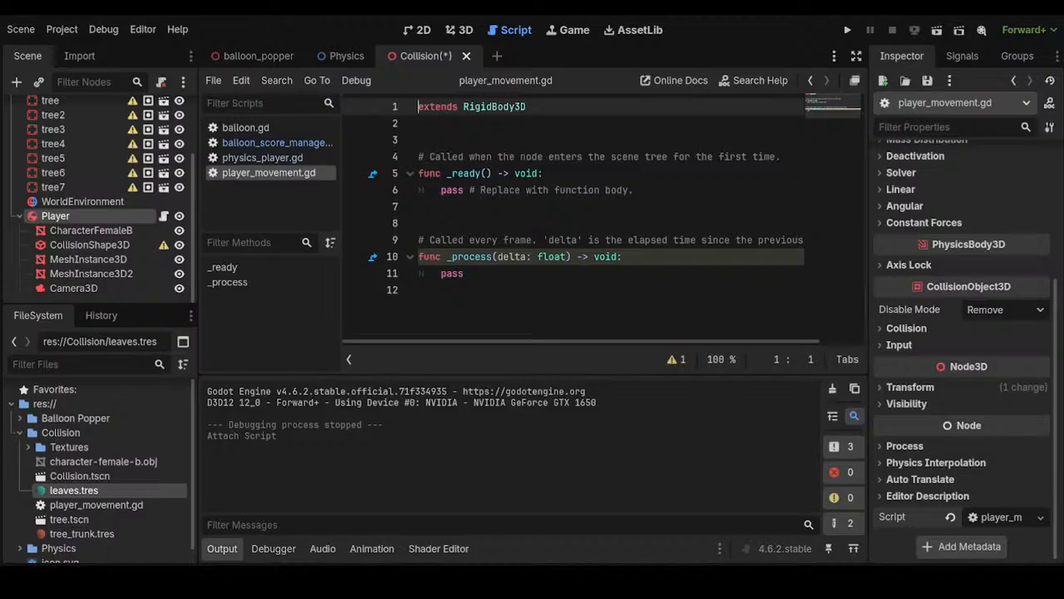
{"action": "left_click", "coordinate": [419, 123]}
{"action": "left_click", "coordinate": [419, 140]}
{"action": "key", "text": "Return"}
{"action": "key", "text": "BackSpace"}
{"action": "type", "text": "var m"}
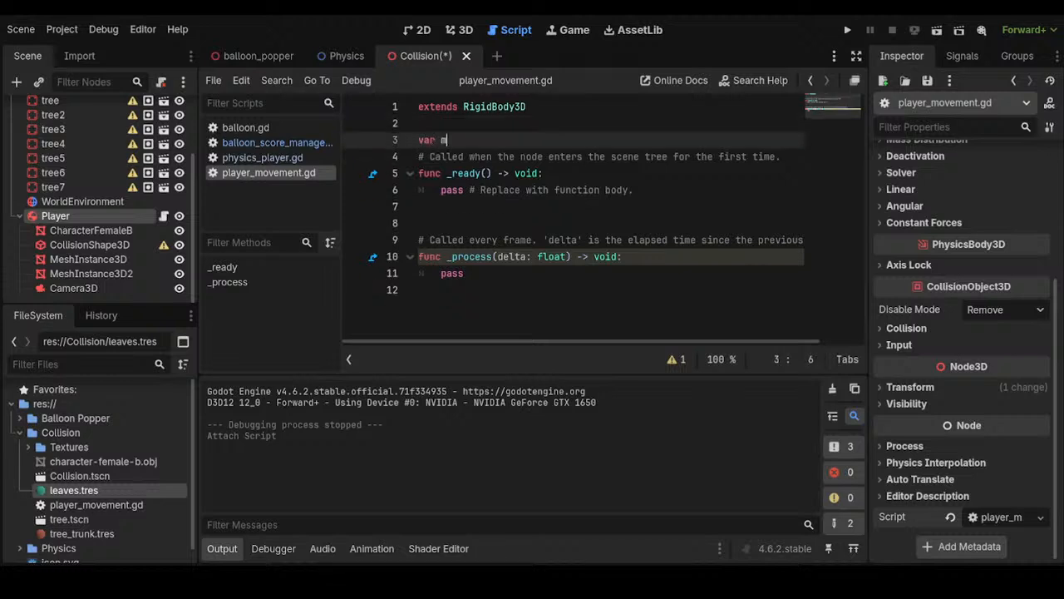
{"action": "type", "text": "ove_speed : float"}
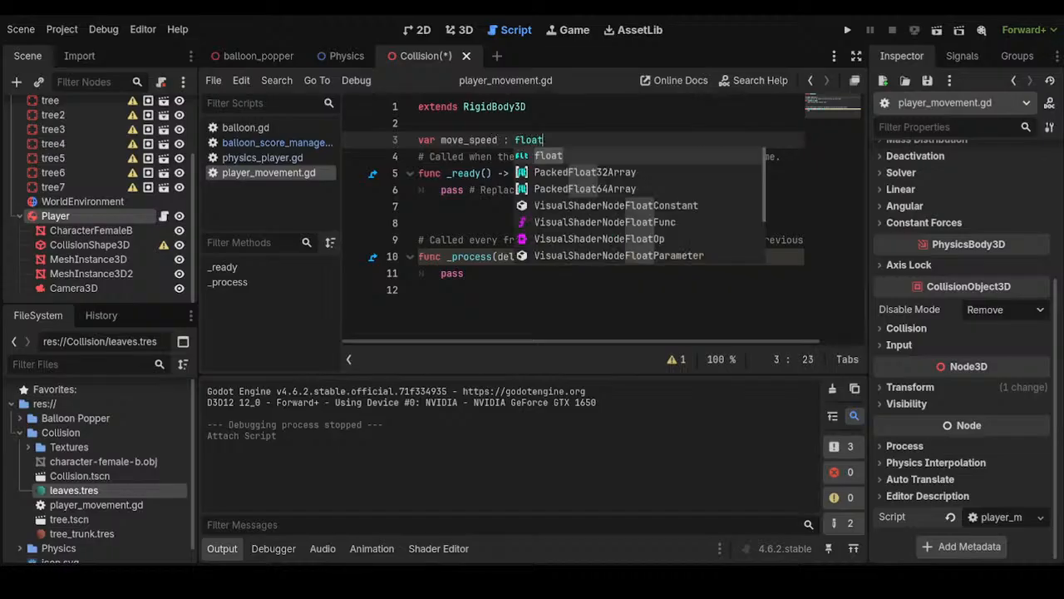
{"action": "type", "text": " = 2.0"}
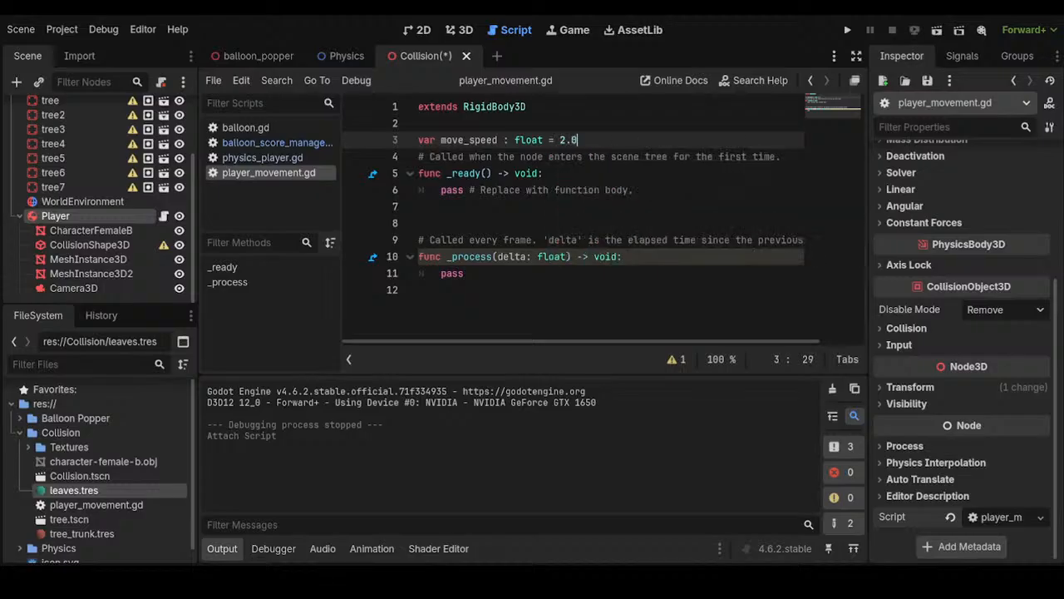
{"action": "key", "text": "Home"}
{"action": "type", "text": "@export"}
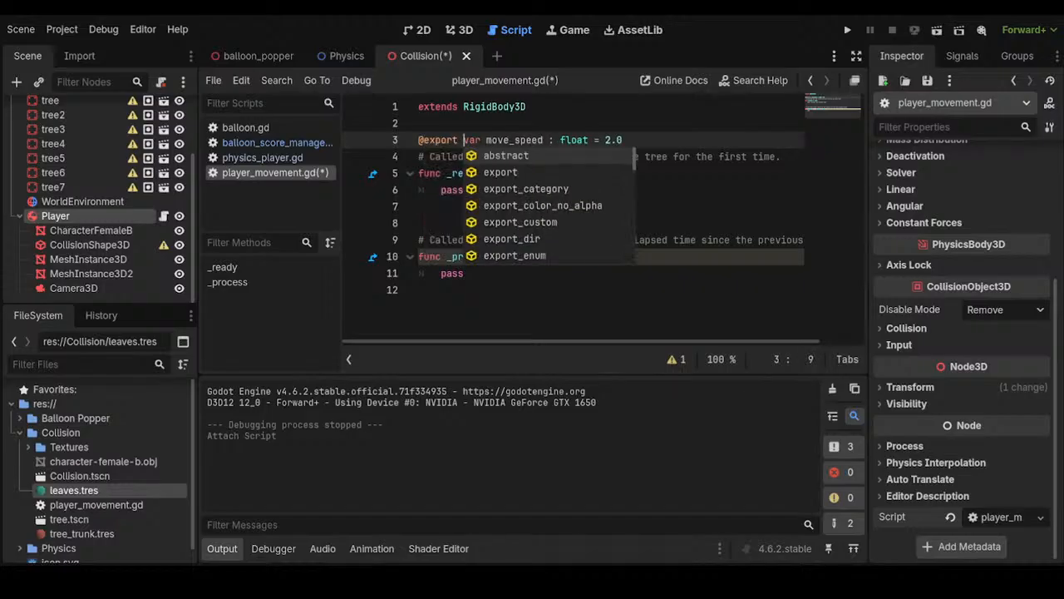
{"action": "key", "text": "End"}
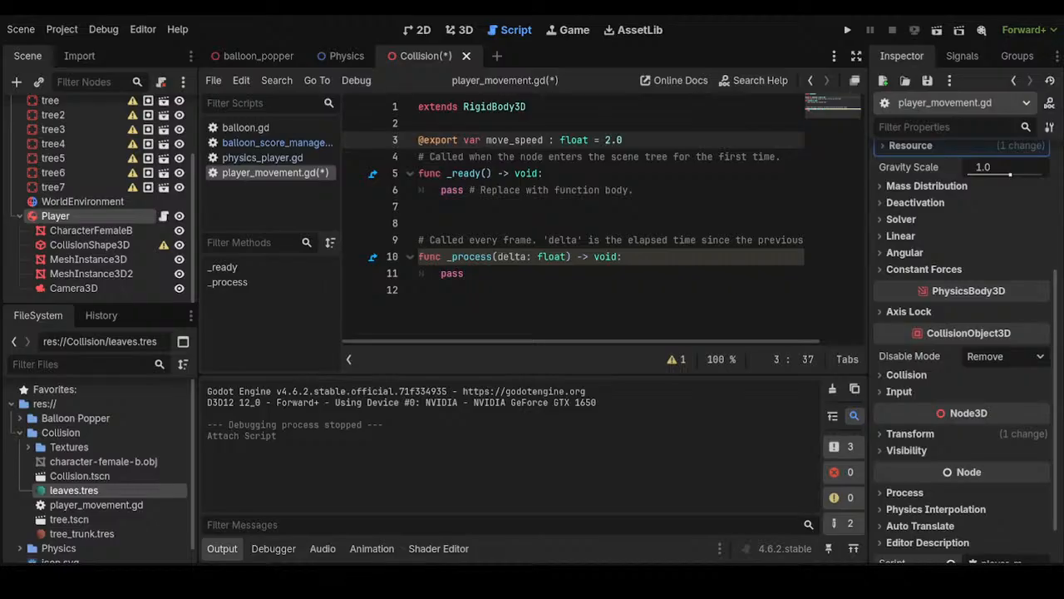
Delete the _ready function and its placeholder body from the player movement script
{"action": "left_click_drag", "start_coordinate": [420, 290], "coordinate": [502, 240]}
{"action": "left_click_drag", "start_coordinate": [420, 208], "coordinate": [419, 173]}
{"action": "key", "text": "BackSpace"}
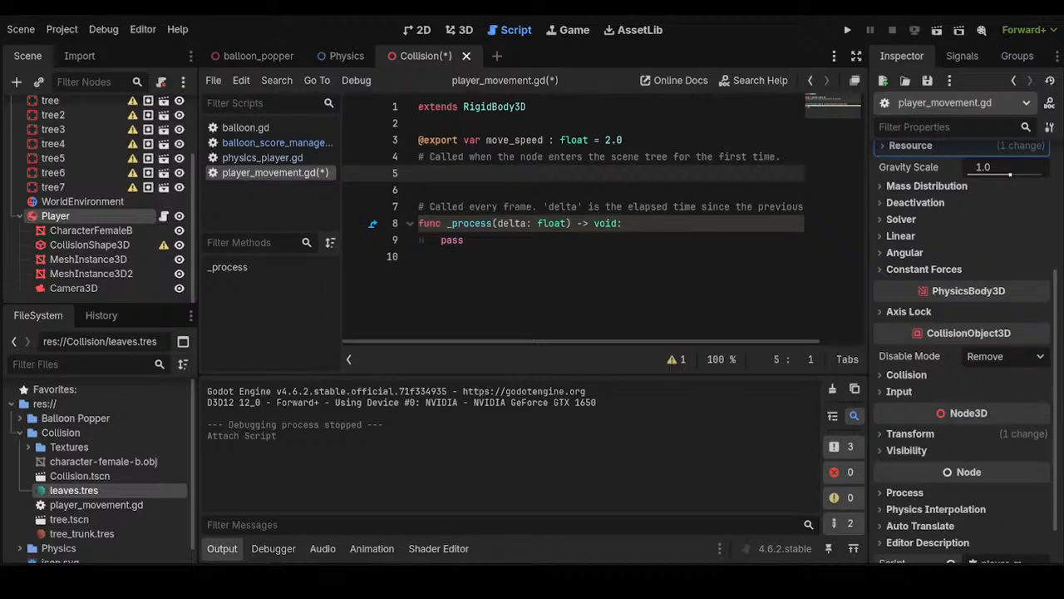
Replace the pass placeholder in _process with the start of a condition, if Input.is_physical_key_pressed()
{"action": "left_click", "coordinate": [622, 223]}
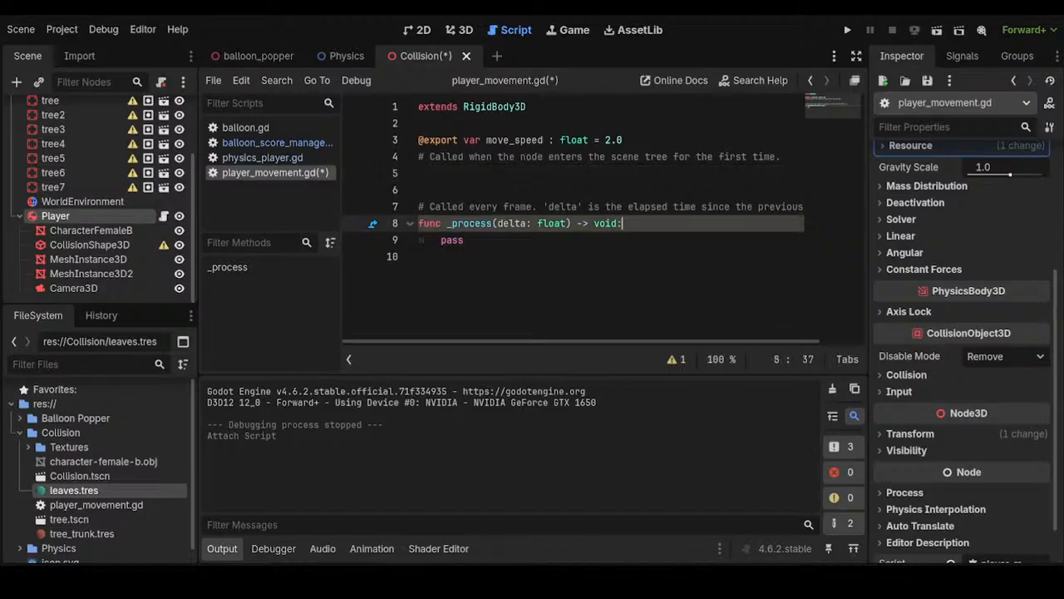
{"action": "left_click", "coordinate": [464, 239]}
{"action": "key", "text": "BackSpace"}
{"action": "key", "text": "BackSpace"}
{"action": "key", "text": "BackSpace"}
{"action": "key", "text": "BackSpace"}
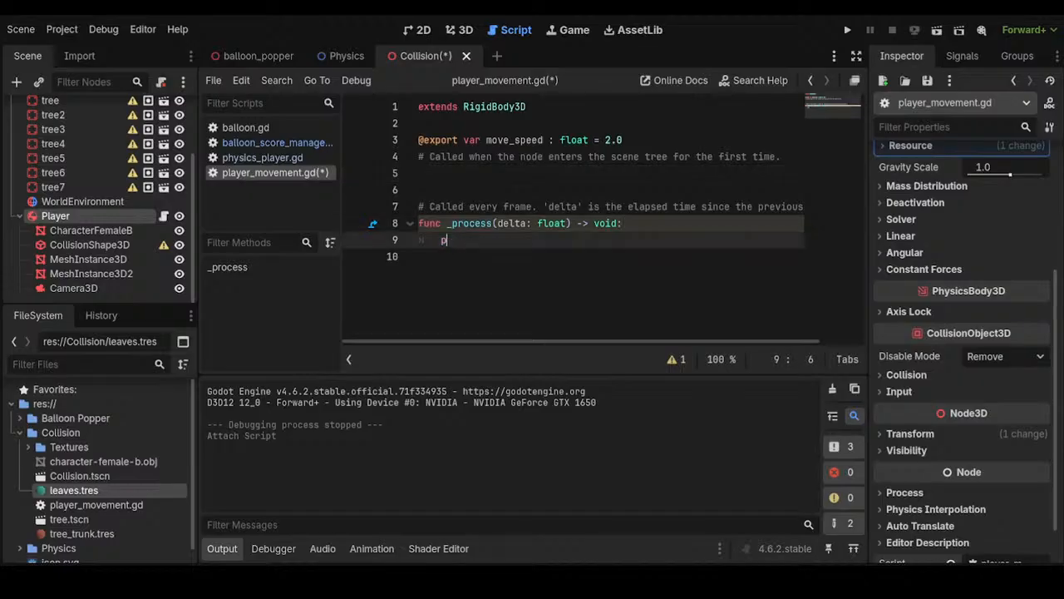
{"action": "type", "text": "if"}
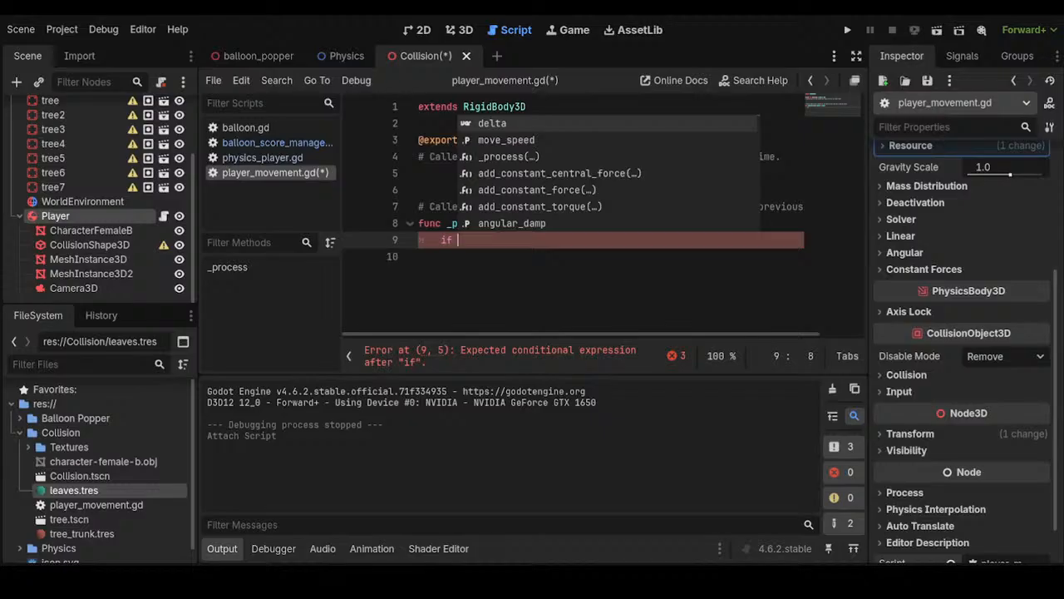
{"action": "type", "text": "Input.isph"}
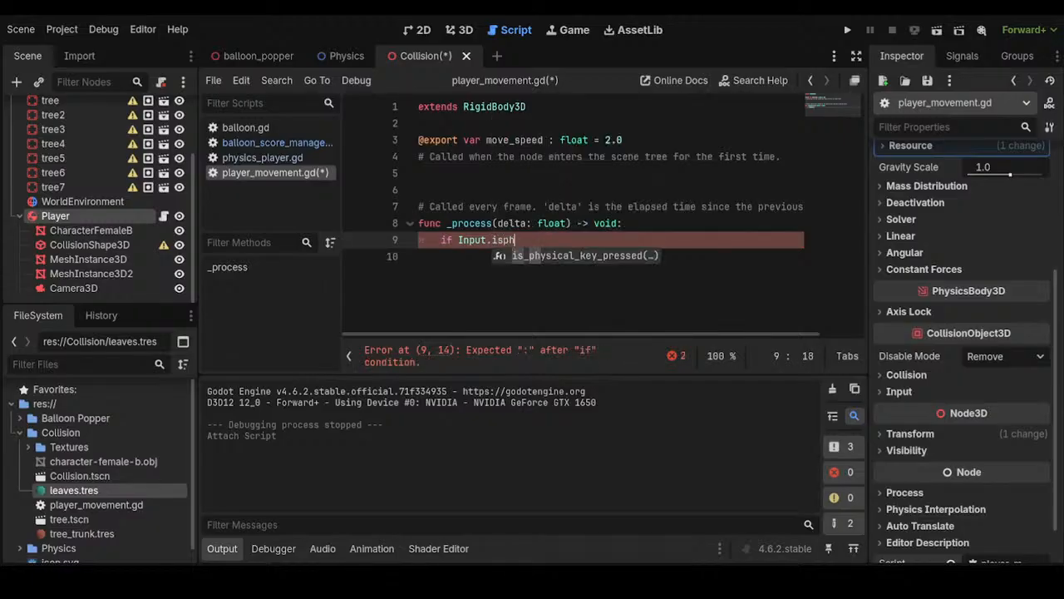
{"action": "key", "text": "Return"}
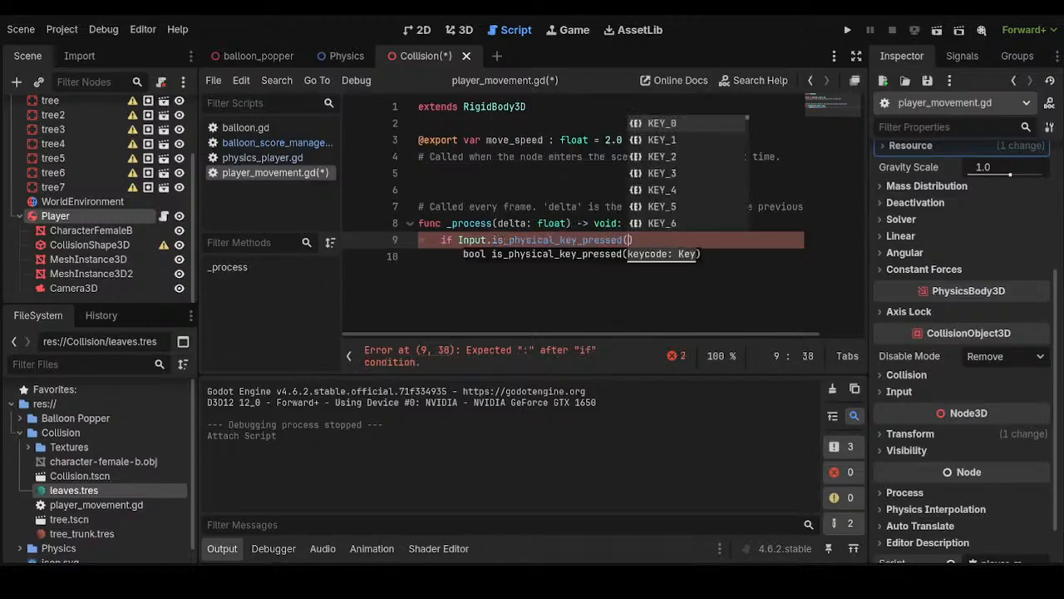
{"action": "type", "text": "M"}
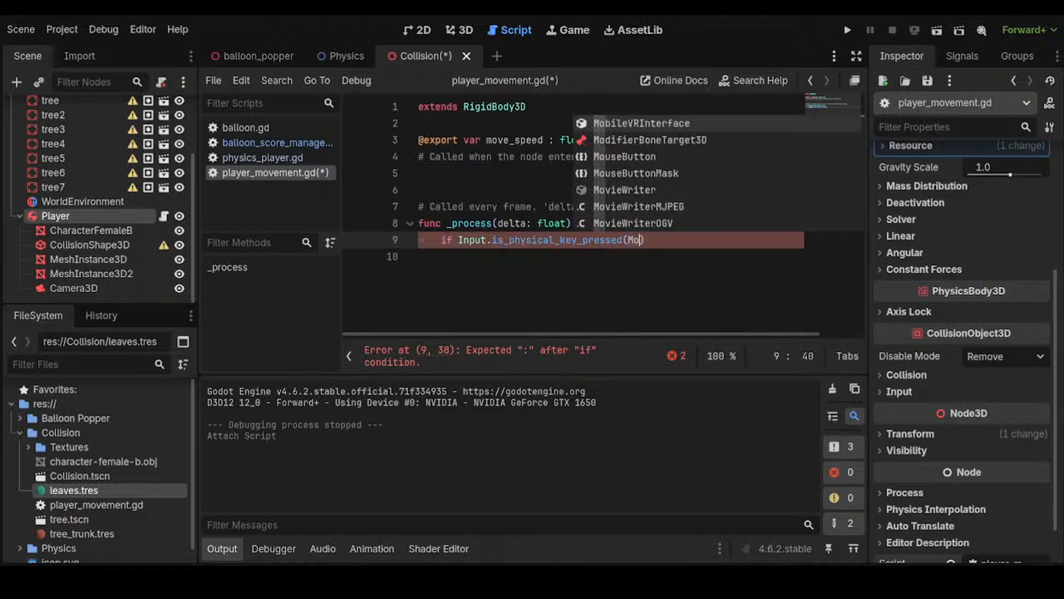
{"action": "key", "text": "BackSpace"}
{"action": "type", "text": "Key"}
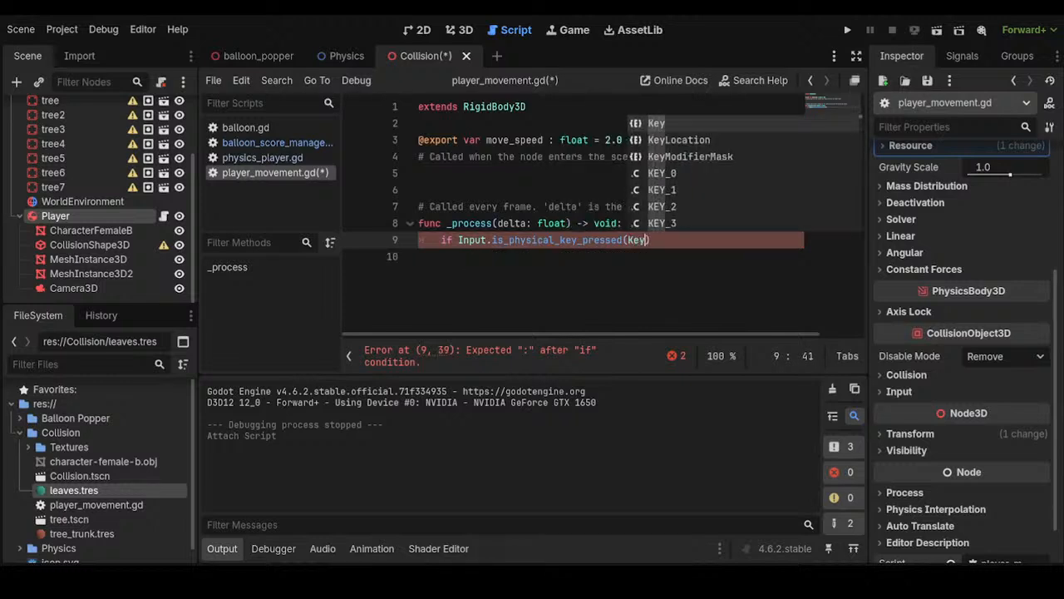
{"action": "type", "text": "left"}
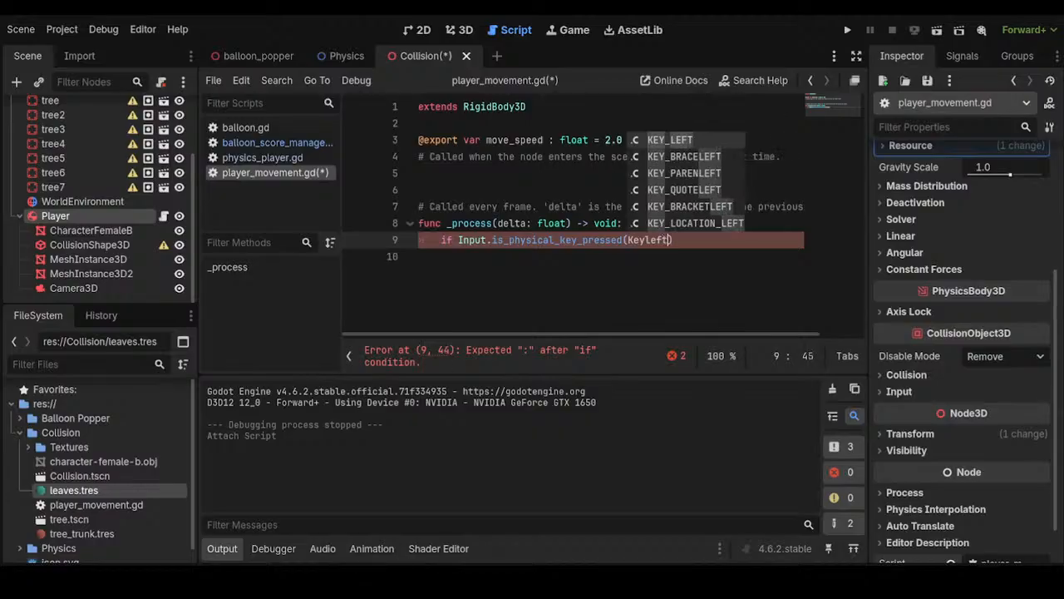
{"action": "key", "text": "BackSpace"}
{"action": "key", "text": "BackSpace"}
{"action": "key", "text": "BackSpace"}
{"action": "key", "text": "BackSpace"}
{"action": "key", "text": "BackSpace"}
{"action": "key", "text": "BackSpace"}
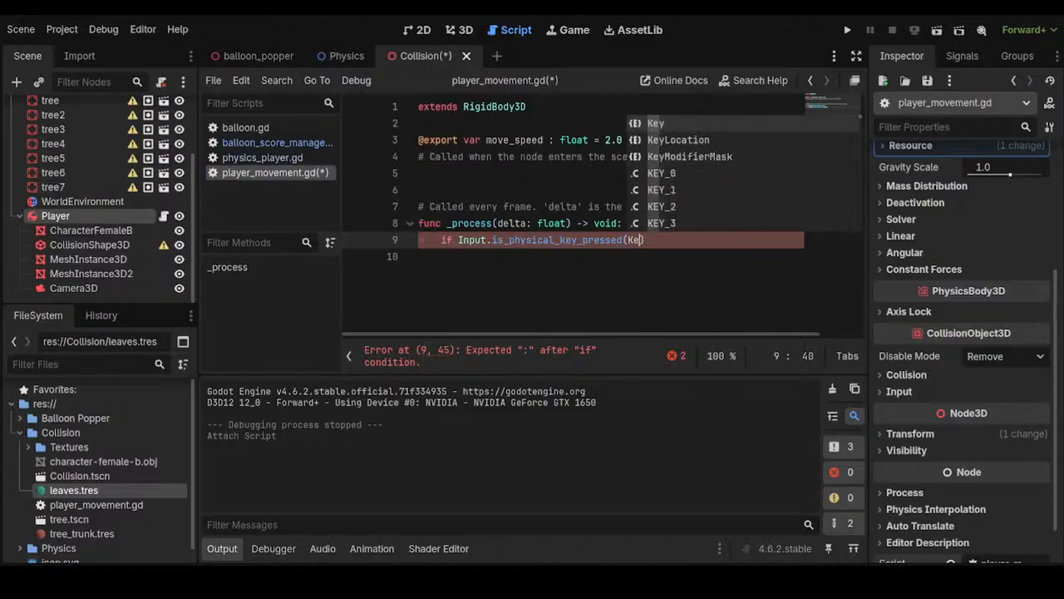
{"action": "type", "text": "arr"}
{"action": "key", "text": "BackSpace"}
{"action": "key", "text": "BackSpace"}
{"action": "key", "text": "BackSpace"}
{"action": "key", "text": "BackSpace"}
{"action": "key", "text": "BackSpace"}
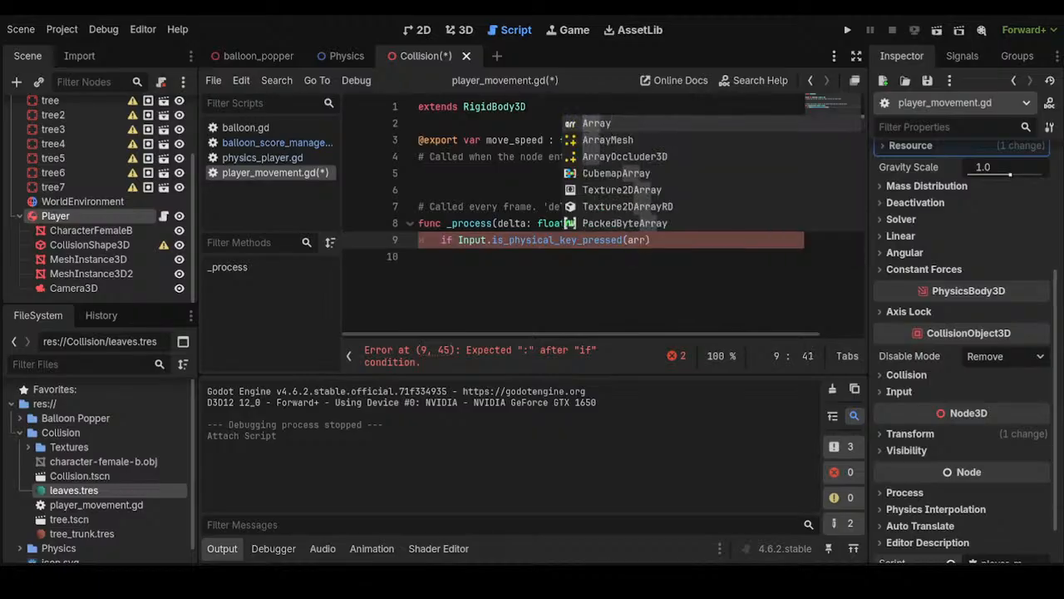
Pass KEY_LEFT to is_physical_key_pressed and close the if condition with a colon
{"action": "type", "text": "Key_"}
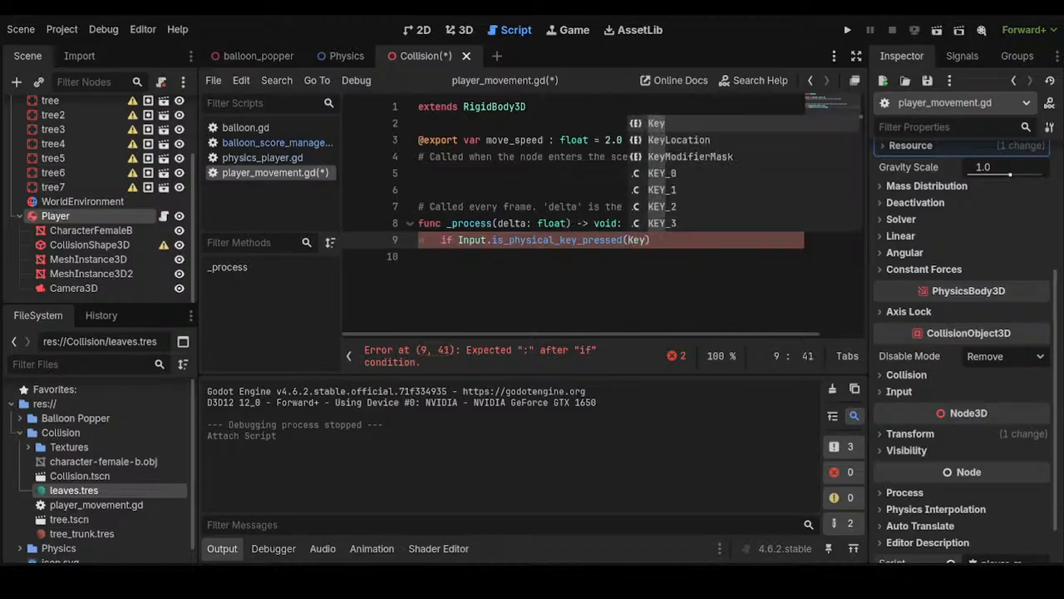
{"action": "type", "text": "arr"}
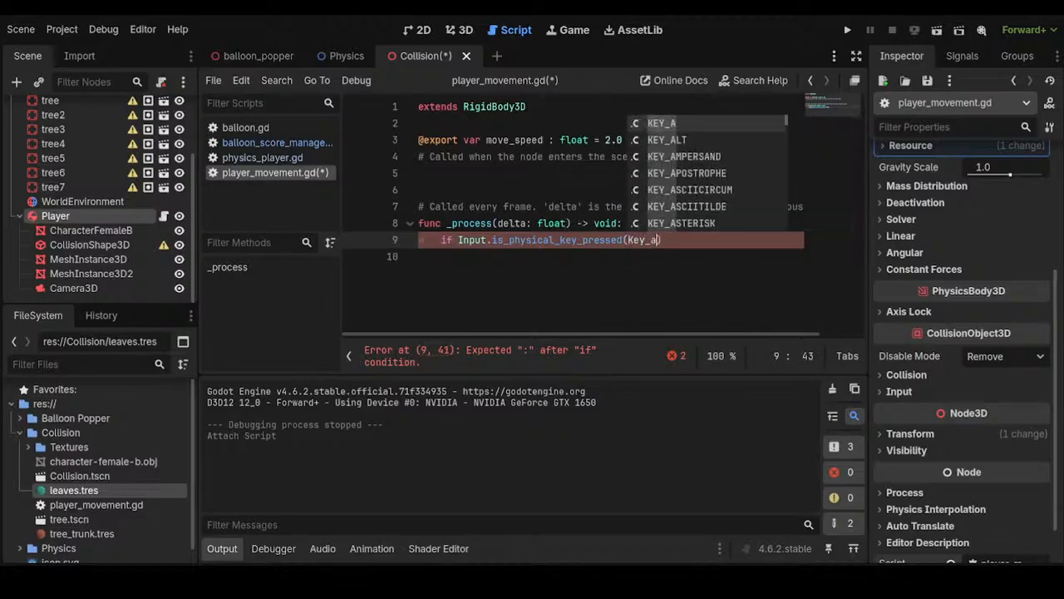
{"action": "key", "text": "BackSpace"}
{"action": "key", "text": "BackSpace"}
{"action": "key", "text": "BackSpace"}
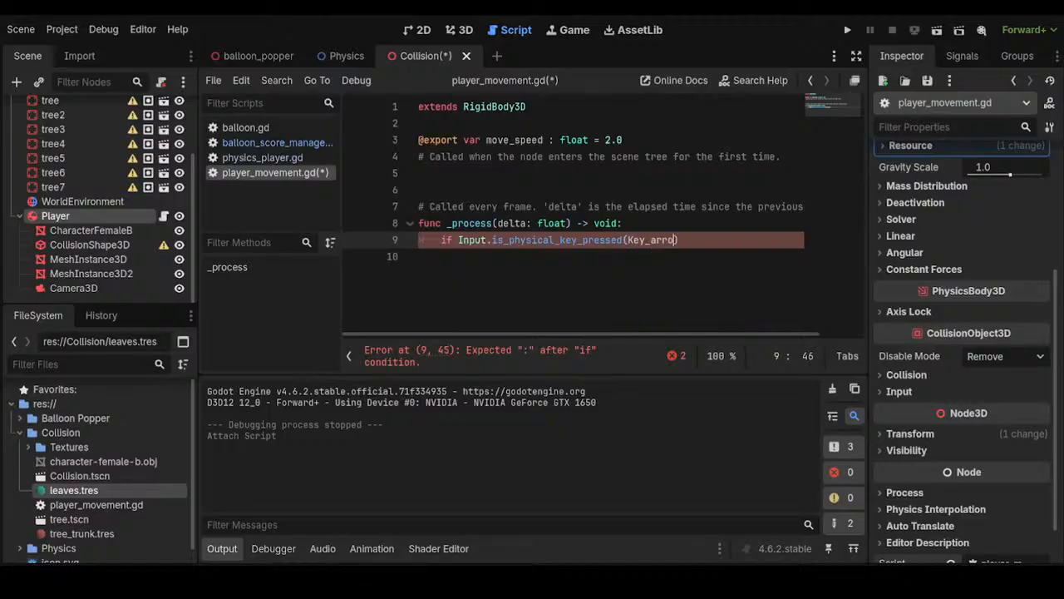
{"action": "type", "text": "lef"}
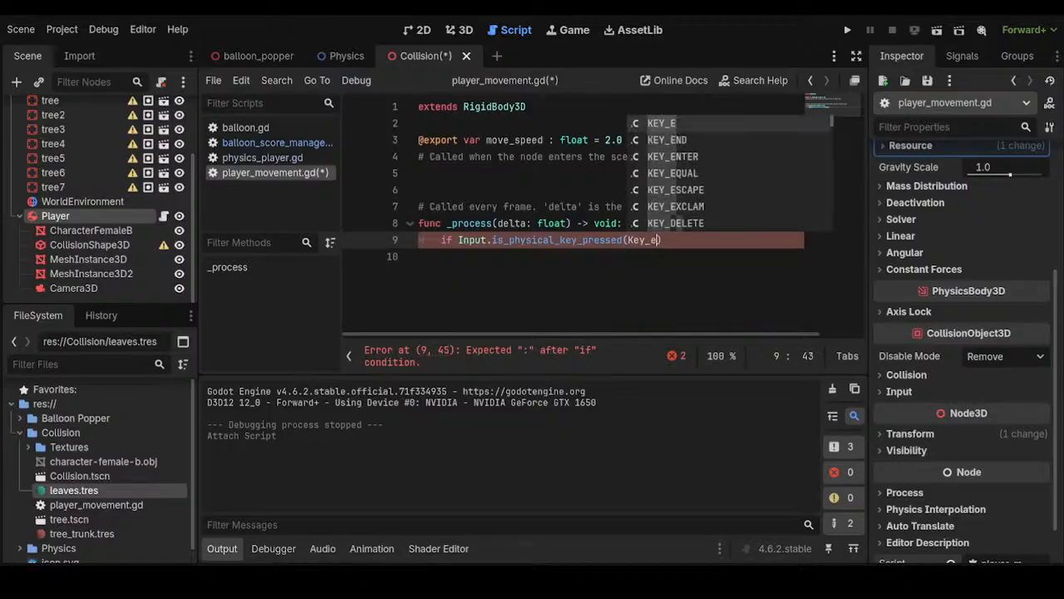
{"action": "type", "text": "t"}
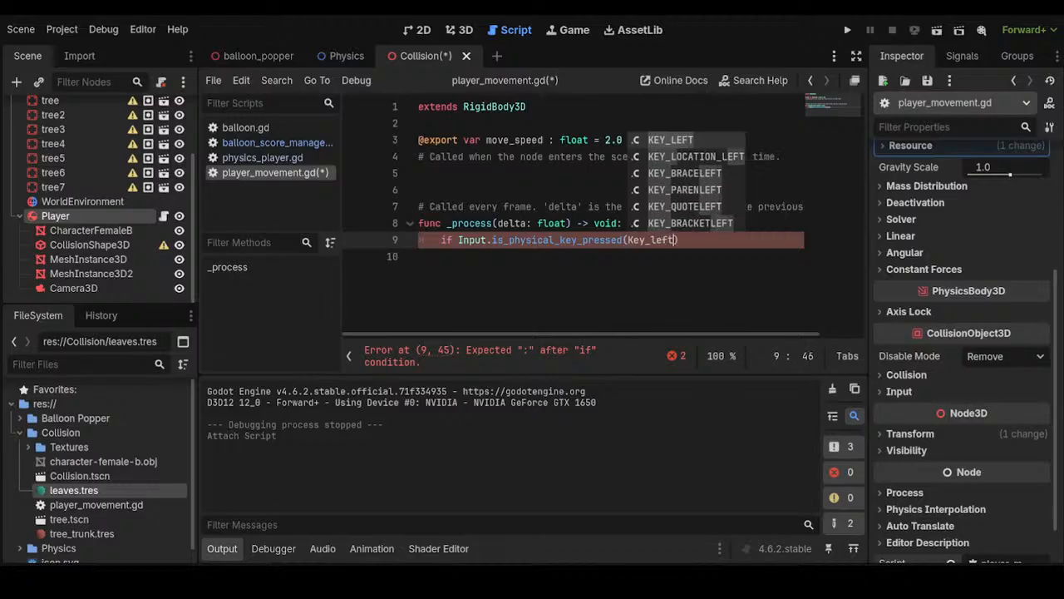
{"action": "key", "text": "Return"}
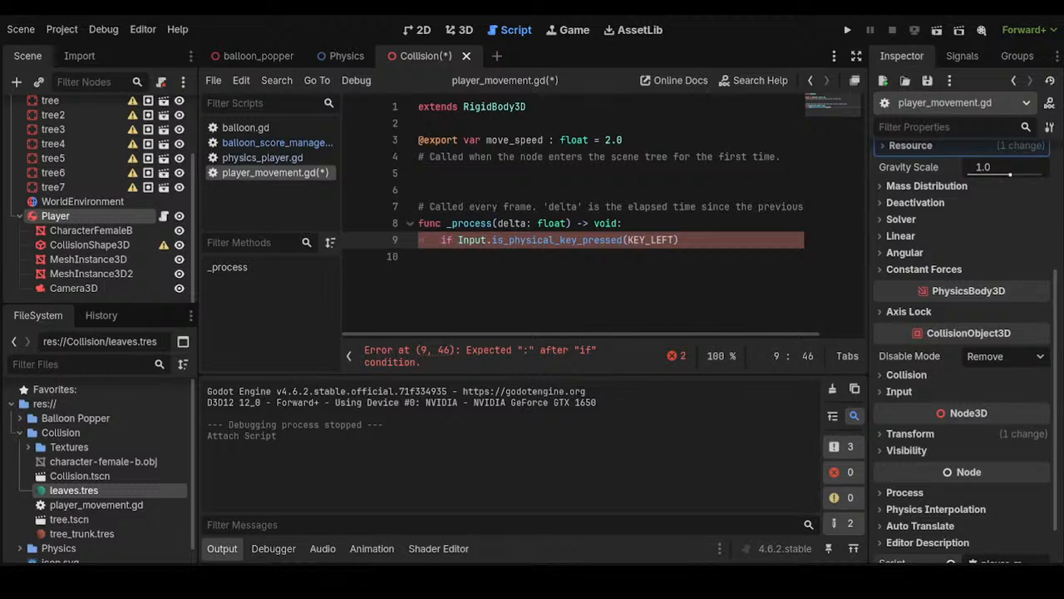
{"action": "type", "text": ":"}
Add an apply_force call with Vector3 as its argument inside the left-key branch
{"action": "key", "text": "Return"}
{"action": "type", "text": "apply"}
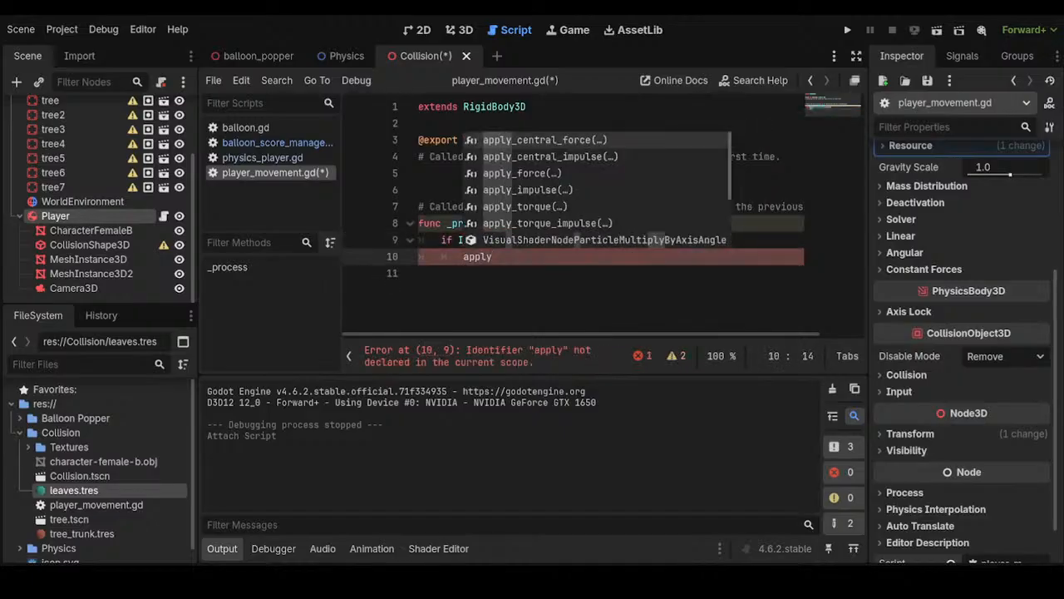
{"action": "type", "text": "f"}
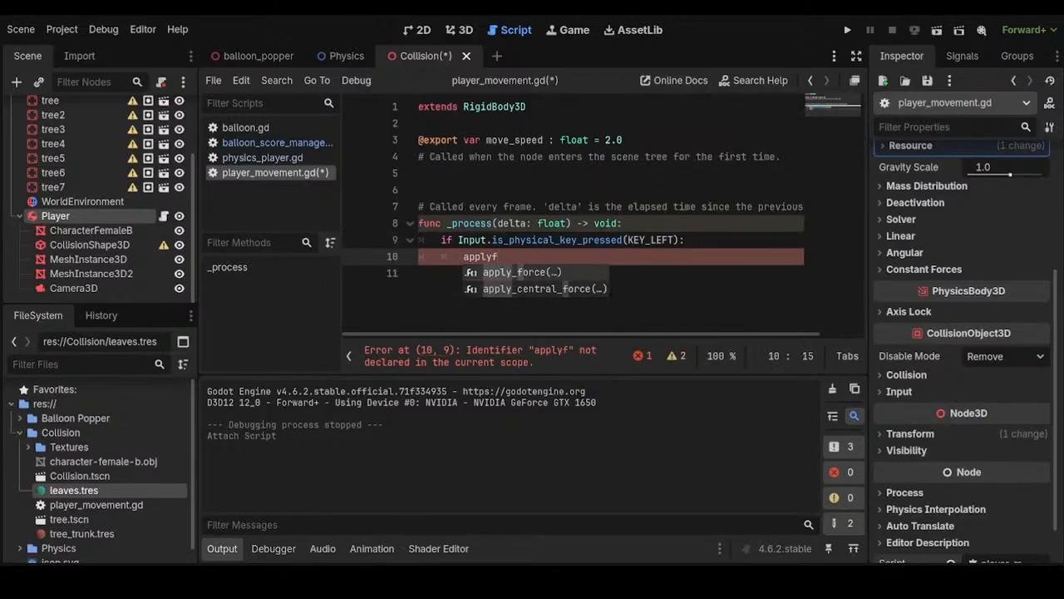
{"action": "key", "text": "Return"}
{"action": "type", "text": "vec"}
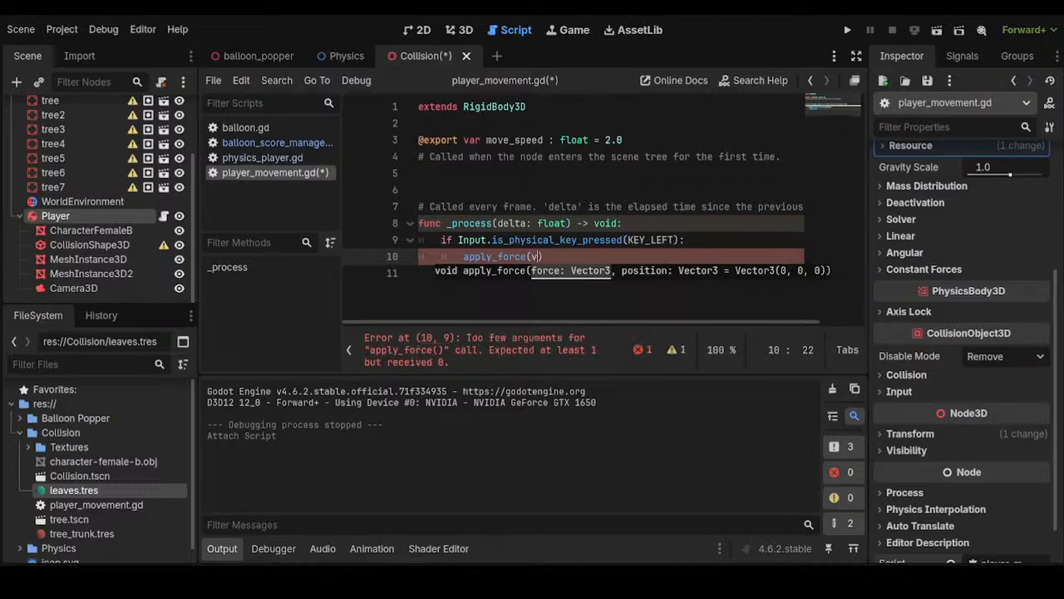
{"action": "type", "text": "t"}
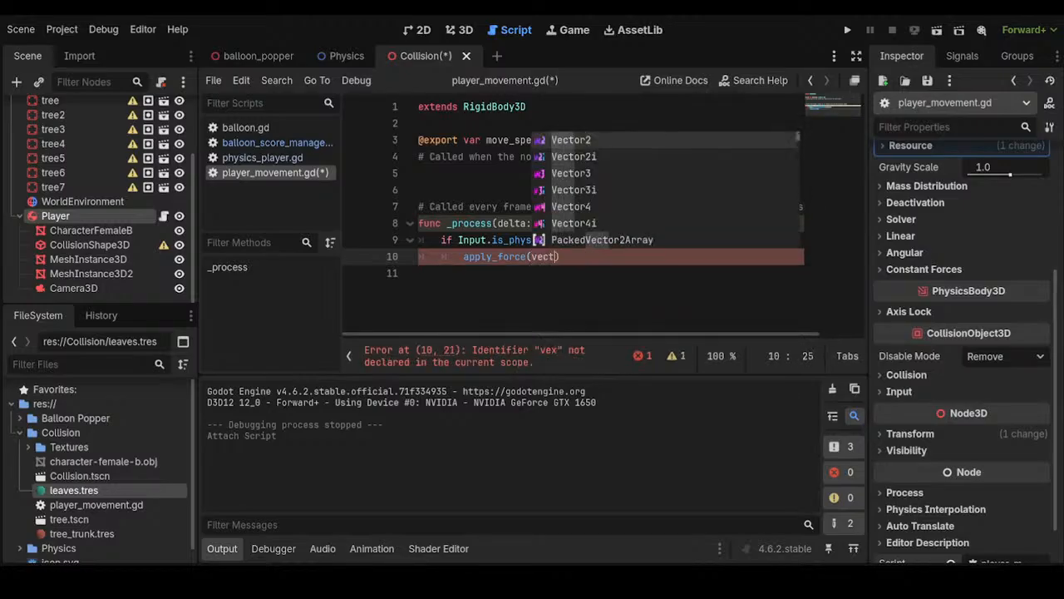
{"action": "key", "text": "Down"}
{"action": "key", "text": "Down"}
{"action": "key", "text": "Return"}
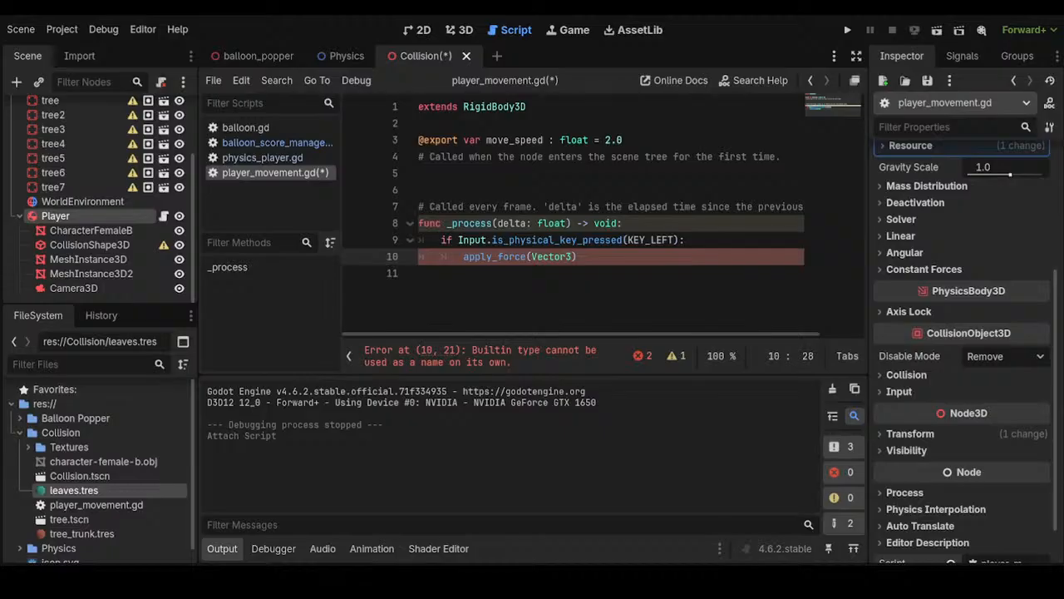
Complete the left-key apply_force argument as Vector3.Left * move_speed
{"action": "type", "text": ".Left"}
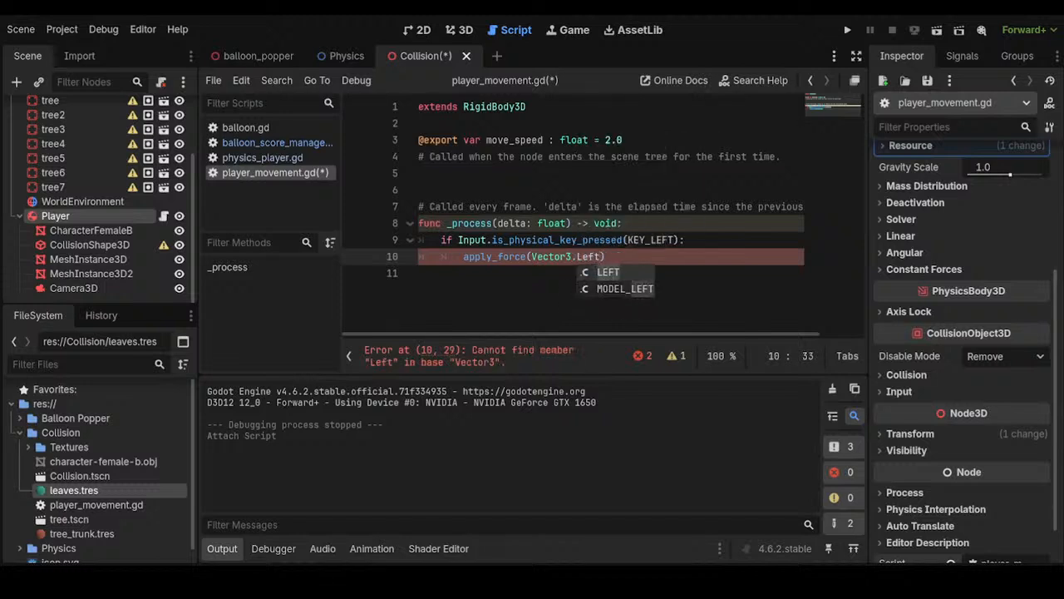
{"action": "type", "text": " * "}
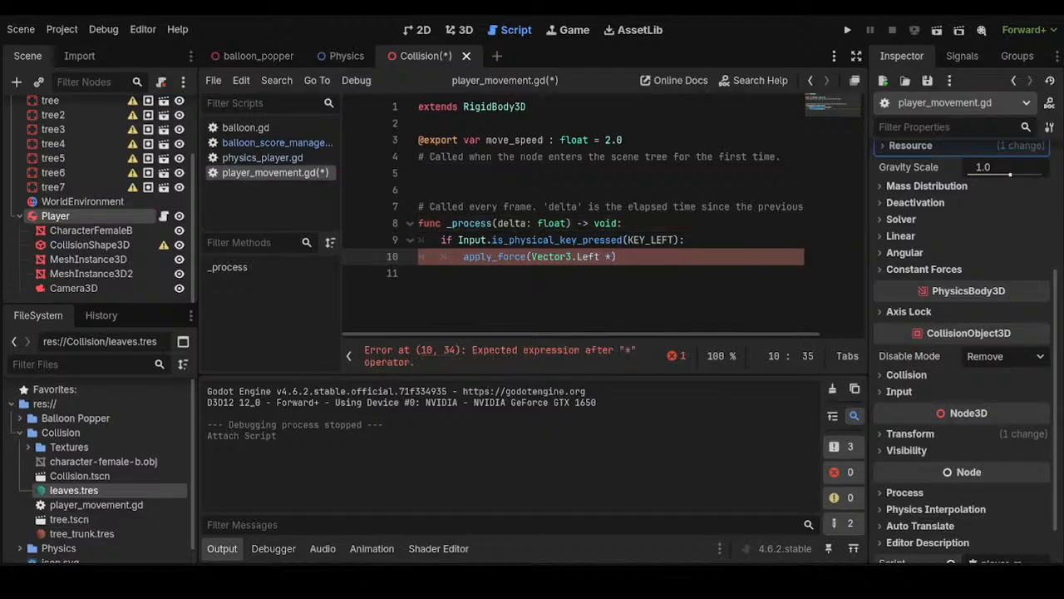
{"action": "type", "text": "moves"}
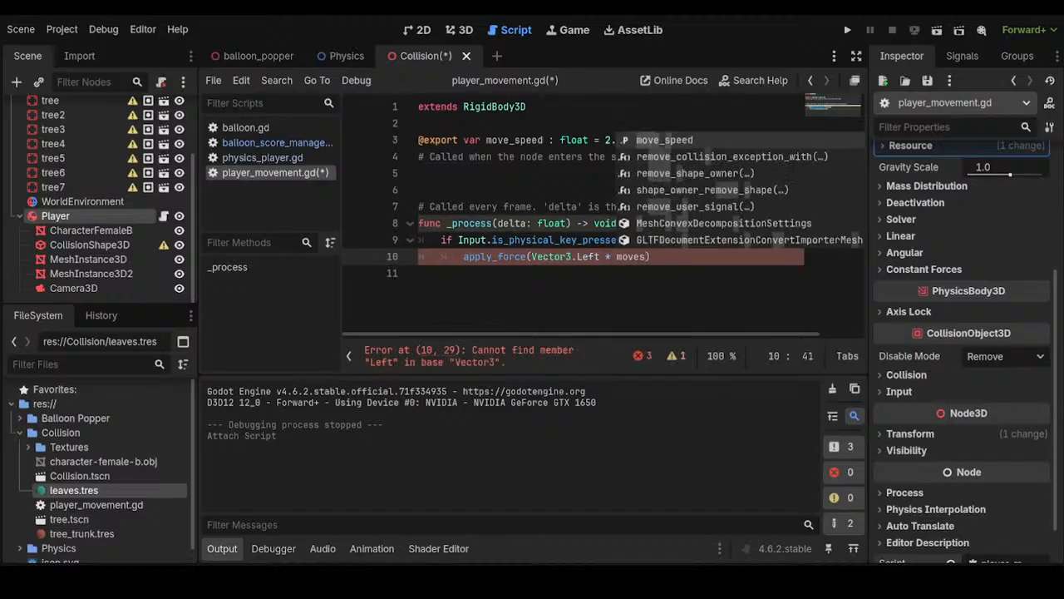
{"action": "key", "text": "Return"}
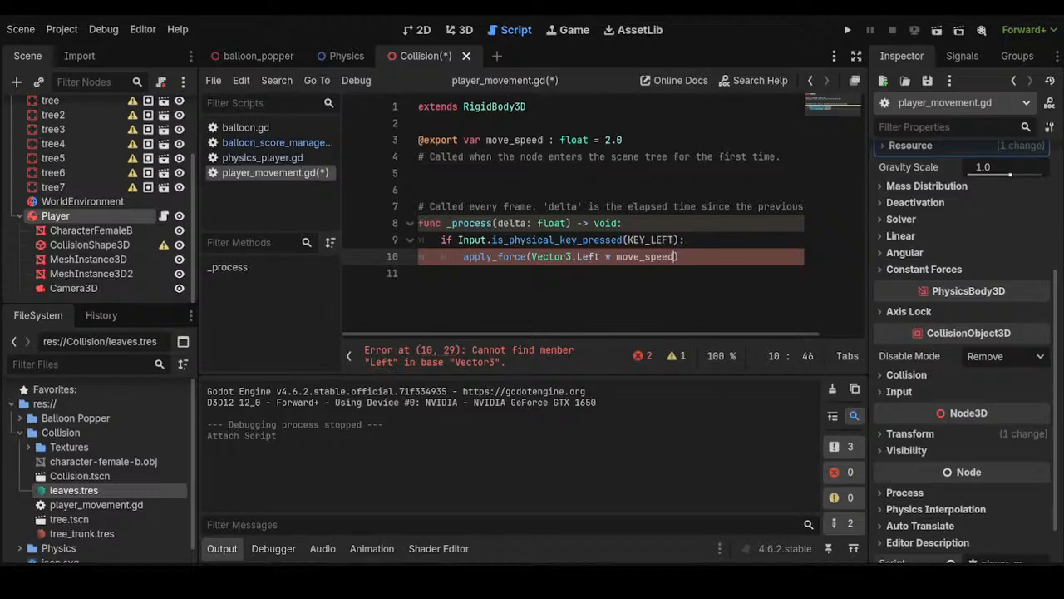
Start an elif branch directly below the left-key apply_force call, aligned with the if statement
{"action": "key", "text": "End"}
{"action": "key", "text": "Return"}
{"action": "key", "text": "BackSpace"}
{"action": "type", "text": "elseif"}
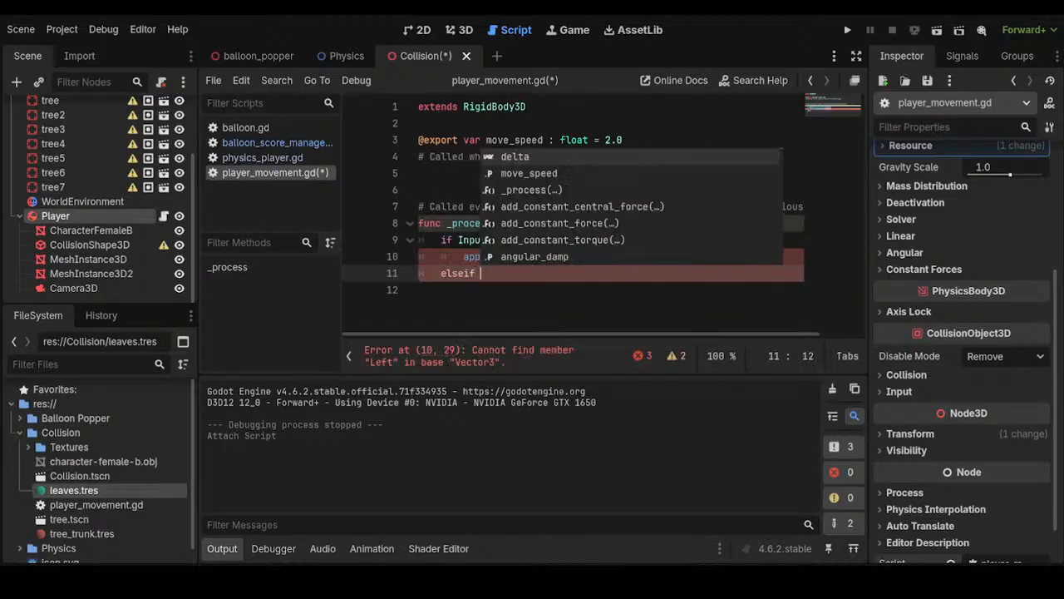
{"action": "key", "text": "BackSpace"}
{"action": "key", "text": "BackSpace"}
{"action": "key", "text": "BackSpace"}
{"action": "key", "text": "BackSpace"}
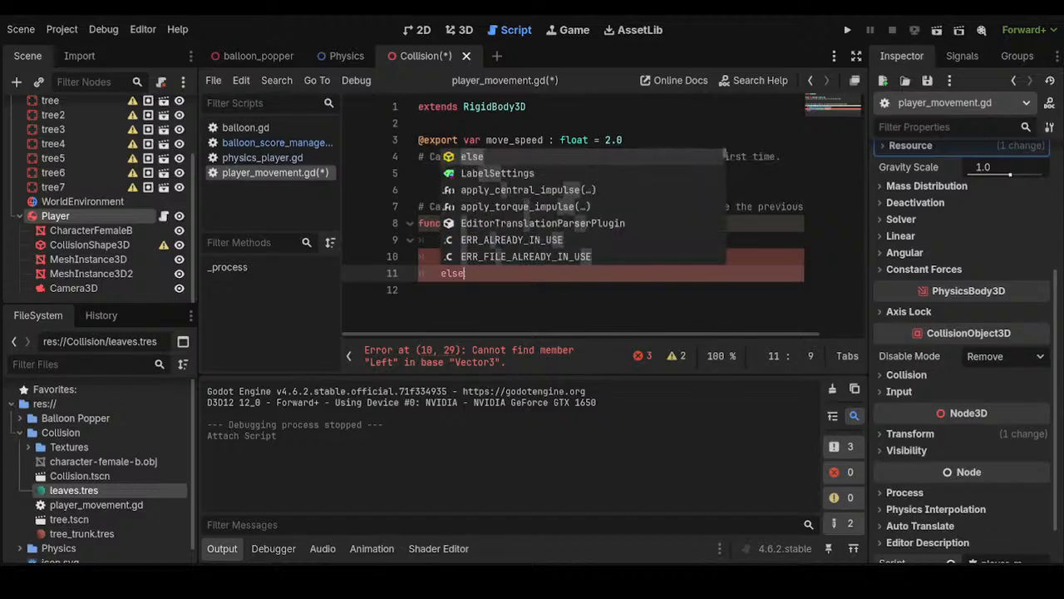
{"action": "key", "text": "BackSpace"}
{"action": "type", "text": "if"}
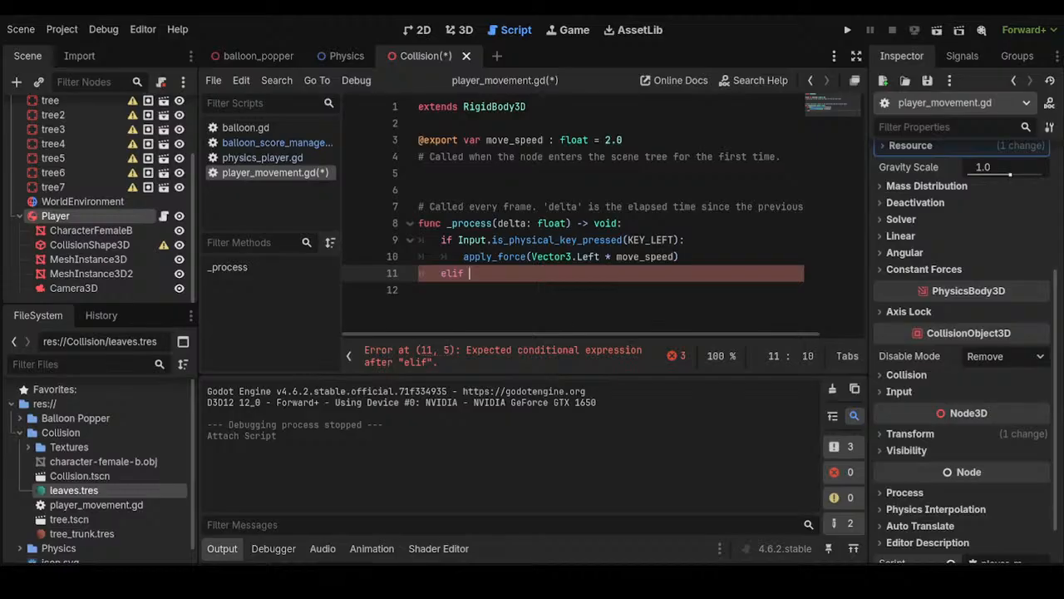
Copy the is_physical_key_pressed condition into the elif and change its key constant to KEY_RIGHT
{"action": "left_click_drag", "start_coordinate": [458, 239], "coordinate": [685, 239]}
{"action": "key", "text": "ctrl+c"}
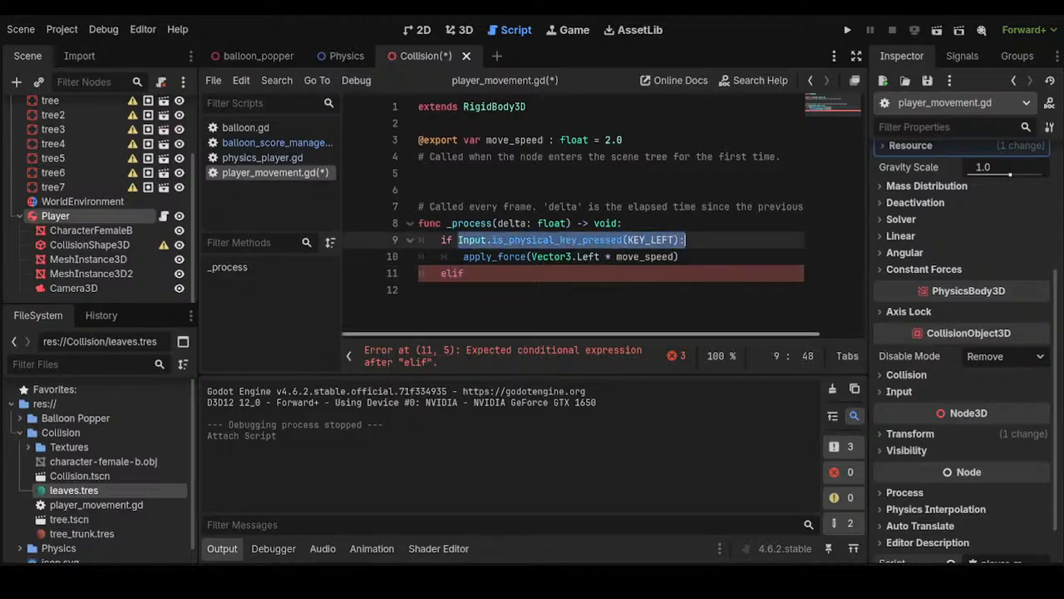
{"action": "left_click", "coordinate": [469, 272]}
{"action": "key", "text": "ctrl+v"}
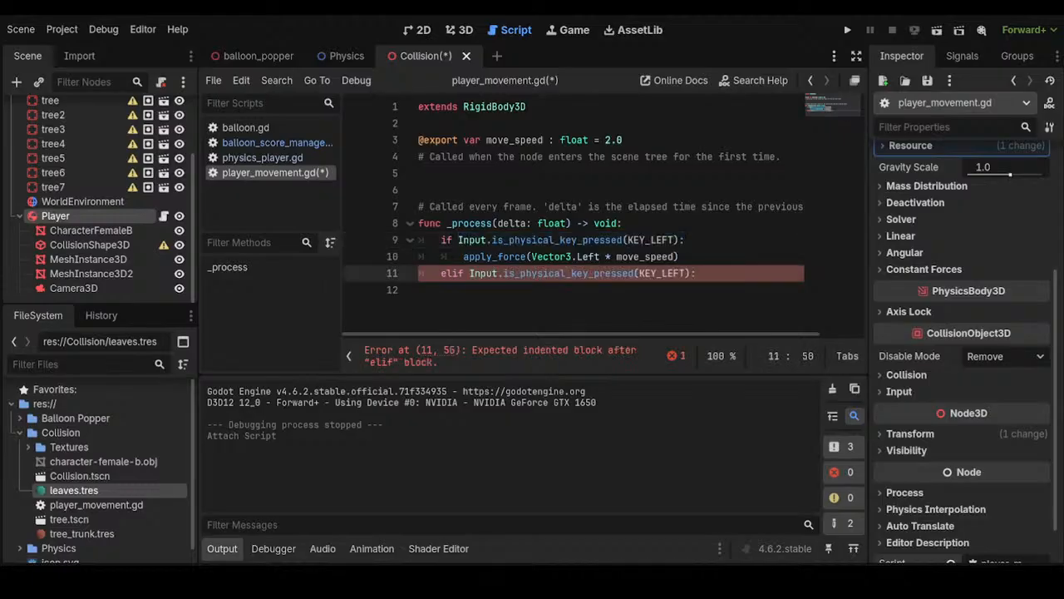
{"action": "key", "text": "Left"}
{"action": "key", "text": "Left"}
{"action": "key", "text": "shift+Left"}
{"action": "key", "text": "shift+Left"}
{"action": "key", "text": "shift+Left"}
{"action": "key", "text": "shift+Left"}
{"action": "type", "text": "r"}
{"action": "key", "text": "Down"}
{"action": "key", "text": "Down"}
{"action": "key", "text": "Return"}
Duplicate the apply_force(Vector3.Left * move_speed) call into the right-key branch
{"action": "key", "text": "End"}
{"action": "key", "text": "Up"}
{"action": "key", "text": "ctrl+shift+Left"}
{"action": "key", "text": "ctrl+shift+Left"}
{"action": "key", "text": "ctrl+shift+Left"}
{"action": "key", "text": "ctrl+shift+Left"}
{"action": "key", "text": "ctrl+shift+Left"}
{"action": "key", "text": "ctrl+shift+Left"}
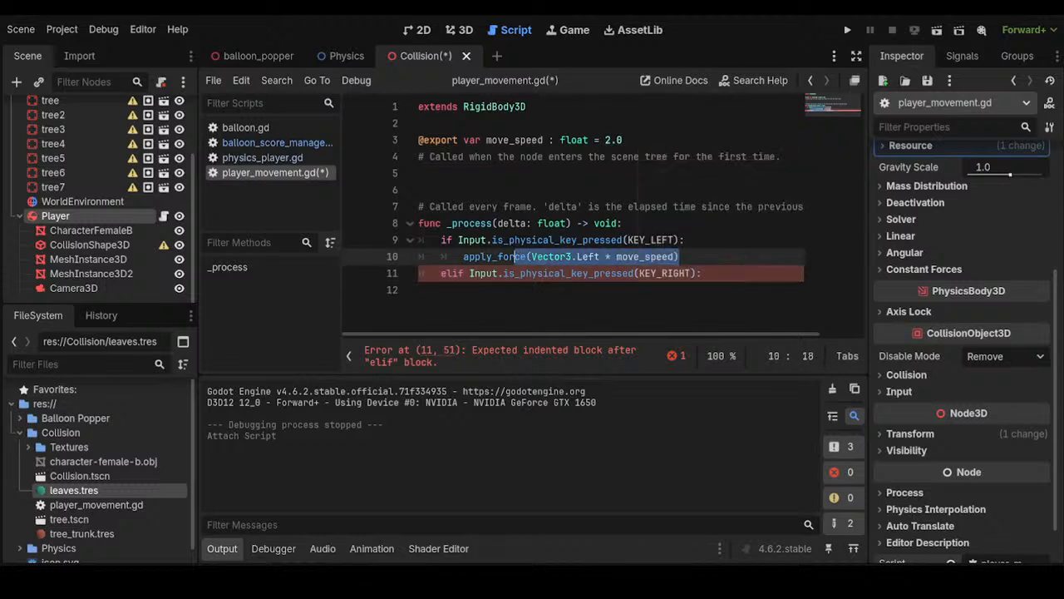
{"action": "key", "text": "Down"}
{"action": "key", "text": "End"}
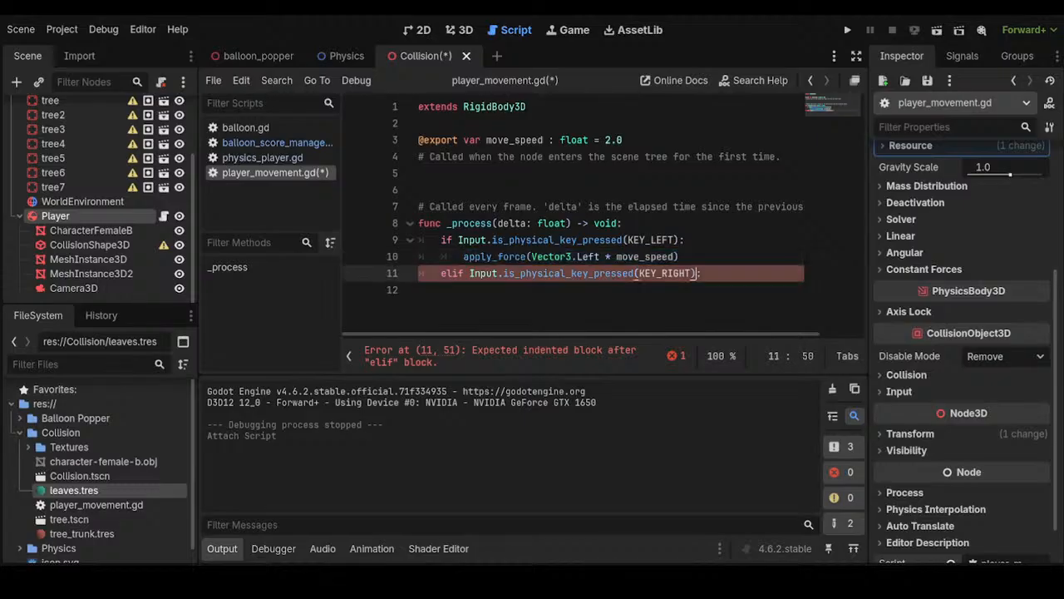
{"action": "key", "text": "Return"}
{"action": "type", "text": "apply_force(Vector3.Left * move_speed)"}
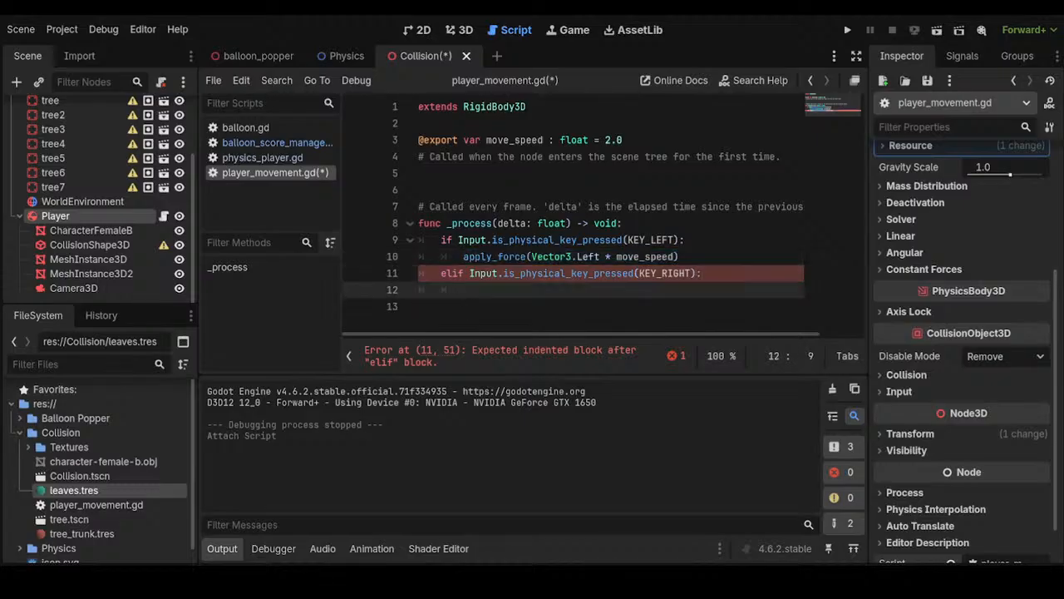
Change the direction in the right-key force call to Vector3.Right and save the script
{"action": "left_click_drag", "start_coordinate": [599, 290], "coordinate": [589, 290]}
{"action": "double_click", "coordinate": [588, 290]}
{"action": "type", "text": "Rig"}
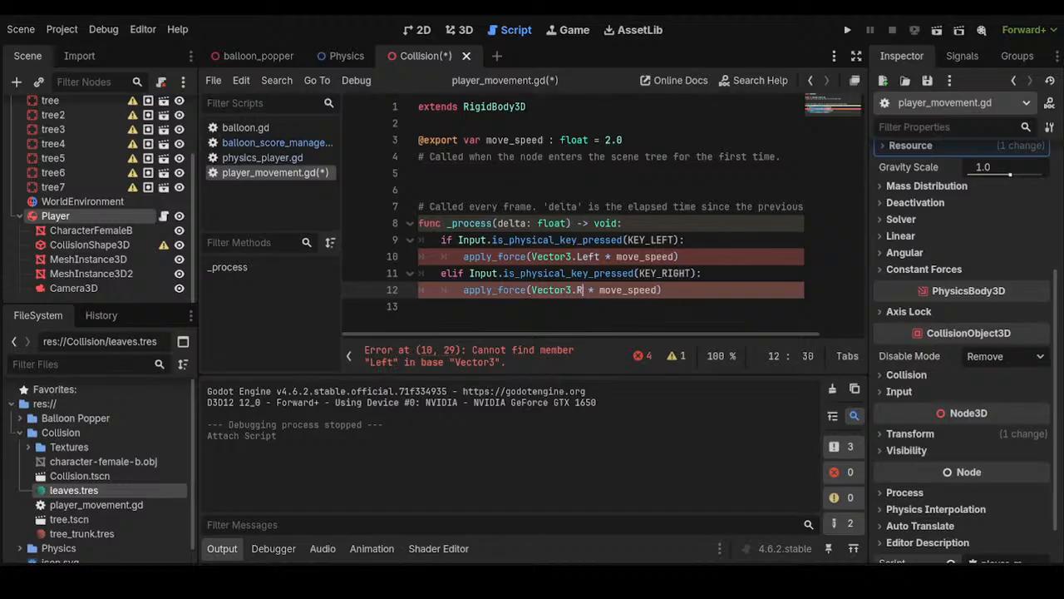
{"action": "type", "text": "ht"}
{"action": "key", "text": "End"}
{"action": "key", "text": "ctrl+s"}
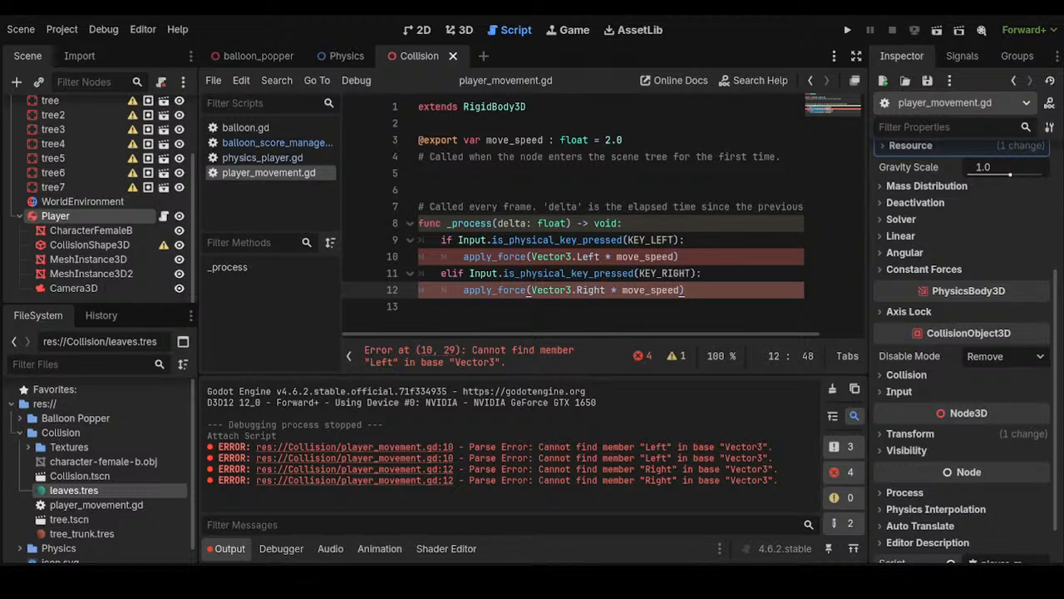
Correct the direction constants in the two force calls to Vector3.LEFT and Vector3.RIGHT
{"action": "left_click", "coordinate": [586, 256]}
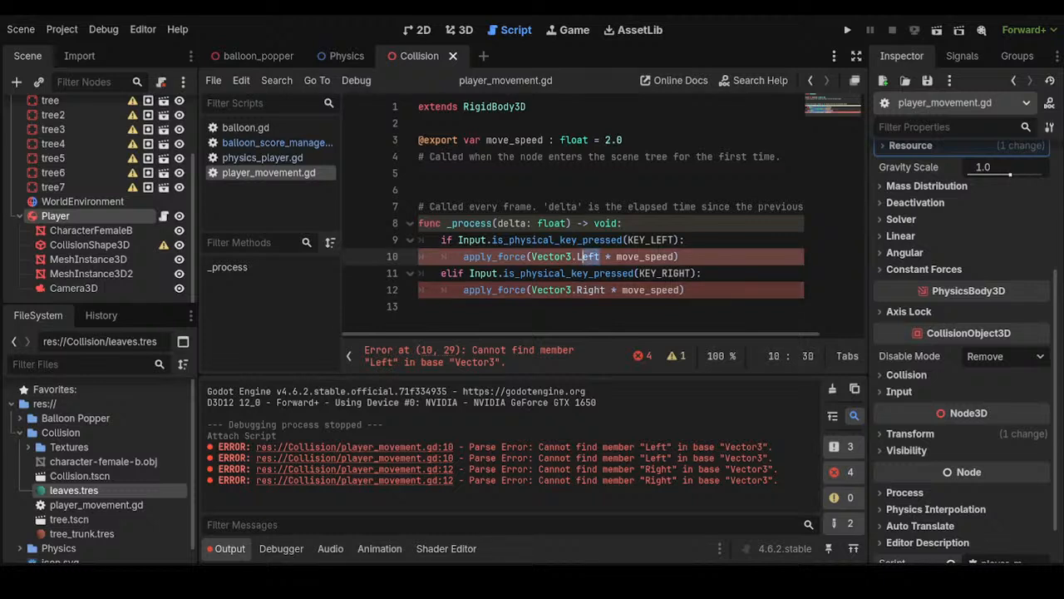
{"action": "type", "text": "EFT"}
{"action": "key", "text": "Return"}
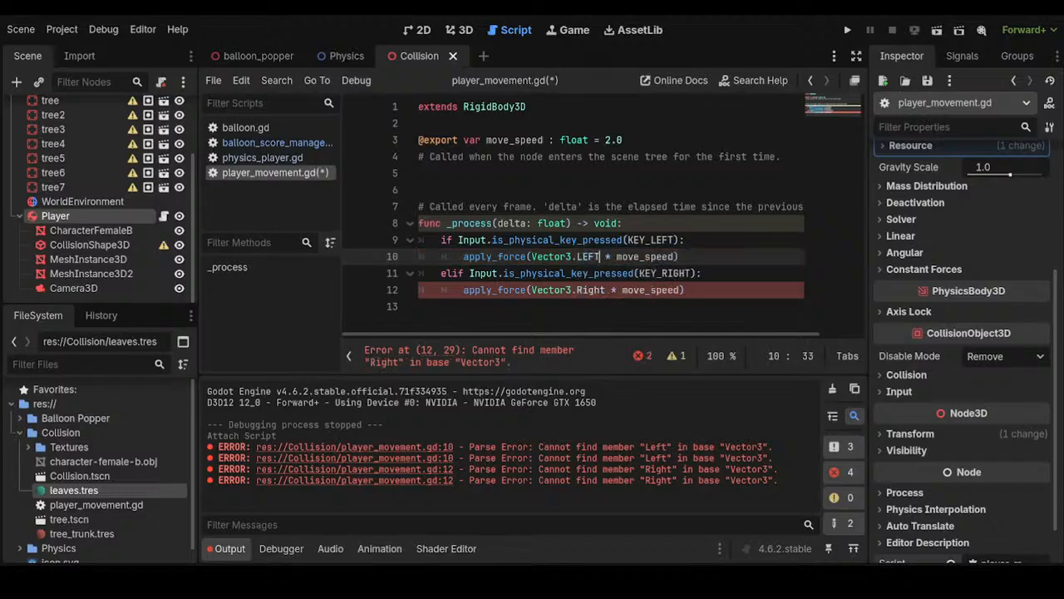
{"action": "left_click_drag", "start_coordinate": [605, 289], "coordinate": [583, 289]}
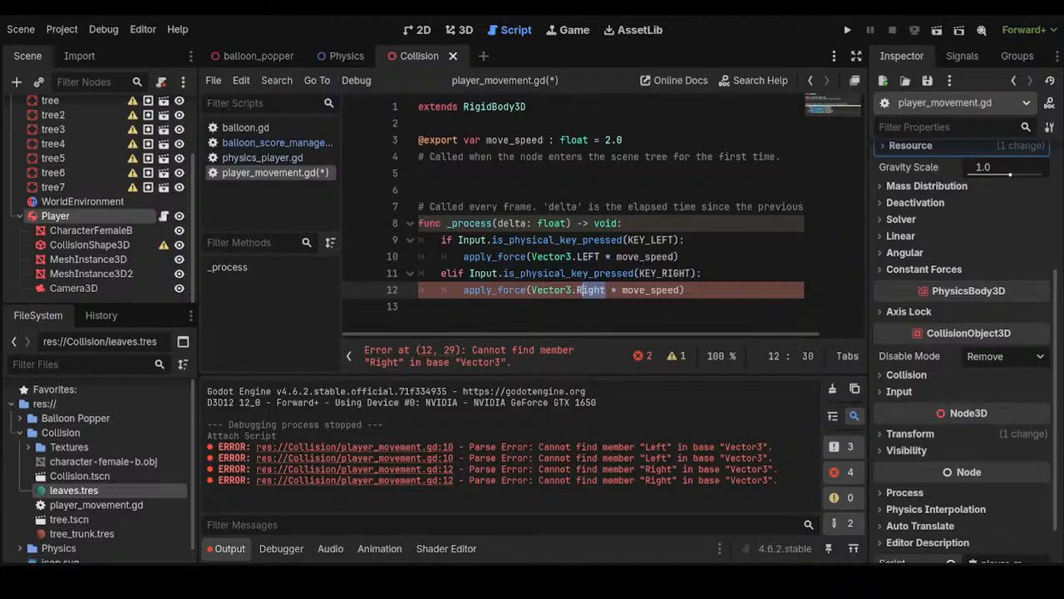
{"action": "type", "text": "IGHT"}
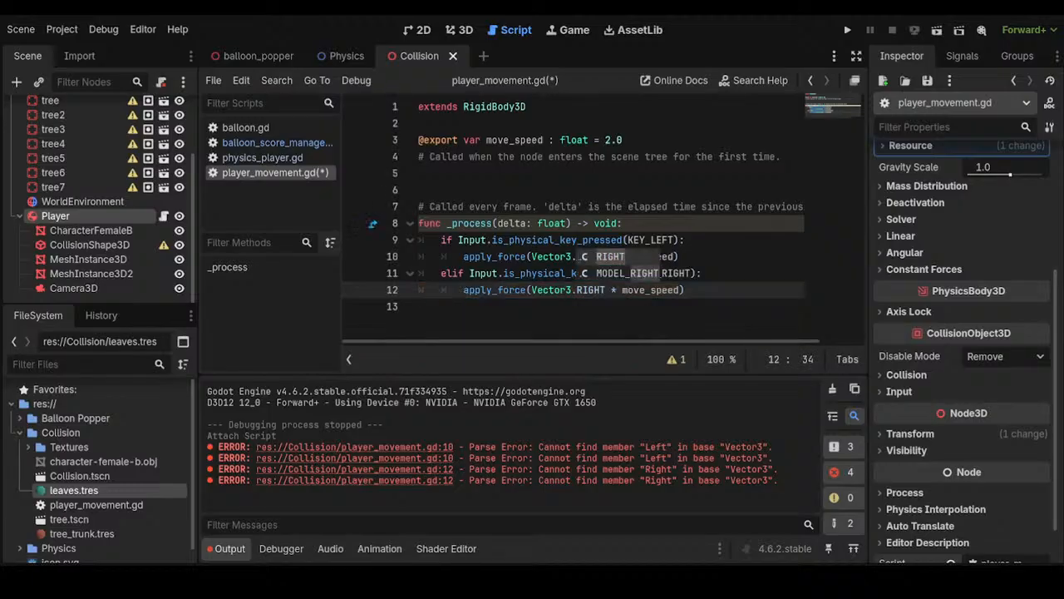
{"action": "left_click", "coordinate": [685, 289]}
Save the corrected script, test-run the Collision scene, and stop it
{"action": "key", "text": "ctrl+s"}
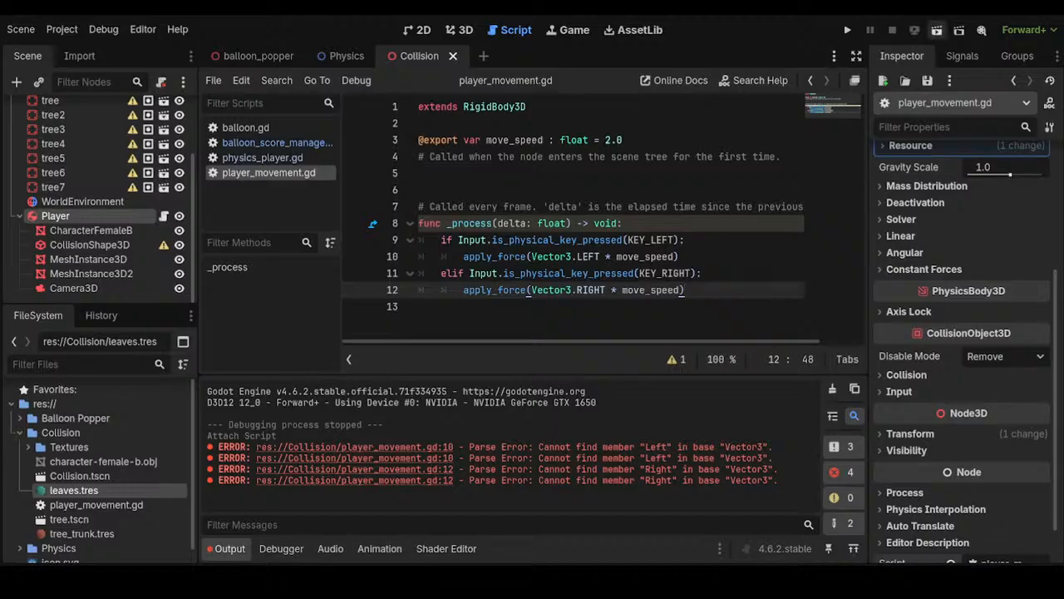
{"action": "left_click", "coordinate": [937, 30]}
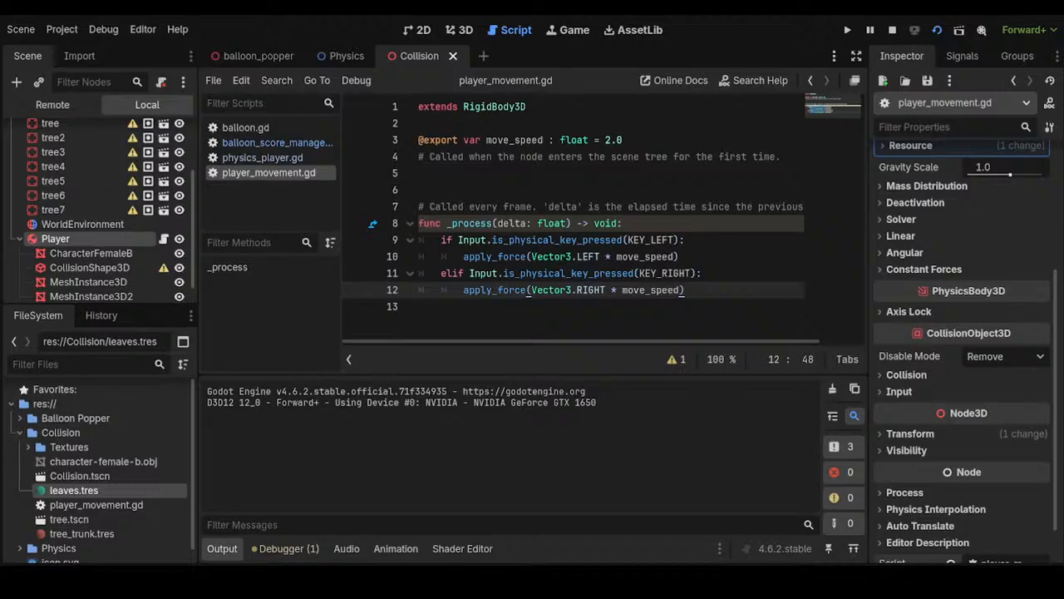
{"action": "left_click", "coordinate": [893, 30]}
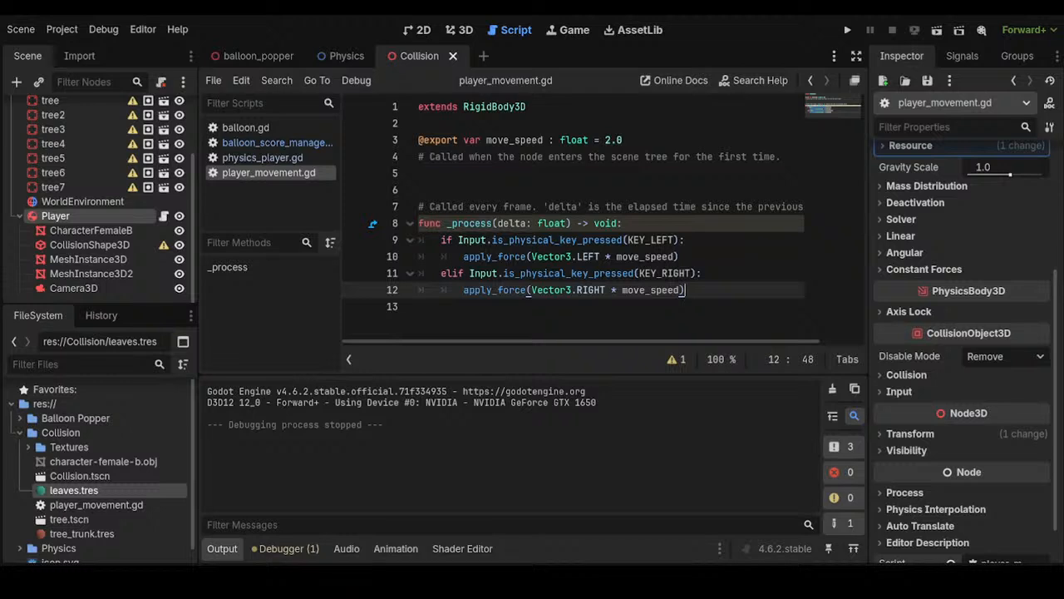
Set the default move_speed to 3.0, save, and test-run the Collision scene again
{"action": "left_click_drag", "start_coordinate": [612, 141], "coordinate": [605, 140]}
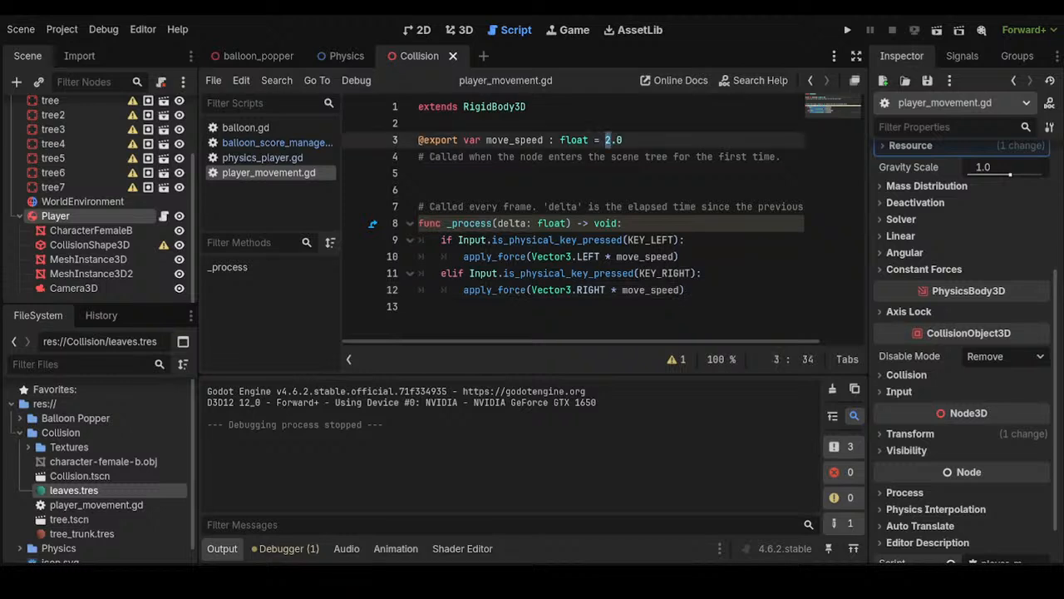
{"action": "type", "text": "3"}
{"action": "left_click", "coordinate": [686, 290]}
{"action": "key", "text": "ctrl+s"}
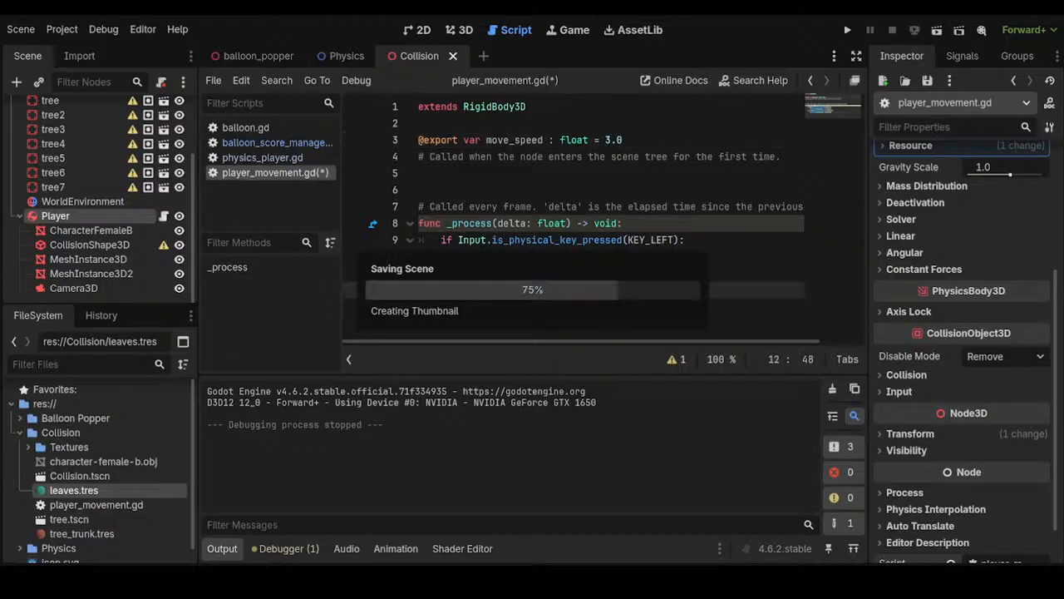
{"action": "key", "text": "F6"}
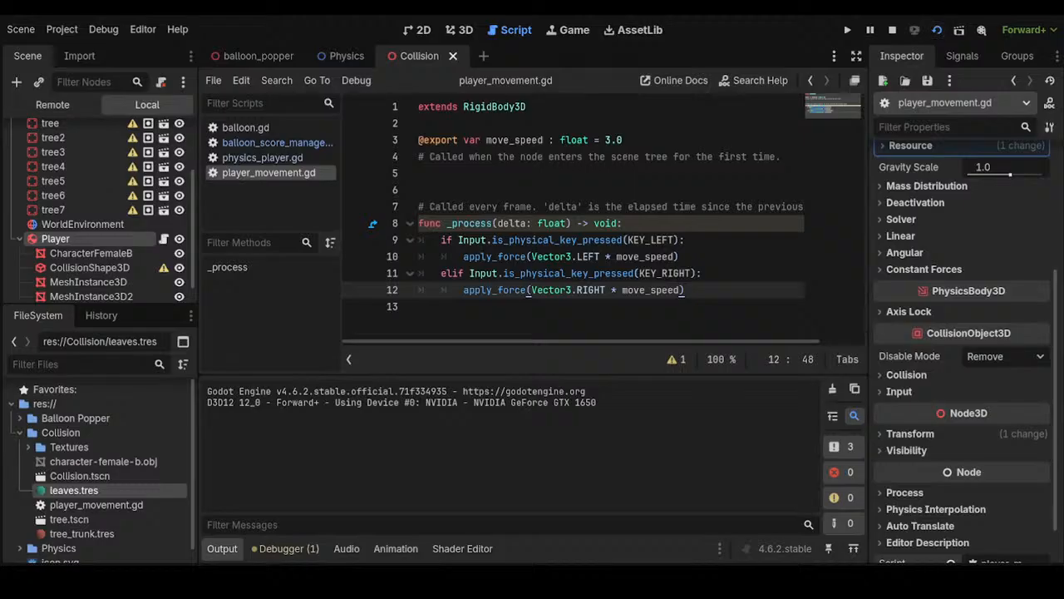
{"action": "left_click", "coordinate": [893, 30]}
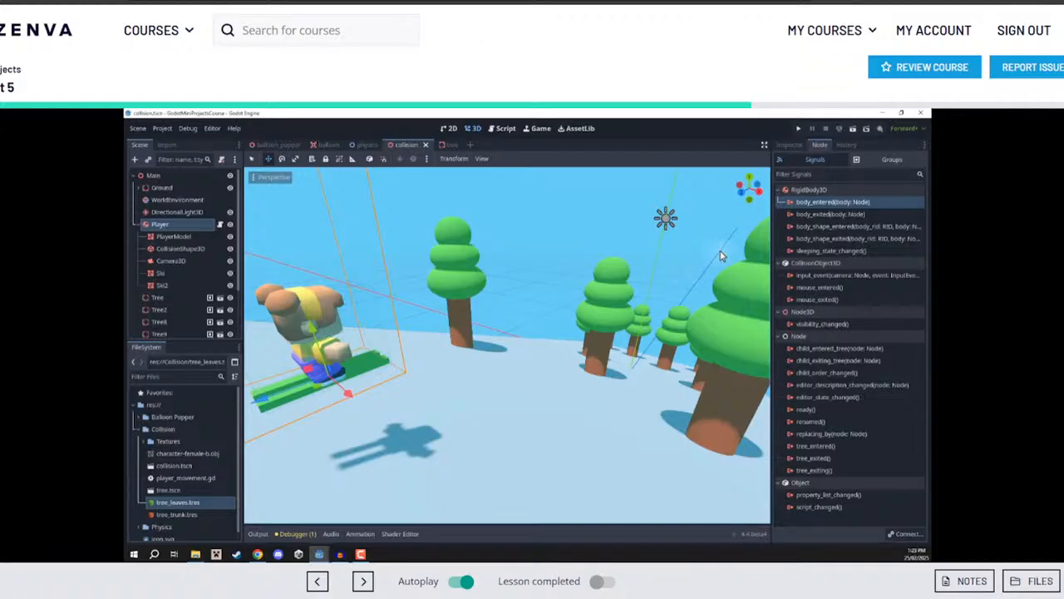
Connect the Player's body_entered signal to the Player's own script with the receiver method _on_body_entered
{"action": "mouse_move", "coordinate": [825, 206]}
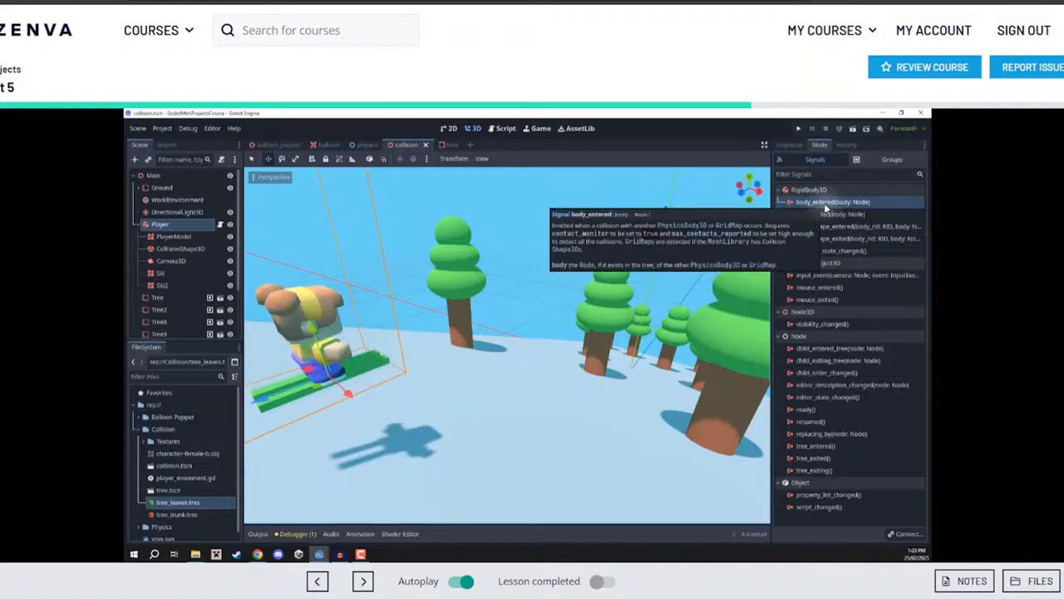
{"action": "double_click", "coordinate": [821, 202]}
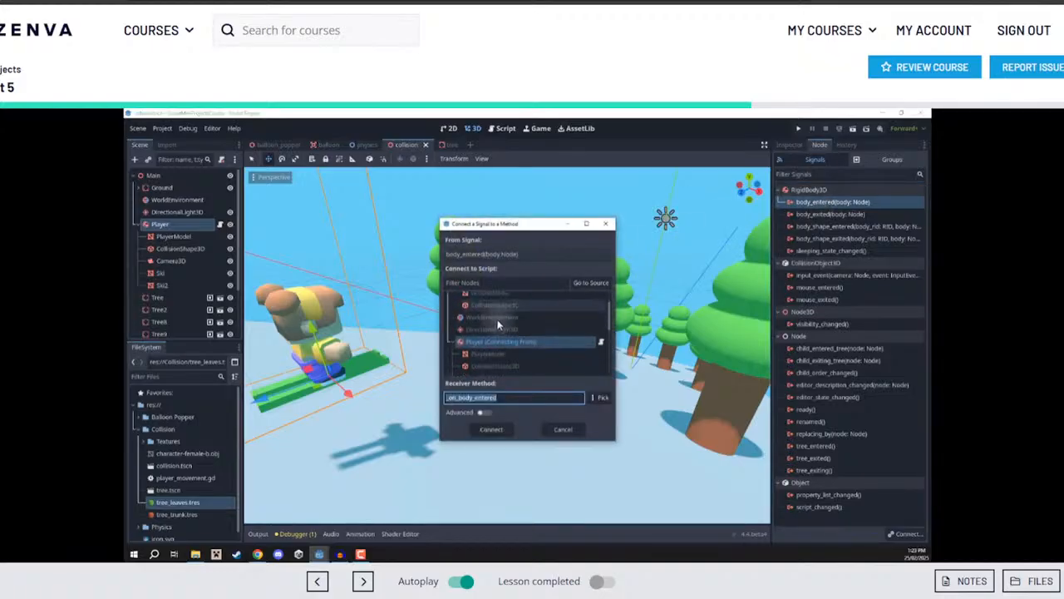
{"action": "left_click", "coordinate": [476, 345]}
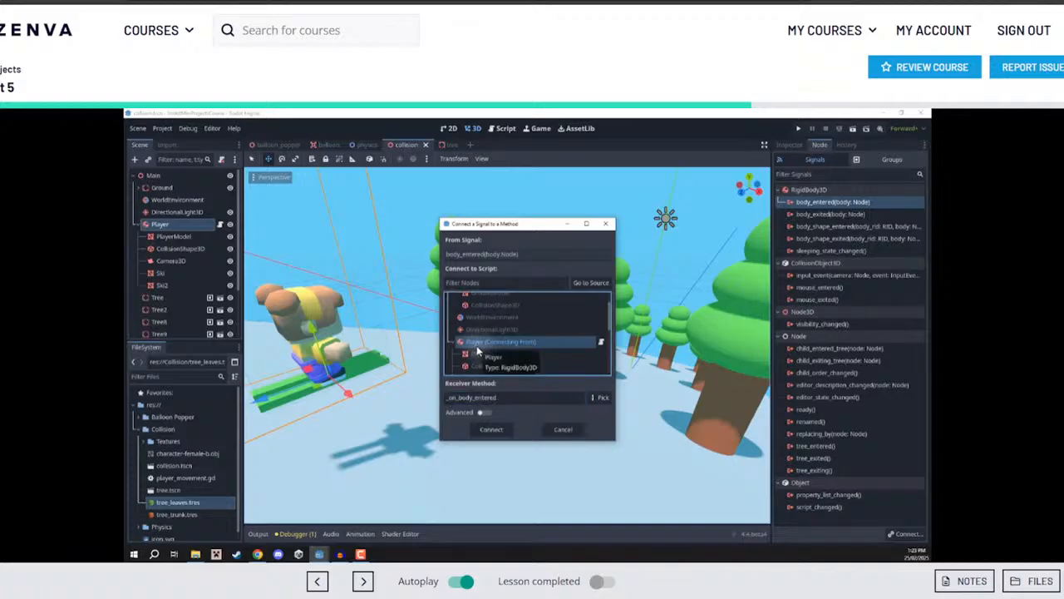
{"action": "left_click", "coordinate": [489, 430]}
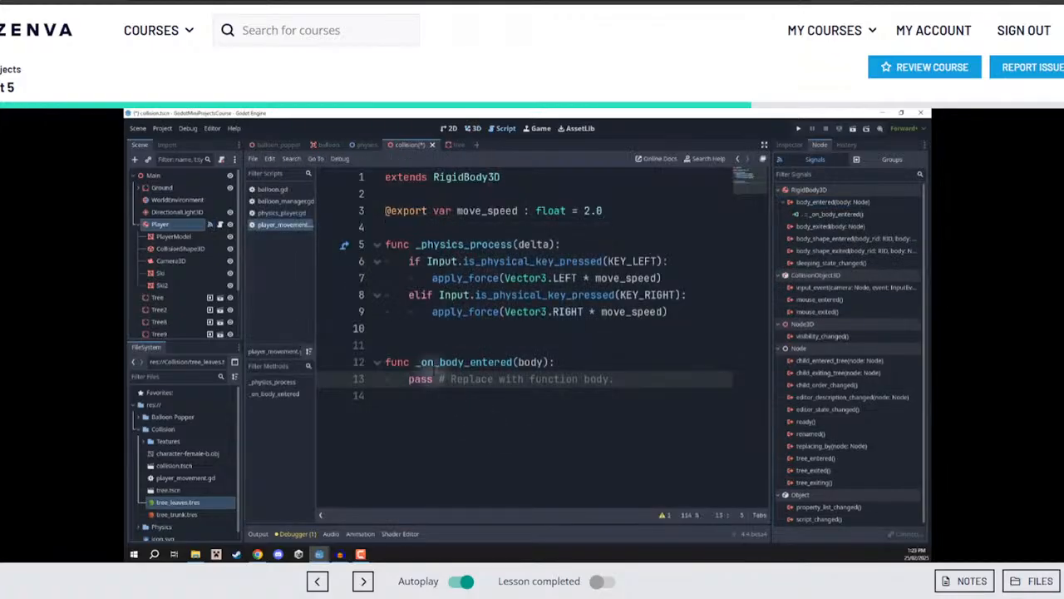
Reduce the gap between _physics_process and the new _on_body_entered function to a single blank line
{"action": "left_click_drag", "start_coordinate": [624, 378], "coordinate": [382, 363]}
{"action": "left_click", "coordinate": [399, 348]}
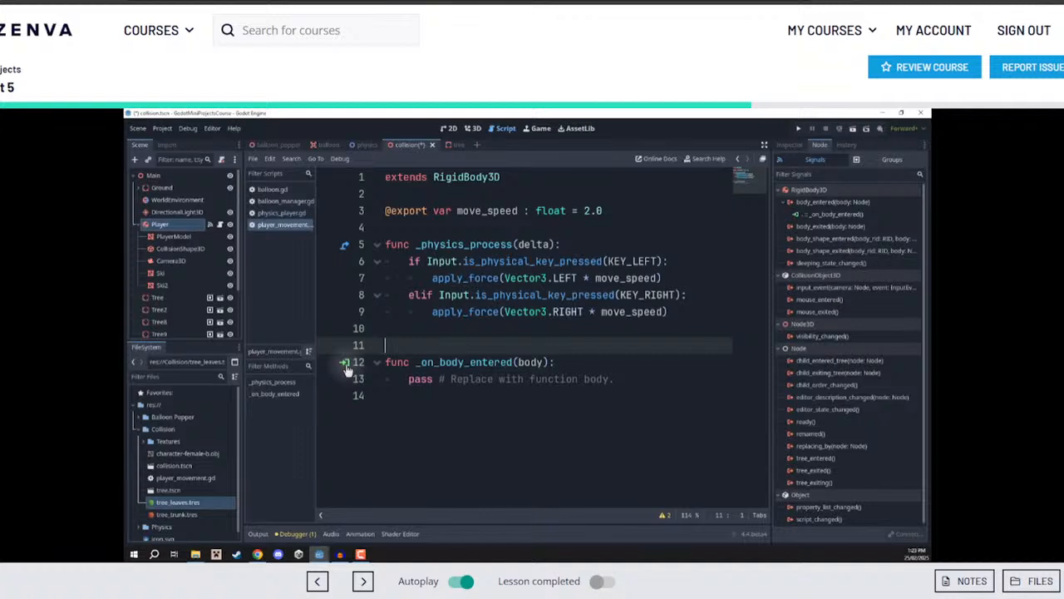
{"action": "left_click", "coordinate": [386, 362]}
{"action": "left_click_drag", "start_coordinate": [387, 362], "coordinate": [622, 379]}
{"action": "left_click", "coordinate": [621, 379]}
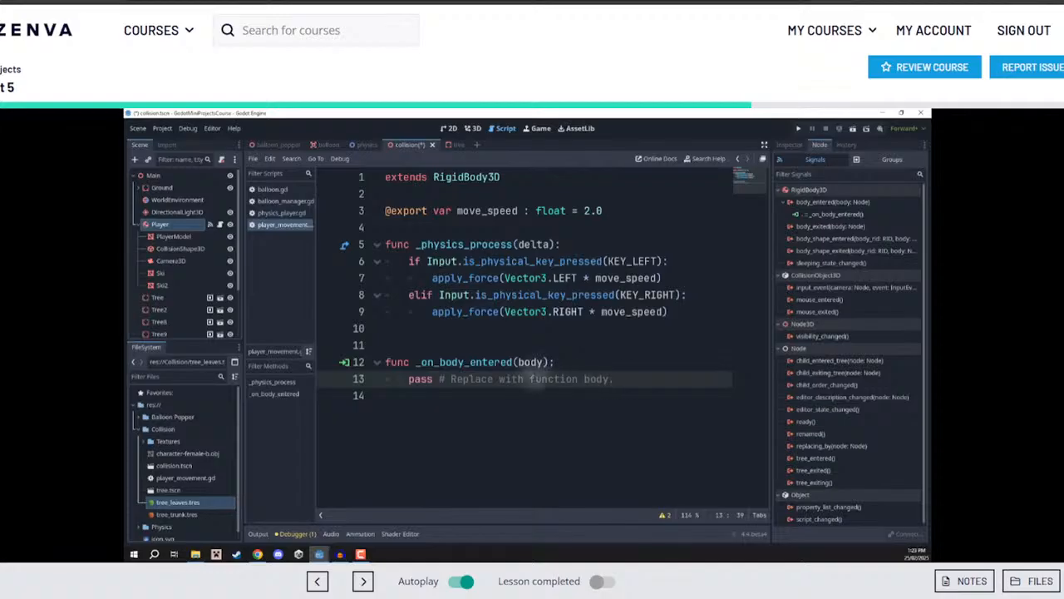
{"action": "left_click", "coordinate": [407, 345]}
{"action": "key", "text": "BackSpace"}
{"action": "key", "text": "BackSpace"}
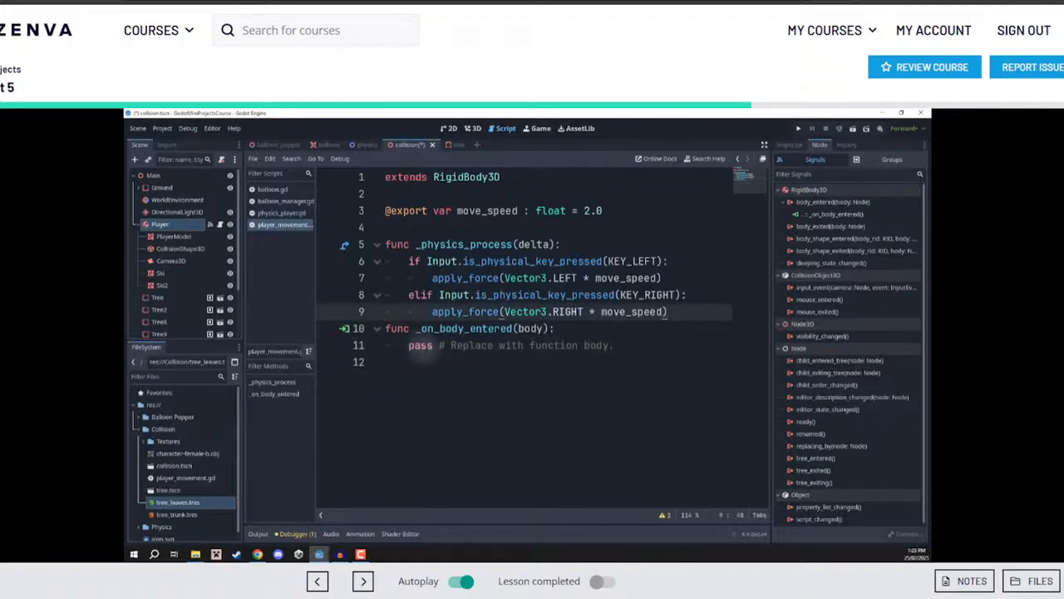
{"action": "key", "text": "Return"}
Replace the placeholder line in _on_body_entered with print(body.name) and save the scene
{"action": "double_click", "coordinate": [470, 346]}
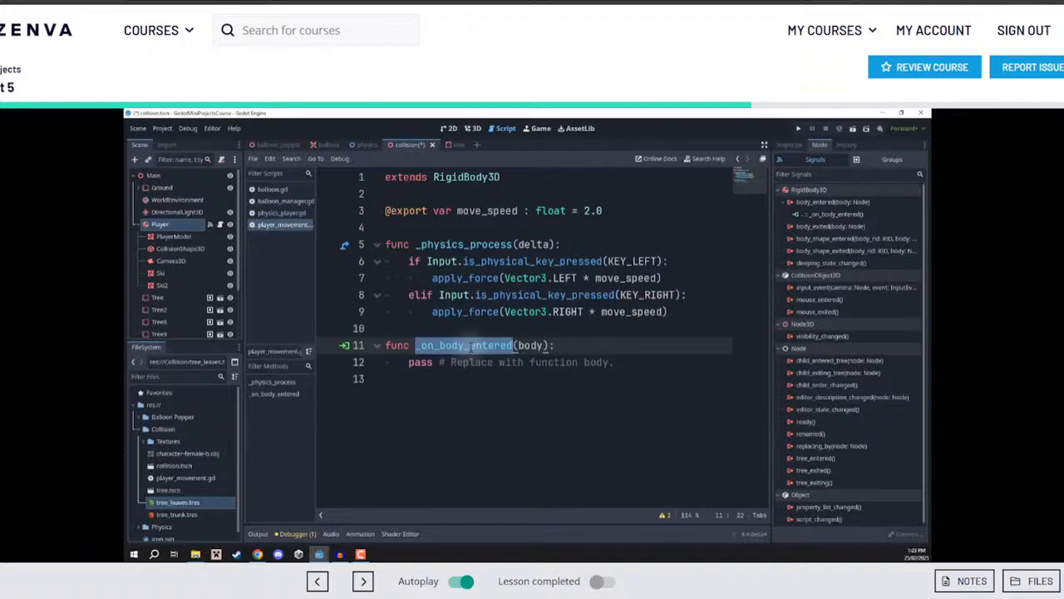
{"action": "left_click", "coordinate": [569, 346]}
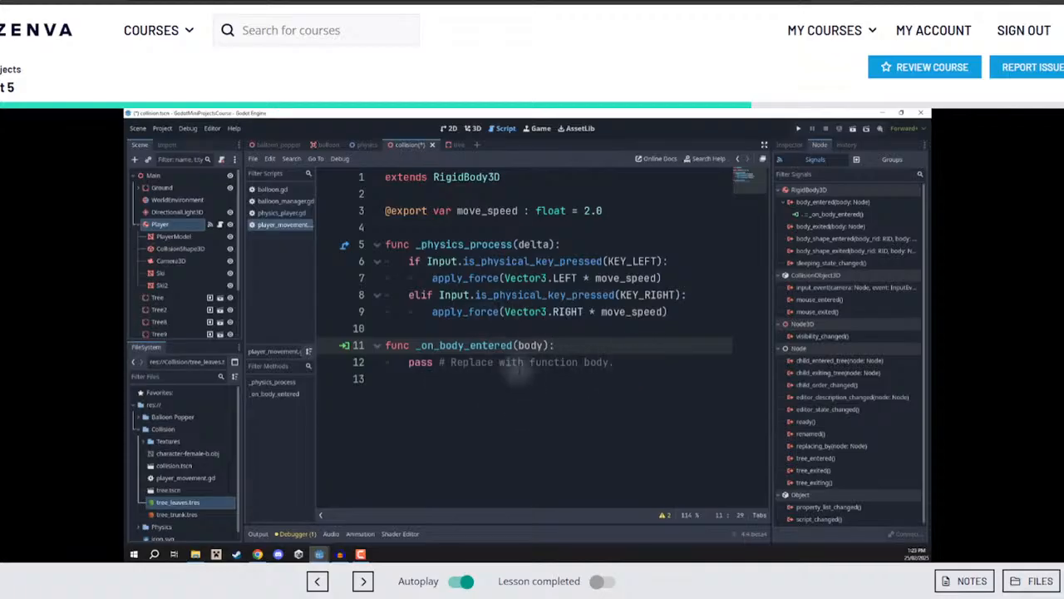
{"action": "double_click", "coordinate": [529, 345]}
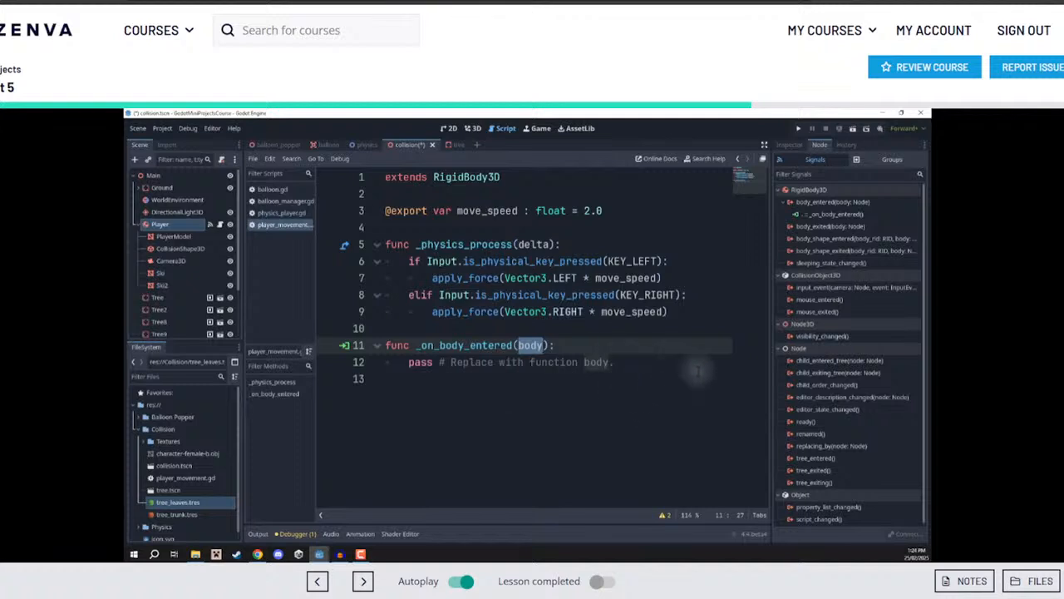
{"action": "left_click_drag", "start_coordinate": [615, 363], "coordinate": [408, 363]}
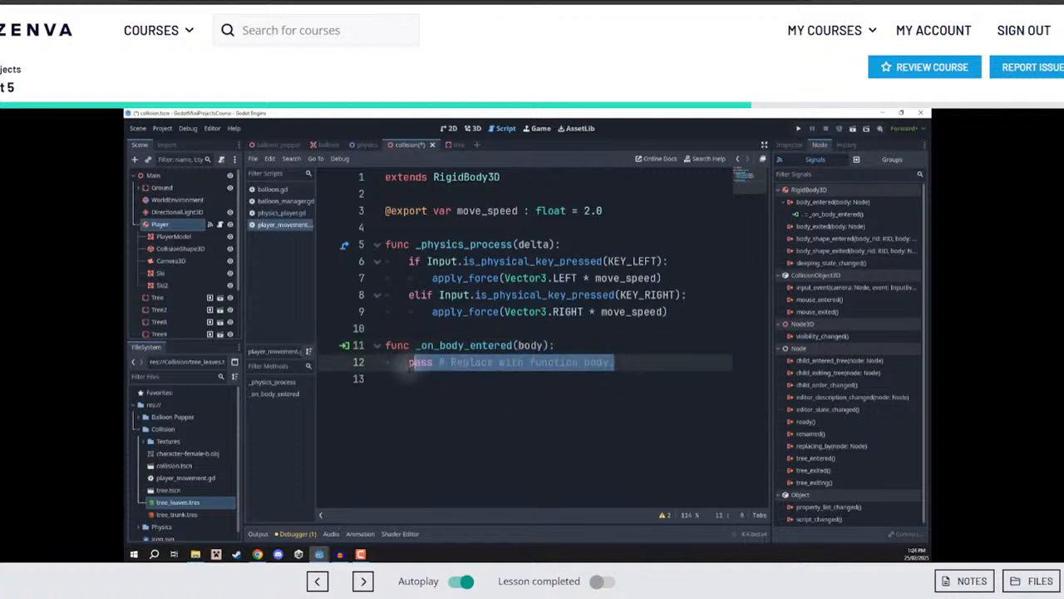
{"action": "key", "text": "BackSpace"}
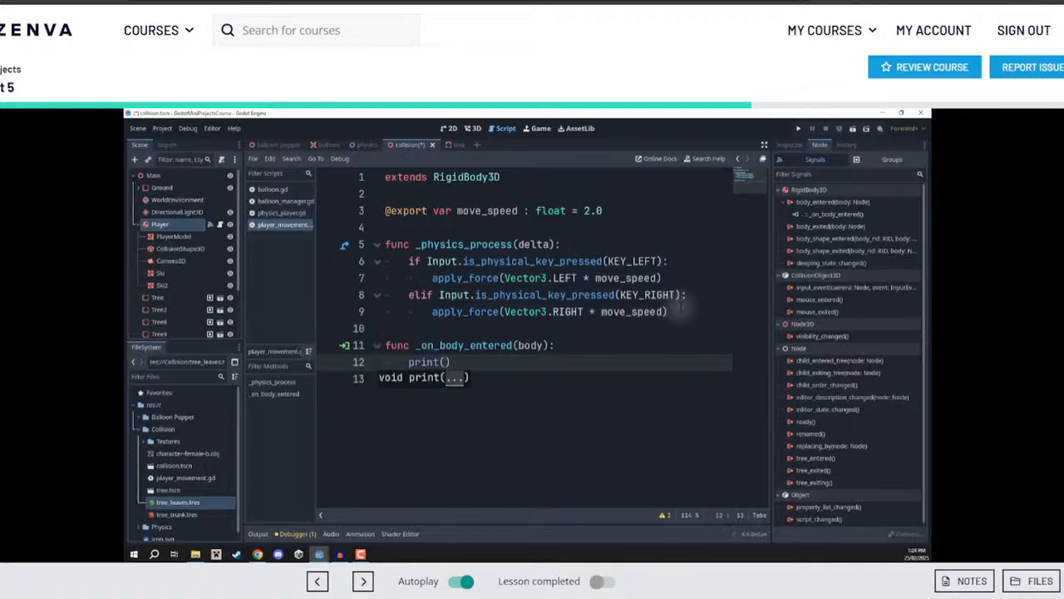
{"action": "type", "text": "print(body"}
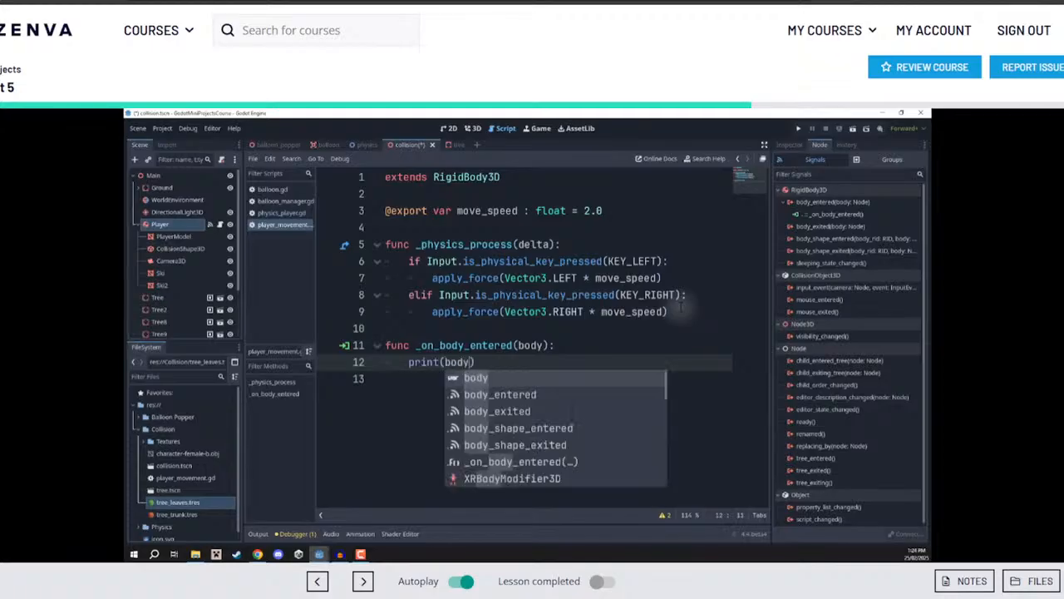
{"action": "type", "text": ".name"}
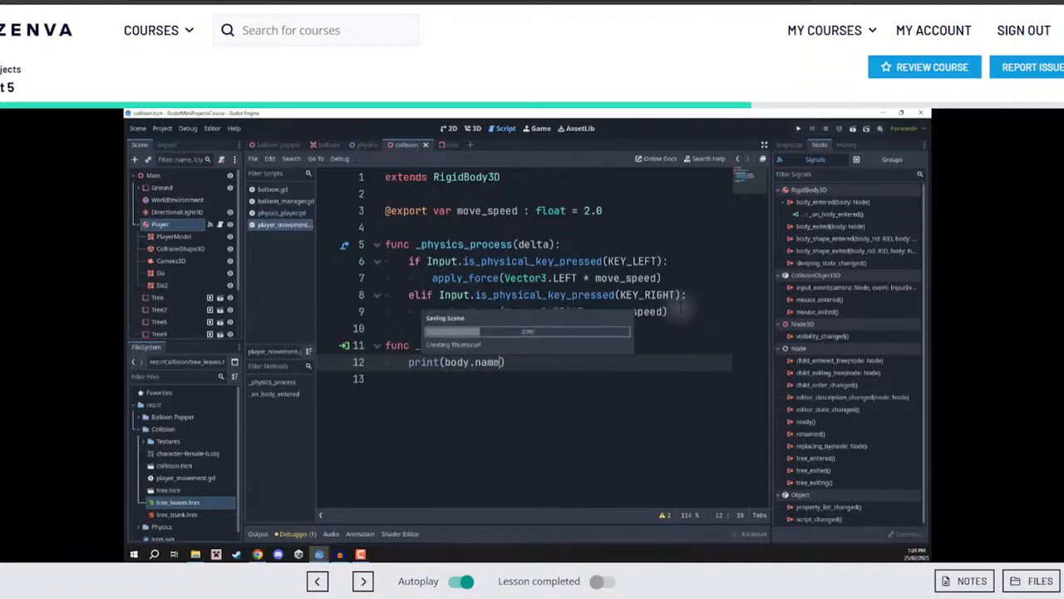
Test-run the Collision scene while steering the Player around, stop it, and check the output log before hiding it
{"action": "left_click", "coordinate": [852, 128]}
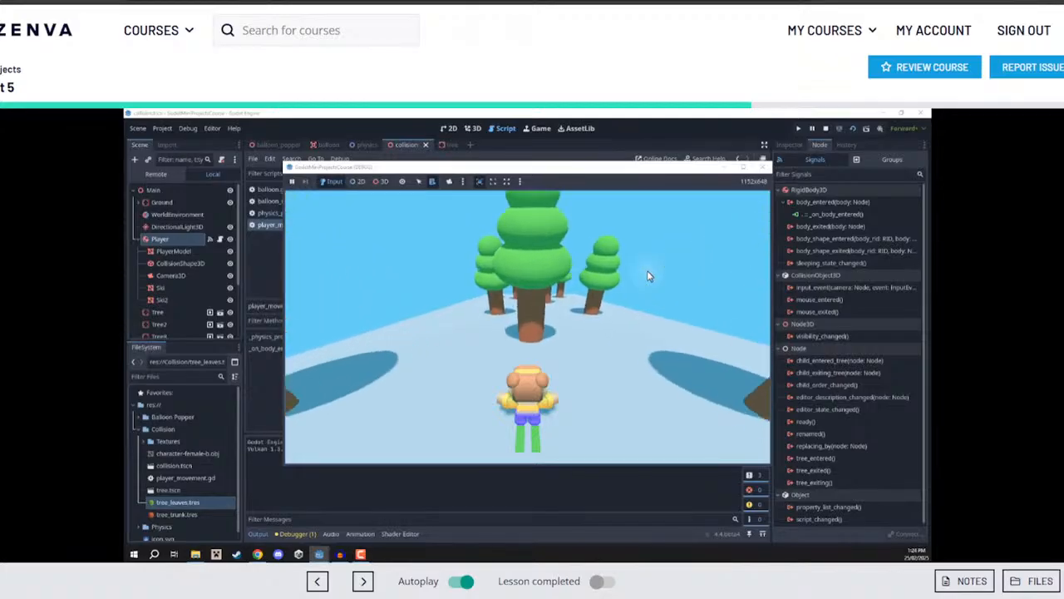
{"action": "key", "text": "Right"}
{"action": "key", "text": "Right"}
{"action": "key", "text": "Left"}
{"action": "key", "text": "Right"}
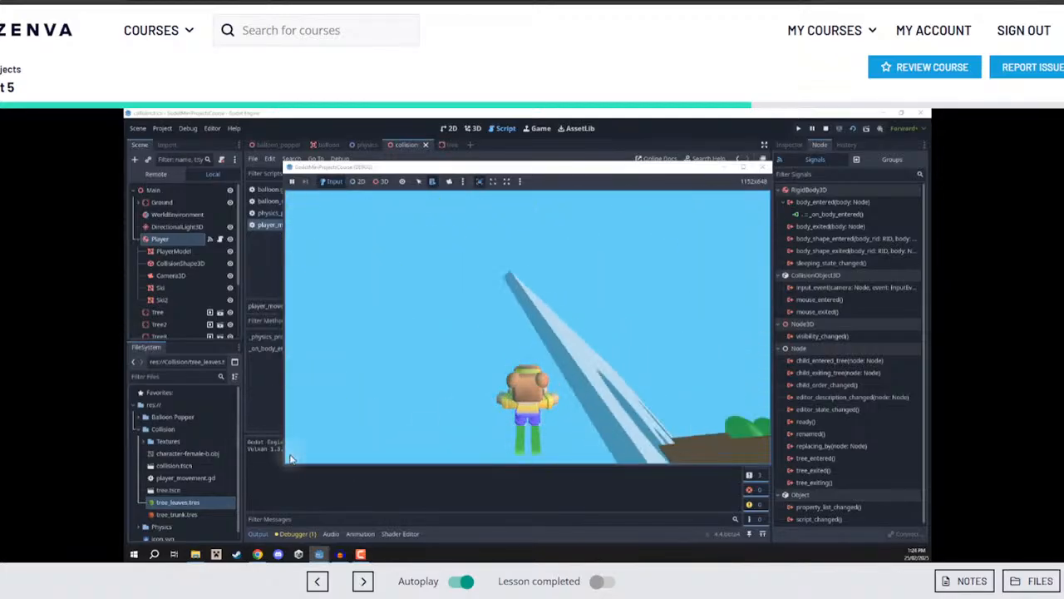
{"action": "left_click", "coordinate": [826, 129]}
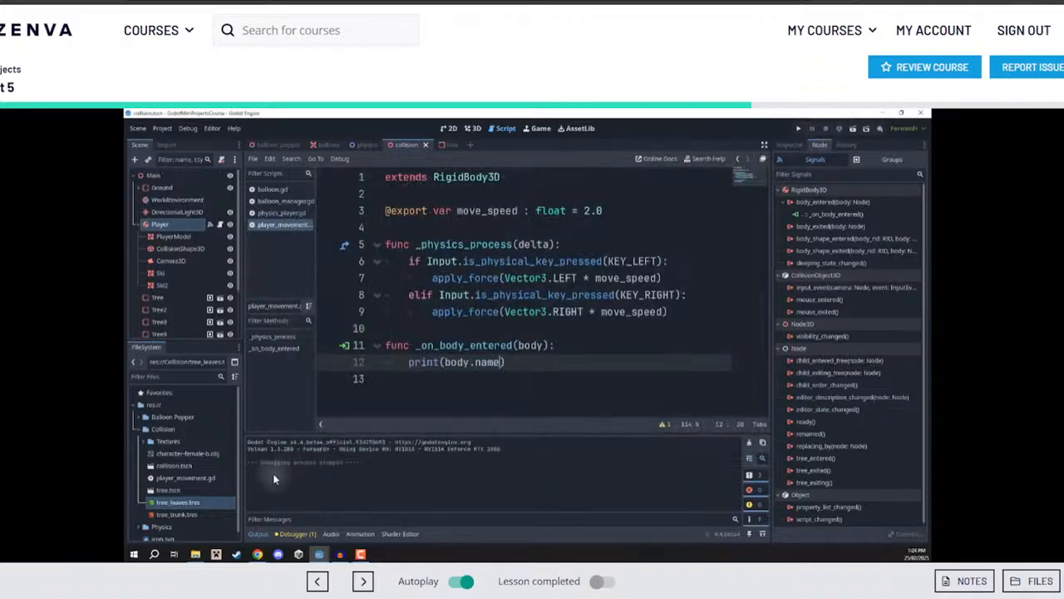
{"action": "left_click", "coordinate": [258, 533]}
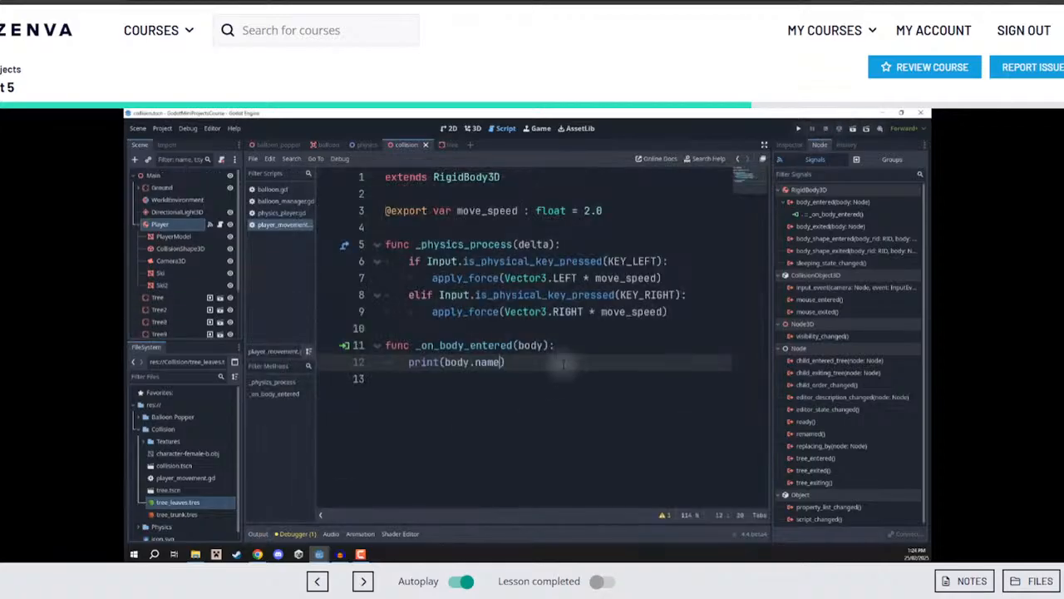
Enable Contact Monitor in the Player's Solver properties and set Max Contacts Reported to 1
{"action": "left_click", "coordinate": [162, 223]}
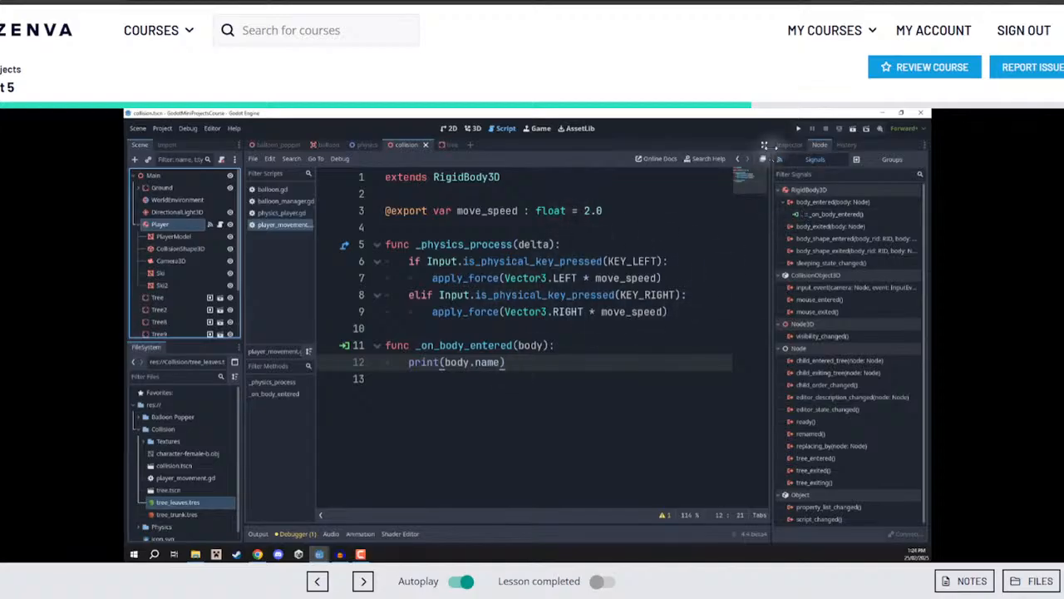
{"action": "left_click", "coordinate": [782, 146]}
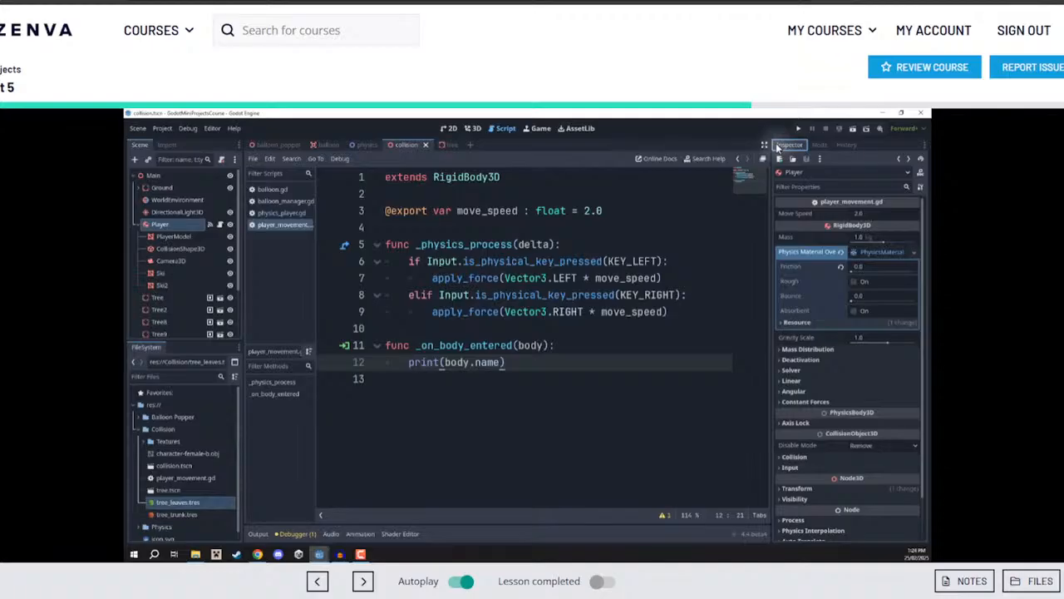
{"action": "left_click", "coordinate": [883, 251]}
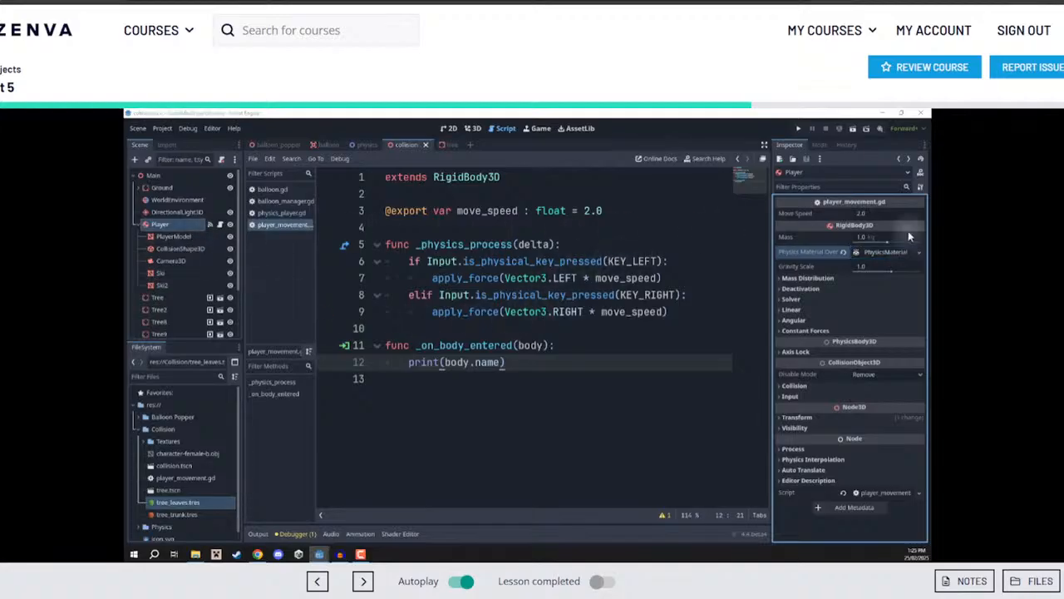
{"action": "left_click", "coordinate": [787, 300]}
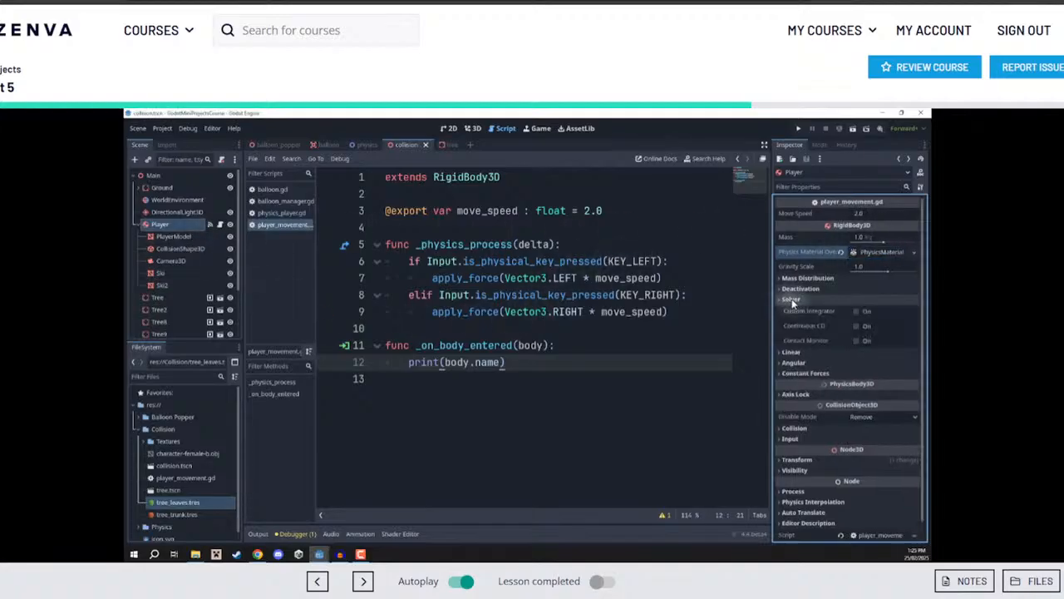
{"action": "left_click", "coordinate": [855, 340]}
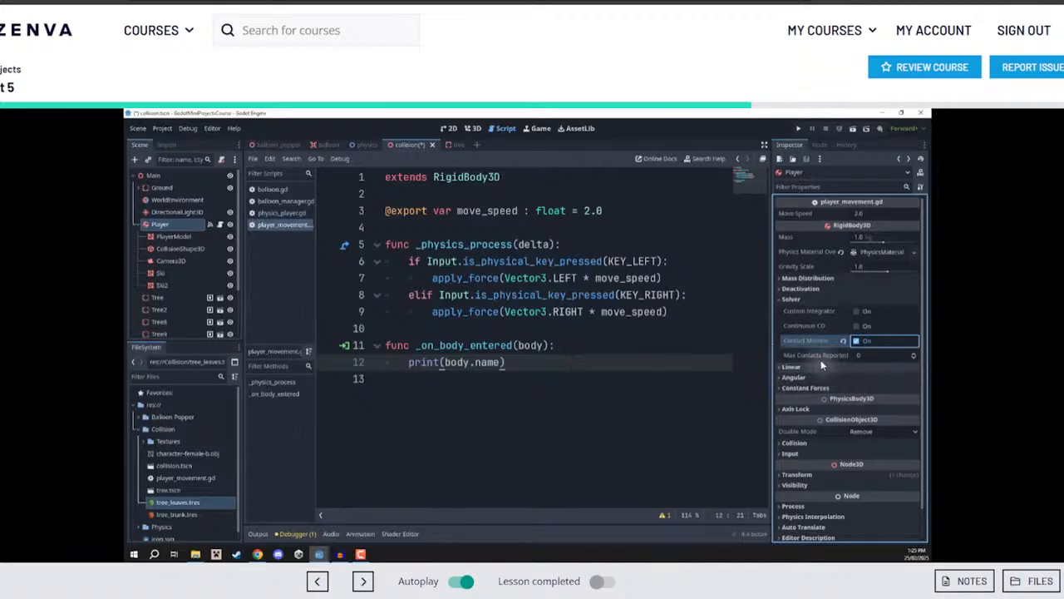
{"action": "mouse_move", "coordinate": [818, 361]}
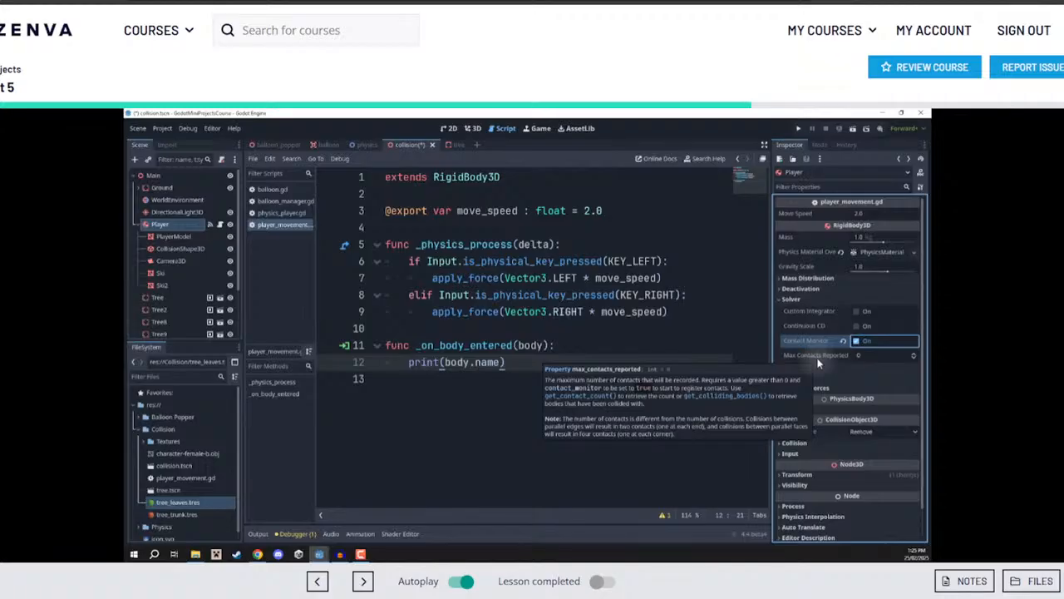
{"action": "left_click", "coordinate": [882, 358]}
{"action": "type", "text": "1"}
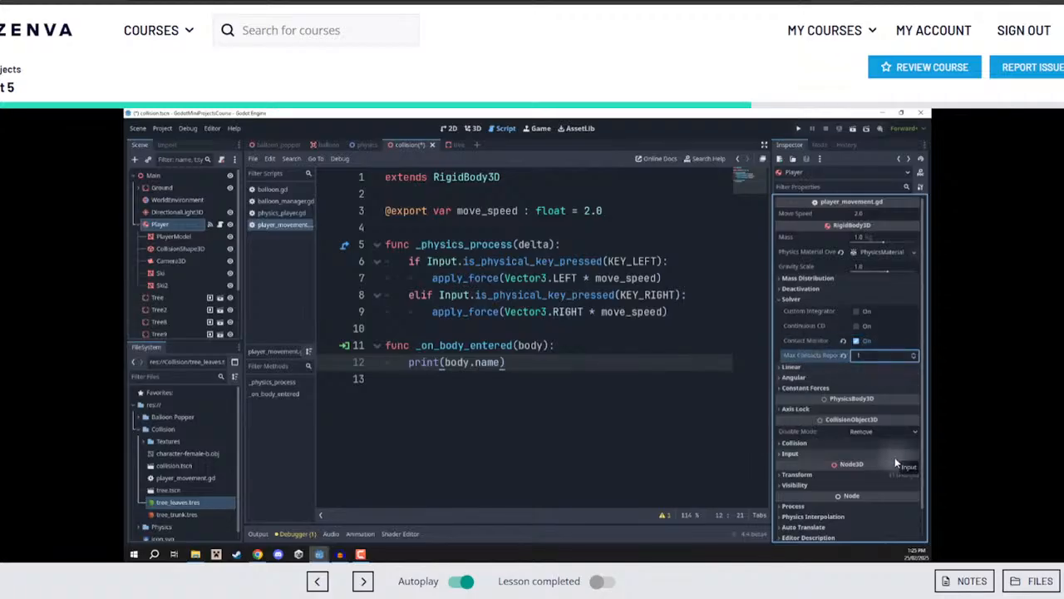
Run the Collision scene again, stop it, and examine the printed body names before hiding the output log
{"action": "key", "text": "F5"}
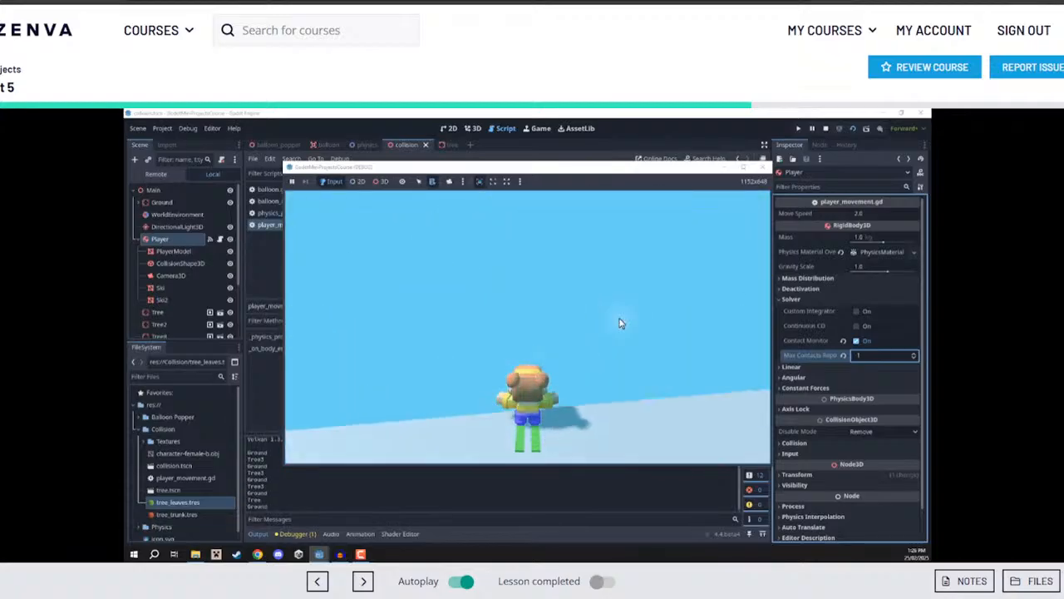
{"action": "left_click", "coordinate": [826, 129]}
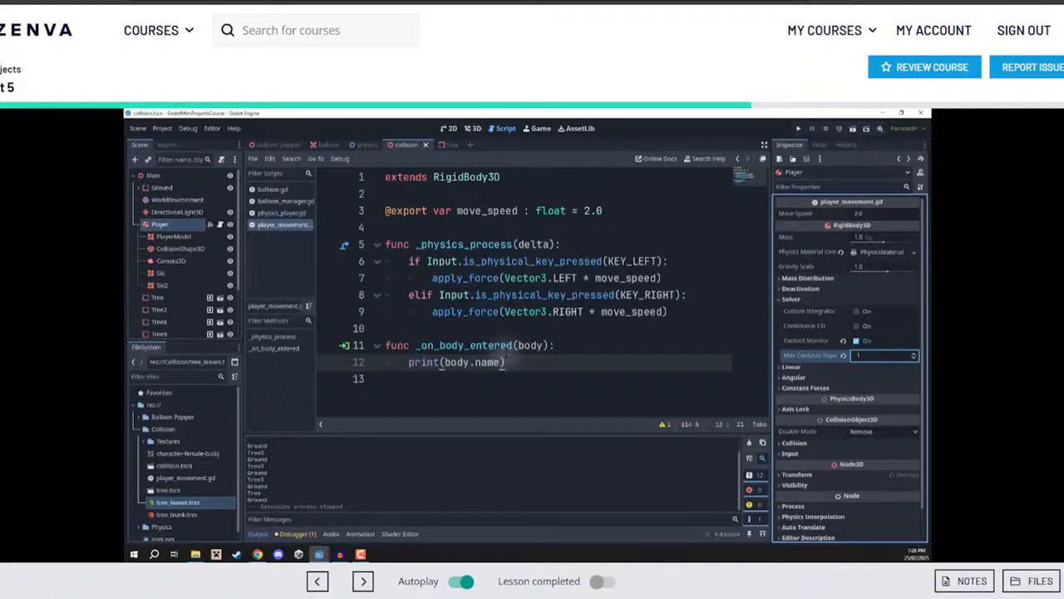
{"action": "left_click_drag", "start_coordinate": [268, 447], "coordinate": [260, 446]}
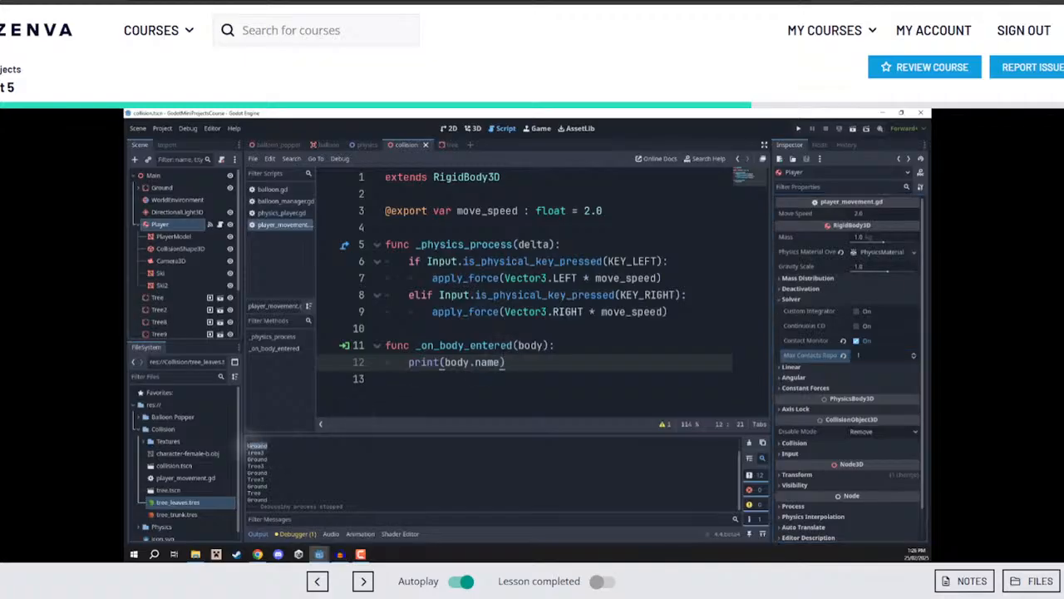
{"action": "double_click", "coordinate": [258, 451]}
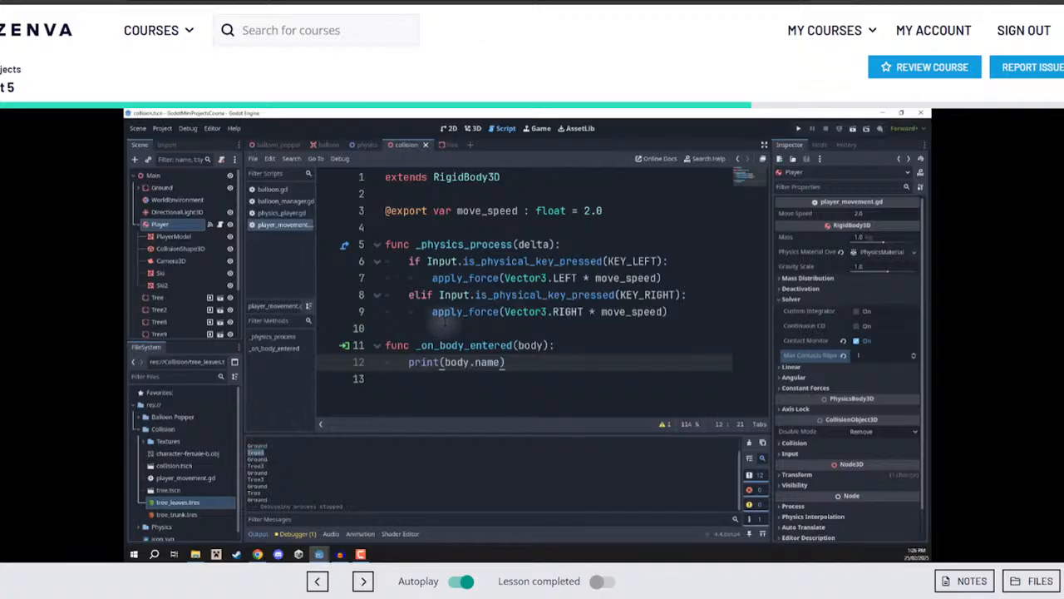
{"action": "left_click", "coordinate": [259, 535]}
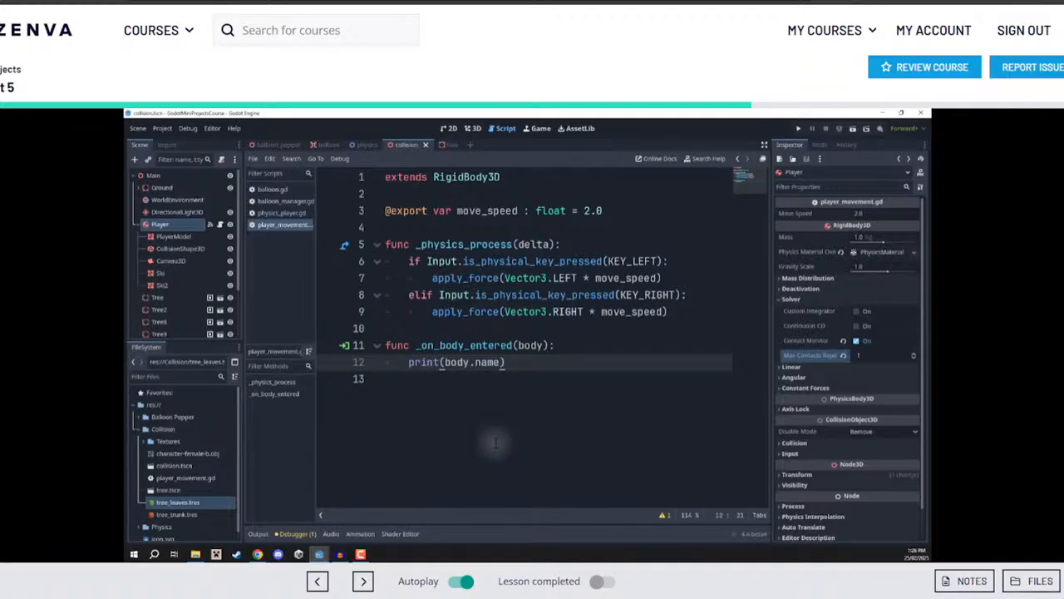
Replace the print line in _on_body_entered with an if body.is_in_group("Tree") check that prints "restart level", and save
{"action": "triple_click", "coordinate": [482, 362]}
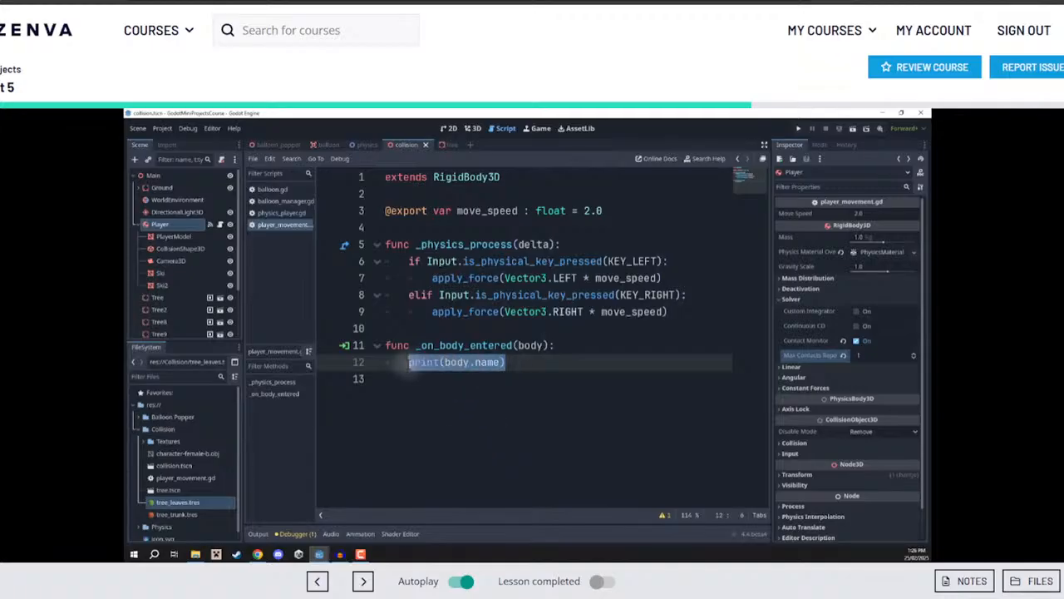
{"action": "key", "text": "BackSpace"}
{"action": "type", "text": "if bno"}
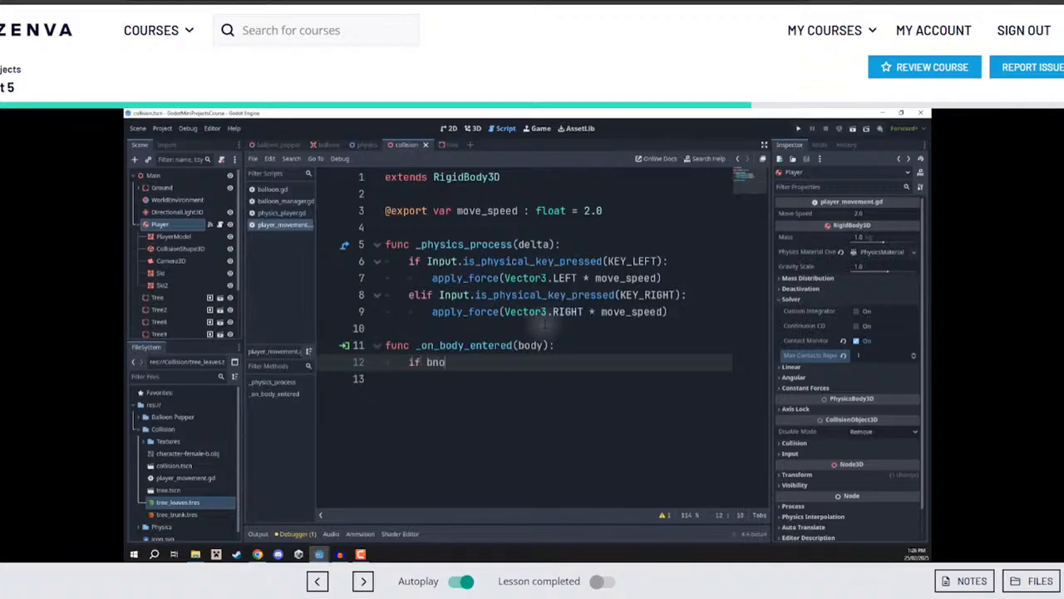
{"action": "key", "text": "BackSpace"}
{"action": "key", "text": "BackSpace"}
{"action": "type", "text": "ody.is_in_group(\"Tree\"):"}
{"action": "key", "text": "Return"}
{"action": "type", "text": "print(\"restart leve"}
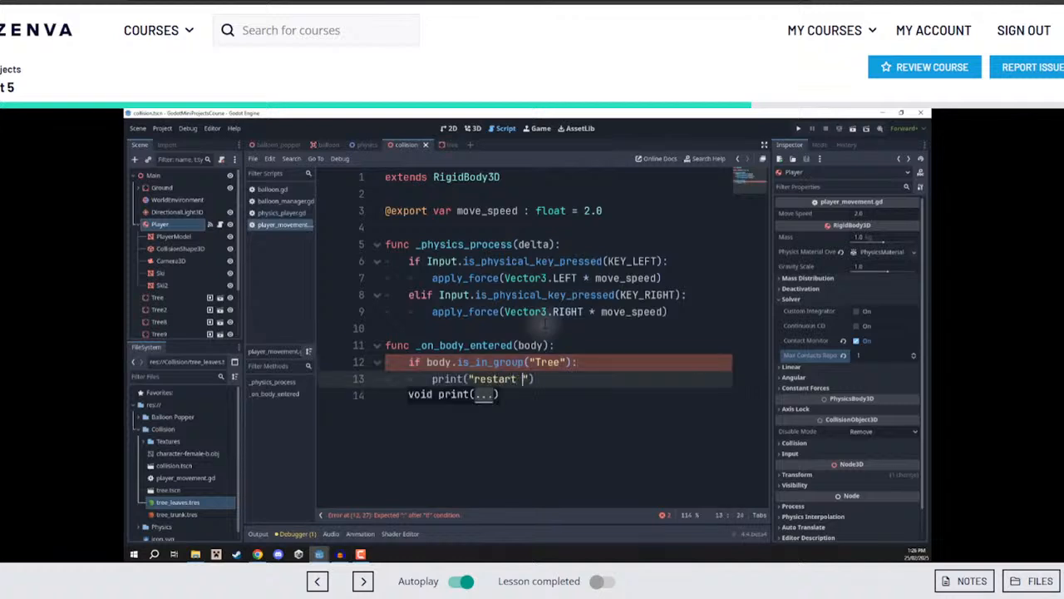
{"action": "type", "text": "l"}
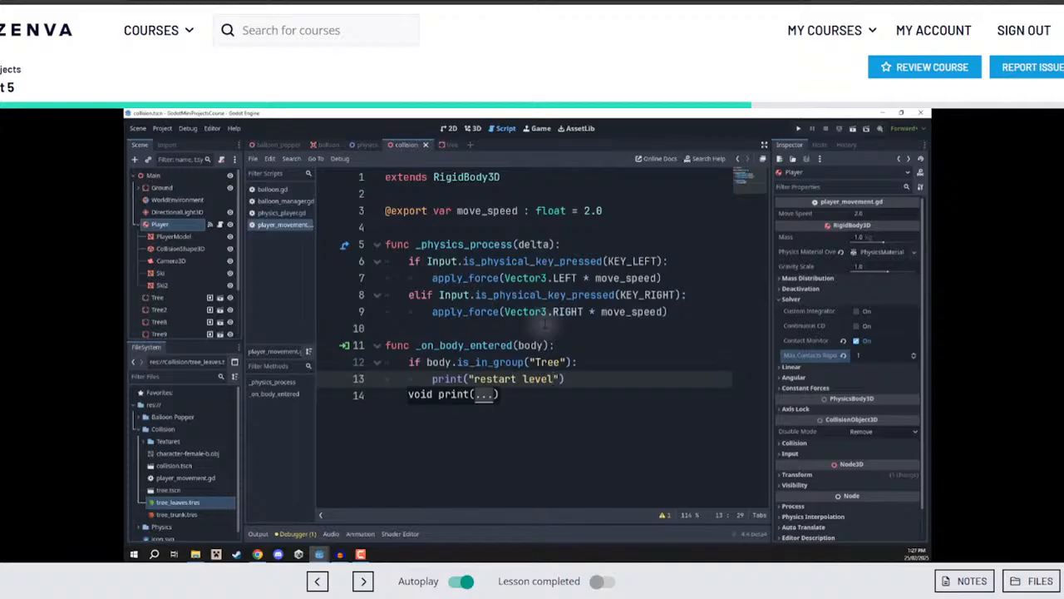
{"action": "left_click", "coordinate": [545, 326]}
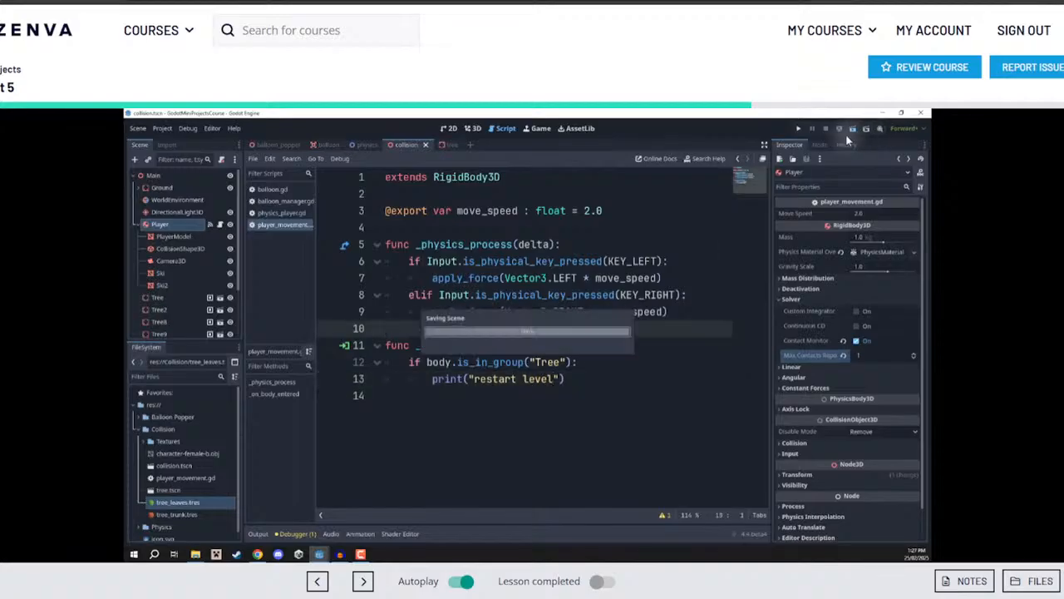
Run the Collision scene, stop it, and check the printed tree-collision output before hiding the log
{"action": "left_click", "coordinate": [852, 130]}
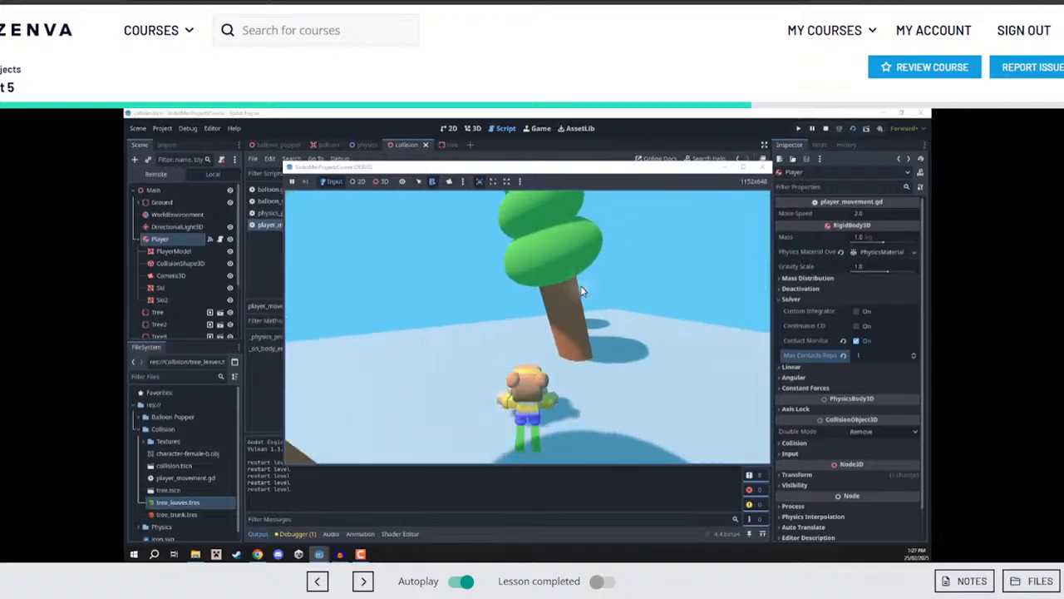
{"action": "left_click", "coordinate": [825, 129]}
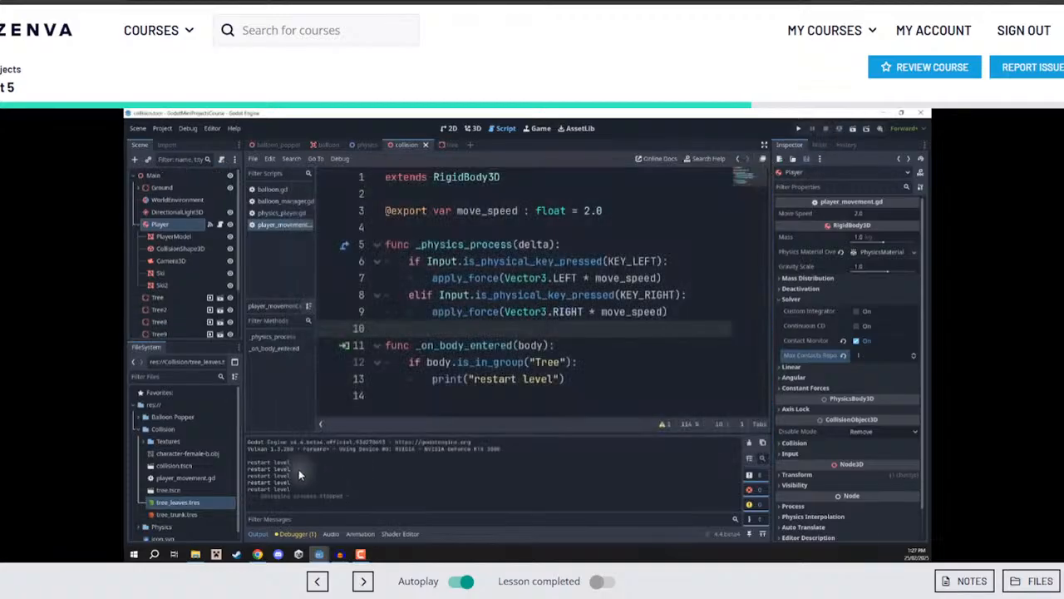
{"action": "left_click", "coordinate": [257, 534]}
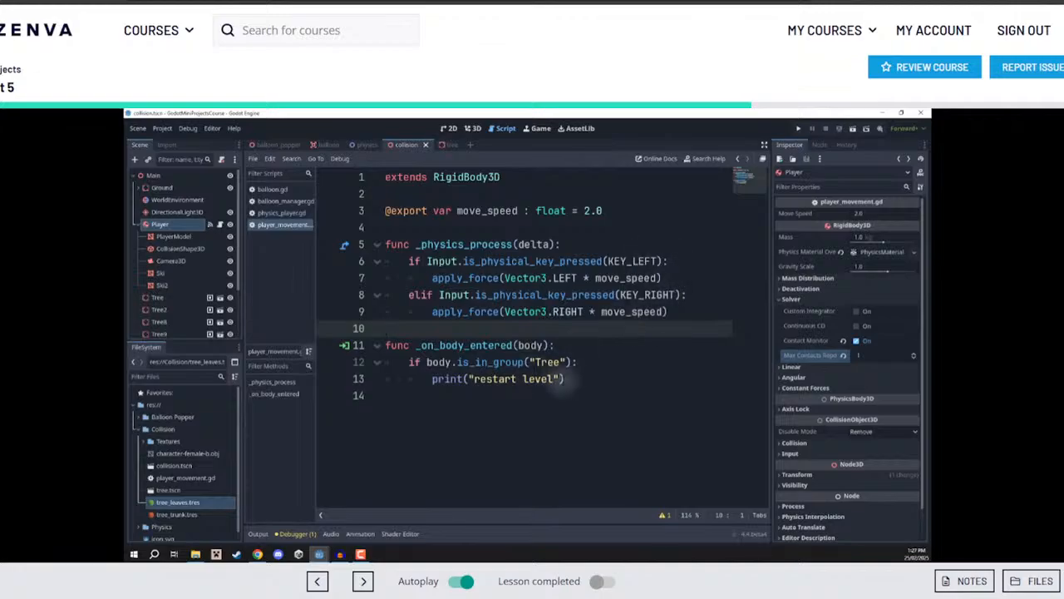
Replace the print line in _on_body_entered with get_tree().reload_current_scene()
{"action": "left_click", "coordinate": [568, 378]}
{"action": "left_click_drag", "start_coordinate": [565, 378], "coordinate": [431, 379]}
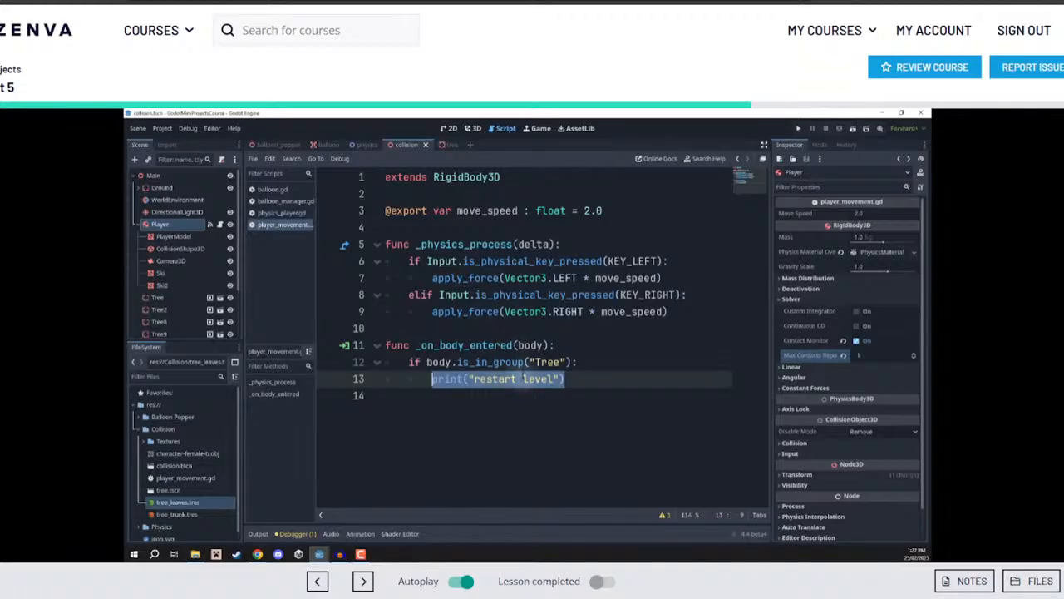
{"action": "key", "text": "BackSpace"}
{"action": "type", "text": "gett"}
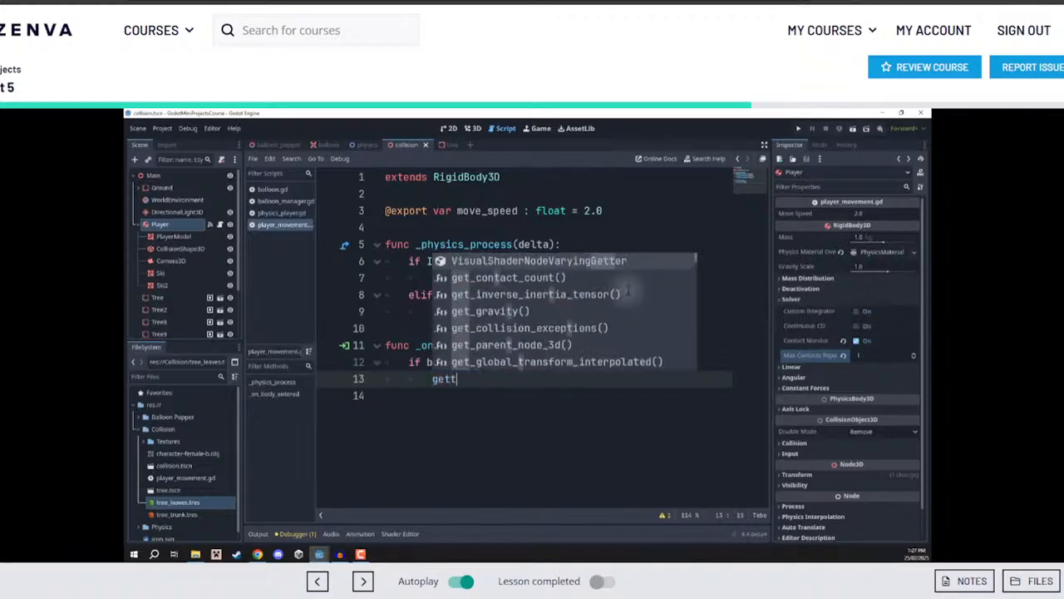
{"action": "key", "text": "BackSpace"}
{"action": "type", "text": "_tree"}
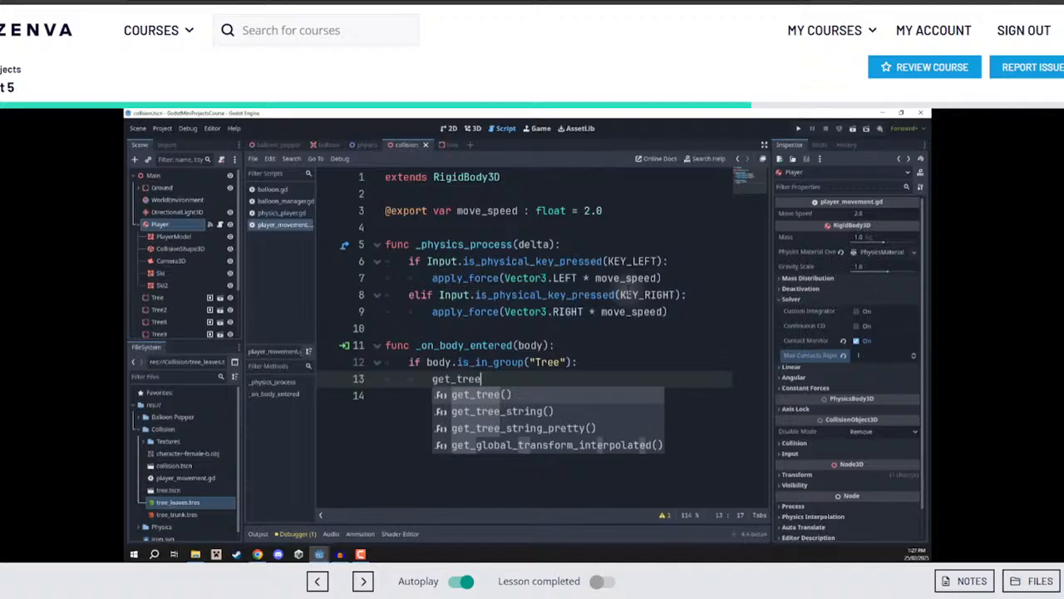
{"action": "key", "text": "Return"}
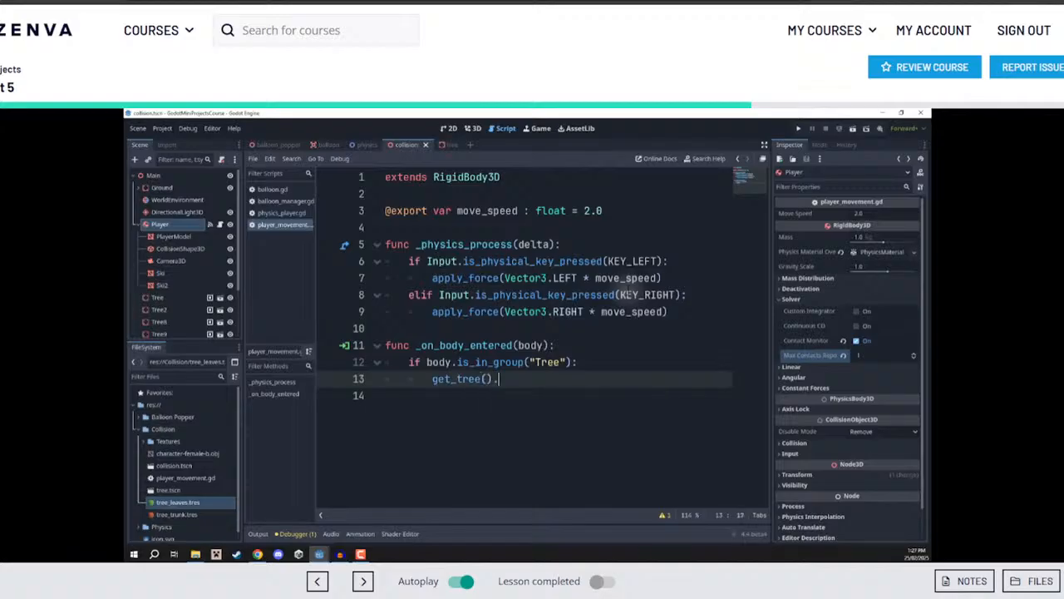
{"action": "type", "text": ".reload"}
{"action": "key", "text": "Return"}
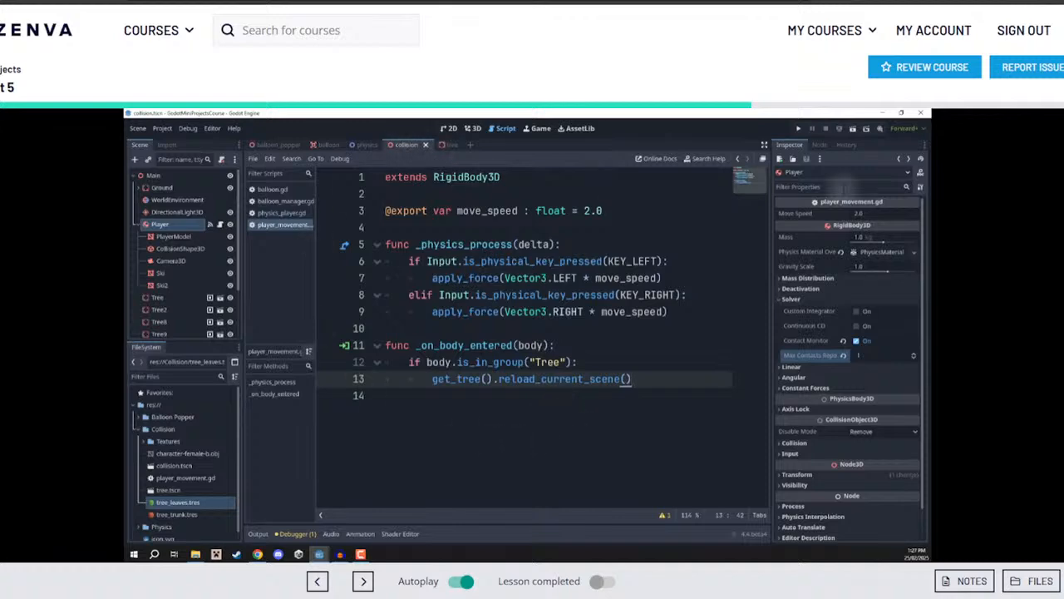
Run the Collision scene and steer the Player between and into trees to test the level restart, and stop the run
{"action": "left_click", "coordinate": [852, 128]}
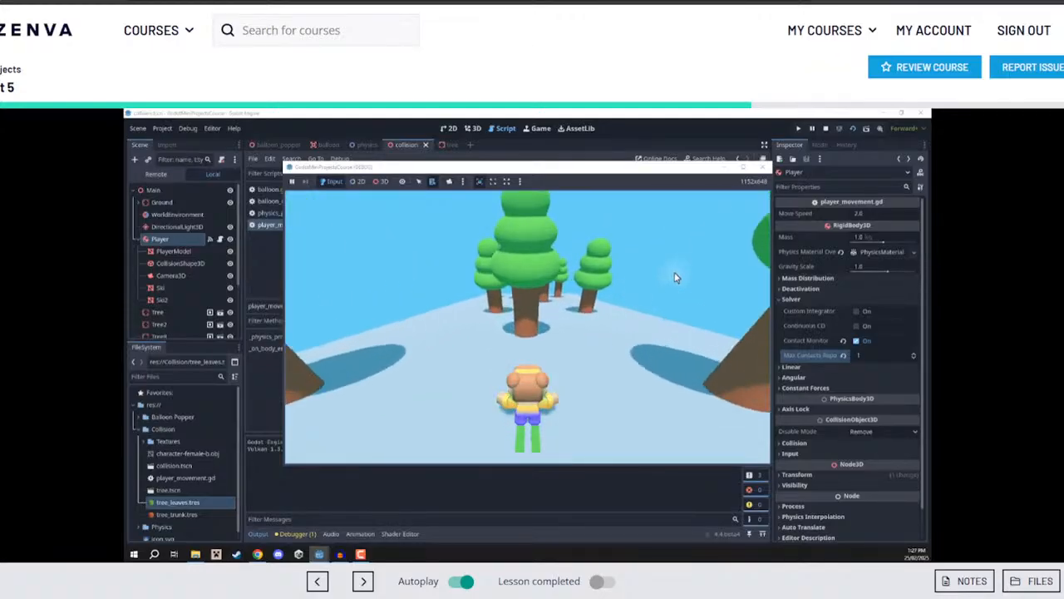
{"action": "key", "text": "Right"}
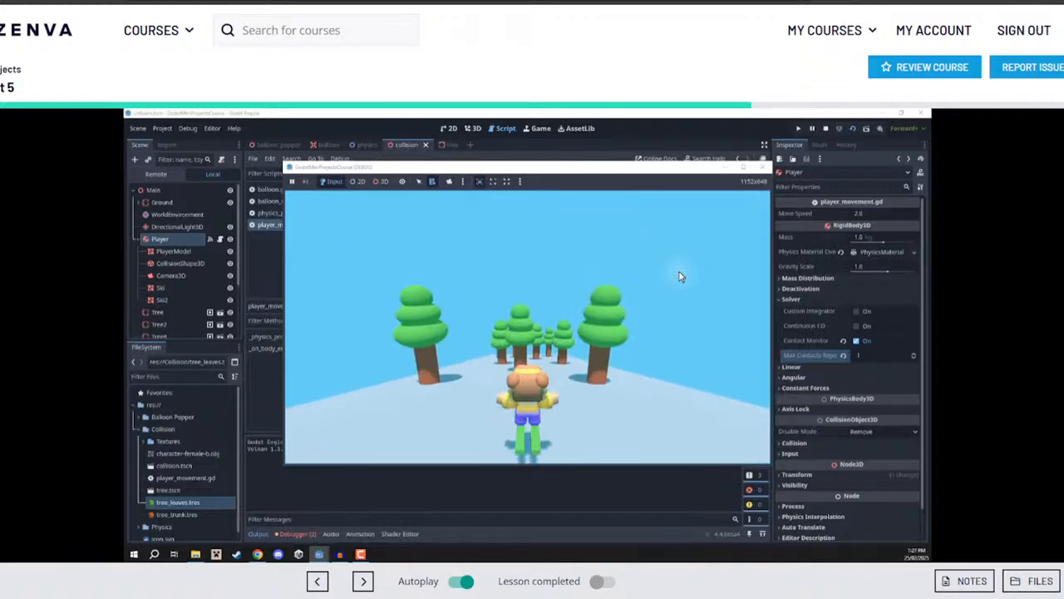
{"action": "key", "text": "Left"}
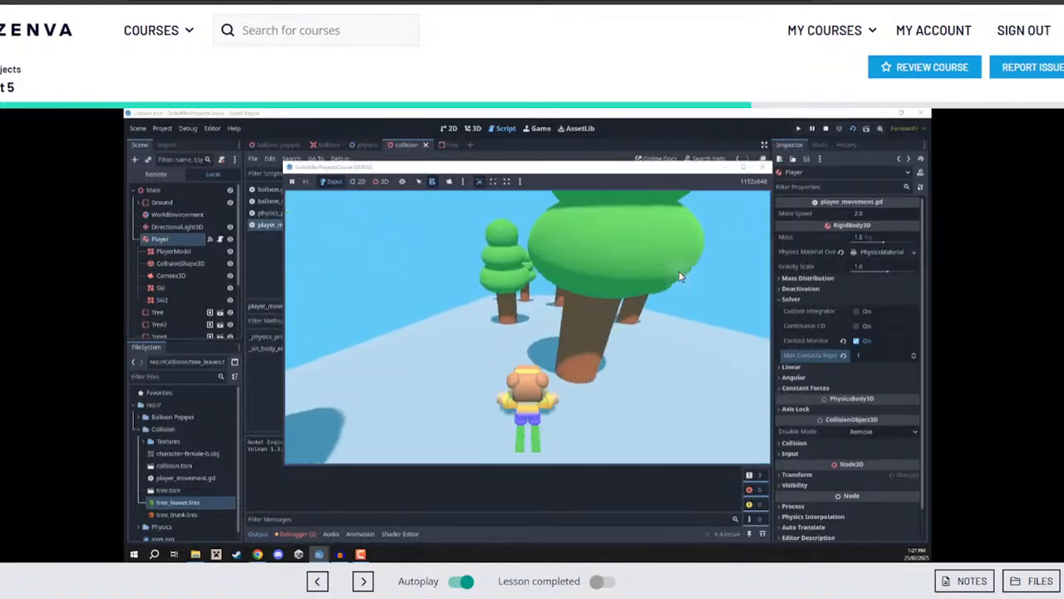
{"action": "key", "text": "Right"}
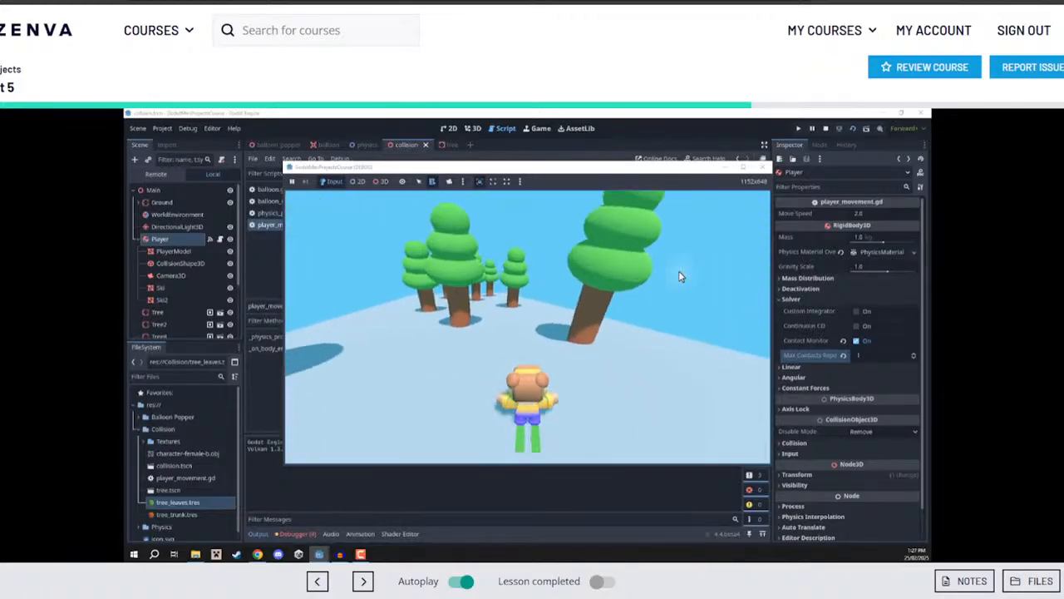
{"action": "key", "text": "Right"}
{"action": "key", "text": "Left"}
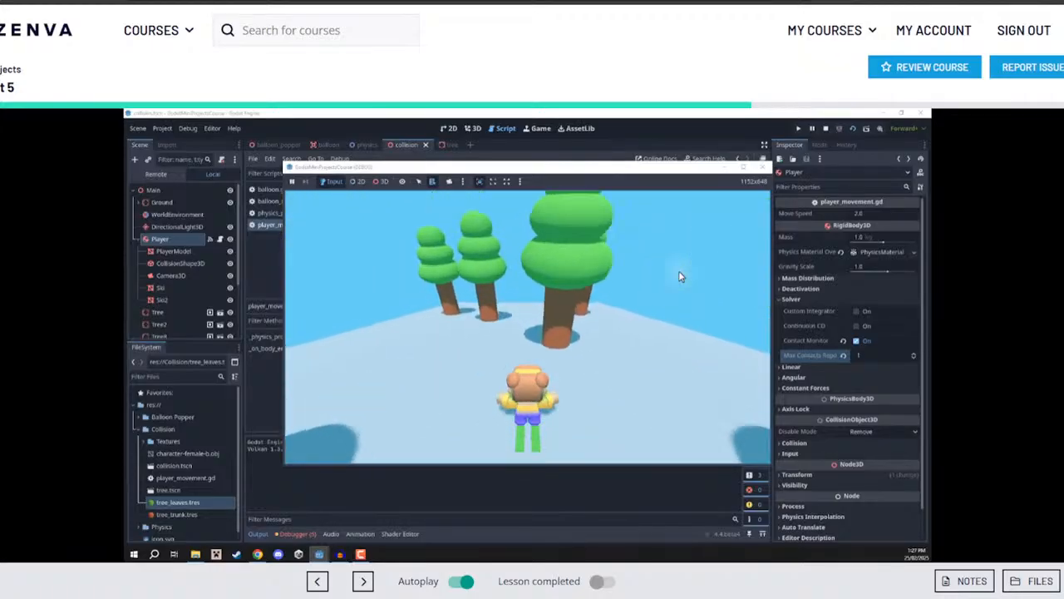
{"action": "left_click", "coordinate": [825, 130]}
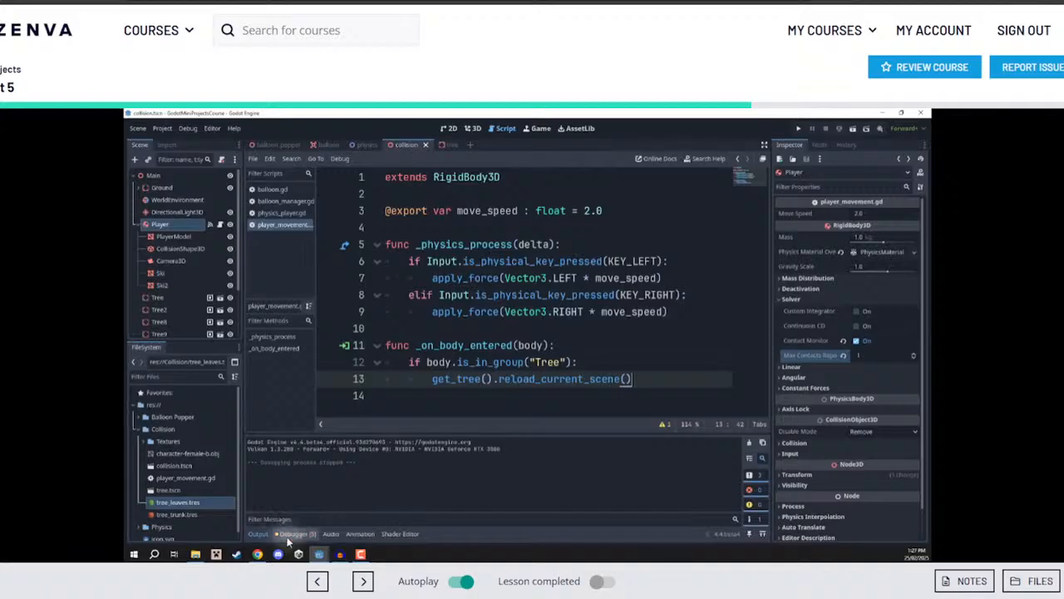
Examine the debugger's errors against reload_current_scene and _on_body_entered in the script, and hide the debugger
{"action": "left_click", "coordinate": [292, 534]}
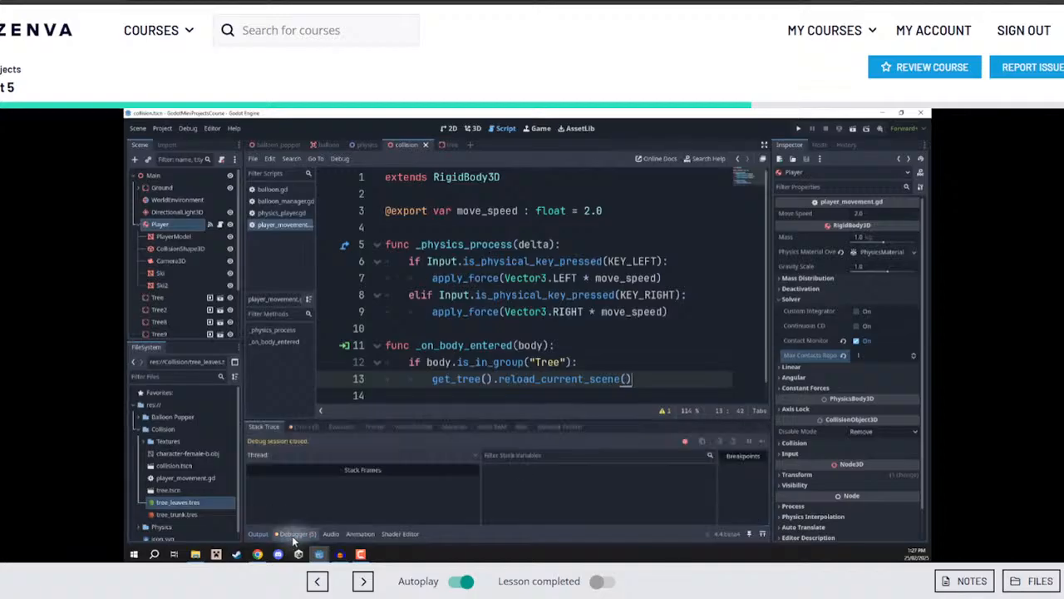
{"action": "left_click", "coordinate": [299, 427]}
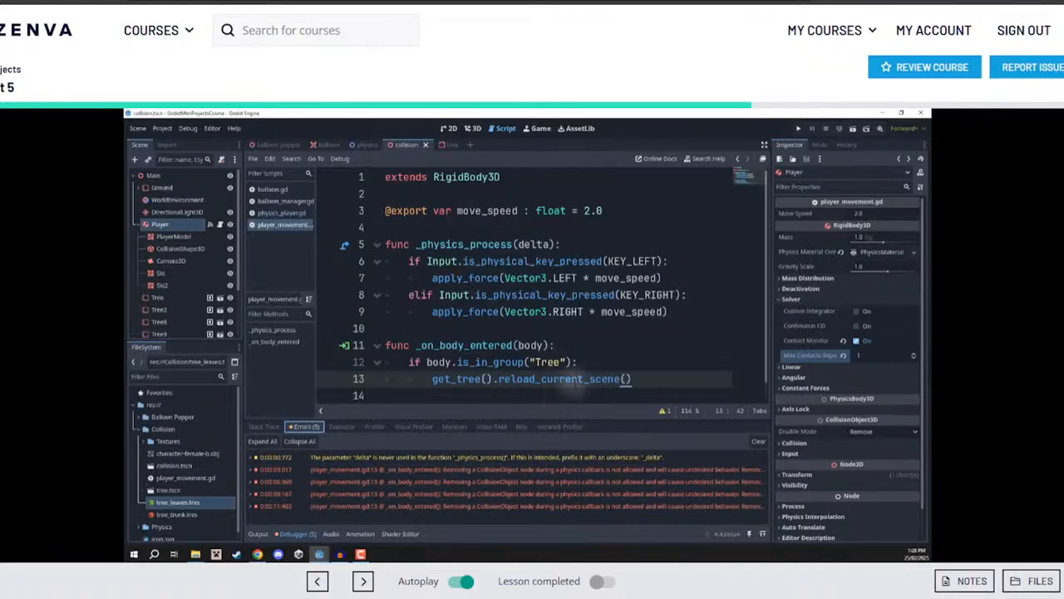
{"action": "double_click", "coordinate": [504, 379]}
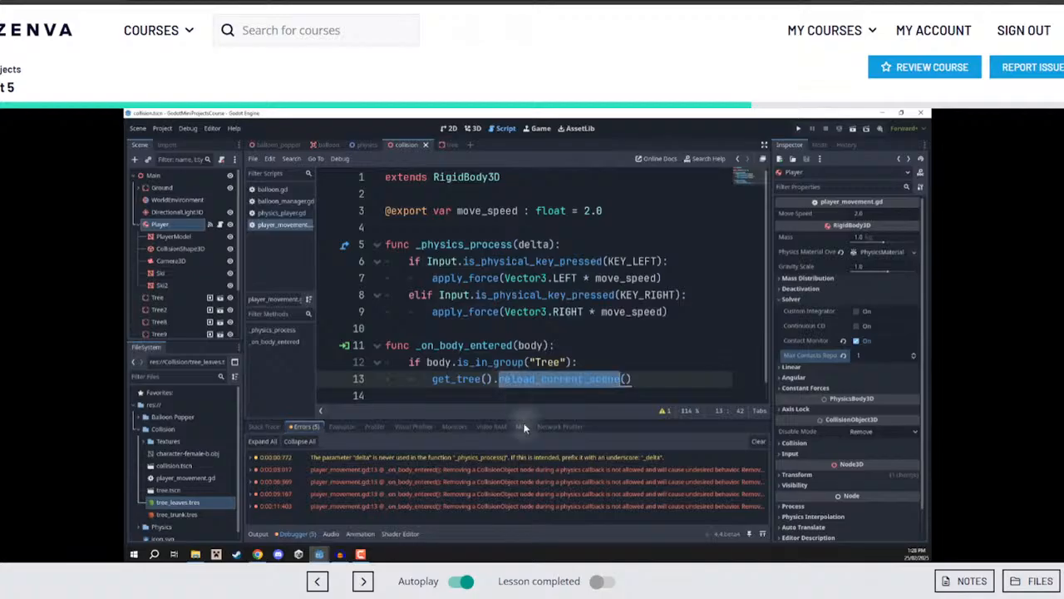
{"action": "double_click", "coordinate": [465, 345]}
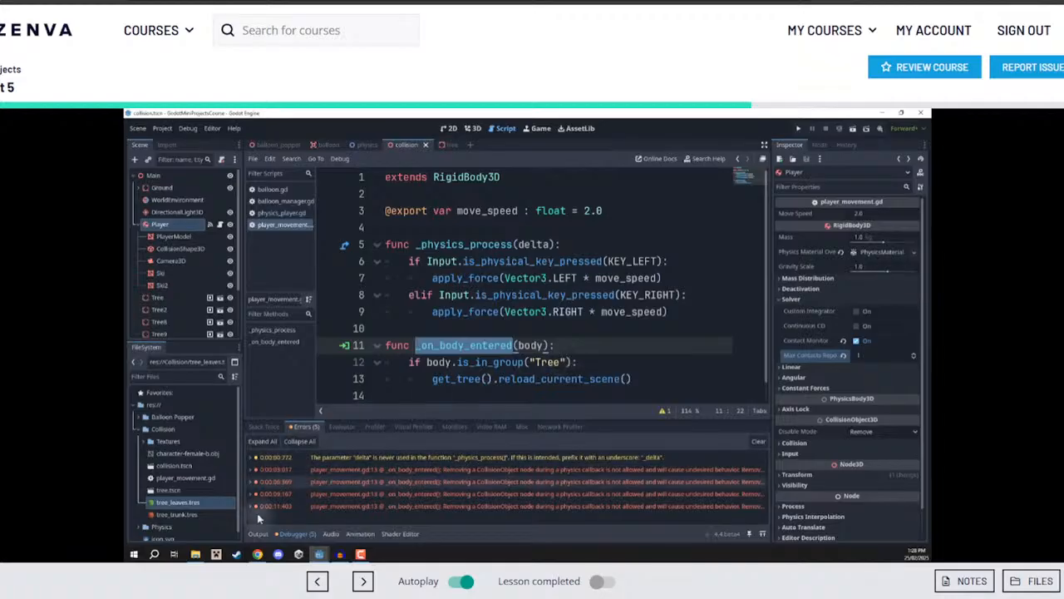
{"action": "left_click", "coordinate": [296, 533]}
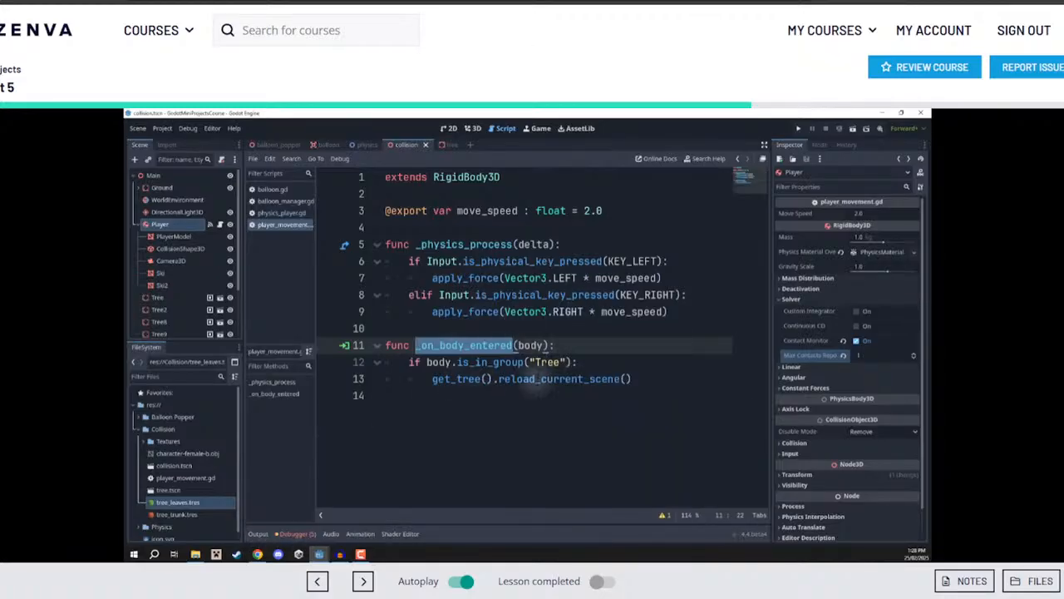
Change the restart line to get_tree().reload_current_scene.call_deferred() and run the Collision scene
{"action": "left_click", "coordinate": [537, 378]}
{"action": "double_click", "coordinate": [536, 378]}
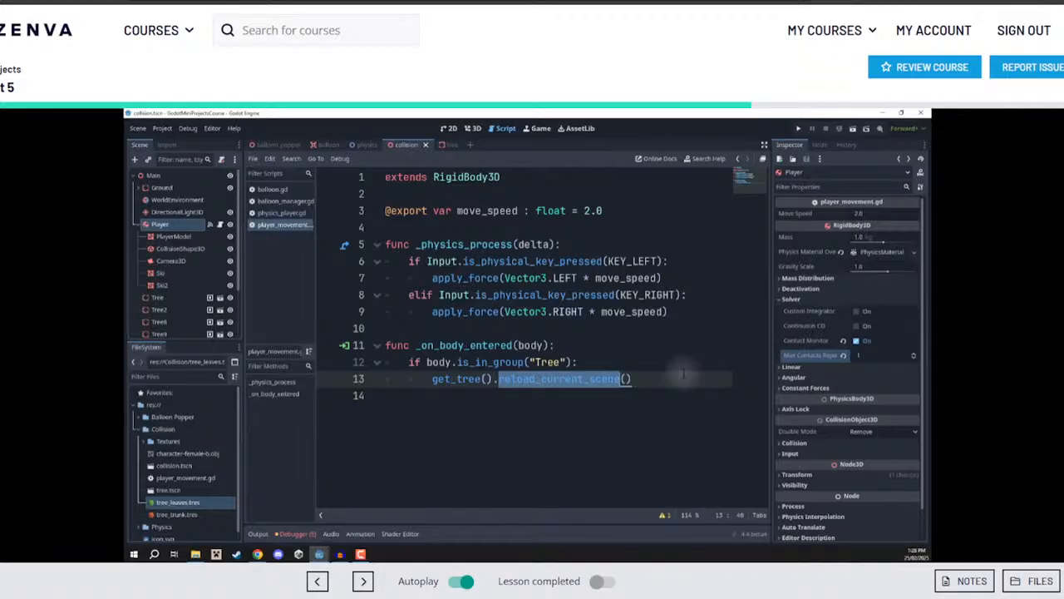
{"action": "left_click", "coordinate": [657, 388]}
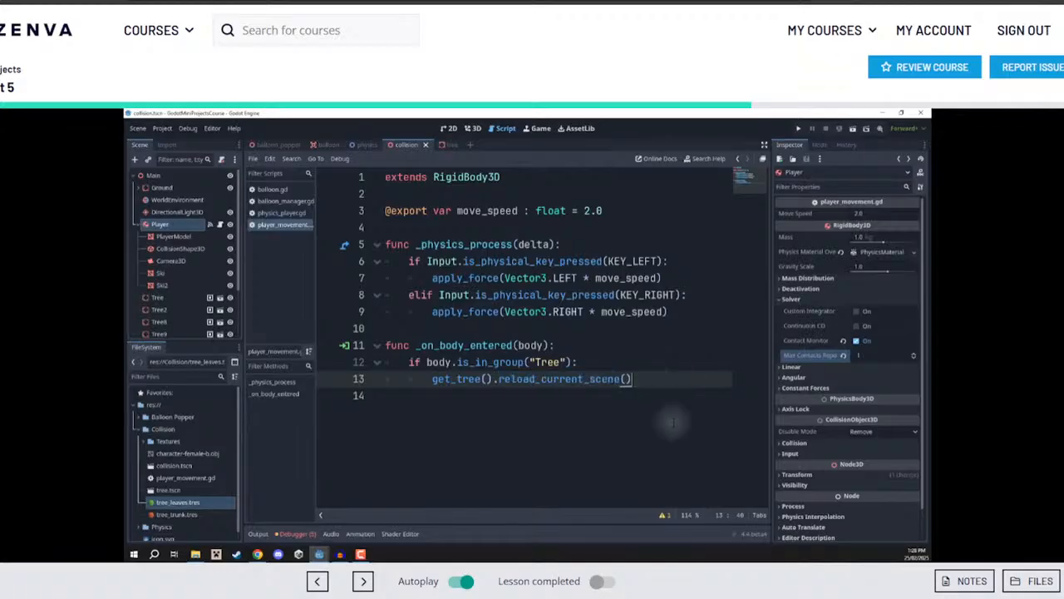
{"action": "key", "text": "BackSpace"}
{"action": "key", "text": "BackSpace"}
{"action": "type", "text": ".call_deferred()"}
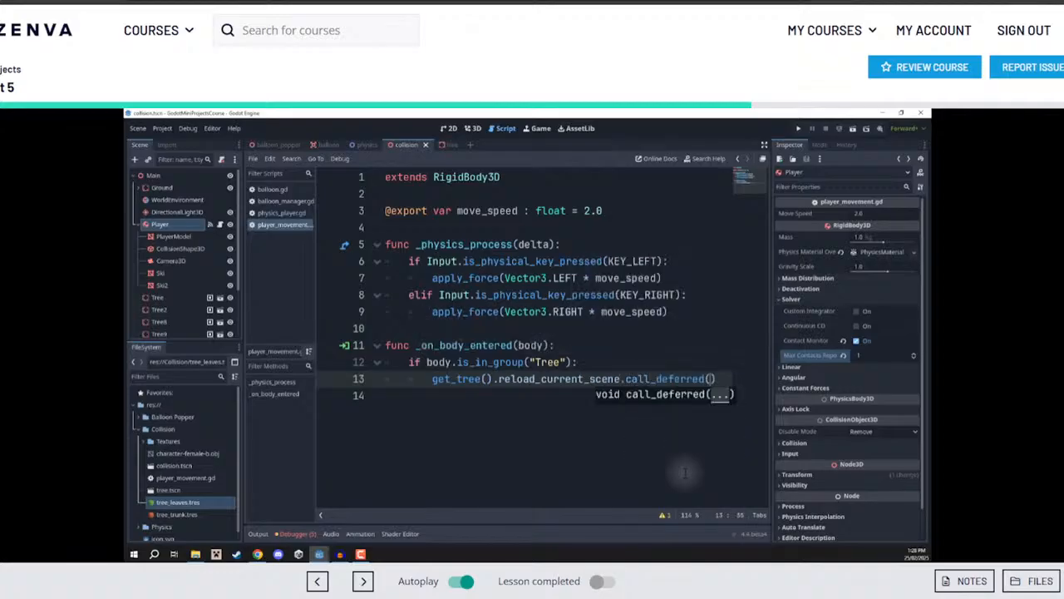
{"action": "left_click", "coordinate": [653, 363]}
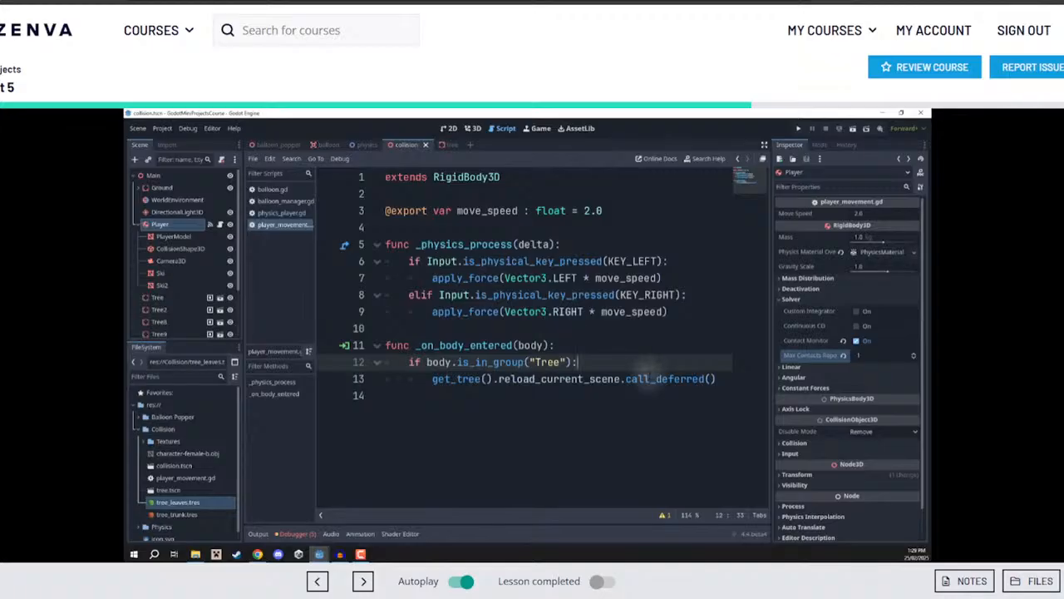
{"action": "mouse_move", "coordinate": [648, 375]}
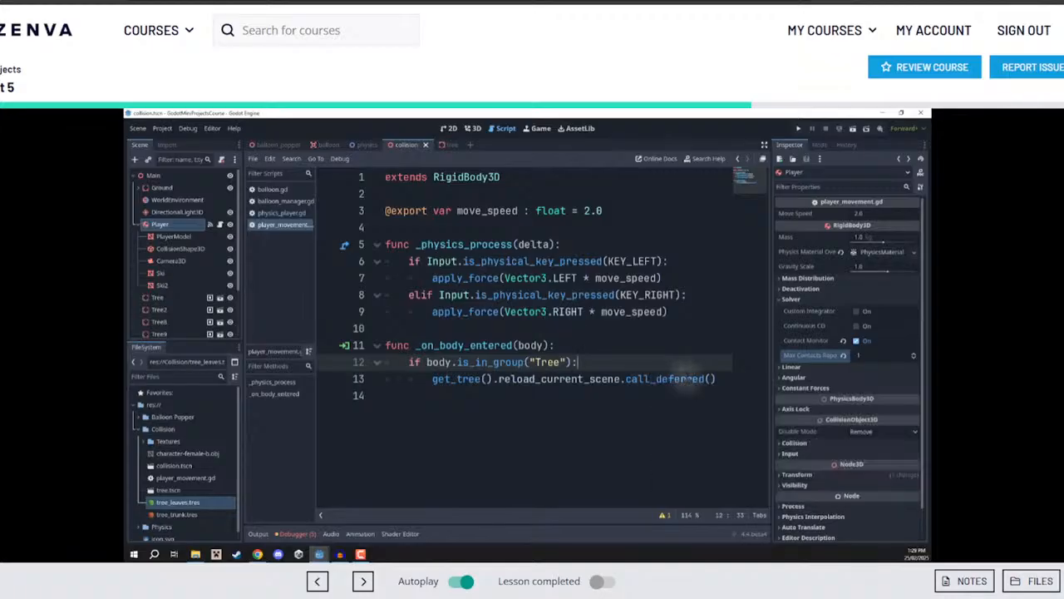
{"action": "mouse_move", "coordinate": [684, 376]}
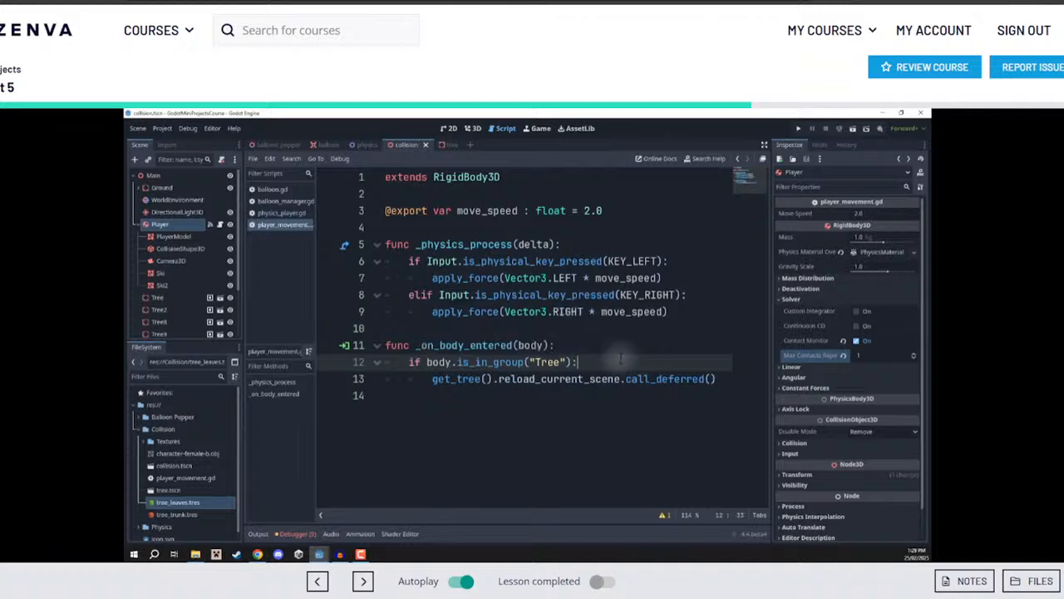
{"action": "left_click", "coordinate": [853, 130]}
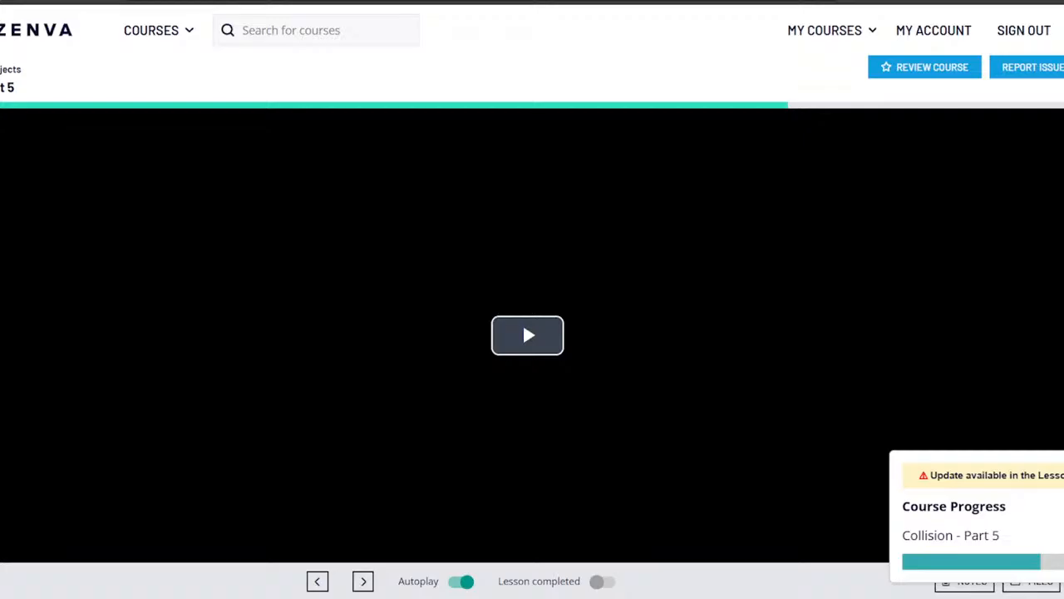
Replay the Collision Part 5 lesson video and skip ahead past the opening to the Player's signals section
{"action": "left_click", "coordinate": [522, 323]}
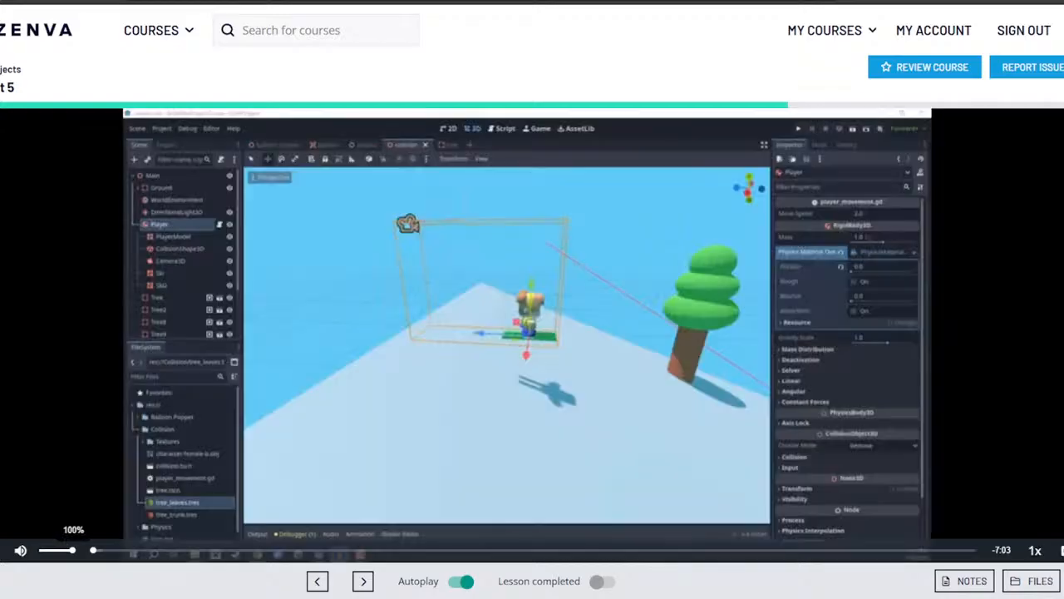
{"action": "left_click", "coordinate": [64, 549]}
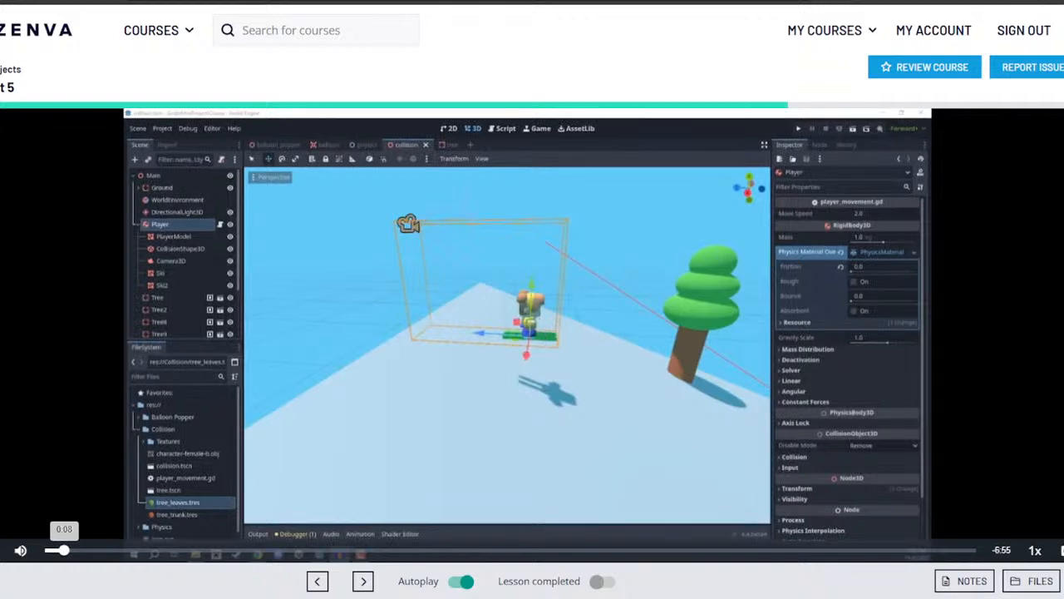
{"action": "left_click", "coordinate": [88, 550]}
{"action": "left_click", "coordinate": [106, 550]}
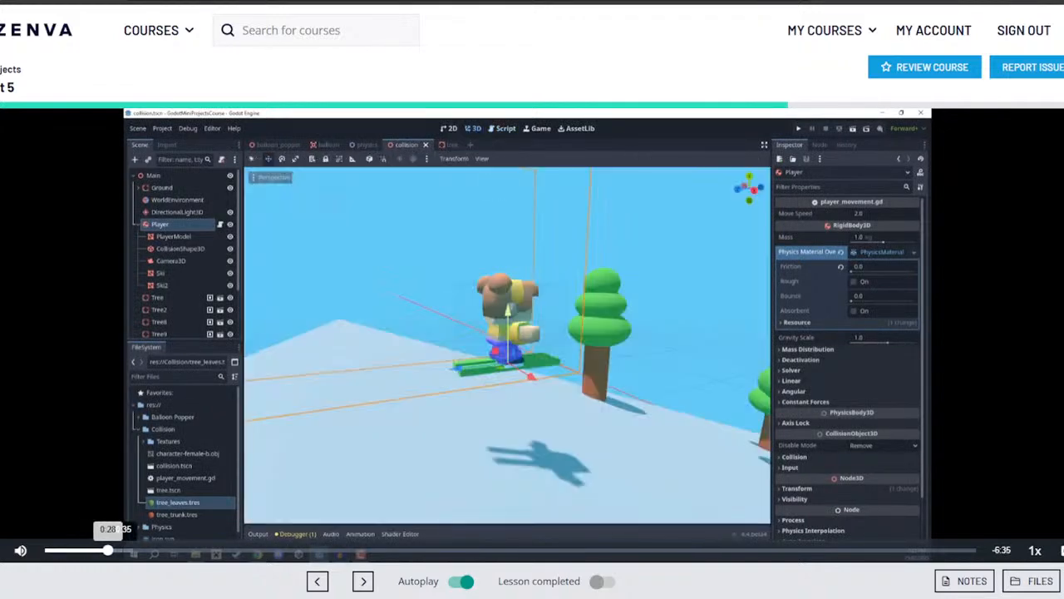
{"action": "left_click", "coordinate": [132, 550]}
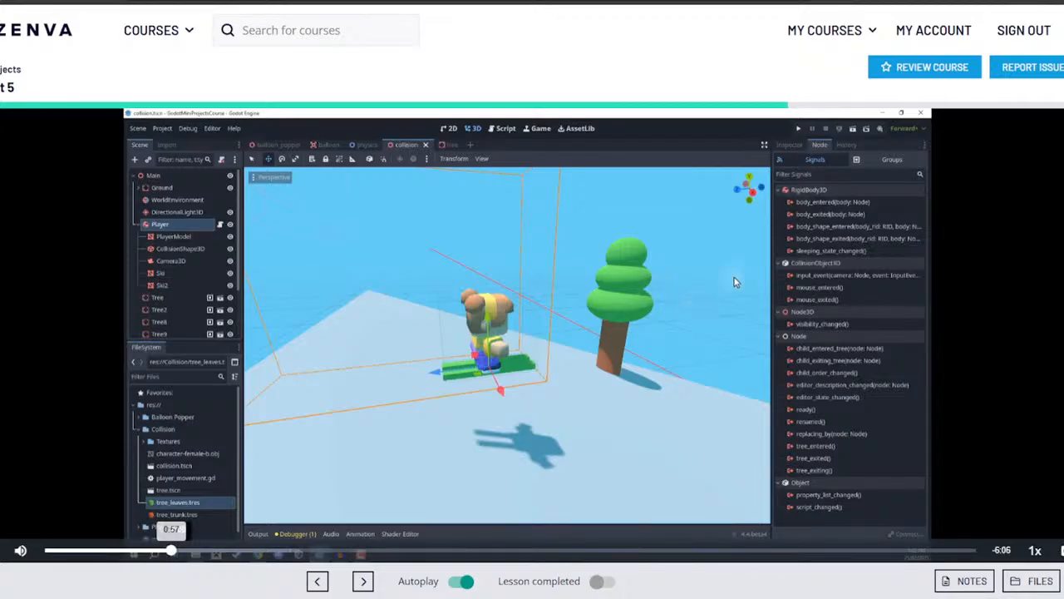
{"action": "left_click_drag", "start_coordinate": [170, 550], "coordinate": [295, 551]}
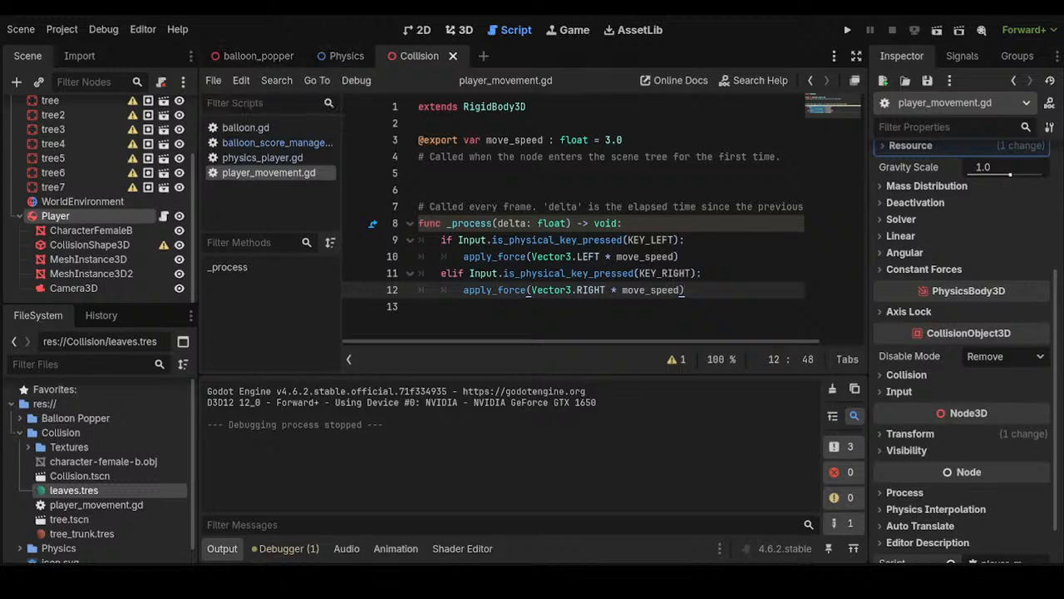
In the Godot editor, connect the Player's body_entered signal to a new _on_body_entered function in player_movement.gd
{"action": "left_click", "coordinate": [459, 30]}
{"action": "middle_click_drag", "start_coordinate": [532, 241], "coordinate": [495, 249]}
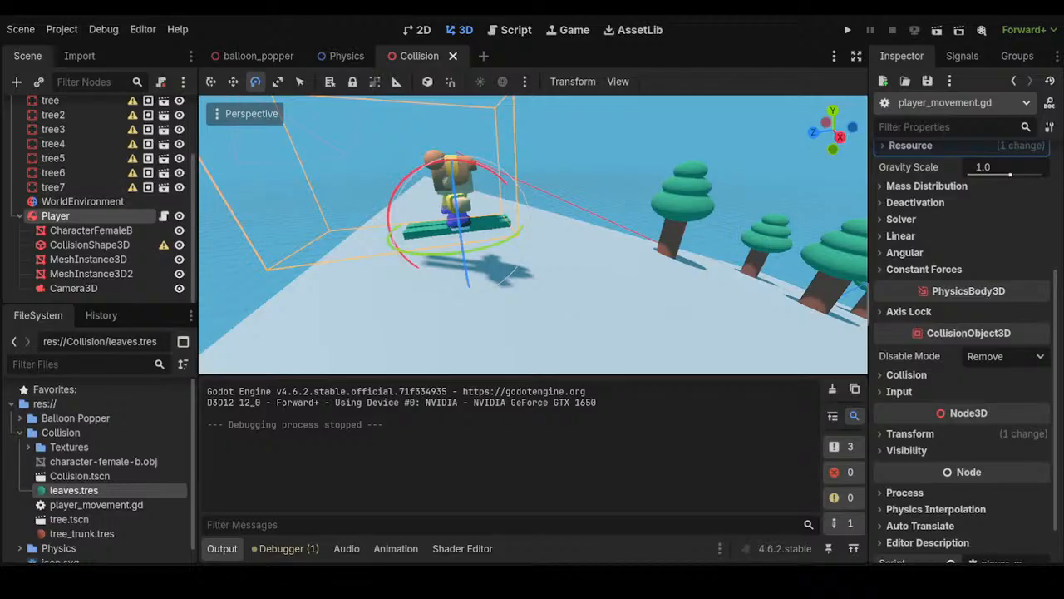
{"action": "left_click", "coordinate": [962, 56]}
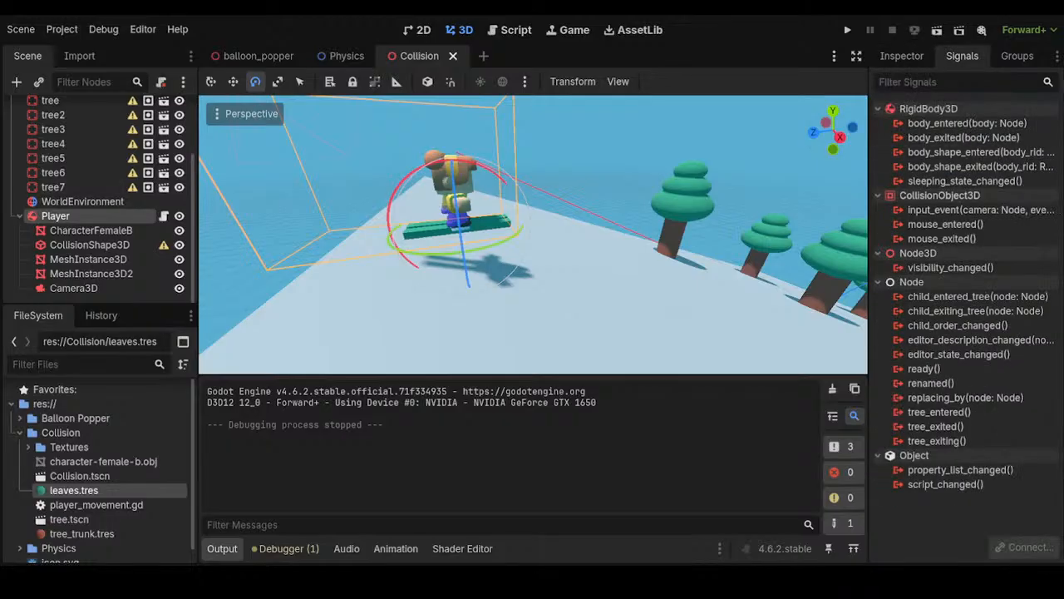
{"action": "left_click", "coordinate": [967, 123]}
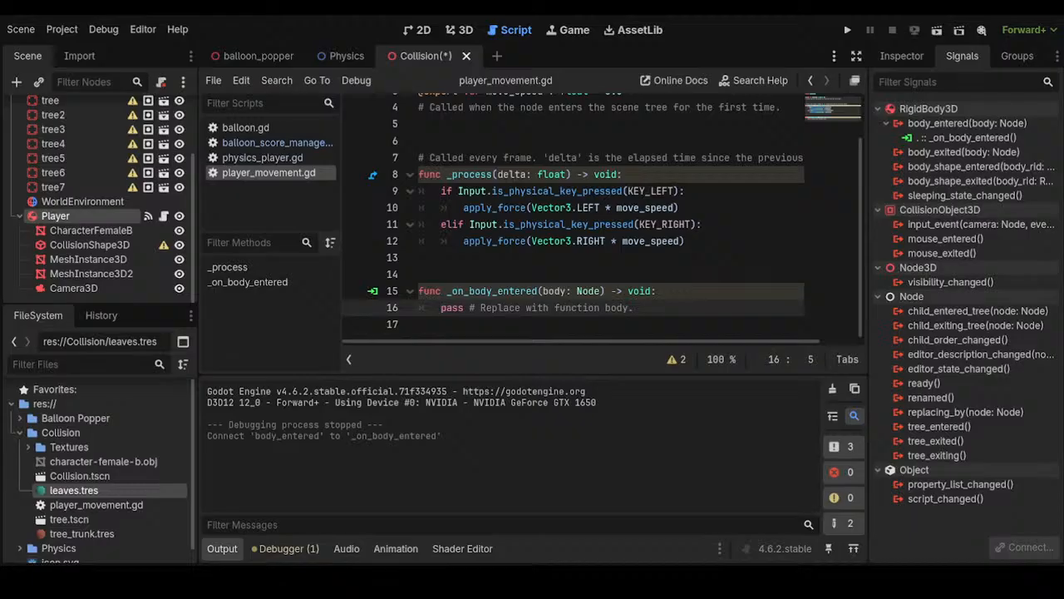
Replace the placeholder body of _on_body_entered with the condition if body.is_in_group("tree"):
{"action": "left_click_drag", "start_coordinate": [634, 308], "coordinate": [441, 308]}
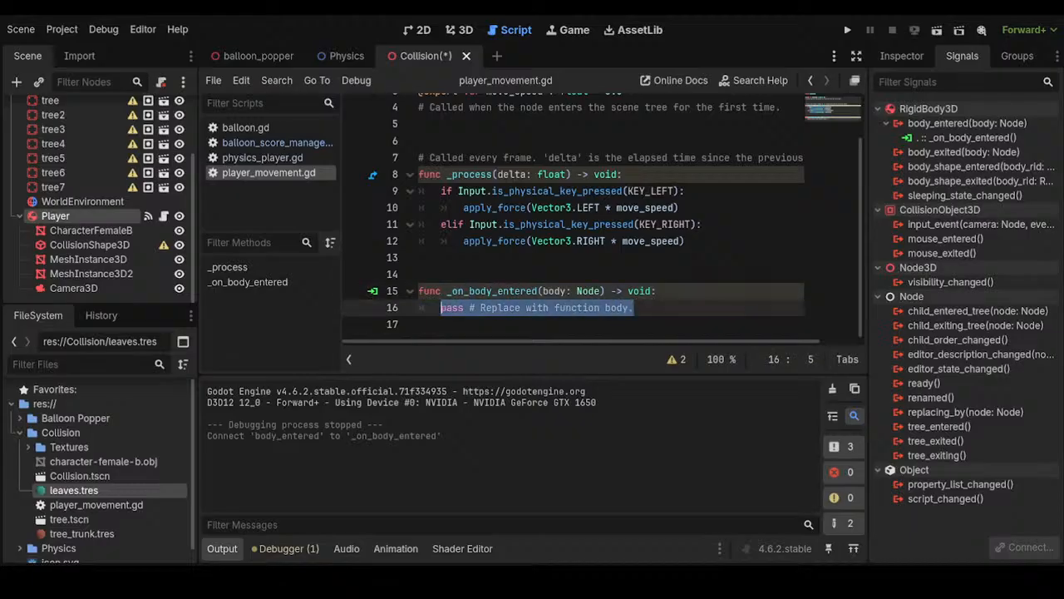
{"action": "key", "text": "BackSpace"}
{"action": "type", "text": "if"}
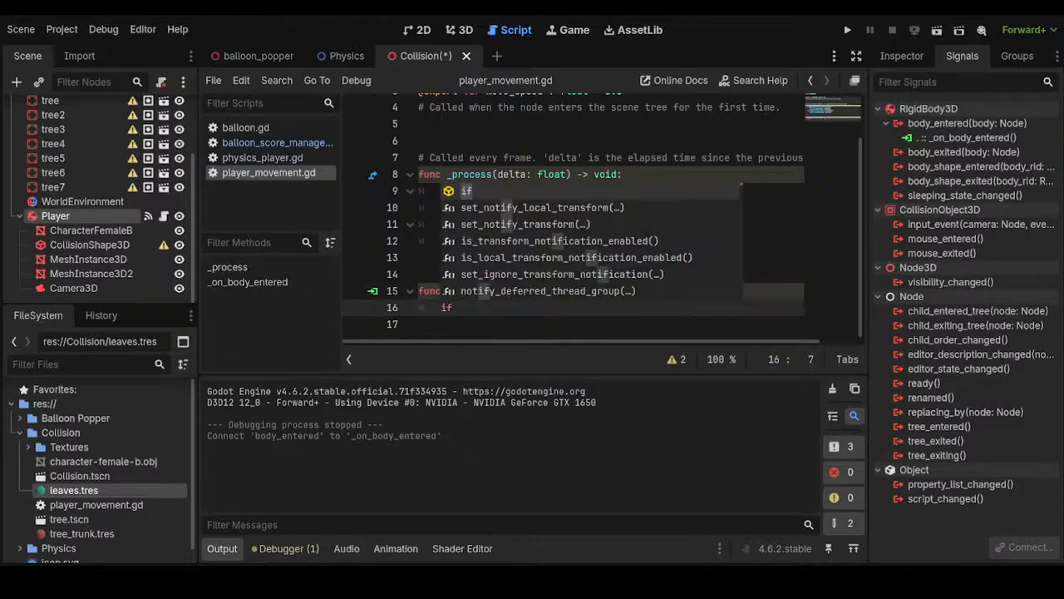
{"action": "type", "text": " body"}
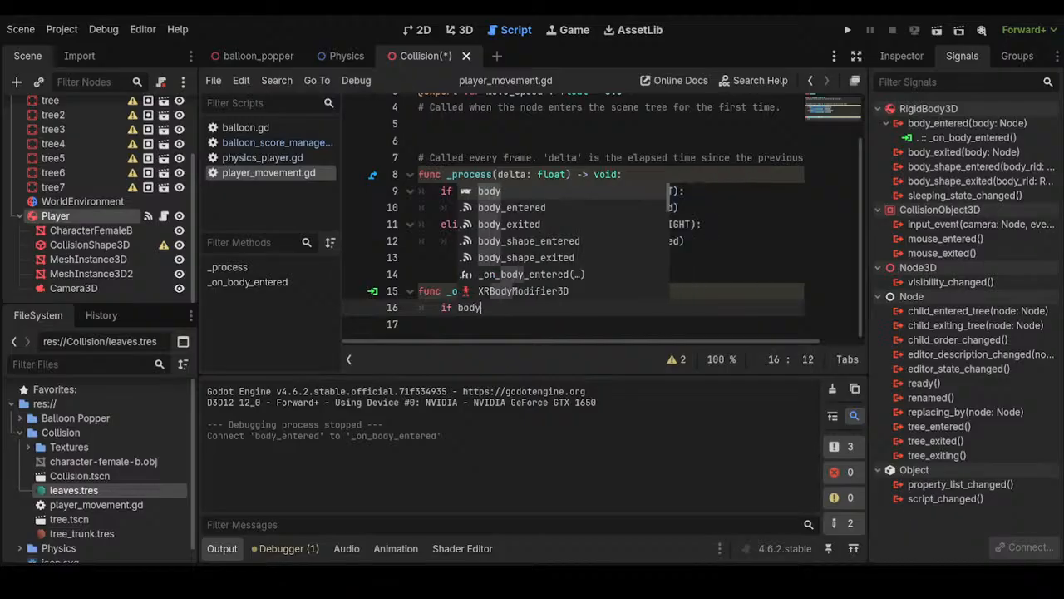
{"action": "type", "text": ".is"}
{"action": "type", "text": "_in"}
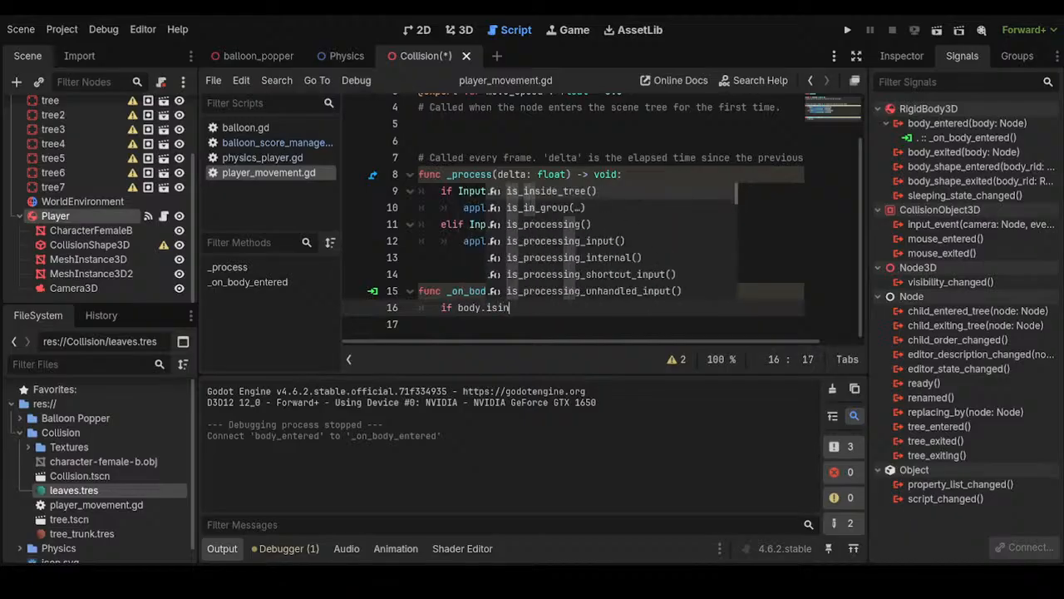
{"action": "key", "text": "Return"}
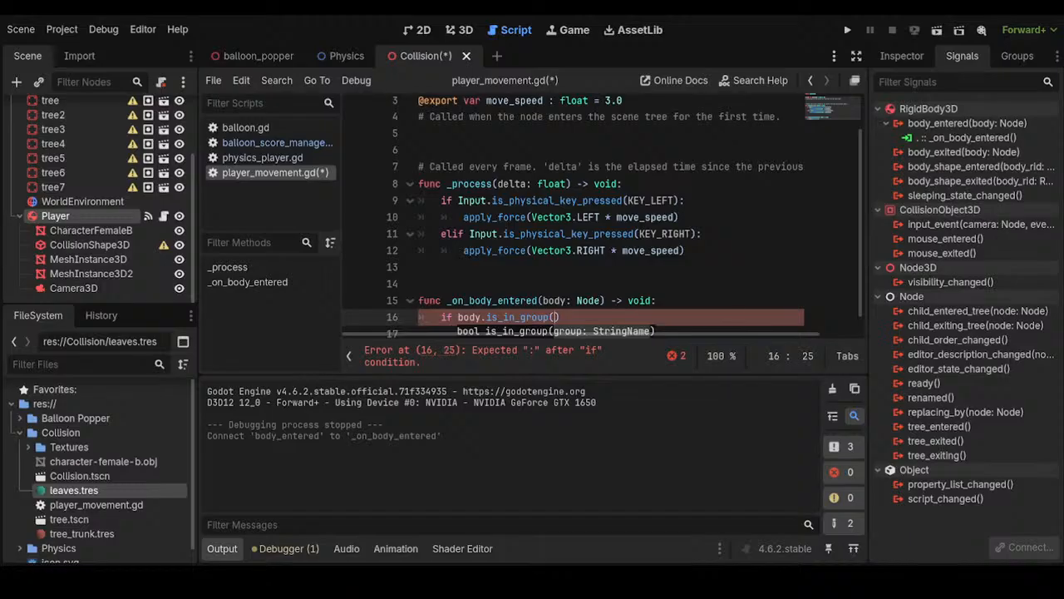
{"action": "type", "text": "t"}
{"action": "key", "text": "BackSpace"}
{"action": "type", "text": "\"tree"}
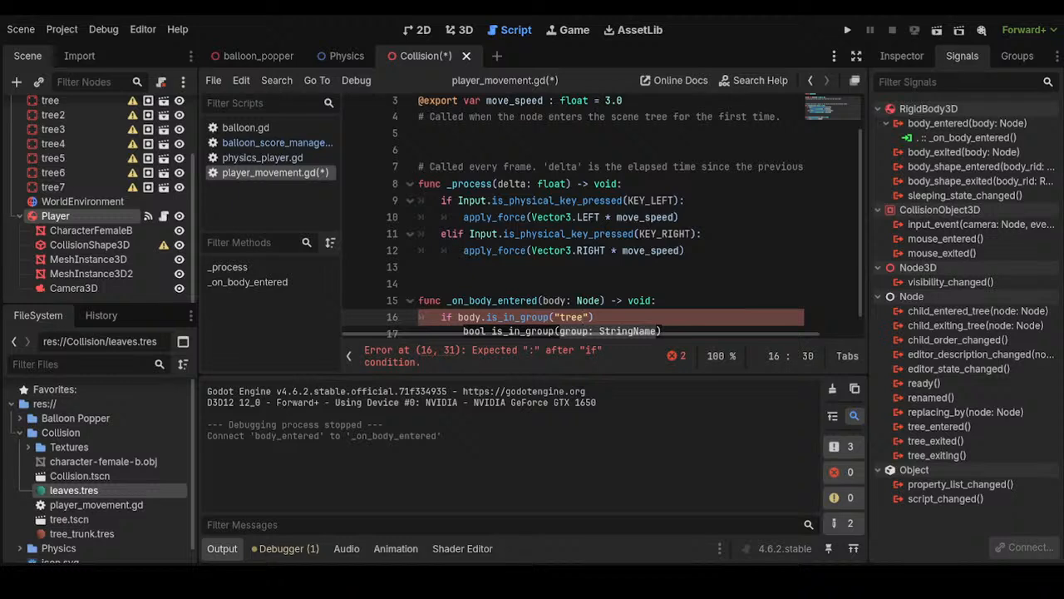
{"action": "key", "text": "End"}
{"action": "type", "text": ":"}
{"action": "key", "text": "Return"}
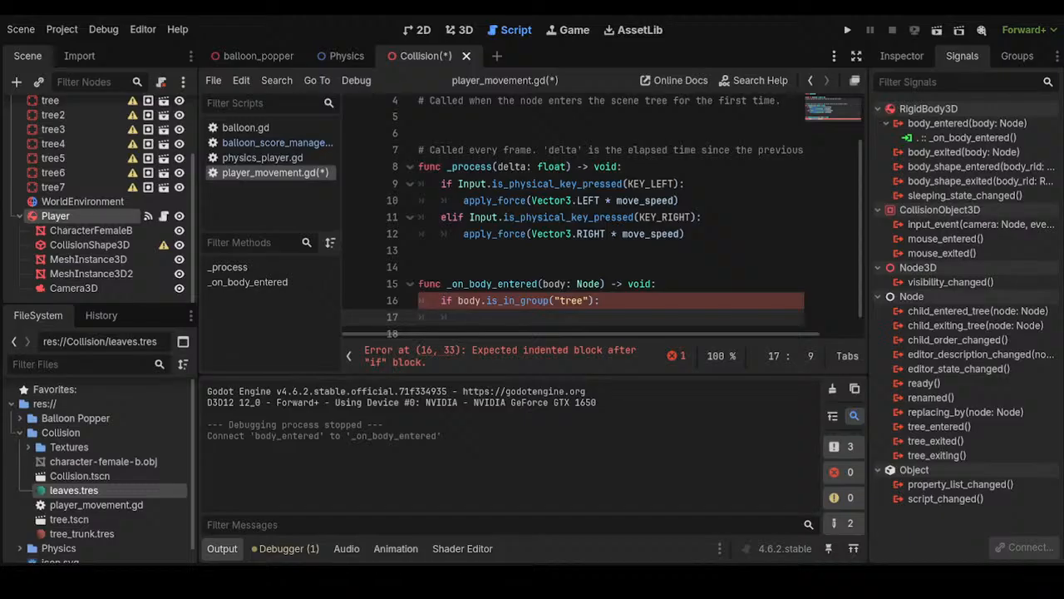
Add the line get_tree().reload_current_scene() inside the tree group condition
{"action": "type", "text": "get"}
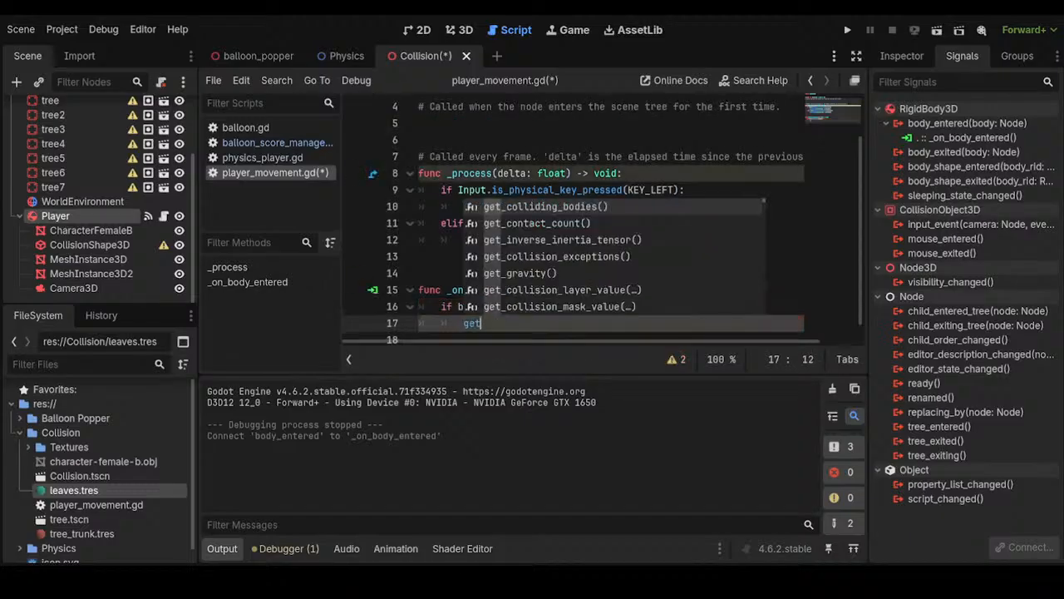
{"action": "type", "text": "tre"}
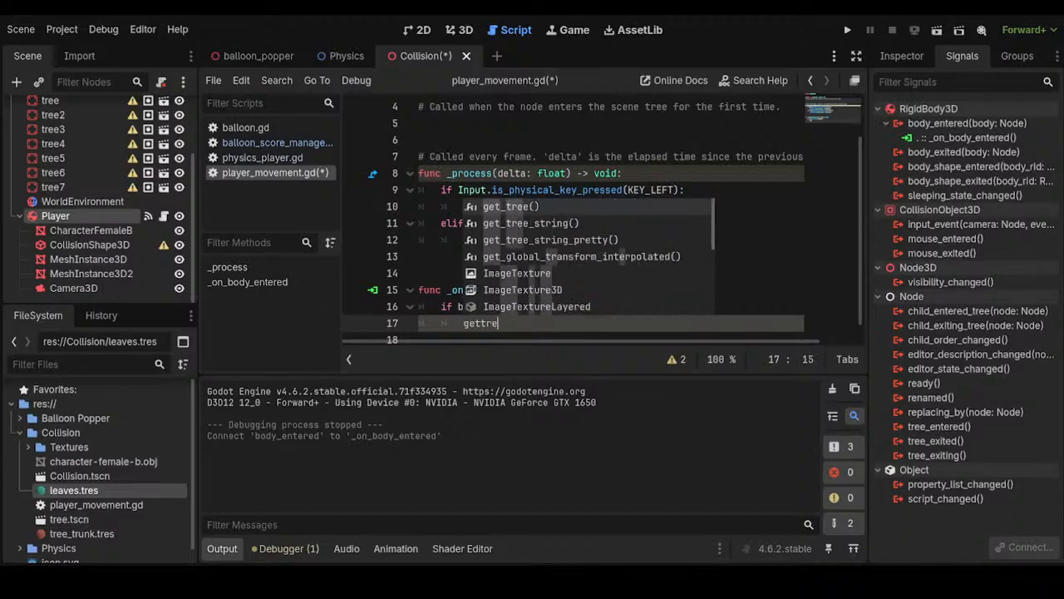
{"action": "key", "text": "Return"}
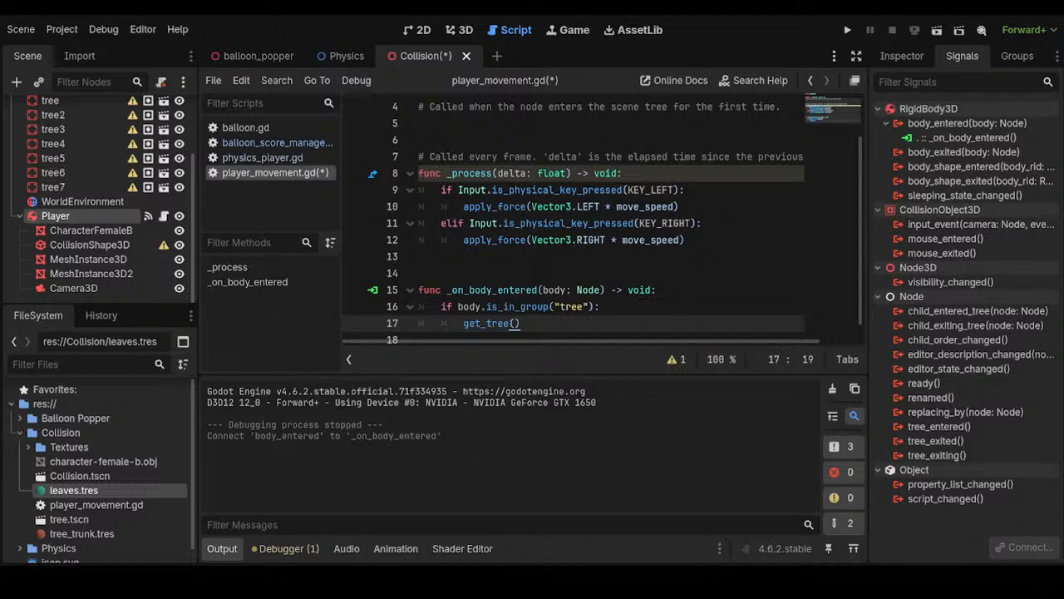
{"action": "type", "text": ".reloa"}
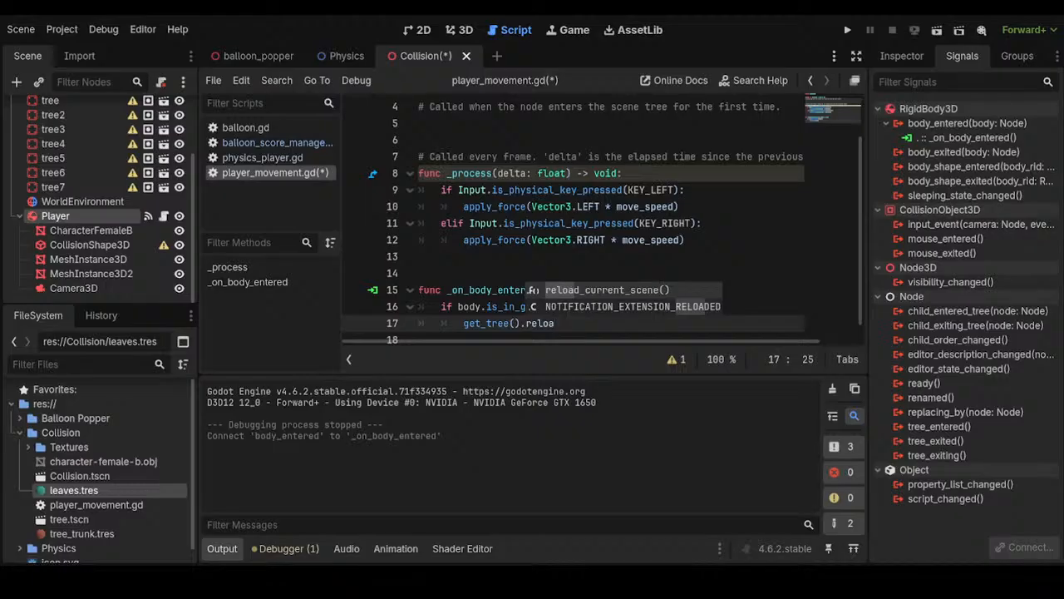
{"action": "key", "text": "Return"}
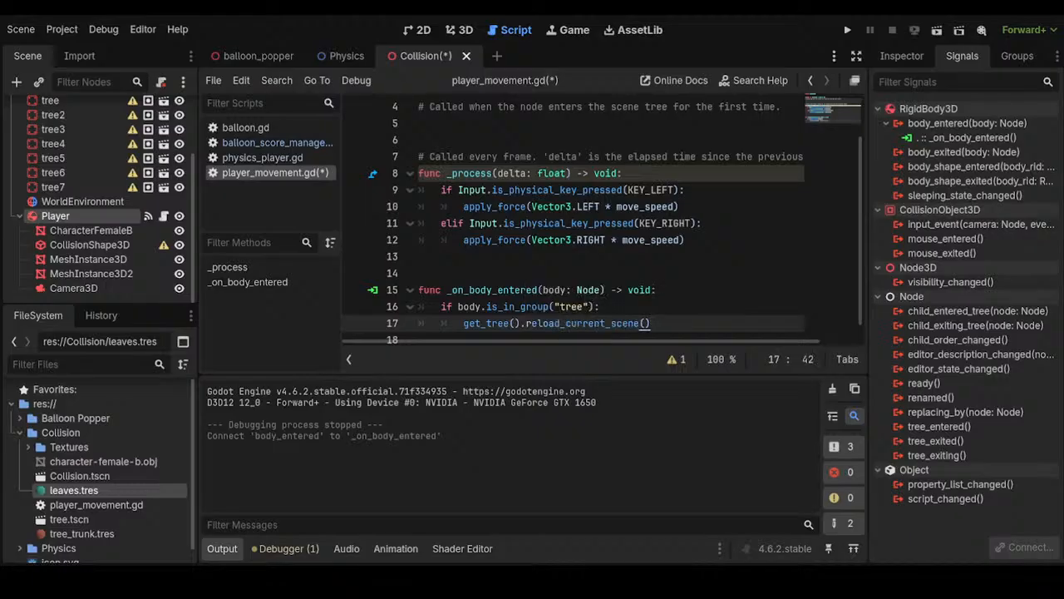
{"action": "type", "text": ".defer"}
{"action": "key", "text": "BackSpace"}
{"action": "key", "text": "BackSpace"}
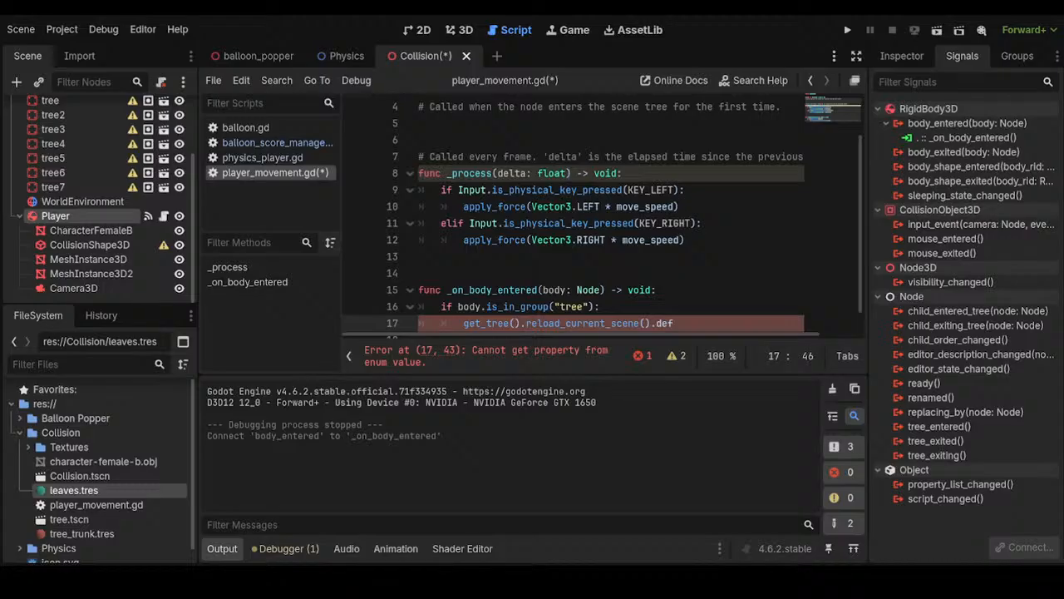
{"action": "key", "text": "BackSpace"}
{"action": "key", "text": "BackSpace"}
{"action": "key", "text": "BackSpace"}
{"action": "key", "text": "BackSpace"}
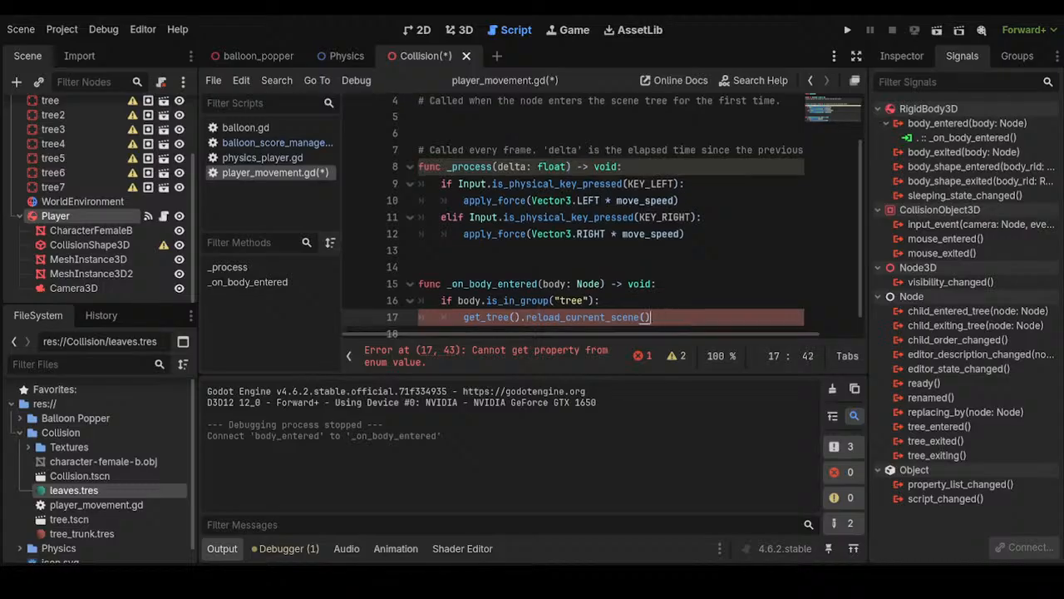
{"action": "type", "text": ".call"}
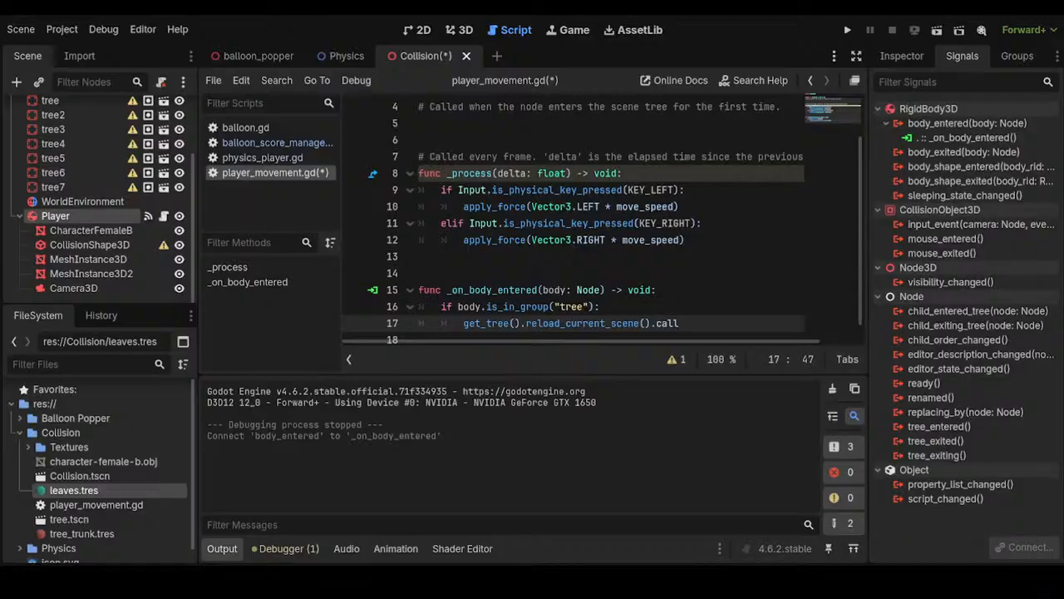
{"action": "key", "text": "BackSpace"}
{"action": "key", "text": "BackSpace"}
{"action": "key", "text": "BackSpace"}
{"action": "key", "text": "BackSpace"}
{"action": "key", "text": "BackSpace"}
Change the reload line to get_tree().reload_current_scene.call_deferred()
{"action": "key", "text": "BackSpace"}
{"action": "key", "text": "BackSpace"}
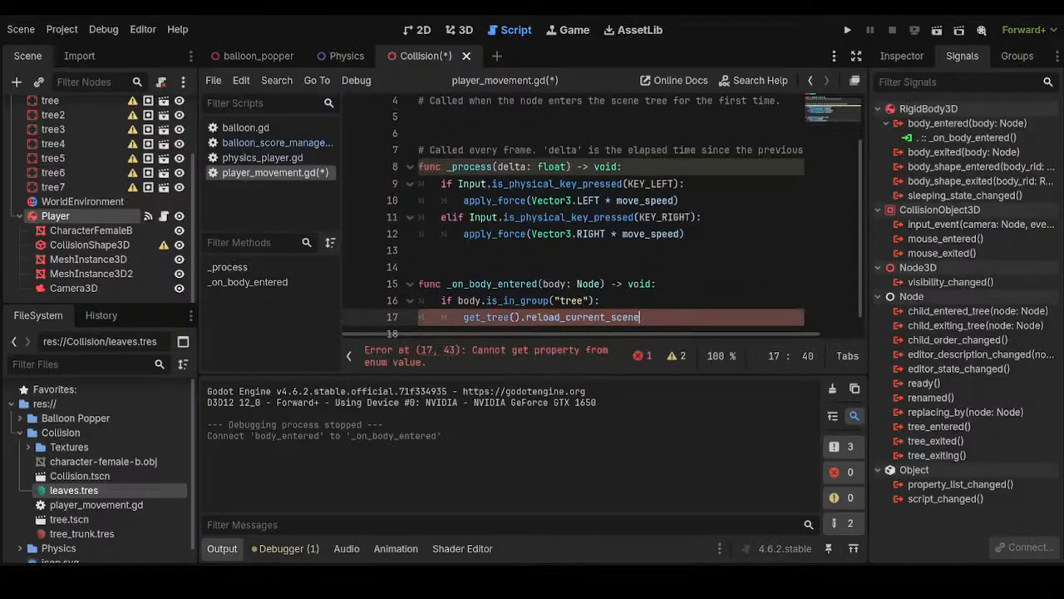
{"action": "type", "text": ".call"}
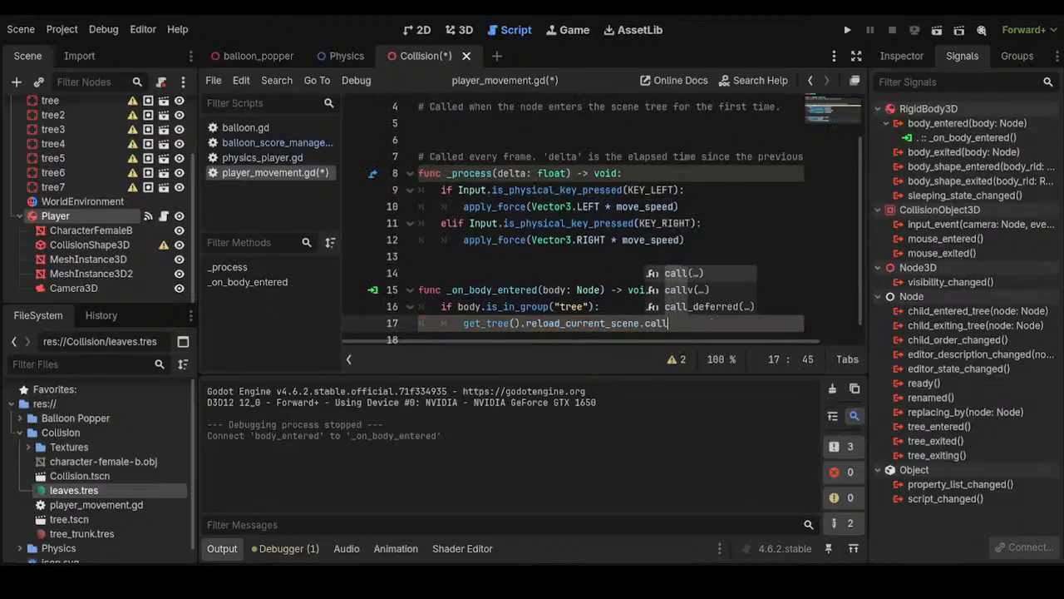
{"action": "key", "text": "Down"}
{"action": "key", "text": "Down"}
{"action": "key", "text": "Return"}
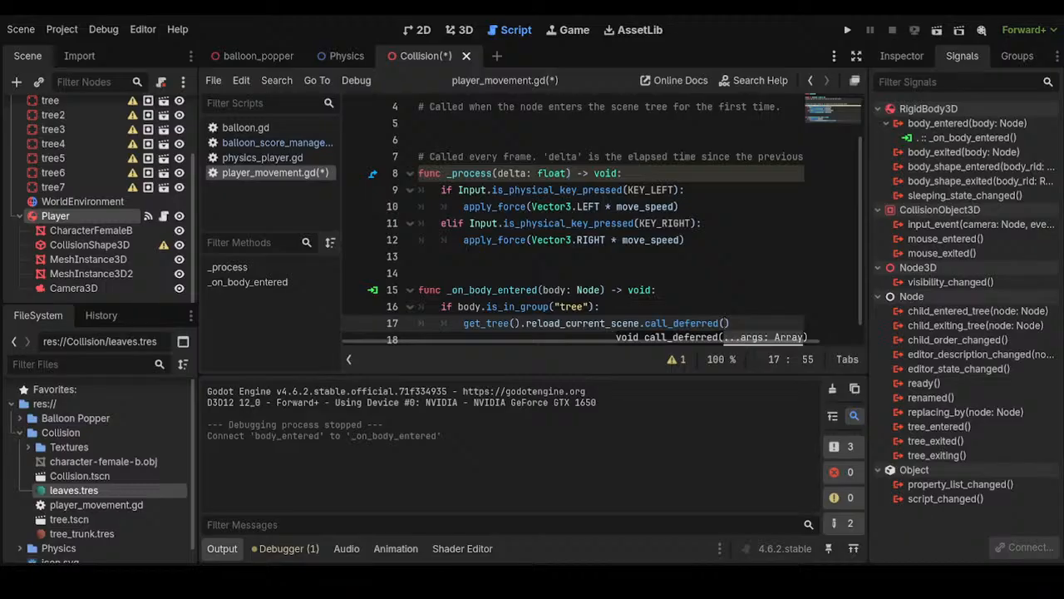
Save the script and test-run the Collision scene twice, stopping the game after each run
{"action": "key", "text": "ctrl+s"}
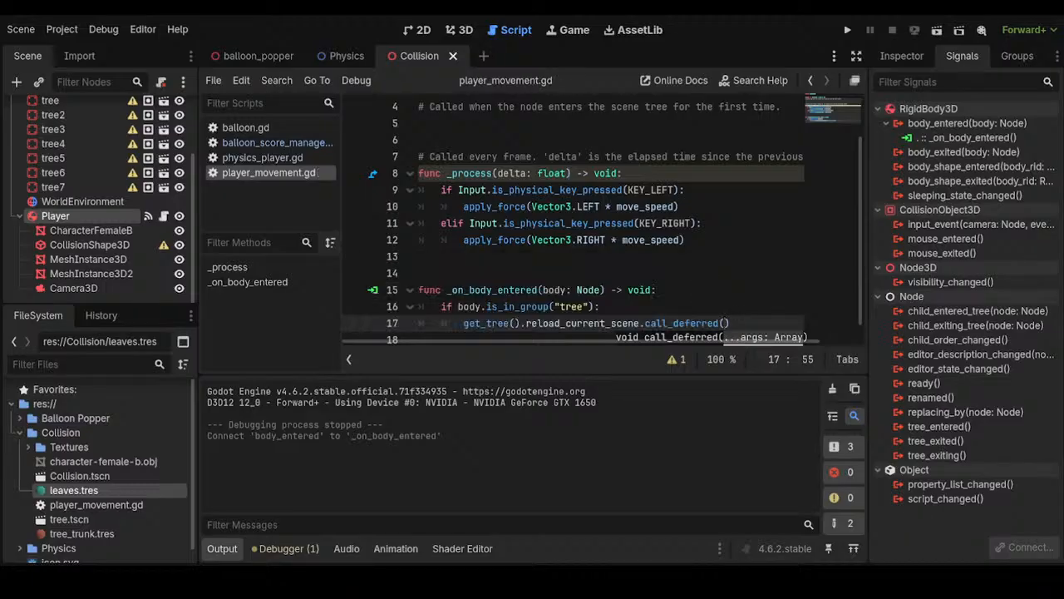
{"action": "left_click", "coordinate": [937, 29]}
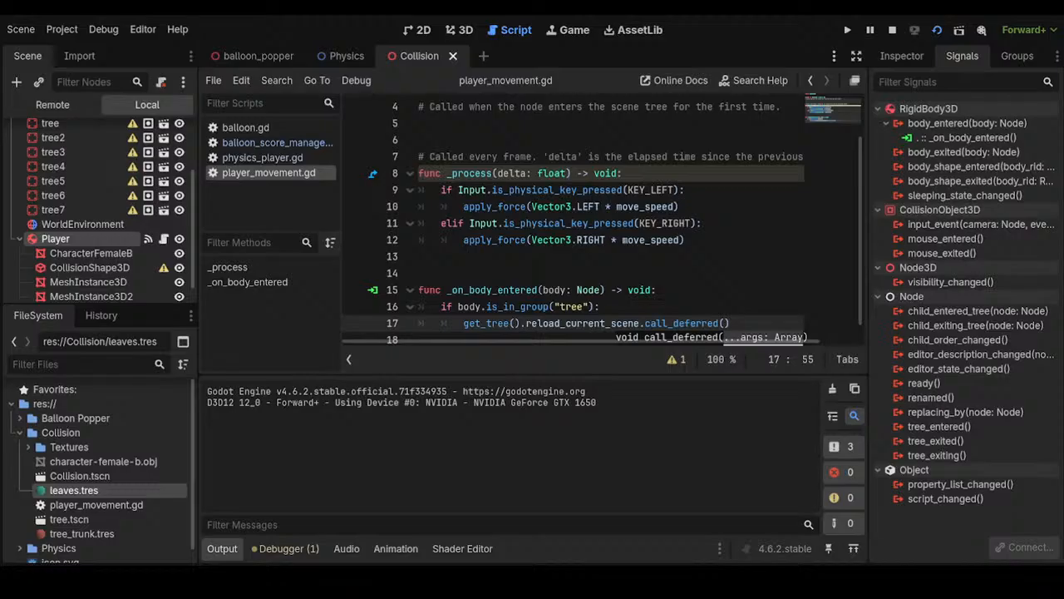
{"action": "left_click", "coordinate": [892, 30]}
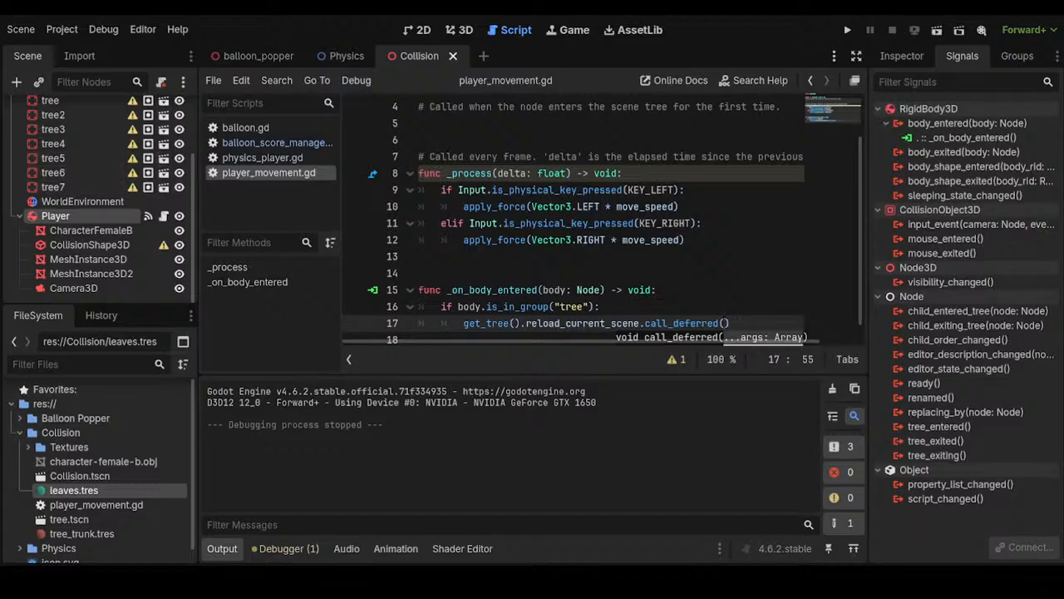
{"action": "scroll", "coordinate": [599, 223], "scroll_direction": "up", "scroll_amount": 1}
{"action": "scroll", "coordinate": [598, 223], "scroll_direction": "down", "scroll_amount": 2}
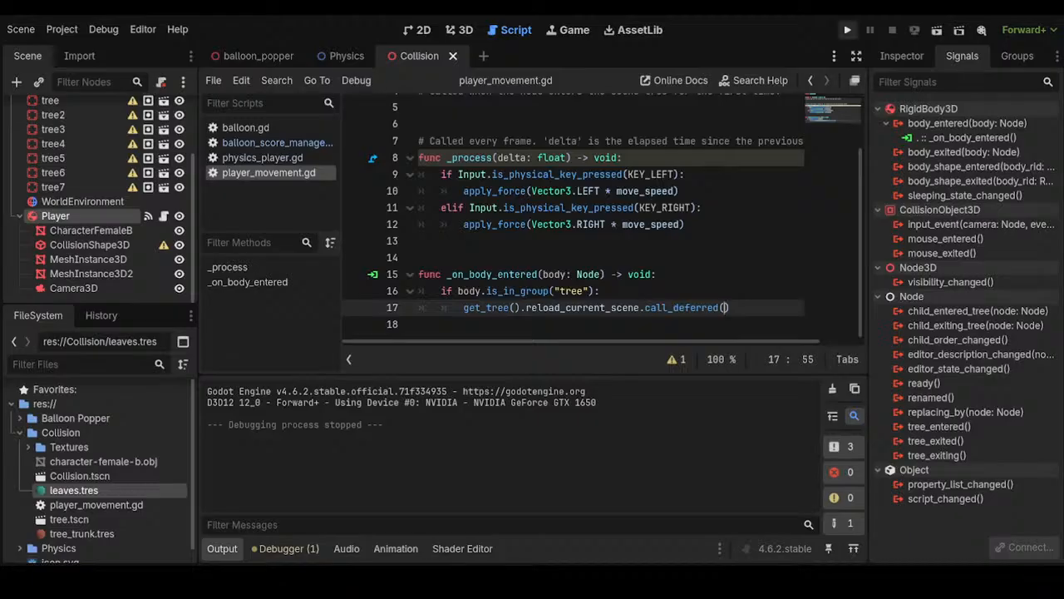
{"action": "left_click", "coordinate": [937, 30]}
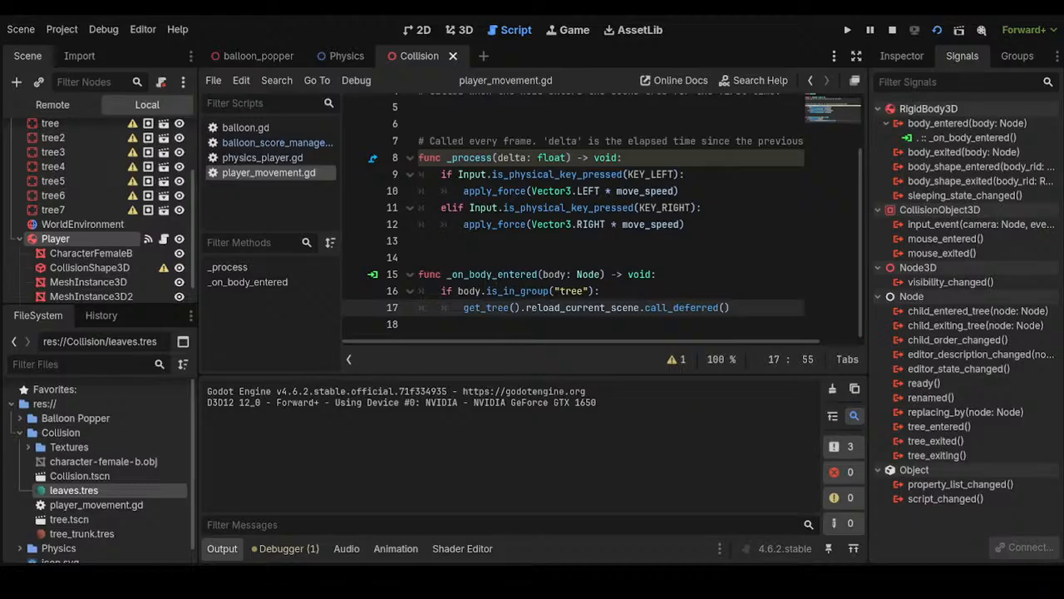
{"action": "left_click", "coordinate": [893, 30]}
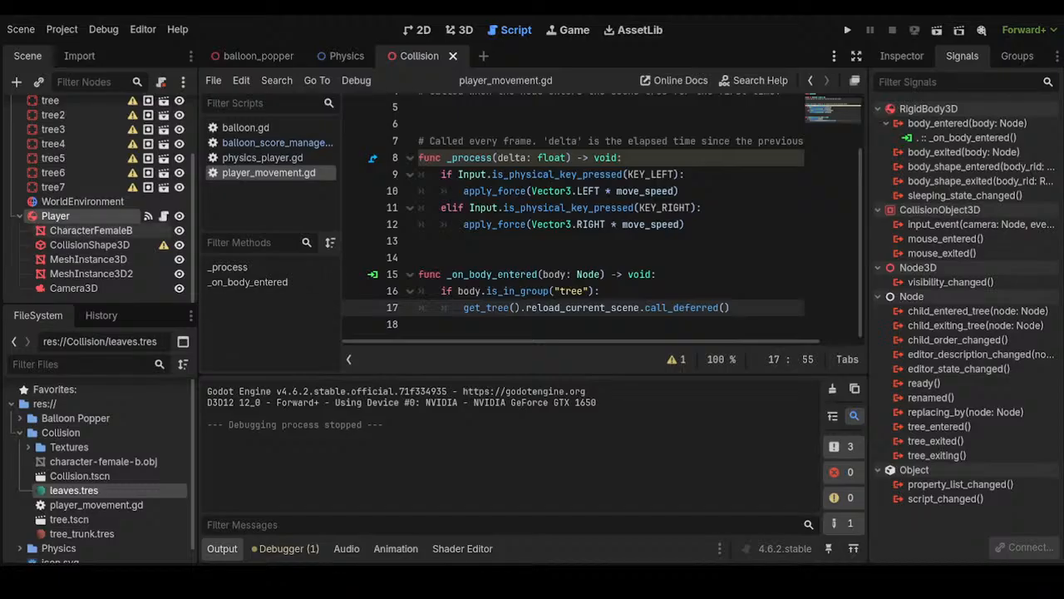
Open the tree scene, remove its root from the tree group, add it back, and close the scene
{"action": "left_click", "coordinate": [163, 172]}
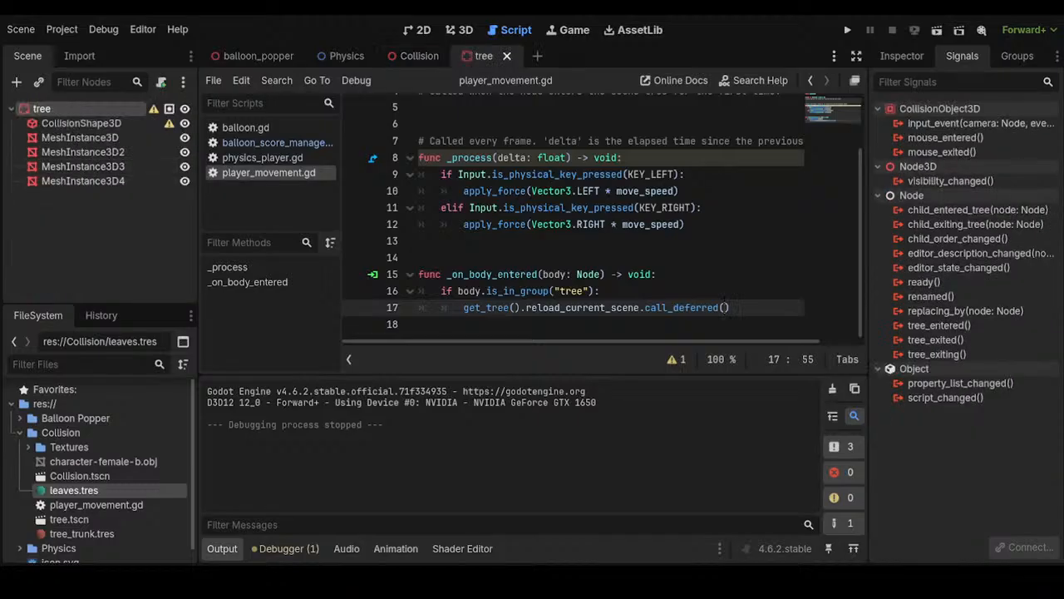
{"action": "left_click", "coordinate": [1017, 56]}
{"action": "left_click", "coordinate": [899, 123]}
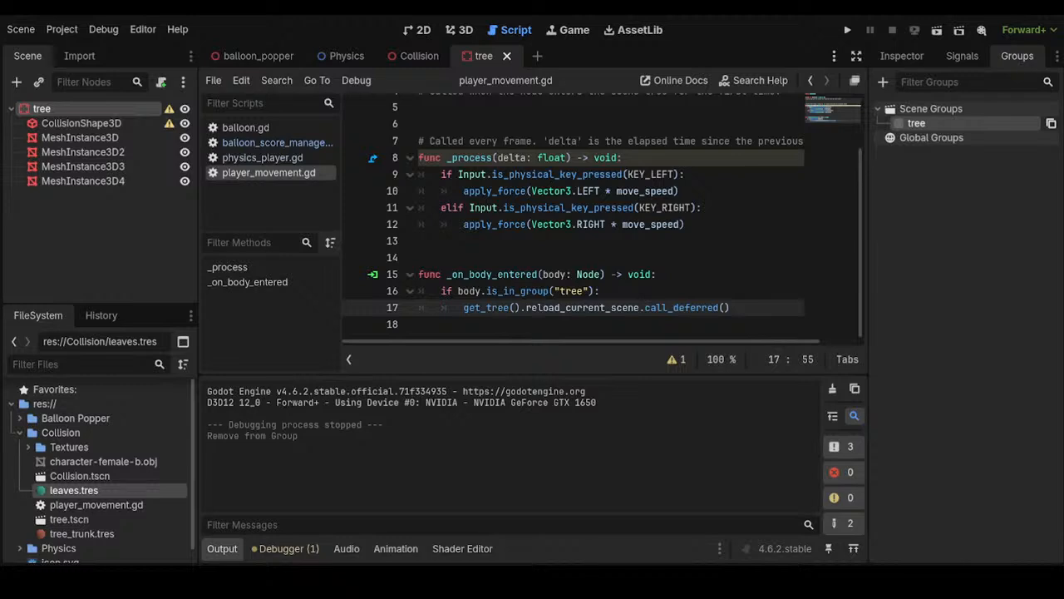
{"action": "left_click", "coordinate": [898, 123]}
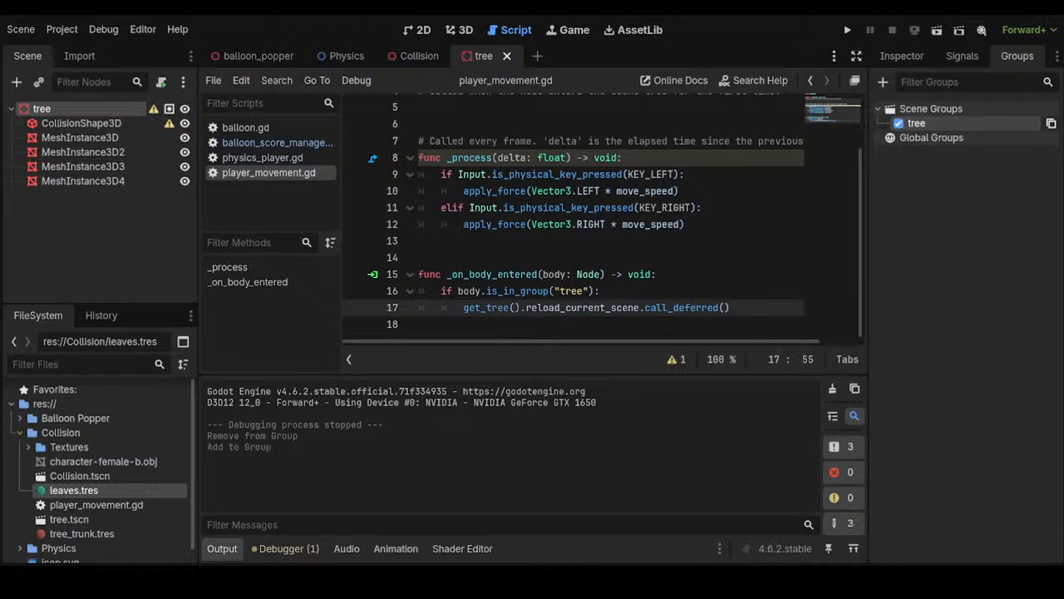
{"action": "left_click", "coordinate": [506, 56]}
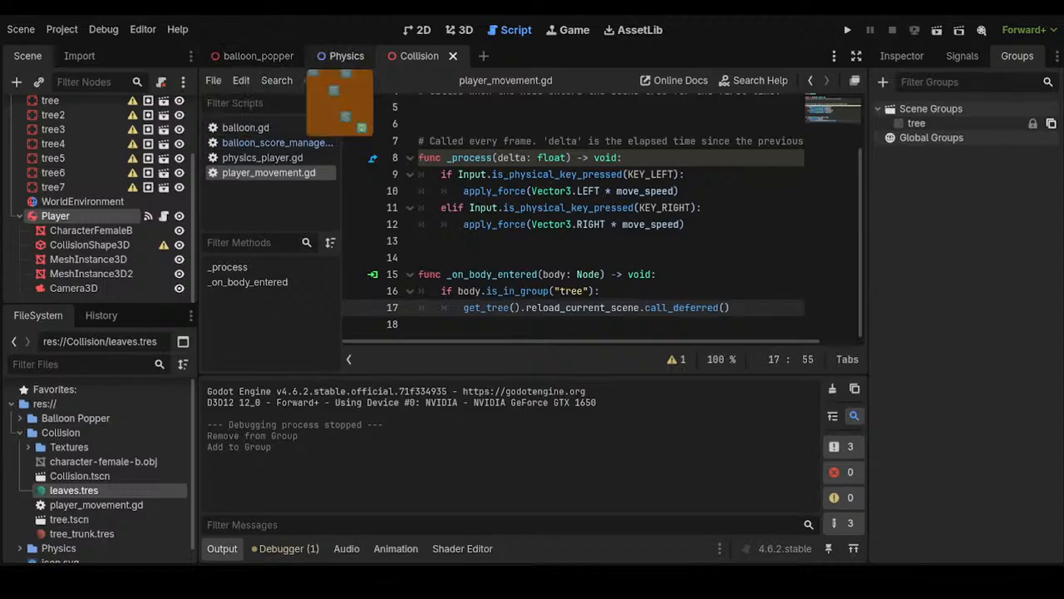
Examine the Player in the 3D view, including its CharacterFemaleB and CollisionShape3D nodes, and return to the player_movement.gd script
{"action": "left_click", "coordinate": [459, 30]}
{"action": "scroll", "coordinate": [532, 235], "scroll_direction": "up", "scroll_amount": 7}
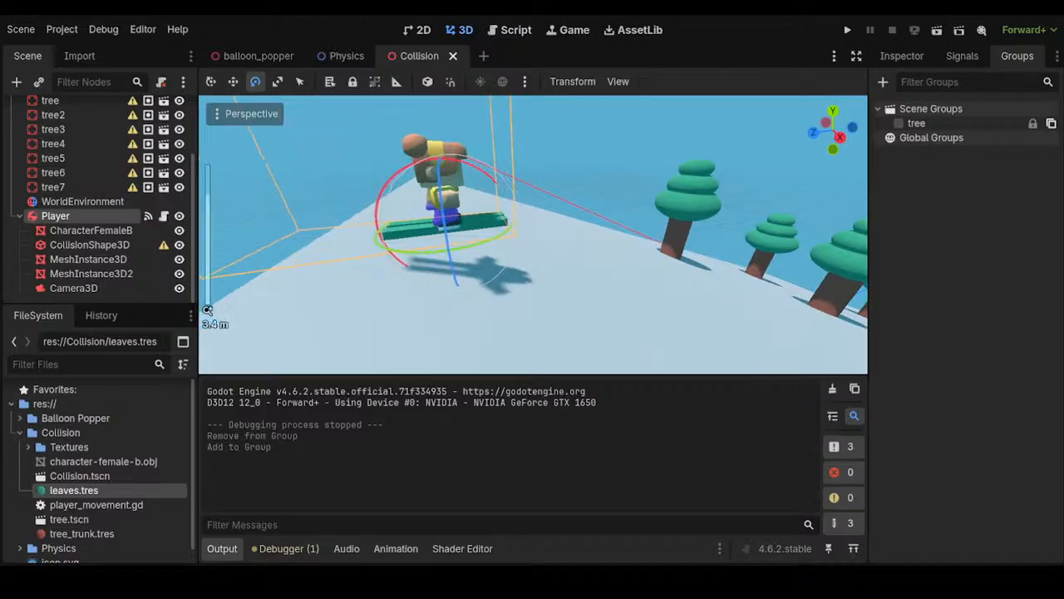
{"action": "scroll", "coordinate": [532, 235], "scroll_direction": "down", "scroll_amount": 2}
{"action": "scroll", "coordinate": [532, 236], "scroll_direction": "down", "scroll_amount": 8}
{"action": "middle_click_drag", "start_coordinate": [532, 235], "coordinate": [528, 213]}
{"action": "scroll", "coordinate": [436, 205], "scroll_direction": "down", "scroll_amount": 5}
{"action": "scroll", "coordinate": [532, 235], "scroll_direction": "up", "scroll_amount": 5}
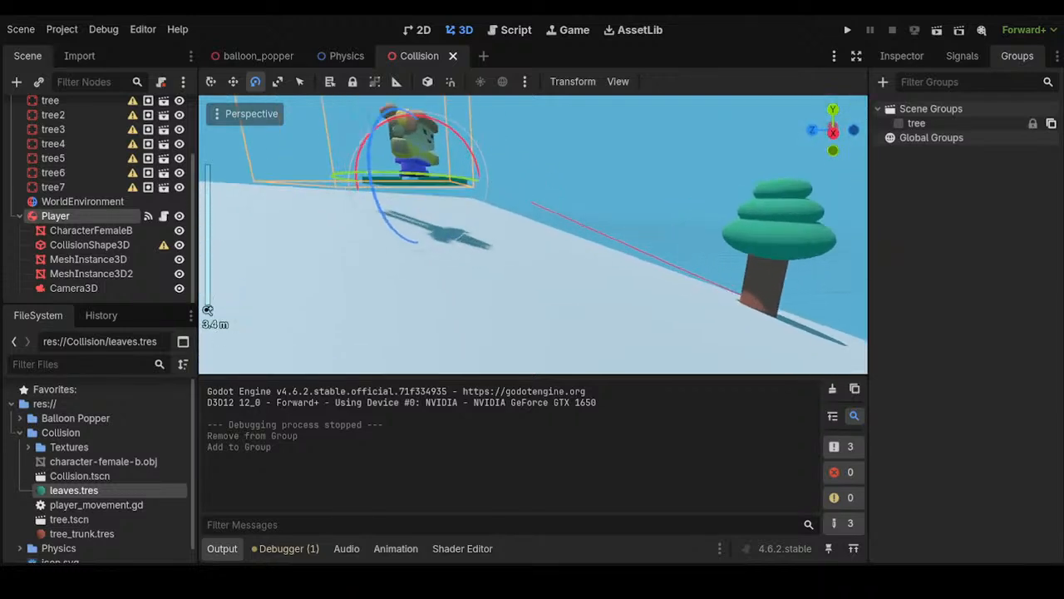
{"action": "mouse_move", "coordinate": [532, 235]}
{"action": "middle_mouse_down"}
{"action": "mouse_move", "coordinate": [642, 249]}
{"action": "mouse_move", "coordinate": [524, 232]}
{"action": "mouse_move", "coordinate": [551, 241]}
{"action": "middle_mouse_up"}
{"action": "scroll", "coordinate": [592, 246], "scroll_direction": "down", "scroll_amount": 6}
{"action": "scroll", "coordinate": [633, 252], "scroll_direction": "up", "scroll_amount": 3}
{"action": "scroll", "coordinate": [634, 253], "scroll_direction": "up", "scroll_amount": 5}
{"action": "left_click", "coordinate": [89, 230]}
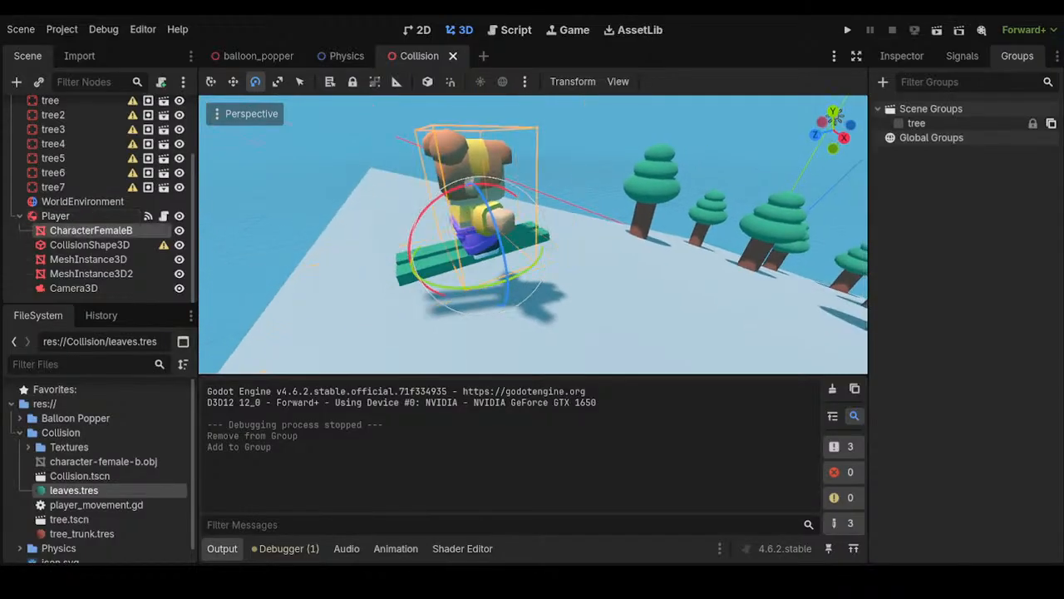
{"action": "left_click", "coordinate": [90, 245]}
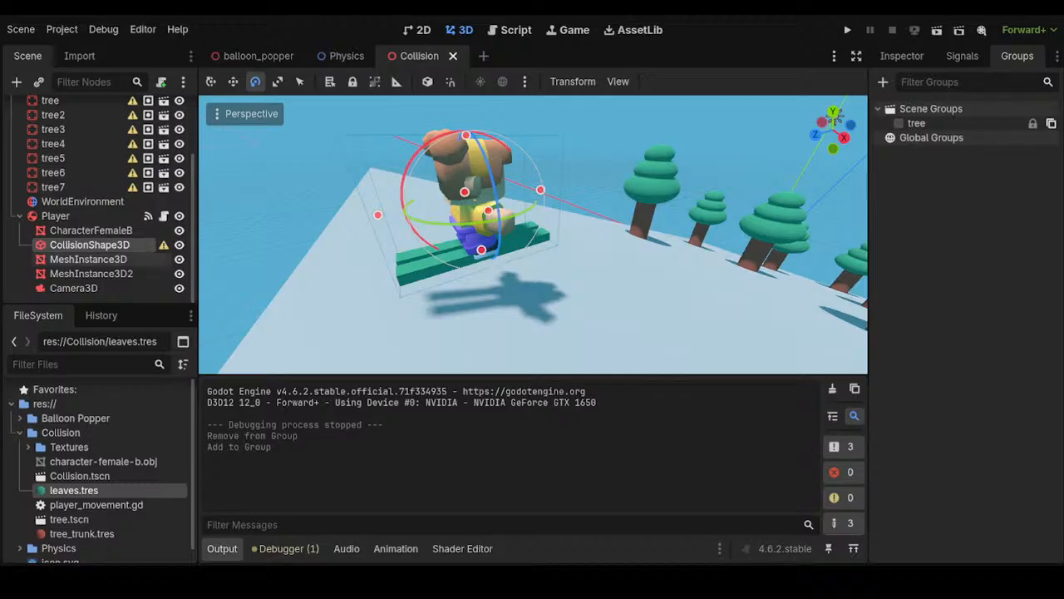
{"action": "middle_click_drag", "start_coordinate": [508, 241], "coordinate": [527, 231]}
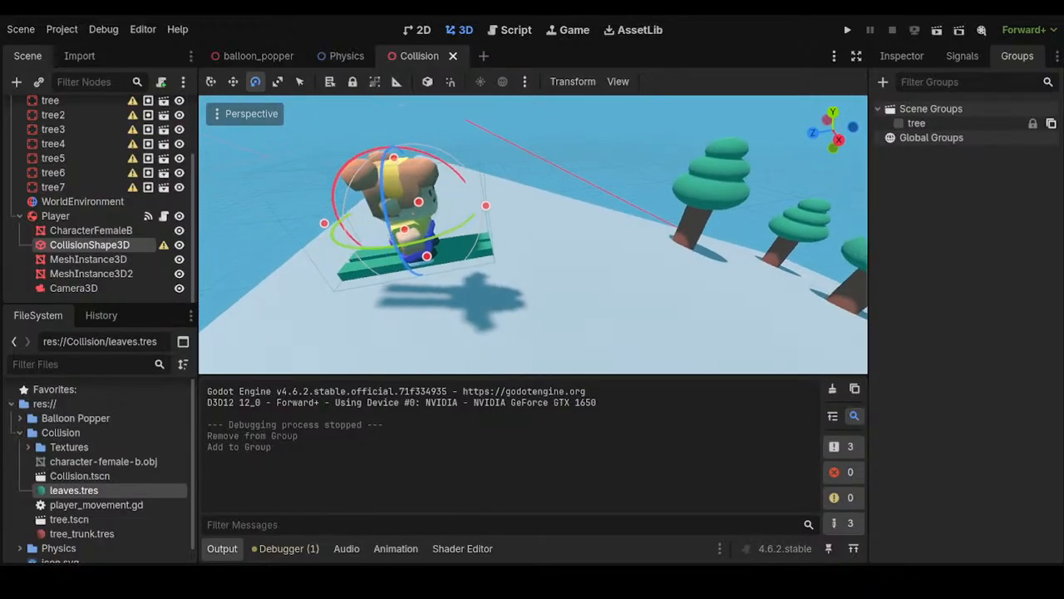
{"action": "left_click", "coordinate": [57, 216]}
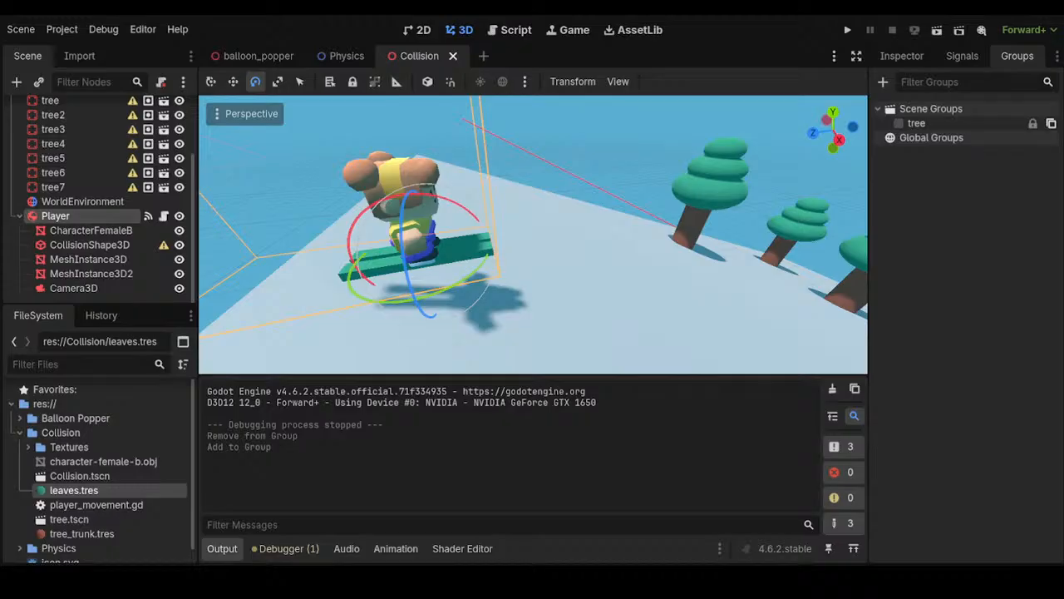
{"action": "left_click", "coordinate": [509, 30]}
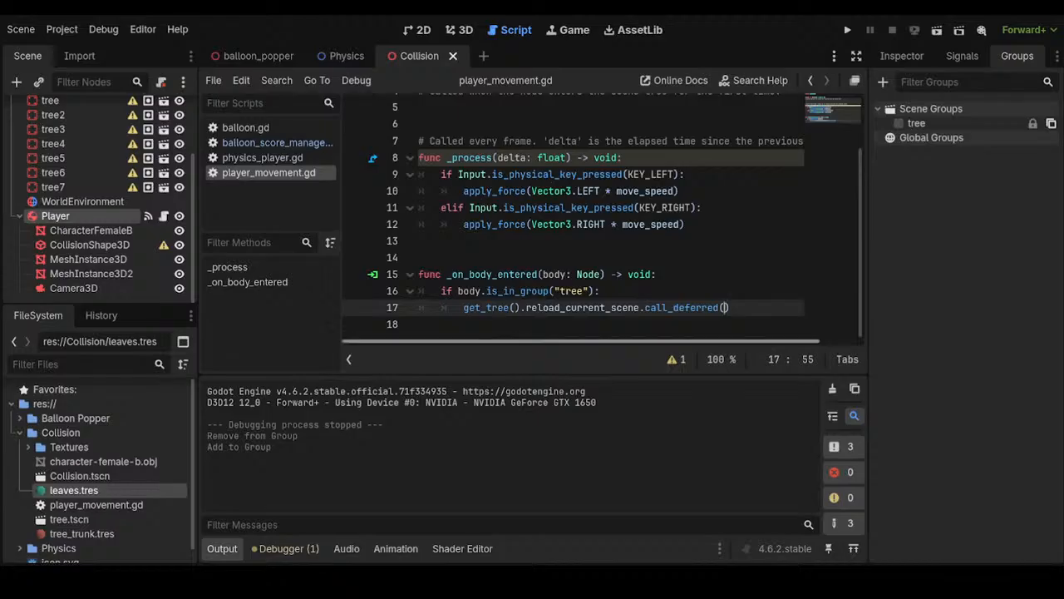
Try a test run with the reload line reduced to get_tree().reload_current_scene(), and restore .call_deferred after stopping the game
{"action": "key", "text": "Left"}
{"action": "key", "text": "Left"}
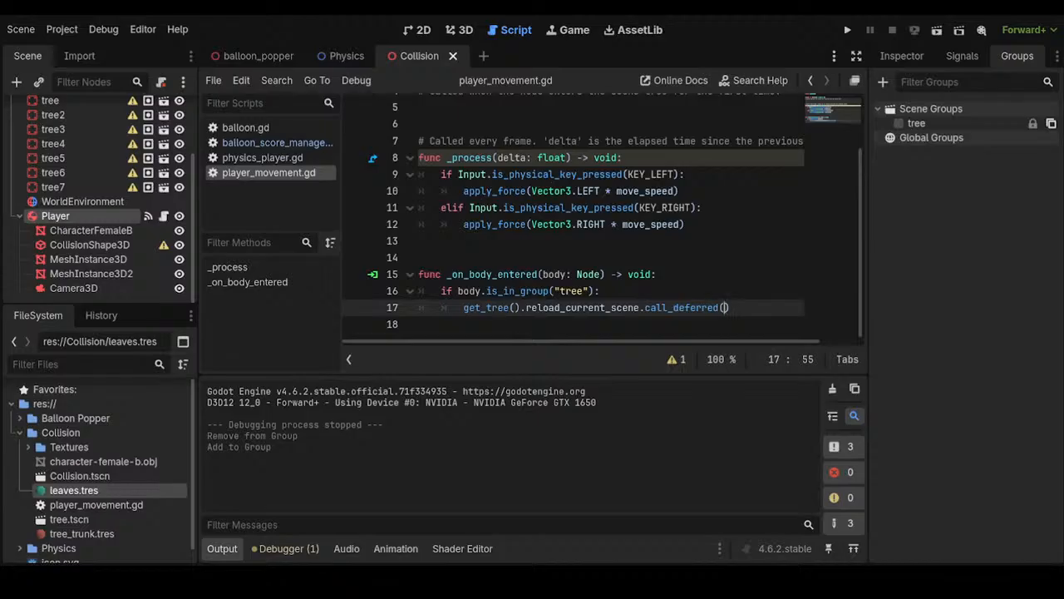
{"action": "key", "text": "ctrl+shift+Left"}
{"action": "key", "text": "shift+Left"}
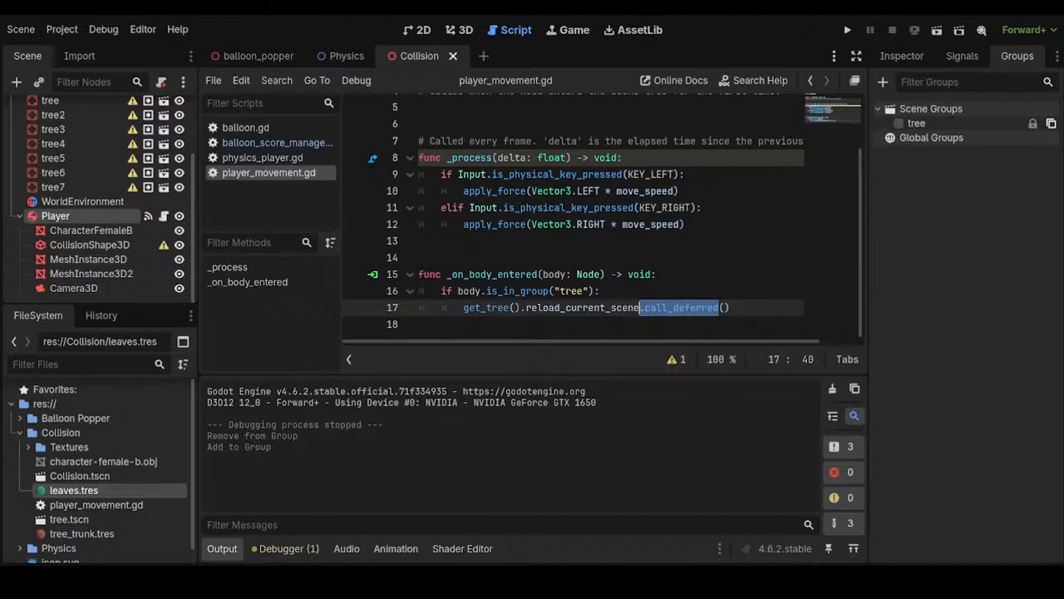
{"action": "key", "text": "BackSpace"}
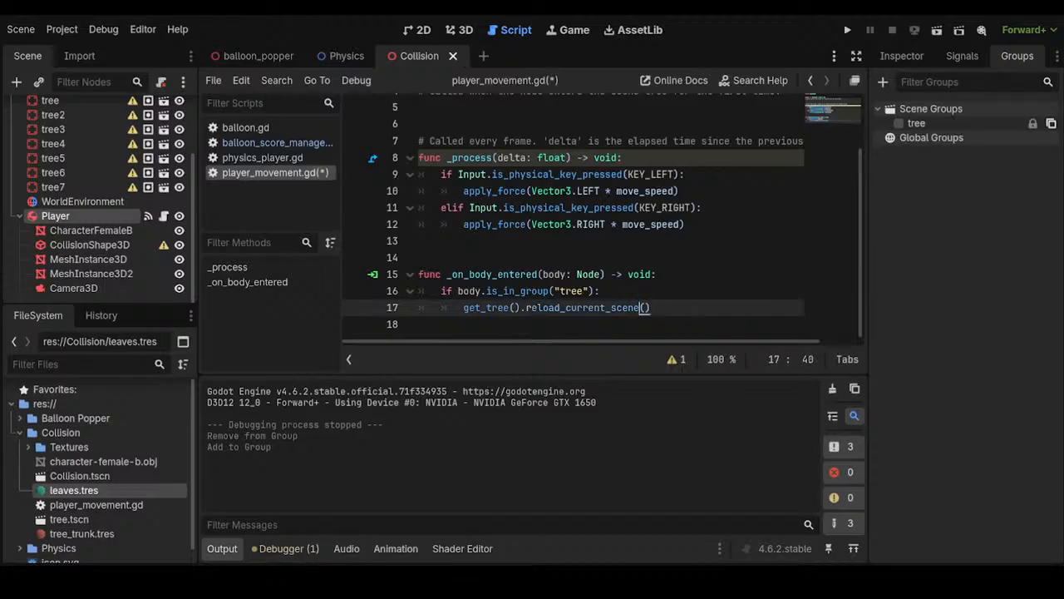
{"action": "key", "text": "F6"}
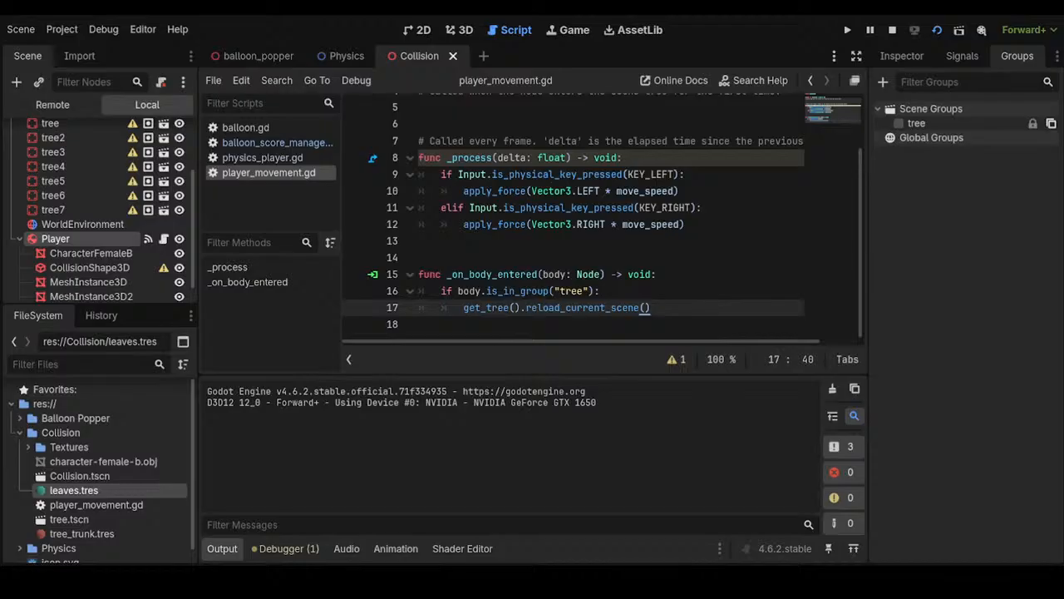
{"action": "left_click", "coordinate": [892, 30]}
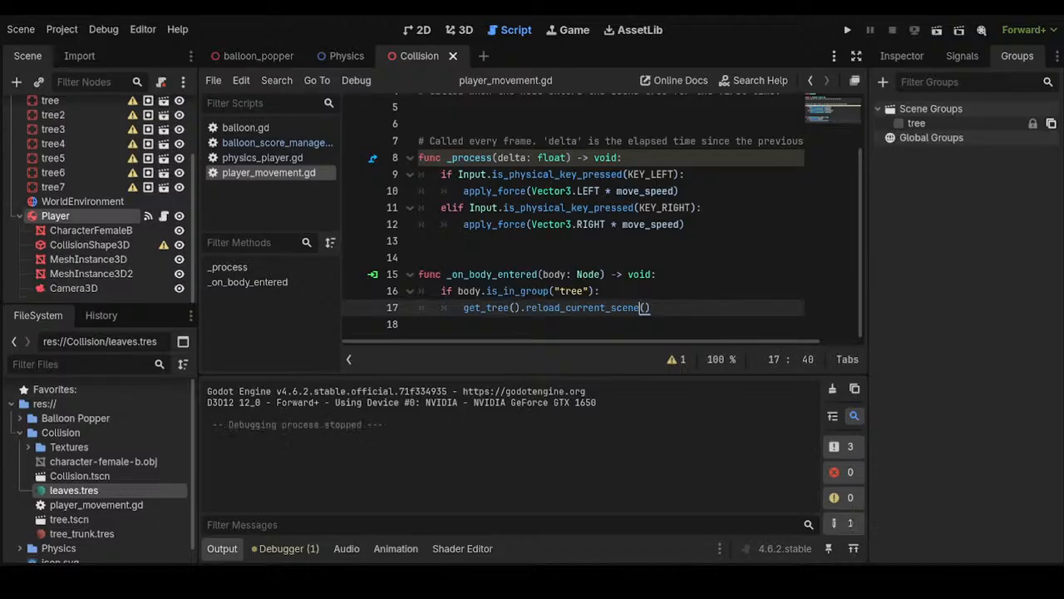
{"action": "type", "text": ".call_deferred"}
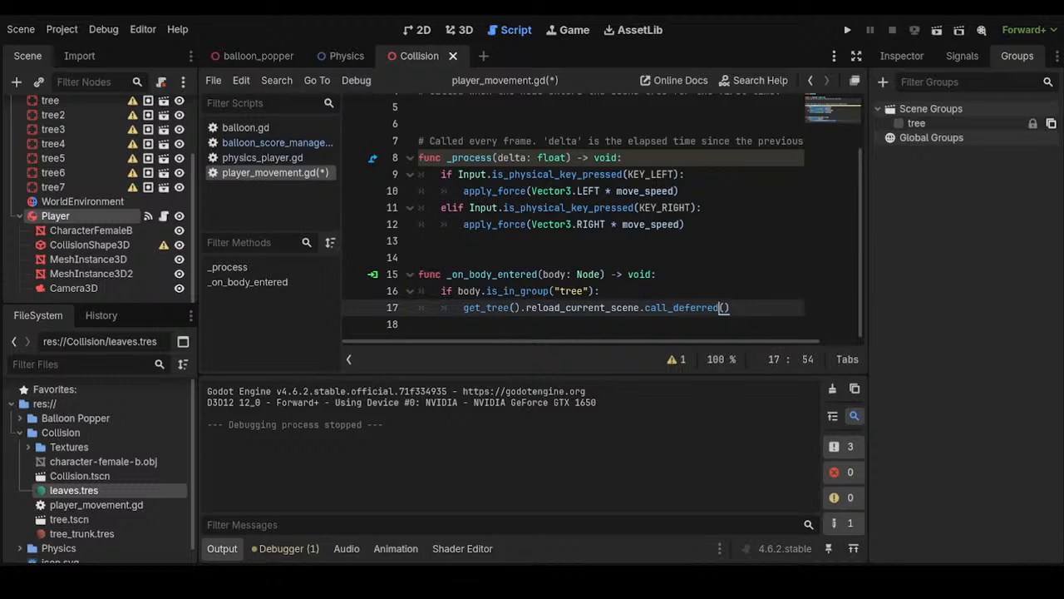
Shorten the collision handler's signature to func _on_body_entered(body): and test-run the Collision scene with the saved script, stopping the game at the end
{"action": "left_click_drag", "start_coordinate": [650, 275], "coordinate": [606, 274]}
{"action": "key", "text": "BackSpace"}
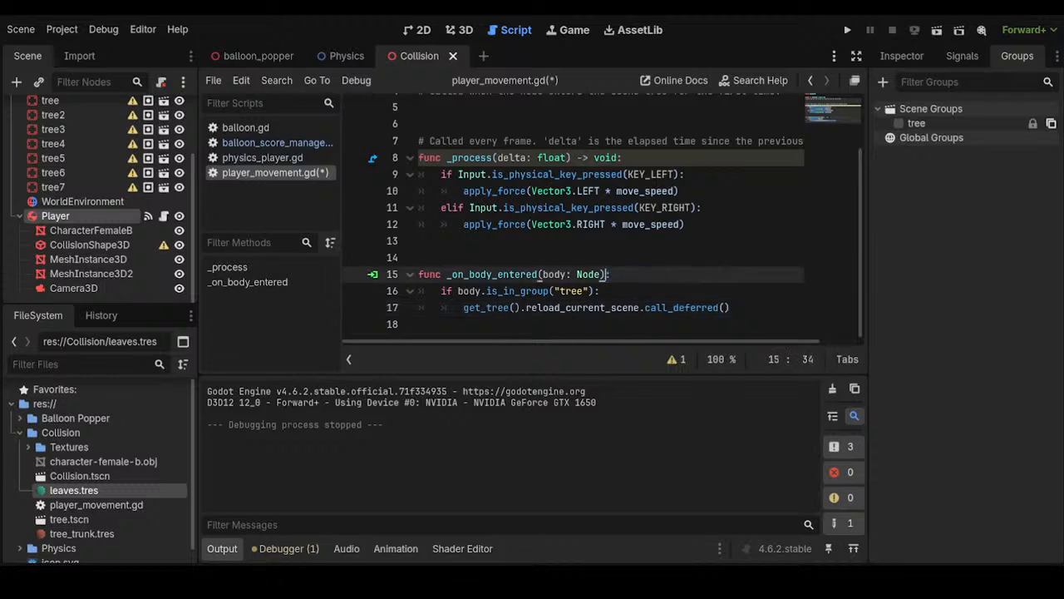
{"action": "key", "text": "Left"}
{"action": "key", "text": "Left"}
{"action": "key", "text": "Right"}
{"action": "key", "text": "BackSpace"}
{"action": "key", "text": "BackSpace"}
{"action": "key", "text": "BackSpace"}
{"action": "key", "text": "BackSpace"}
{"action": "key", "text": "BackSpace"}
{"action": "key", "text": "BackSpace"}
{"action": "scroll", "coordinate": [603, 220], "scroll_direction": "up", "scroll_amount": 1}
{"action": "scroll", "coordinate": [603, 219], "scroll_direction": "down", "scroll_amount": 1}
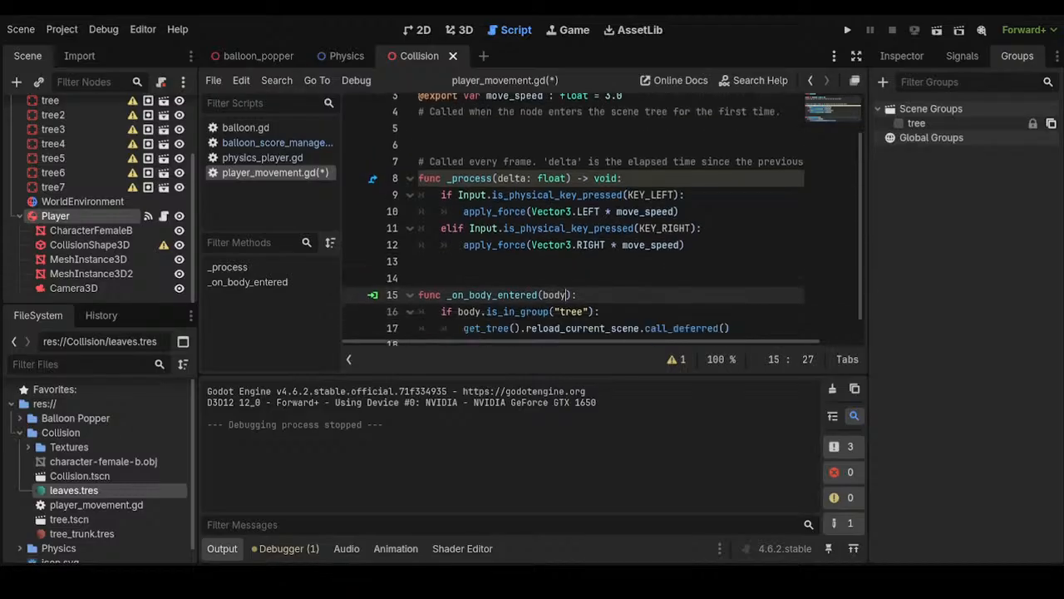
{"action": "key", "text": "ctrl+s"}
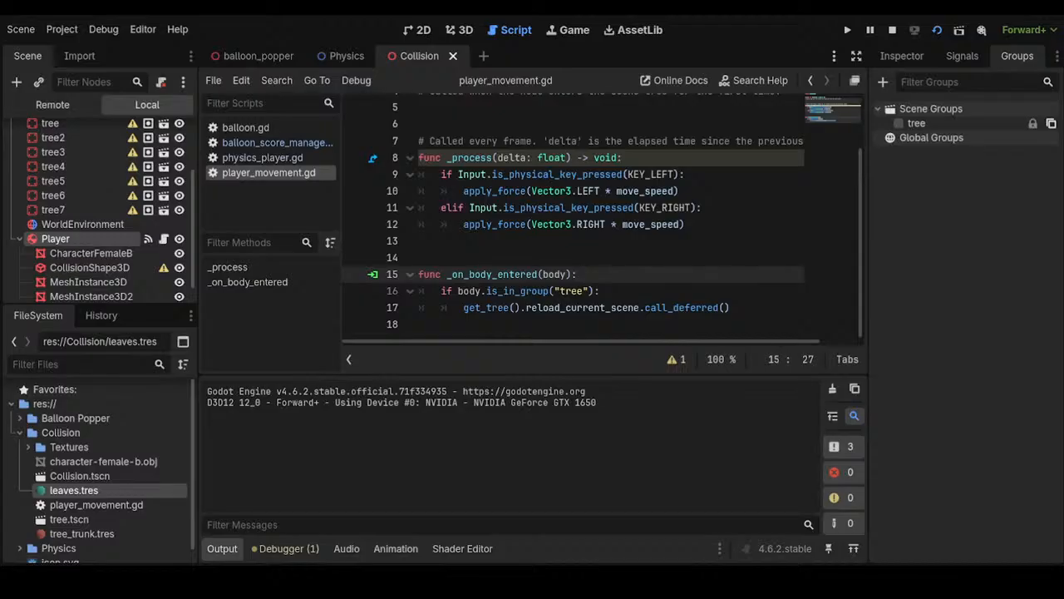
{"action": "left_click", "coordinate": [892, 29]}
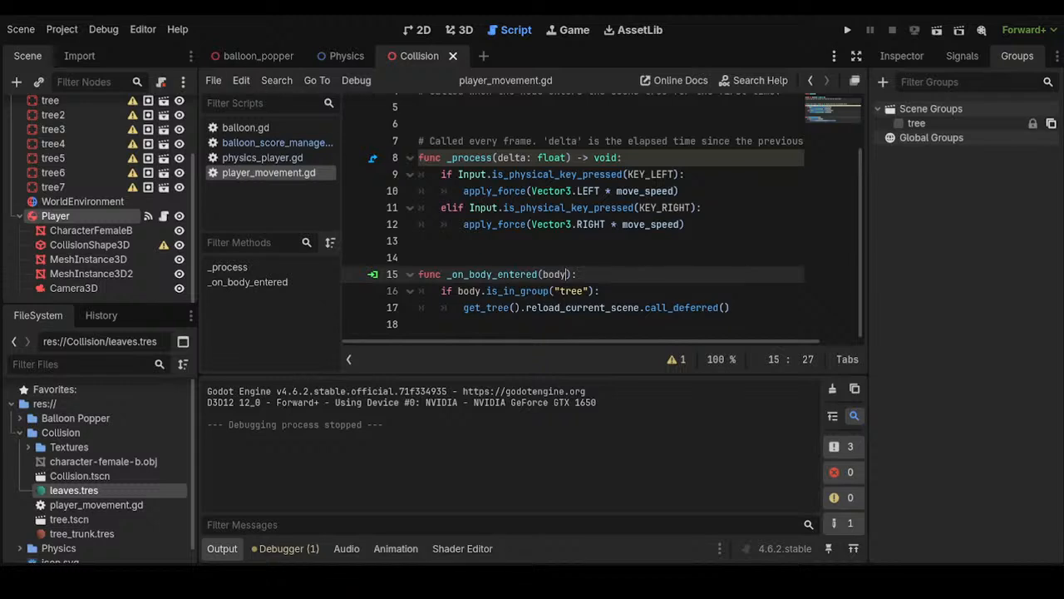
In the Player's Solver properties, enable Contact Monitor and set Max Contacts Reported to 1
{"action": "left_click", "coordinate": [459, 30]}
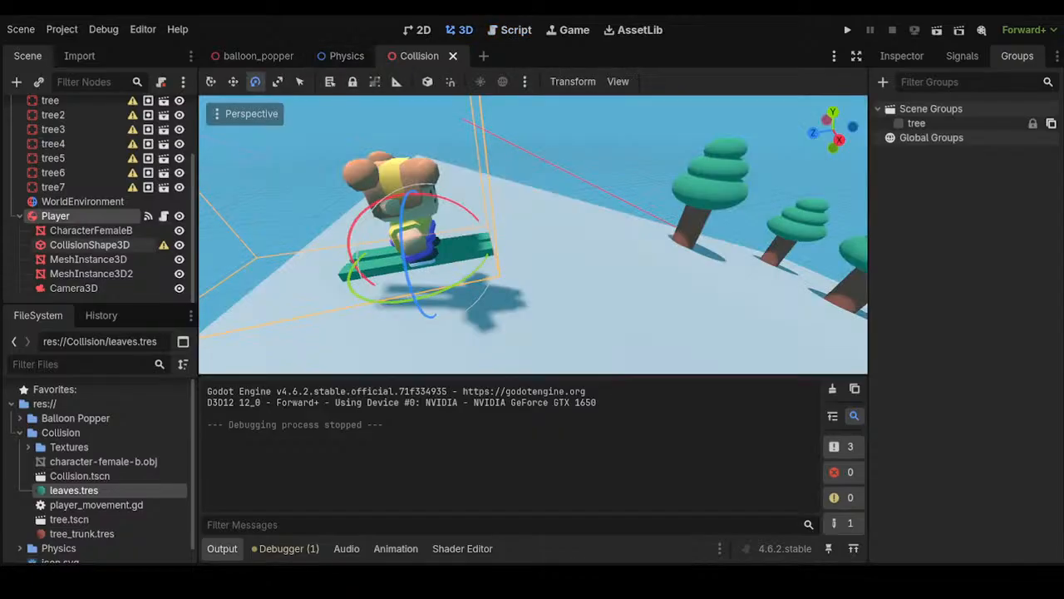
{"action": "left_click", "coordinate": [902, 56]}
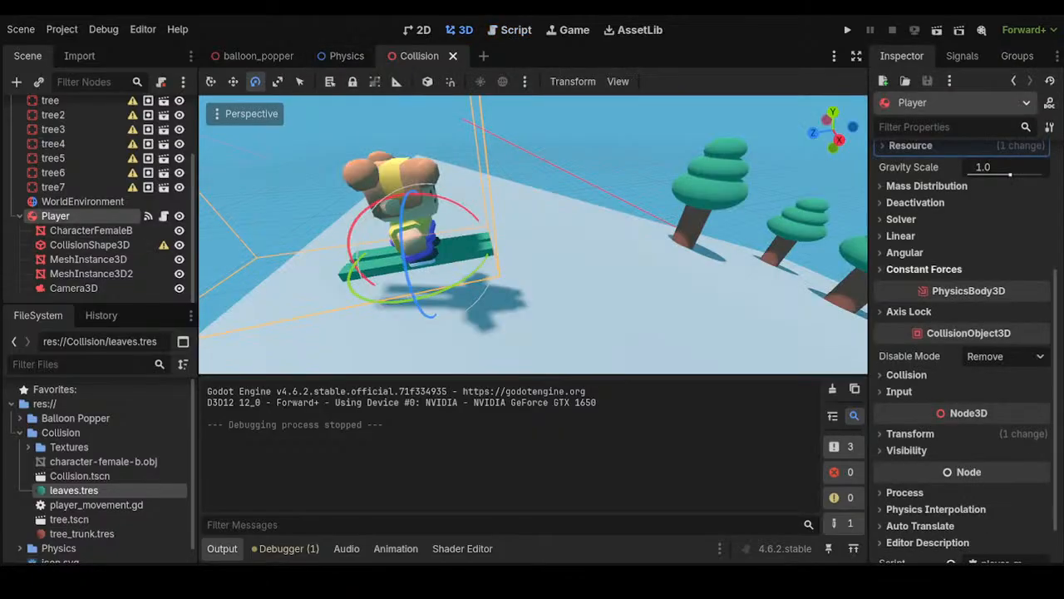
{"action": "scroll", "coordinate": [906, 374], "scroll_direction": "up", "scroll_amount": 2}
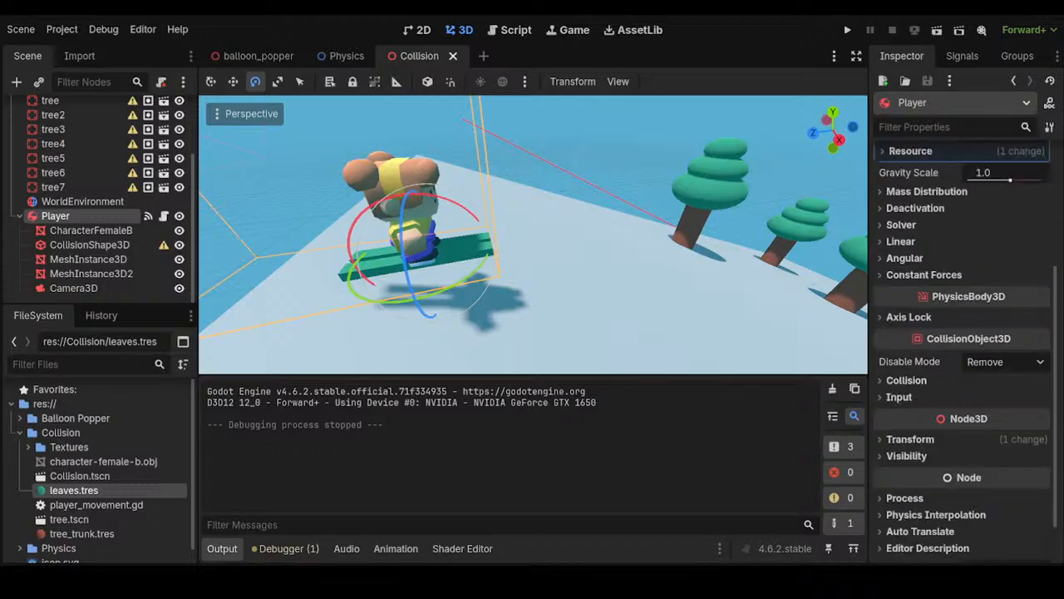
{"action": "left_click", "coordinate": [901, 276]}
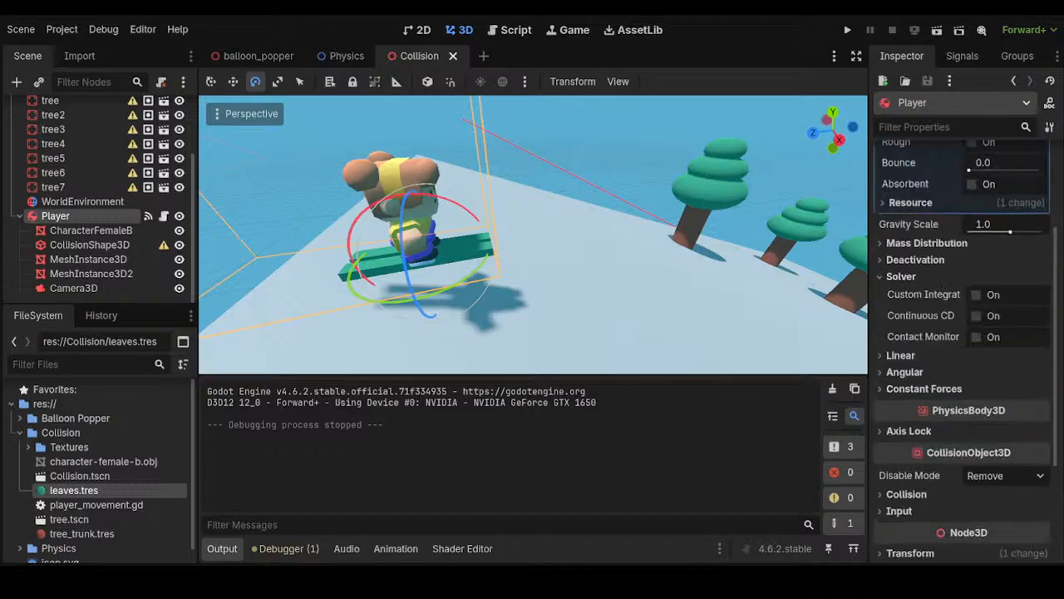
{"action": "left_click", "coordinate": [975, 337]}
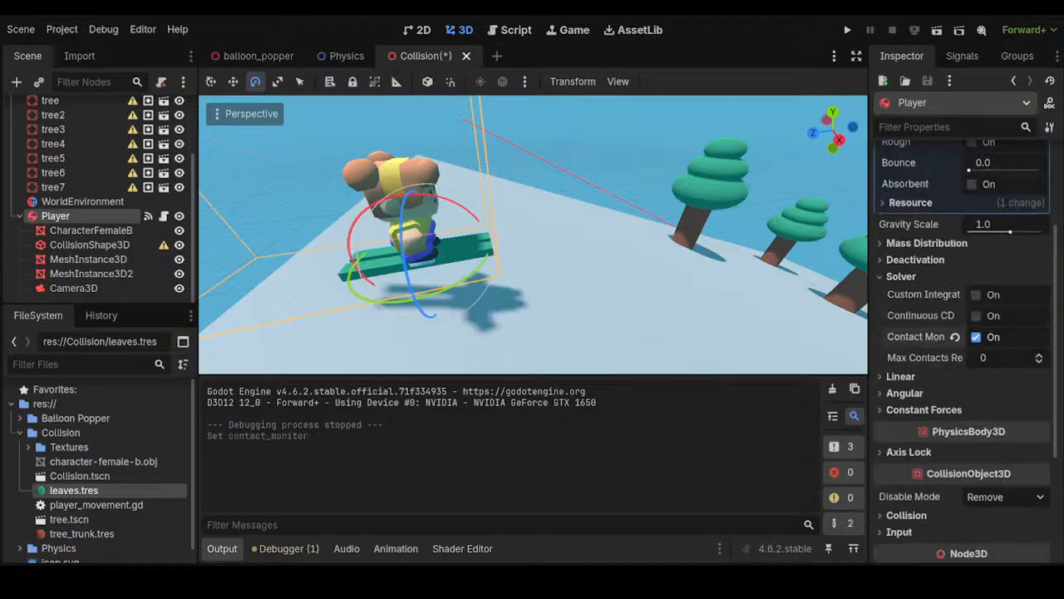
{"action": "left_click", "coordinate": [1039, 353]}
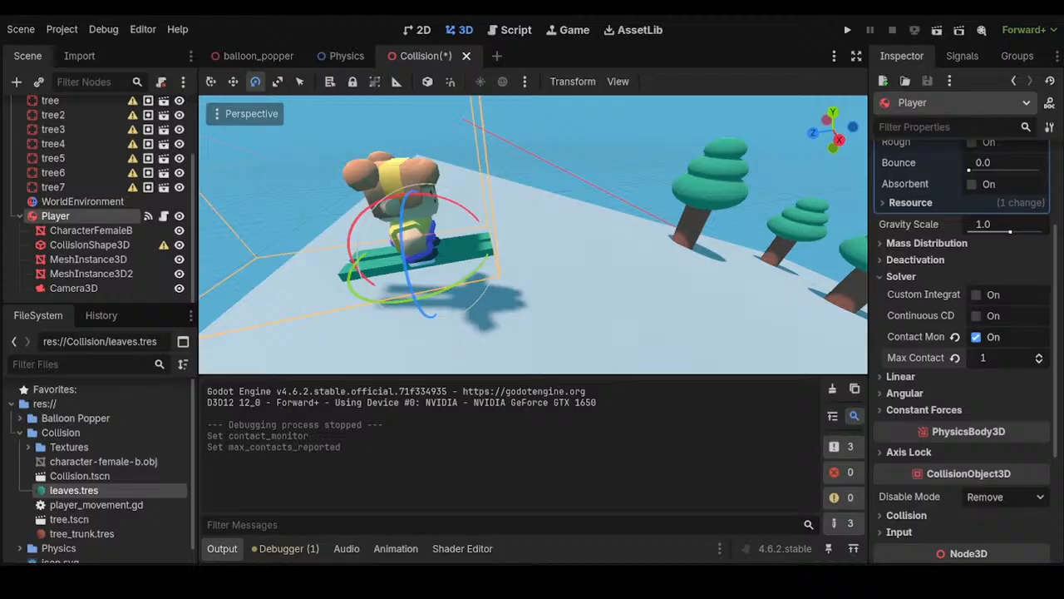
Test-run the Collision scene, stop the game and return to the script view
{"action": "key", "text": "F6"}
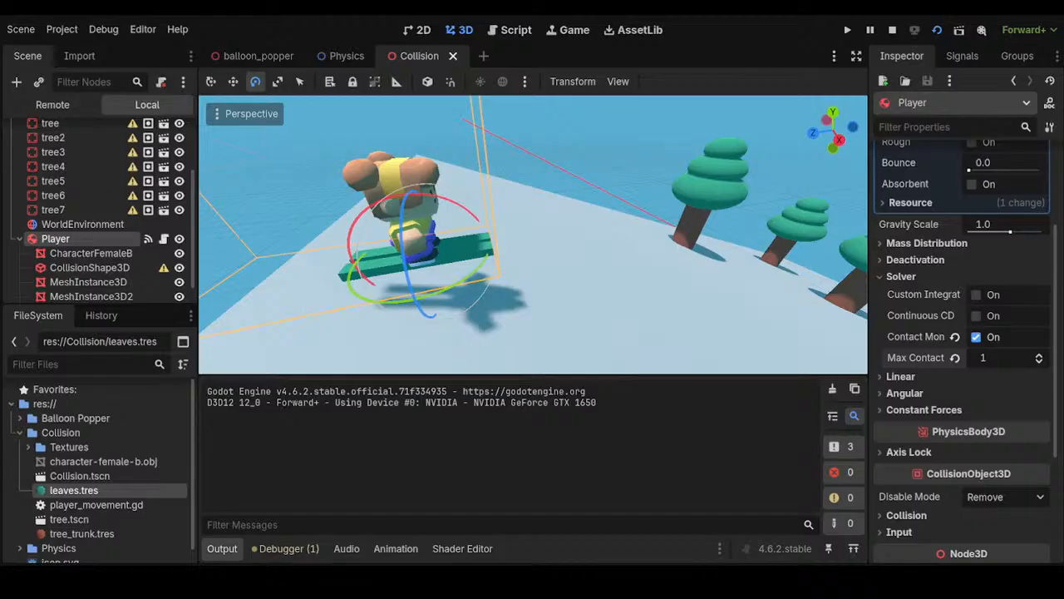
{"action": "left_click", "coordinate": [892, 30]}
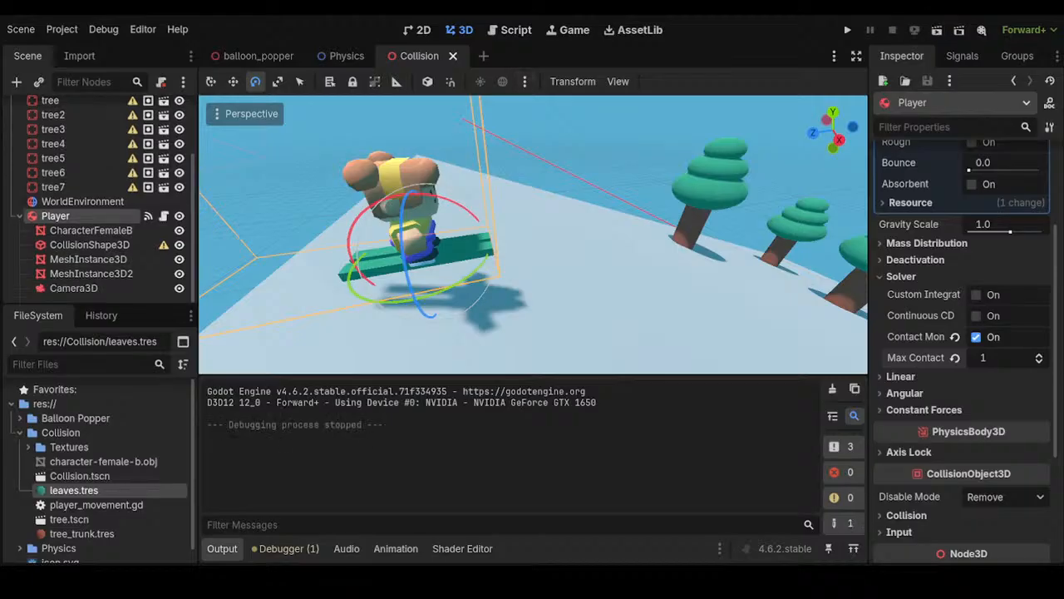
{"action": "left_click", "coordinate": [511, 30]}
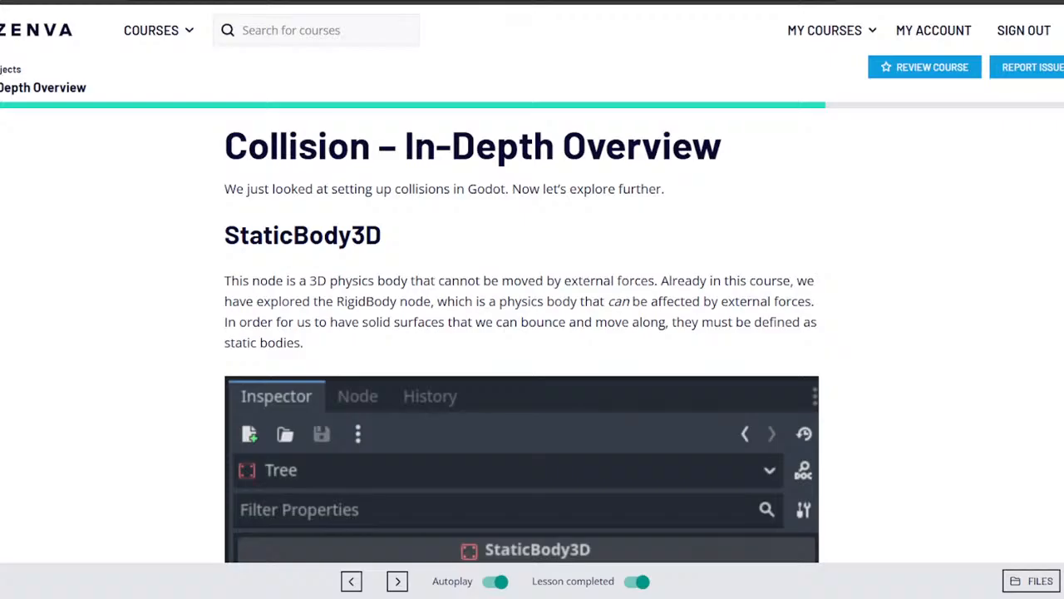
Read through Zenva's Collision – In-Depth Overview lesson, covering StaticBody3D, collision detection, groups and call_deferred
{"action": "scroll", "coordinate": [532, 332], "scroll_direction": "down", "scroll_amount": 1}
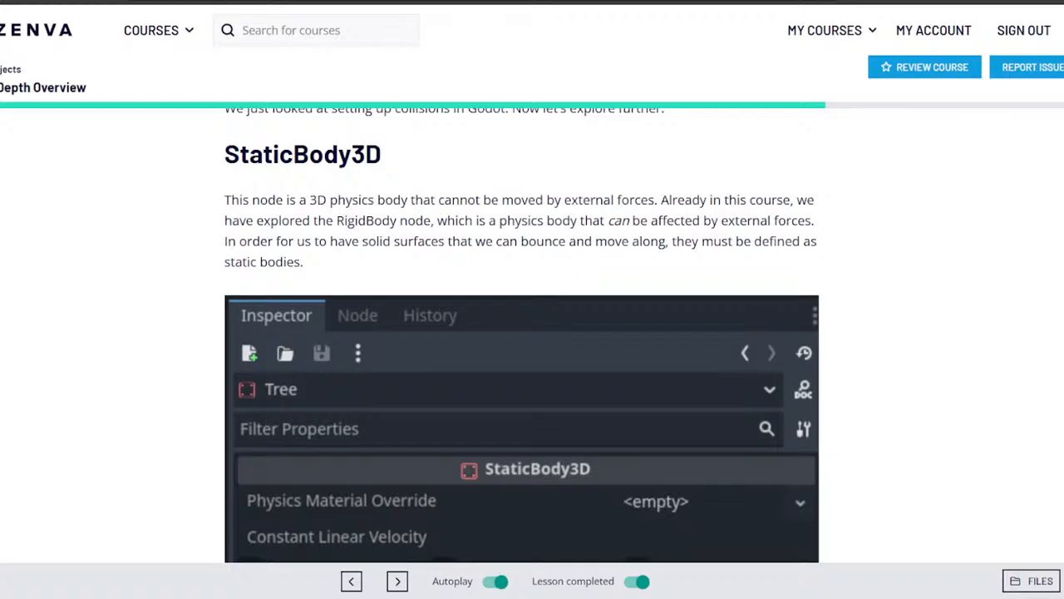
{"action": "scroll", "coordinate": [532, 333], "scroll_direction": "down", "scroll_amount": 2}
{"action": "scroll", "coordinate": [532, 333], "scroll_direction": "down", "scroll_amount": 1}
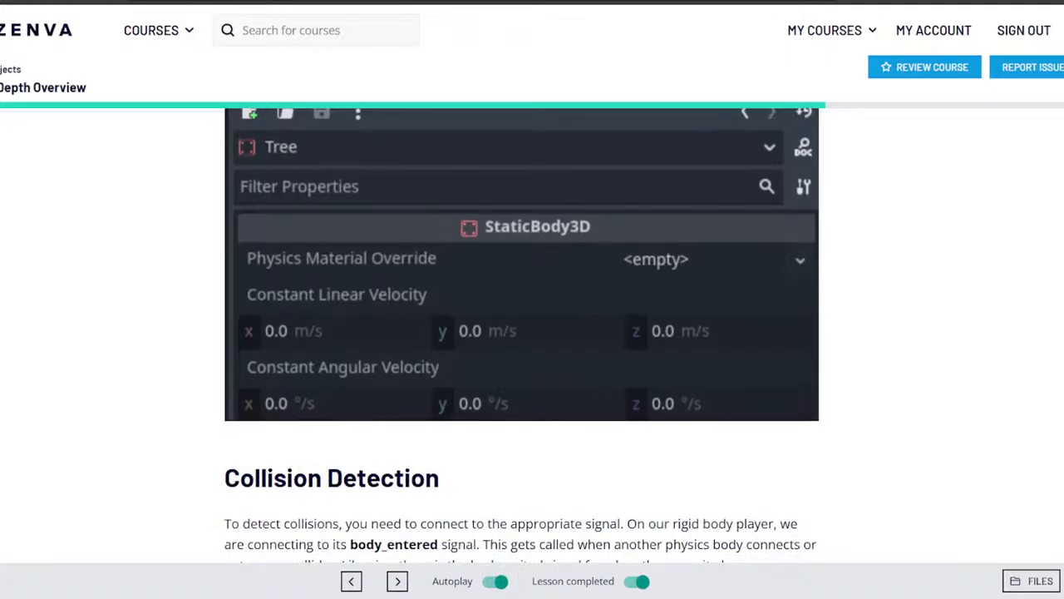
{"action": "scroll", "coordinate": [532, 332], "scroll_direction": "down", "scroll_amount": 1}
{"action": "scroll", "coordinate": [532, 332], "scroll_direction": "up", "scroll_amount": 1}
{"action": "scroll", "coordinate": [532, 333], "scroll_direction": "down", "scroll_amount": 1}
{"action": "scroll", "coordinate": [532, 333], "scroll_direction": "down", "scroll_amount": 2}
{"action": "scroll", "coordinate": [533, 333], "scroll_direction": "down", "scroll_amount": 1}
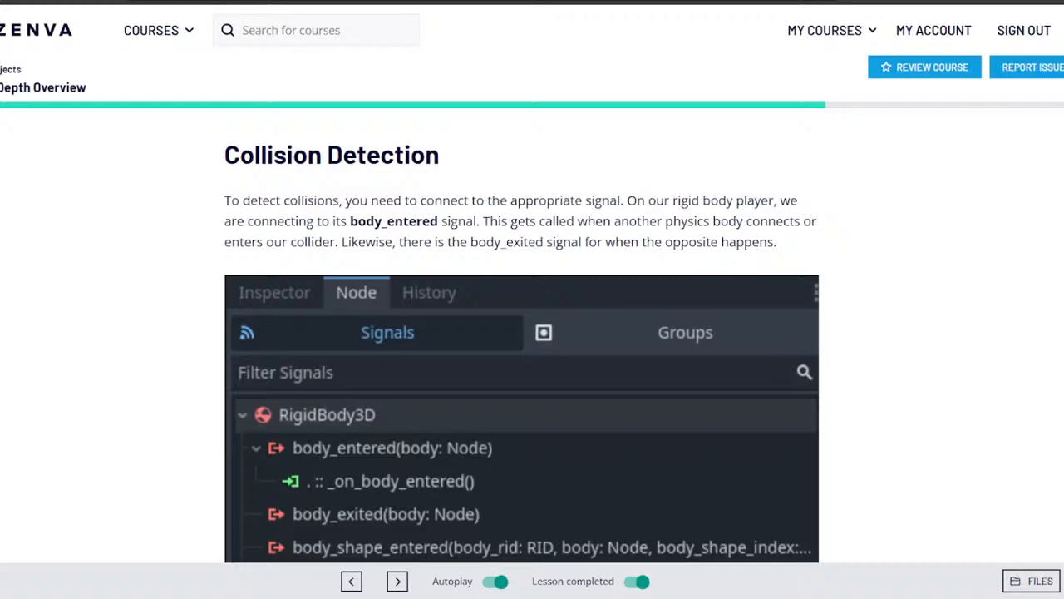
{"action": "scroll", "coordinate": [532, 332], "scroll_direction": "down", "scroll_amount": 3}
{"action": "scroll", "coordinate": [532, 332], "scroll_direction": "down", "scroll_amount": 2}
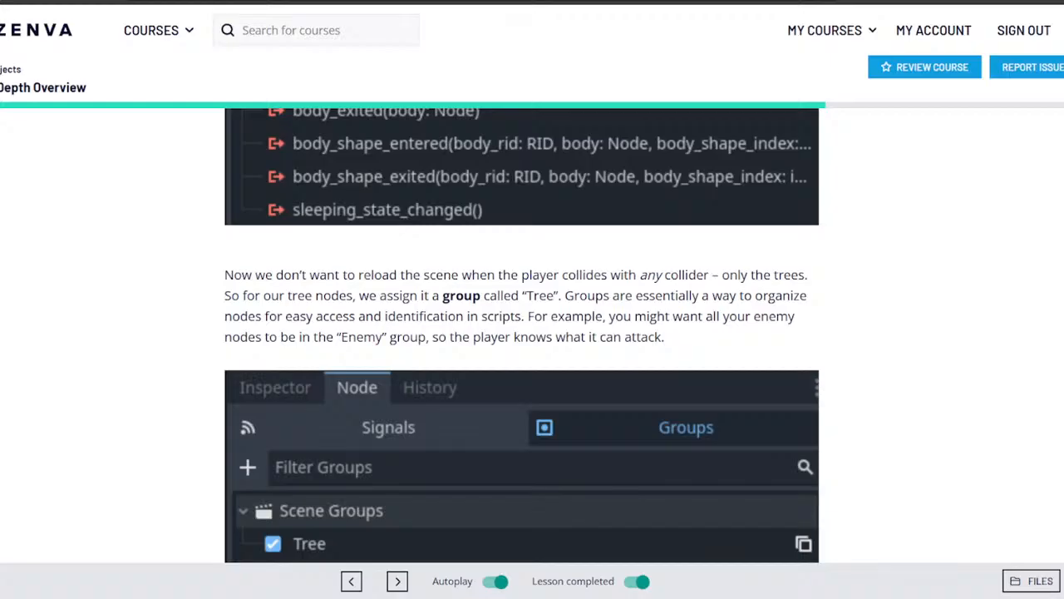
{"action": "scroll", "coordinate": [522, 332], "scroll_direction": "down", "scroll_amount": 5}
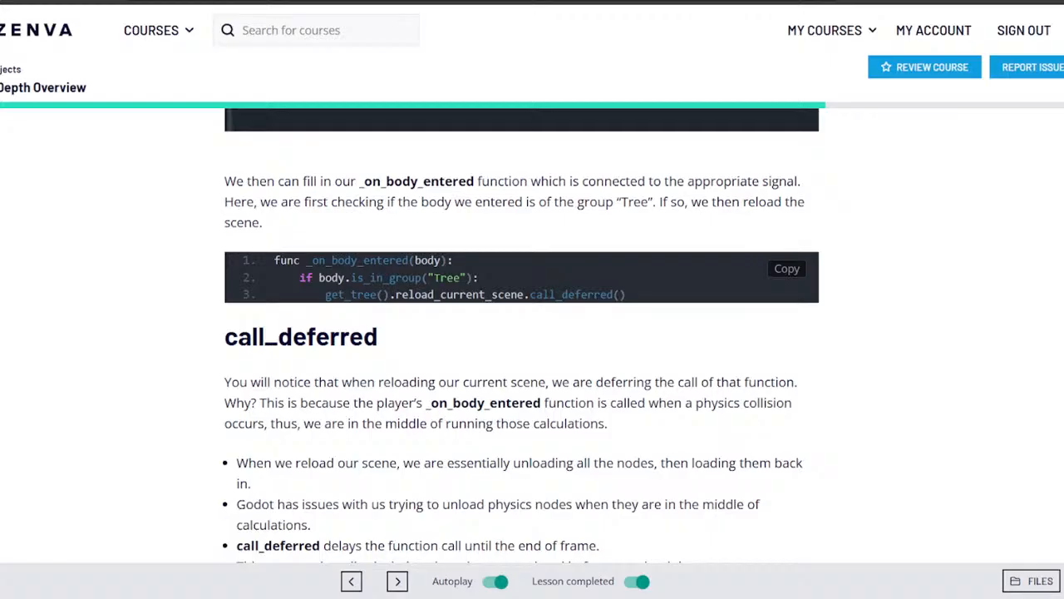
{"action": "scroll", "coordinate": [522, 332], "scroll_direction": "down", "scroll_amount": 1}
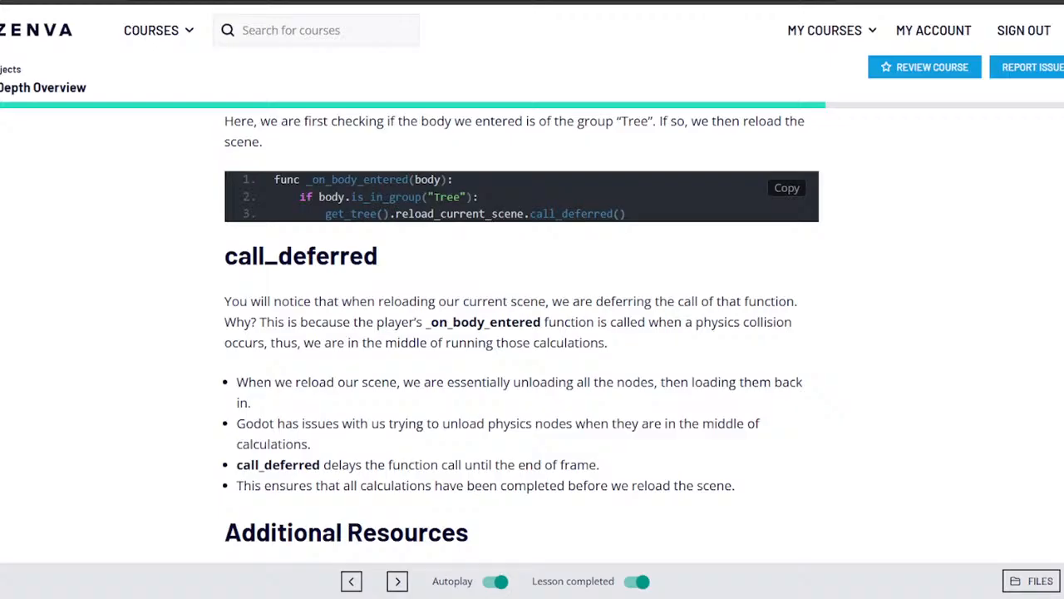
{"action": "scroll", "coordinate": [520, 335], "scroll_direction": "down", "scroll_amount": 3}
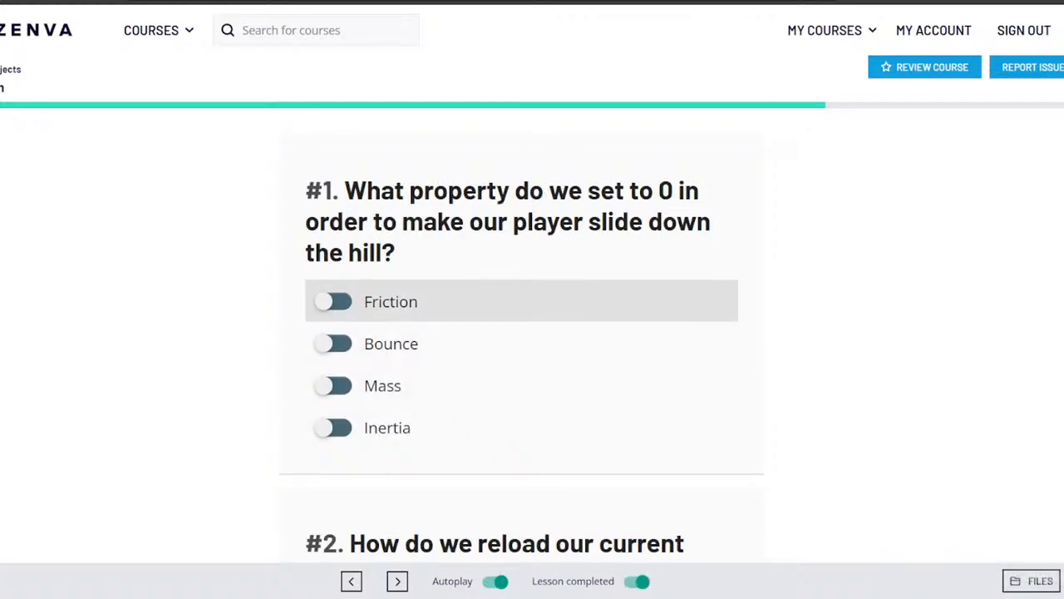
Answer the Collision quiz with Friction, get_tree().reload_current_scene() and body_entered, and submit it
{"action": "left_click", "coordinate": [334, 302]}
{"action": "scroll", "coordinate": [522, 332], "scroll_direction": "down", "scroll_amount": 3}
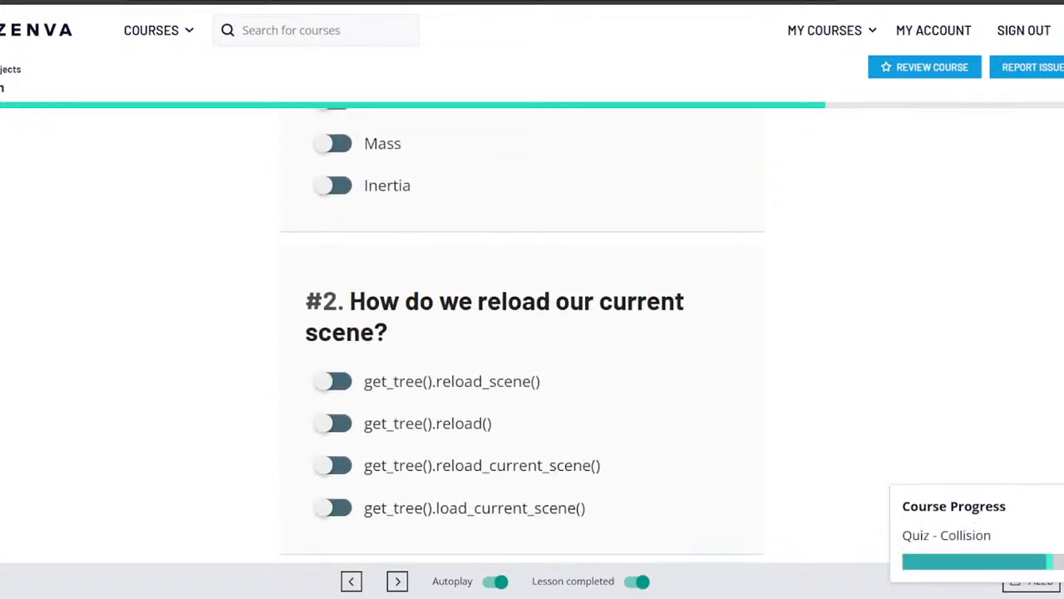
{"action": "scroll", "coordinate": [522, 316], "scroll_direction": "down", "scroll_amount": 1}
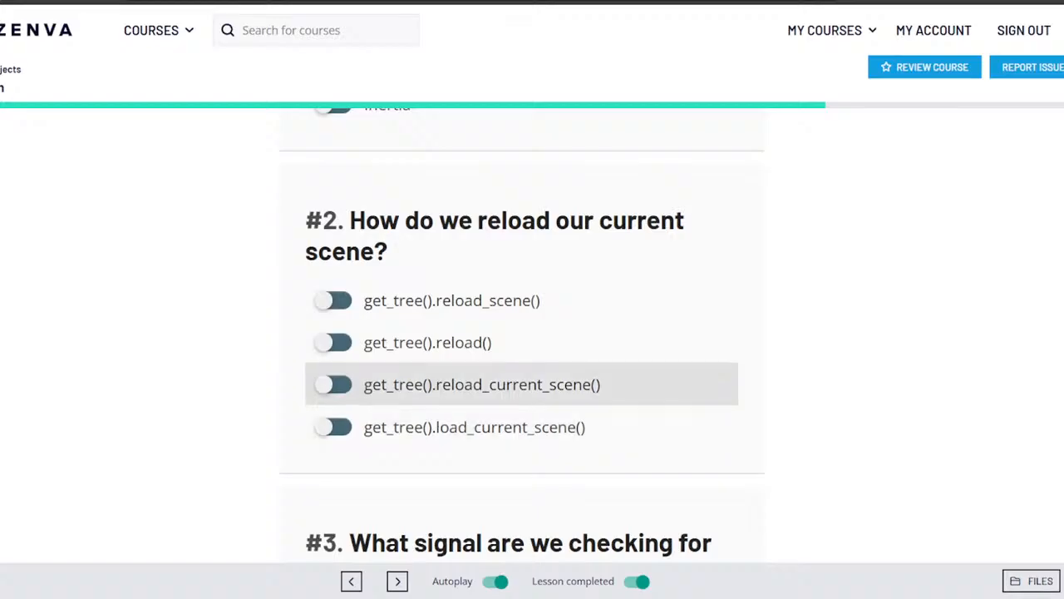
{"action": "left_click", "coordinate": [334, 385]}
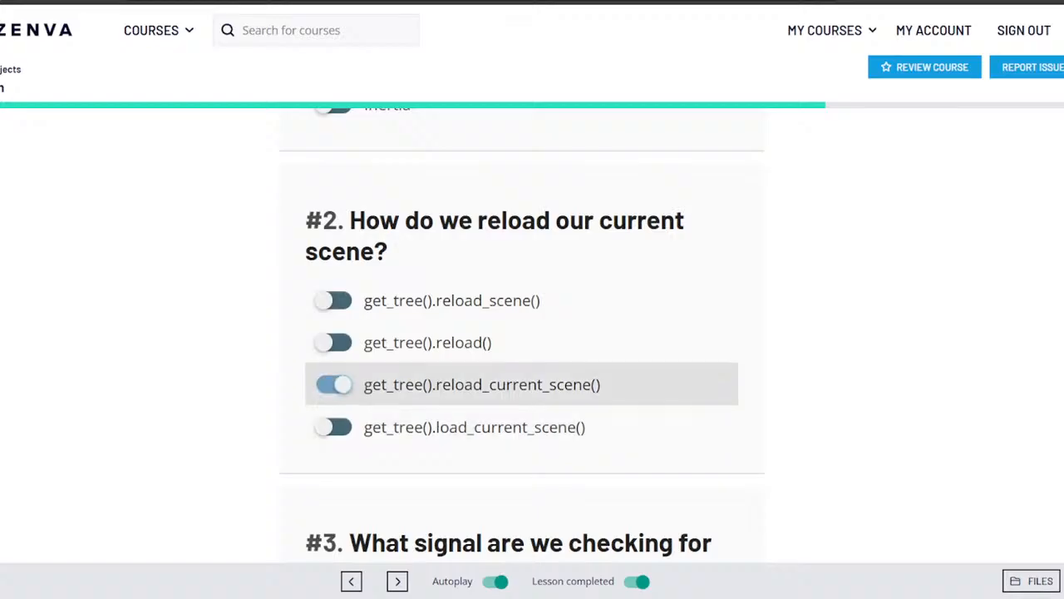
{"action": "scroll", "coordinate": [521, 332], "scroll_direction": "down", "scroll_amount": 1}
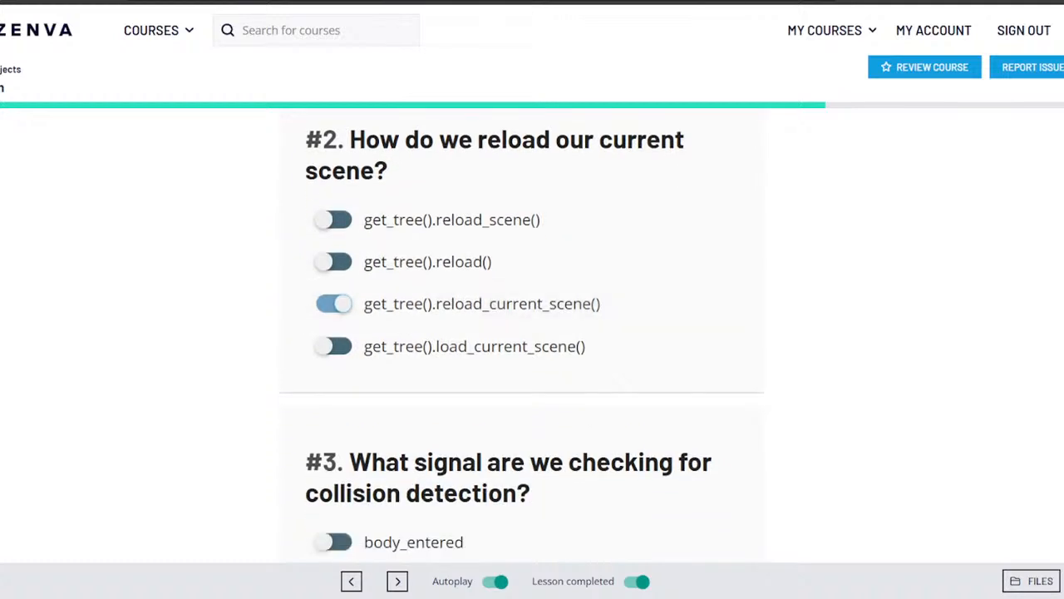
{"action": "scroll", "coordinate": [521, 382], "scroll_direction": "down", "scroll_amount": 3}
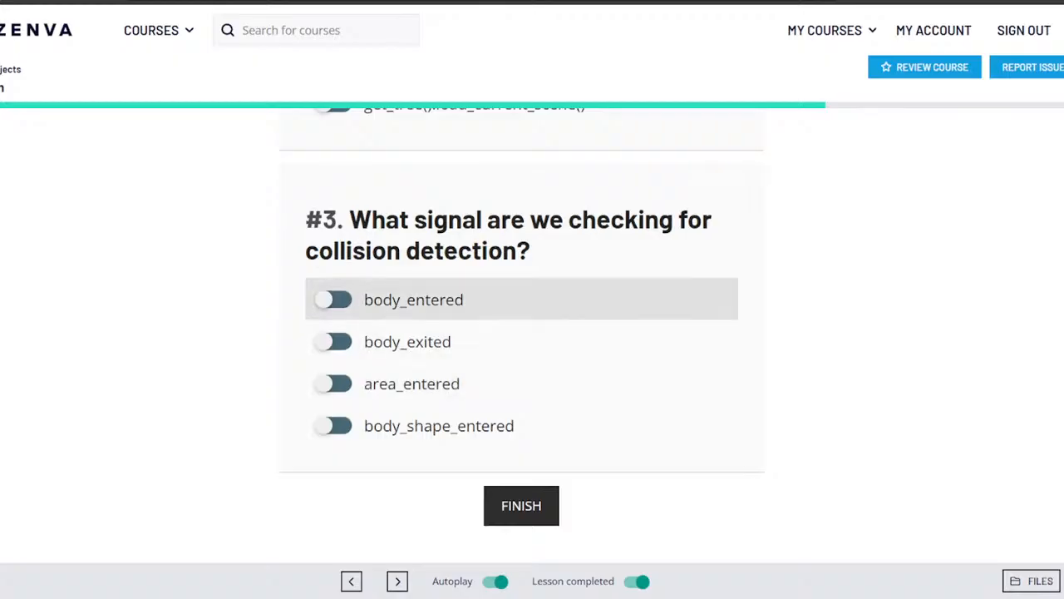
{"action": "left_click", "coordinate": [334, 300]}
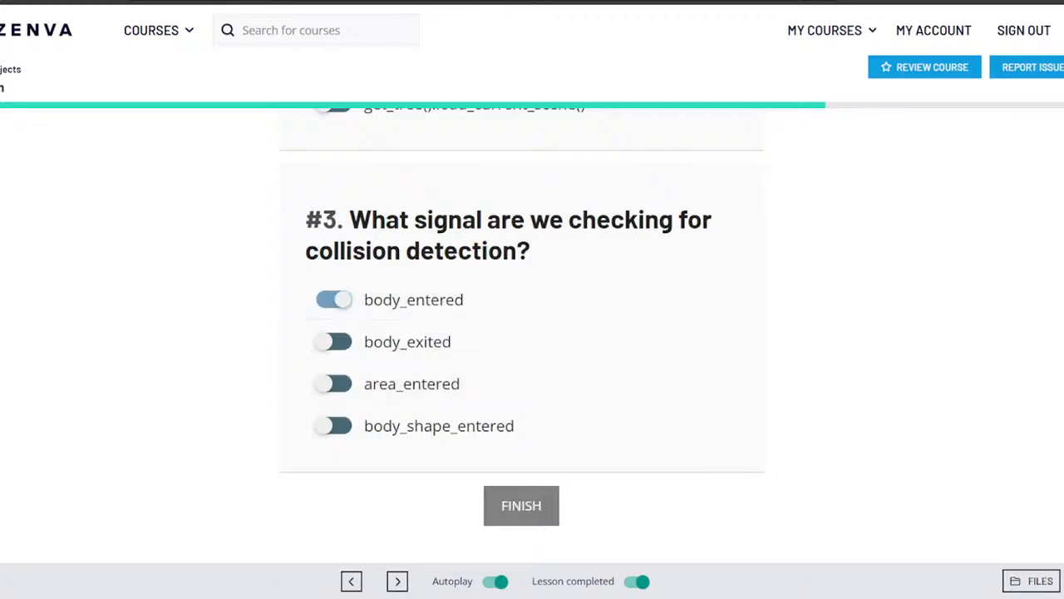
{"action": "left_click", "coordinate": [521, 505]}
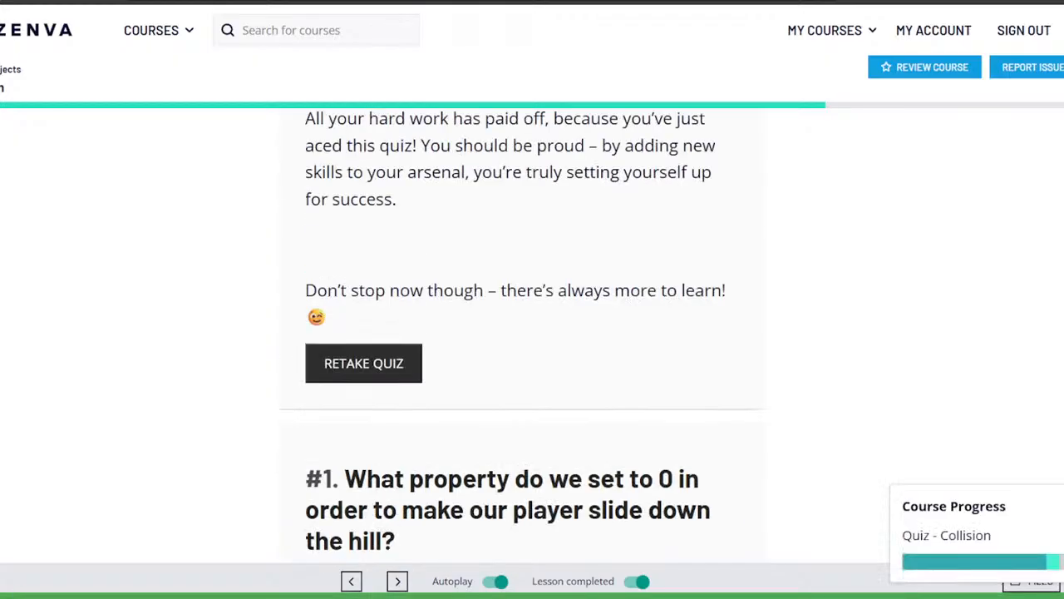